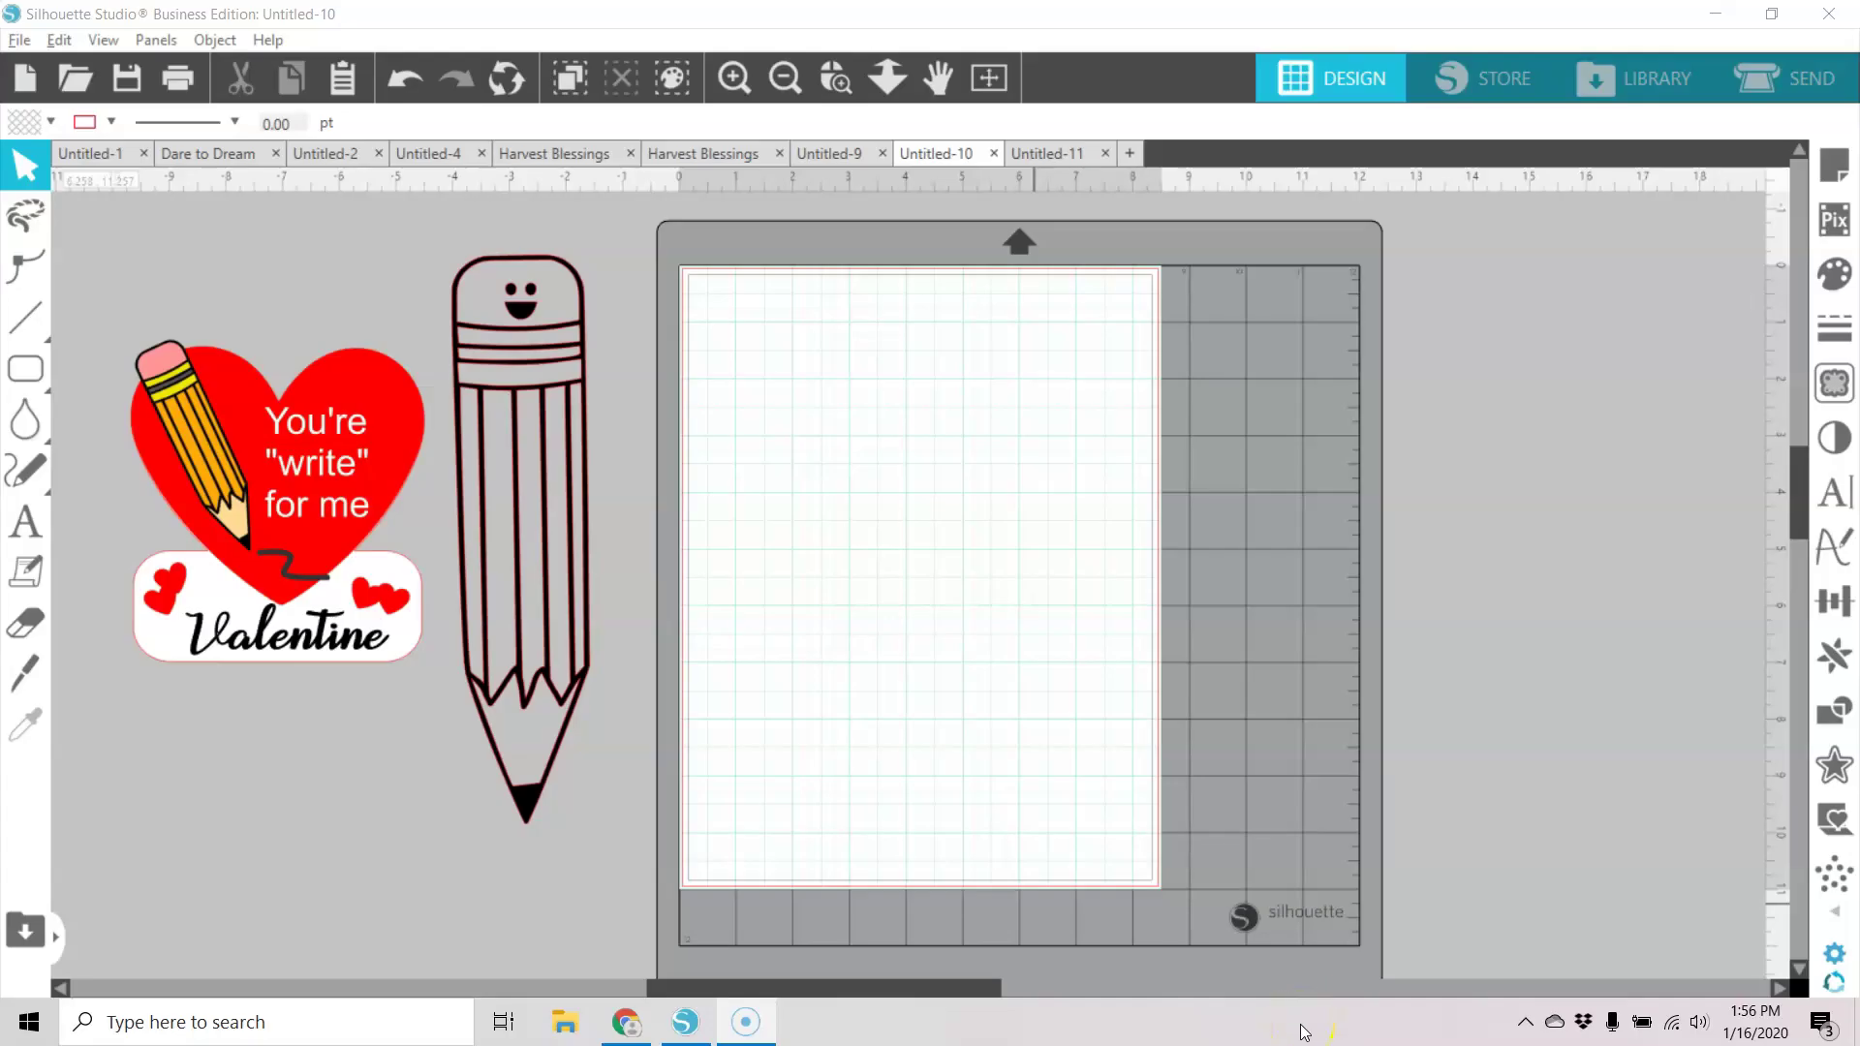
Draw a tall oval in the middle of the mat, widening it slightly and shifting it left.
left_click(1280, 1013)
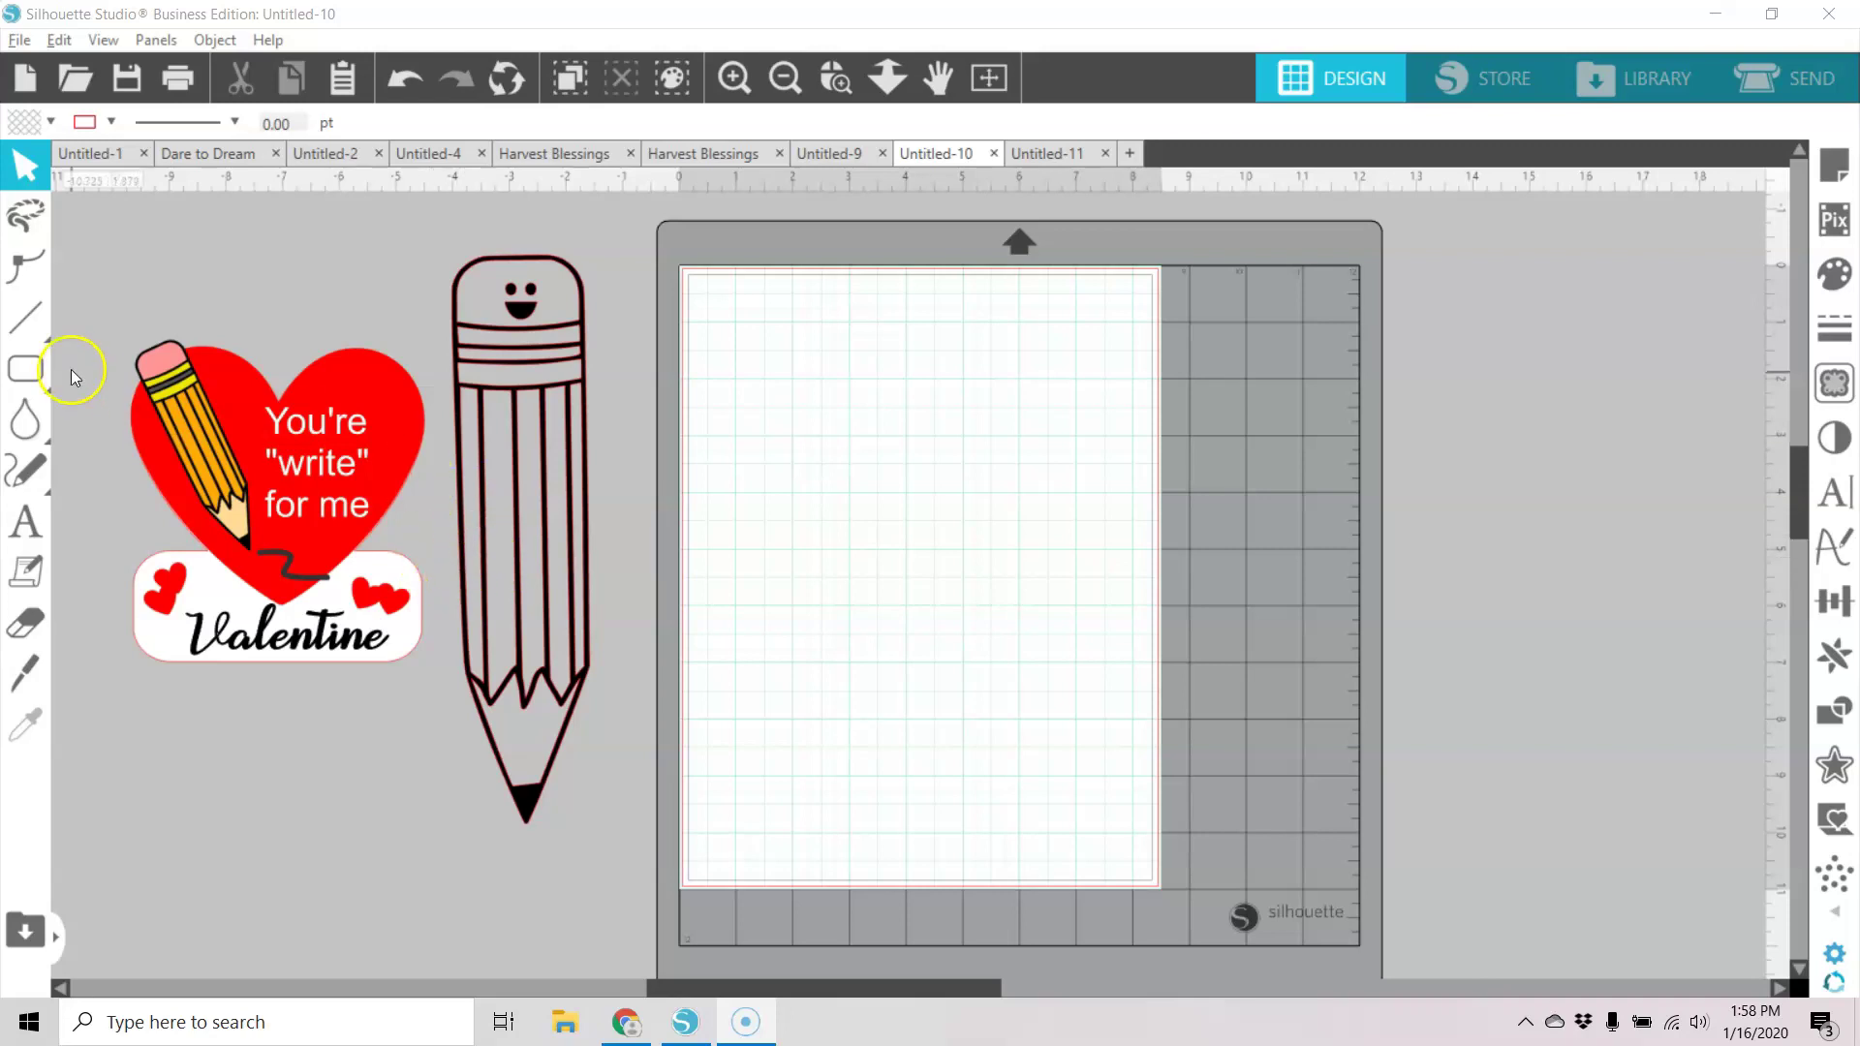
left_click(39, 369)
left_click(178, 369)
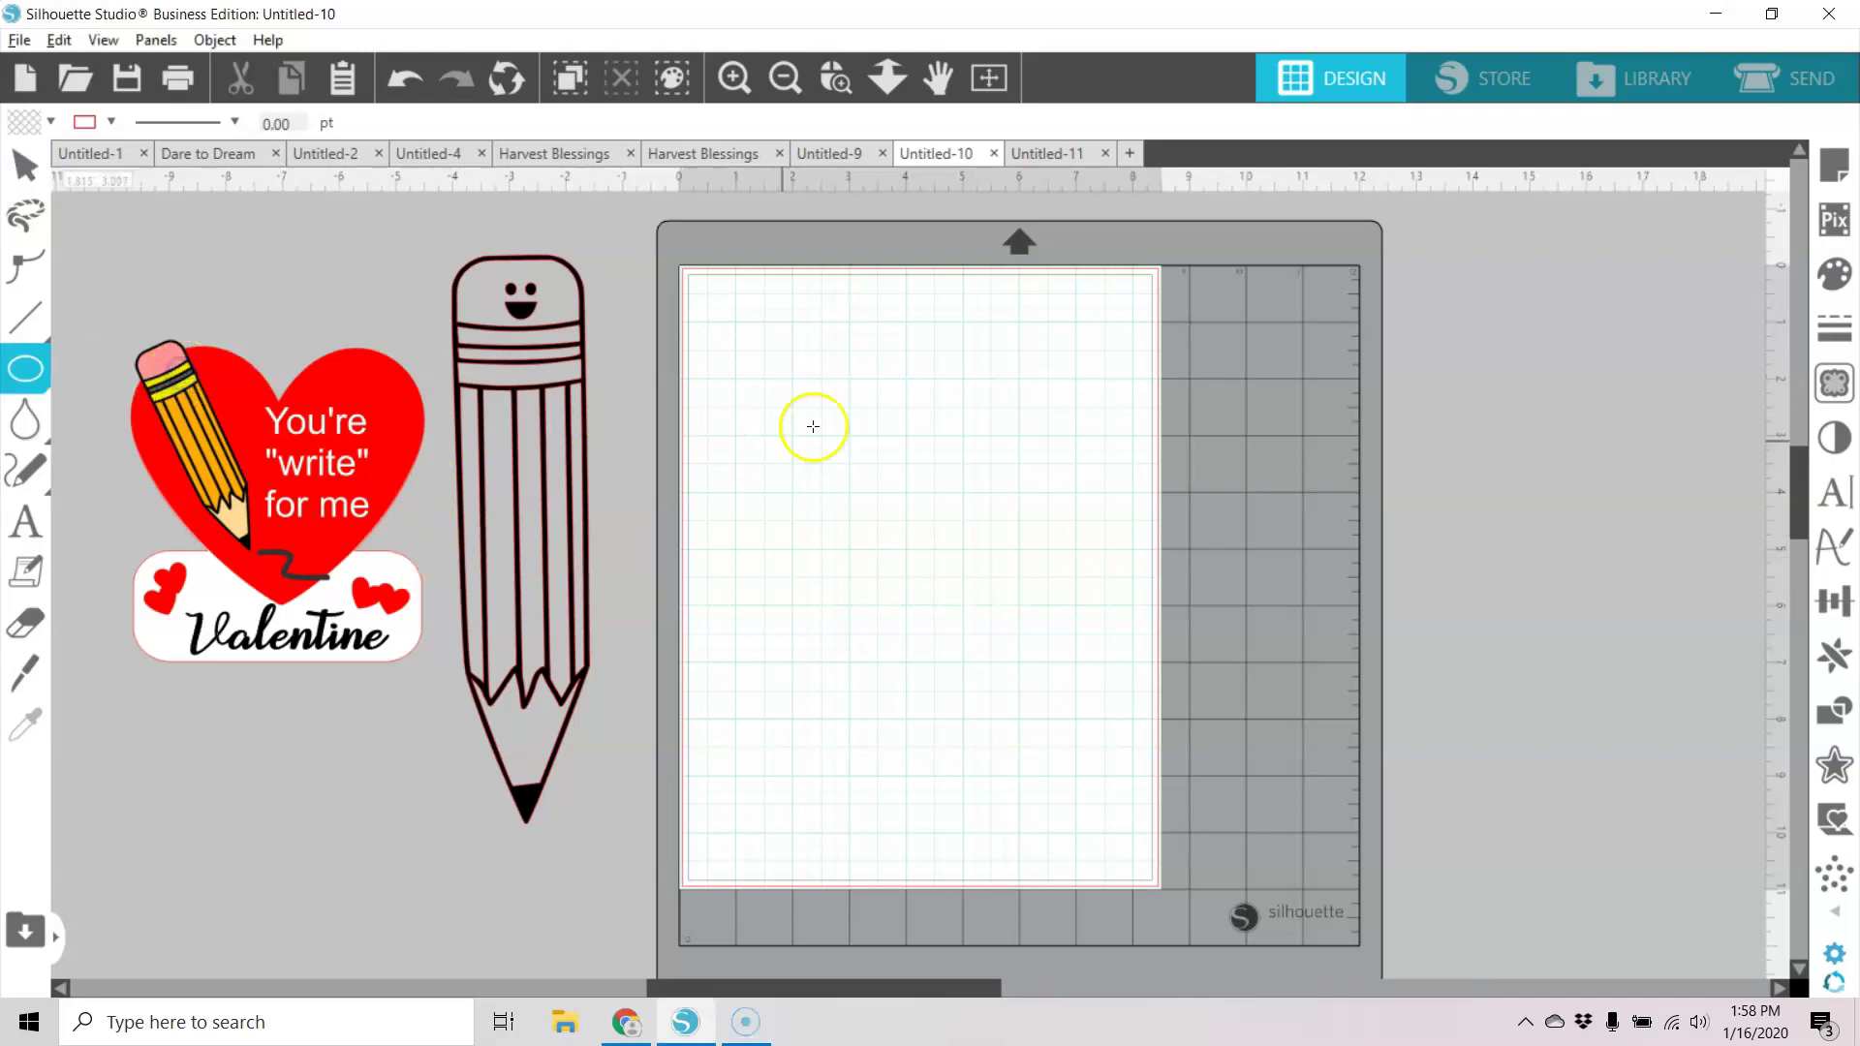
left_click_drag(869, 398, 1068, 717)
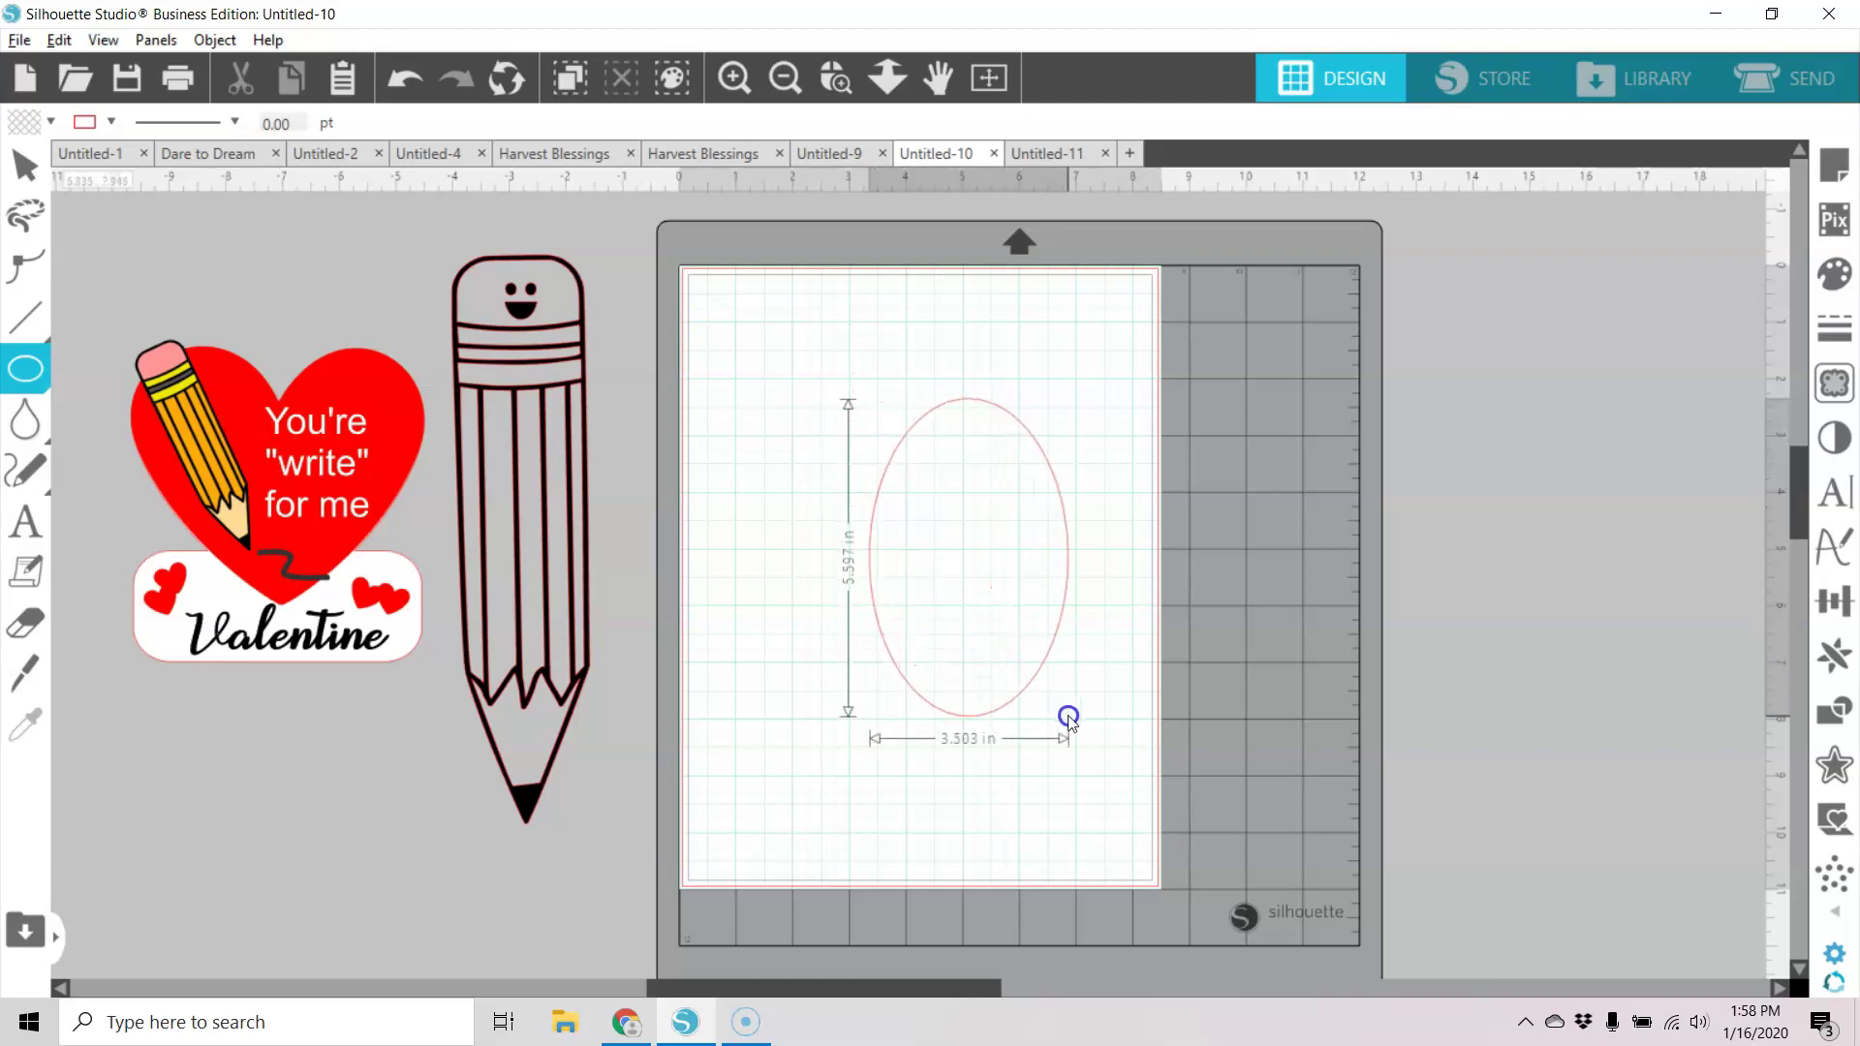
left_click_drag(1075, 559, 1105, 560)
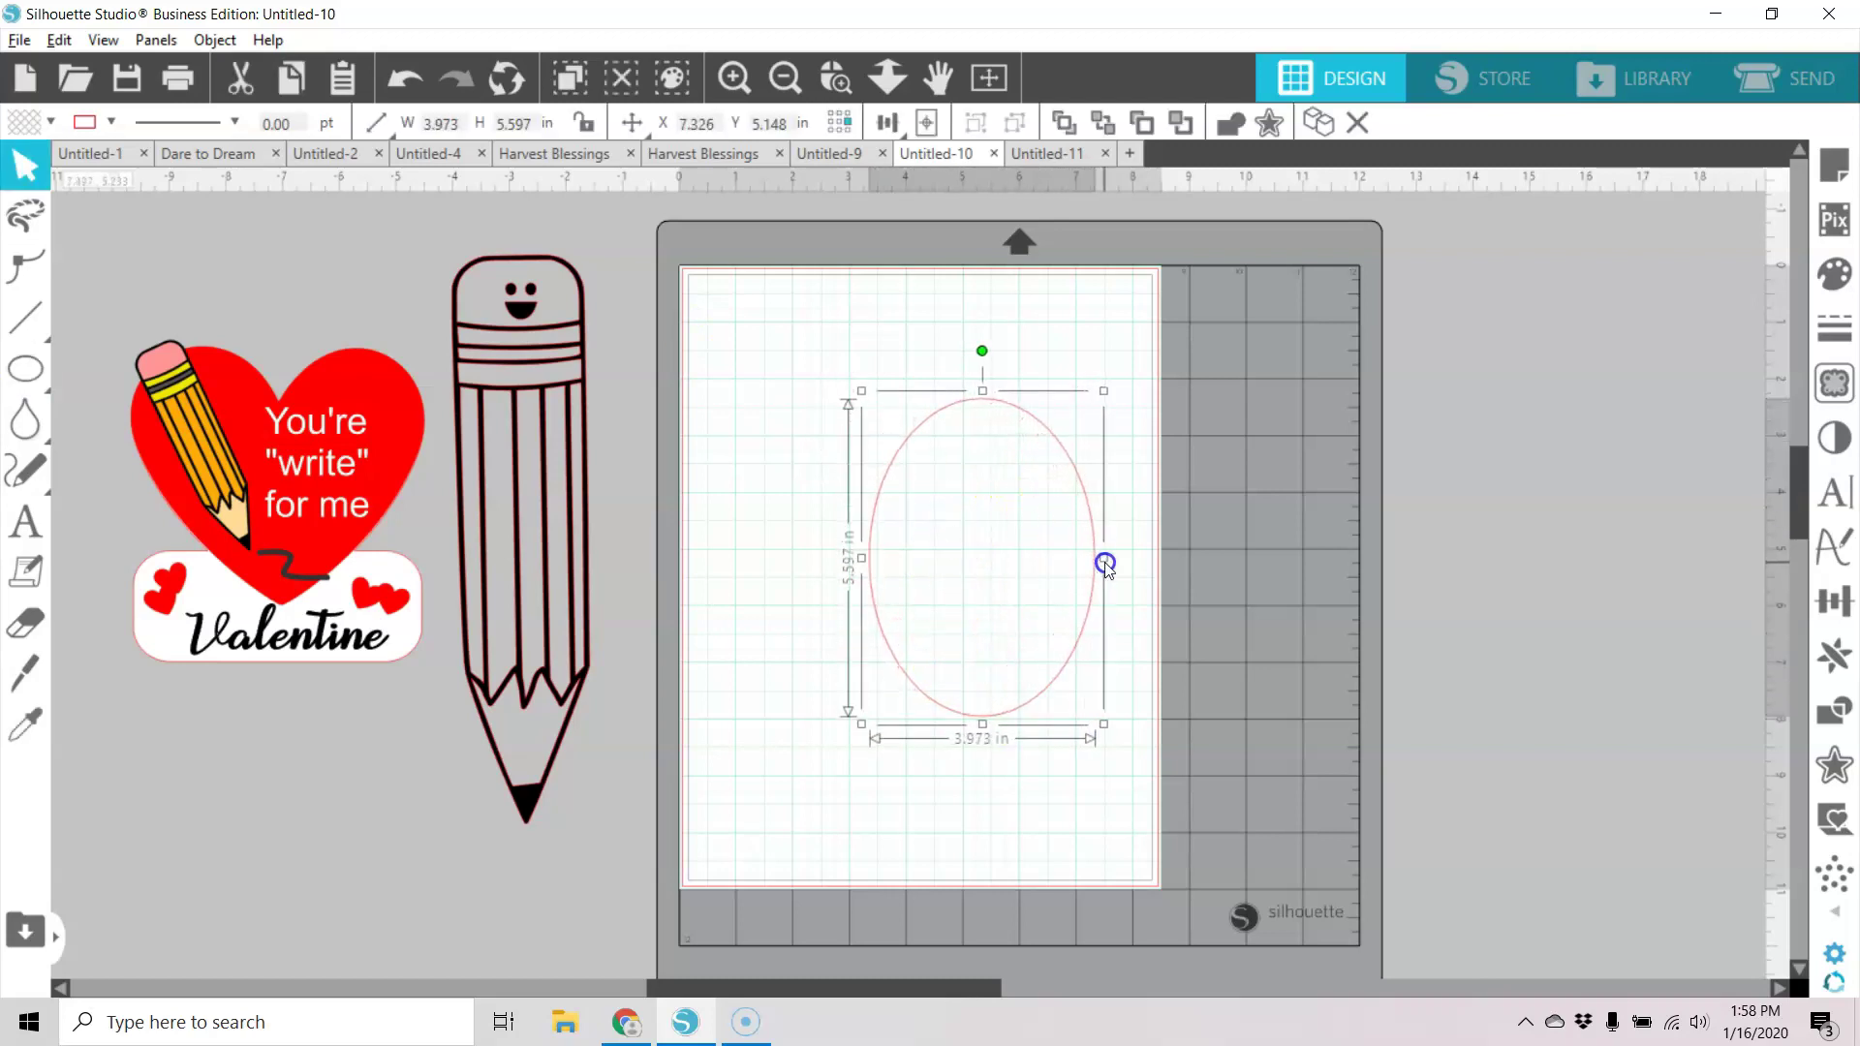
left_click_drag(981, 398, 962, 403)
Make the oval's top point a sharp corner and pull out two heart lobes.
double_click(963, 403)
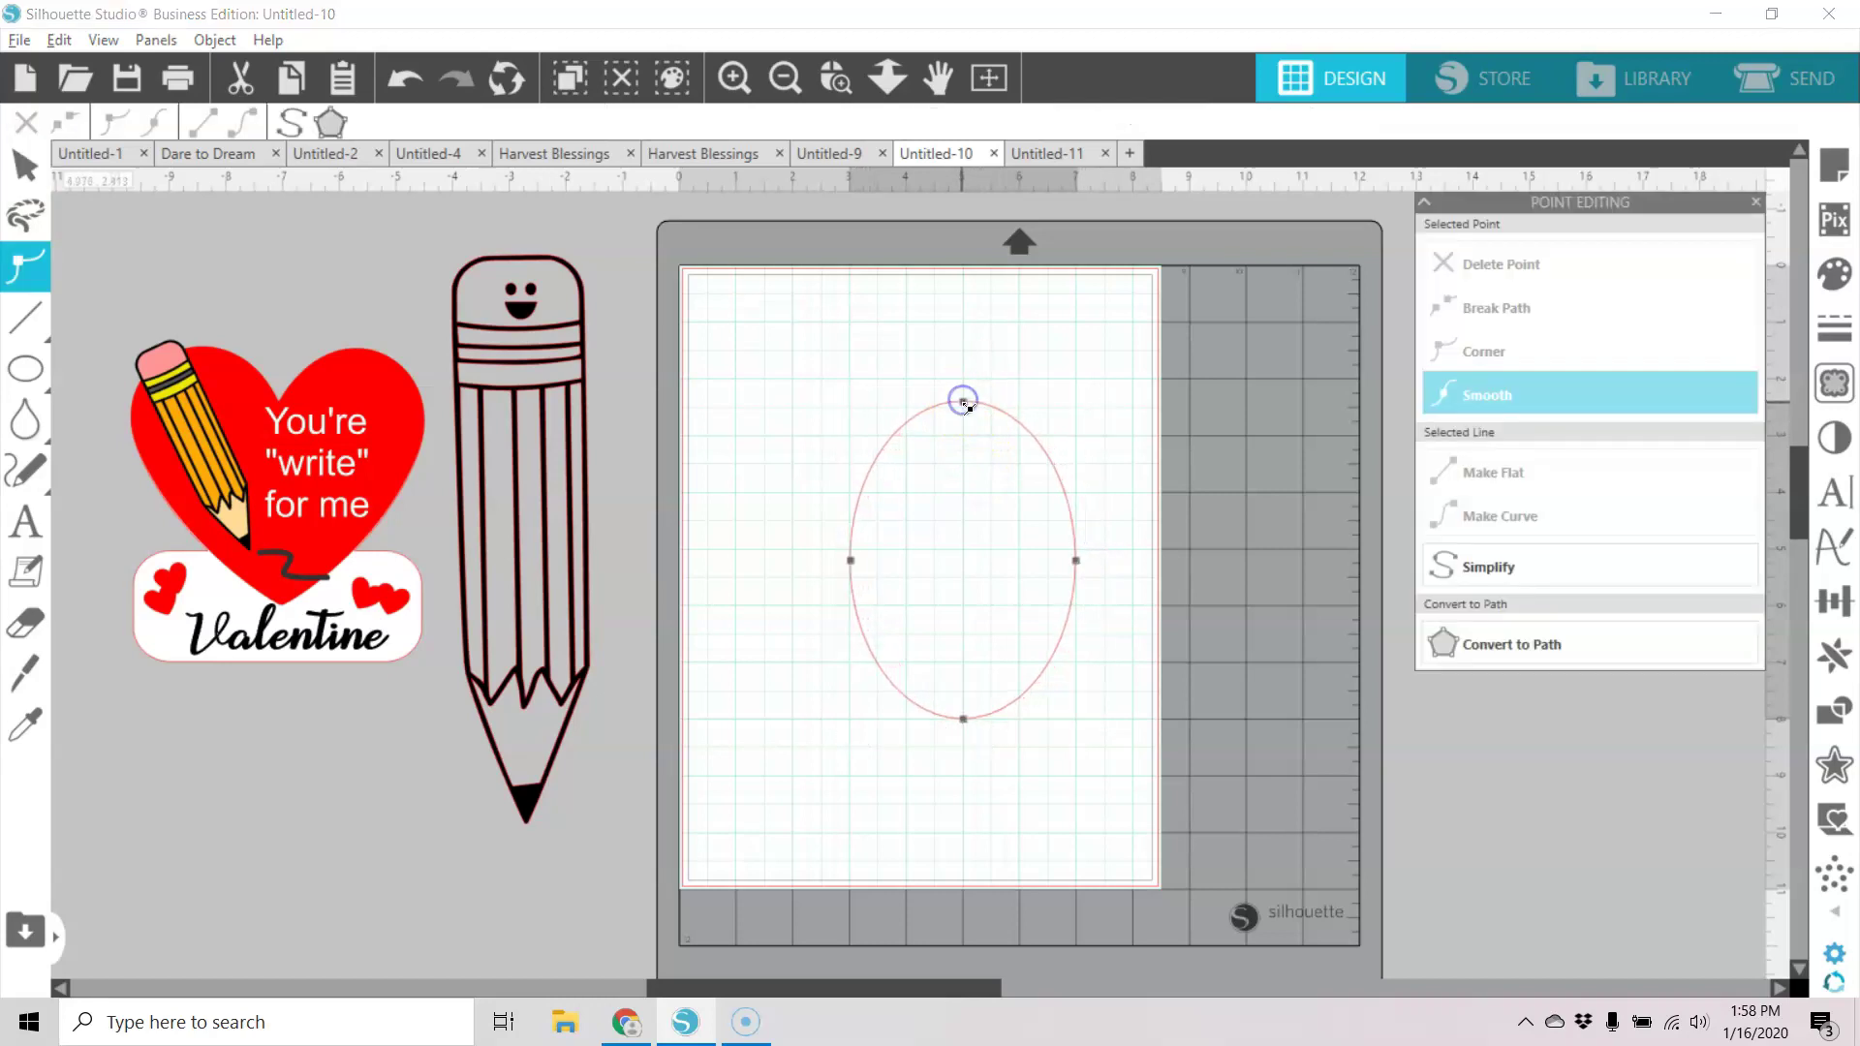
left_click_drag(963, 403, 962, 483)
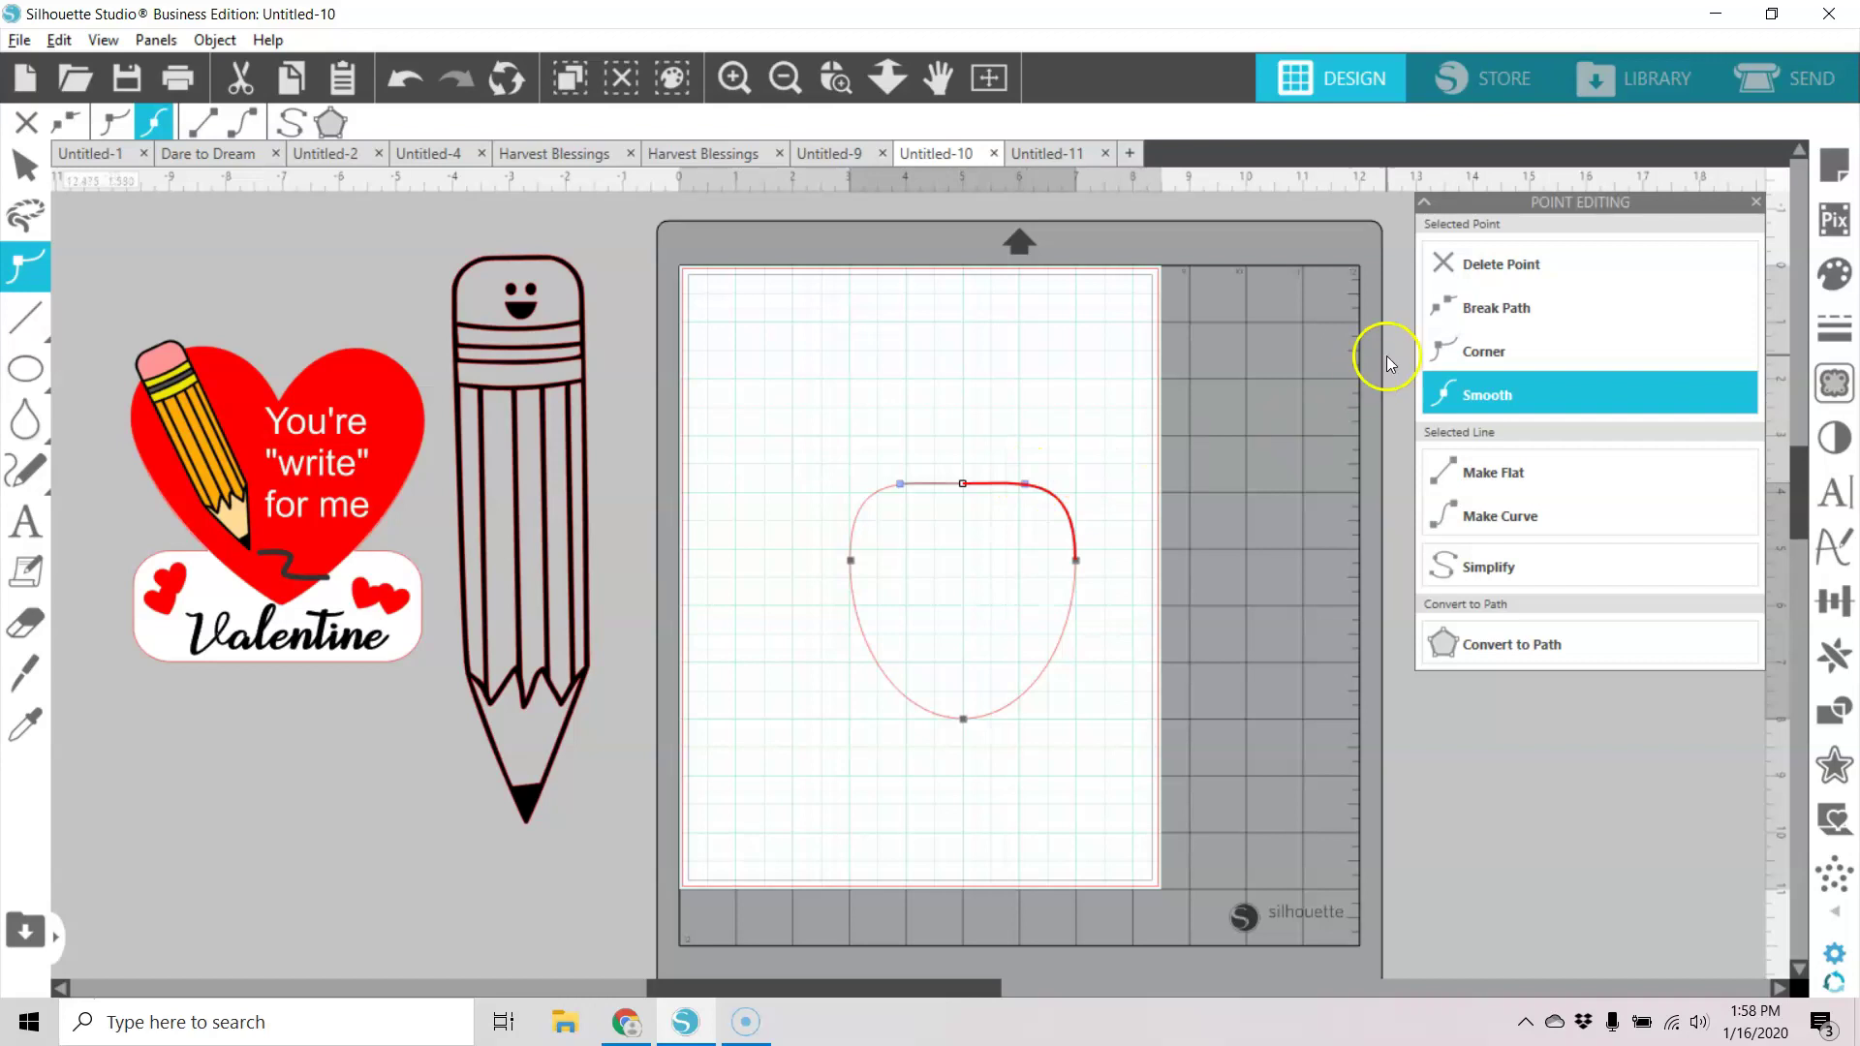
left_click(1483, 350)
left_click_drag(1025, 482, 1013, 408)
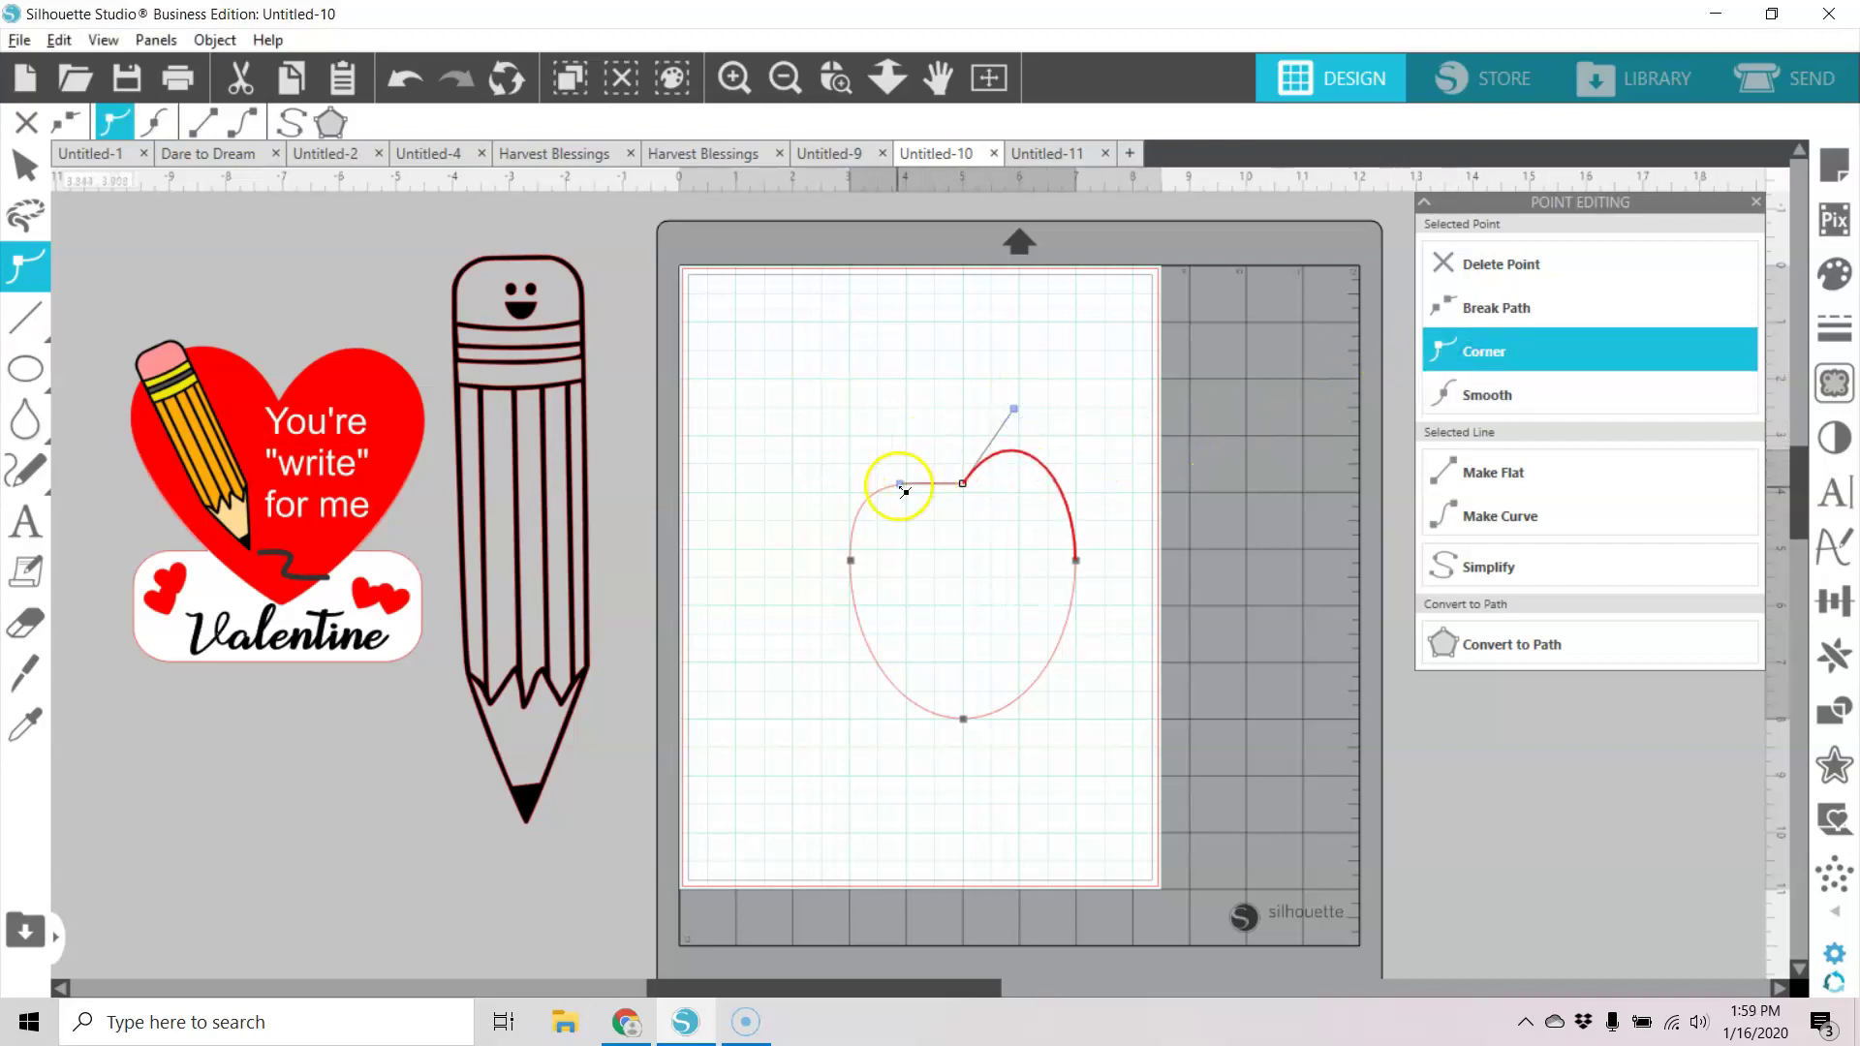
left_click_drag(904, 491, 906, 415)
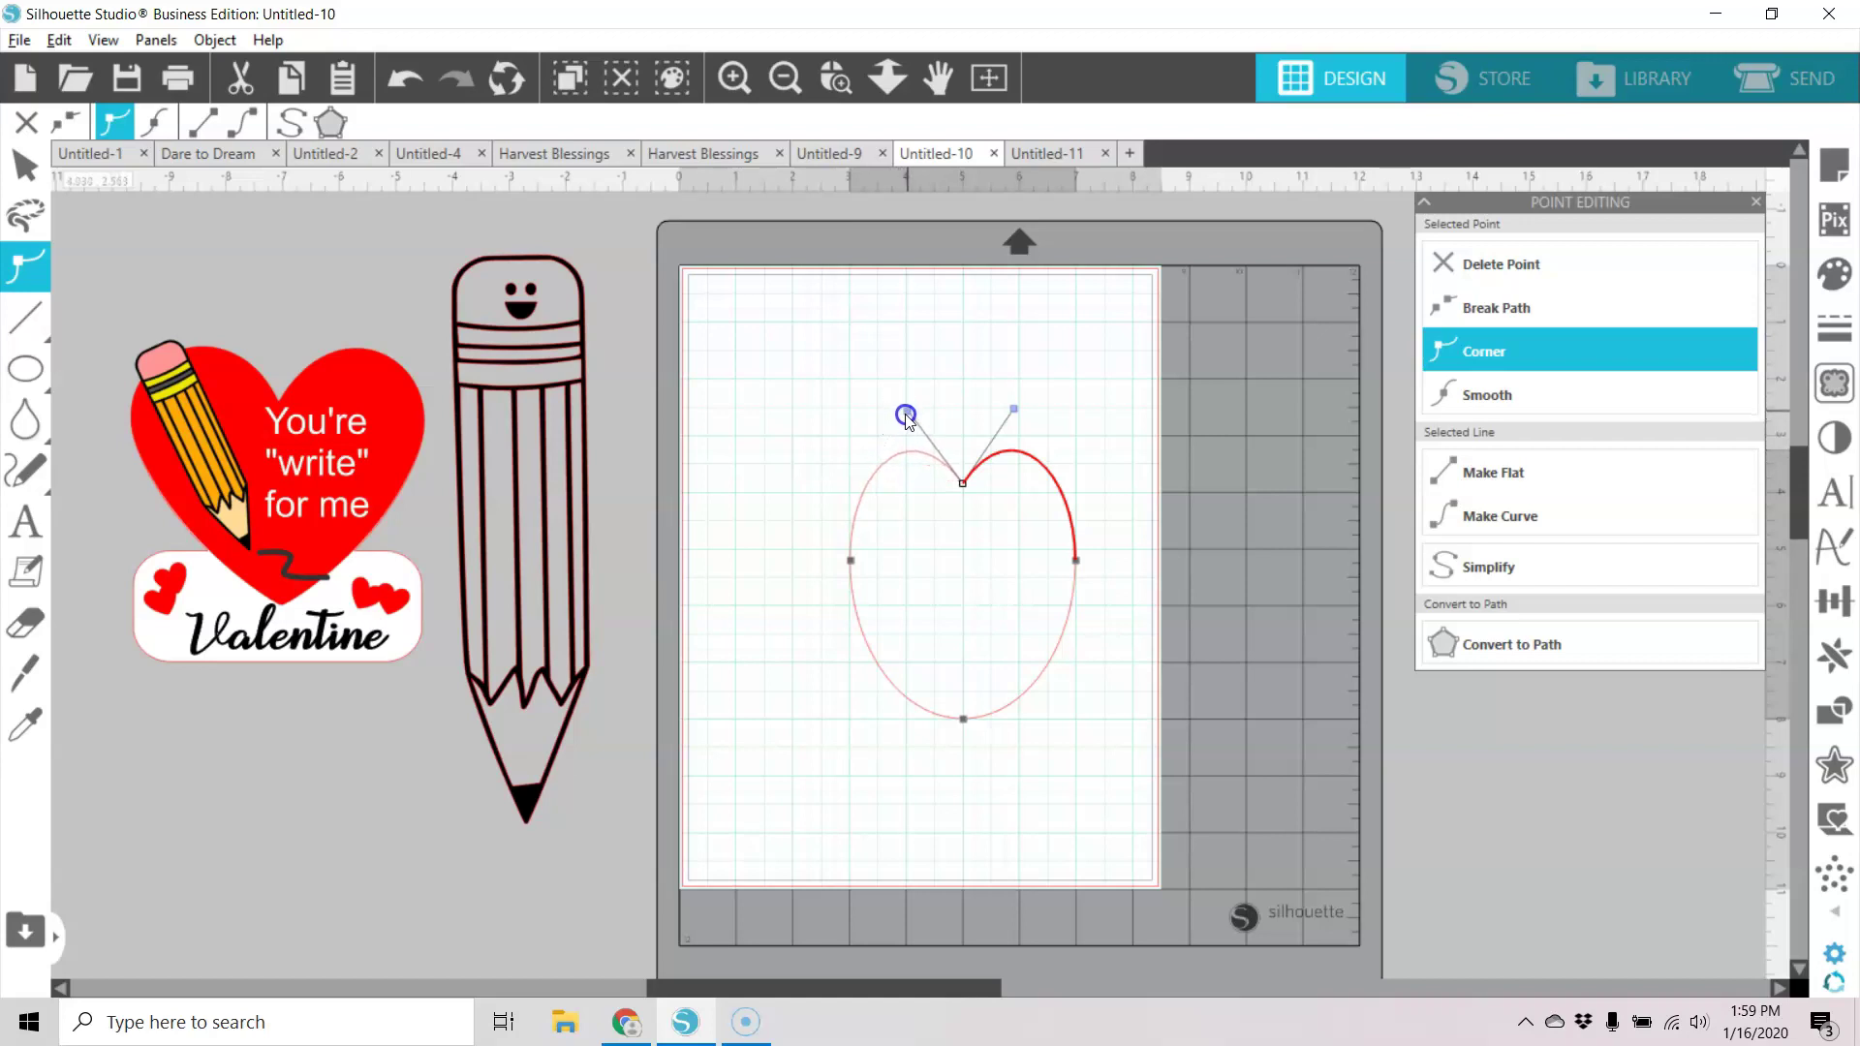
Reshape the heart's right and left side curves.
left_click(1077, 560)
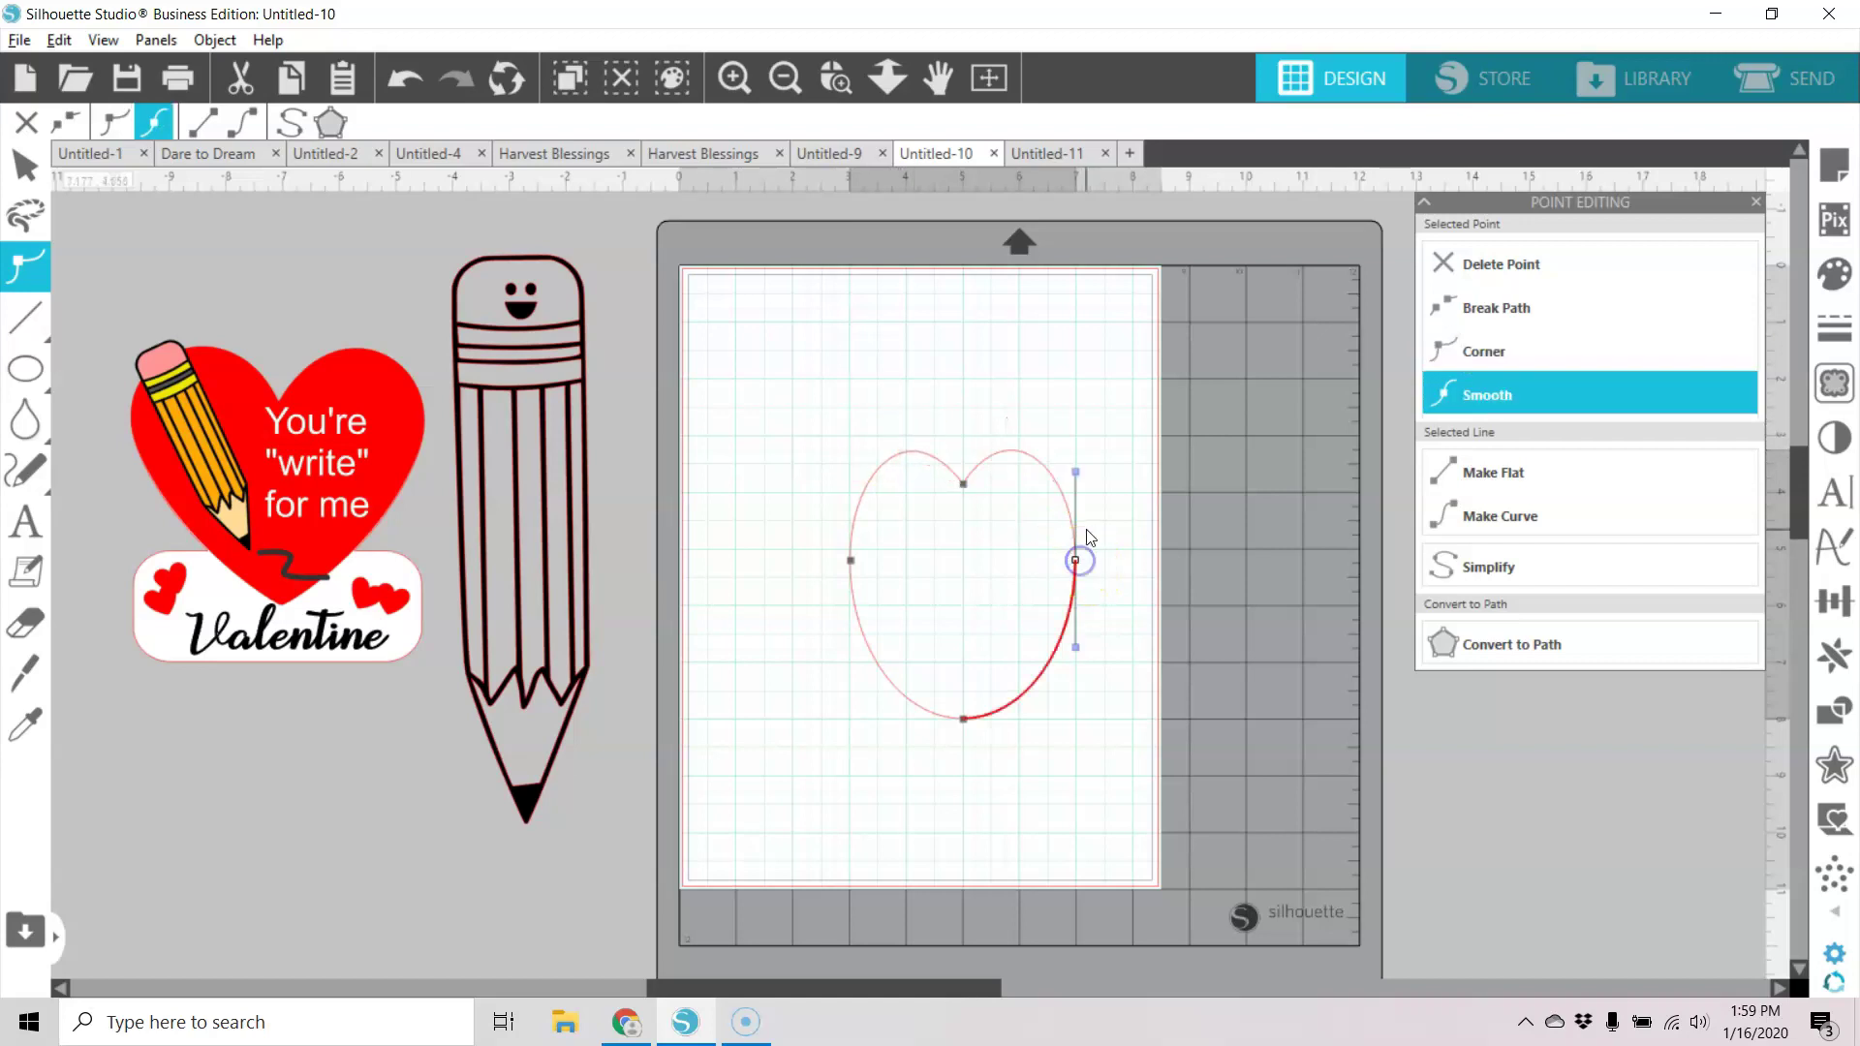
left_click_drag(1075, 471, 1104, 486)
left_click(850, 560)
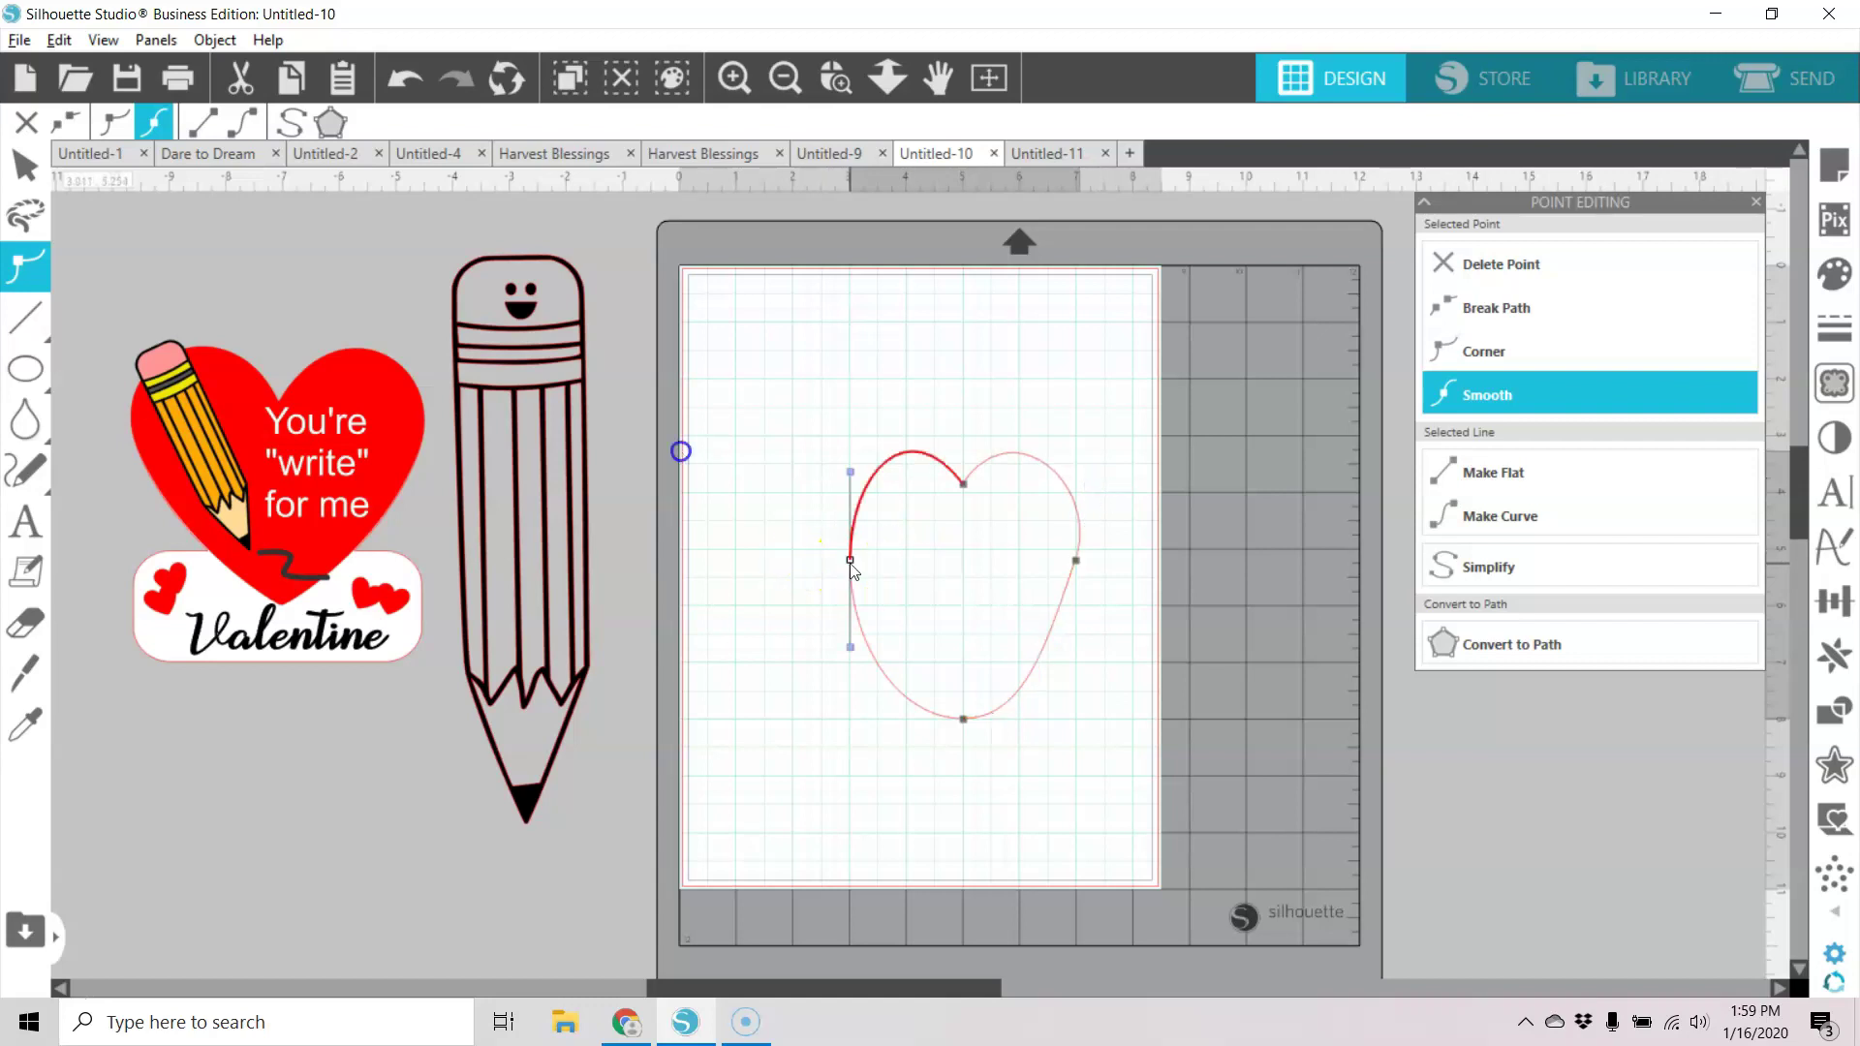
left_click_drag(851, 473, 829, 482)
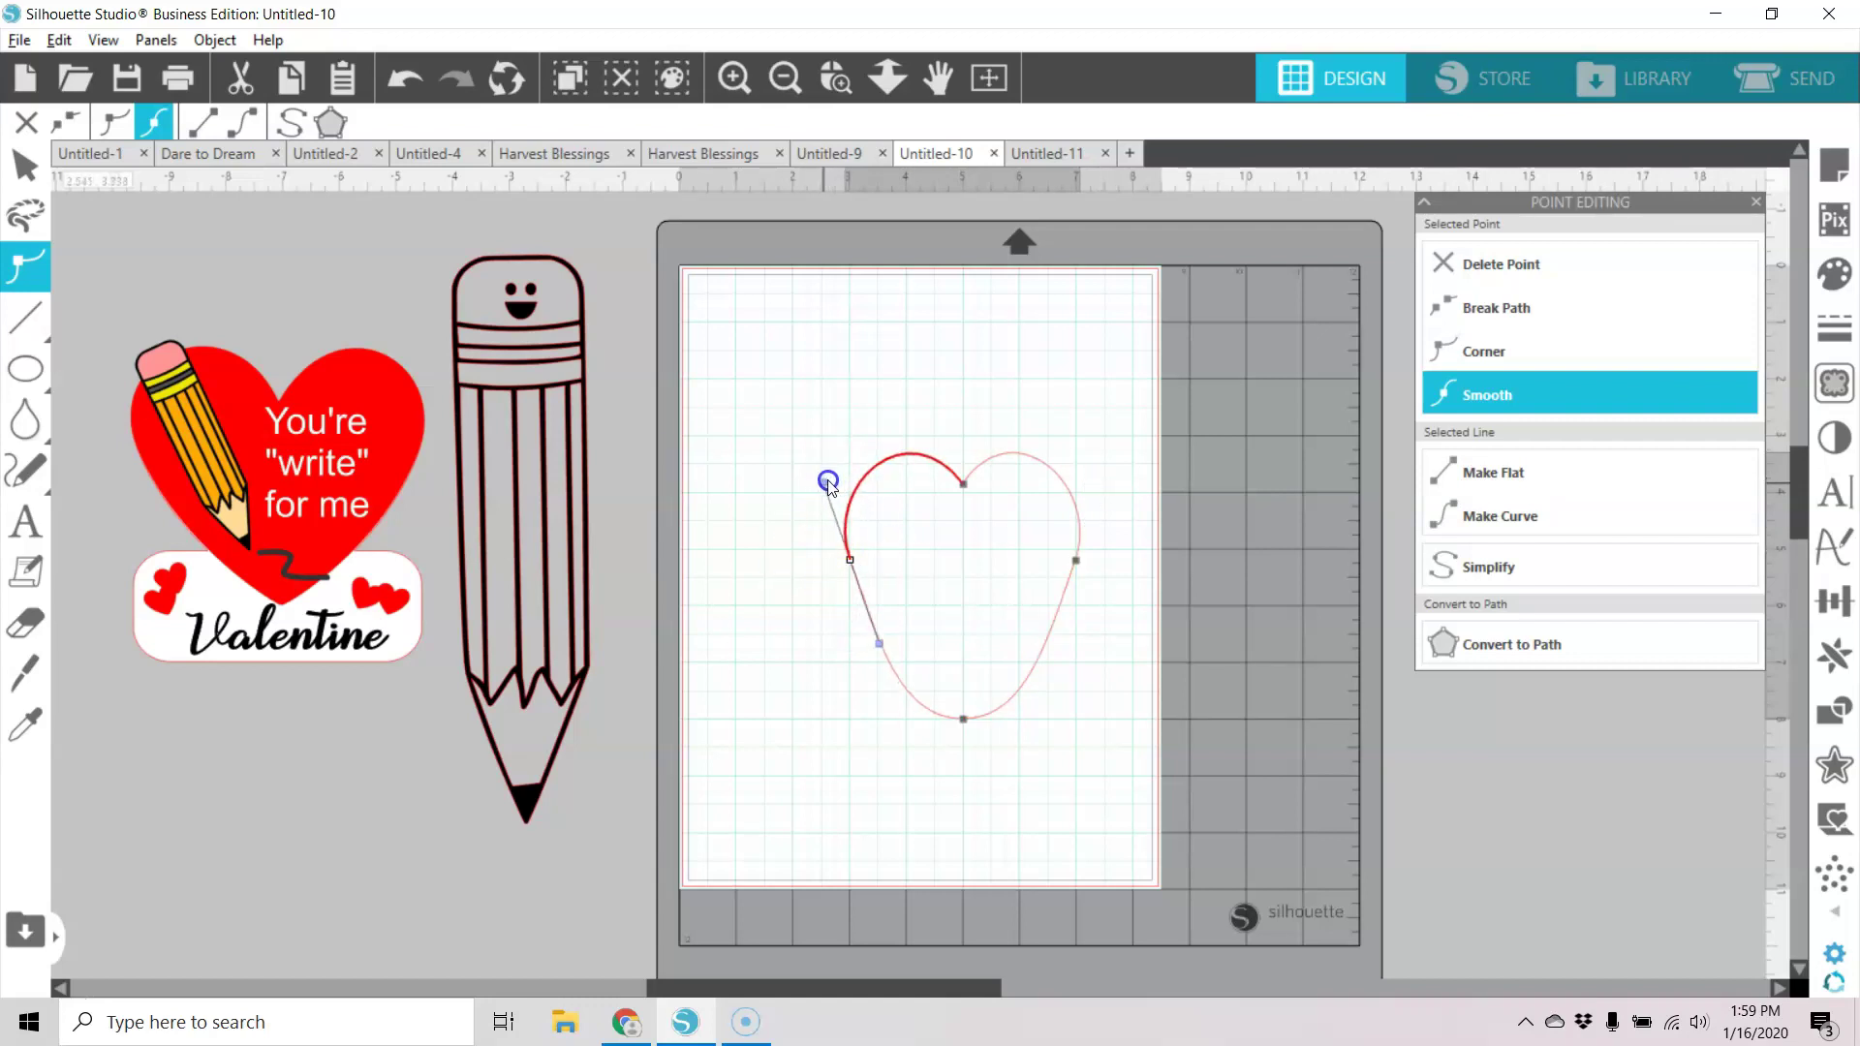
Make the bottom point a sharp corner, raise the tip and lower the dip between lobes.
left_click(963, 718)
left_click(1477, 352)
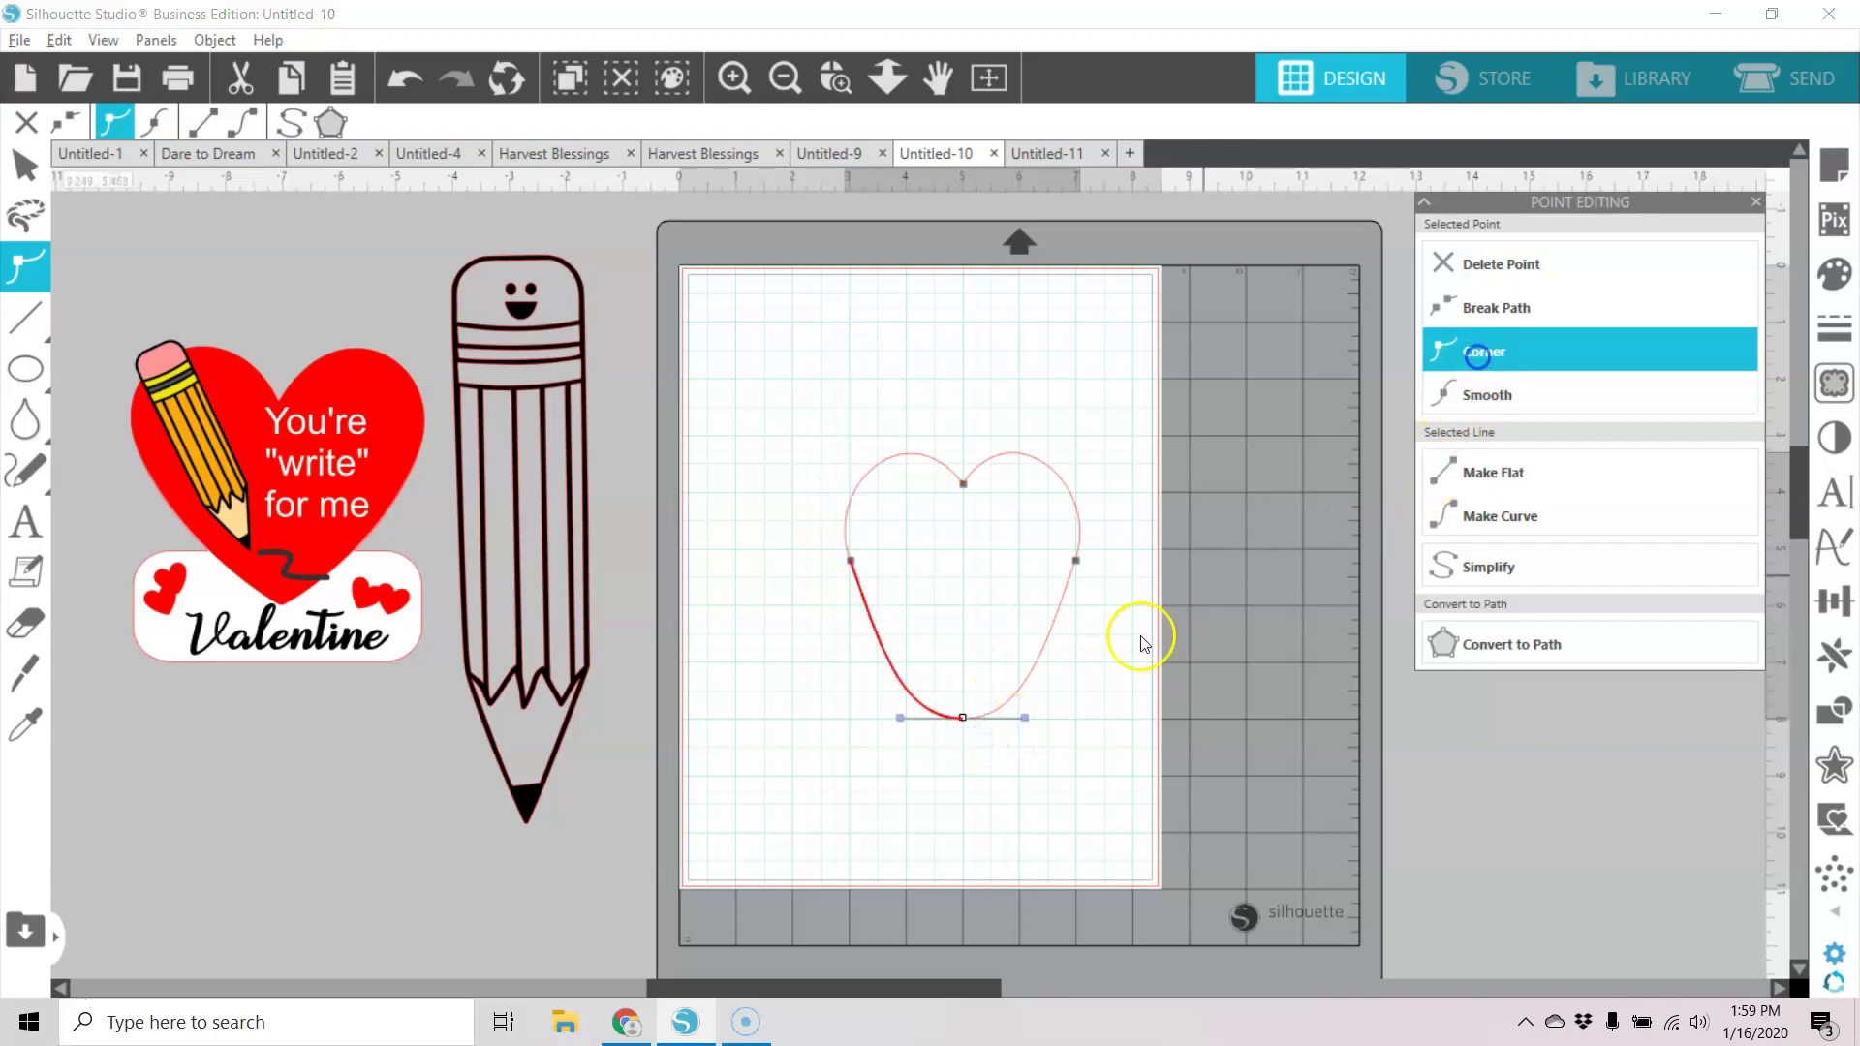
left_click_drag(1027, 721, 960, 721)
left_click(900, 718)
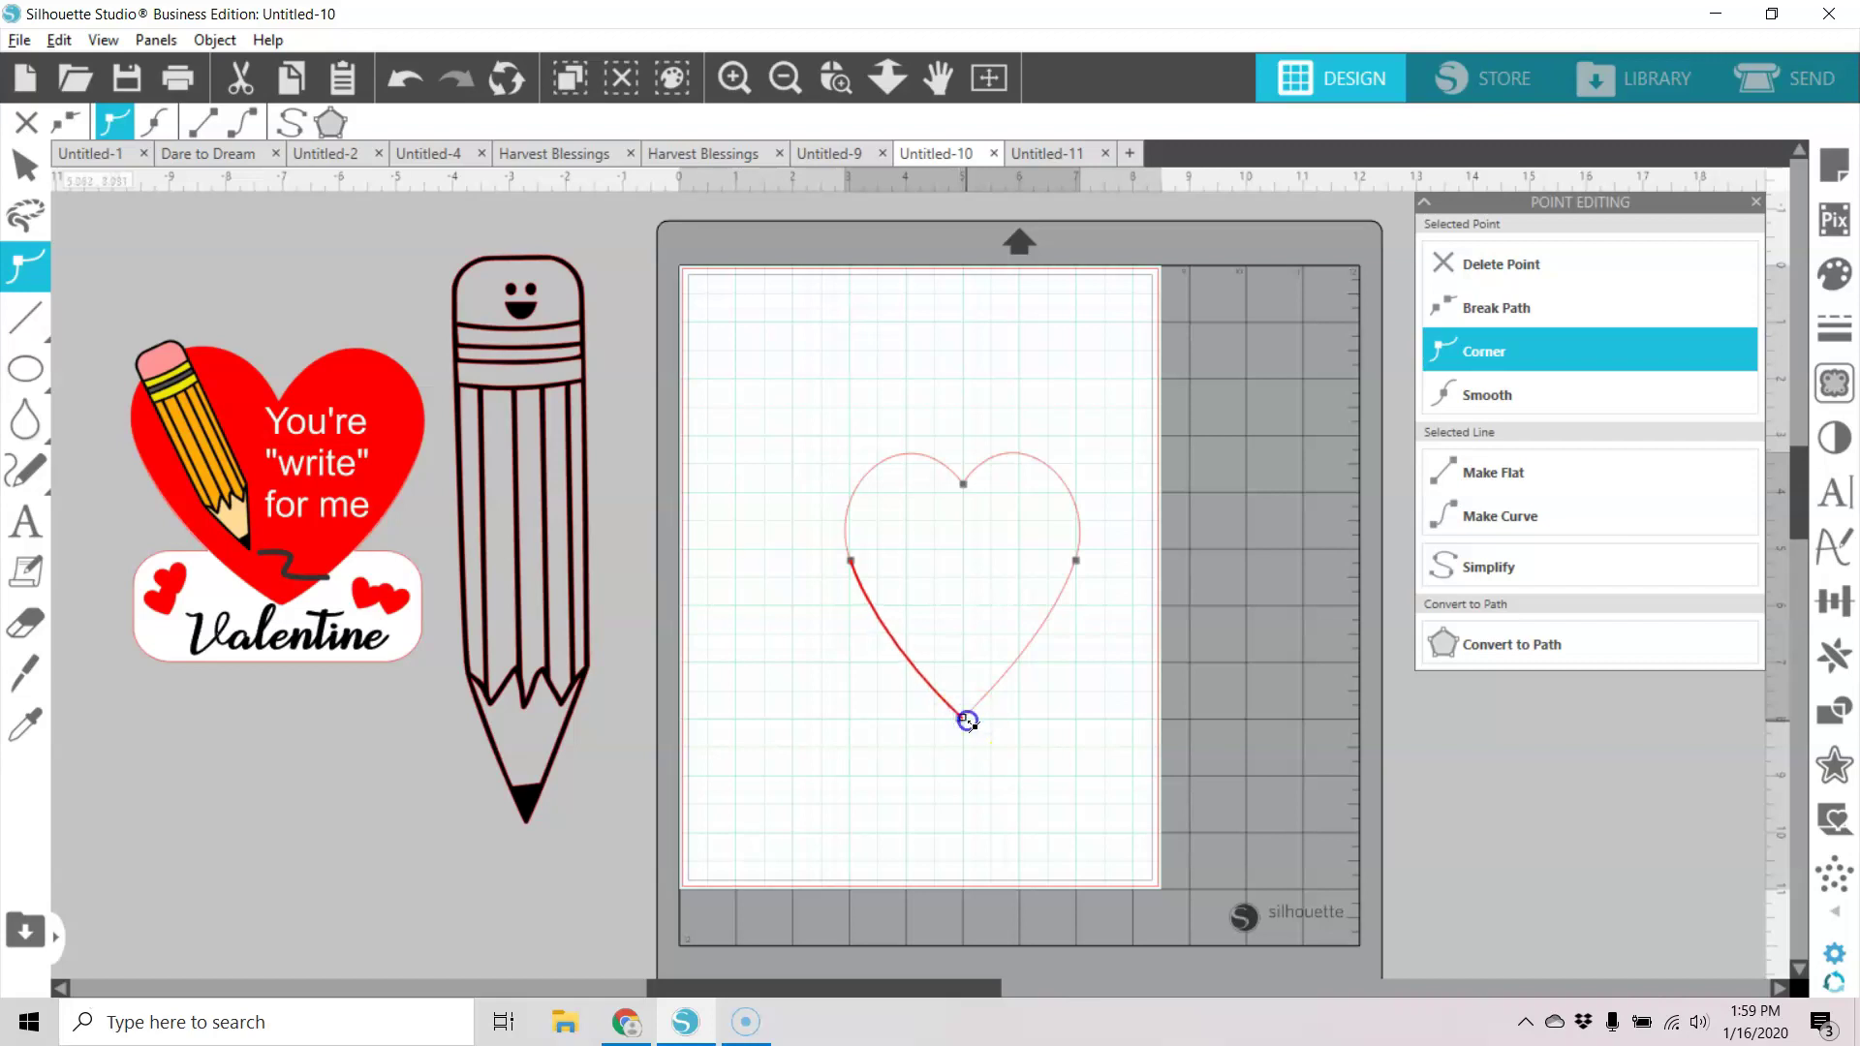
left_click_drag(968, 721, 966, 683)
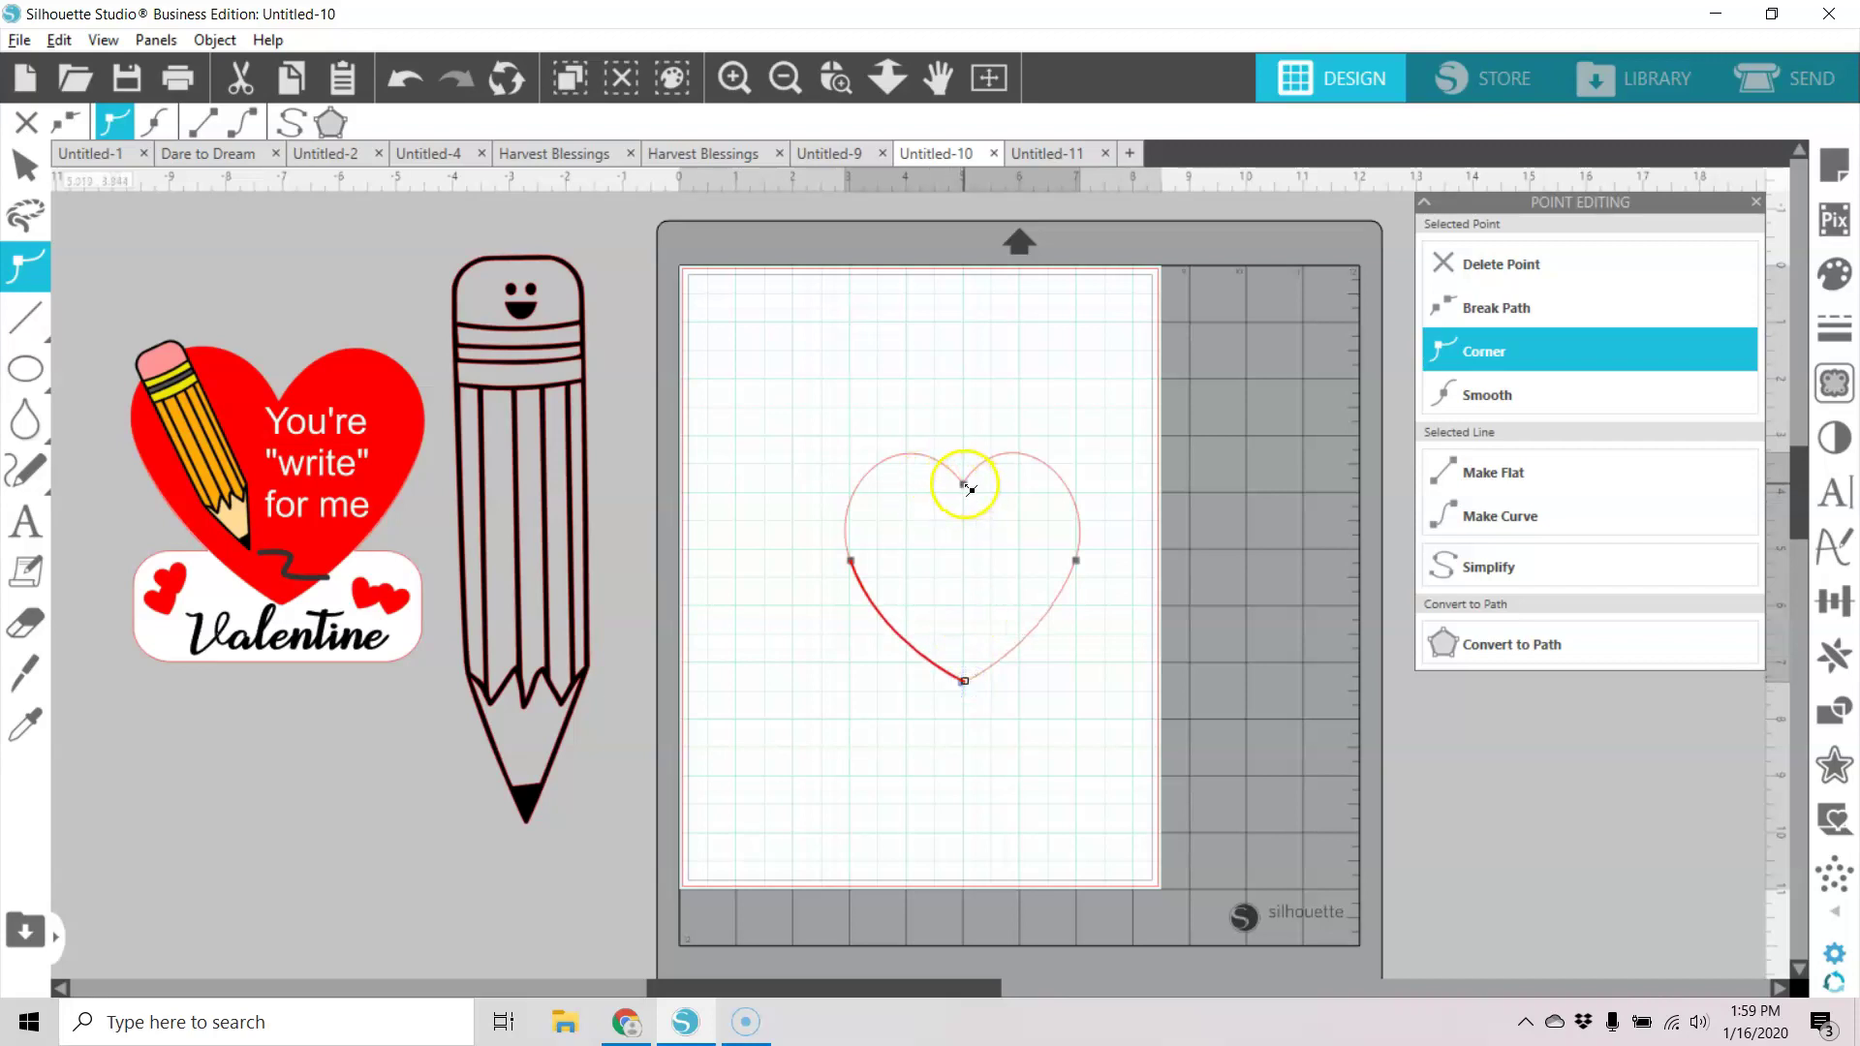
left_click_drag(969, 492, 964, 500)
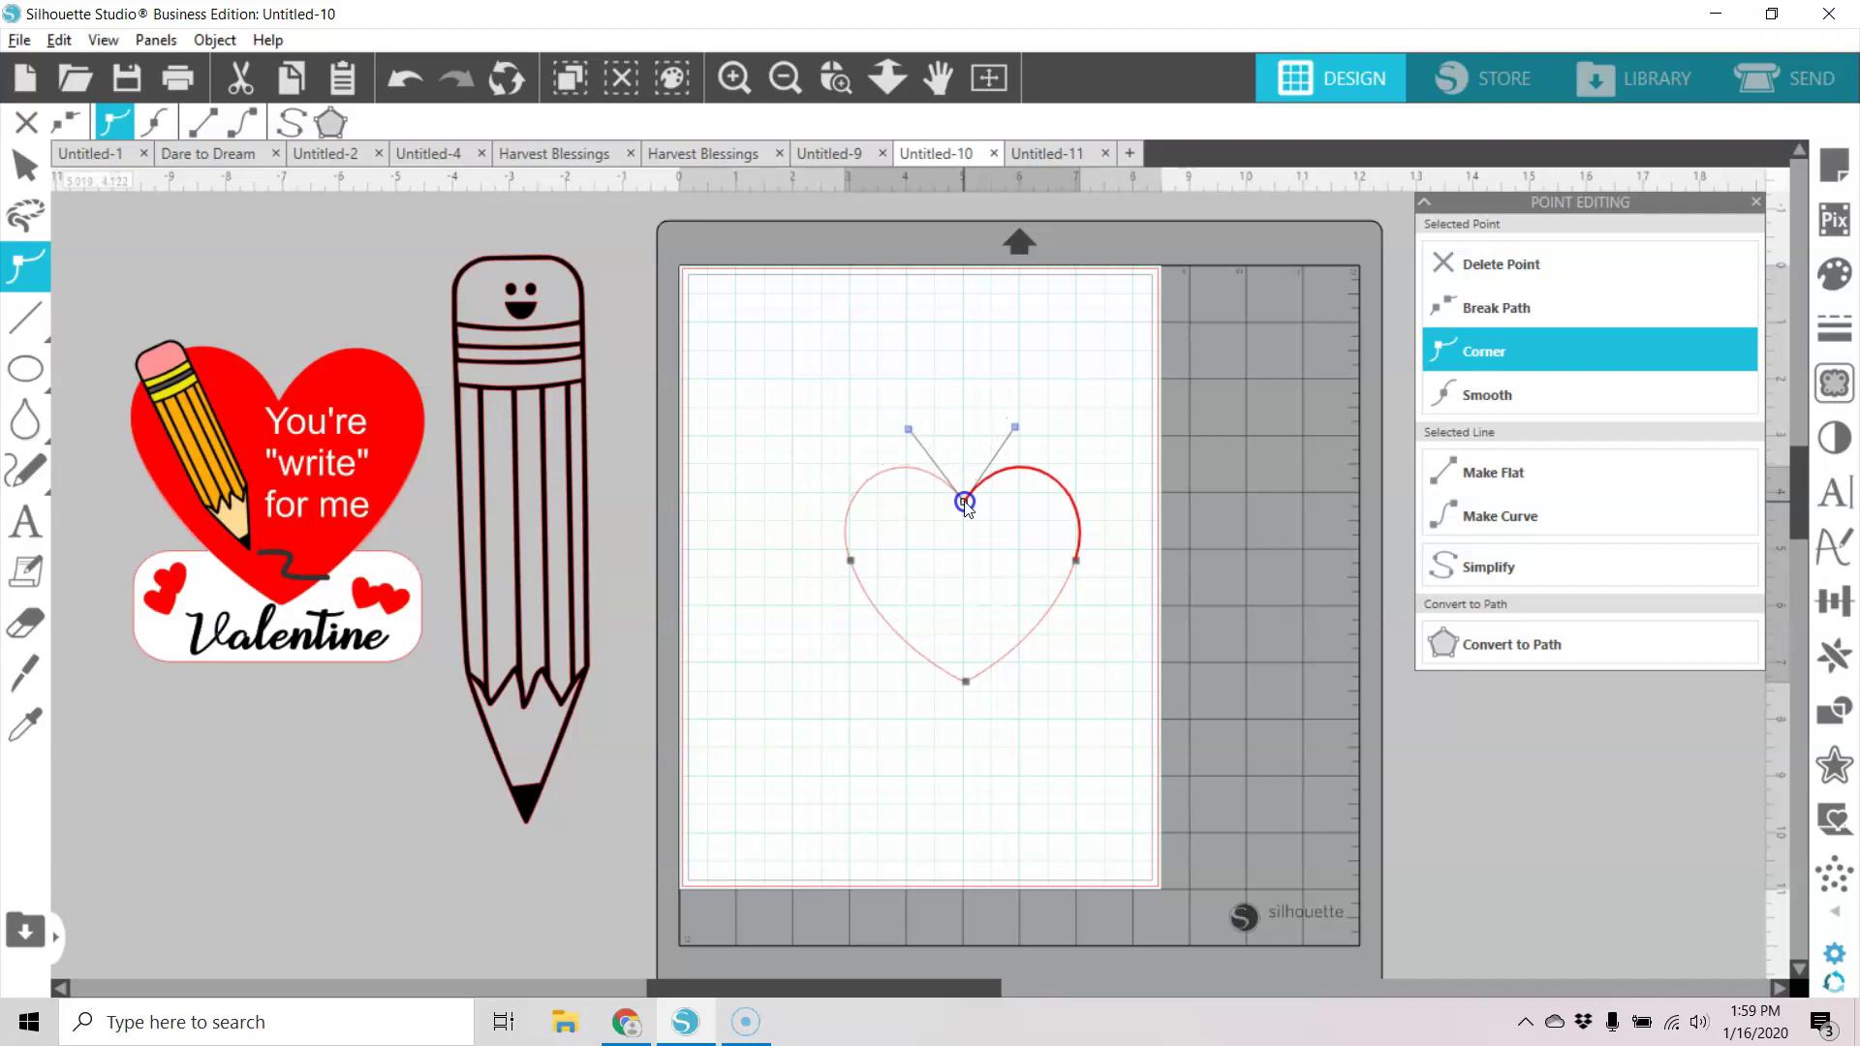
left_click(1110, 693)
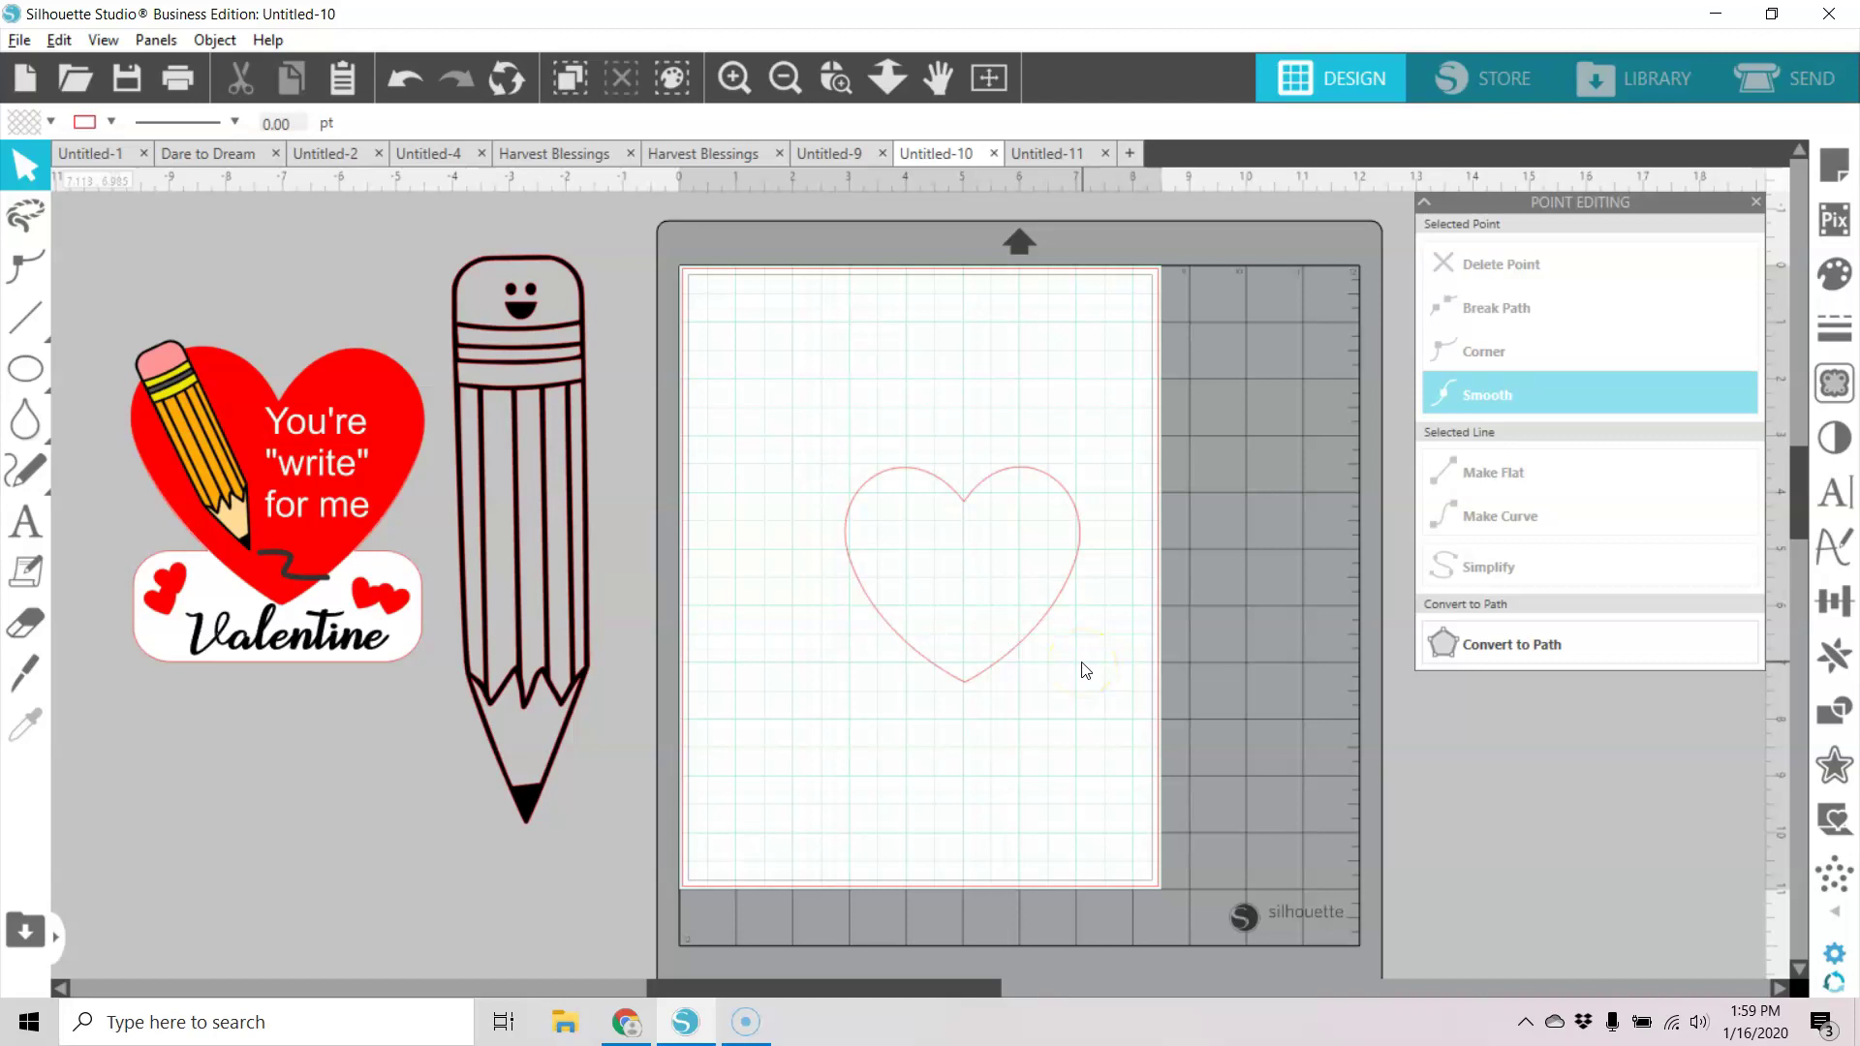
Fill the heart red, park it below the sample Valentine, and bring the pencil onto the mat.
left_click(1055, 611)
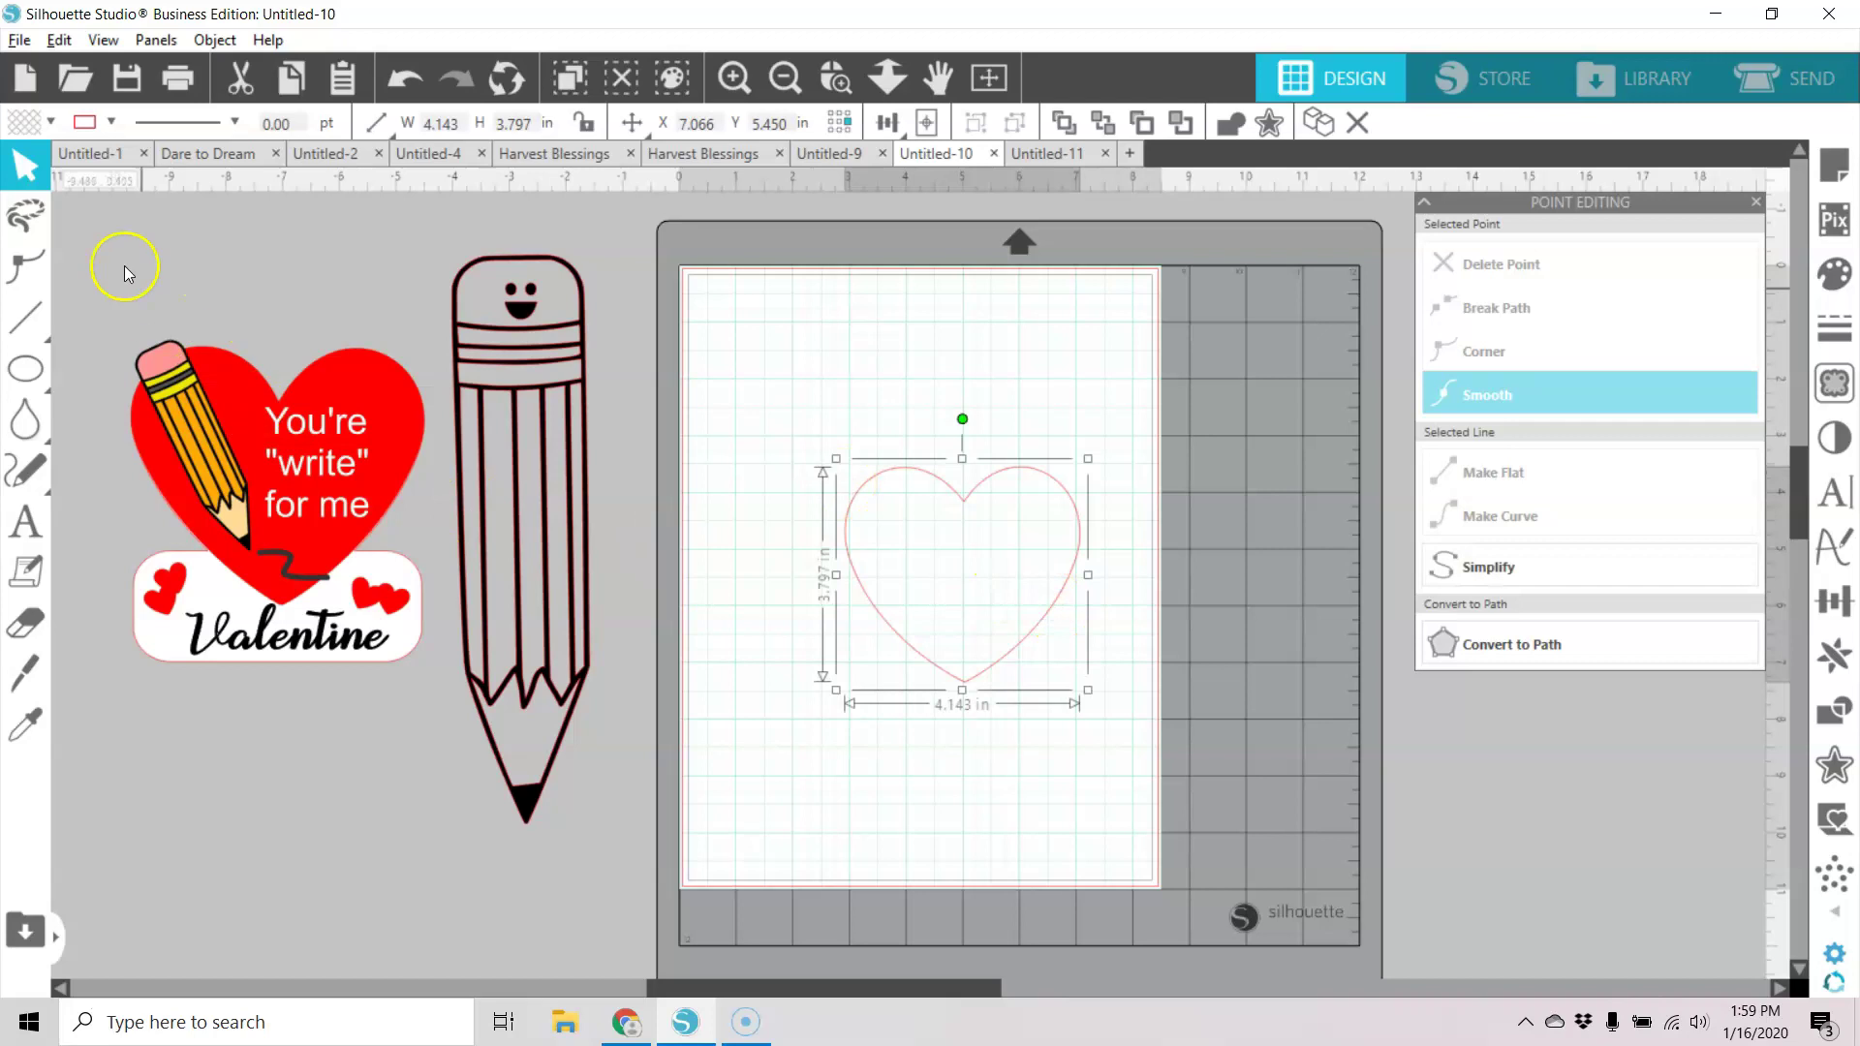
left_click(50, 120)
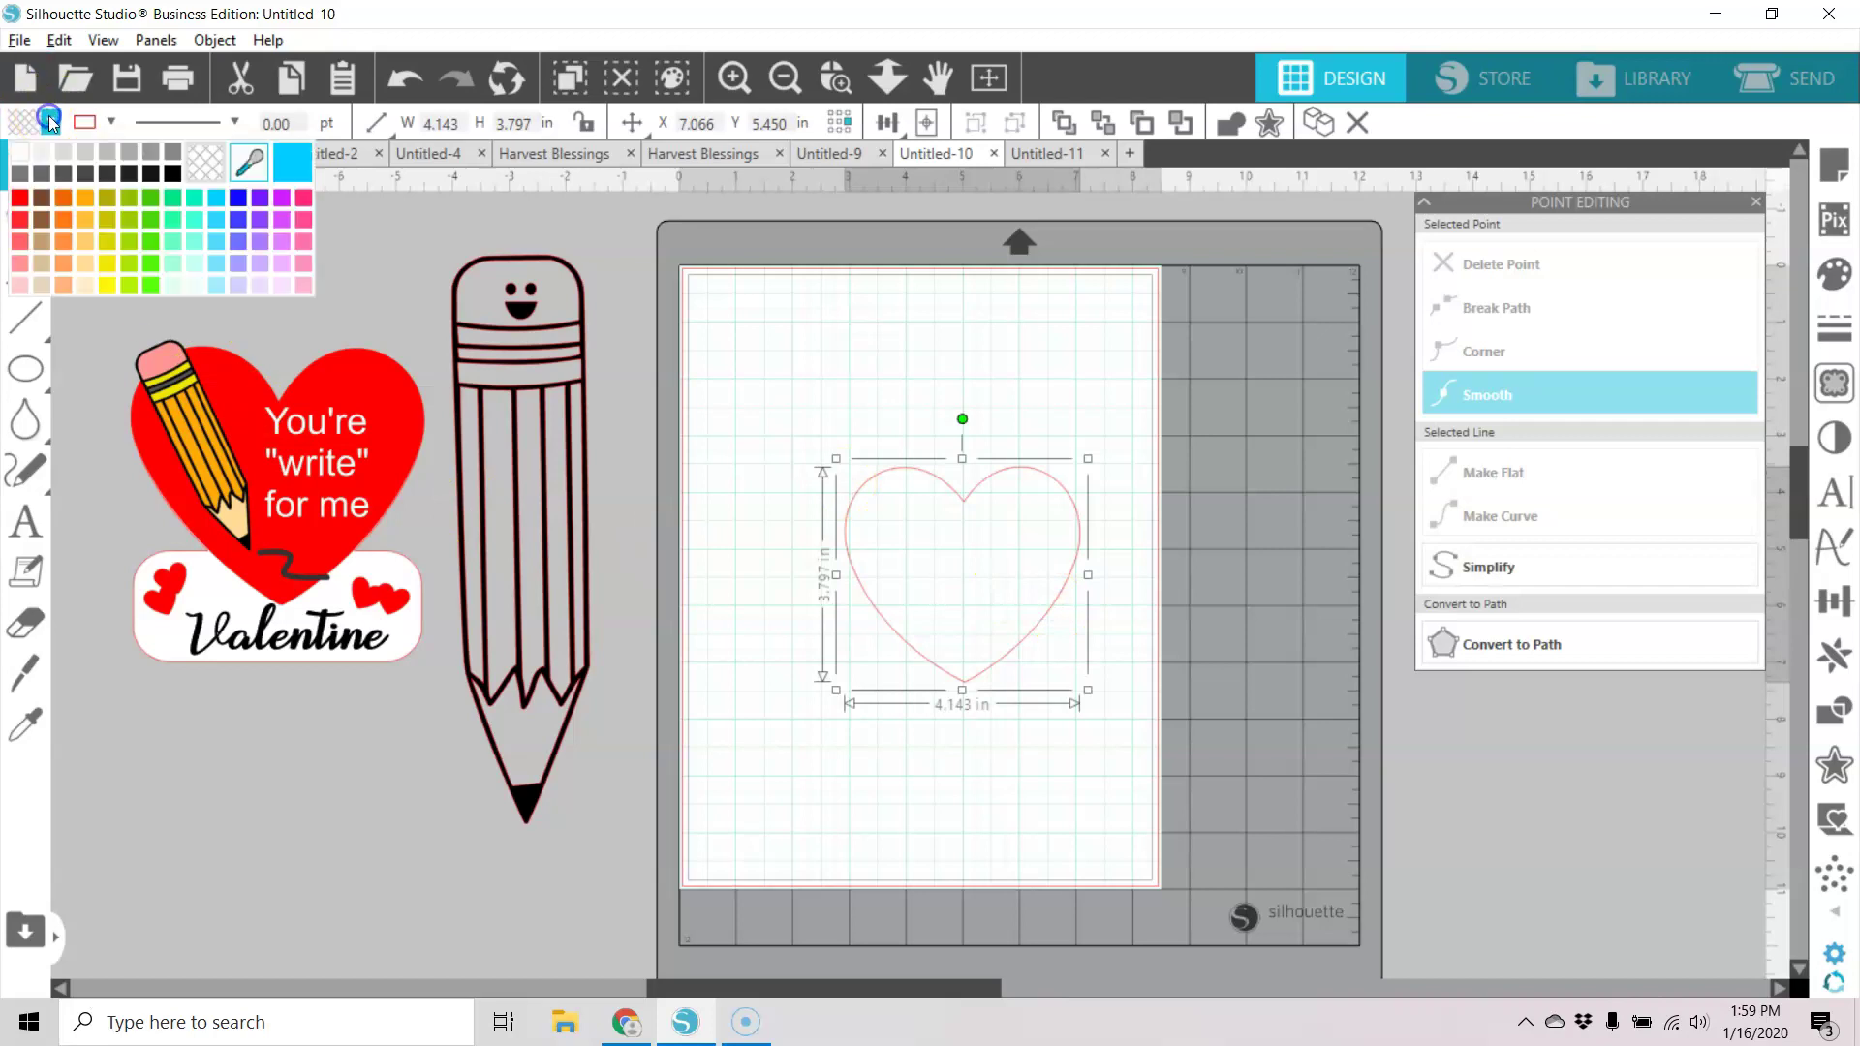
left_click(19, 196)
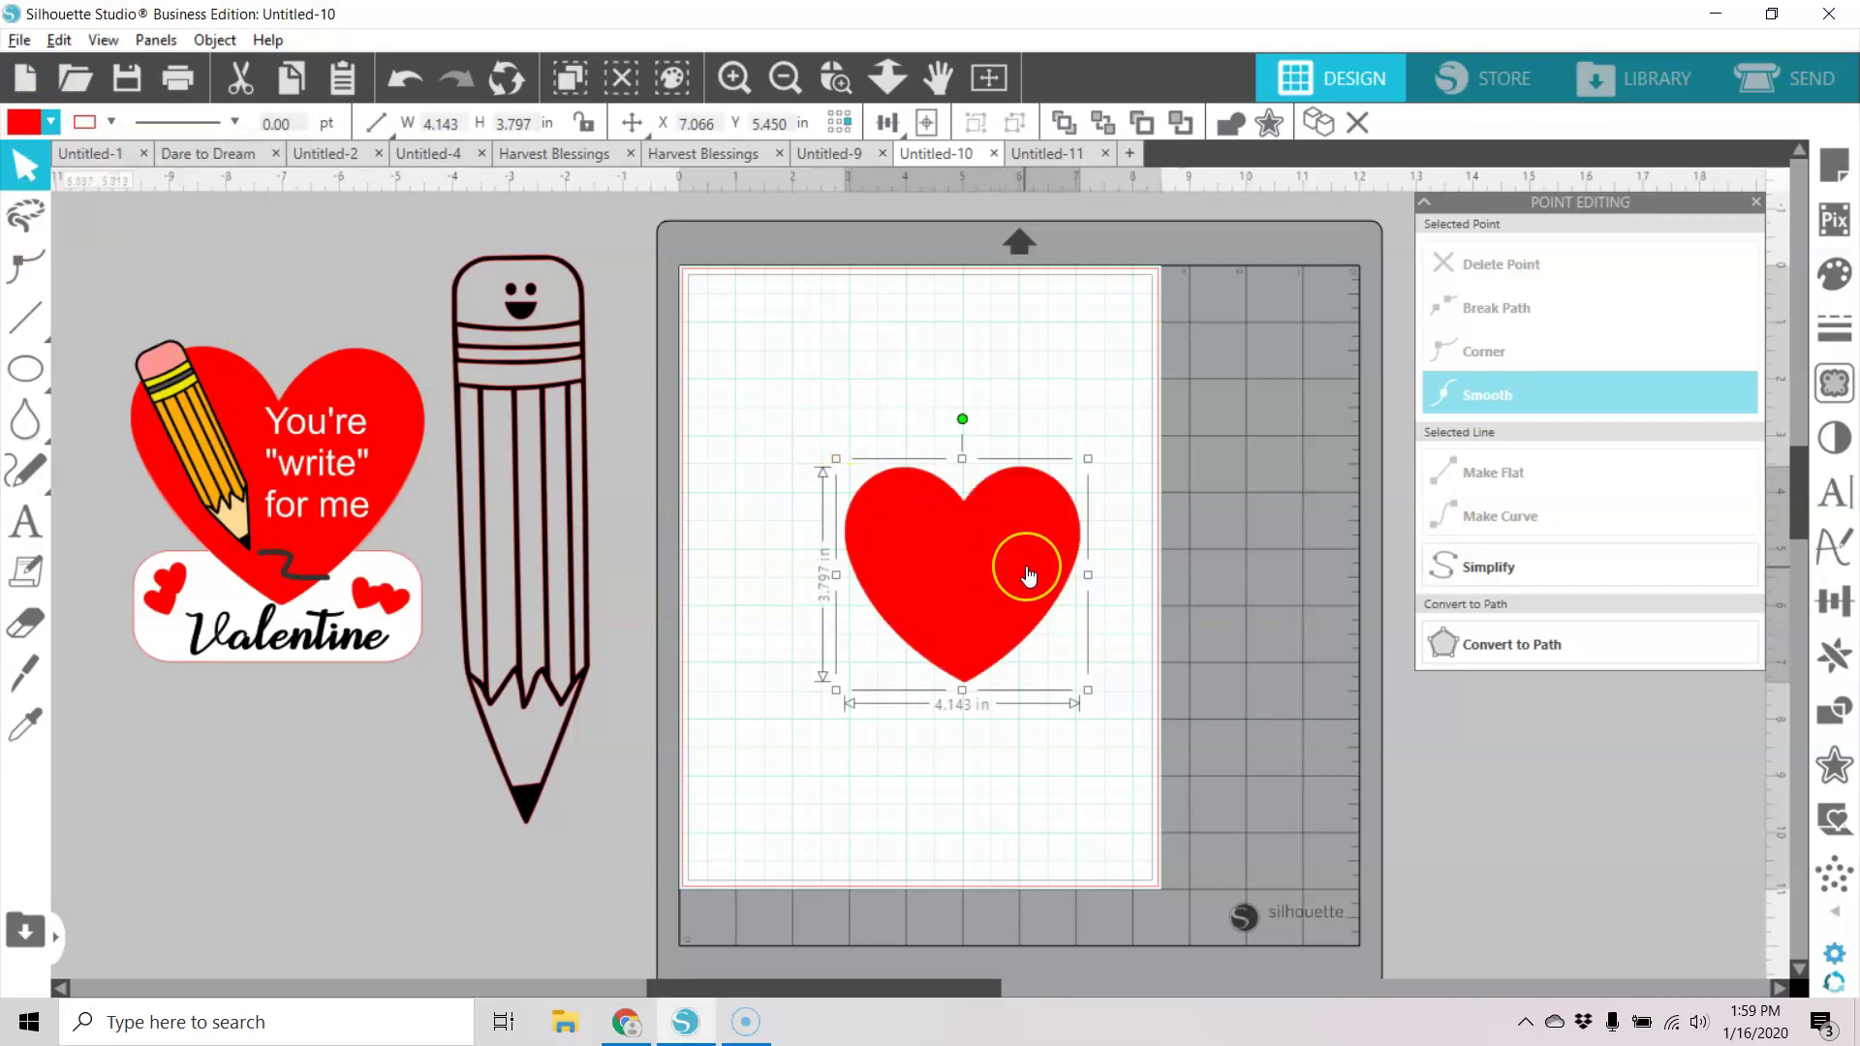
left_click_drag(1029, 575, 928, 468)
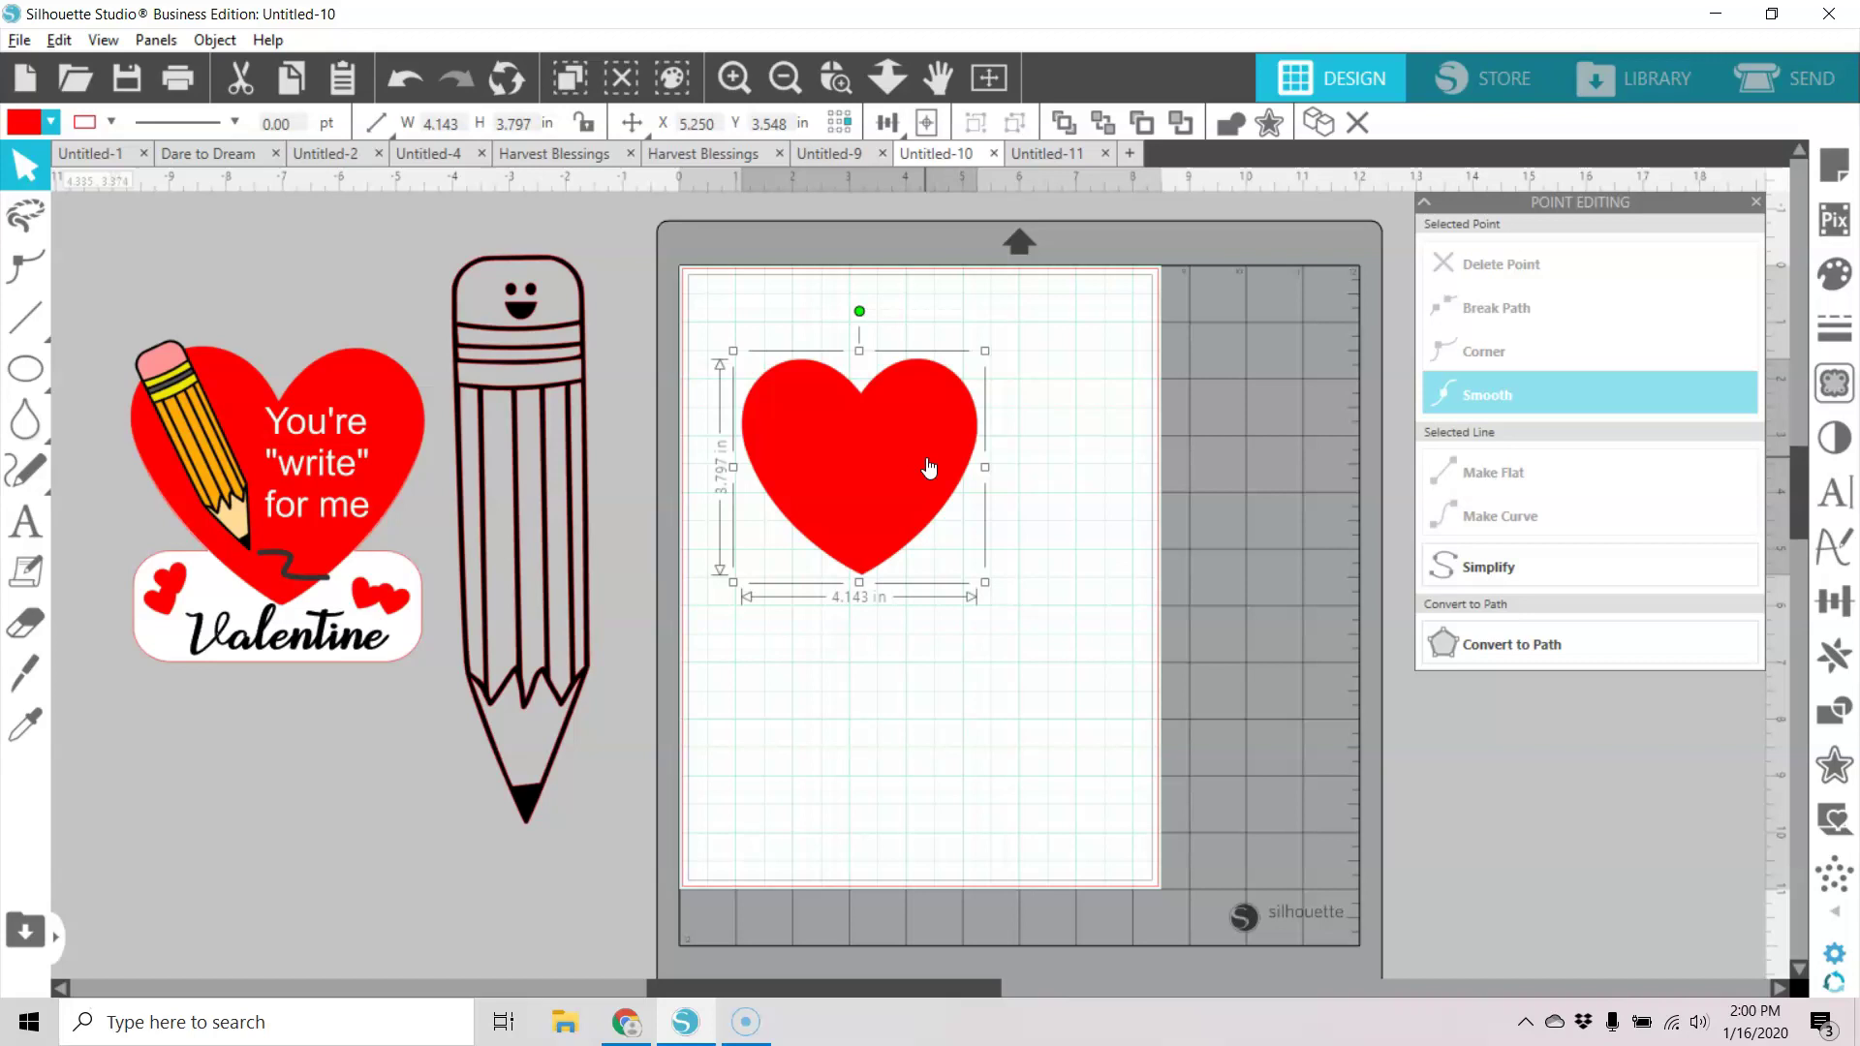
mouse_move(925, 459)
left_mouse_down()
mouse_move(655, 727)
mouse_move(357, 834)
mouse_move(385, 810)
left_mouse_up()
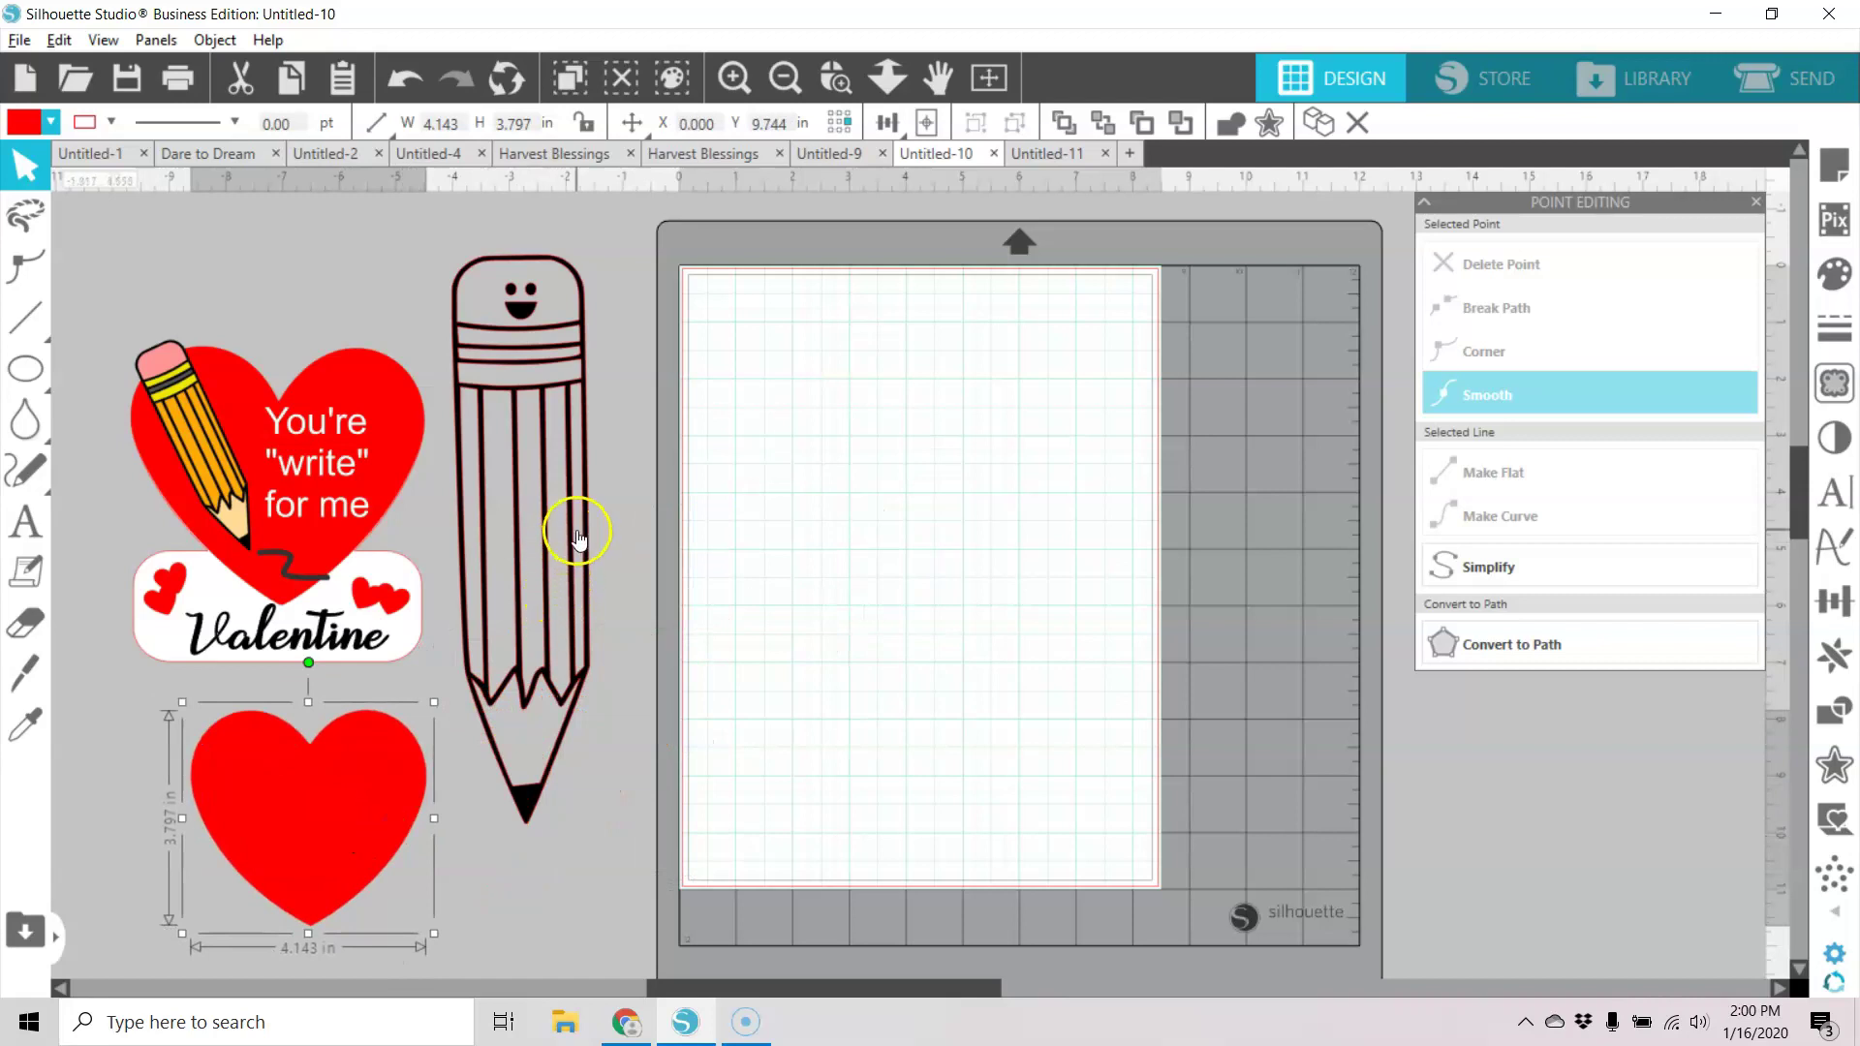
left_click_drag(582, 532, 935, 552)
Give the pencil a black line colour and no fill, leaving only its outline.
left_click(1046, 590)
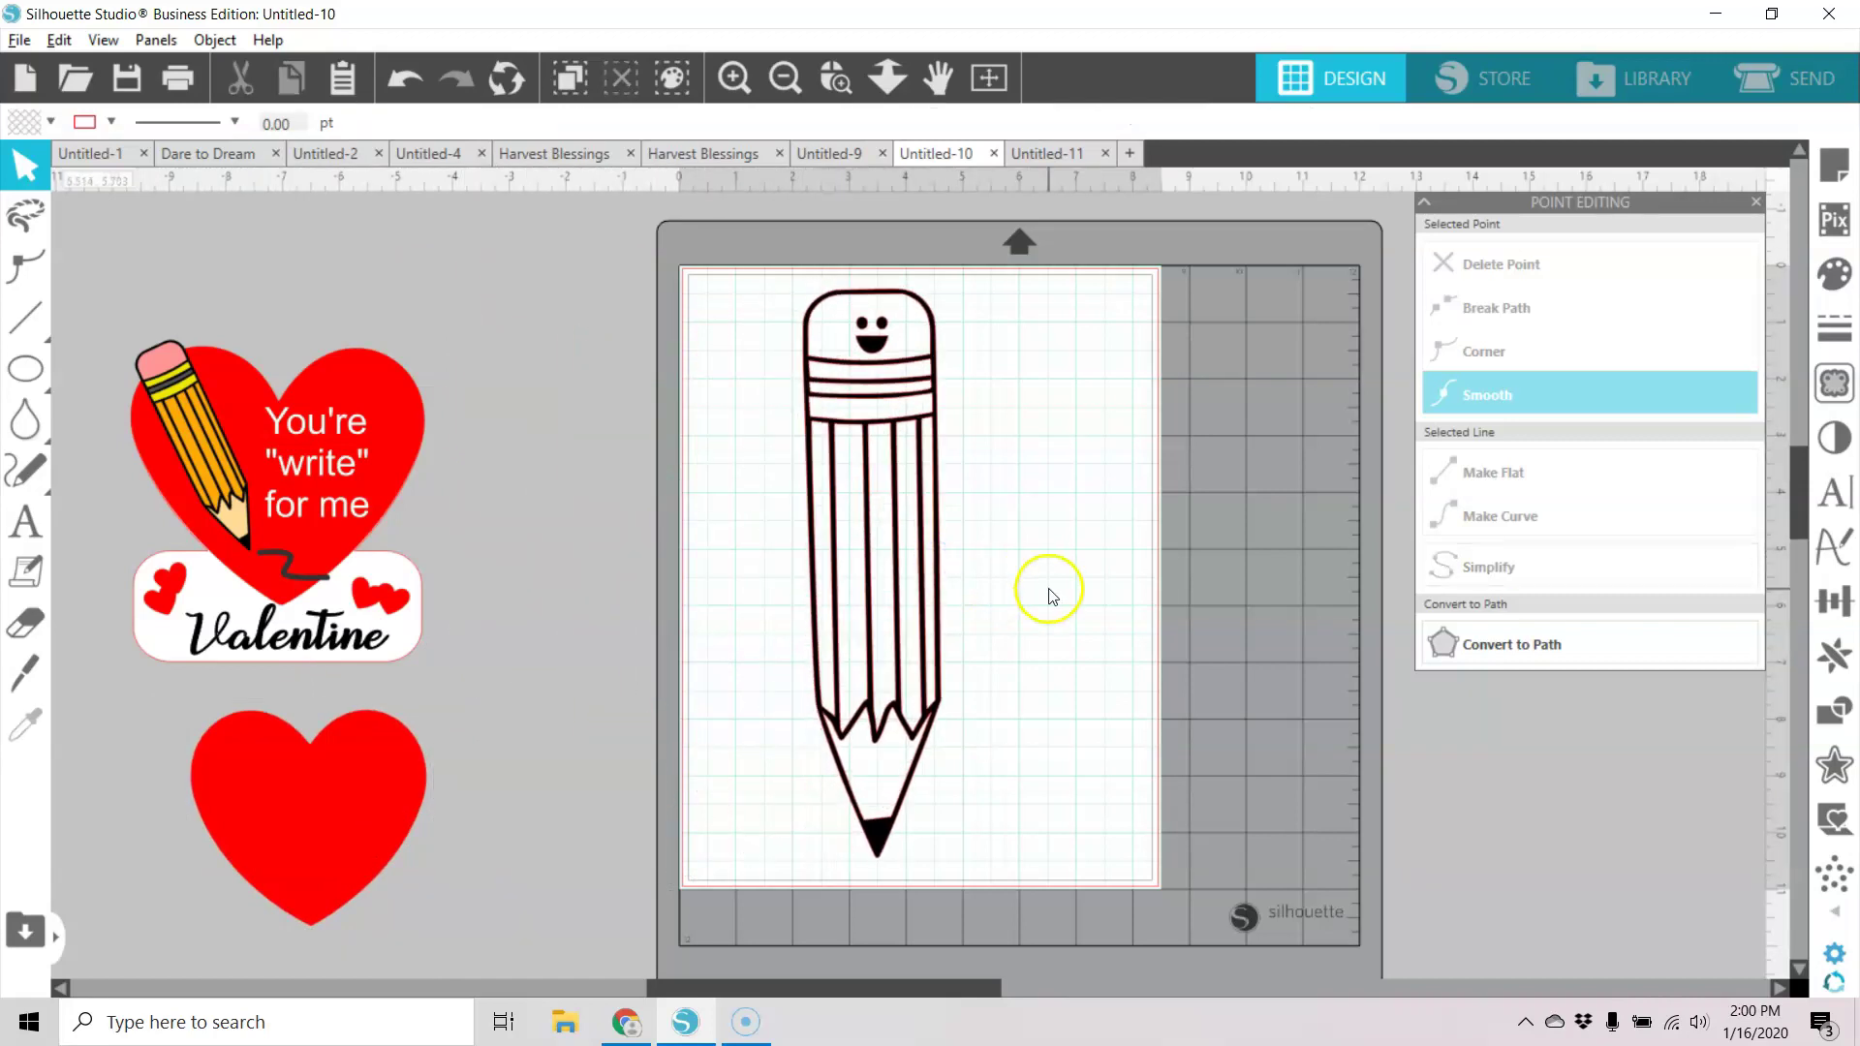
left_click(922, 423)
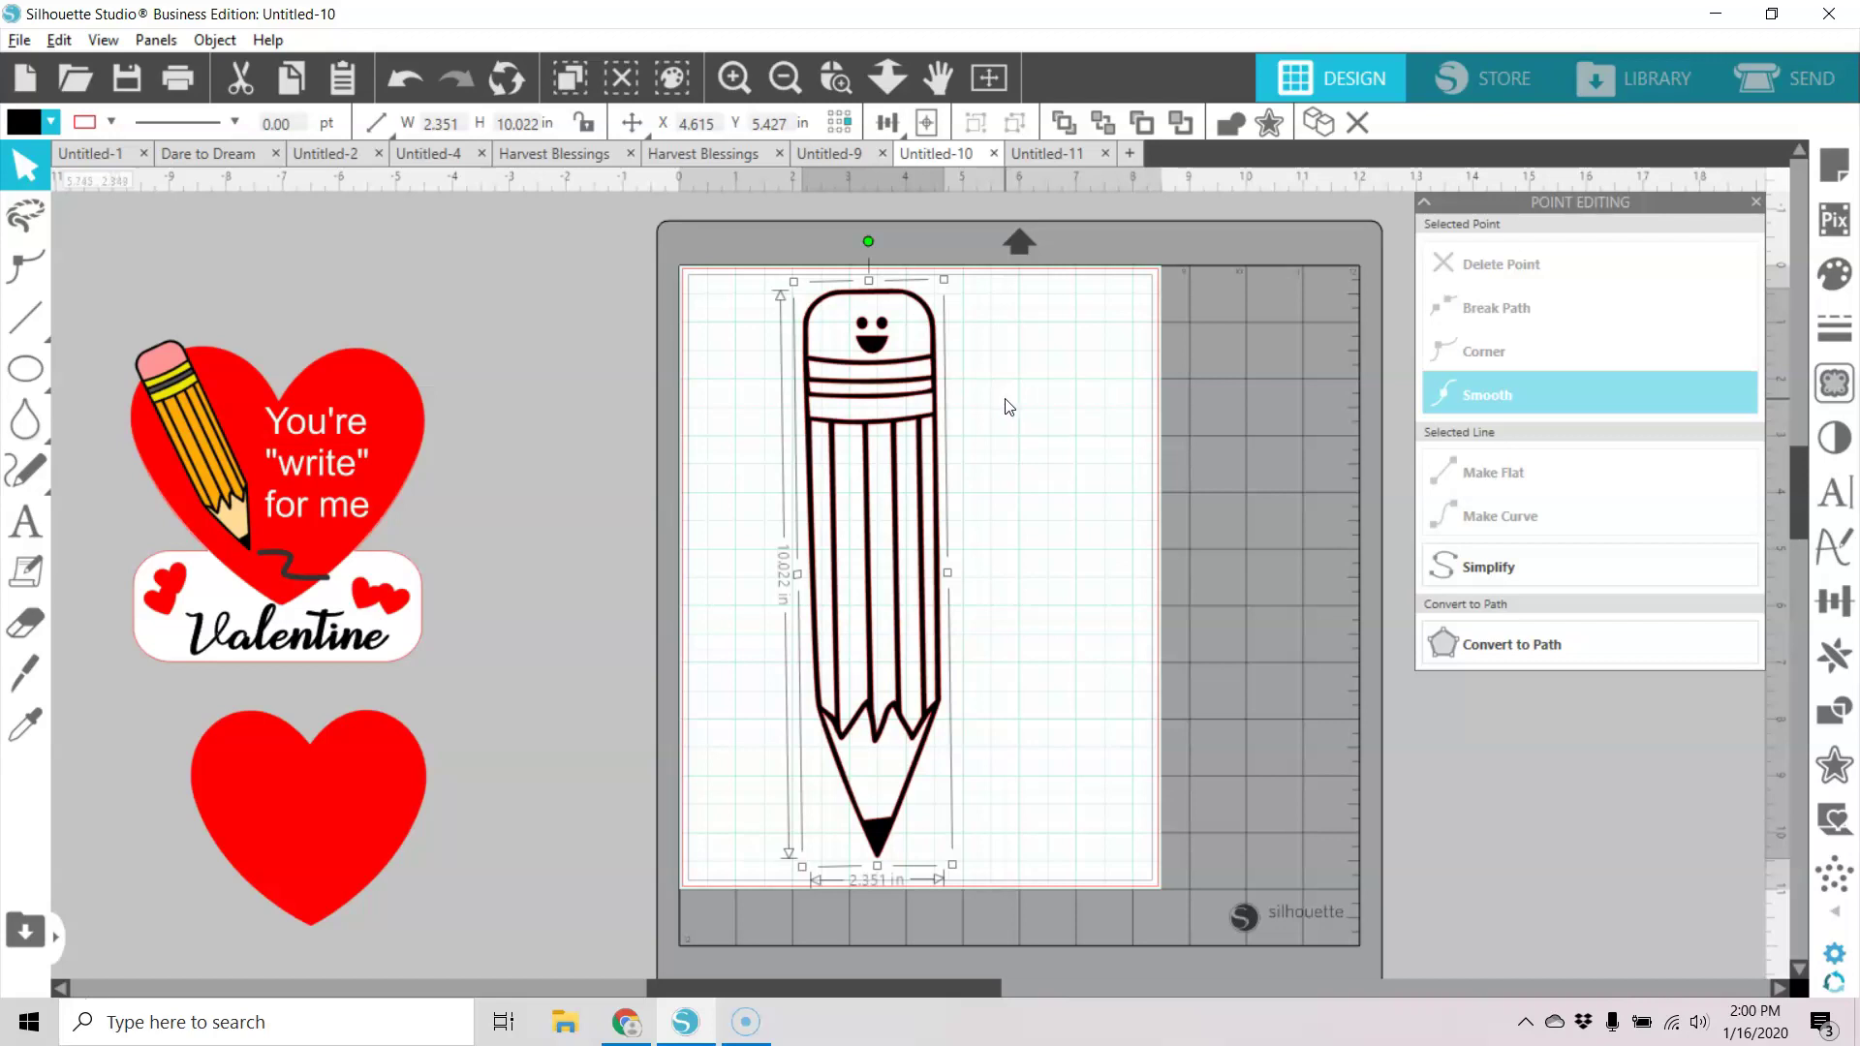
left_click(969, 417)
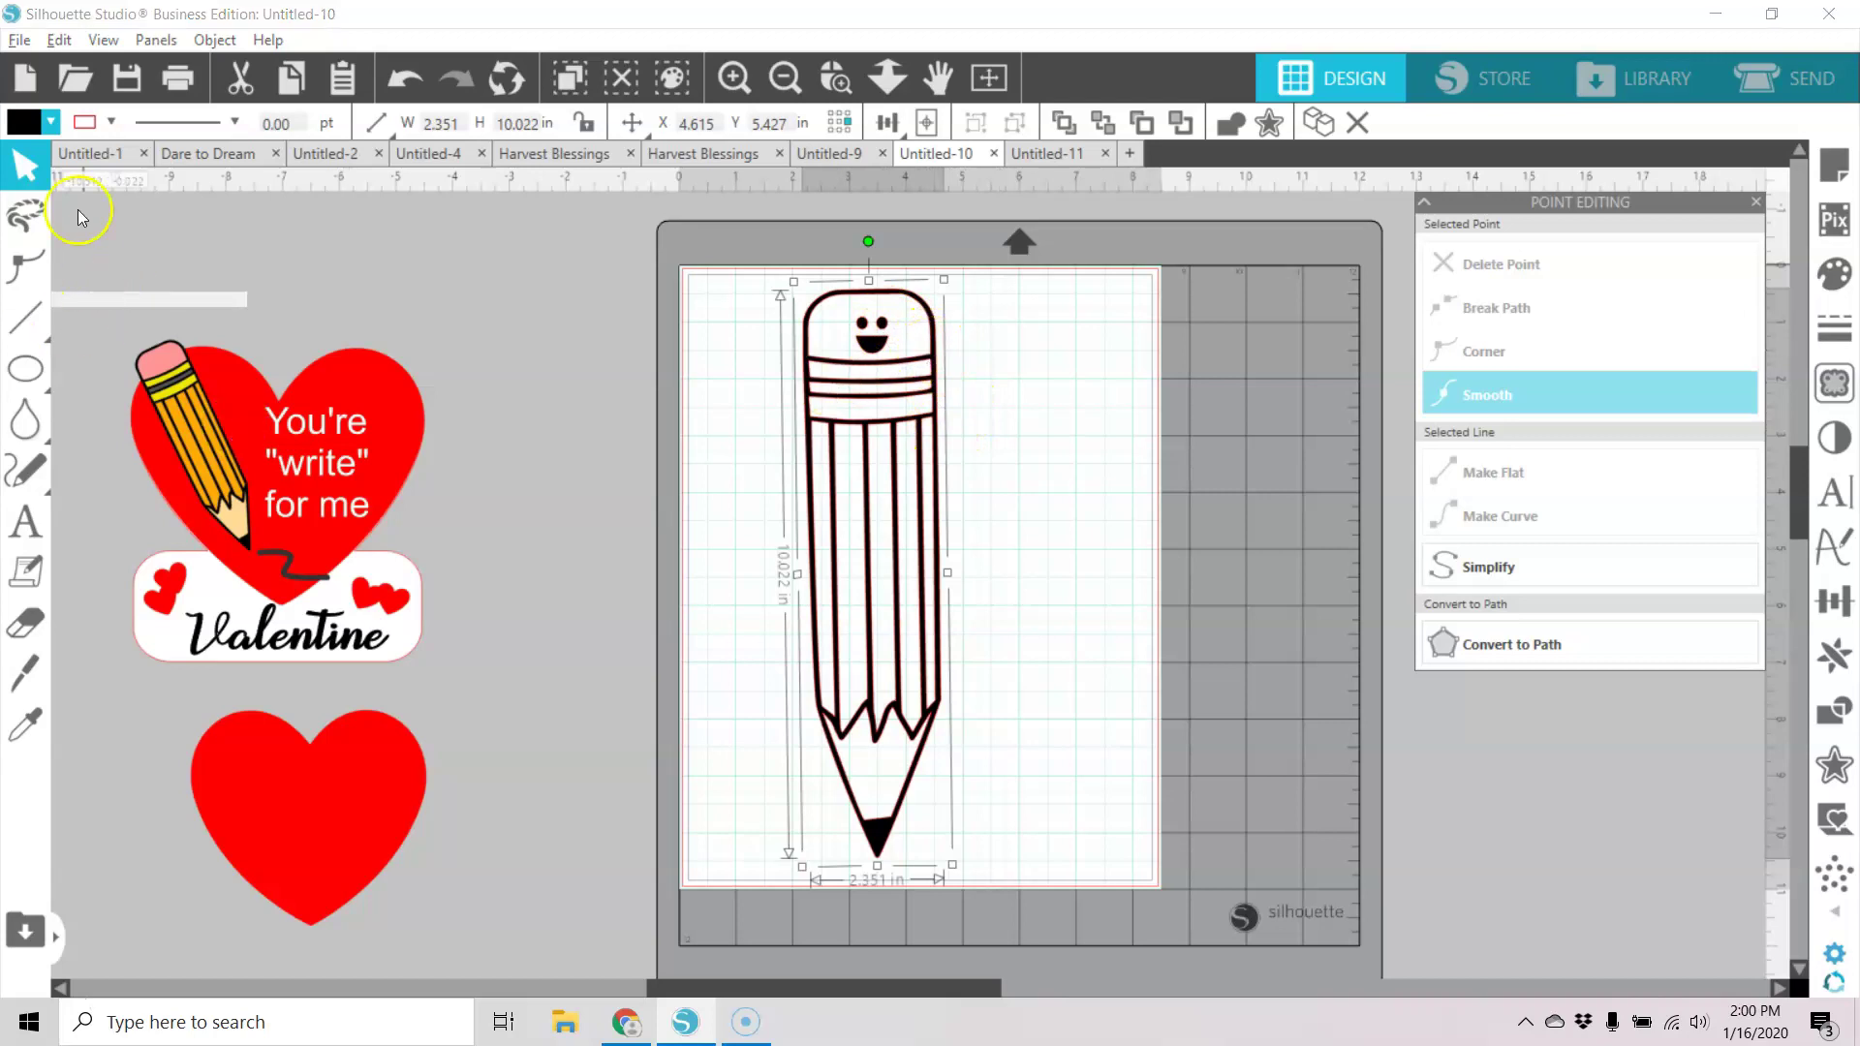
left_click(112, 121)
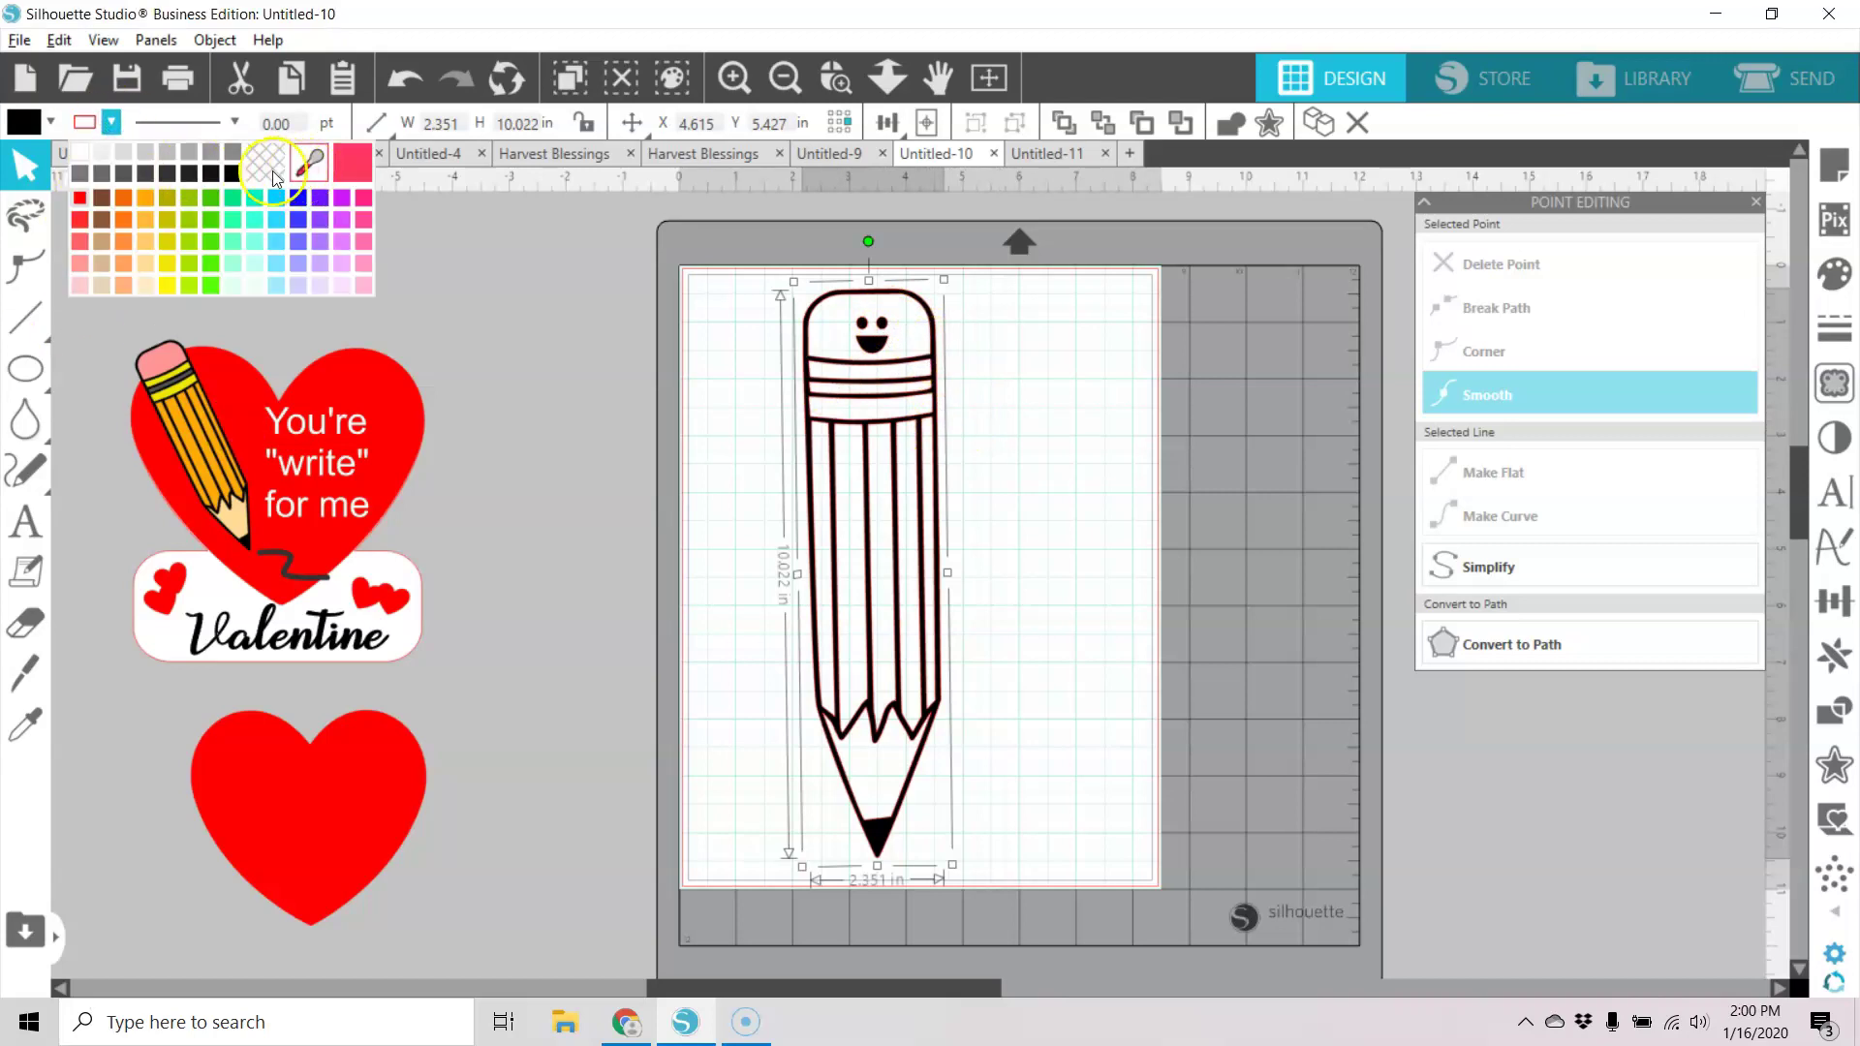
left_click(232, 172)
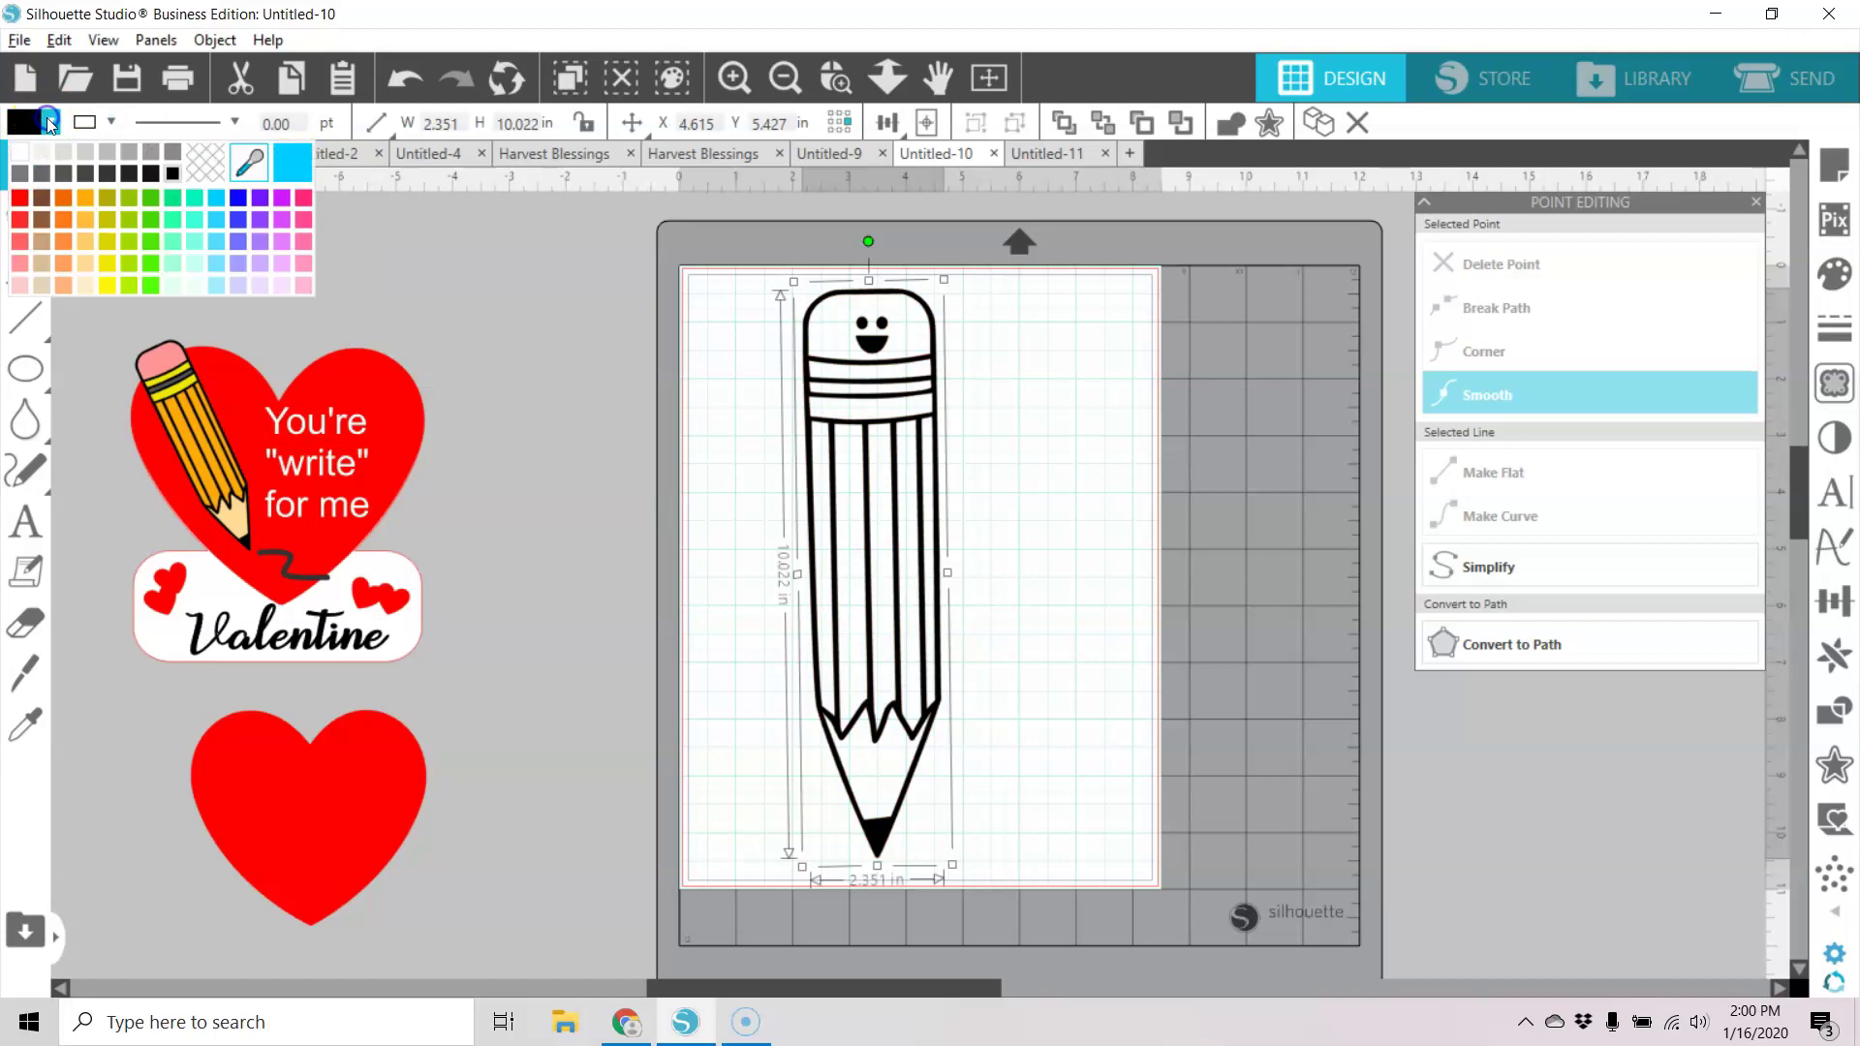
left_click(204, 163)
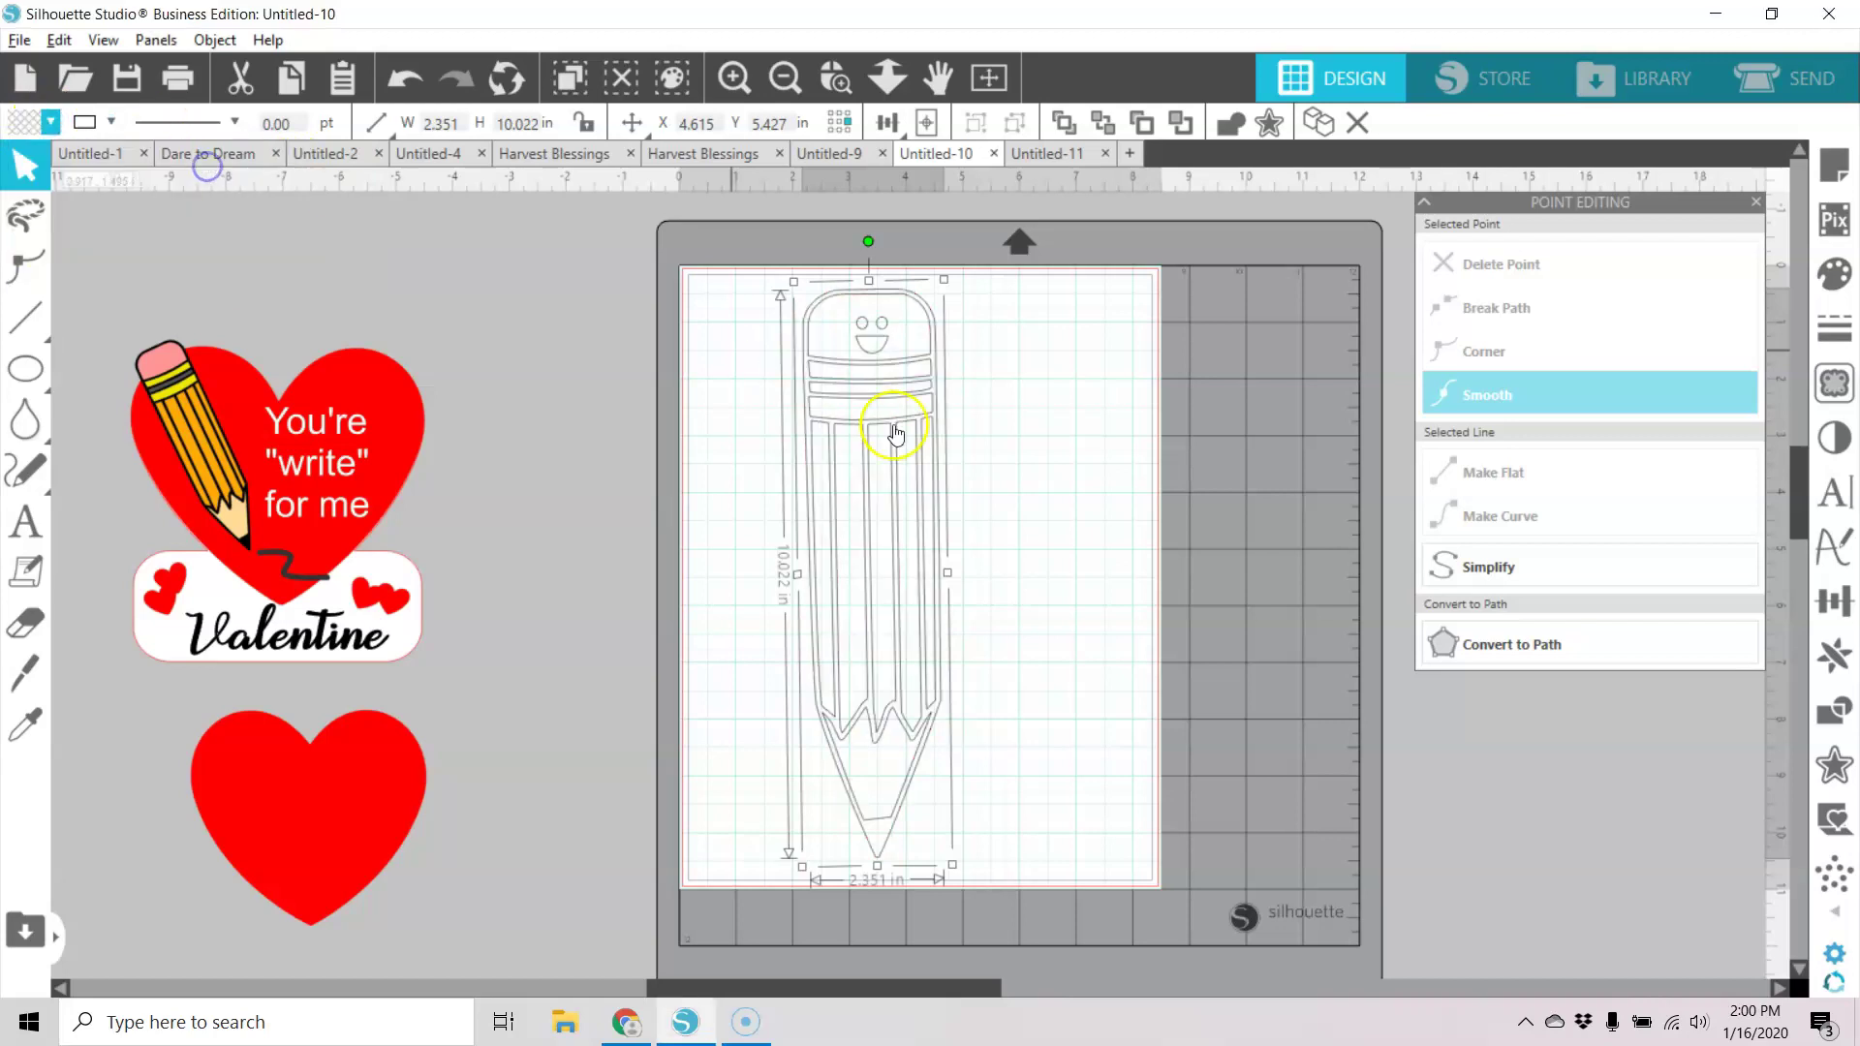
left_click(1100, 478)
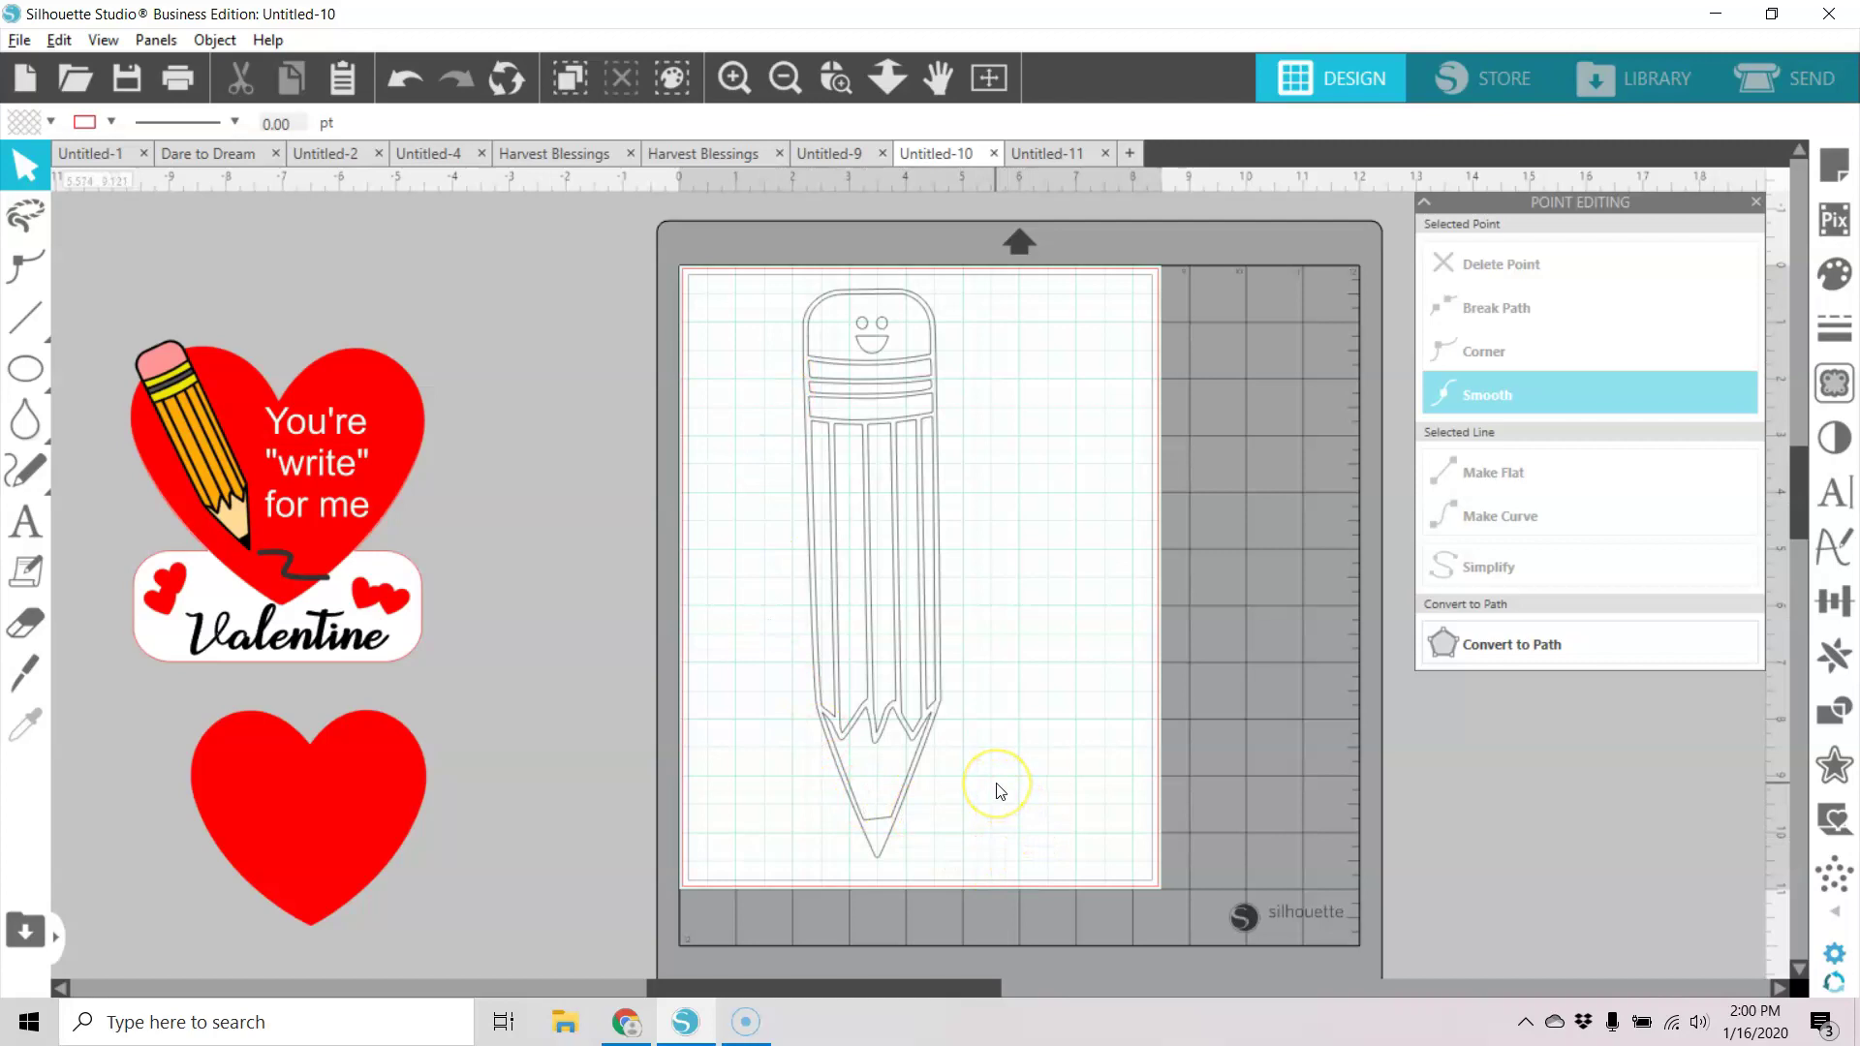
Release the pencil's compound path into separate parts.
left_click(936, 719)
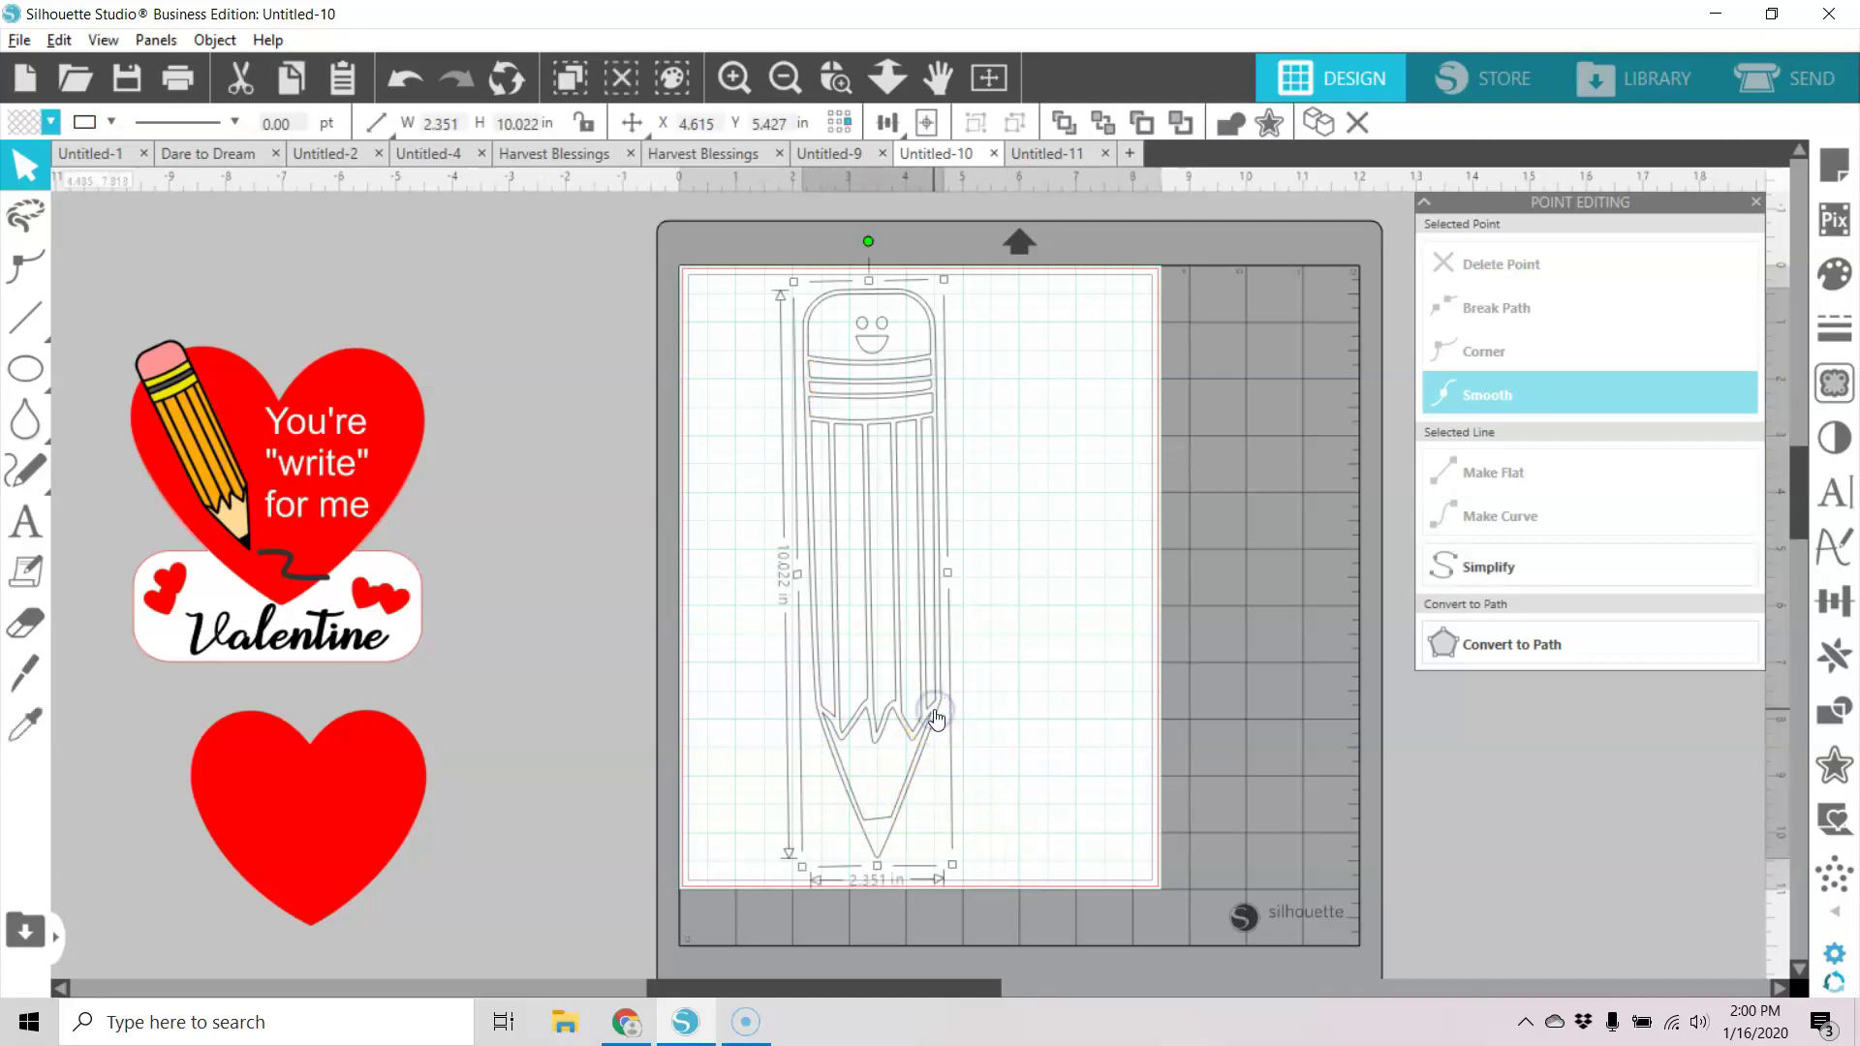
right_click(942, 707)
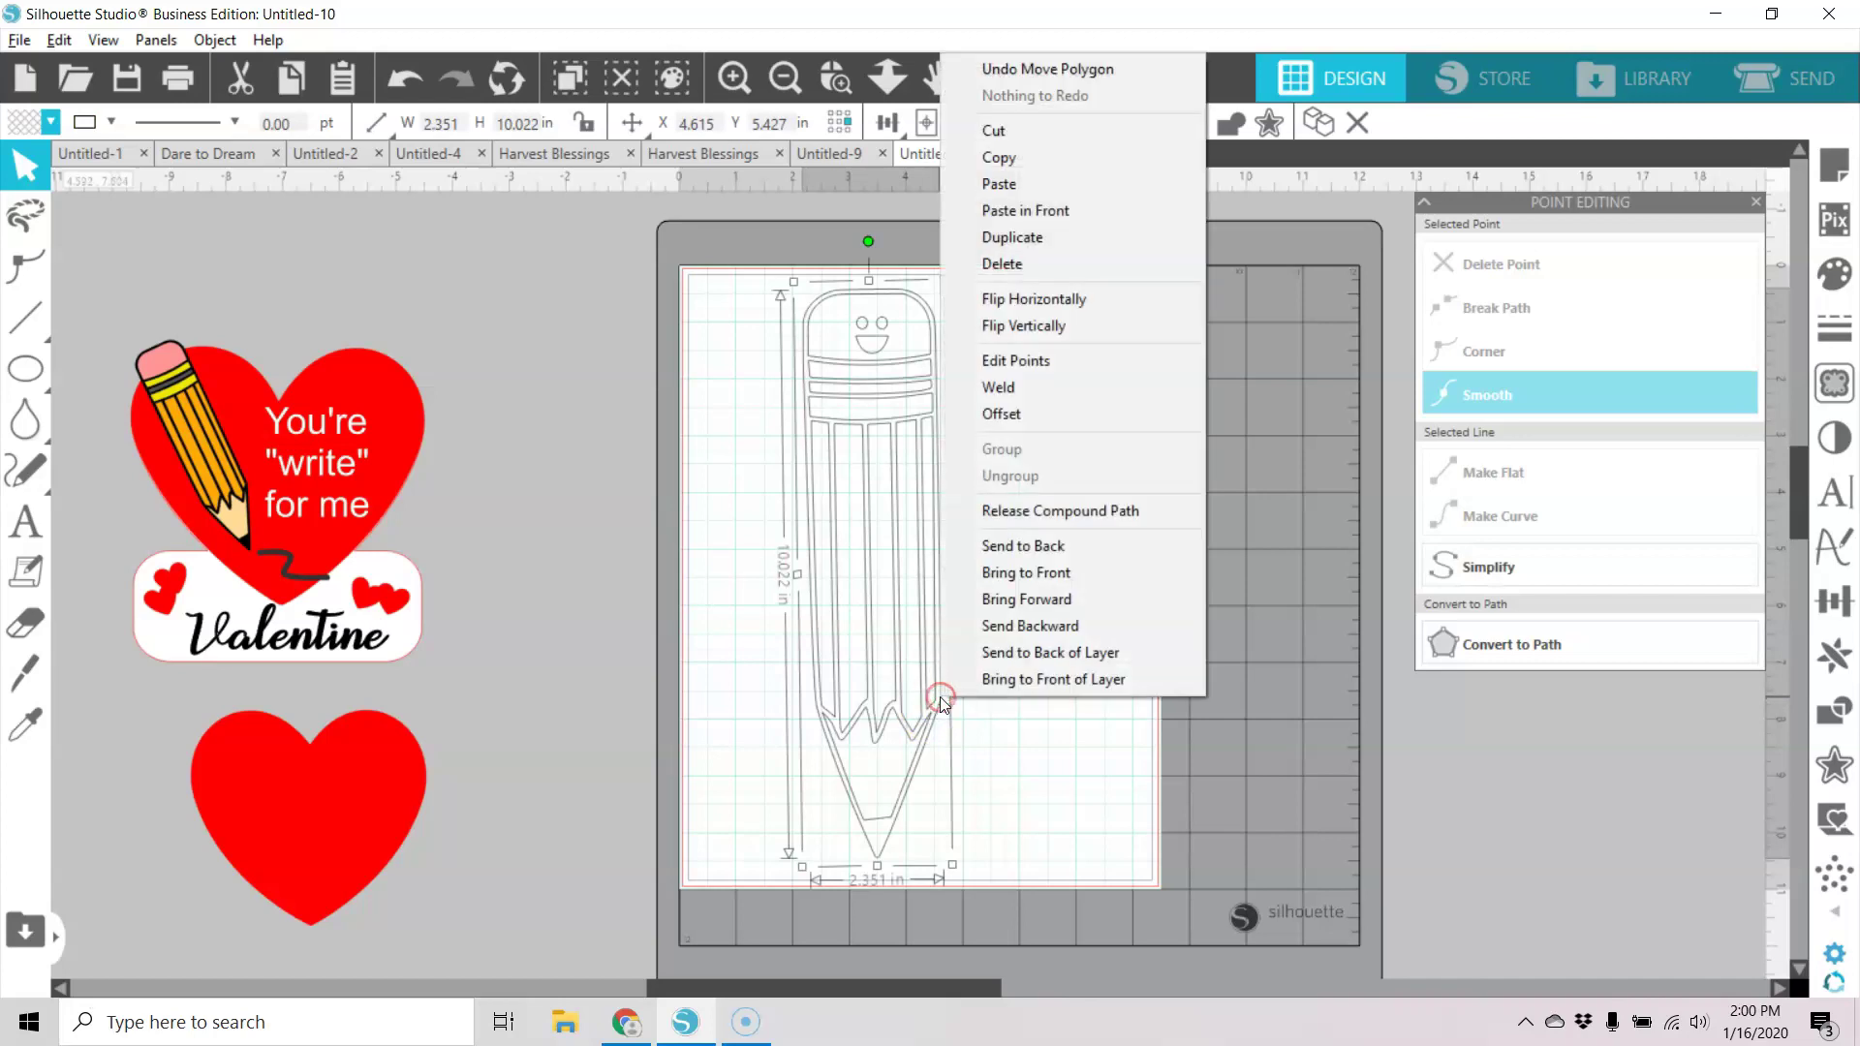
left_click(1057, 510)
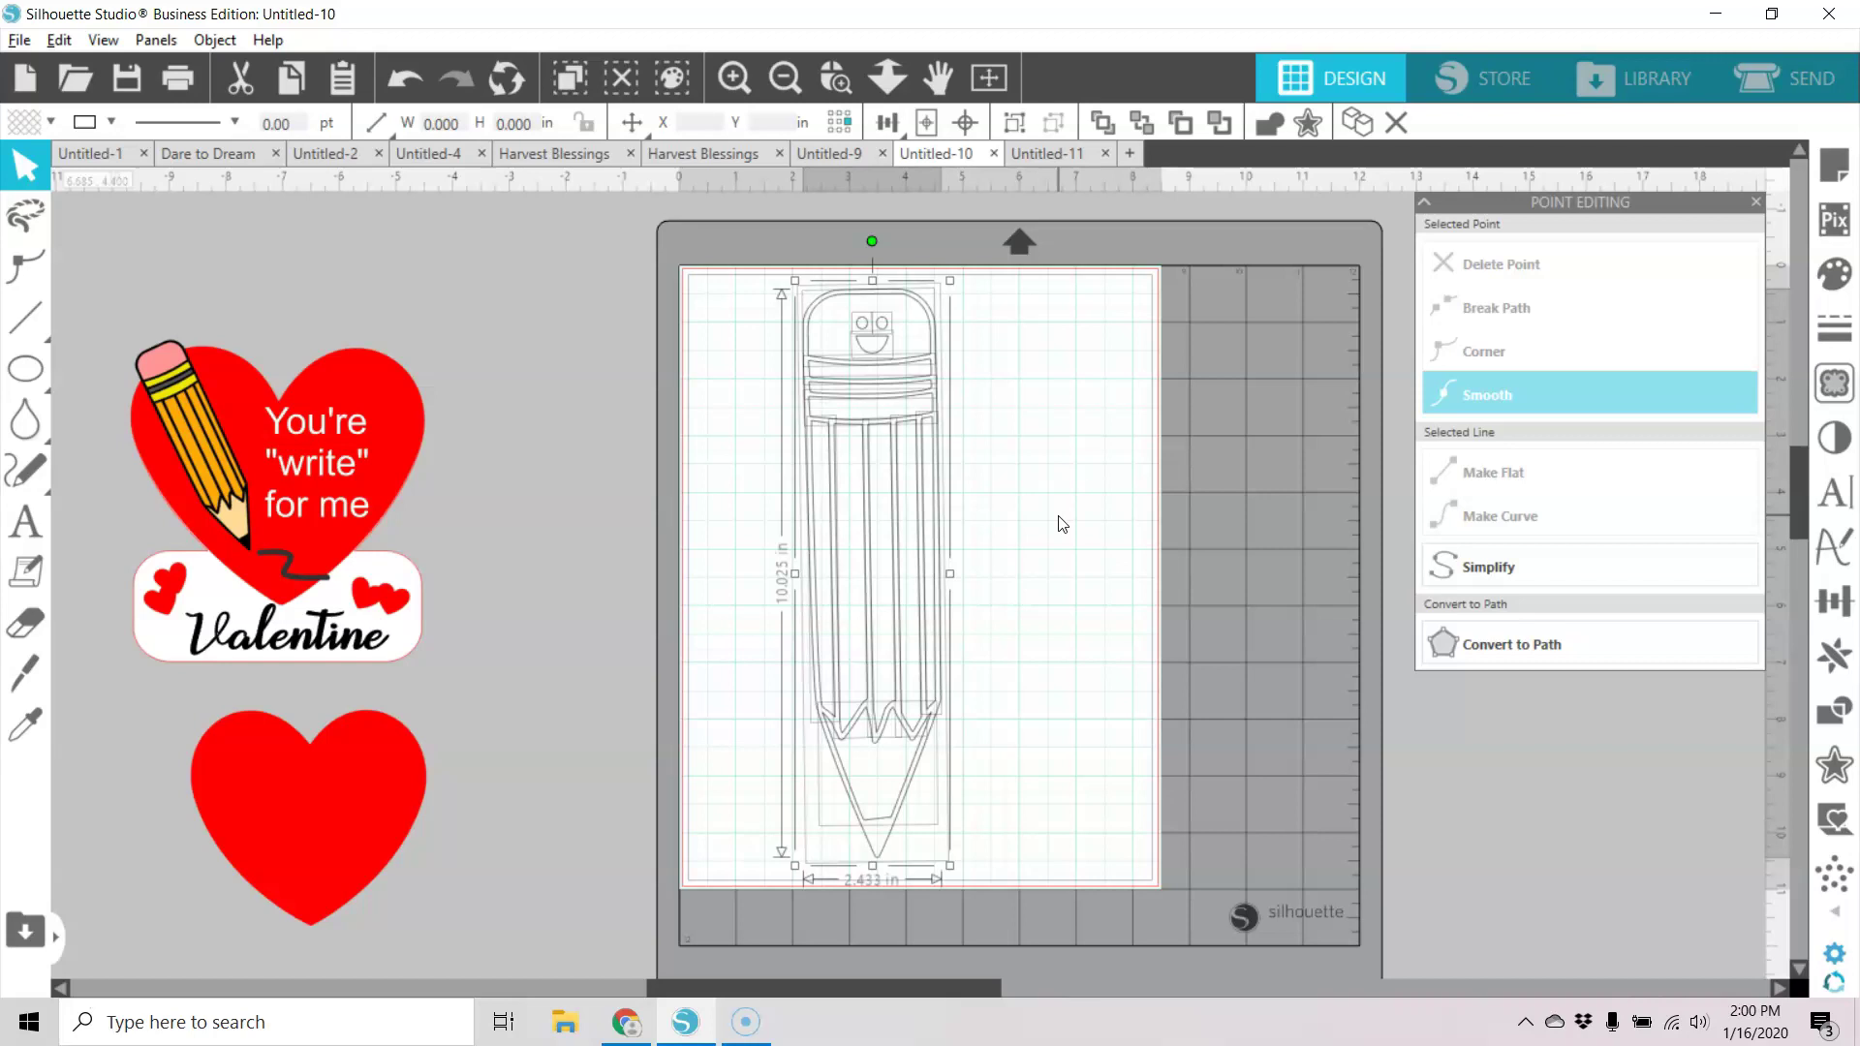
left_click(1062, 509)
left_click(1059, 504)
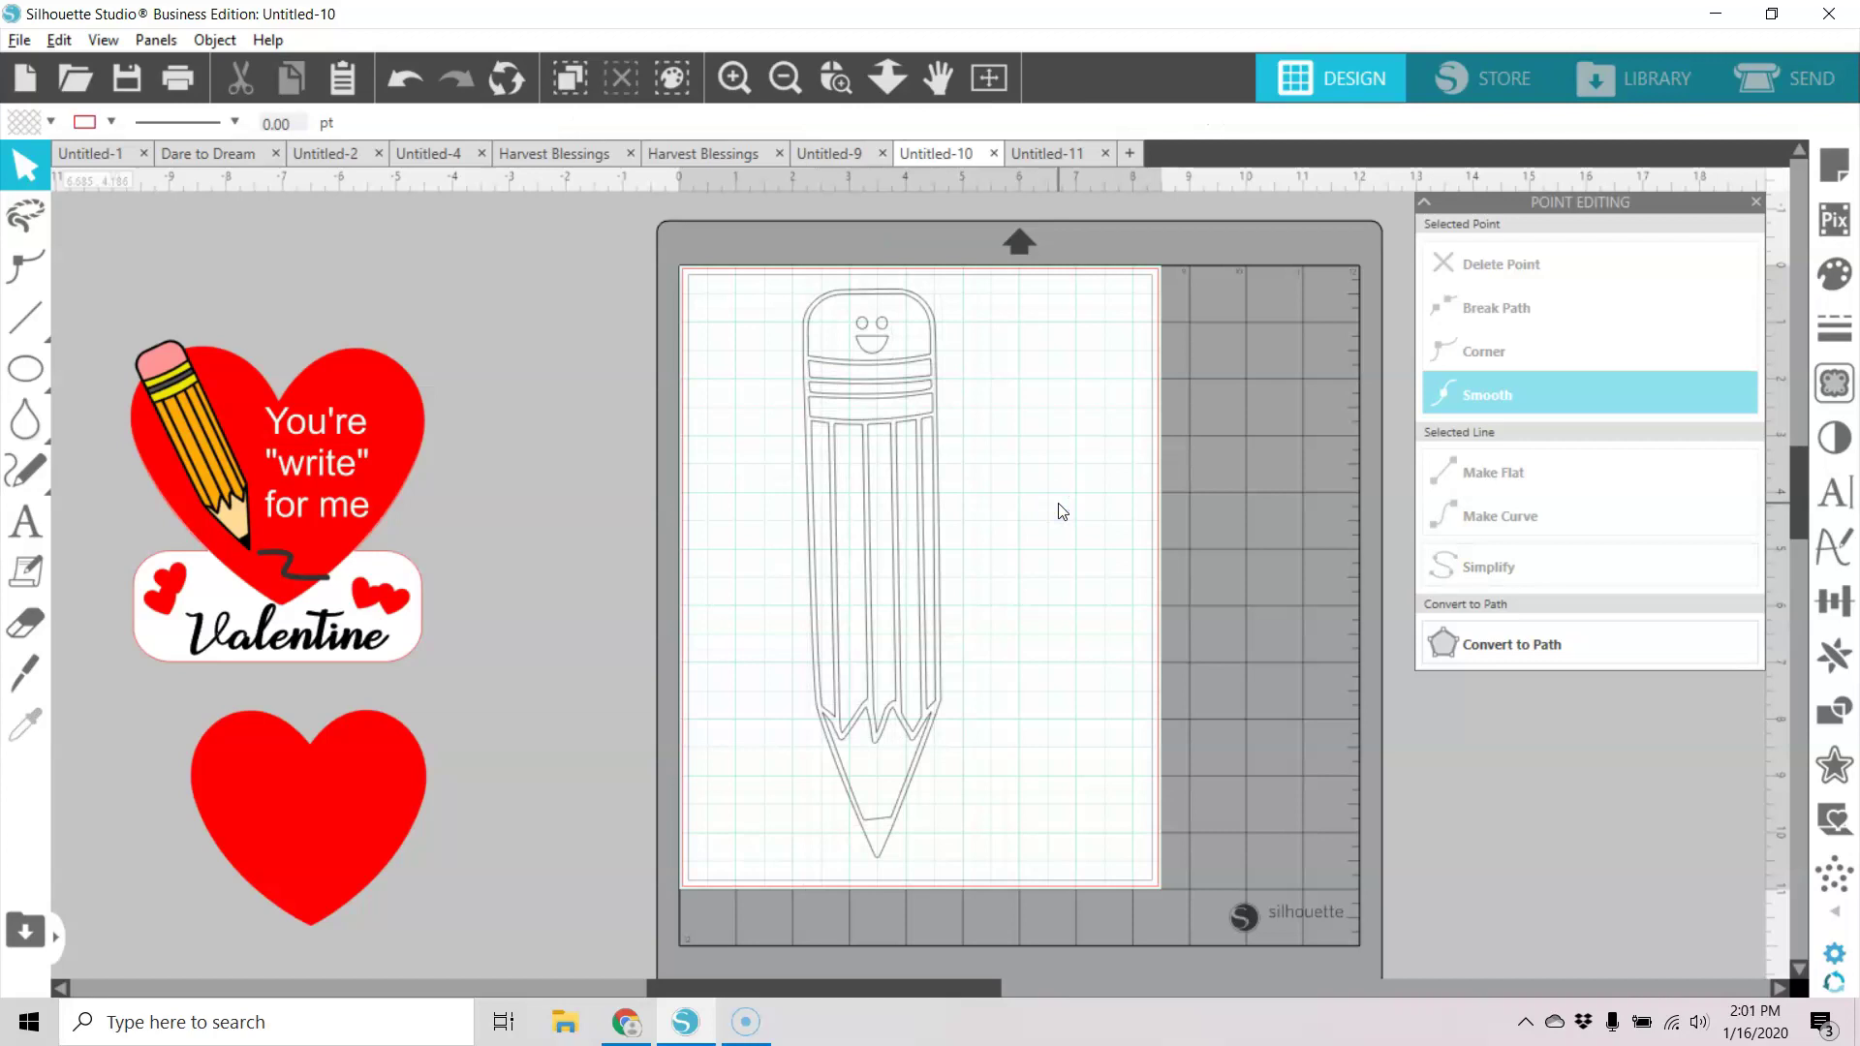
left_click(1067, 445)
left_click(1039, 335)
Drag the mouth and both eyes off the pencil and delete them.
mouse_move(887, 349)
left_mouse_down()
mouse_move(882, 324)
mouse_move(730, 355)
mouse_move(450, 347)
mouse_move(597, 332)
left_mouse_up()
left_click(862, 332)
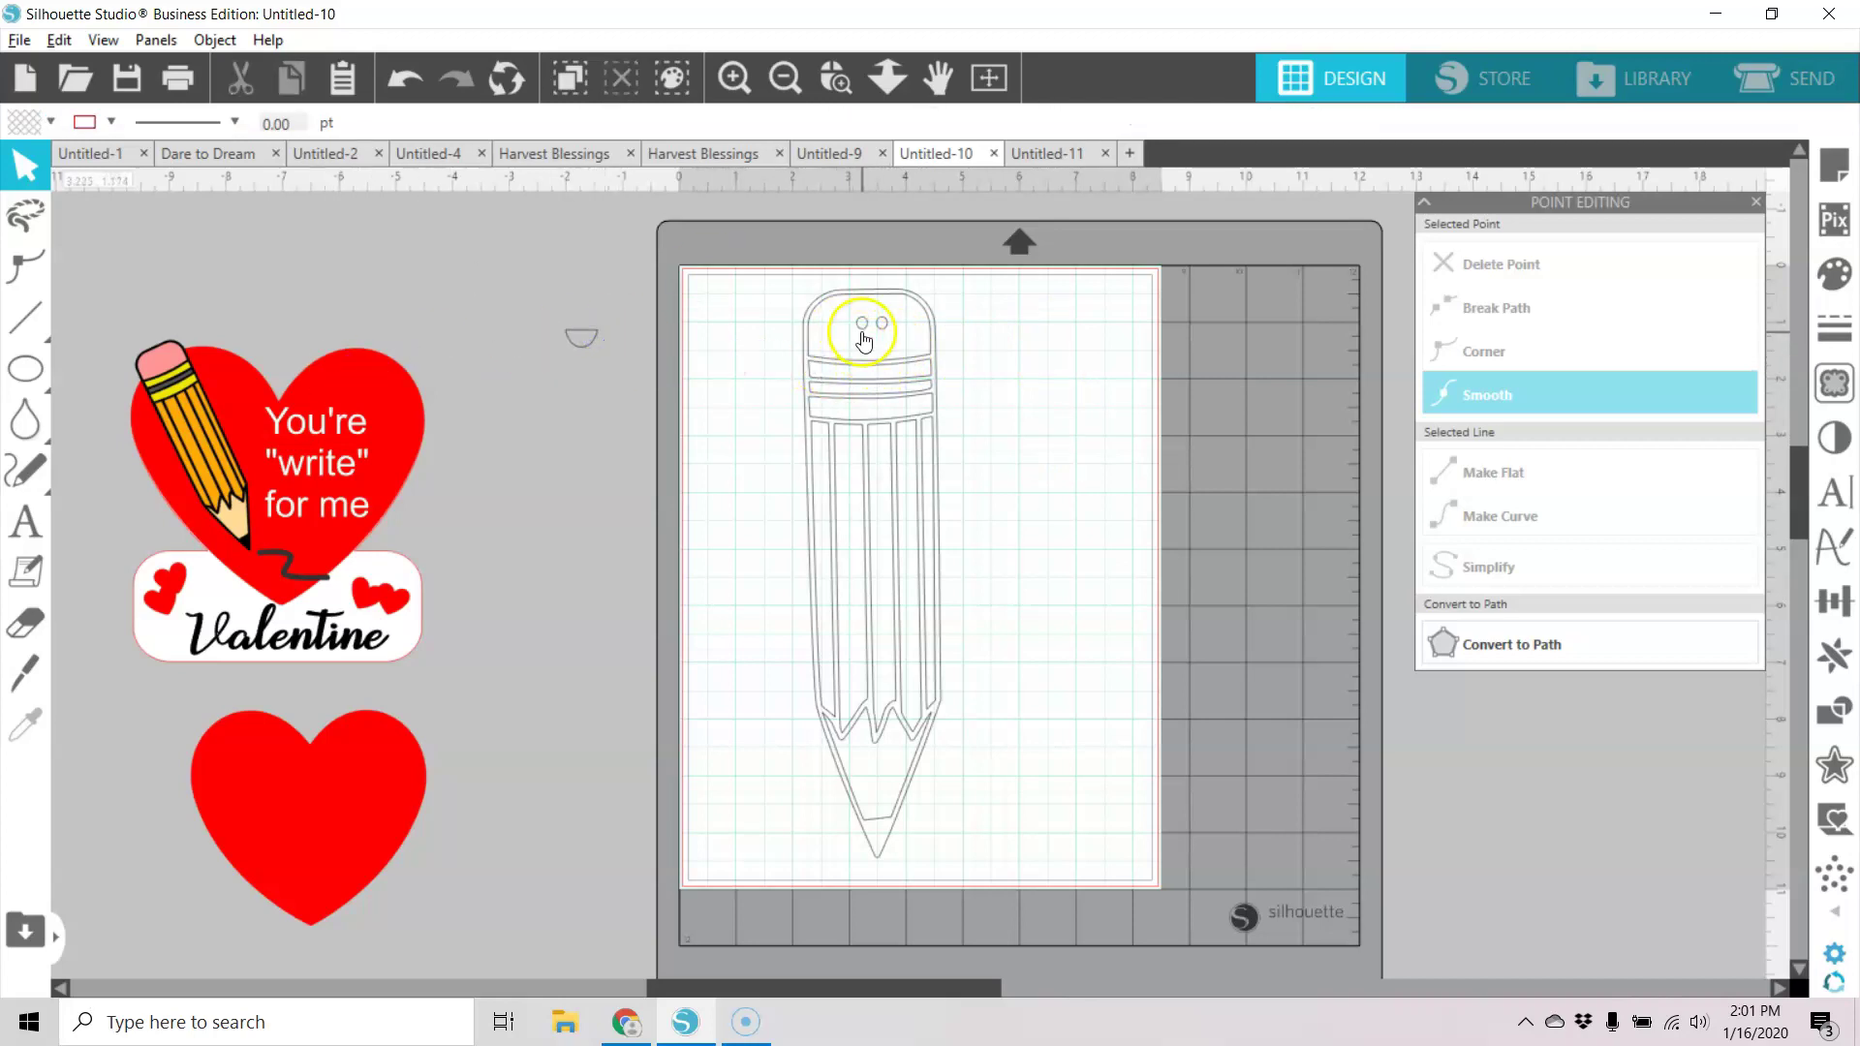
left_click_drag(863, 331, 567, 345)
left_click(891, 336)
mouse_move(881, 324)
left_mouse_down()
mouse_move(567, 364)
mouse_move(615, 383)
left_mouse_up()
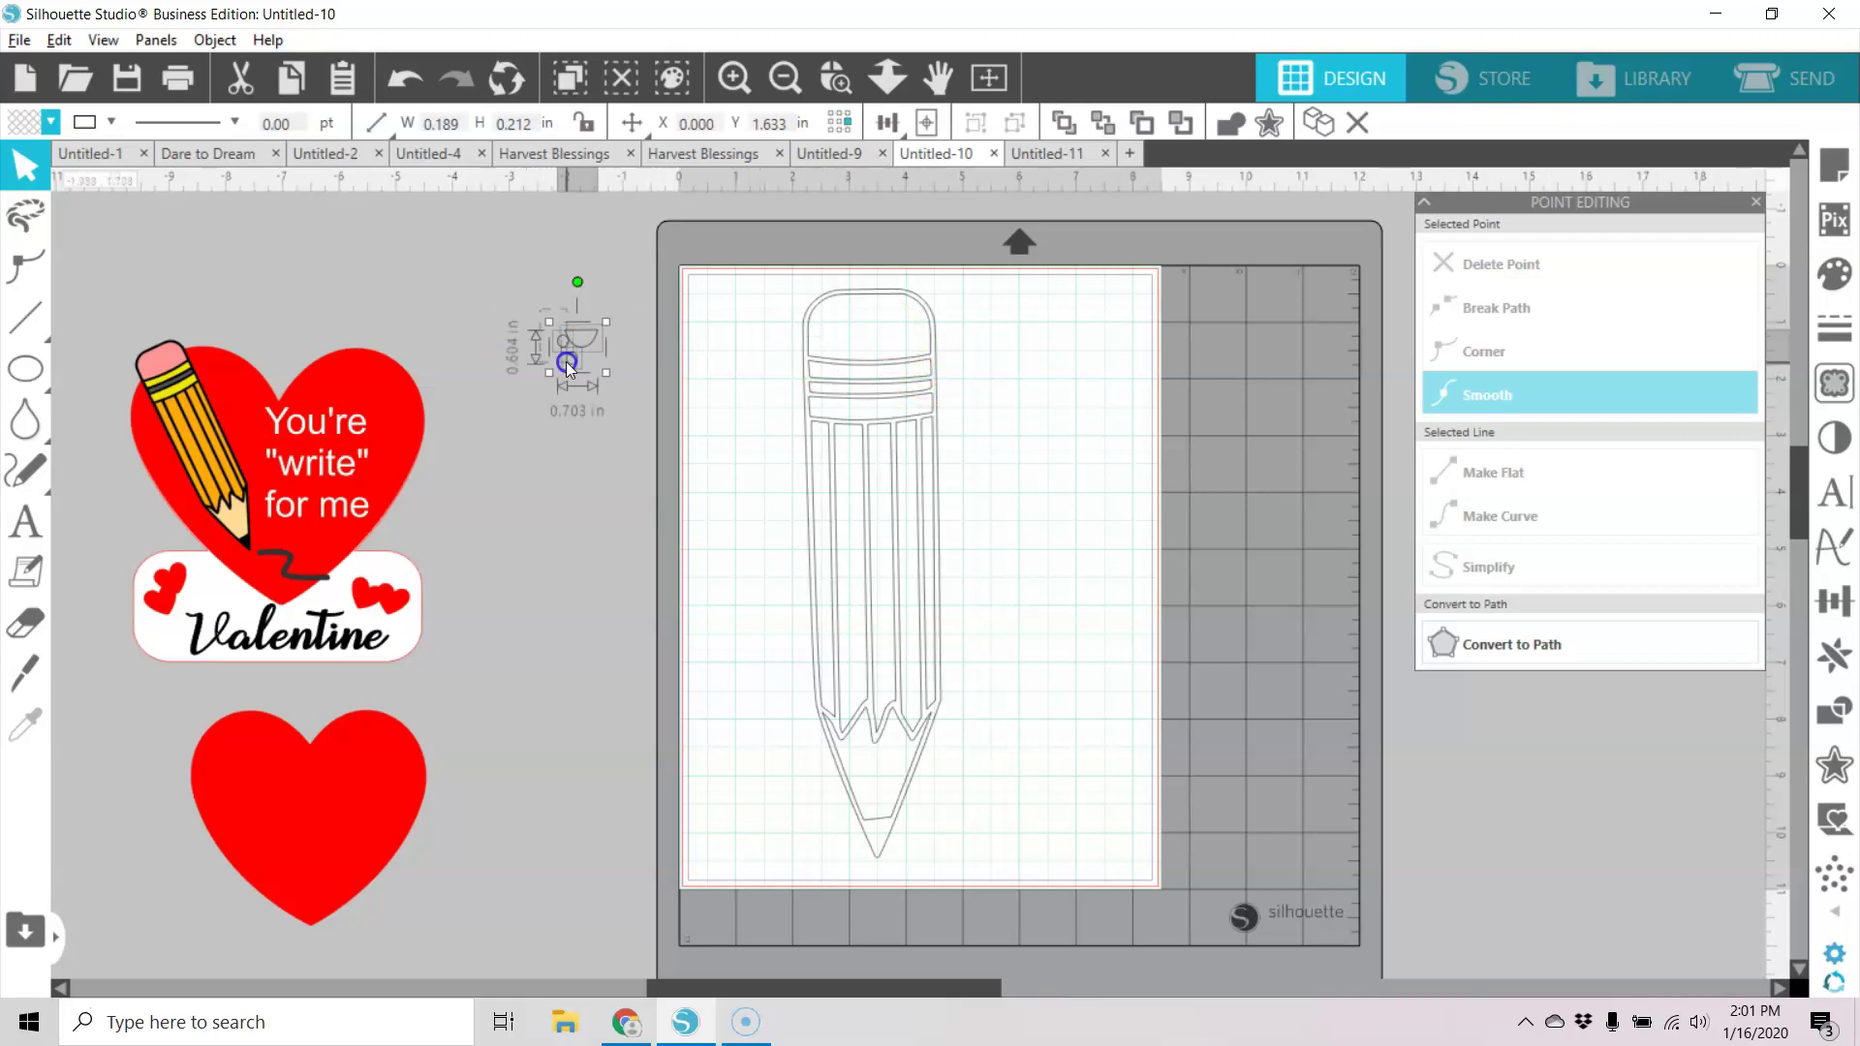
key("Delete")
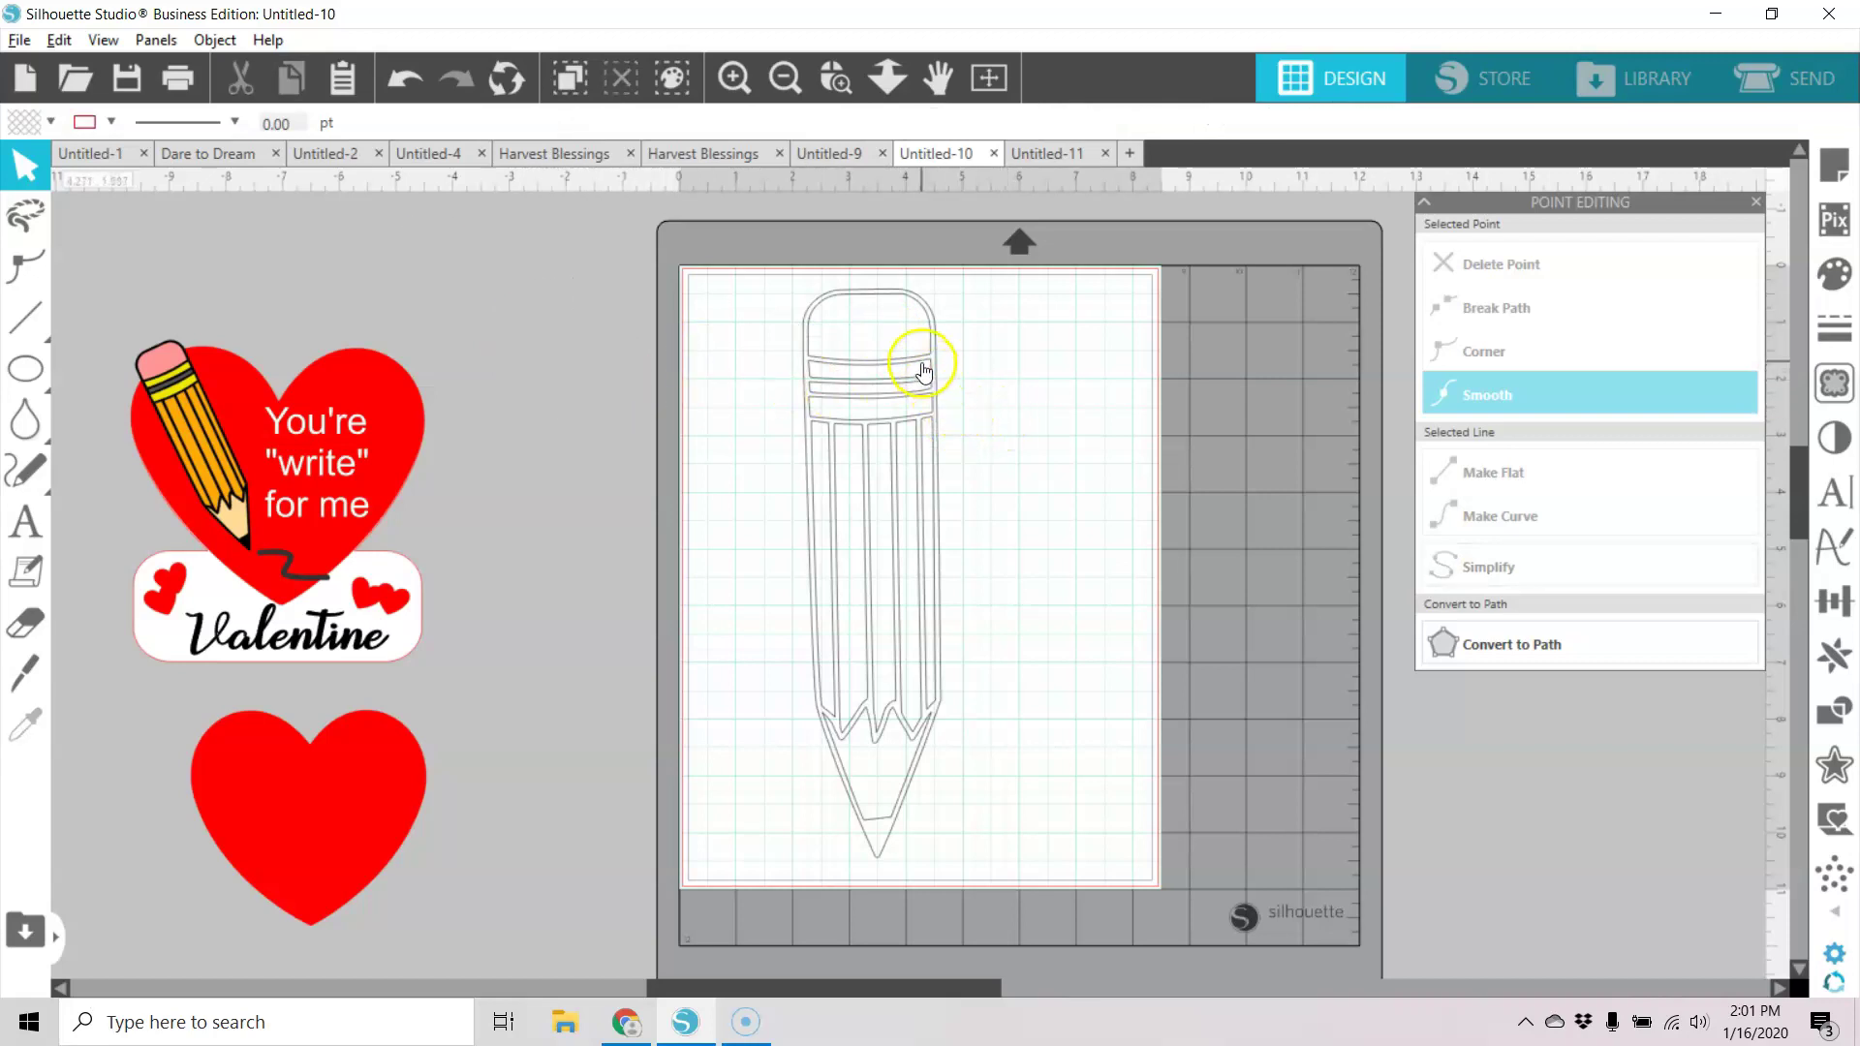
Fill the pencil tip light peach.
left_click(902, 754)
left_click(24, 166)
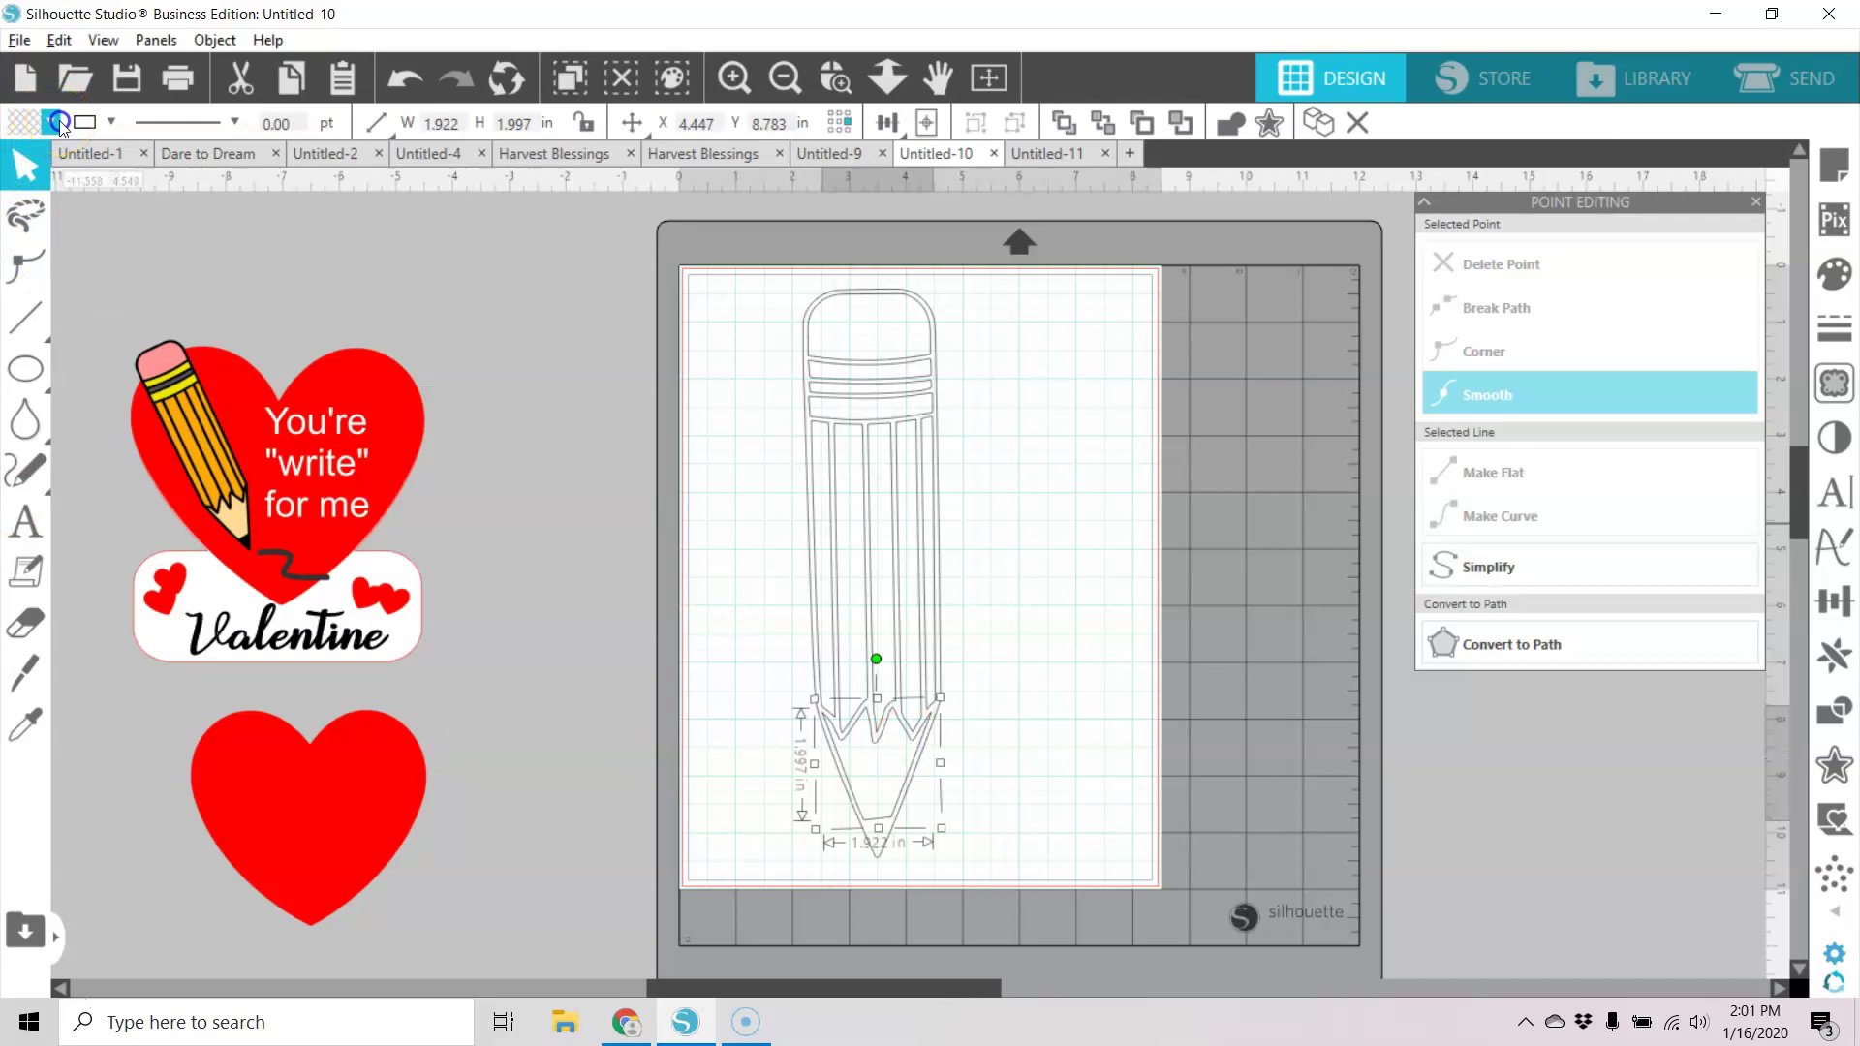
left_click(56, 121)
left_click(87, 264)
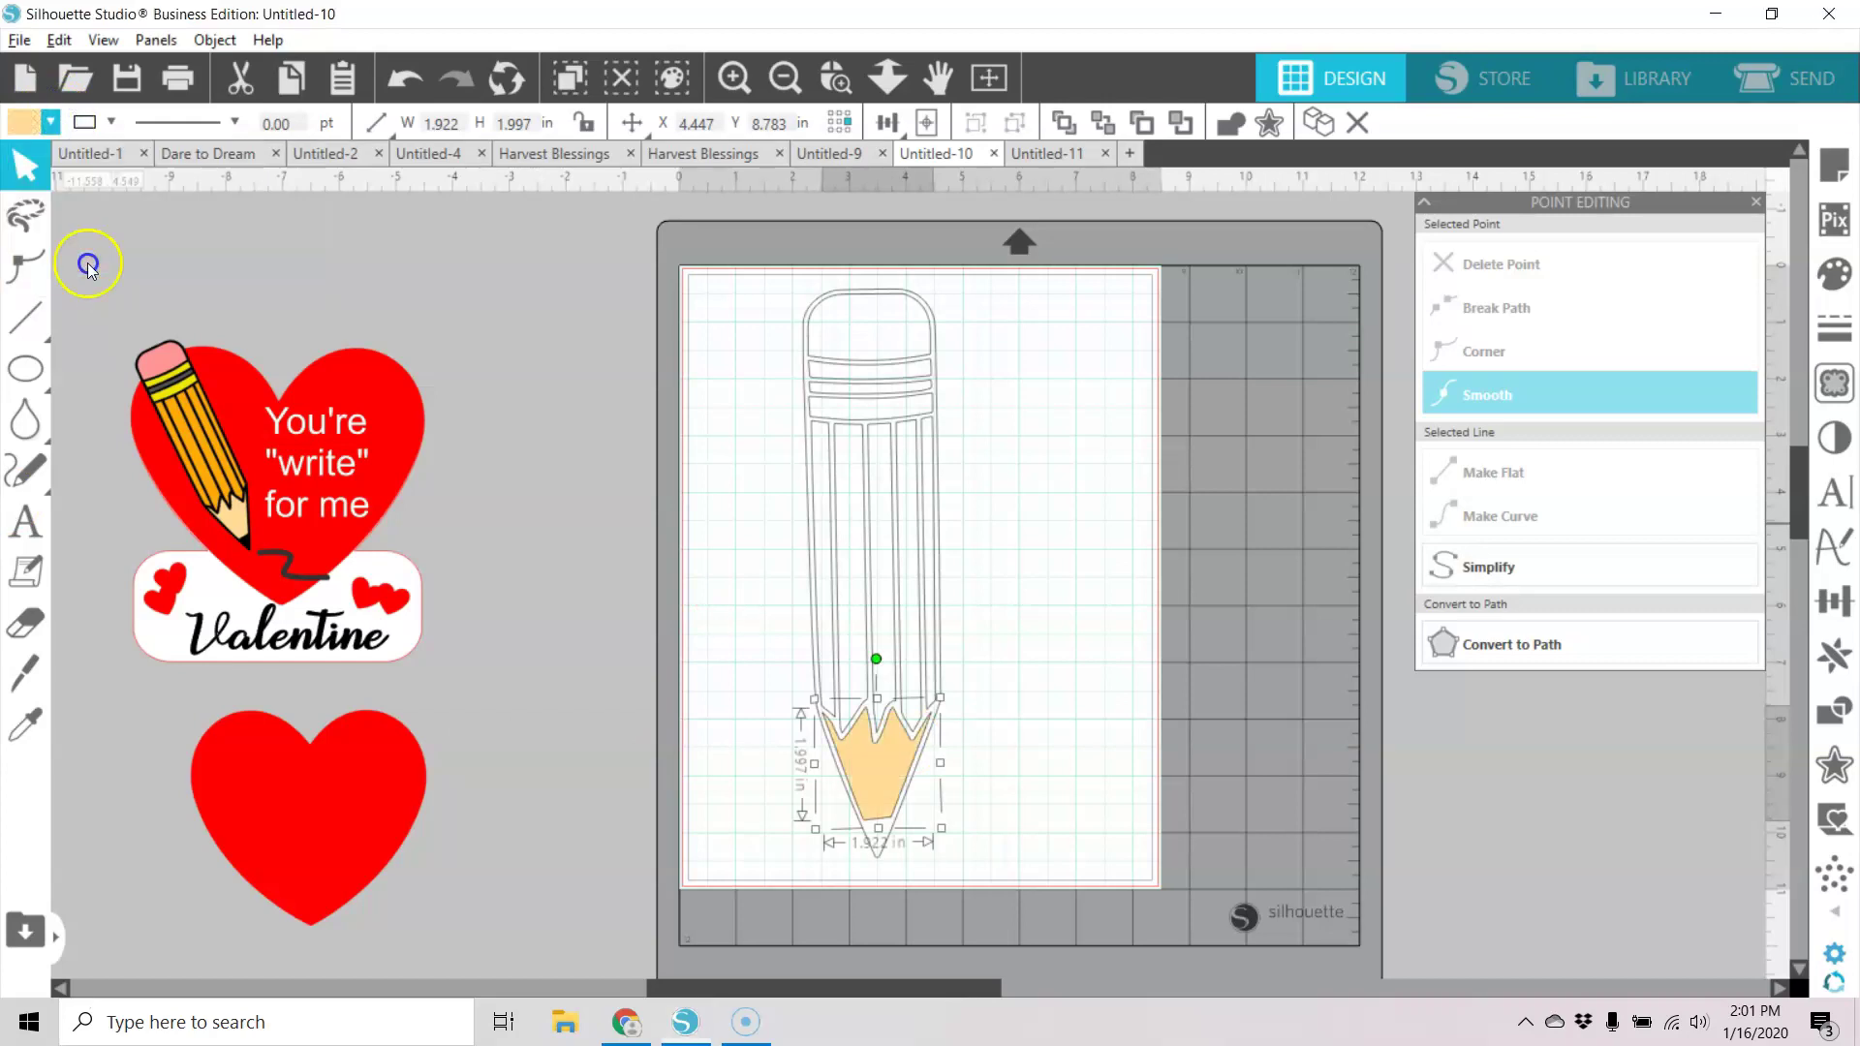
Fill the pencil's two bands yellow.
left_click(854, 411)
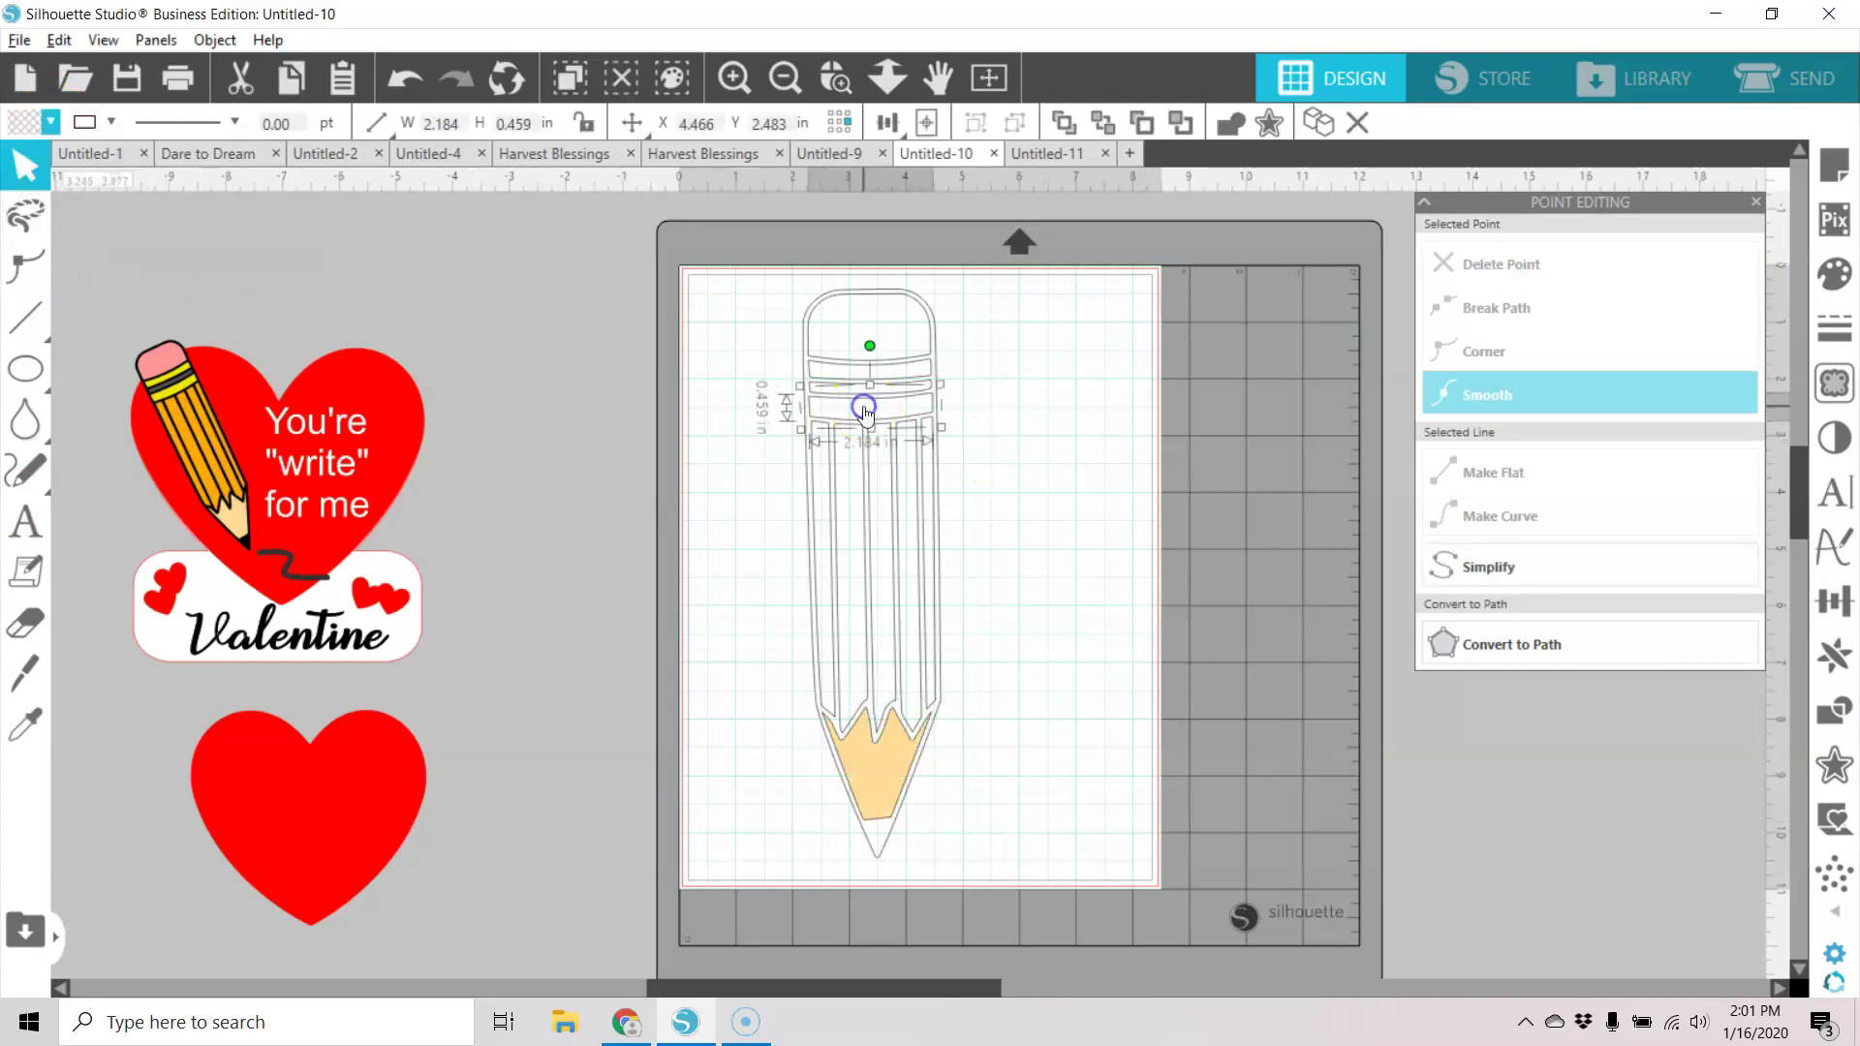
left_click(902, 367, "shift")
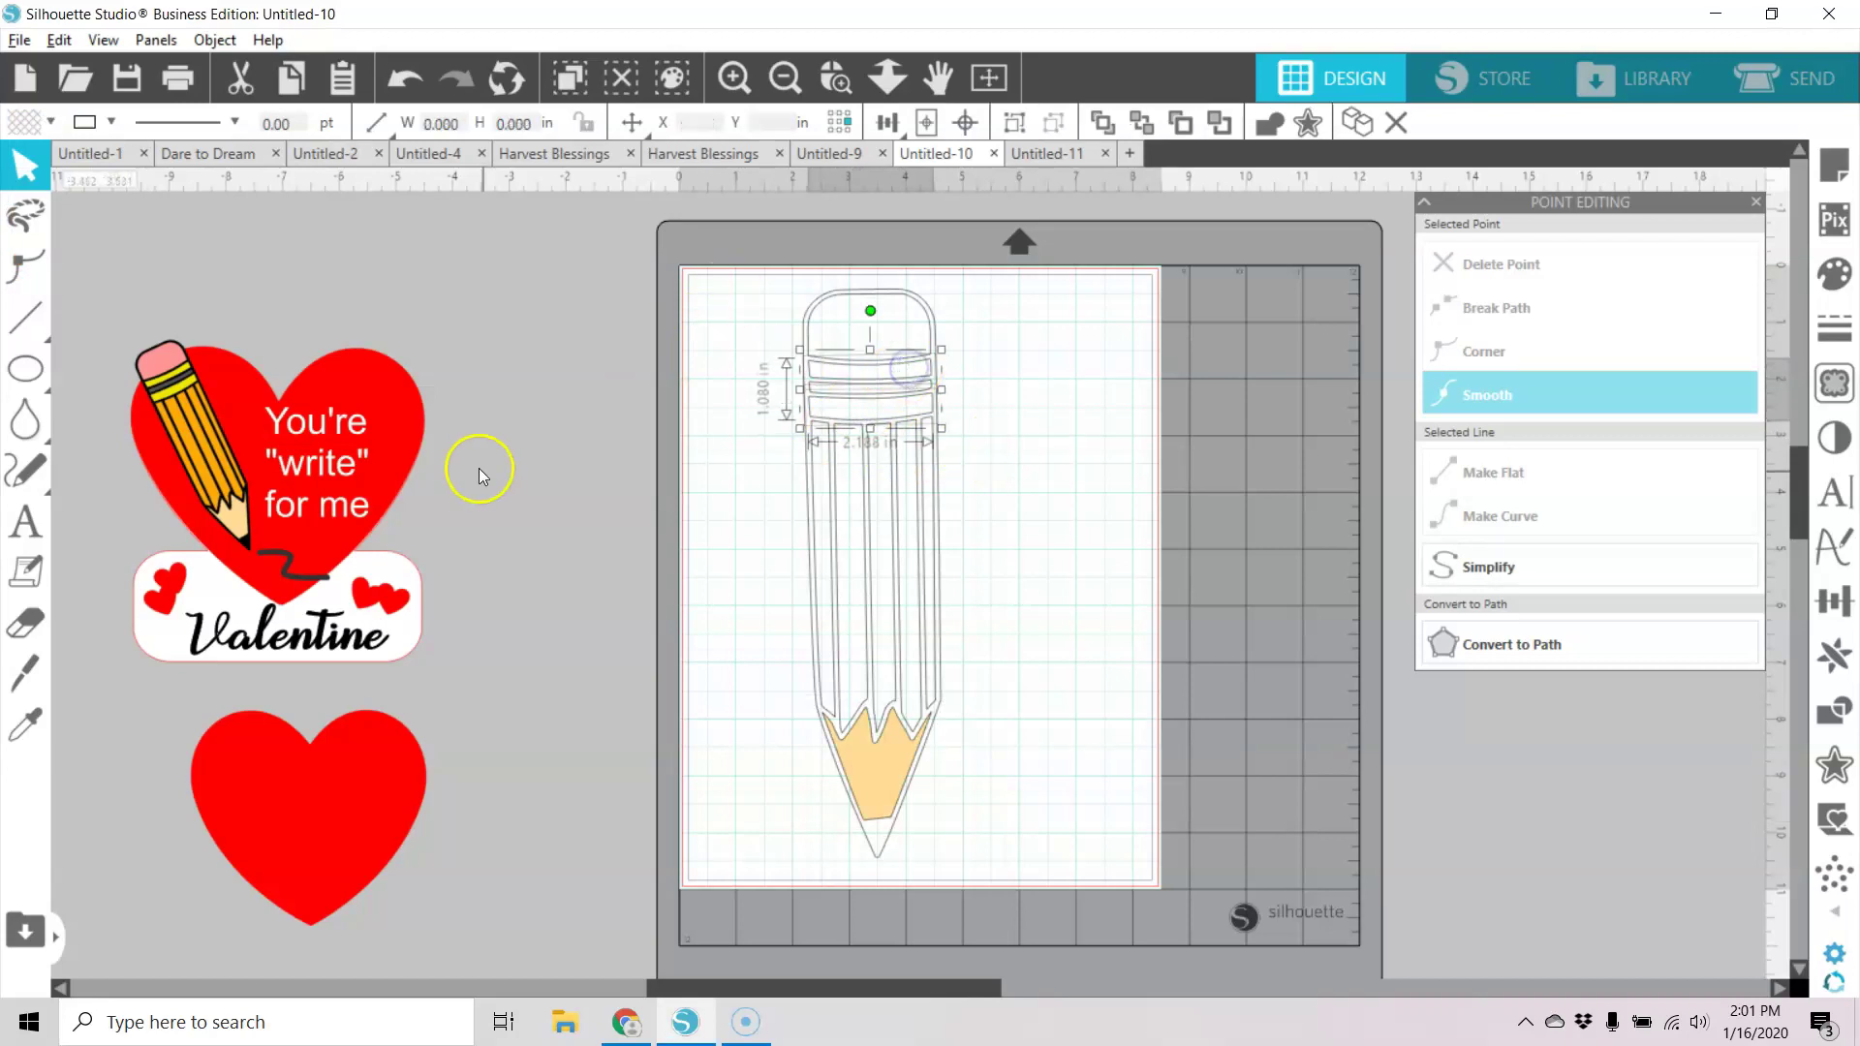
left_click(50, 123)
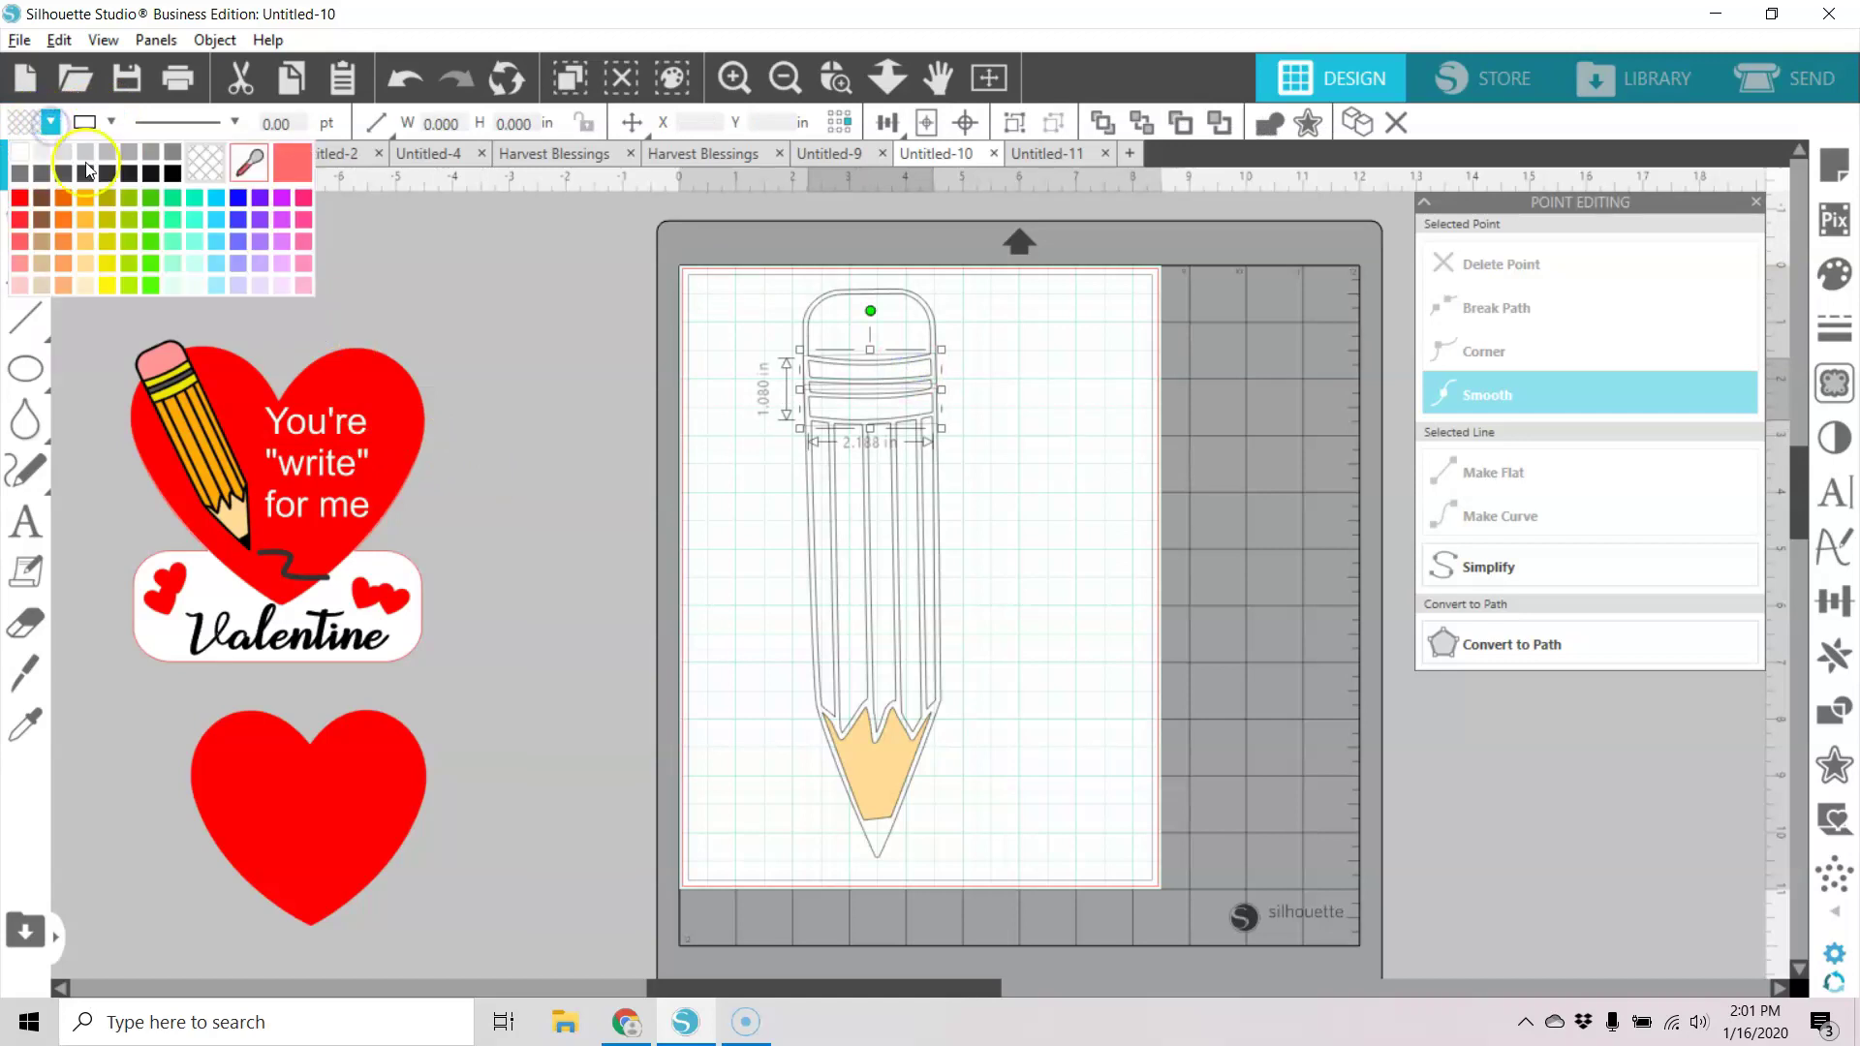
left_click(109, 267)
left_click(1039, 421)
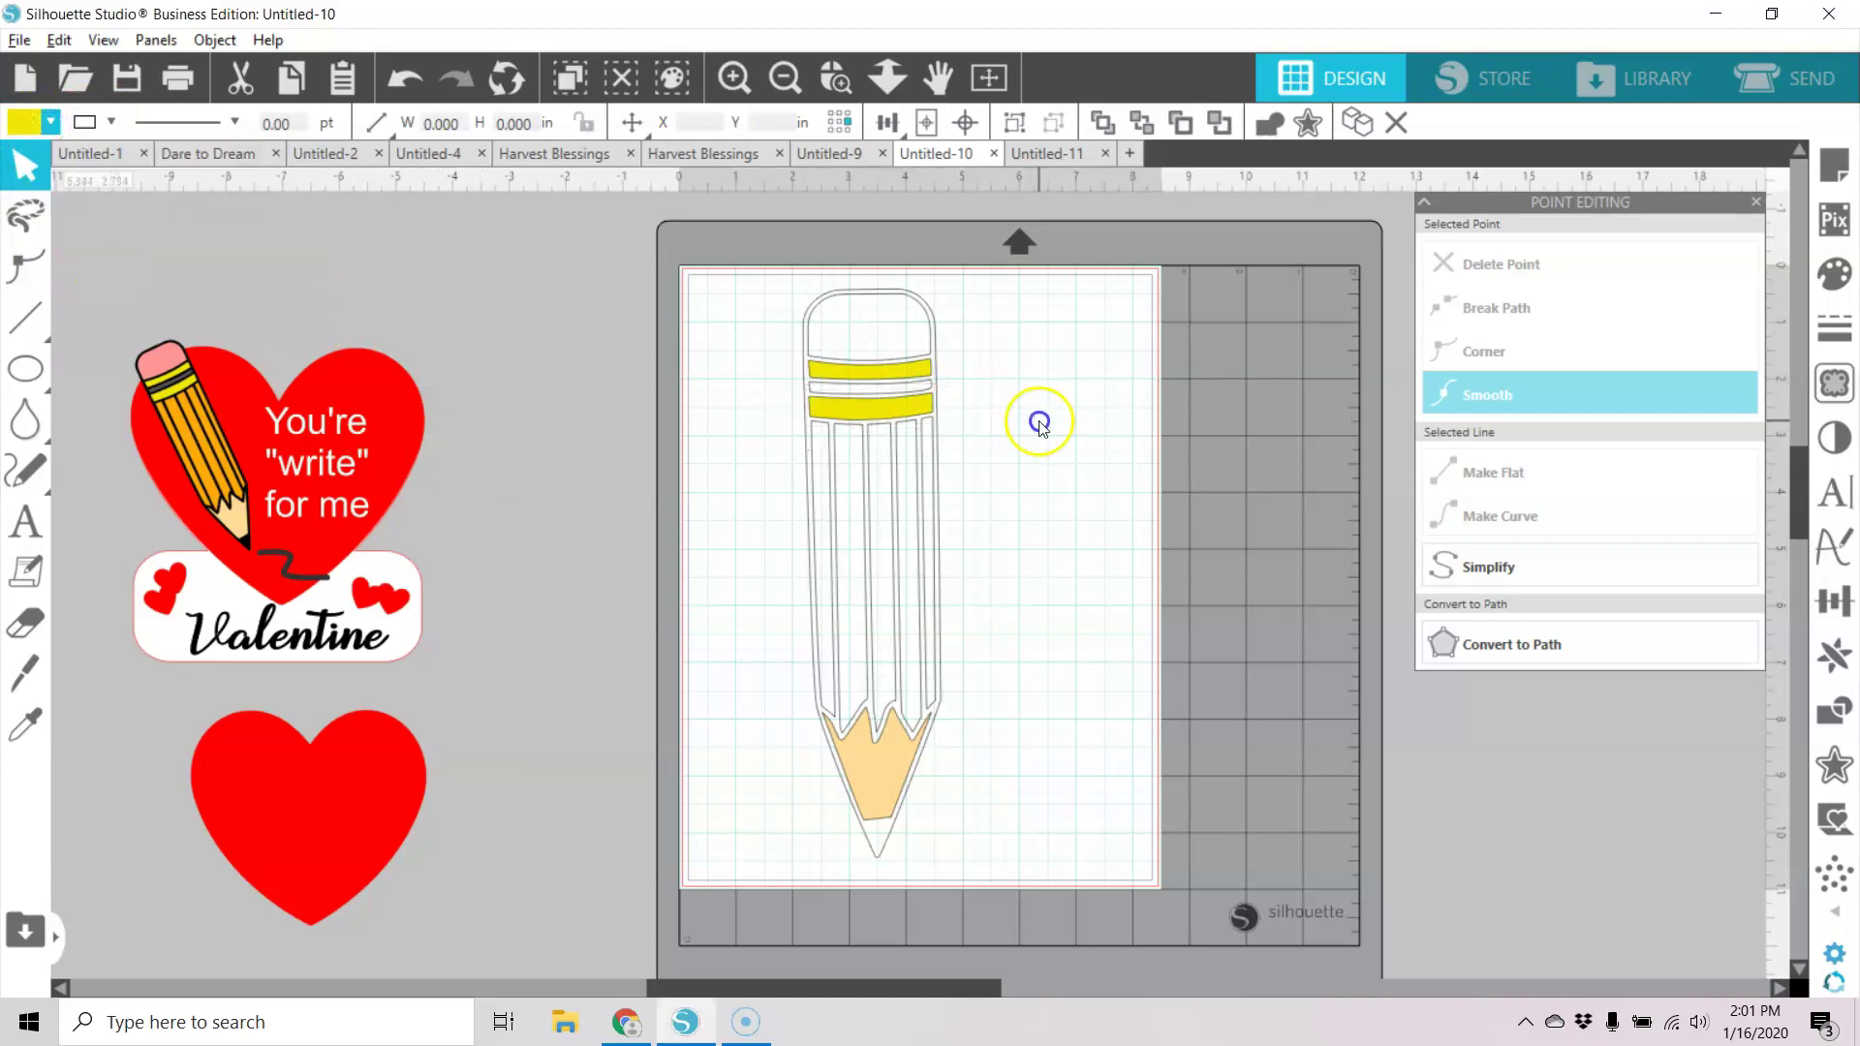
Fill the strip between the yellow bands dark grey.
left_click(905, 398)
left_click_drag(713, 320, 950, 412)
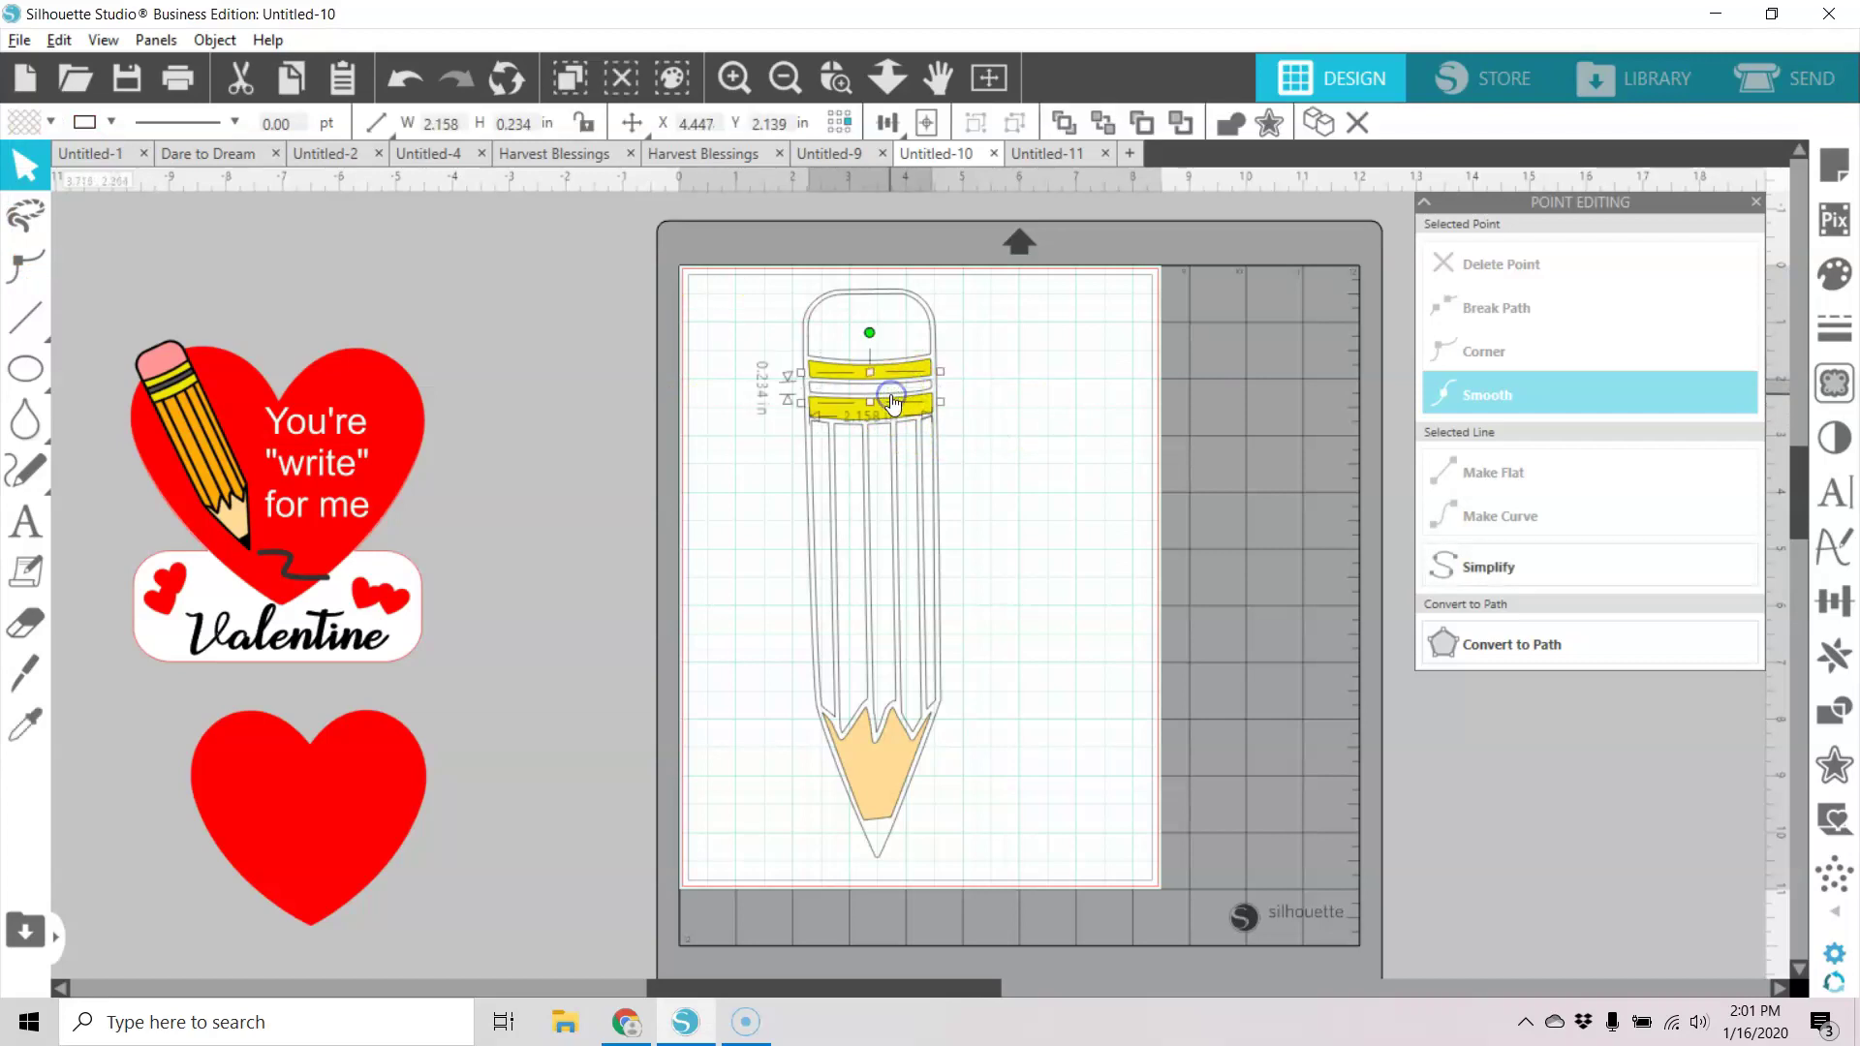
left_click(47, 120)
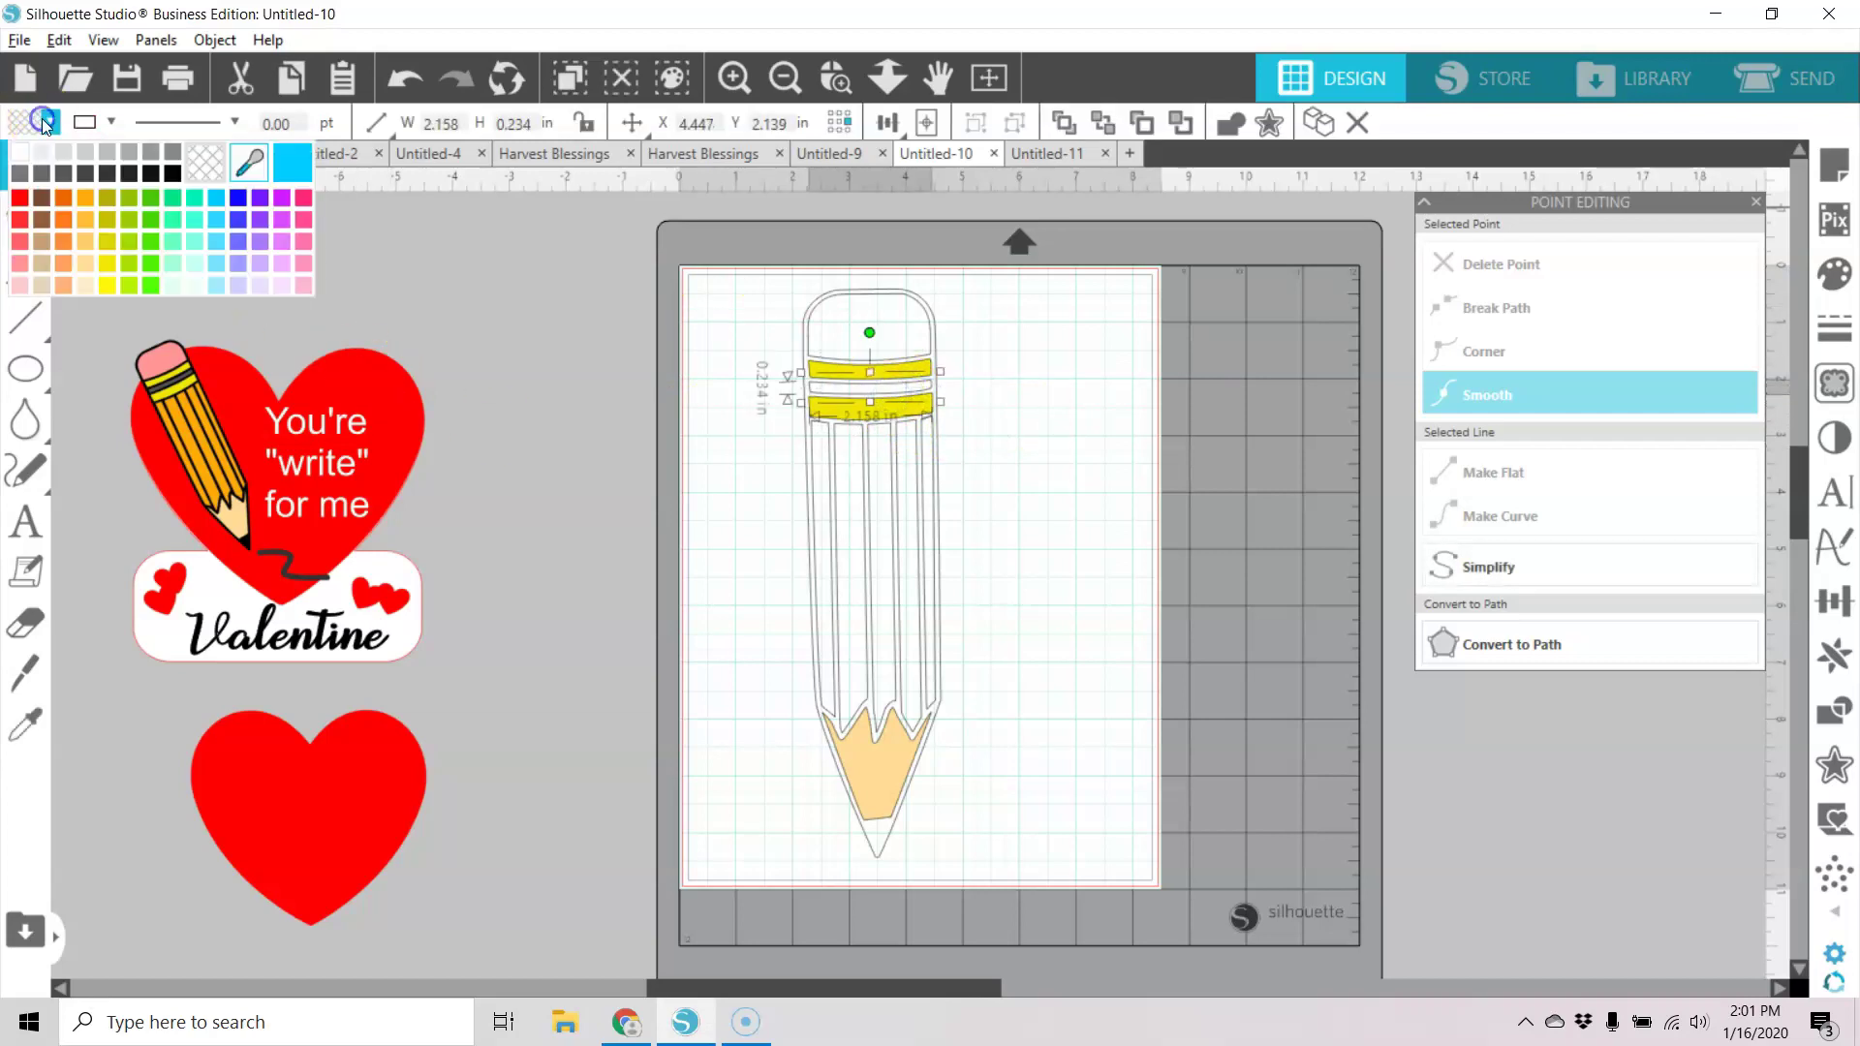
left_click(47, 172)
left_click(990, 492)
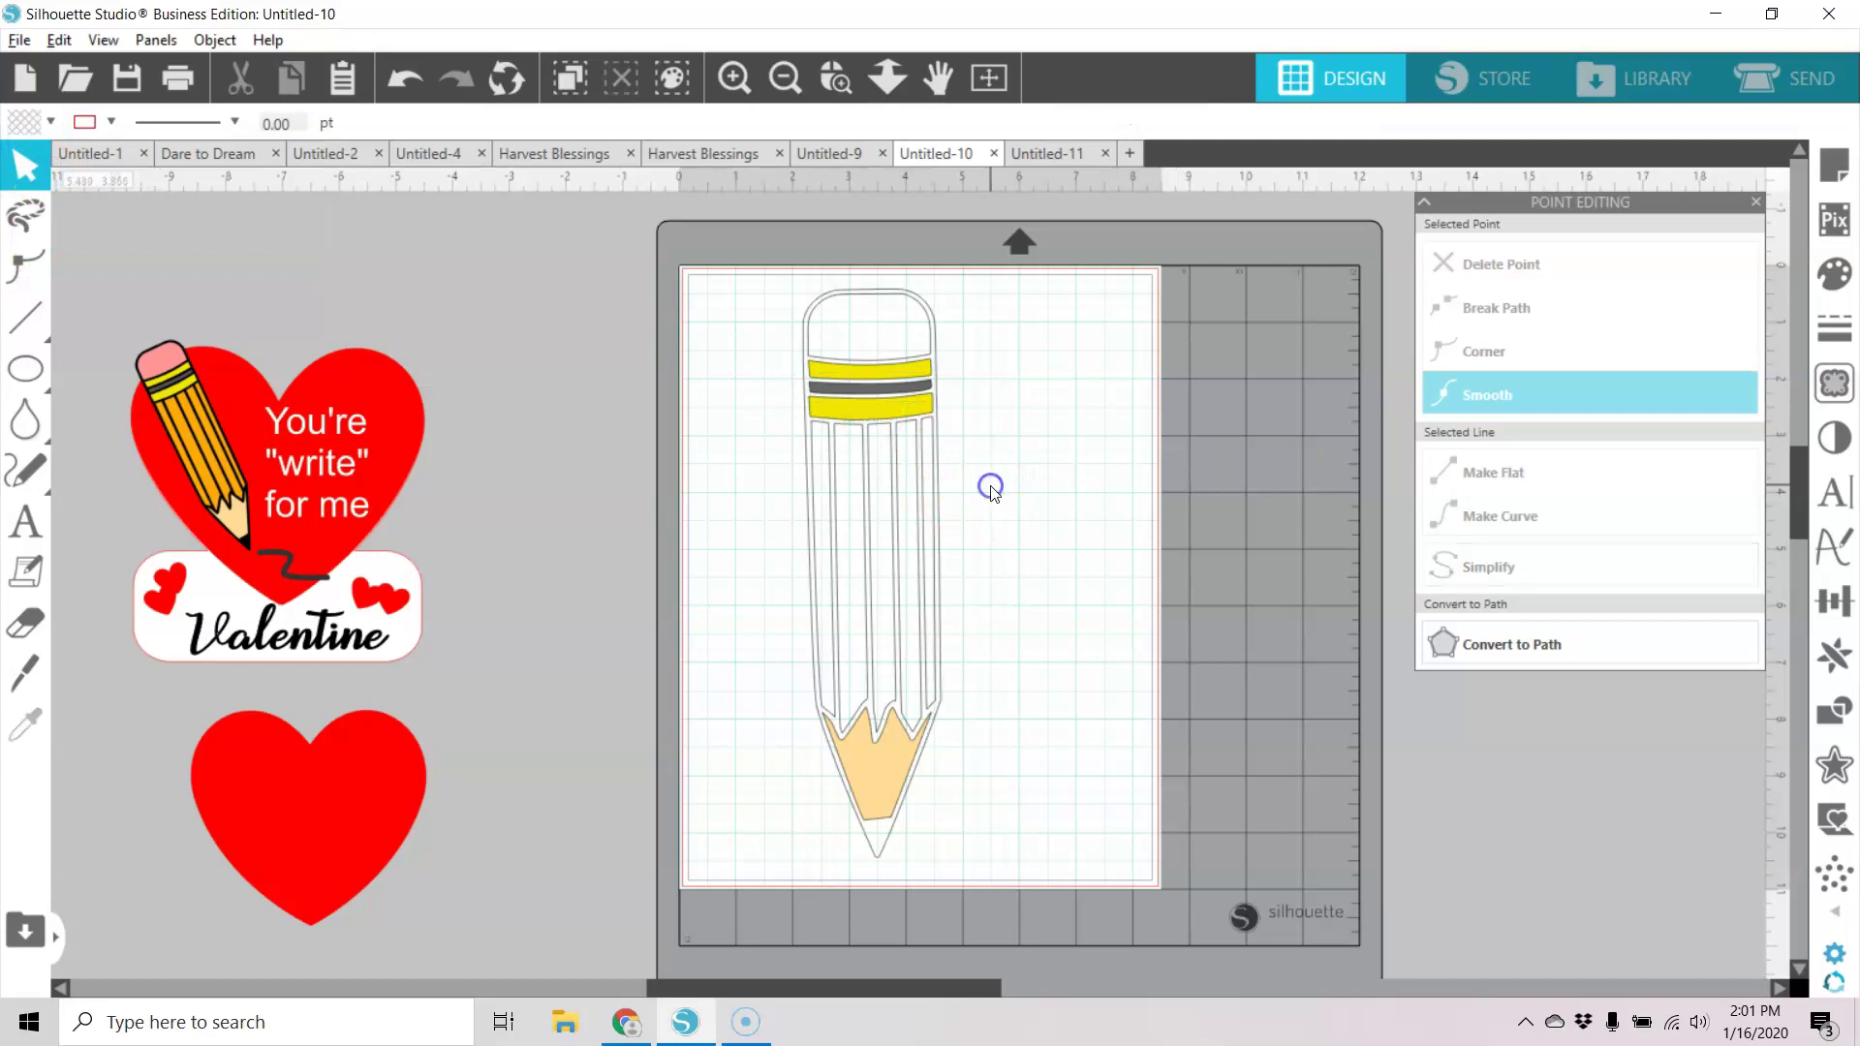
Fill the four pencil body stripes orange.
left_click(830, 614)
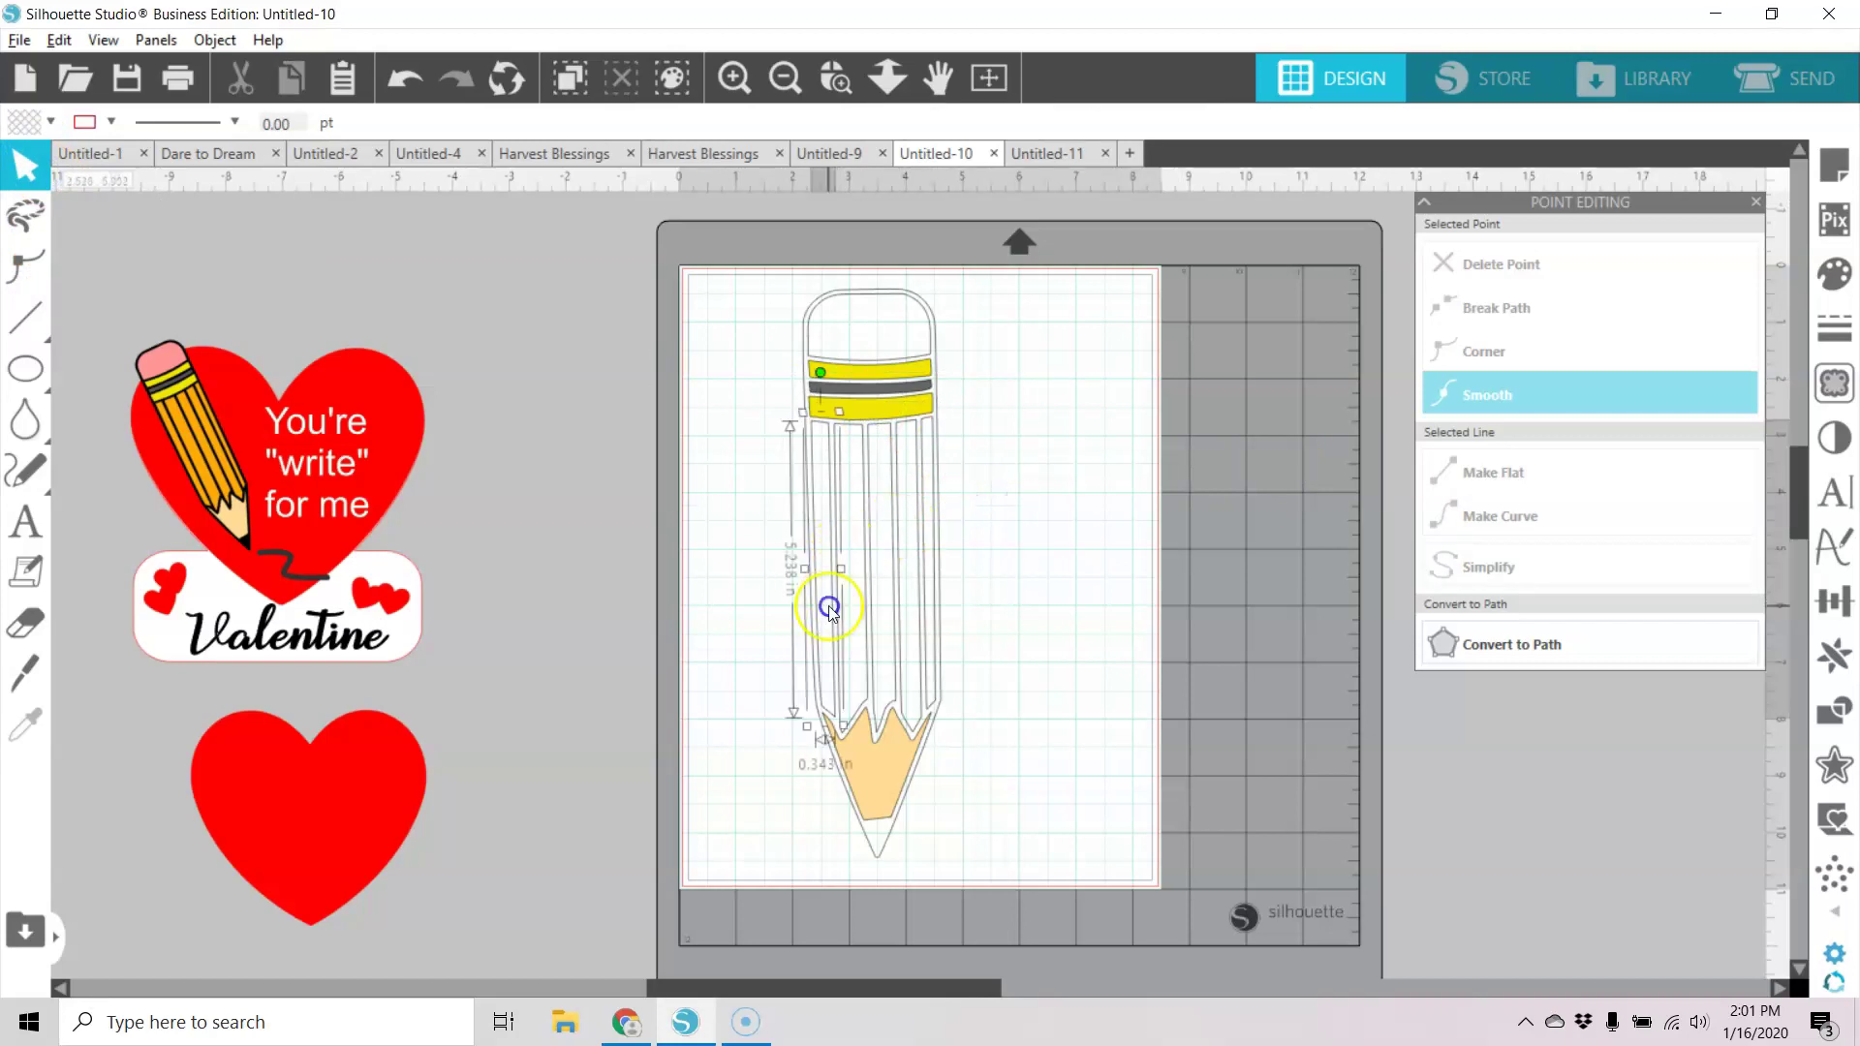
left_click(863, 631, "shift")
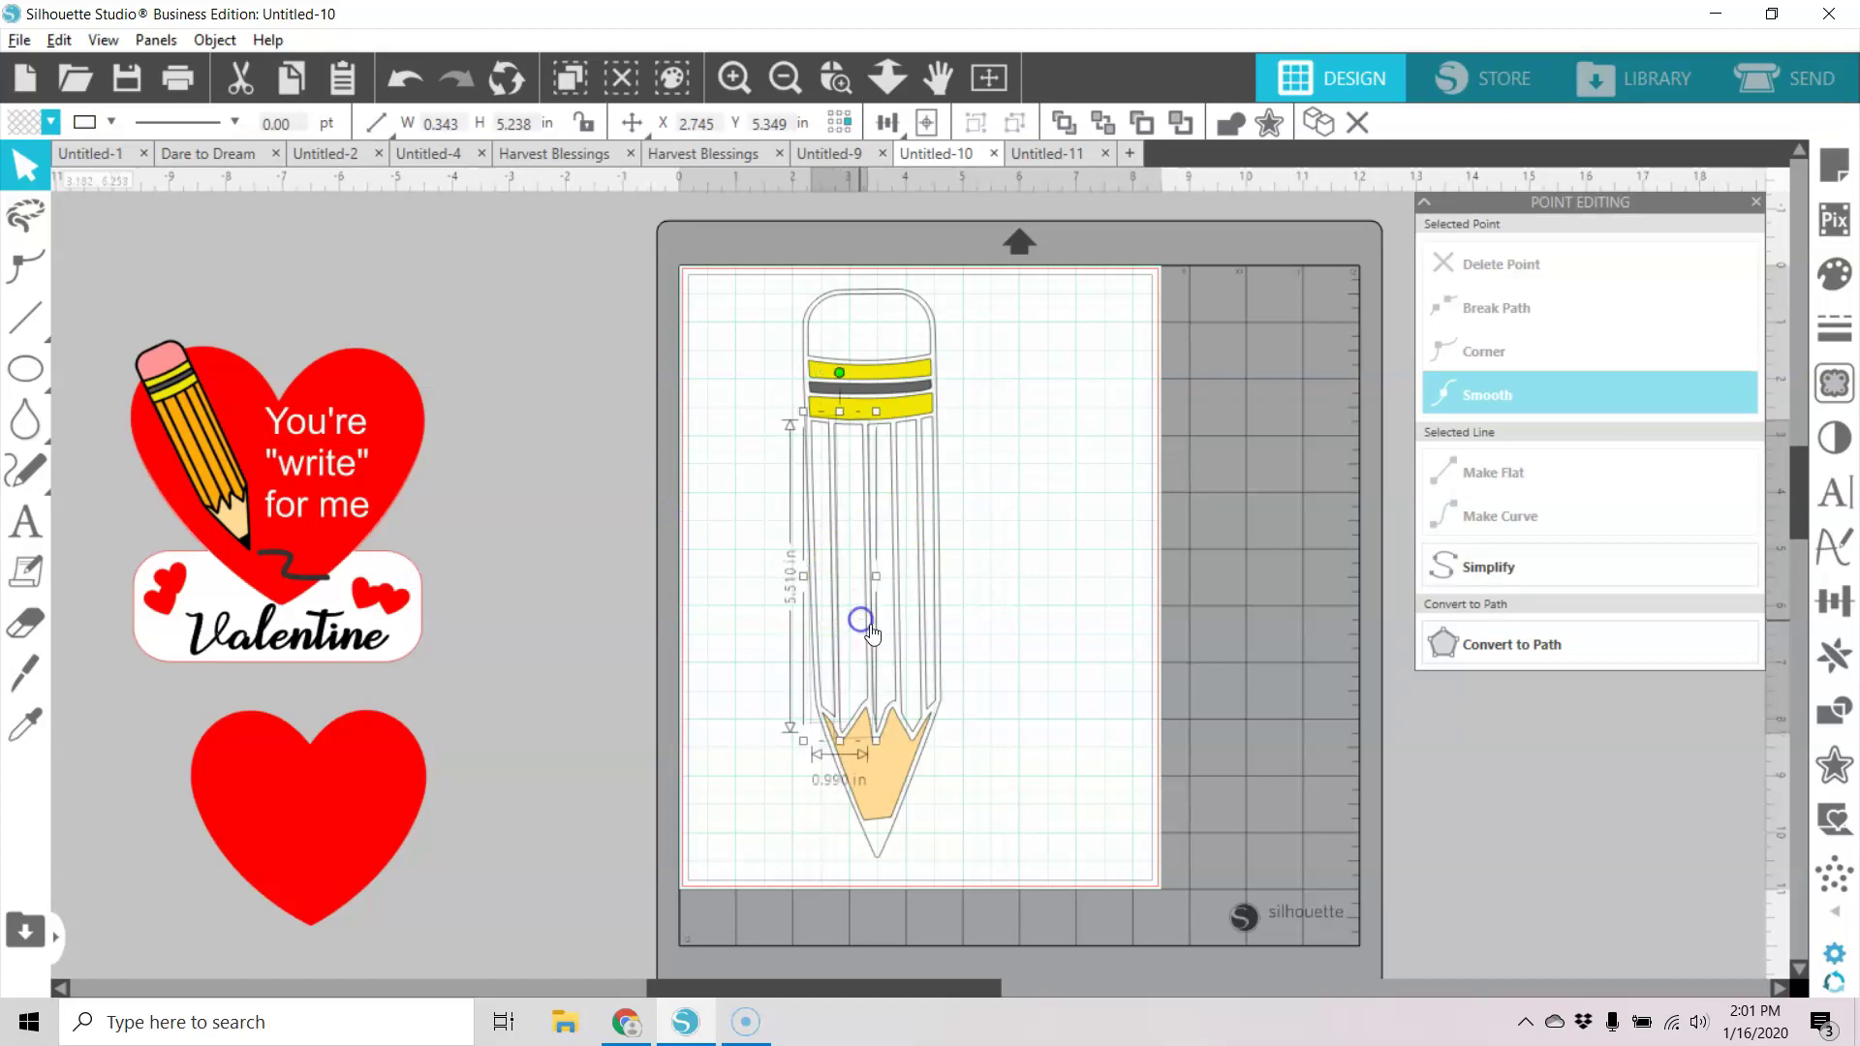
left_click(893, 638, "shift")
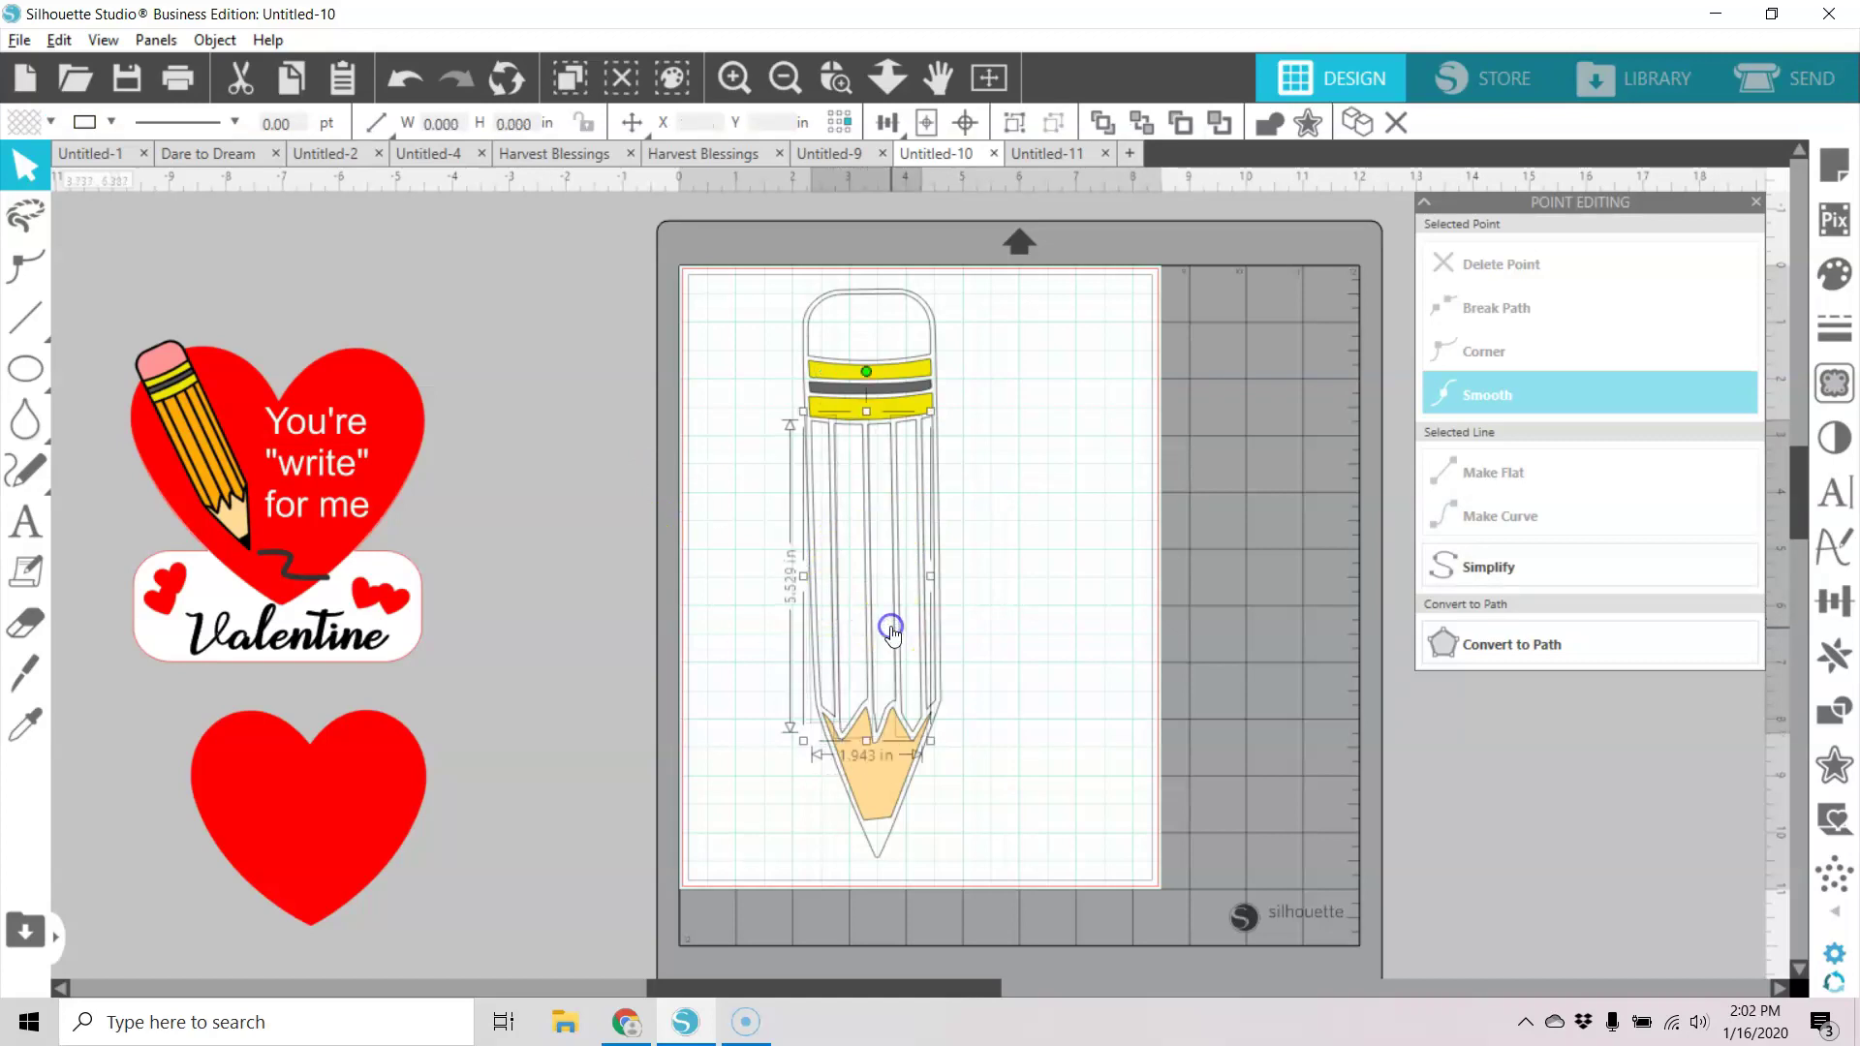
left_click(933, 667, "shift")
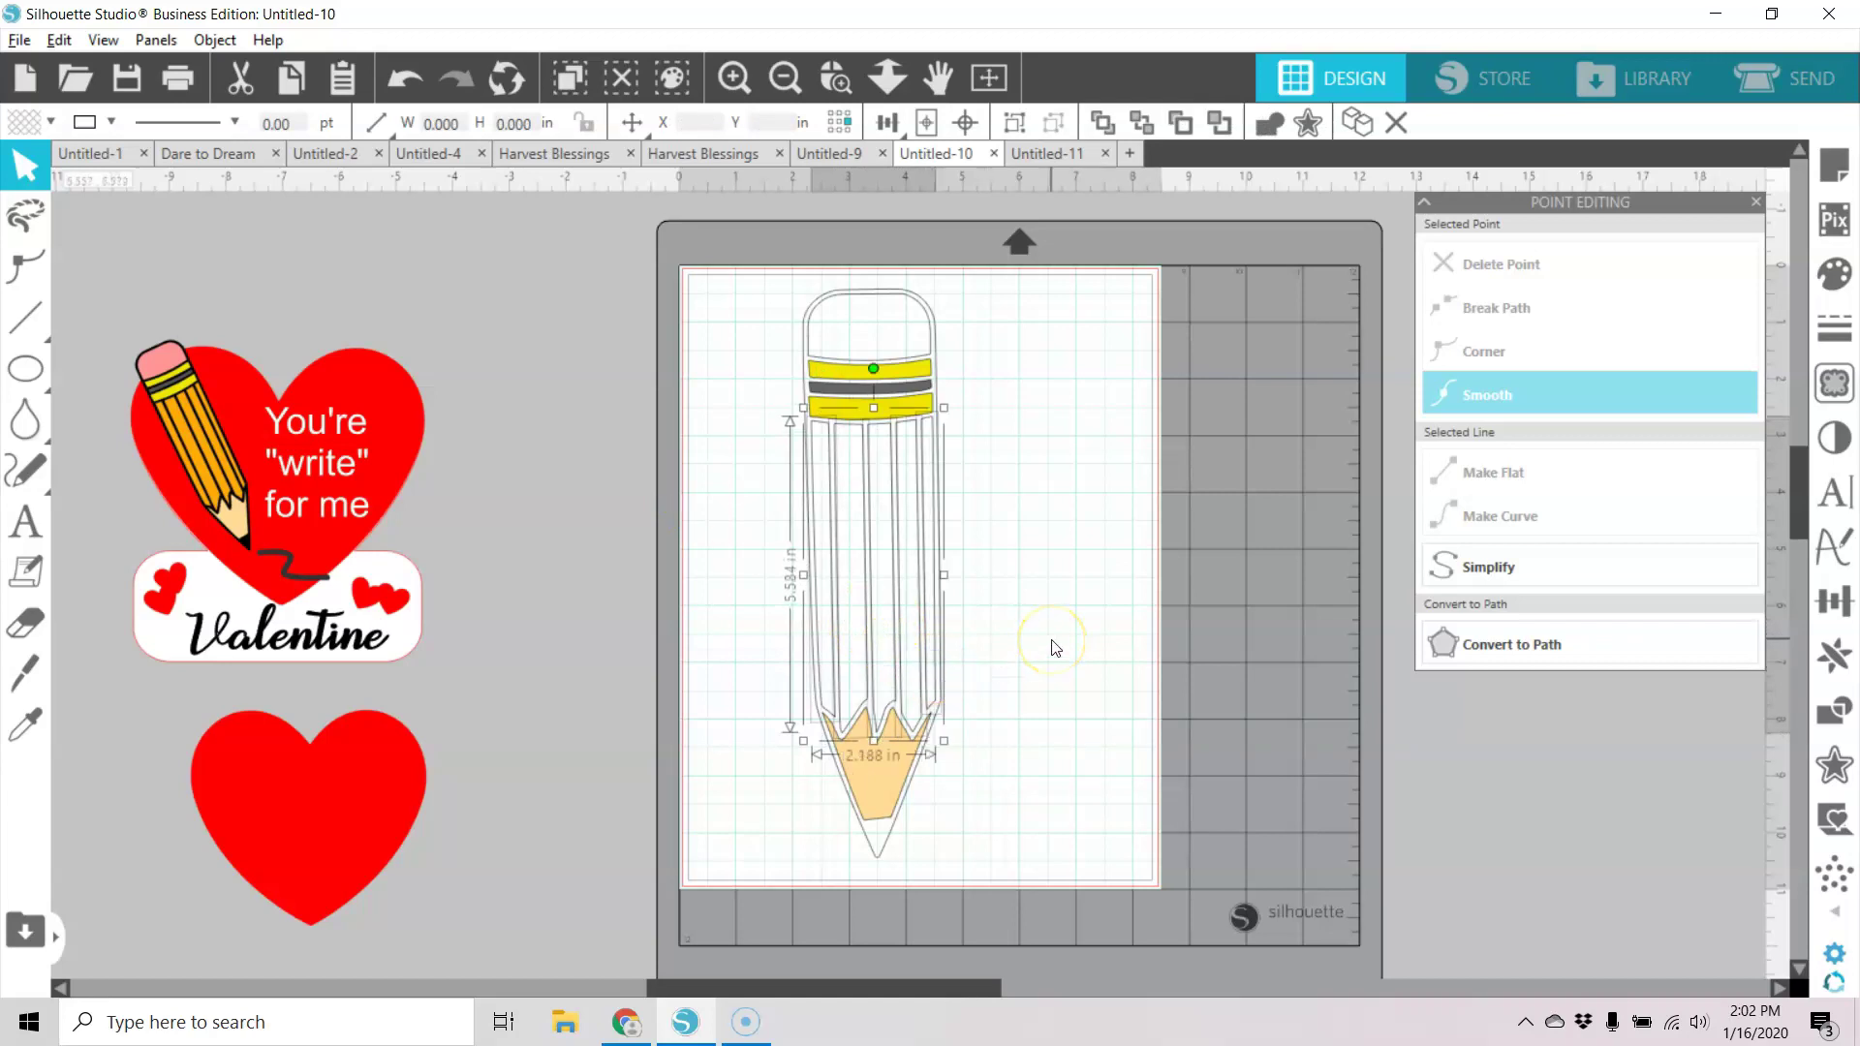
left_click(46, 124)
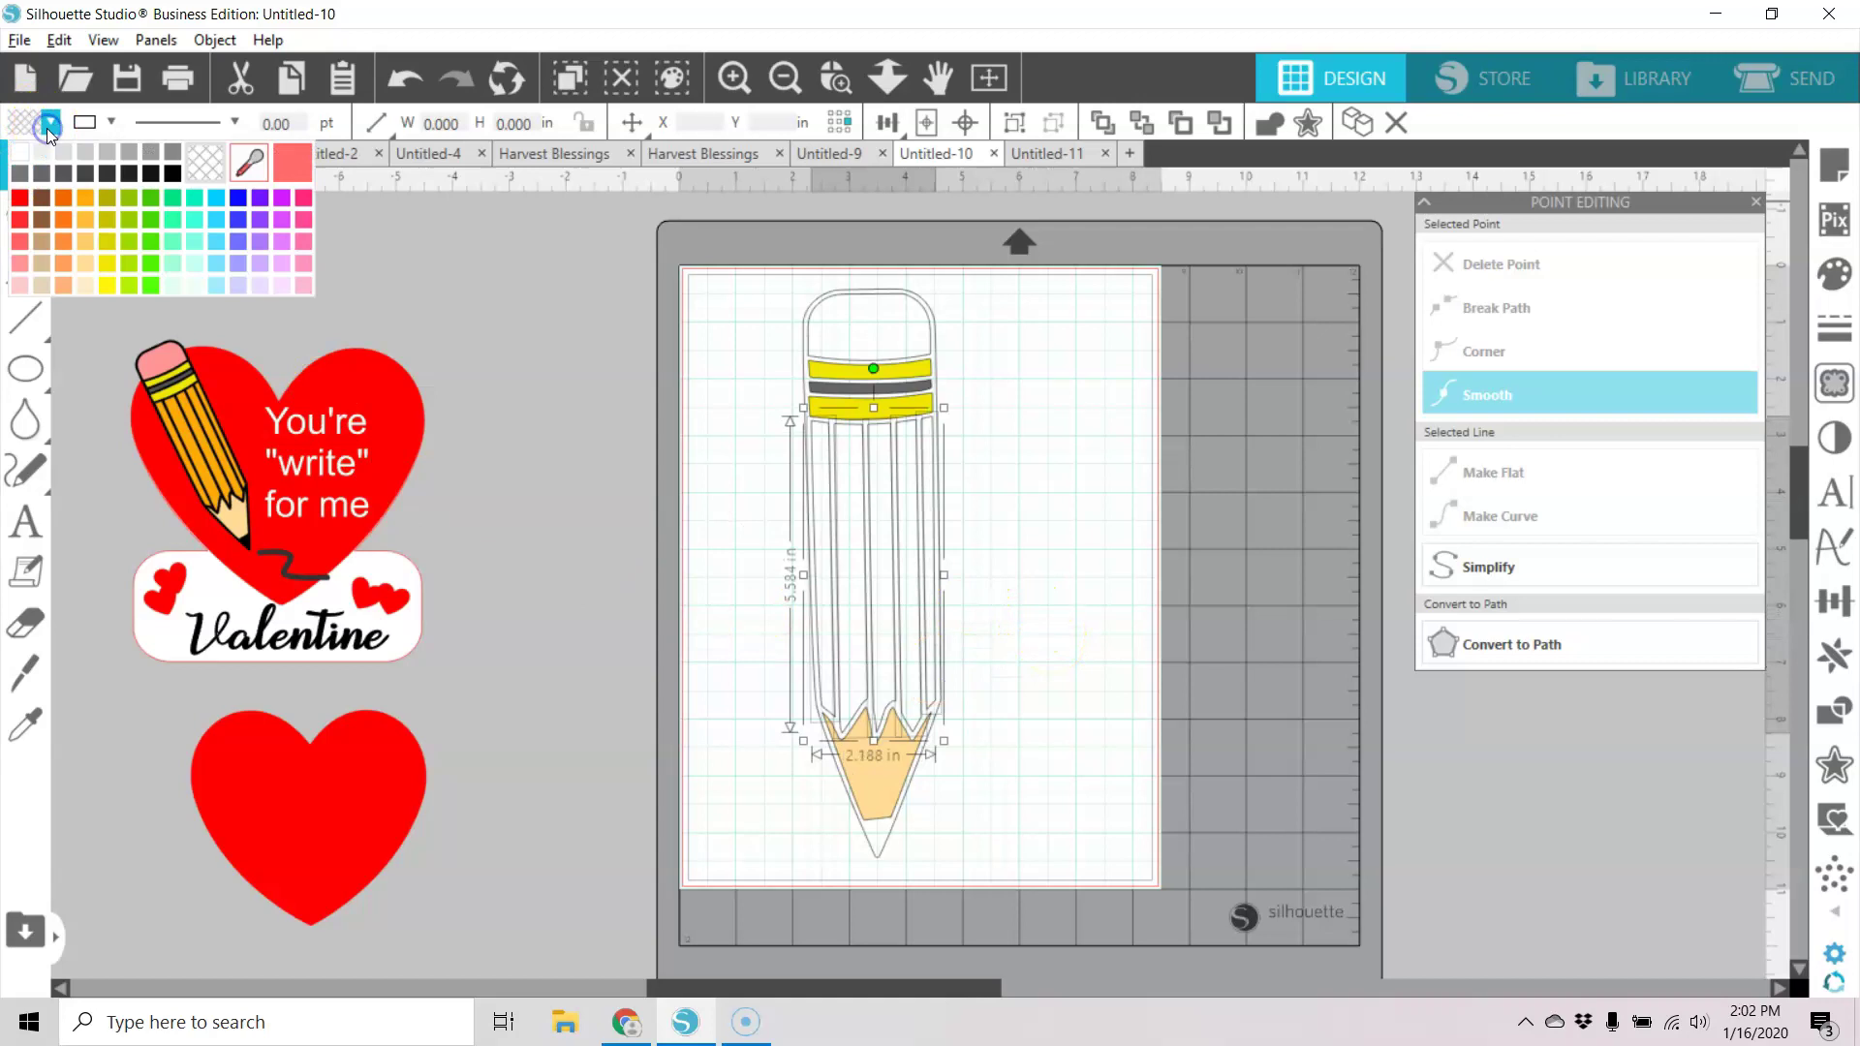
left_click(89, 198)
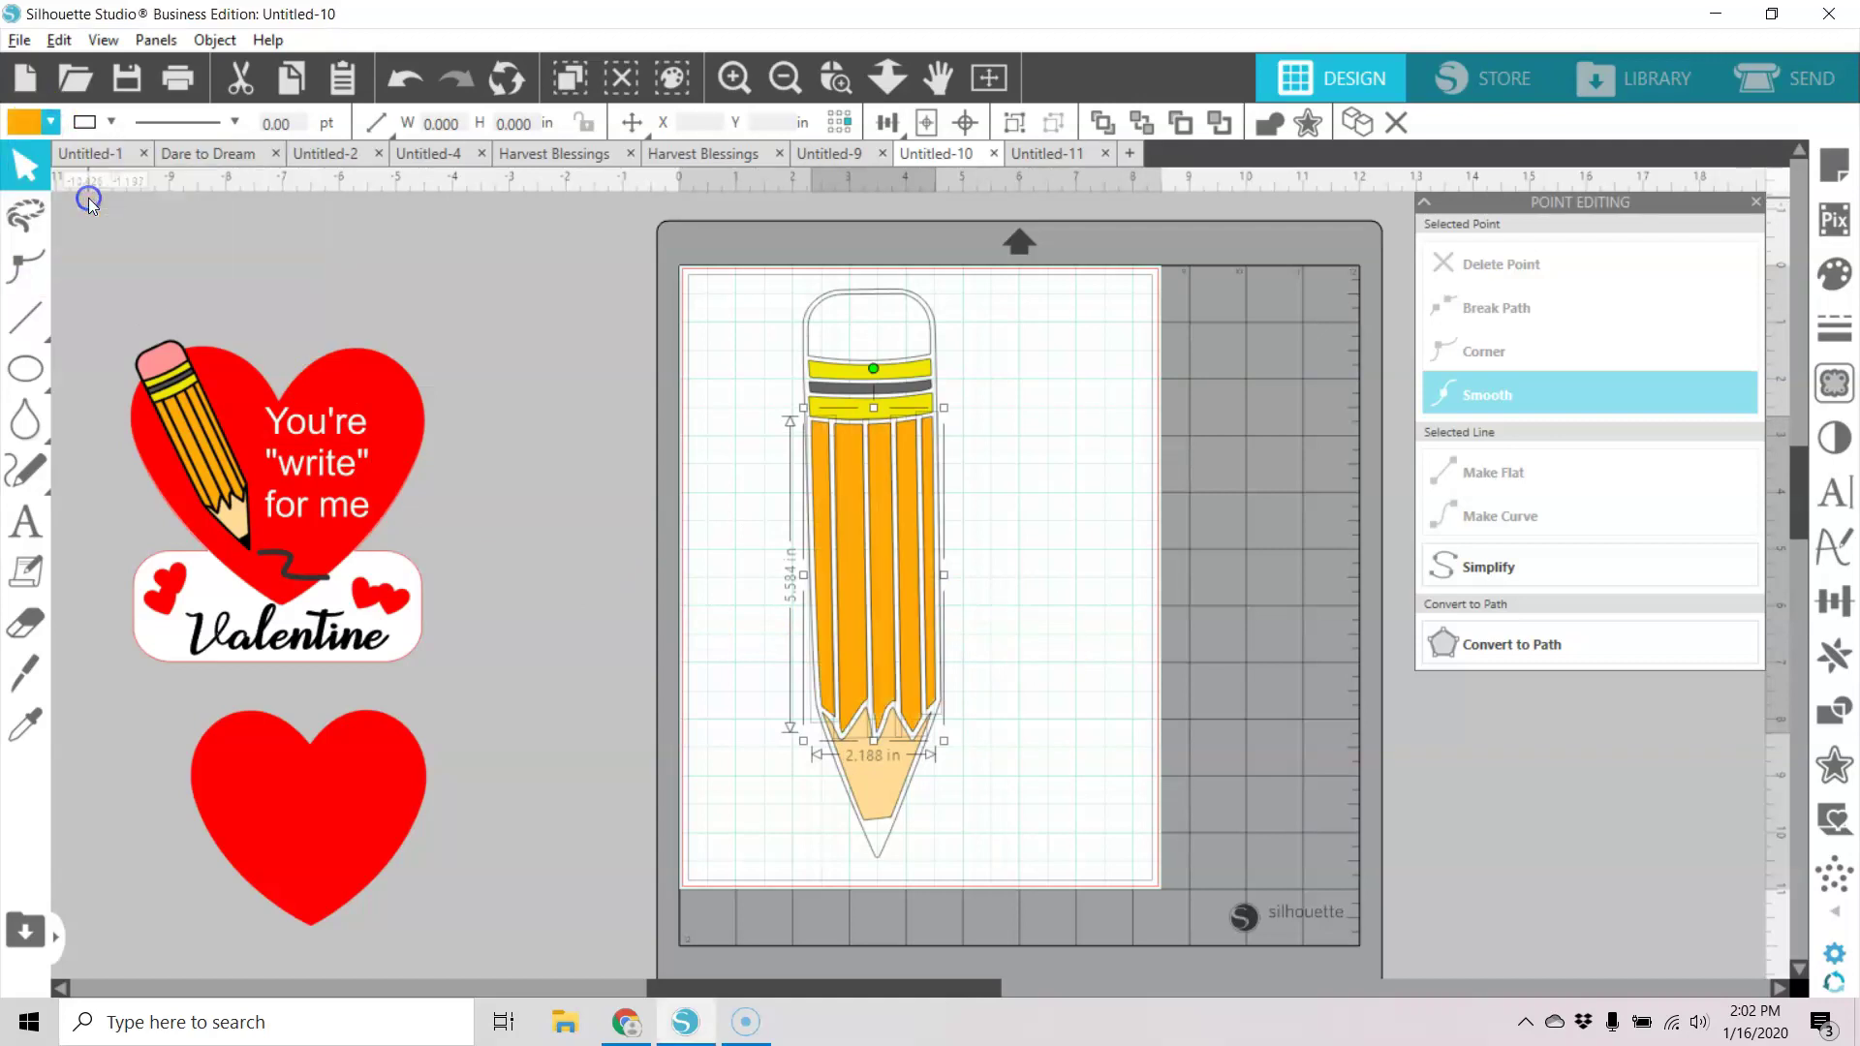
left_click(61, 124)
left_click(60, 124)
left_click(1032, 866)
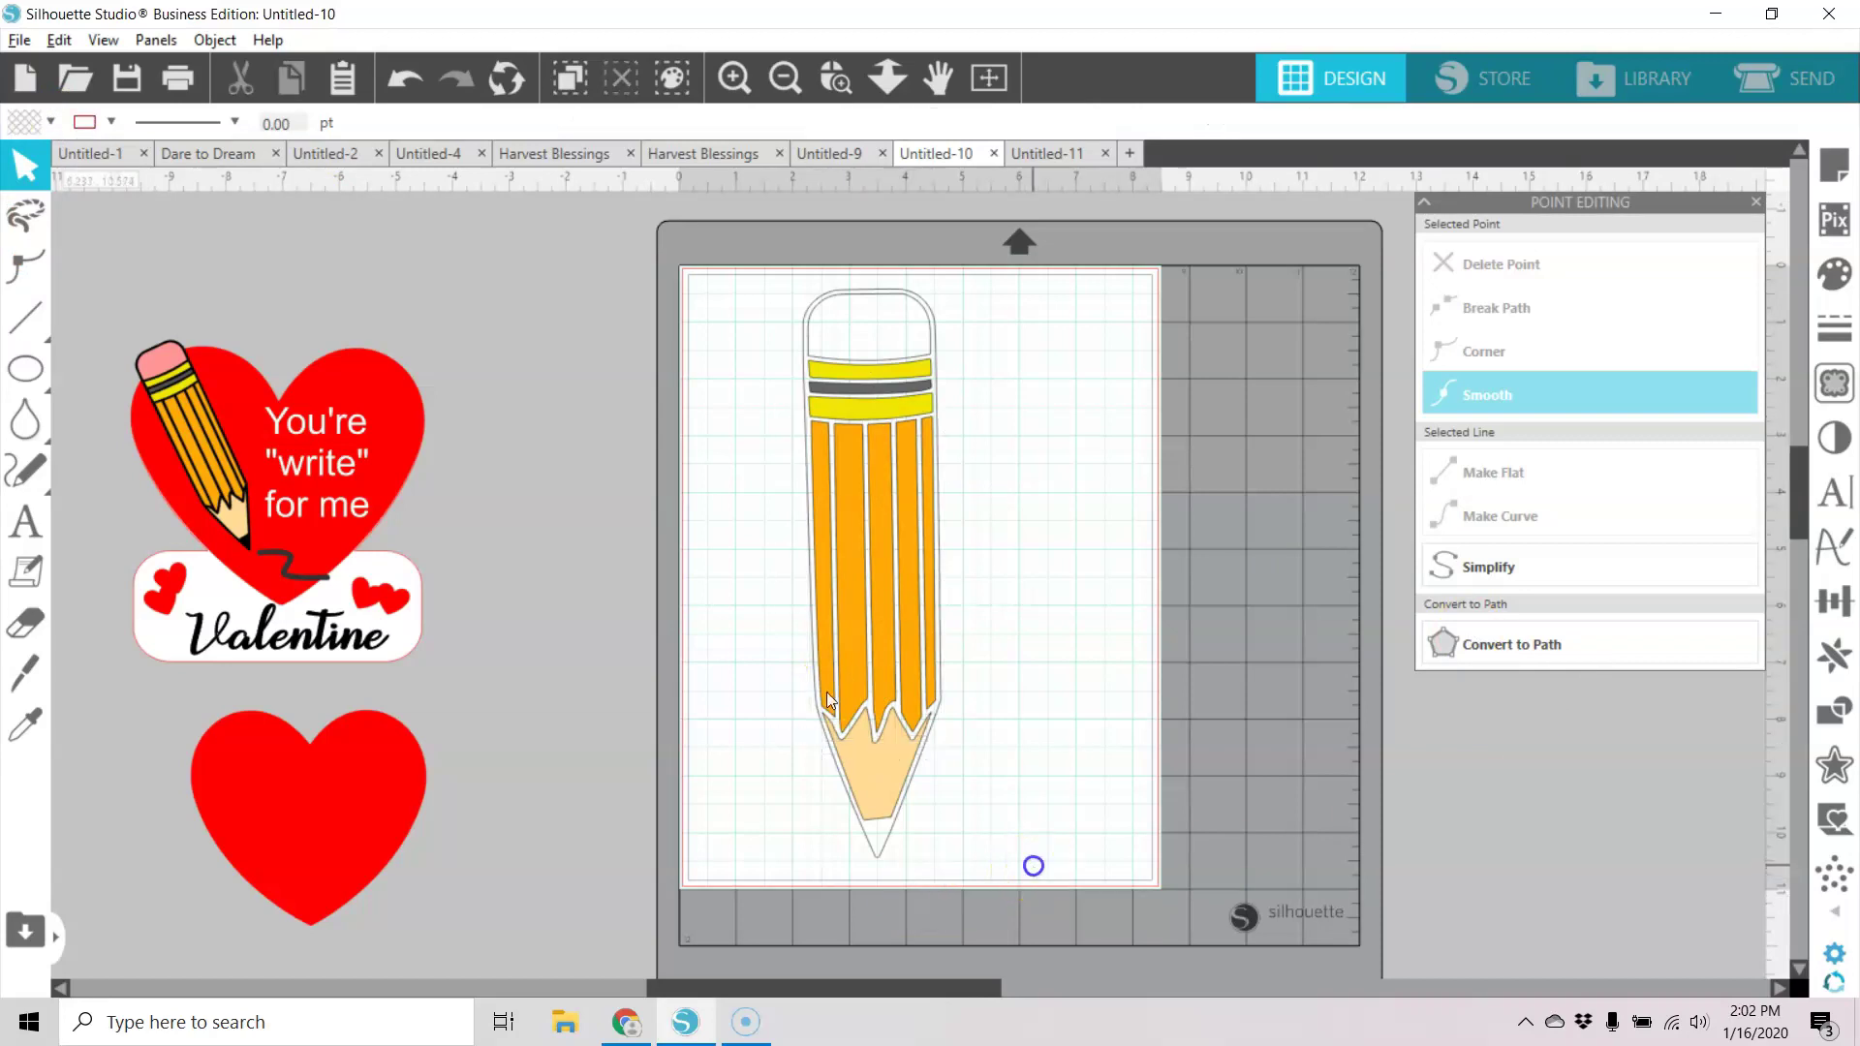
Fill the eraser top salmon pink and the outer outline and lead tip black.
left_click(928, 343)
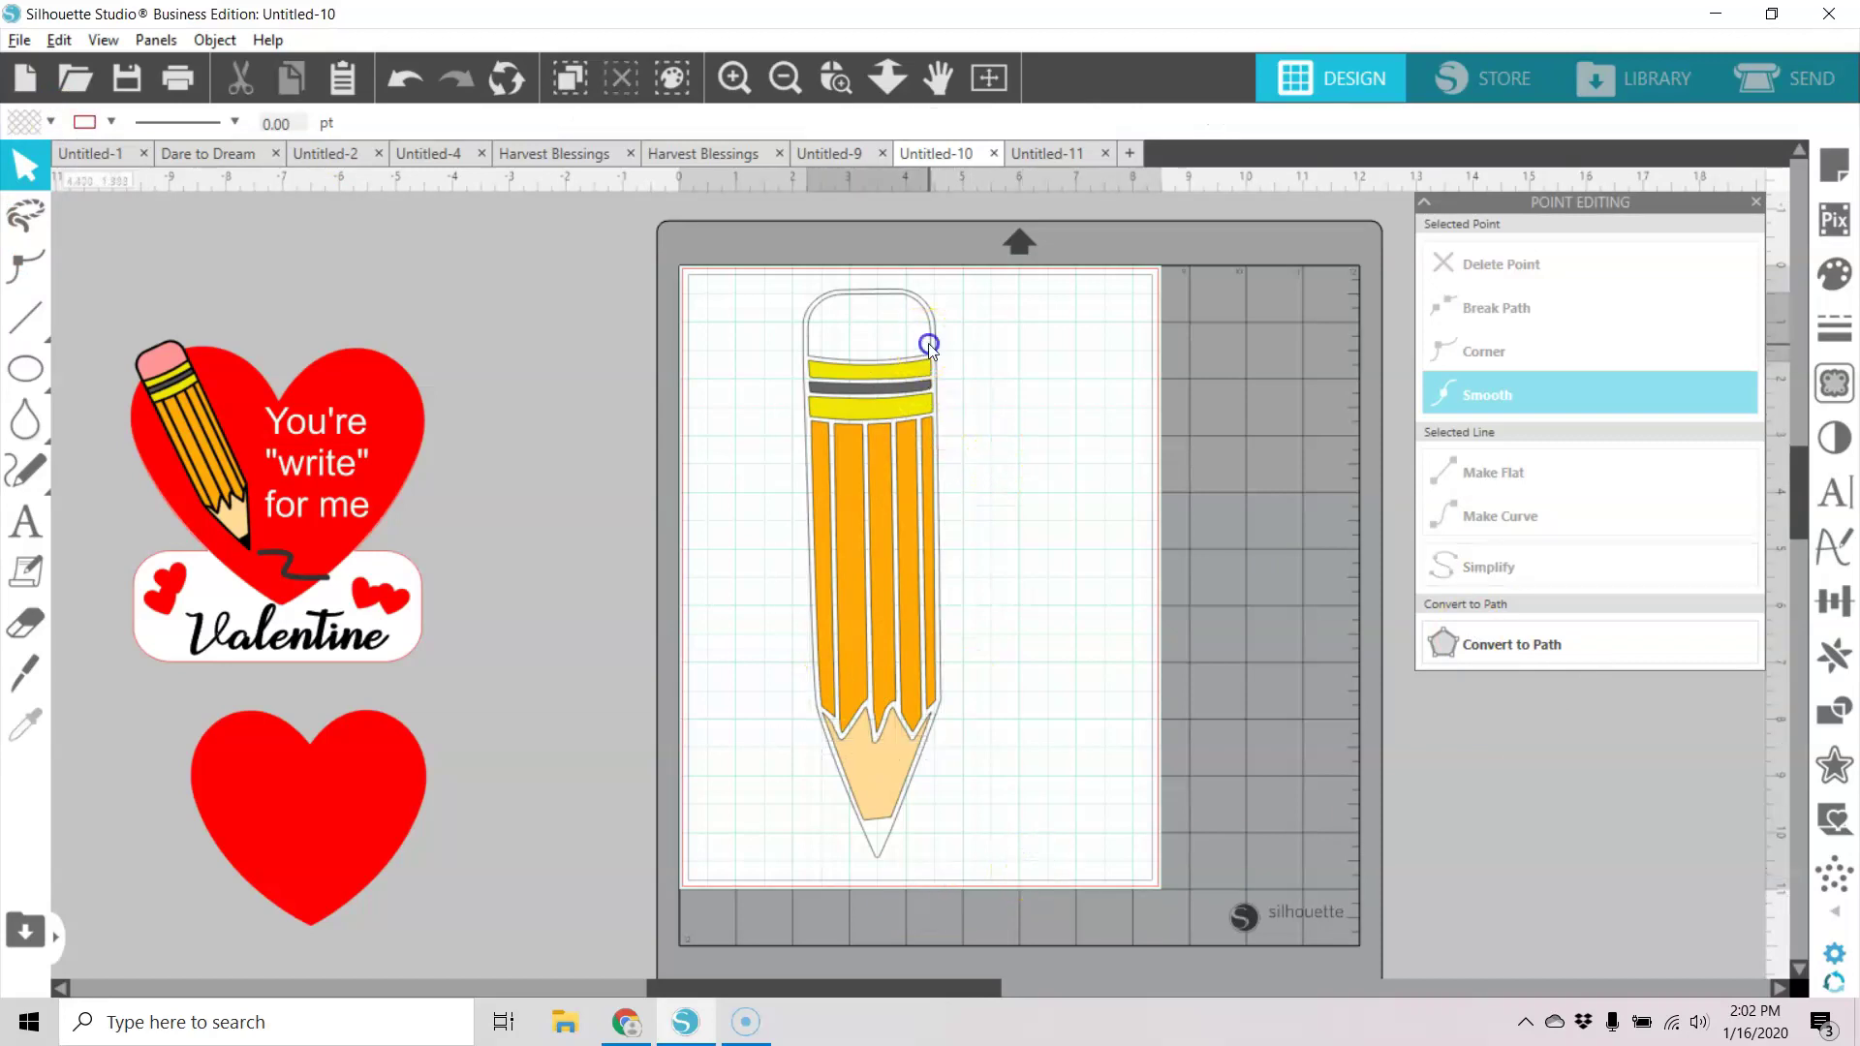
left_click(50, 123)
left_click(20, 219)
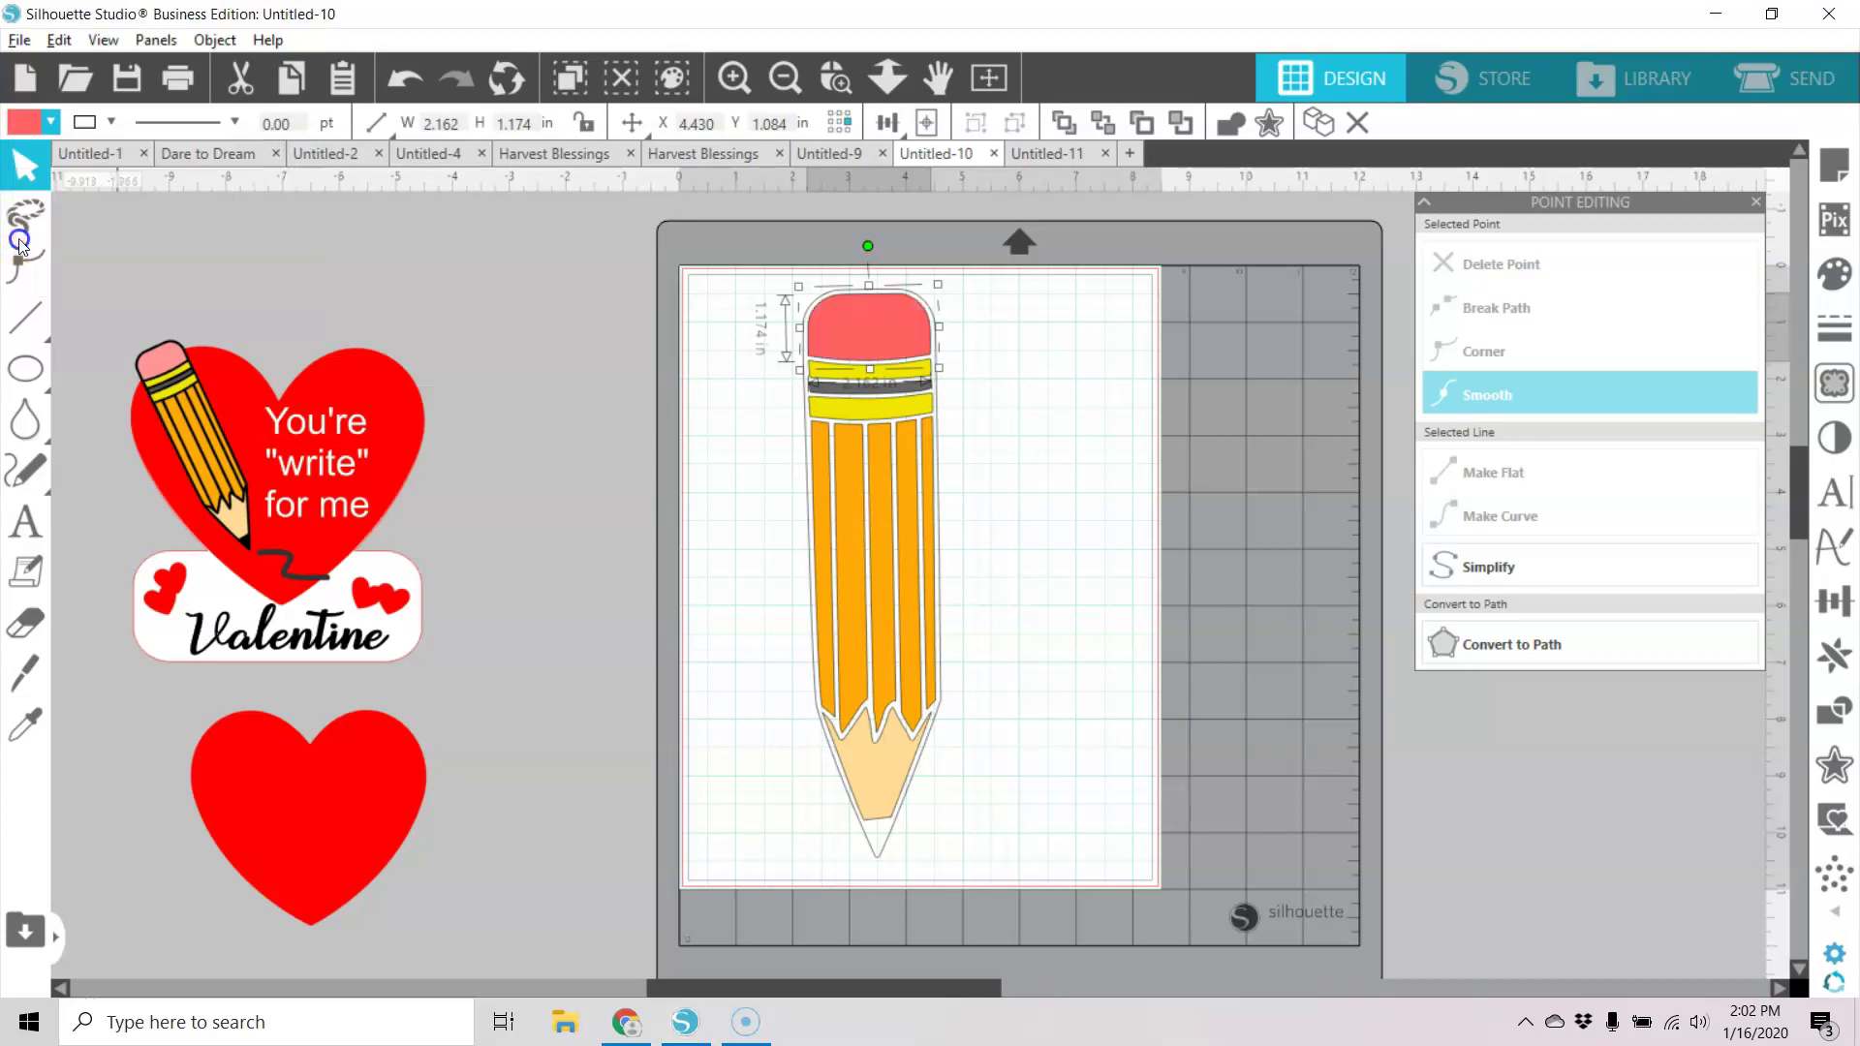
left_click(879, 839)
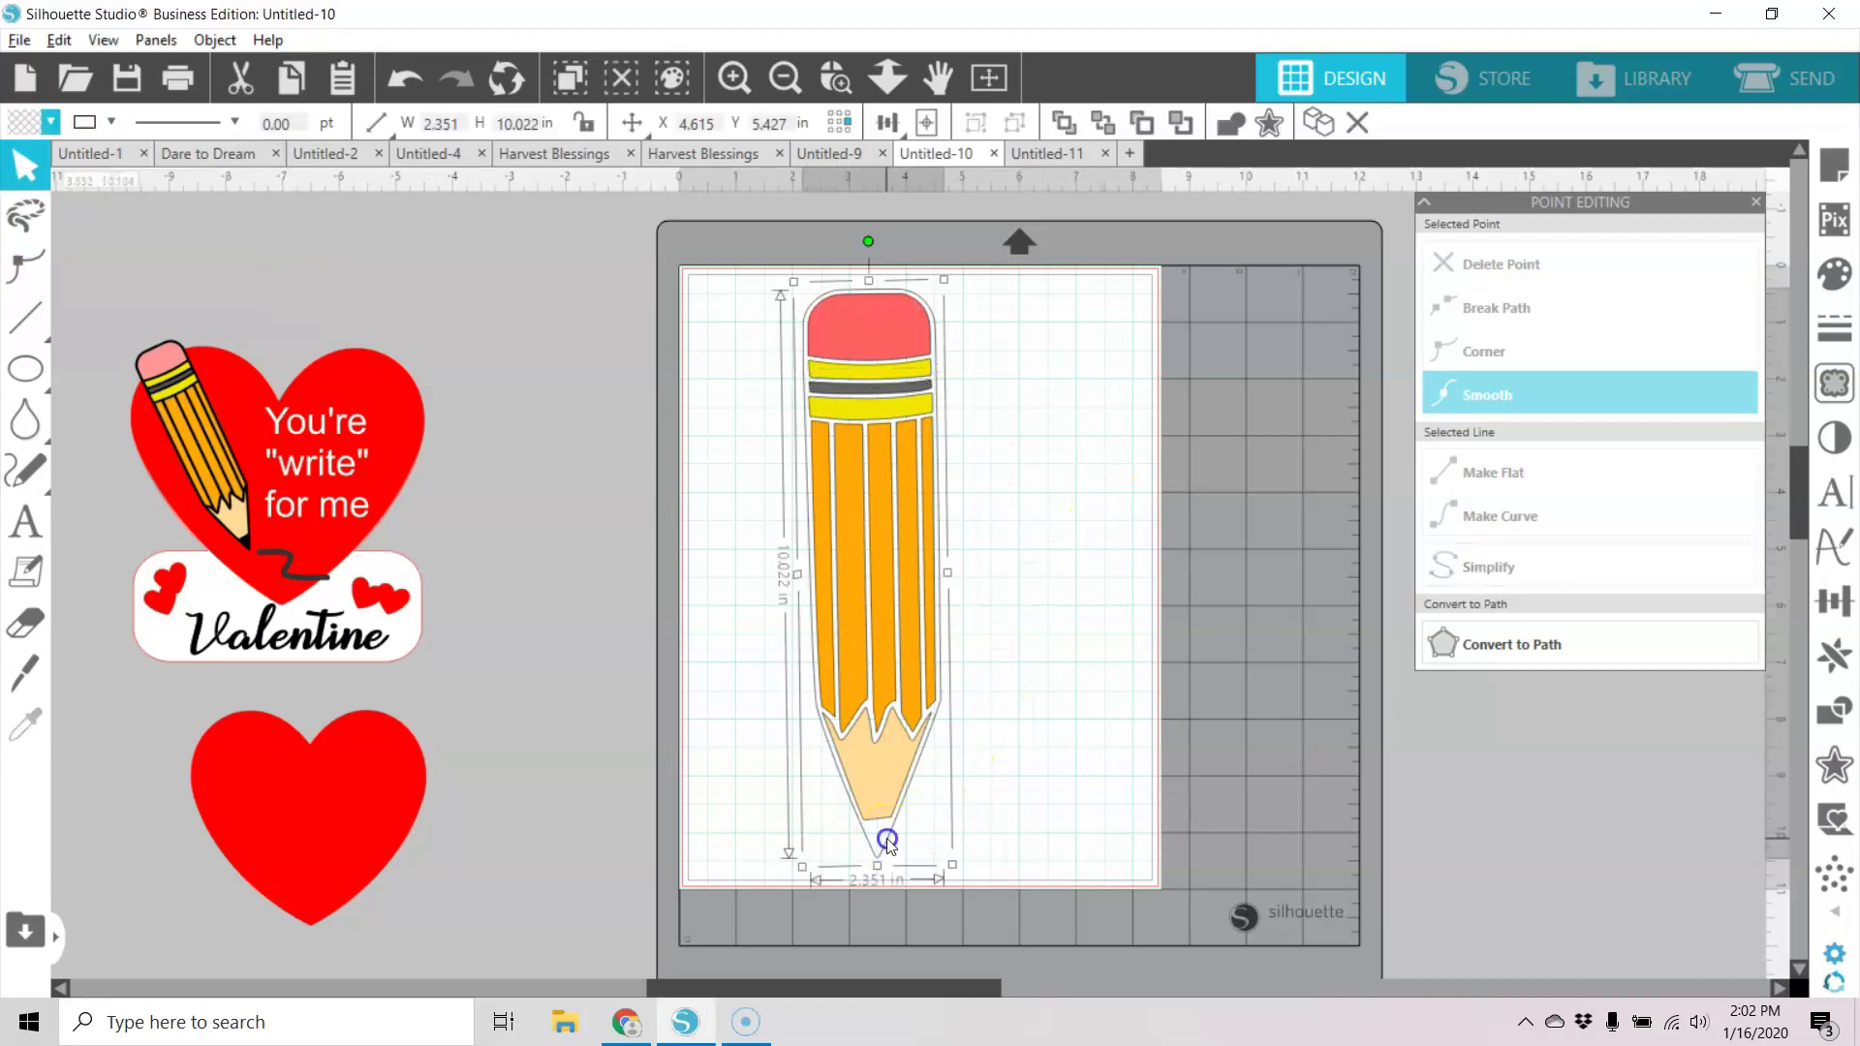
left_click(51, 122)
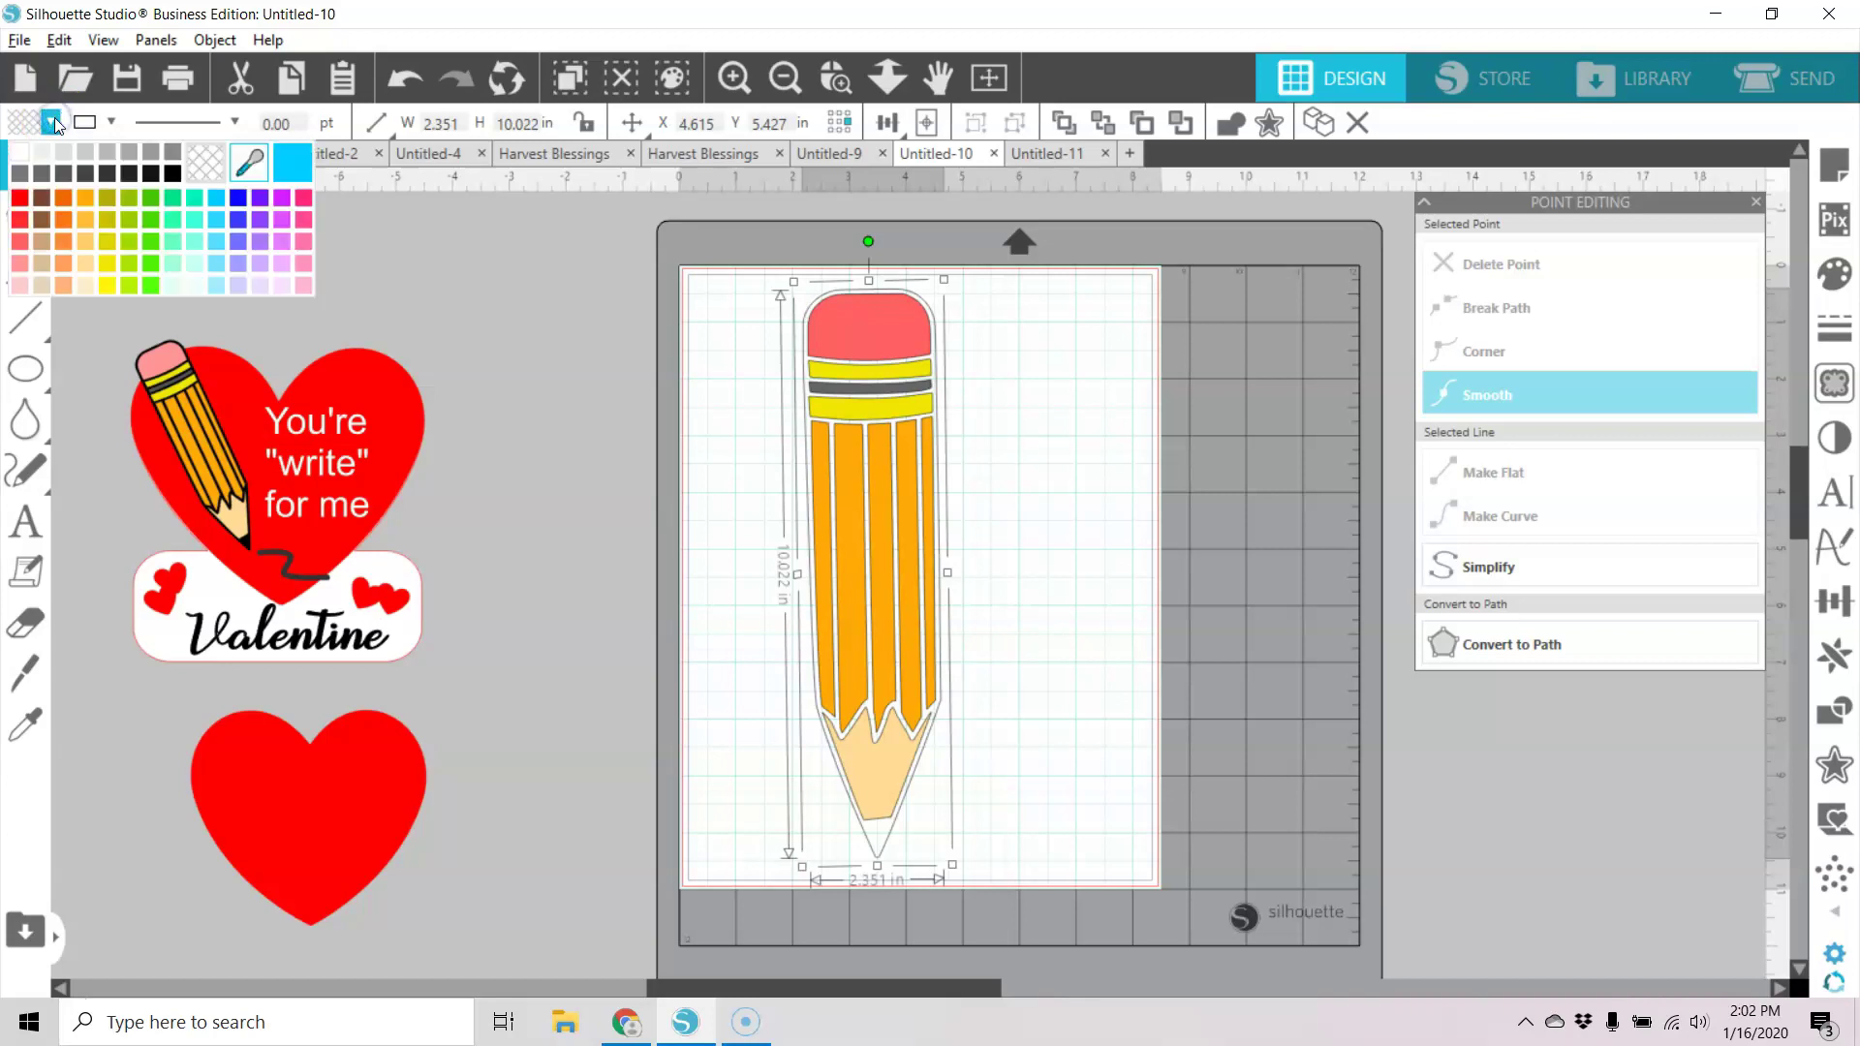
left_click(173, 173)
left_click(1095, 587)
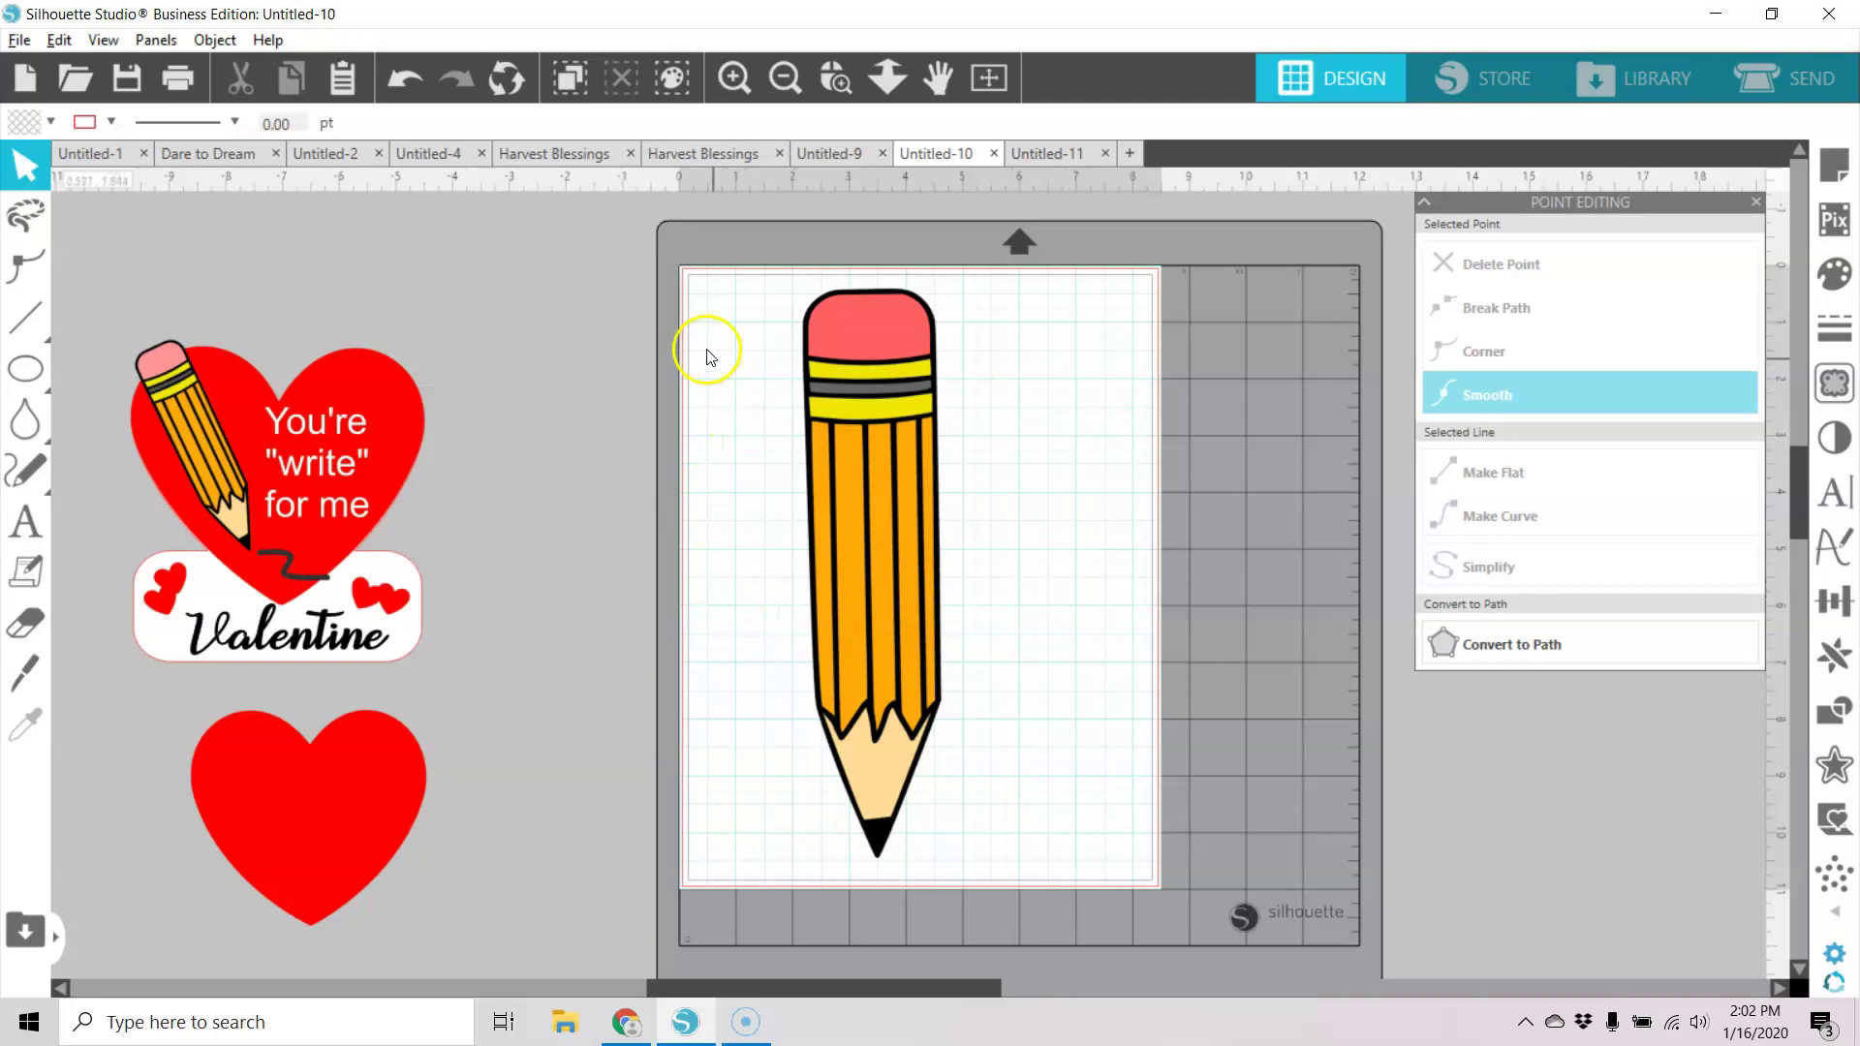
Select all the pencil pieces and group them.
left_click(721, 308)
mouse_move(722, 308)
left_mouse_down()
mouse_move(784, 627)
mouse_move(950, 817)
mouse_move(1064, 869)
left_mouse_up()
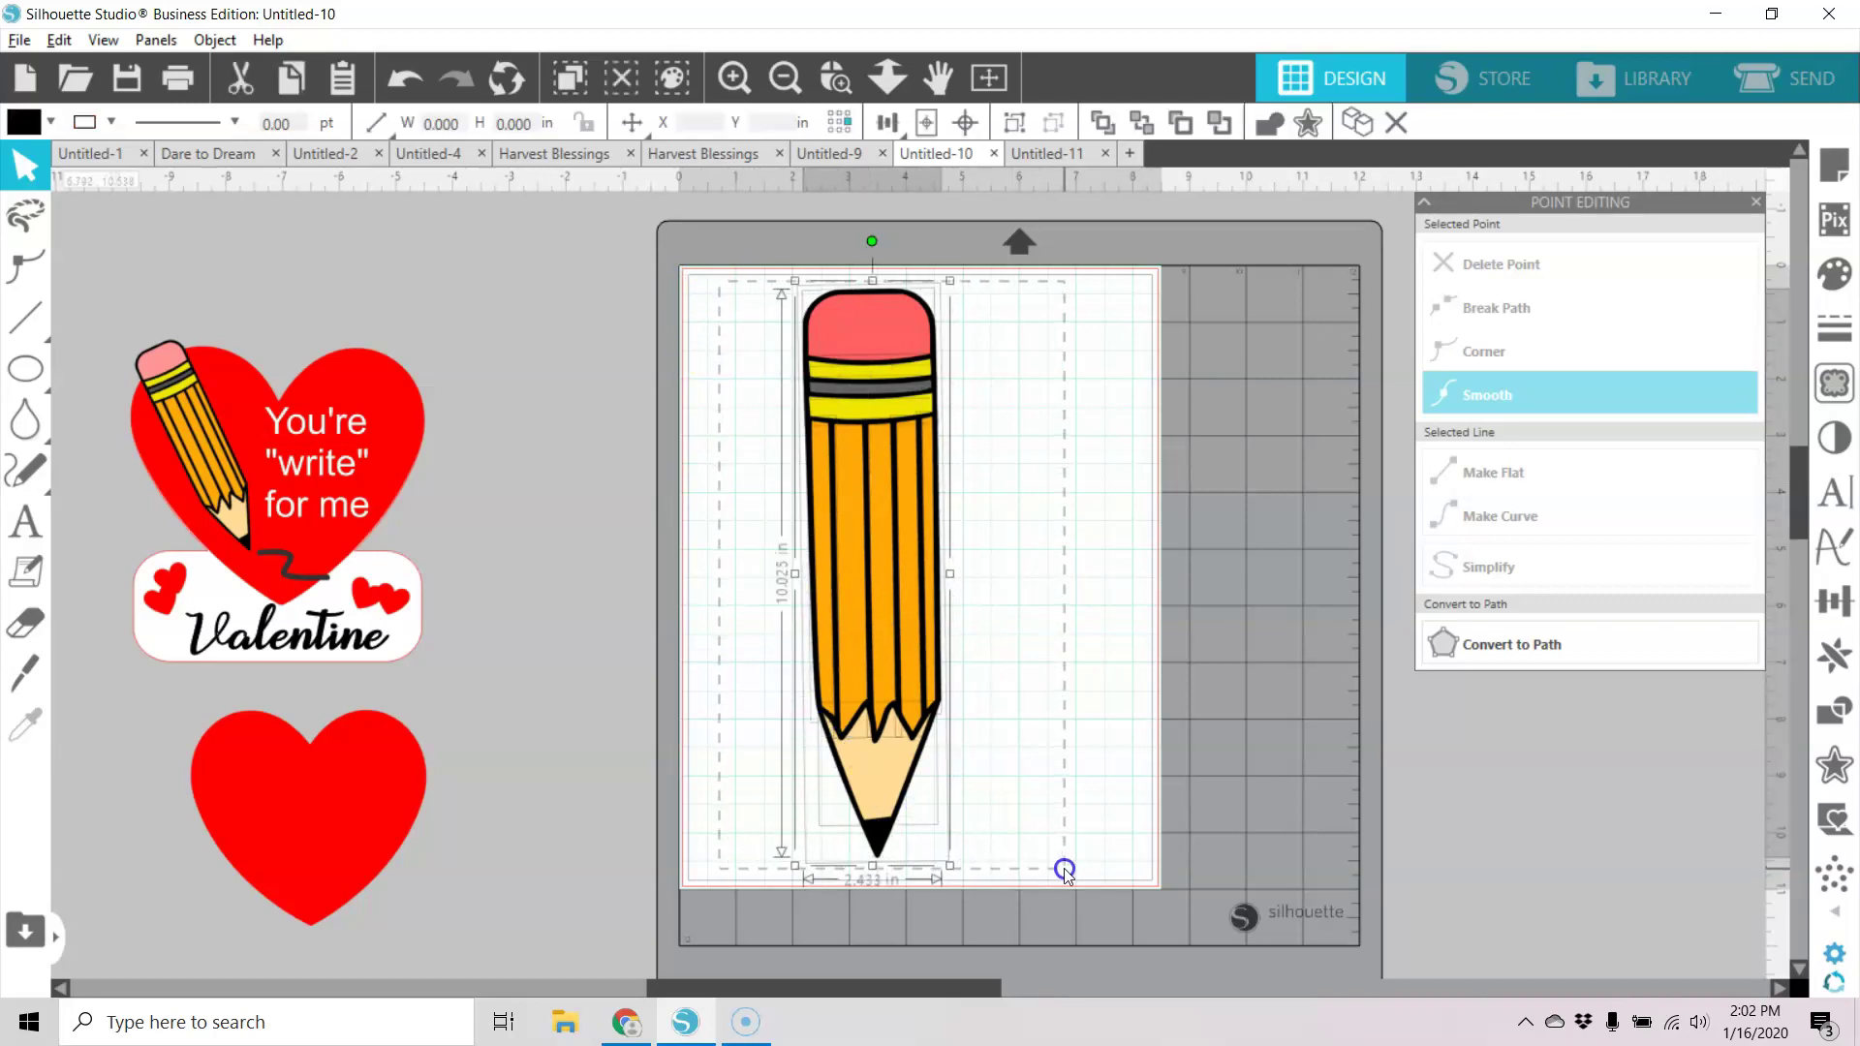
left_click(1014, 122)
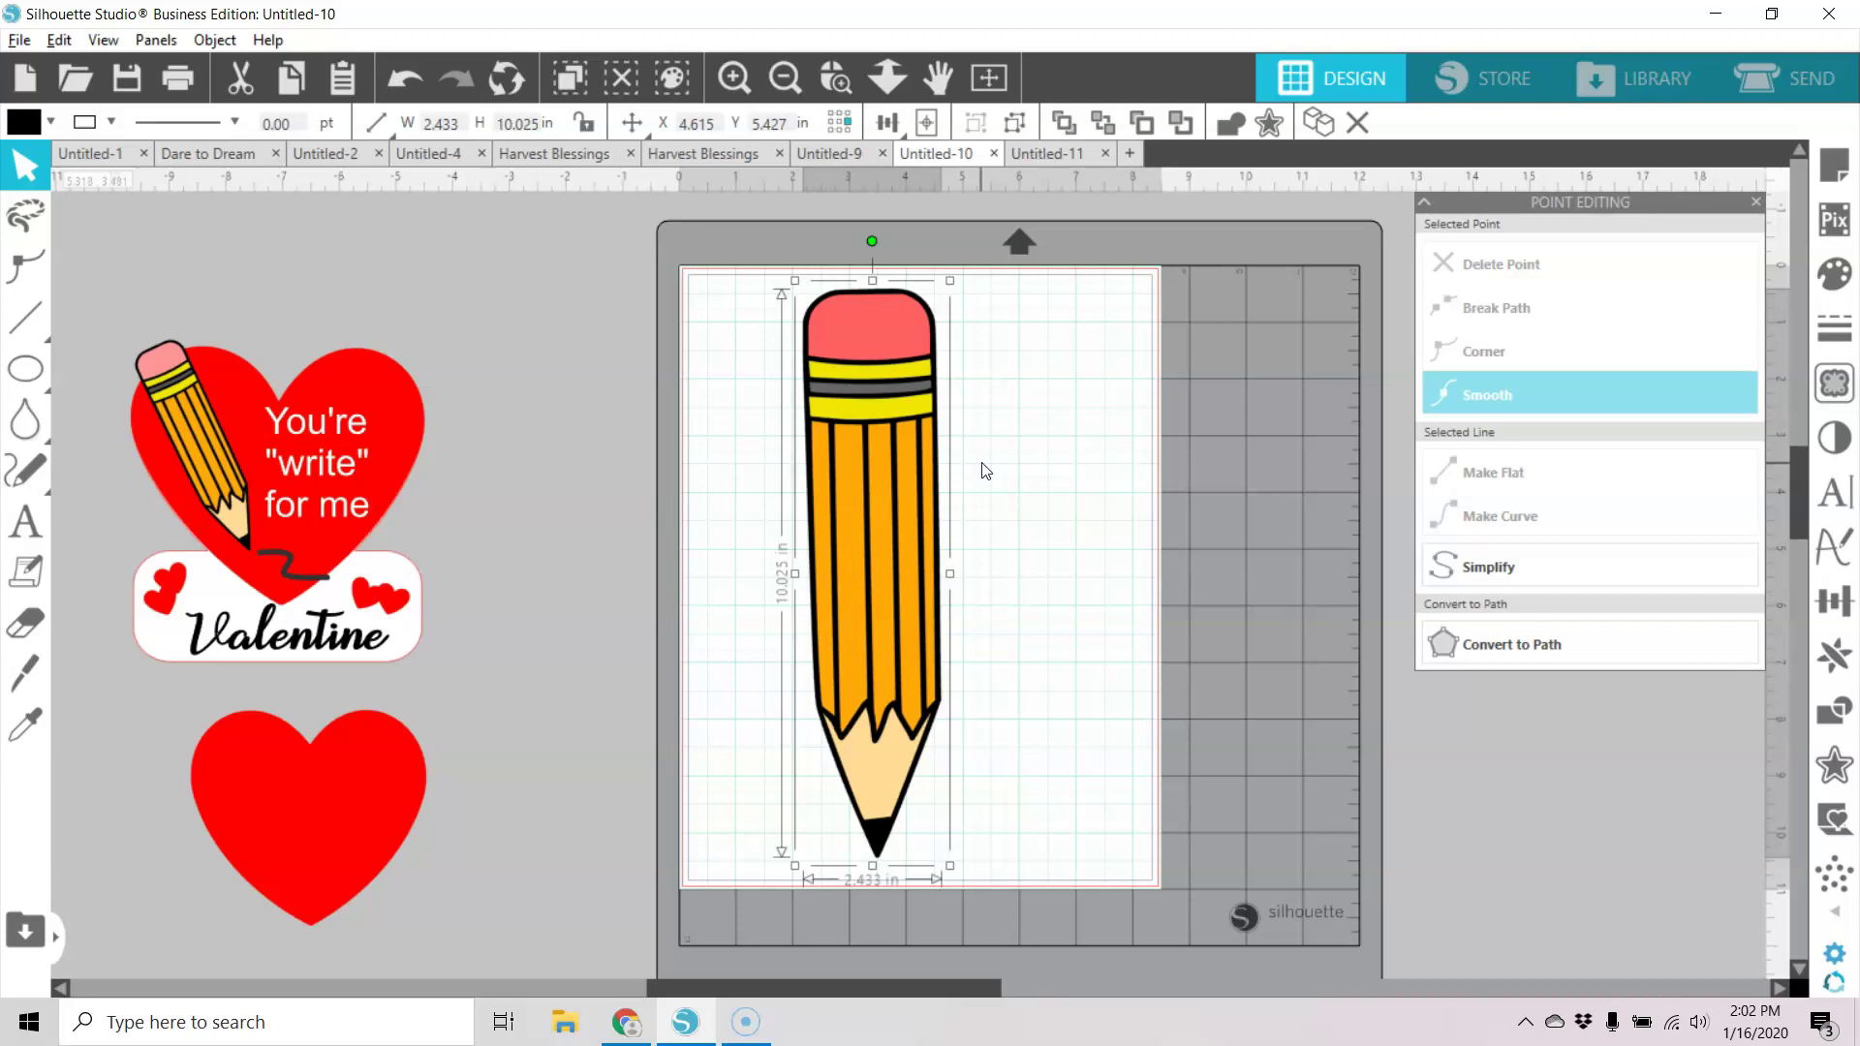
Make the pencil group a compound path, then undo it to restore the colours.
left_click(1010, 440)
left_click(900, 384)
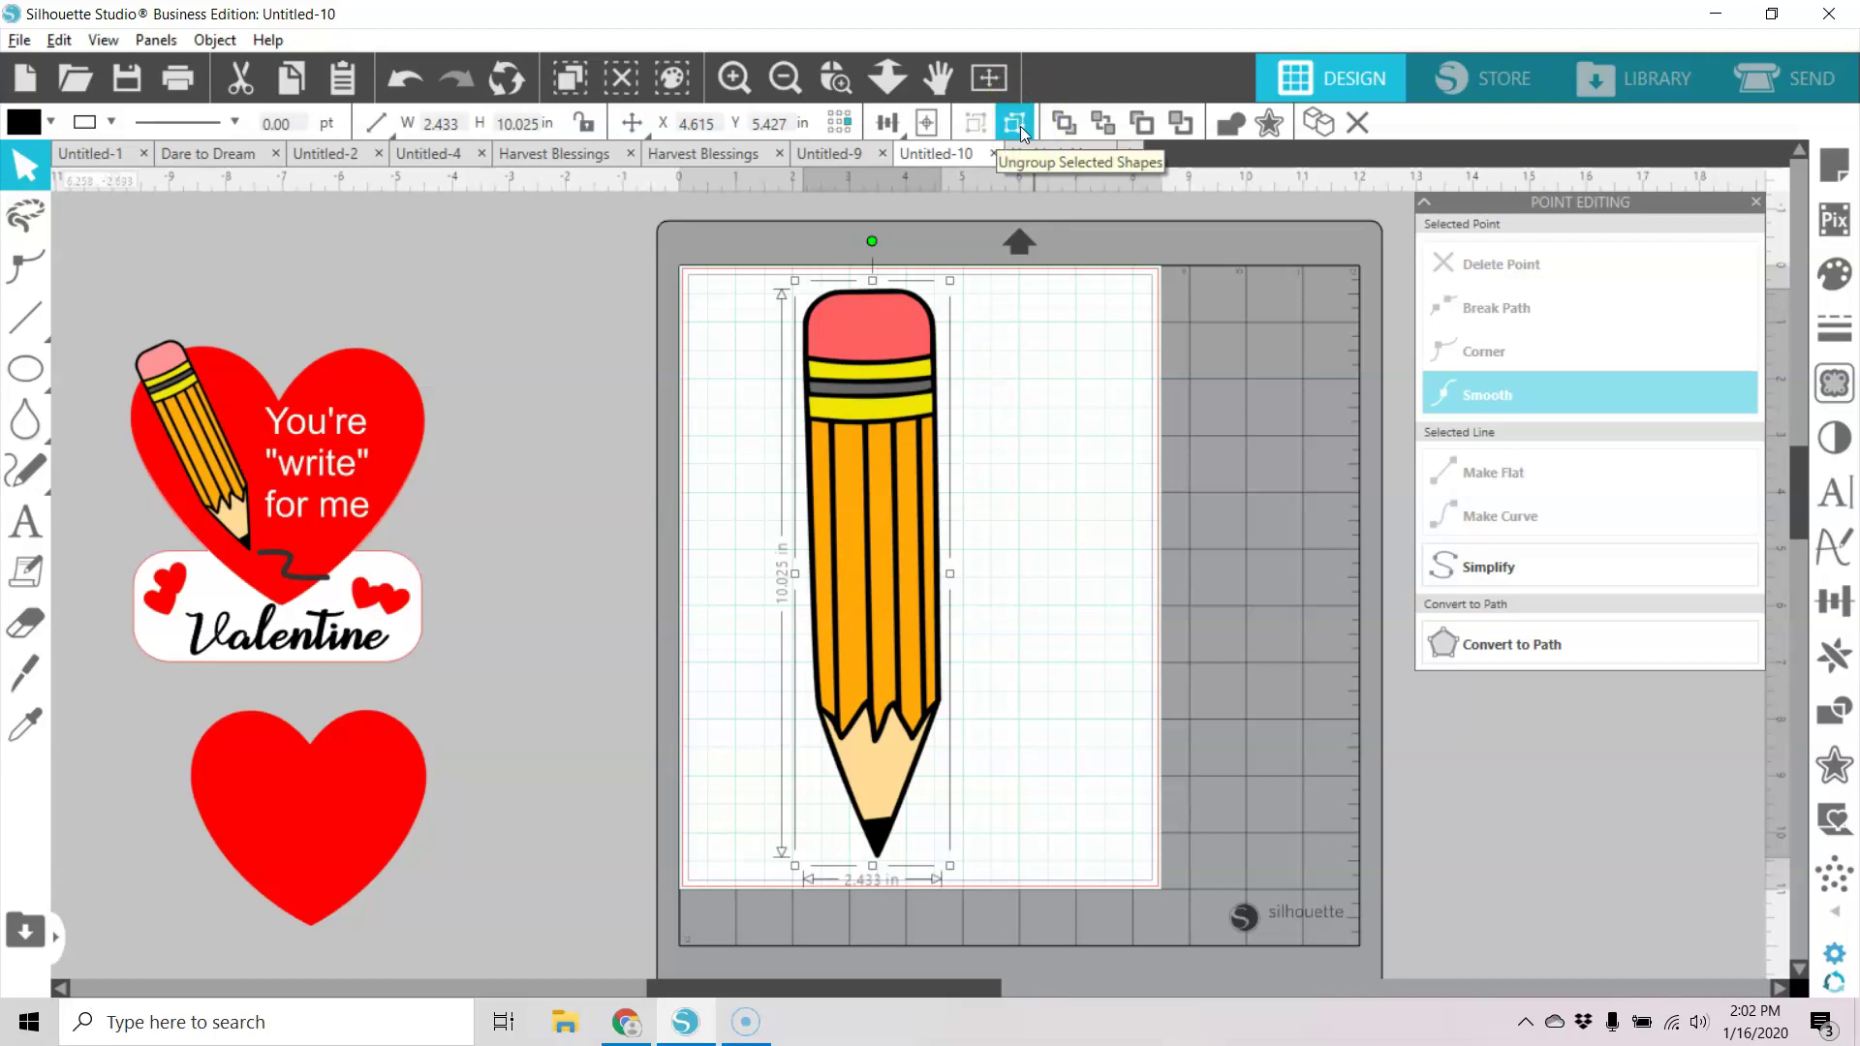
right_click(921, 331)
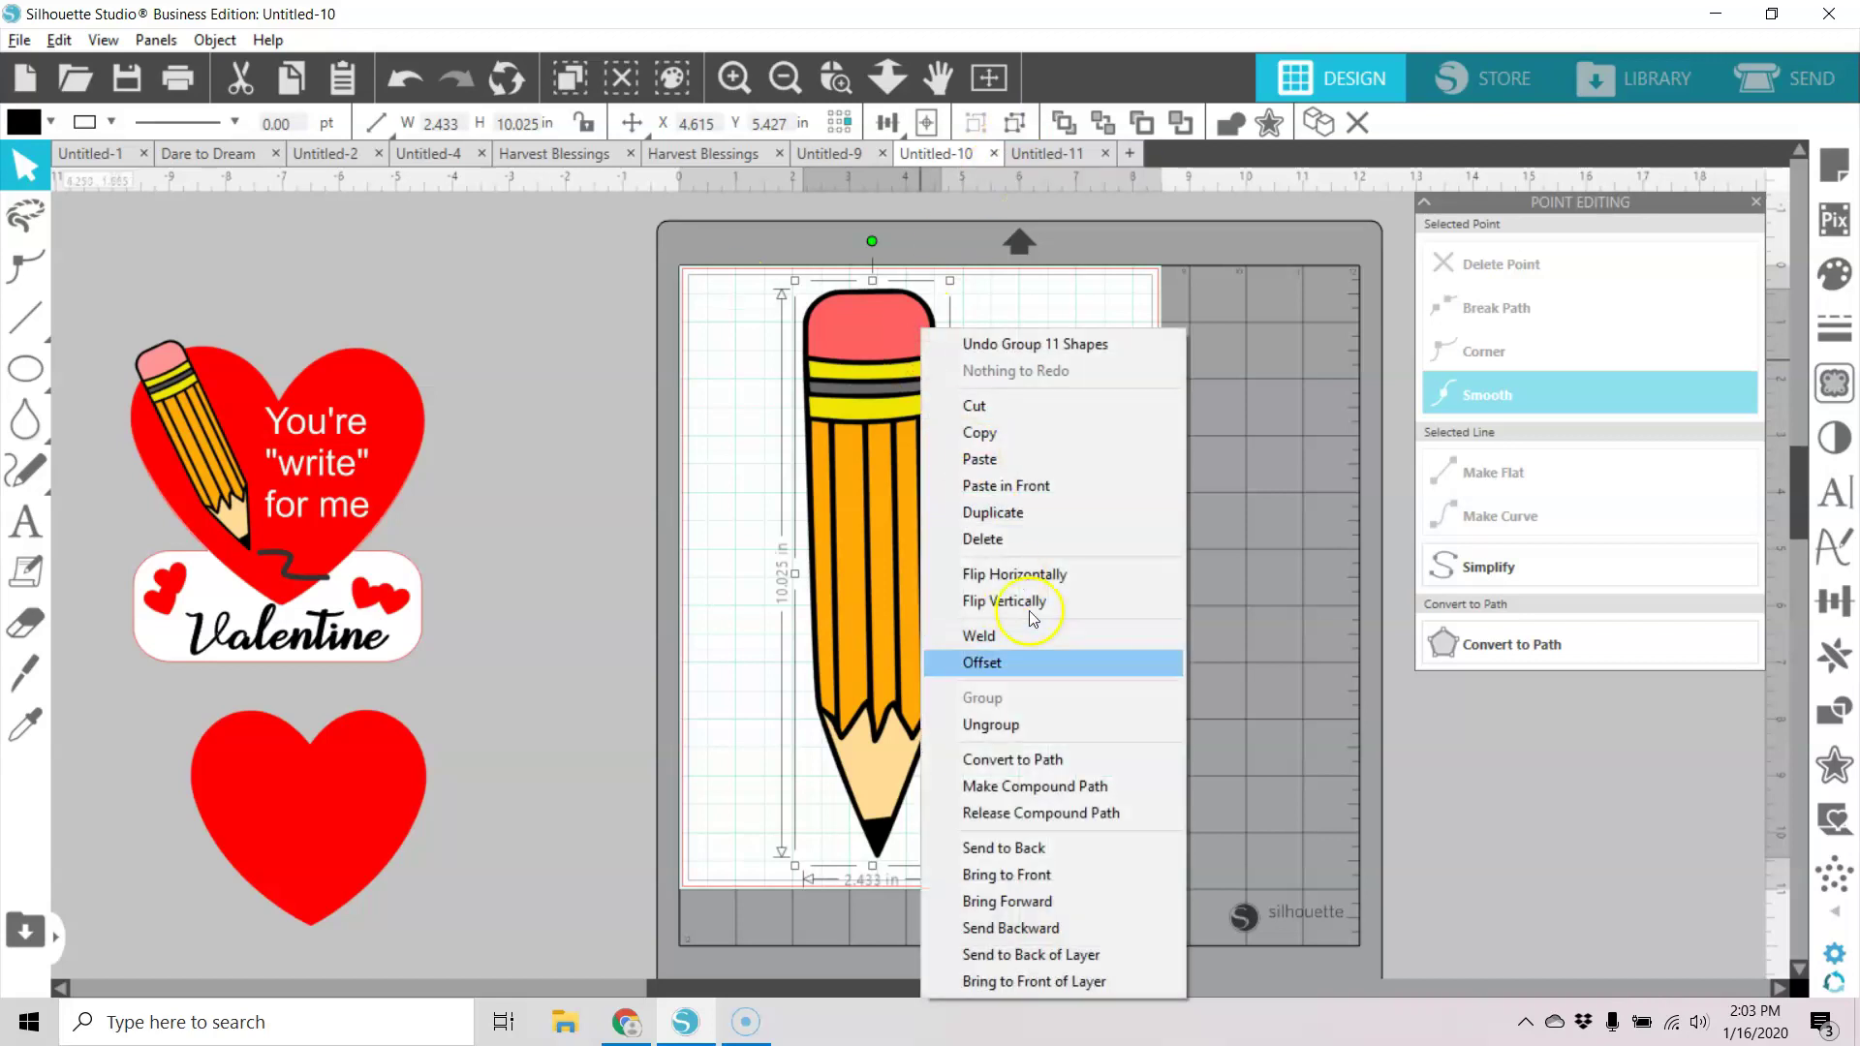
left_click(1072, 786)
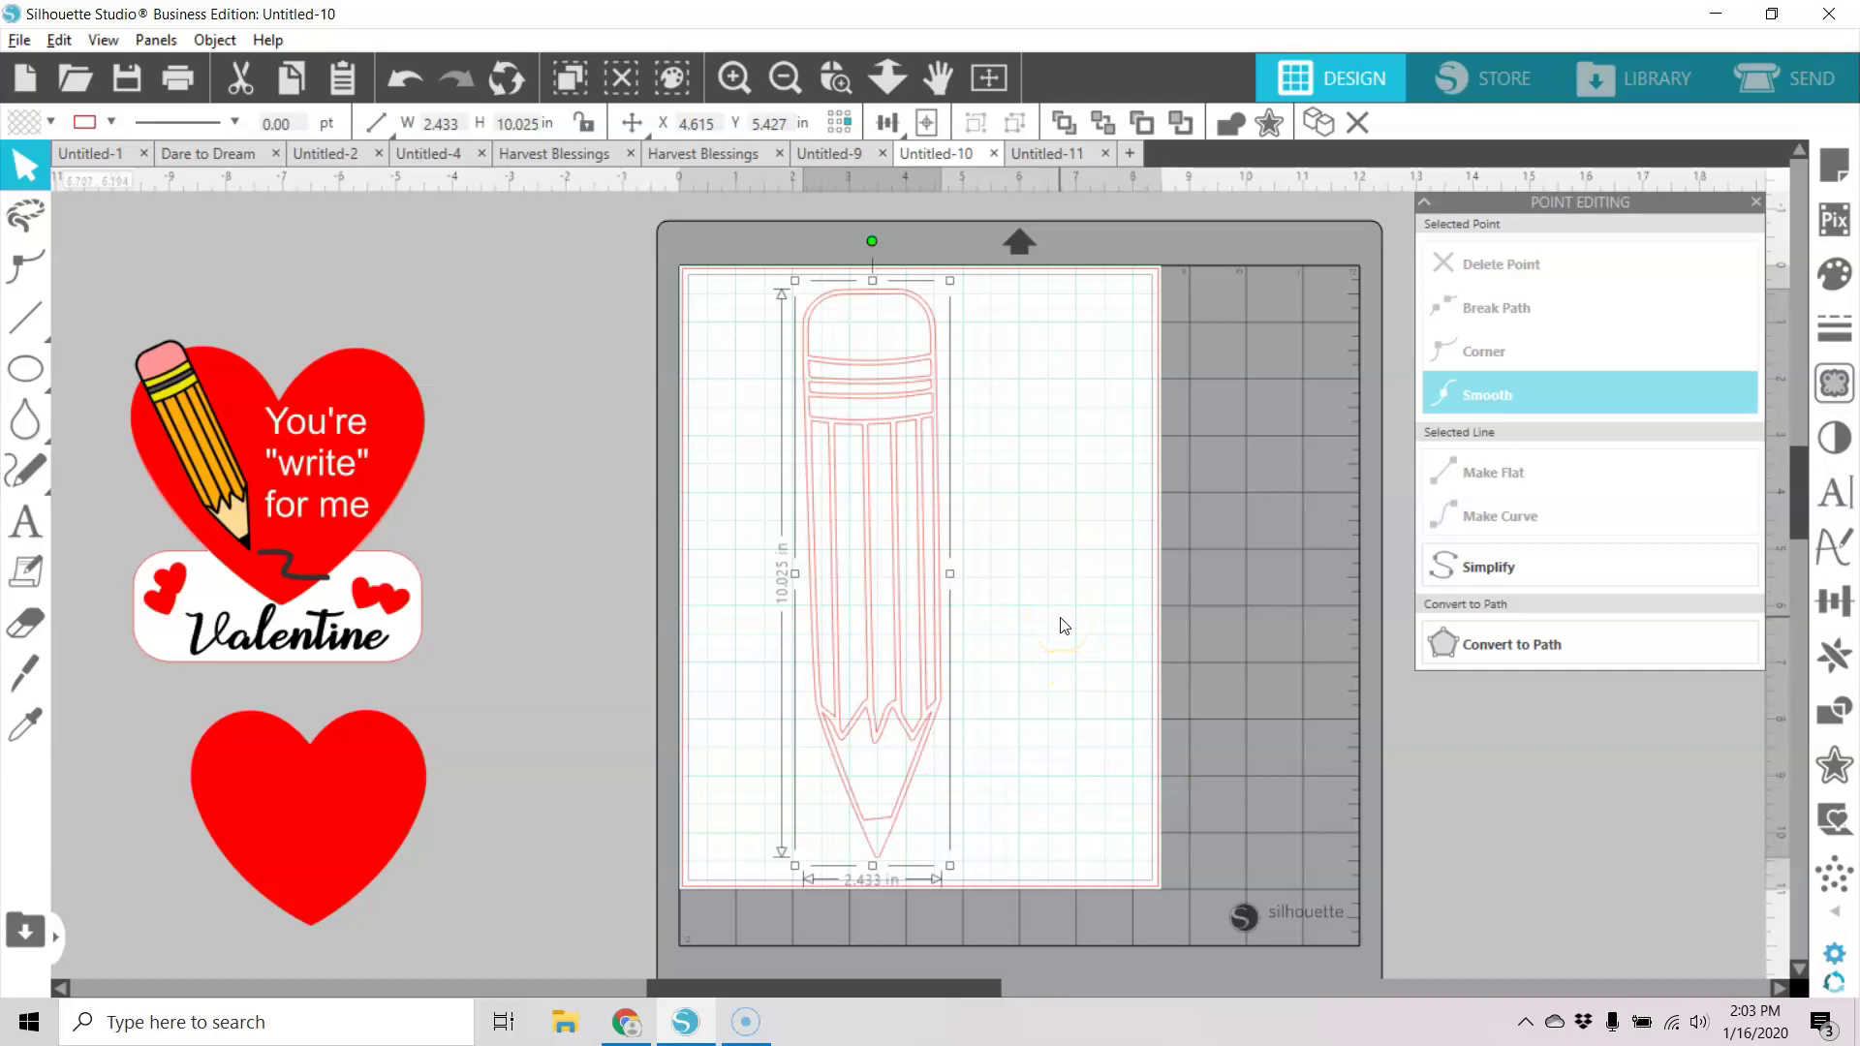
left_click(405, 77)
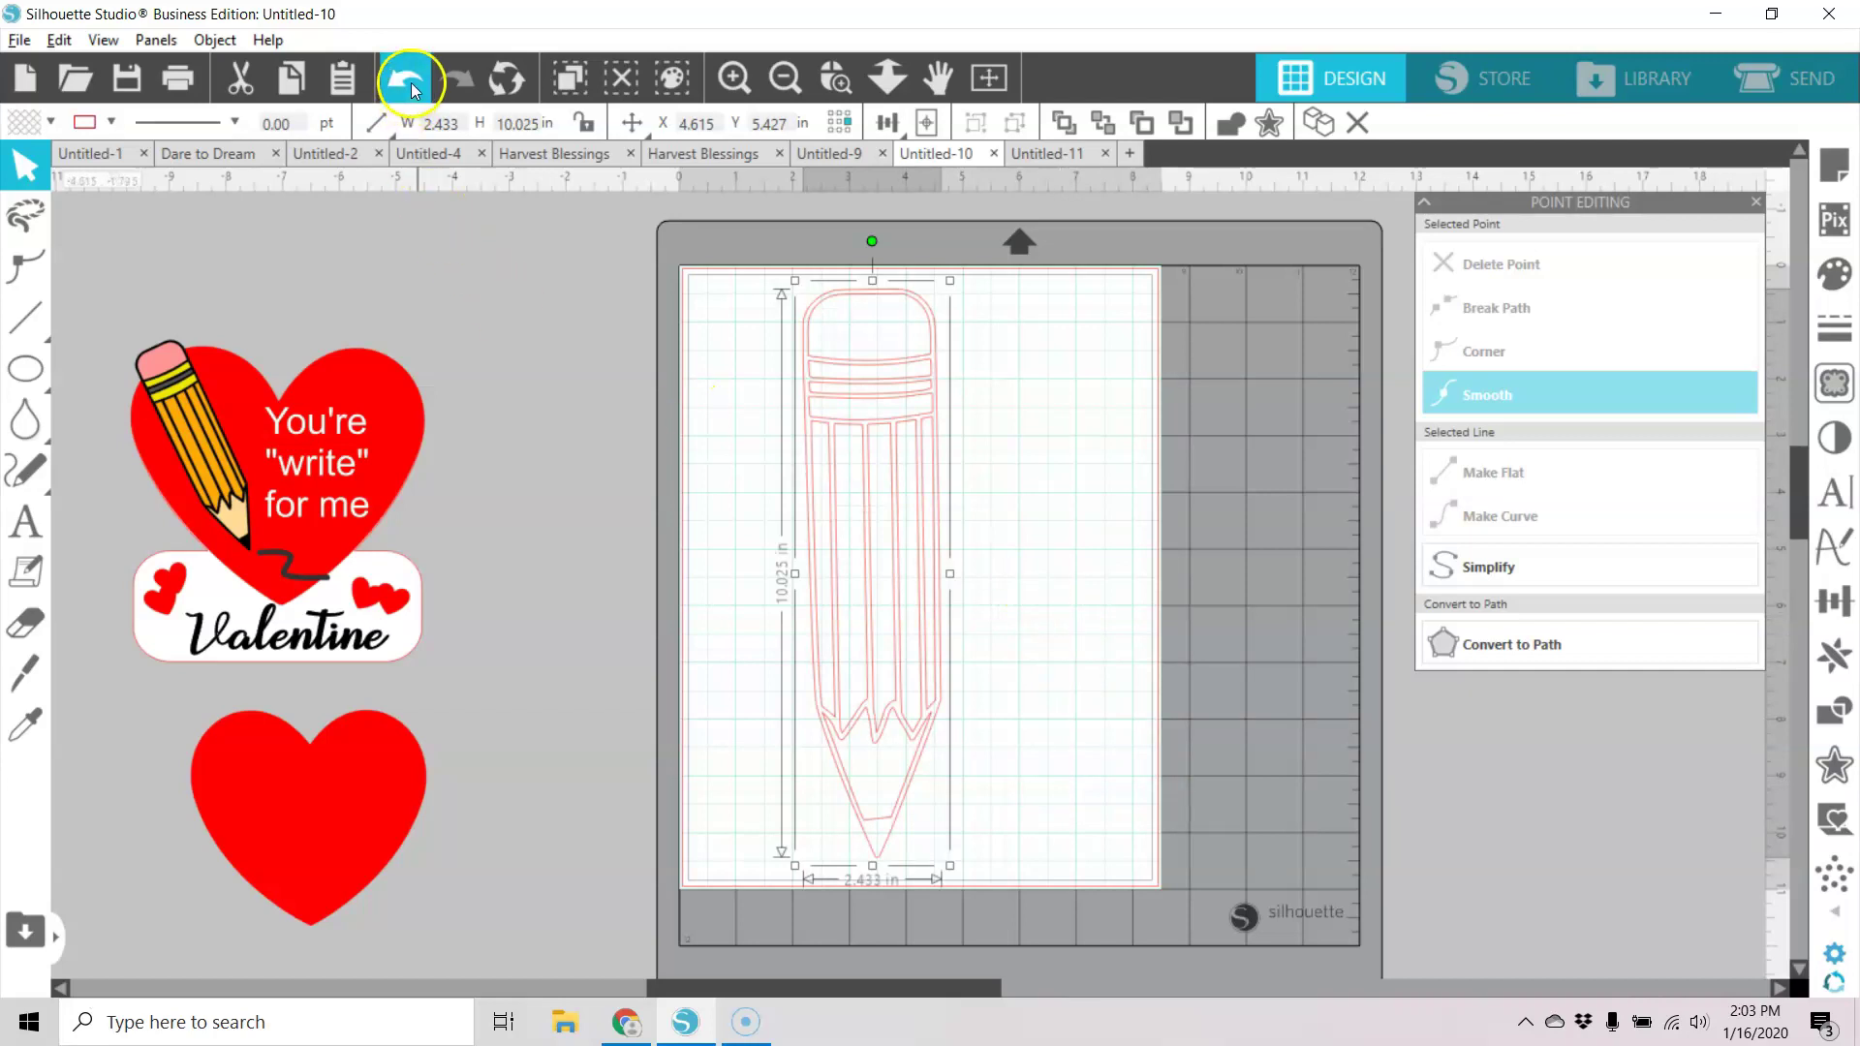
left_click(1059, 490)
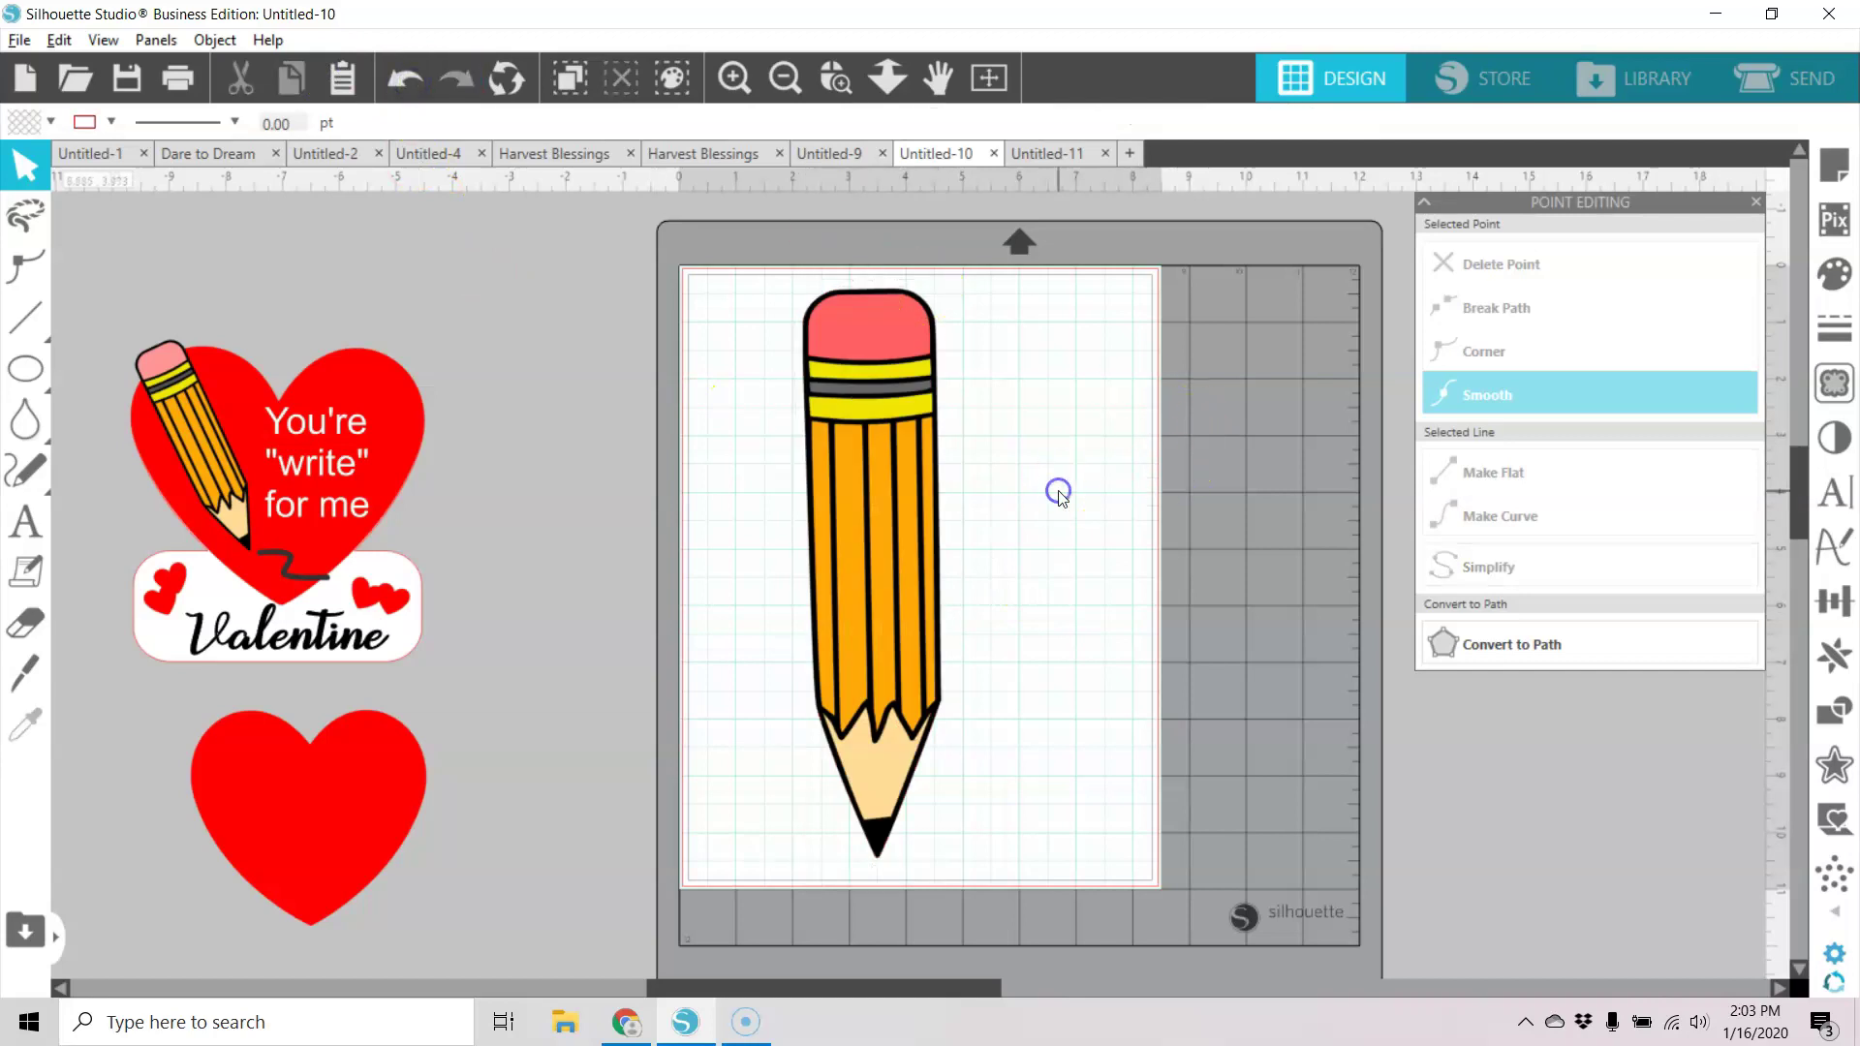
Reselect every part of the coloured pencil and group them into one object.
left_click(830, 854)
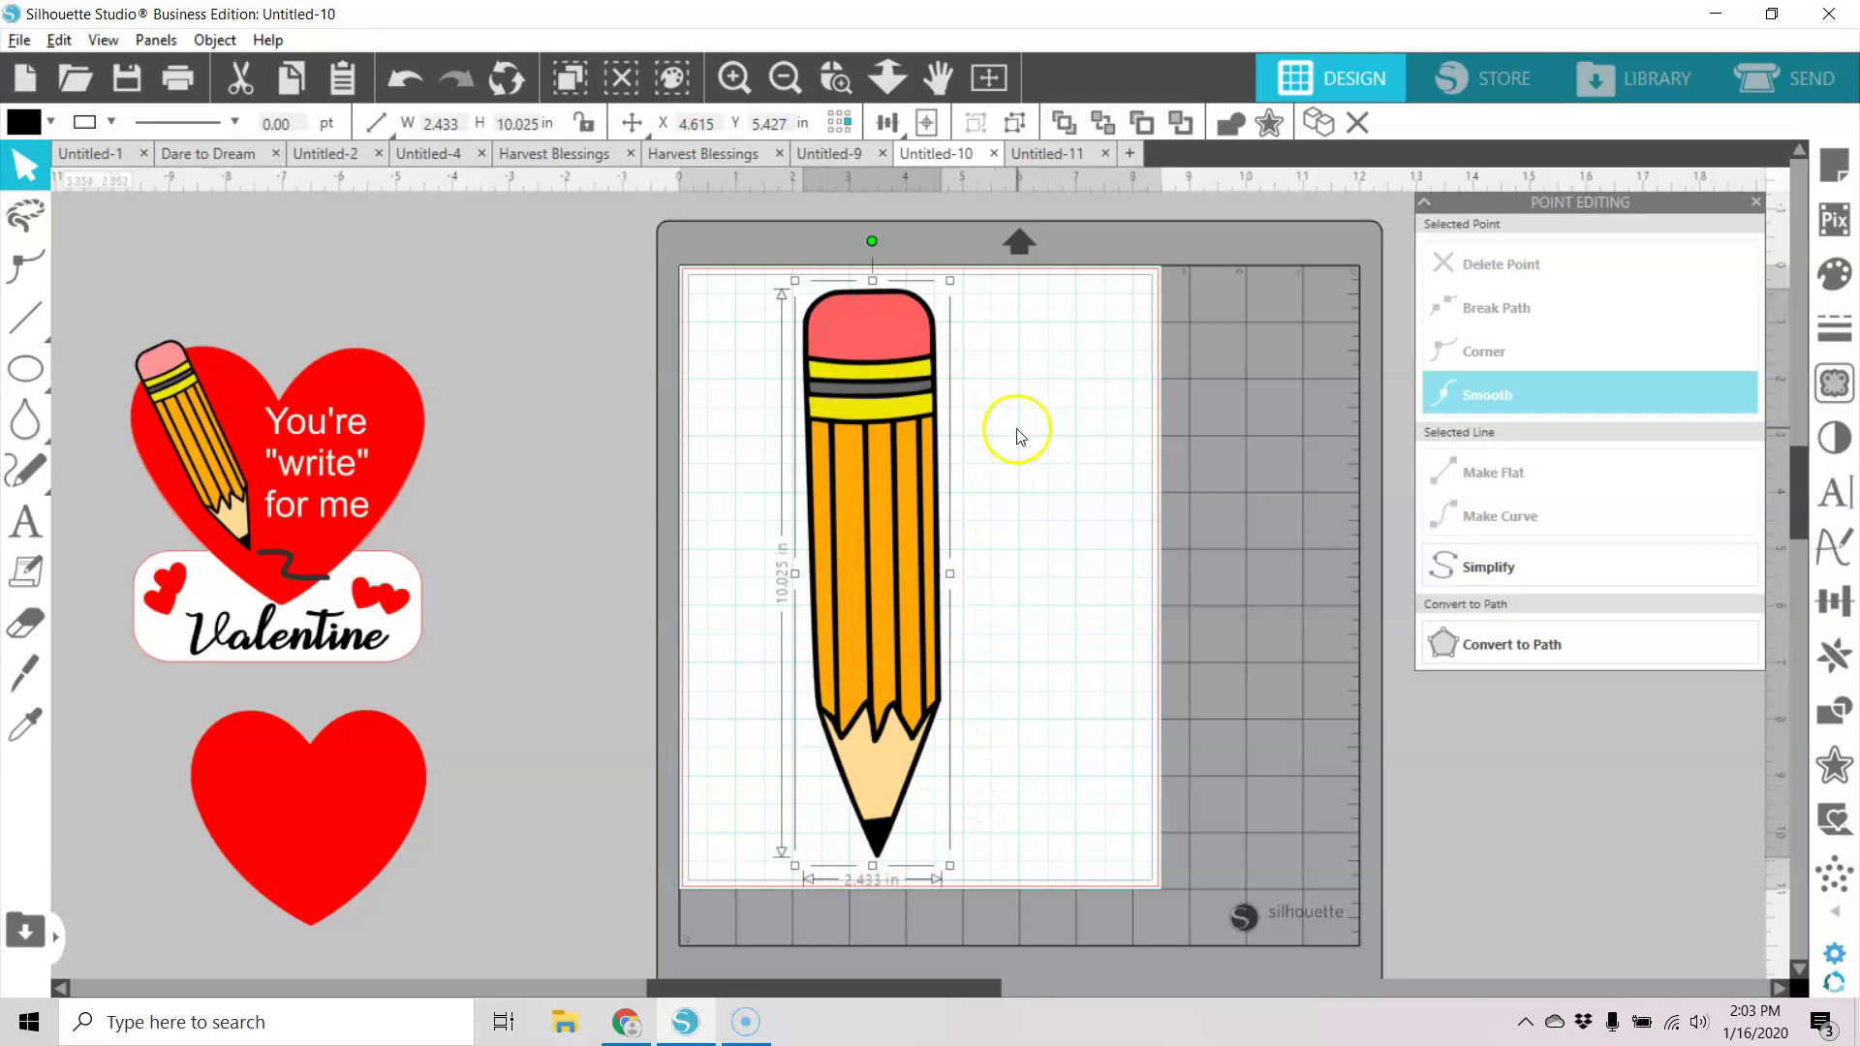
left_click(1014, 123)
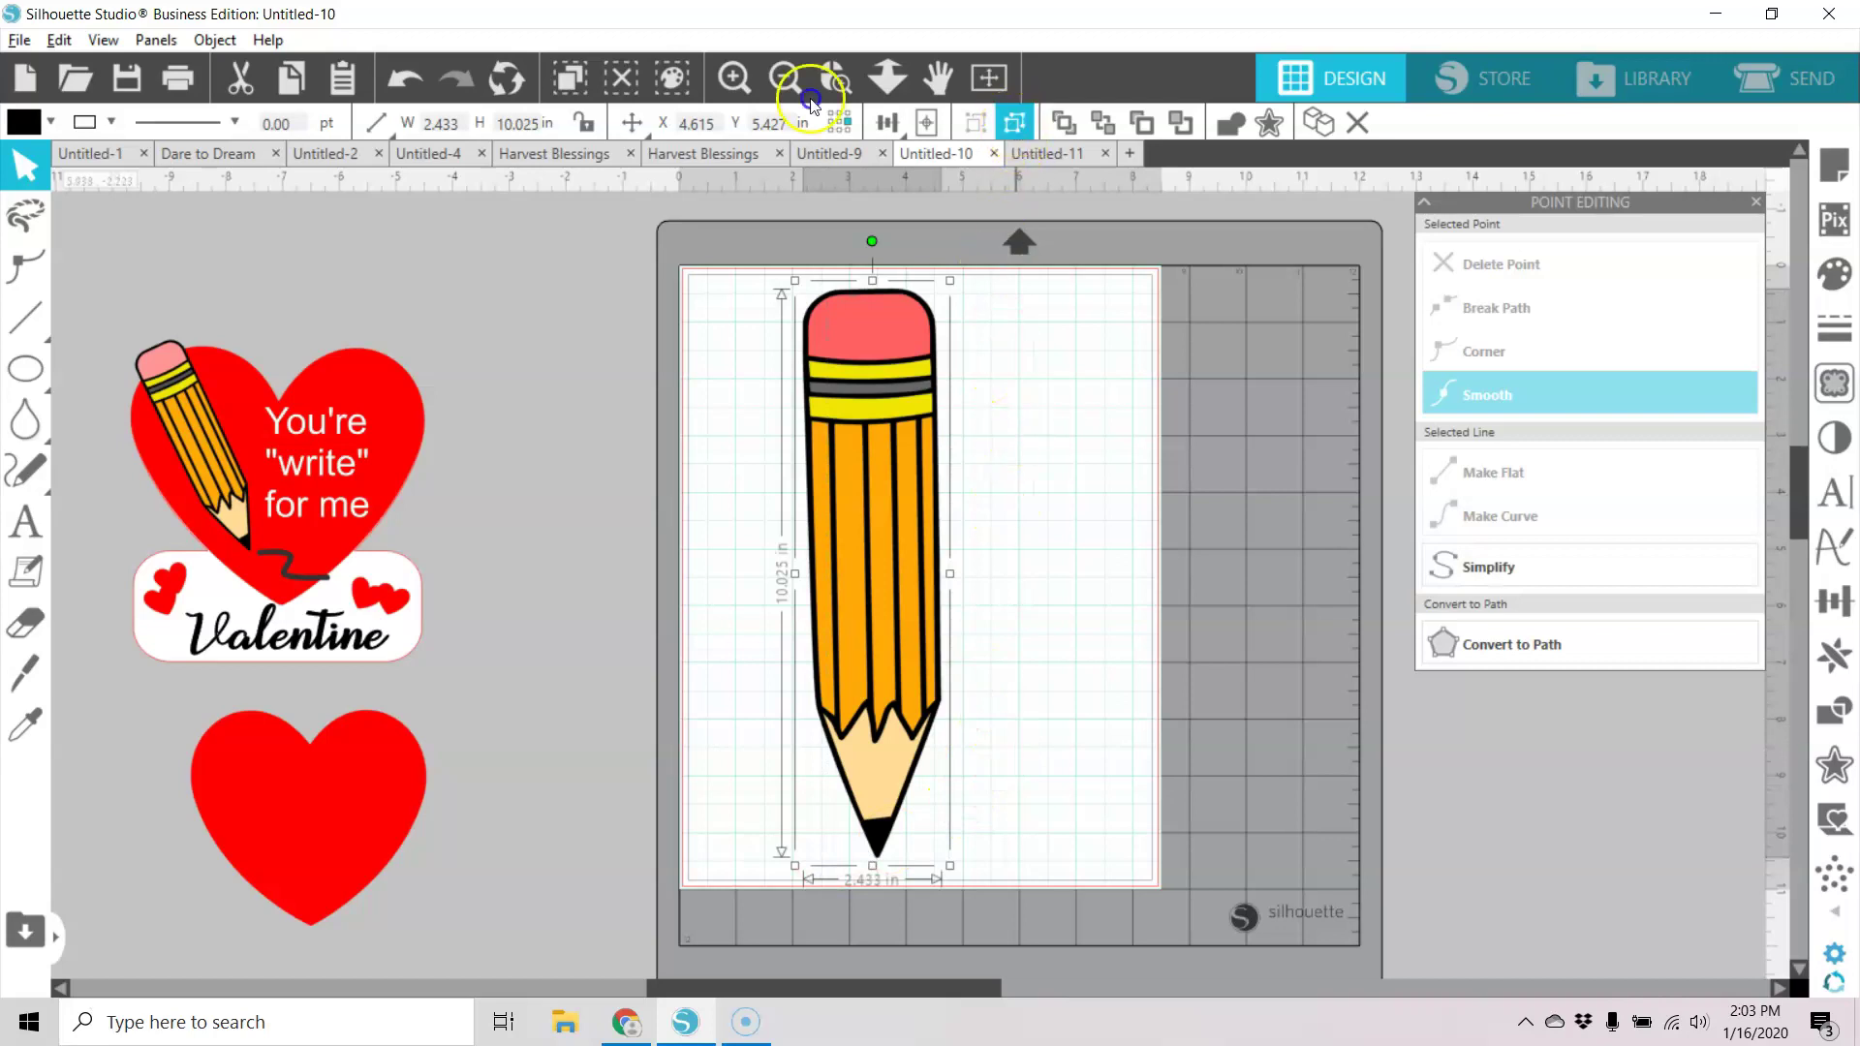
left_click(1087, 616)
left_click_drag(876, 846, 953, 850)
left_click(1054, 865)
left_click(405, 77)
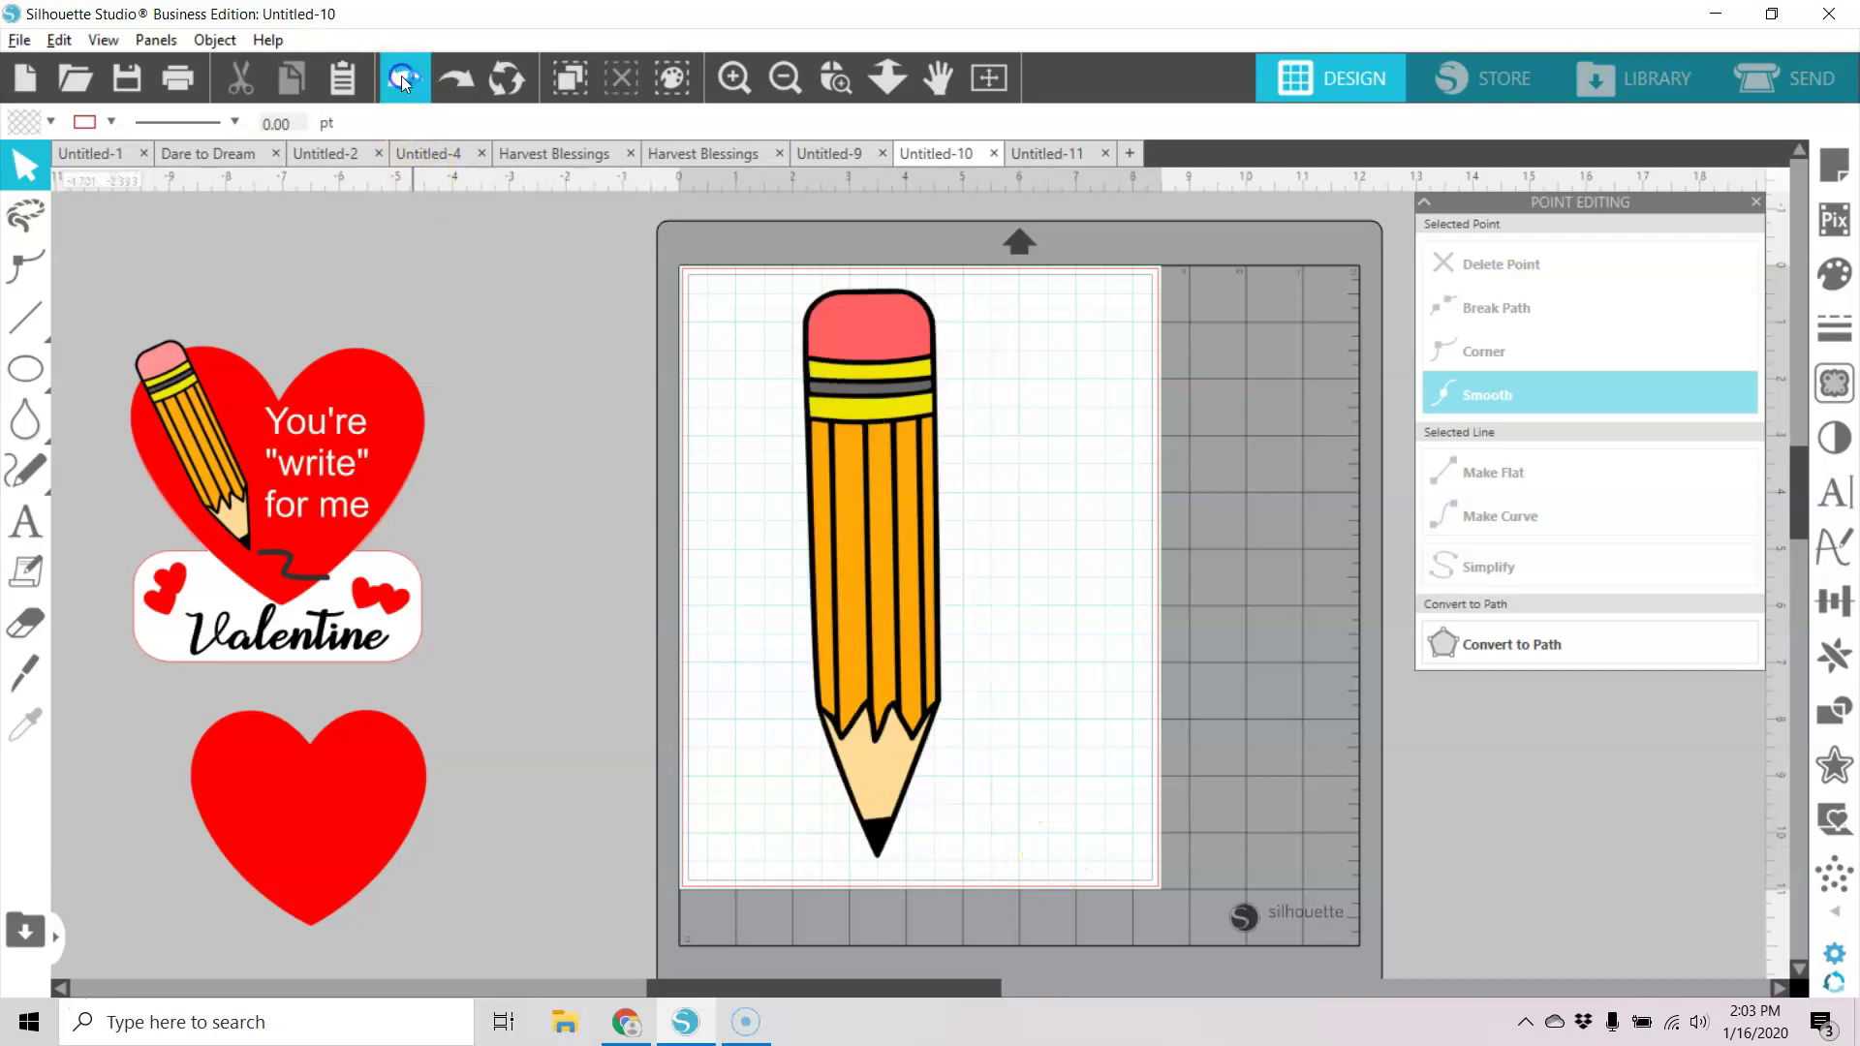
left_click_drag(963, 315, 782, 884)
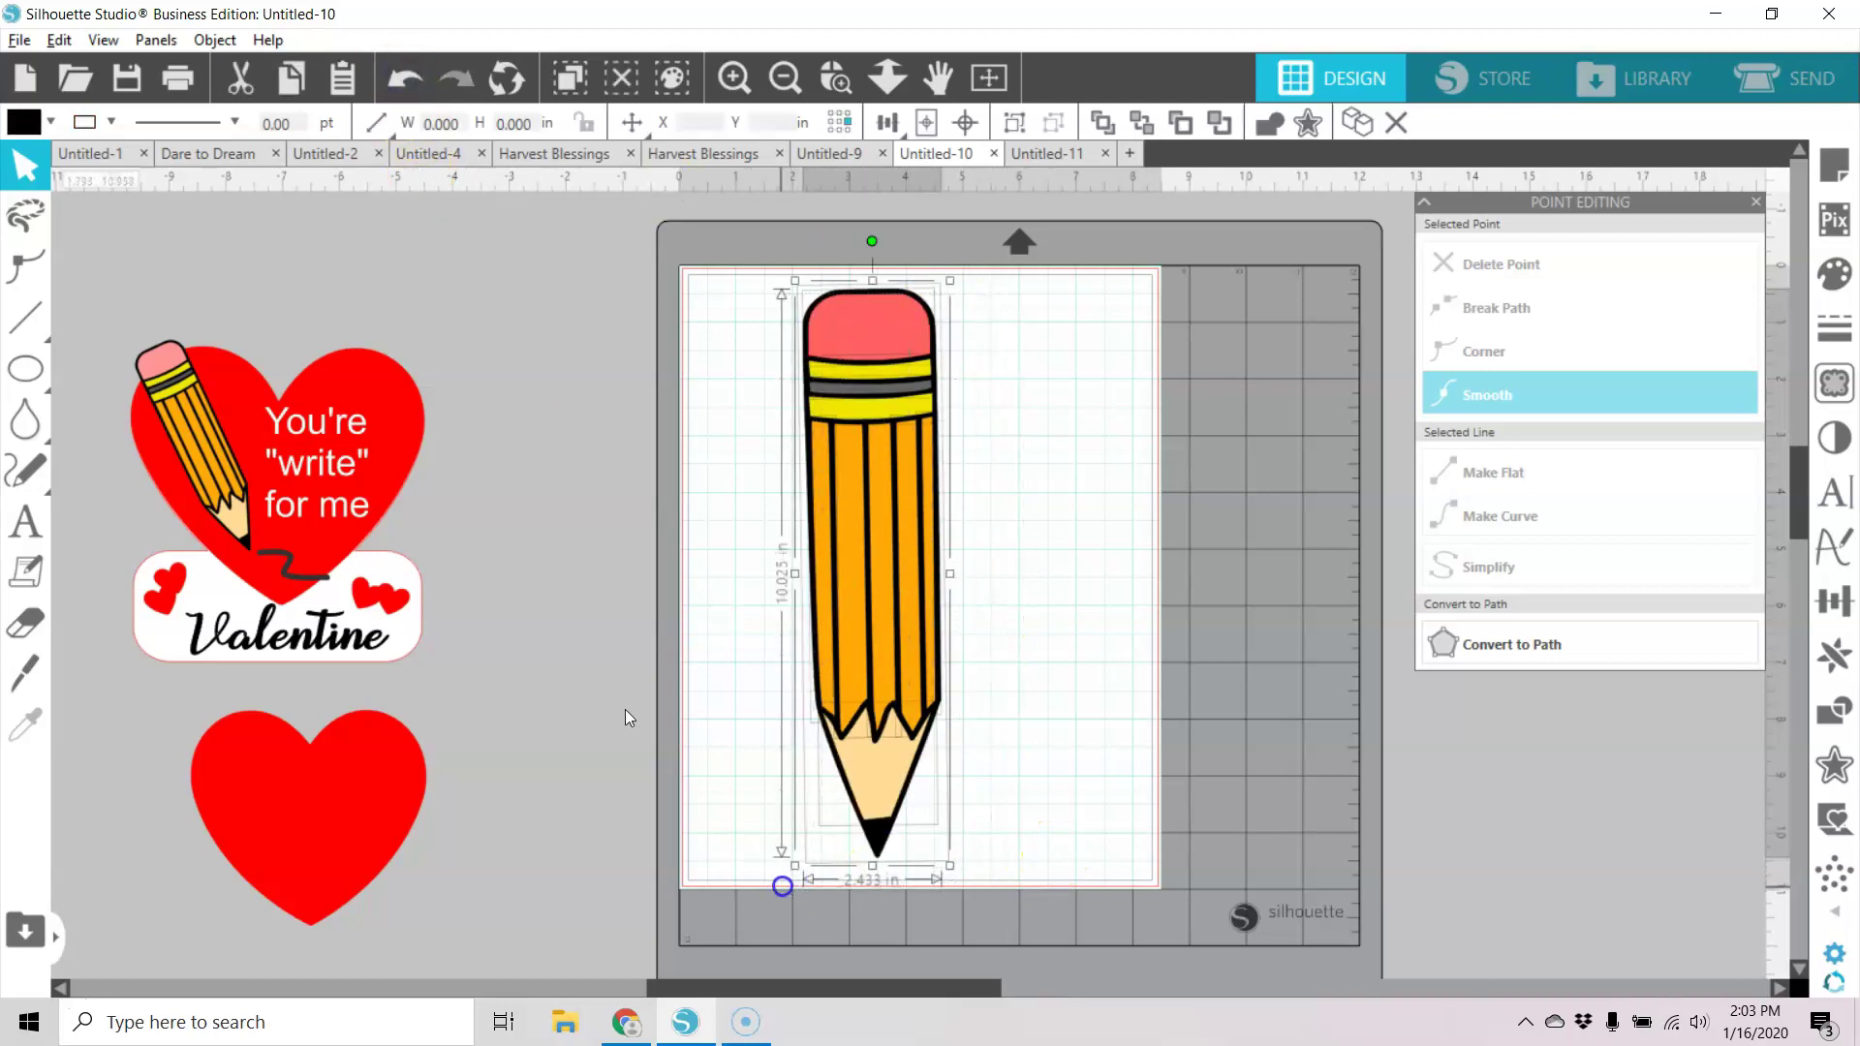
left_click(1012, 122)
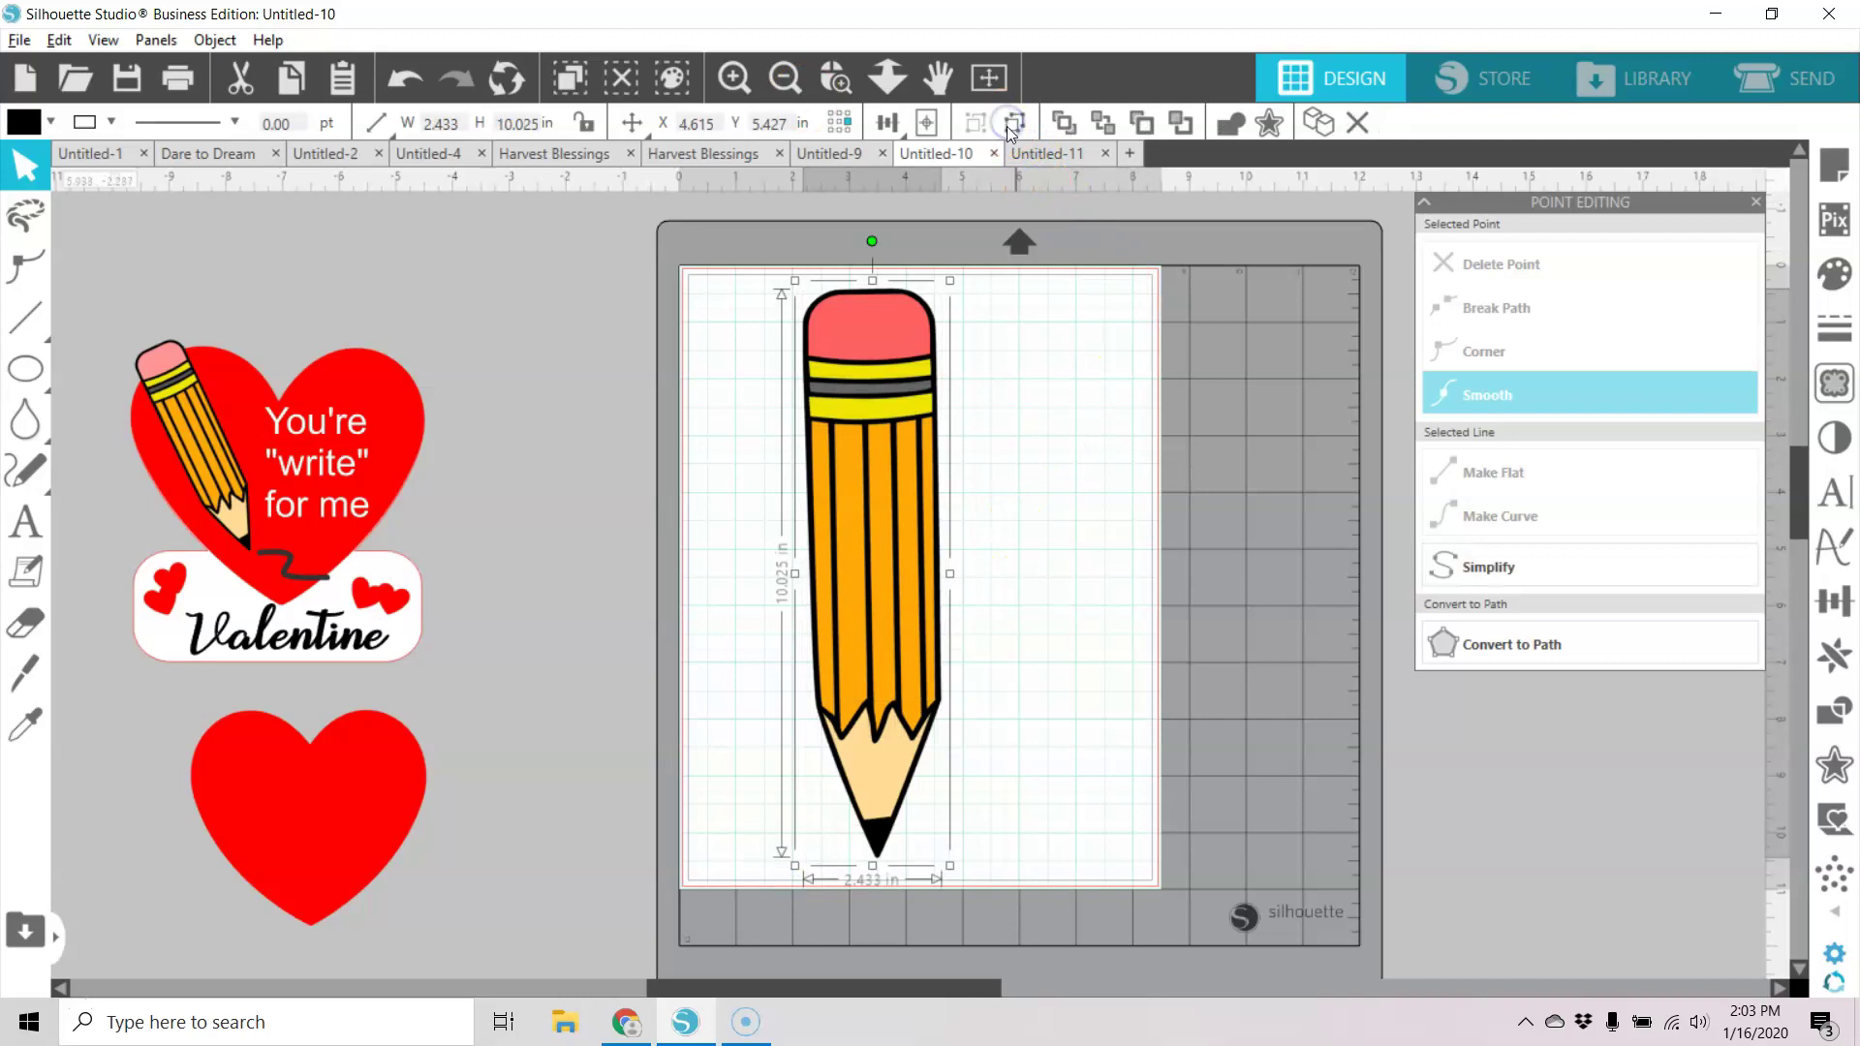
Move the pencil off the mat, place the red heart on it, and enlarge it to 5.530 × 5.068 in.
left_click_drag(870, 519, 542, 479)
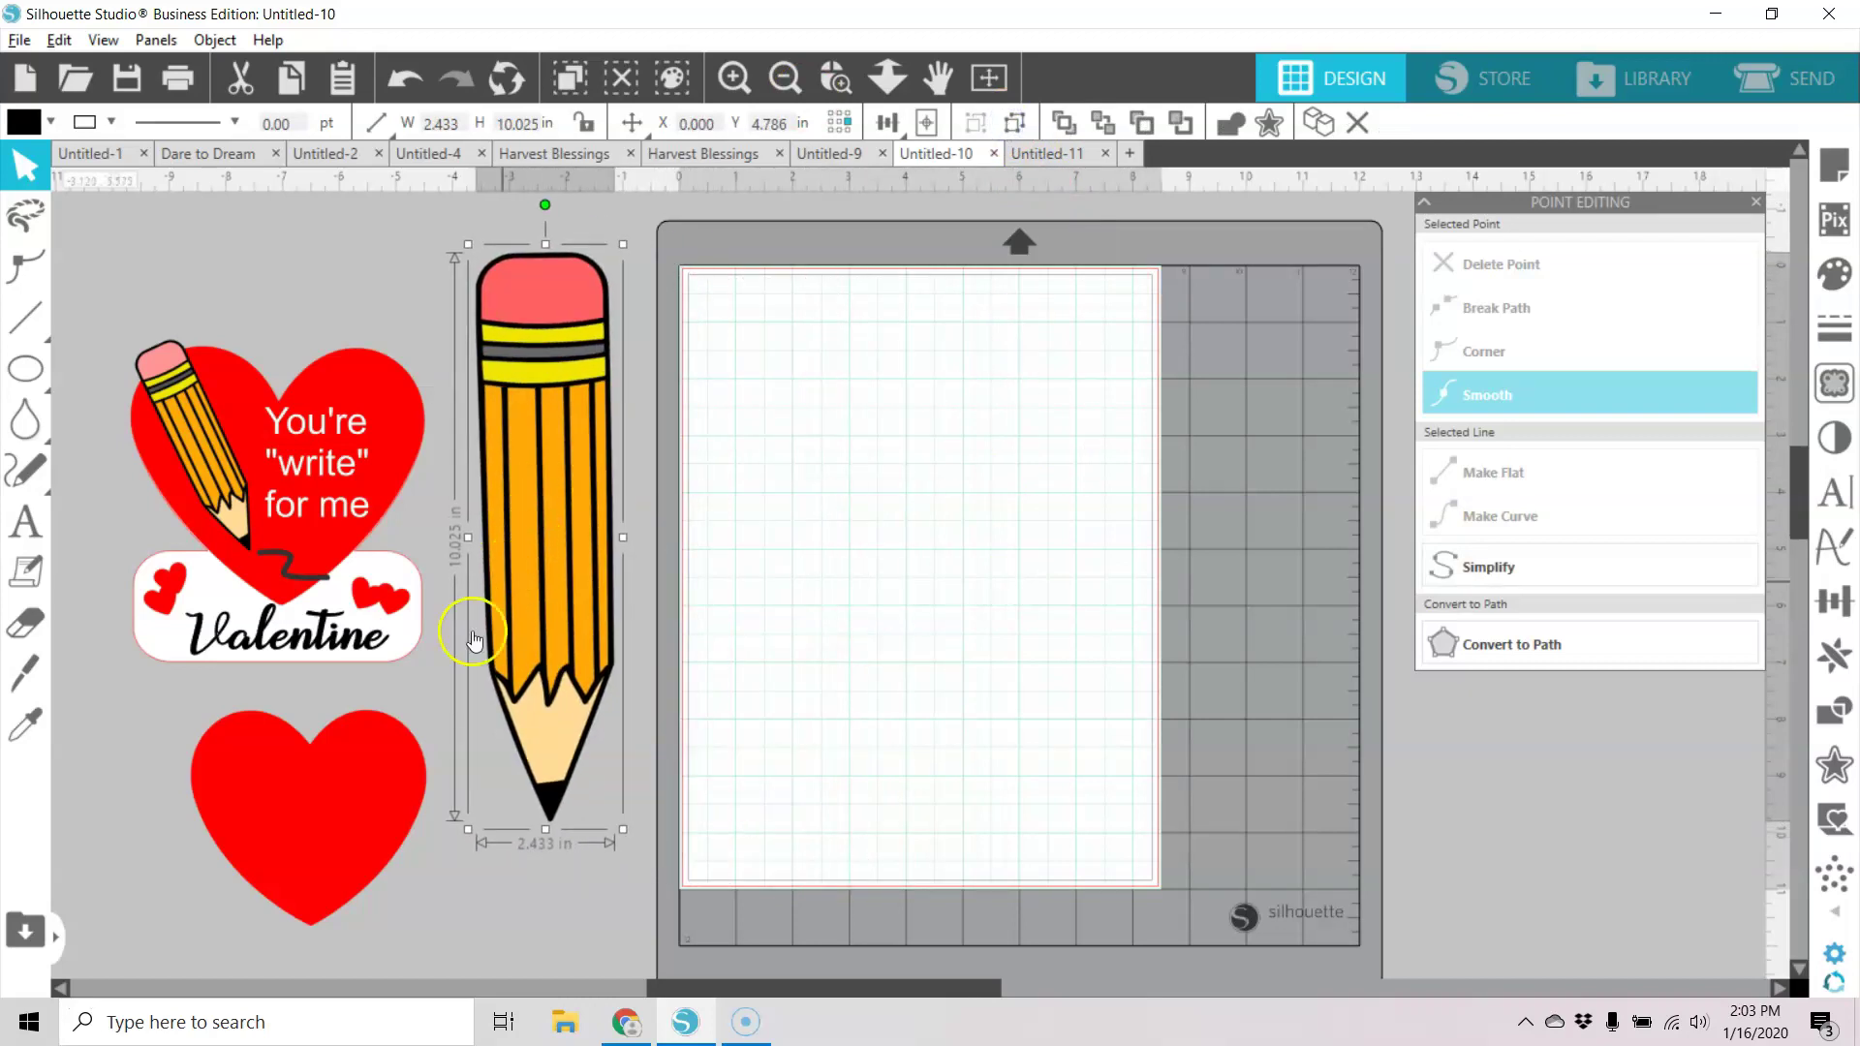
left_click(371, 745)
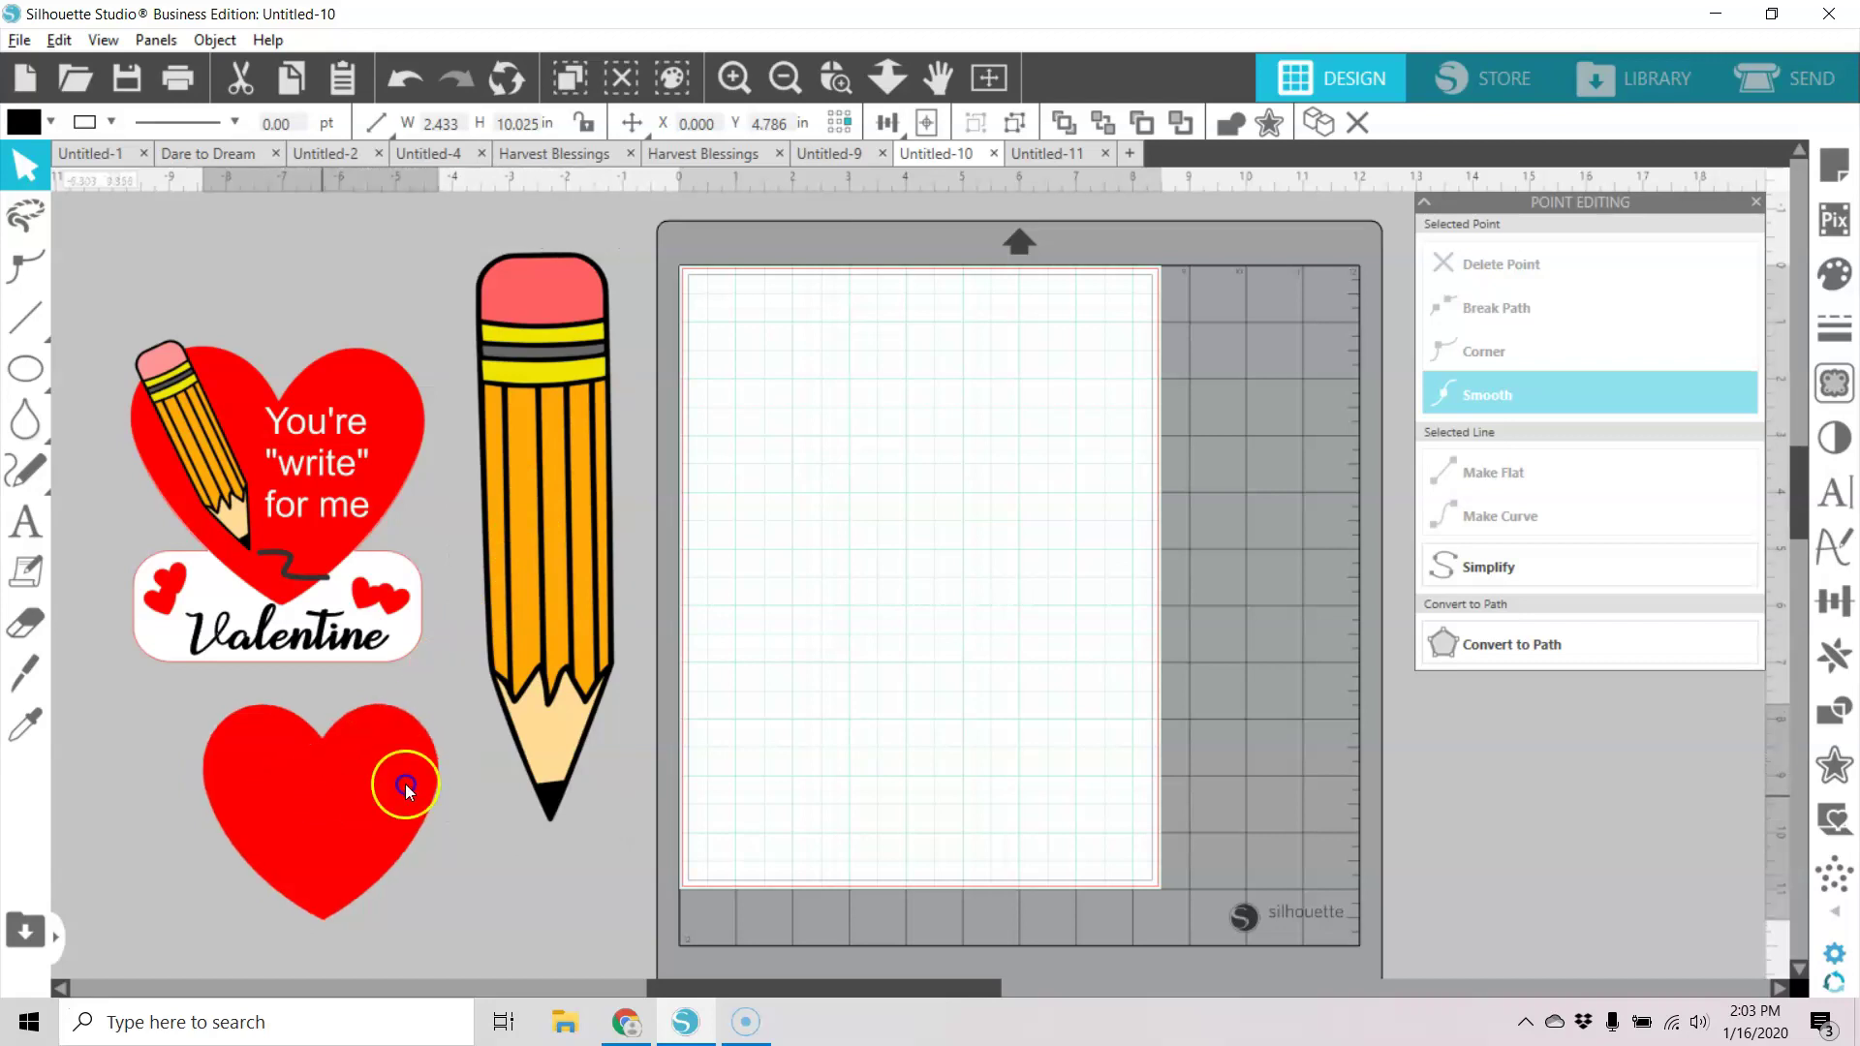
mouse_move(397, 781)
left_mouse_down()
mouse_move(881, 482)
mouse_move(921, 405)
left_mouse_up()
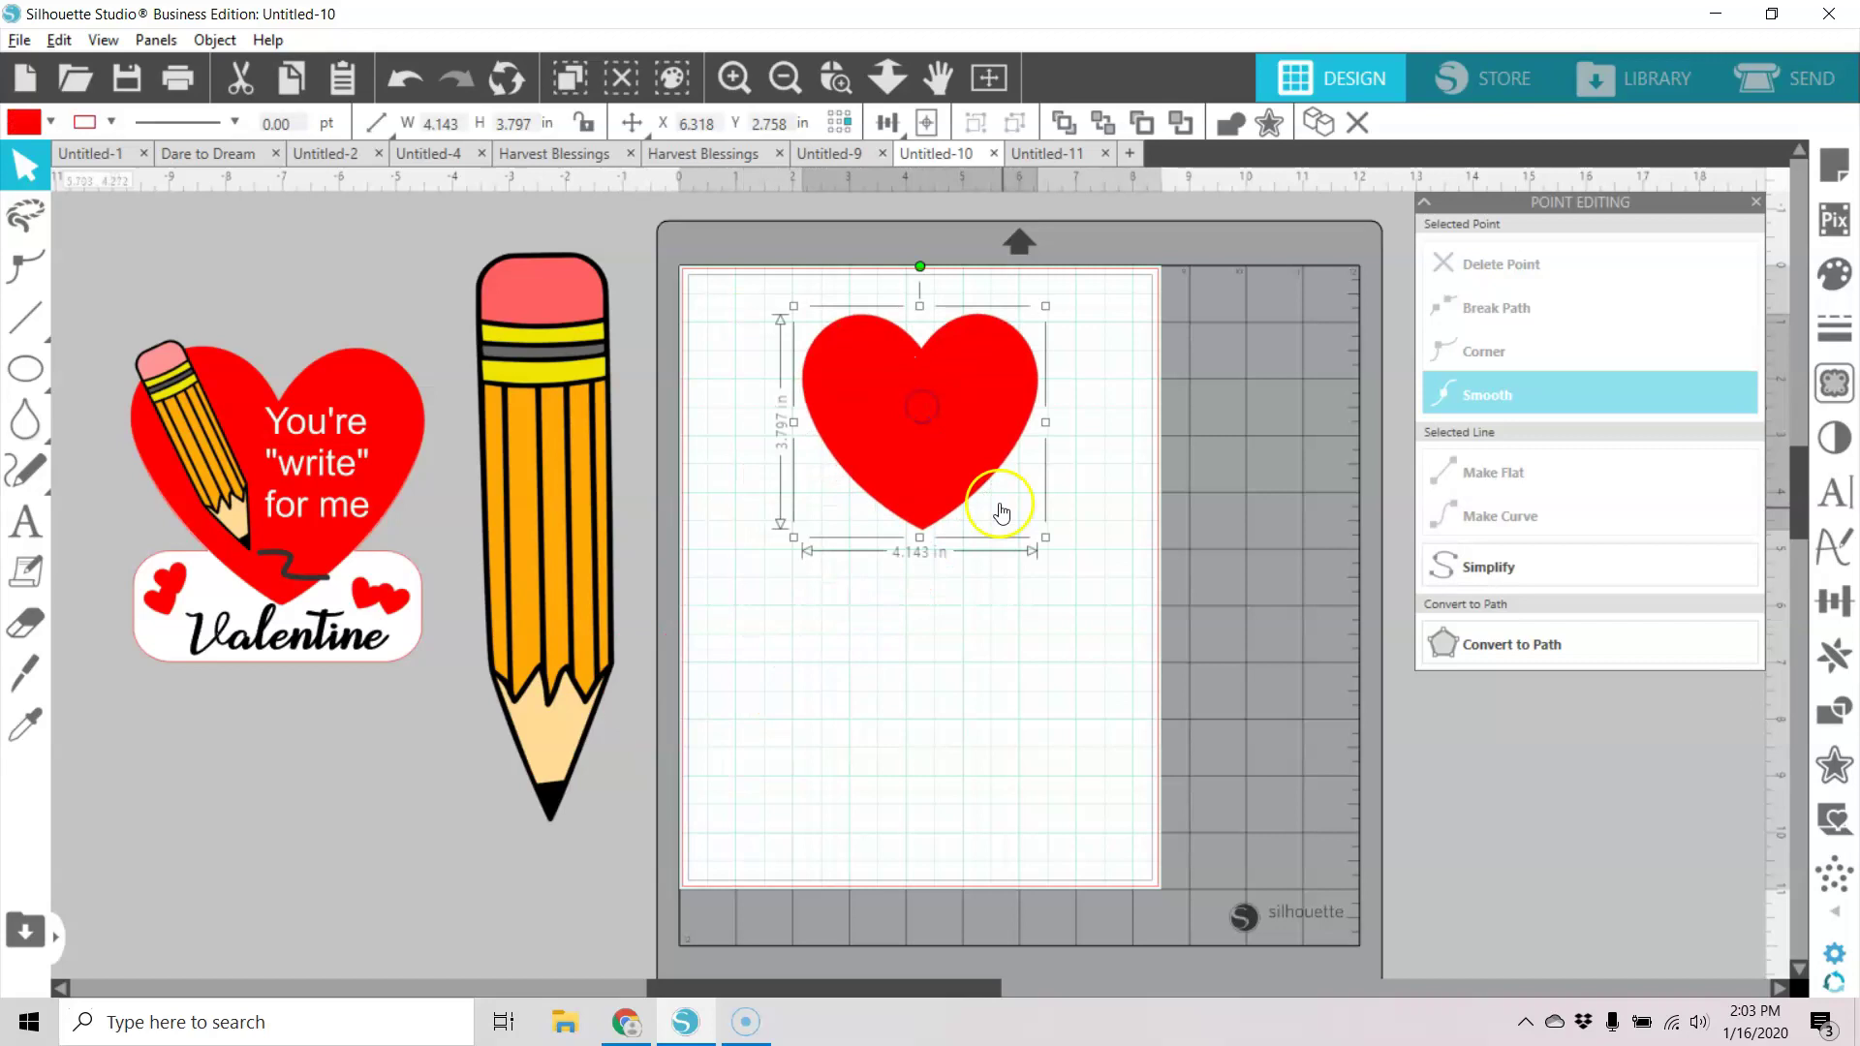
left_click_drag(1047, 538, 1108, 630)
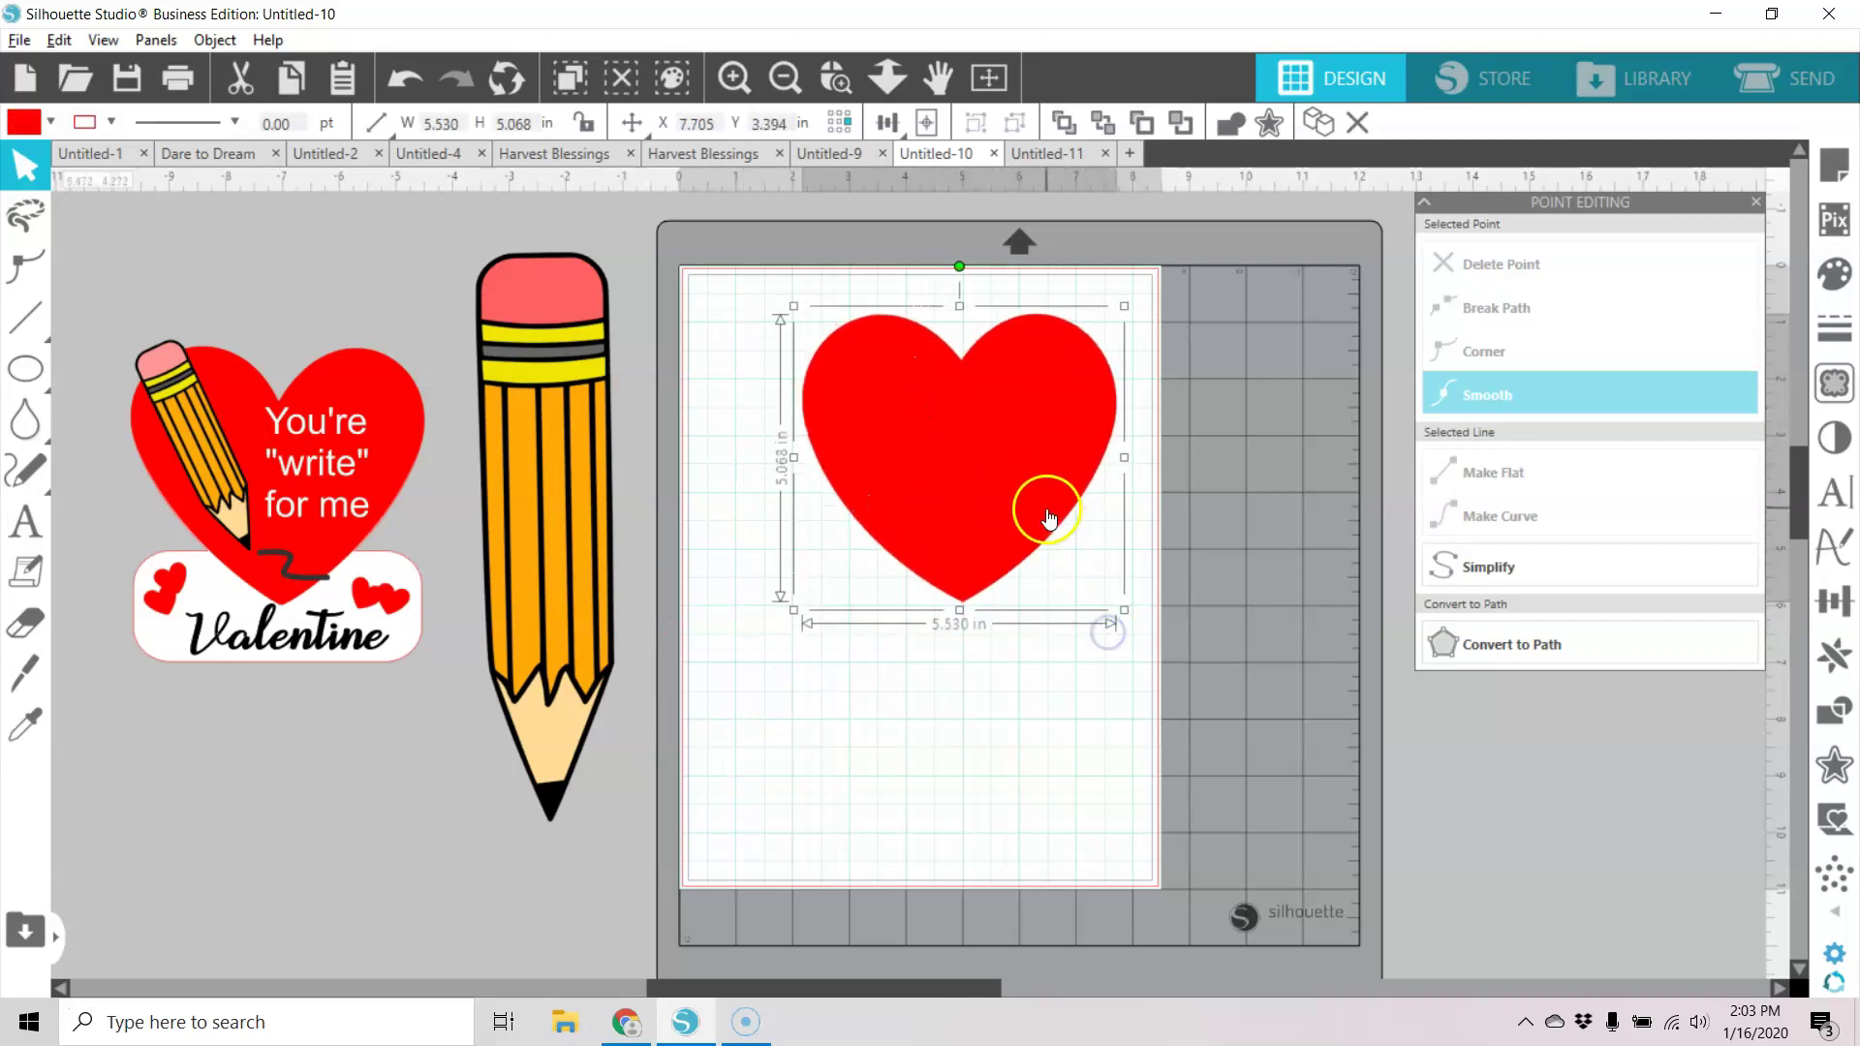
left_click_drag(1042, 498, 1008, 518)
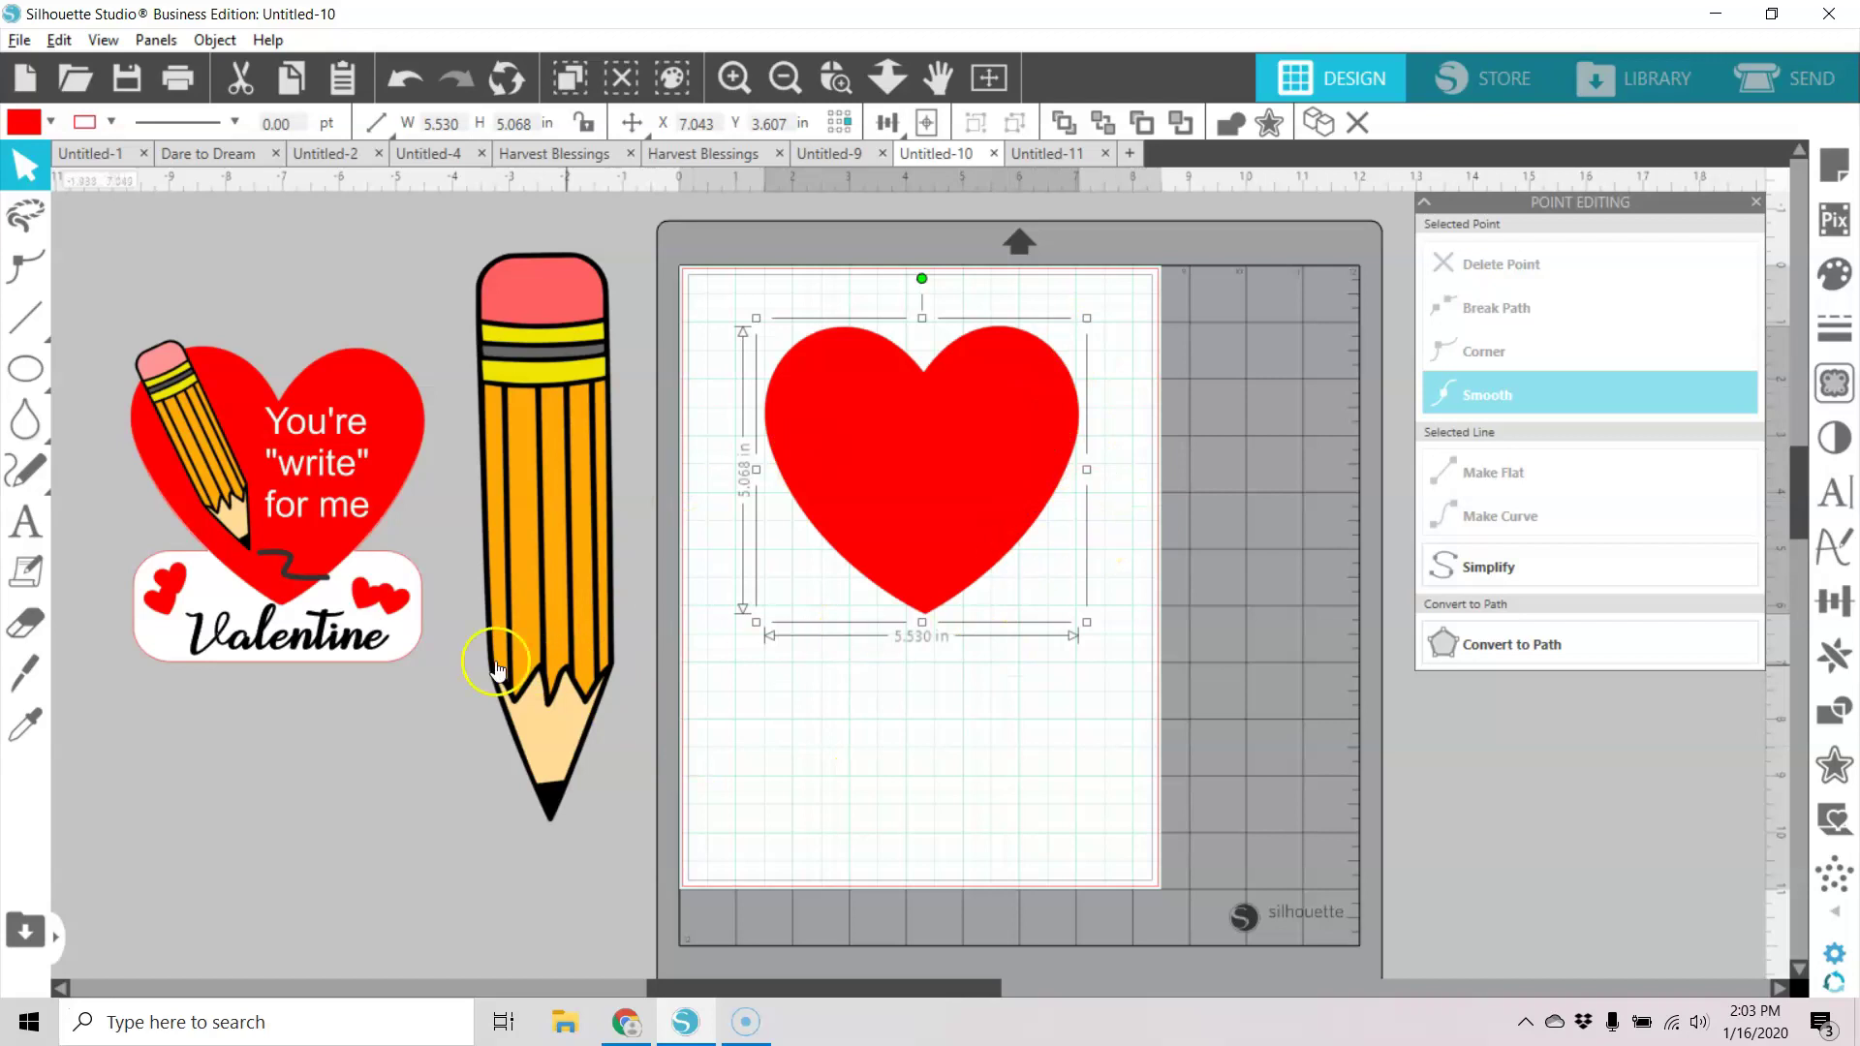
Draw a rounded rectangle across the heart's bottom, widened to about 5.66 in.
mouse_move(27, 373)
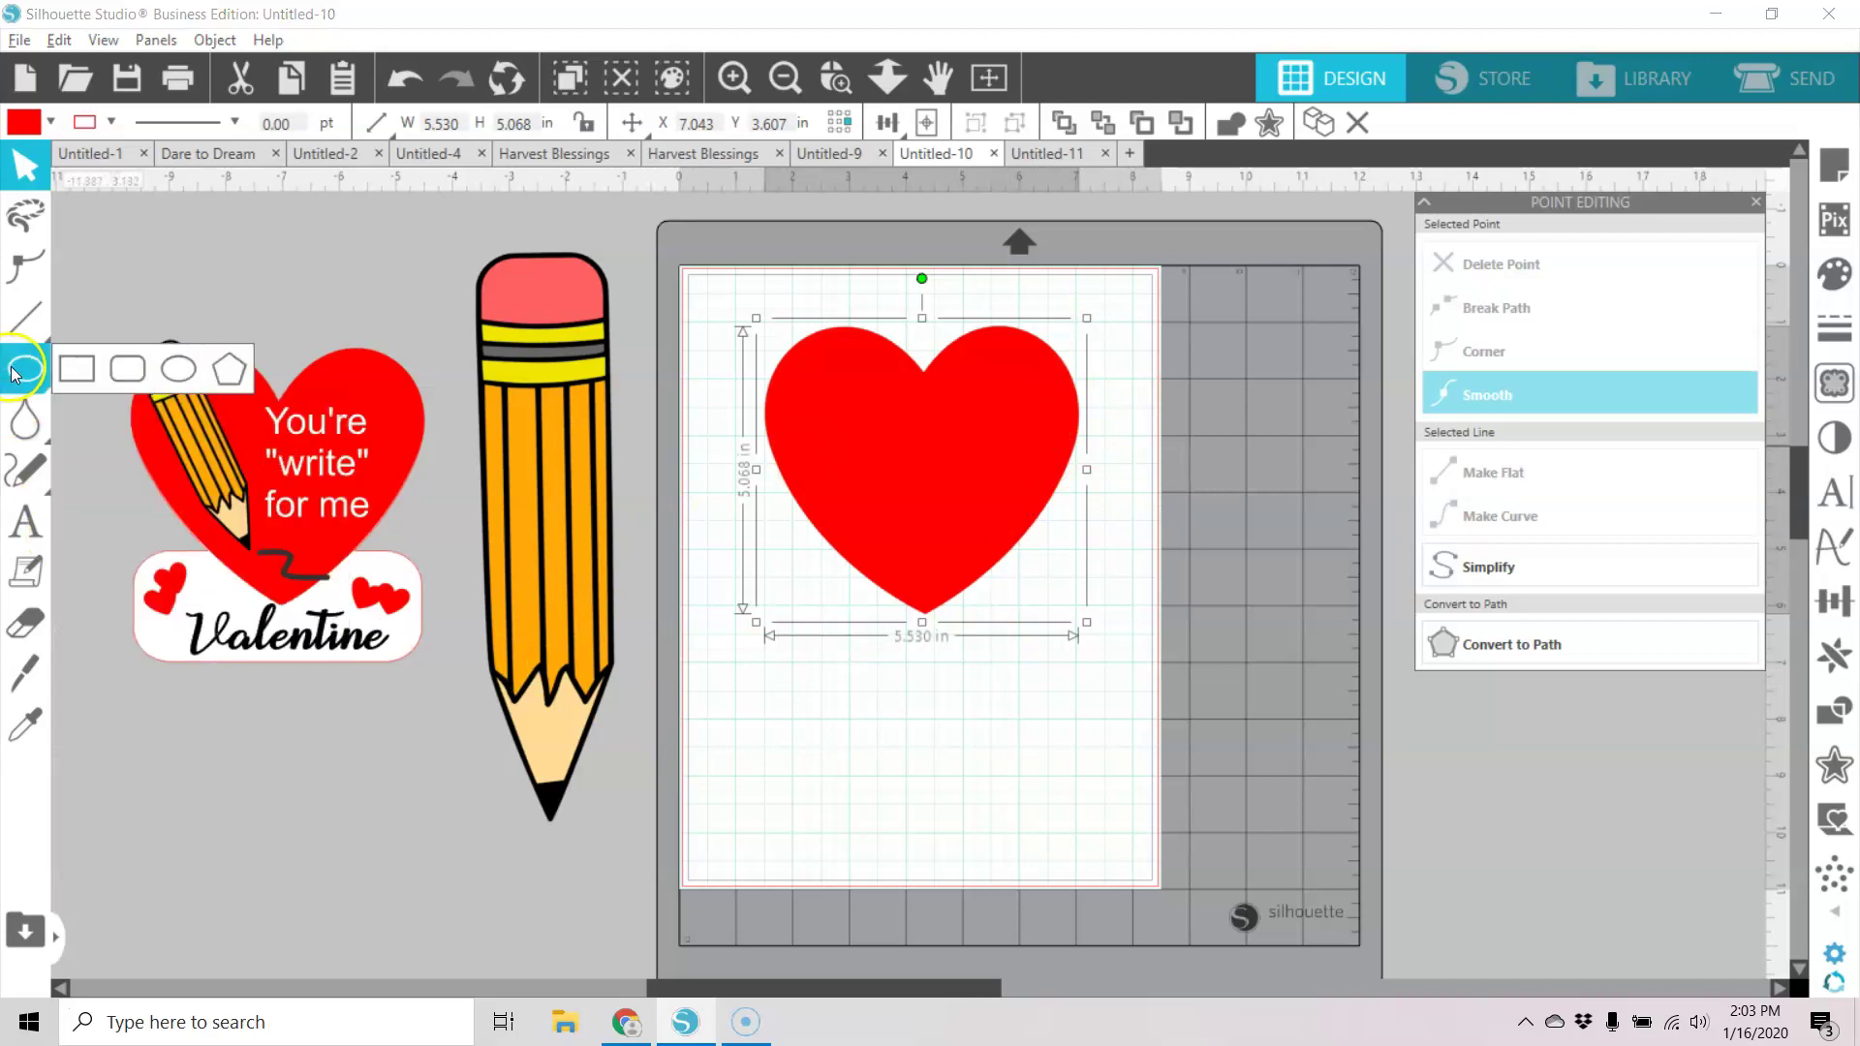
left_click(130, 378)
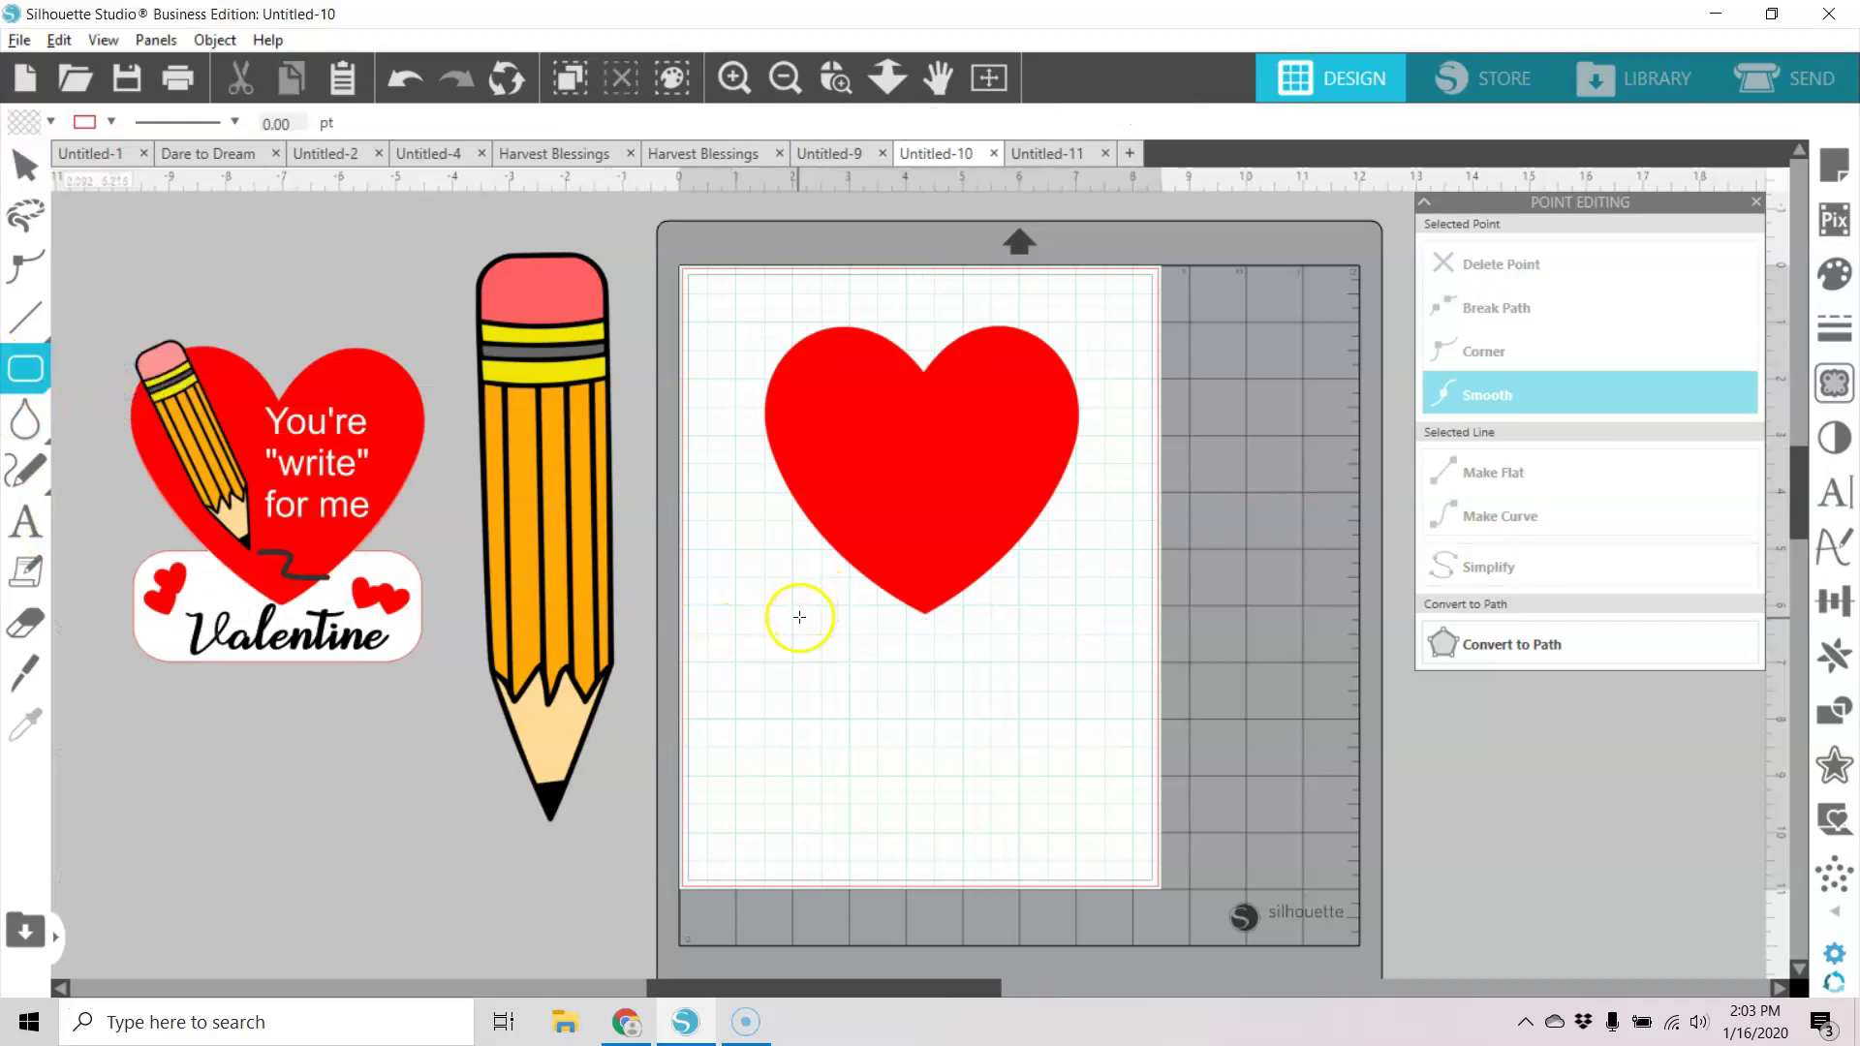
left_click_drag(786, 636, 1067, 772)
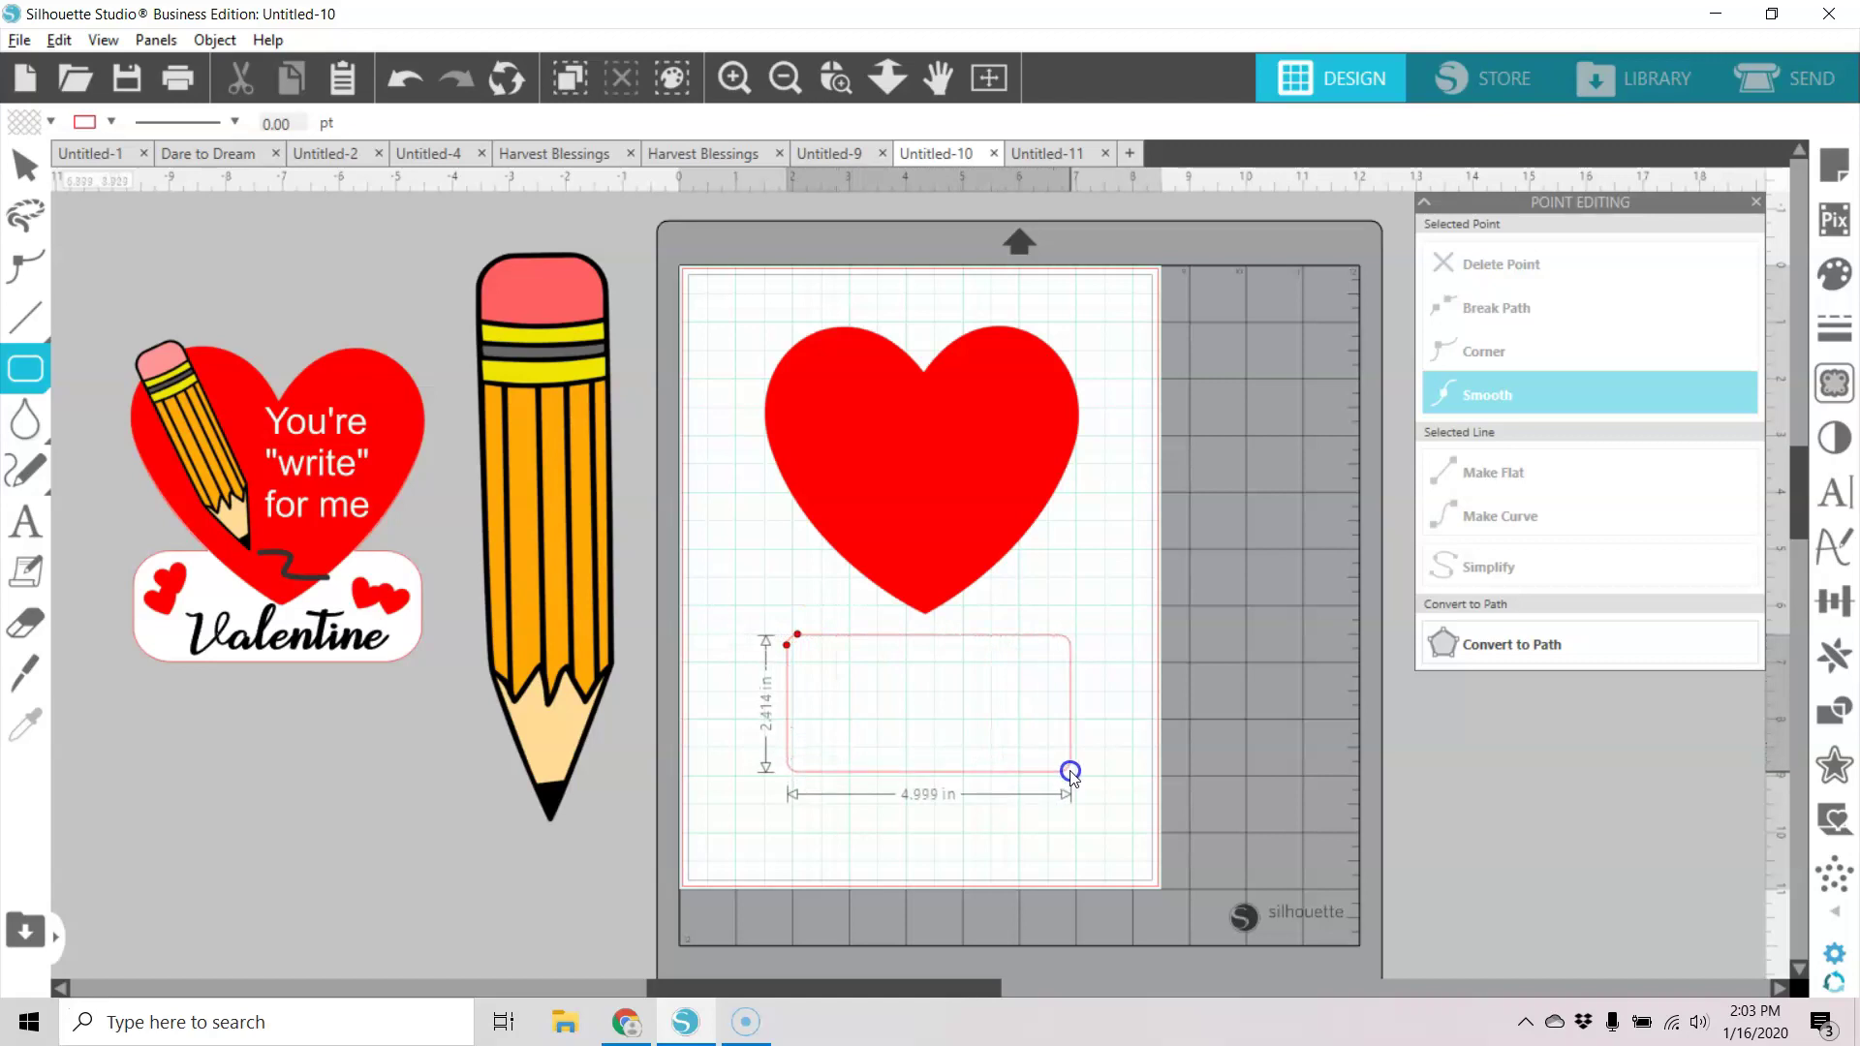
mouse_move(1071, 774)
left_mouse_down()
mouse_move(1078, 514)
mouse_move(1049, 492)
left_mouse_up()
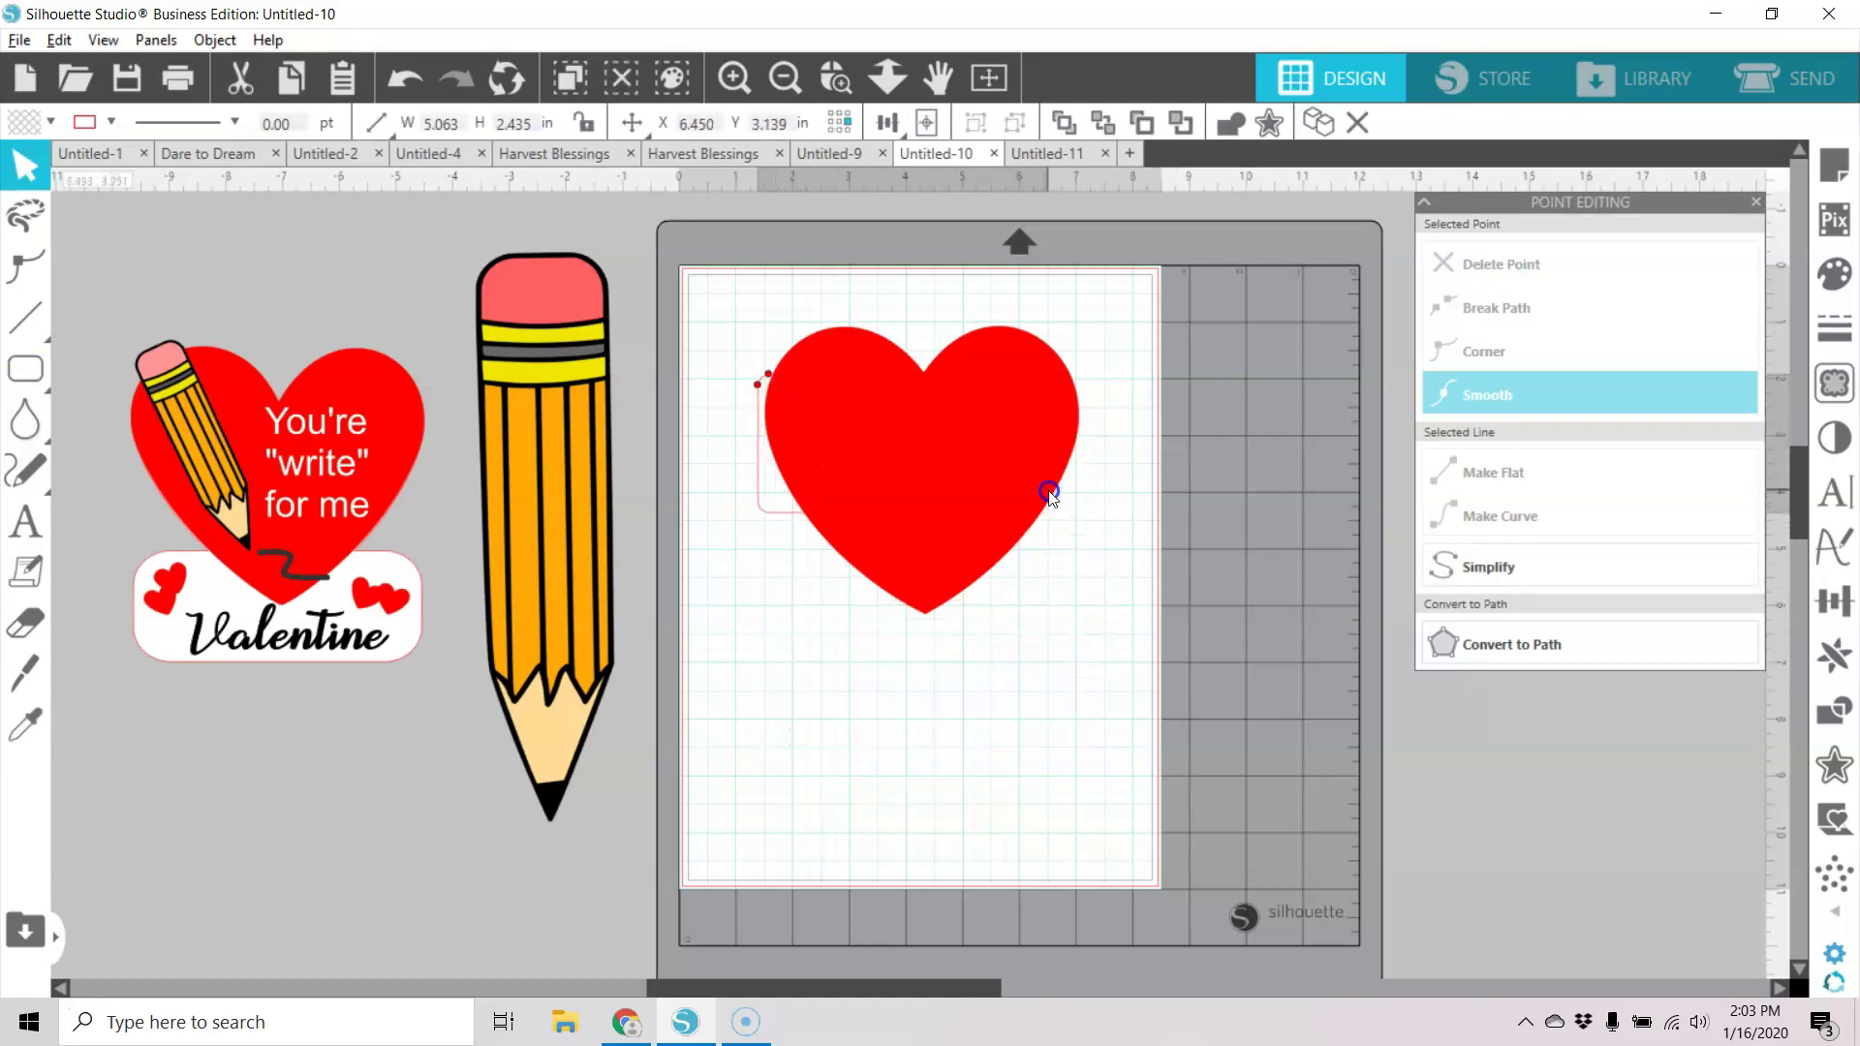
left_click(1049, 492)
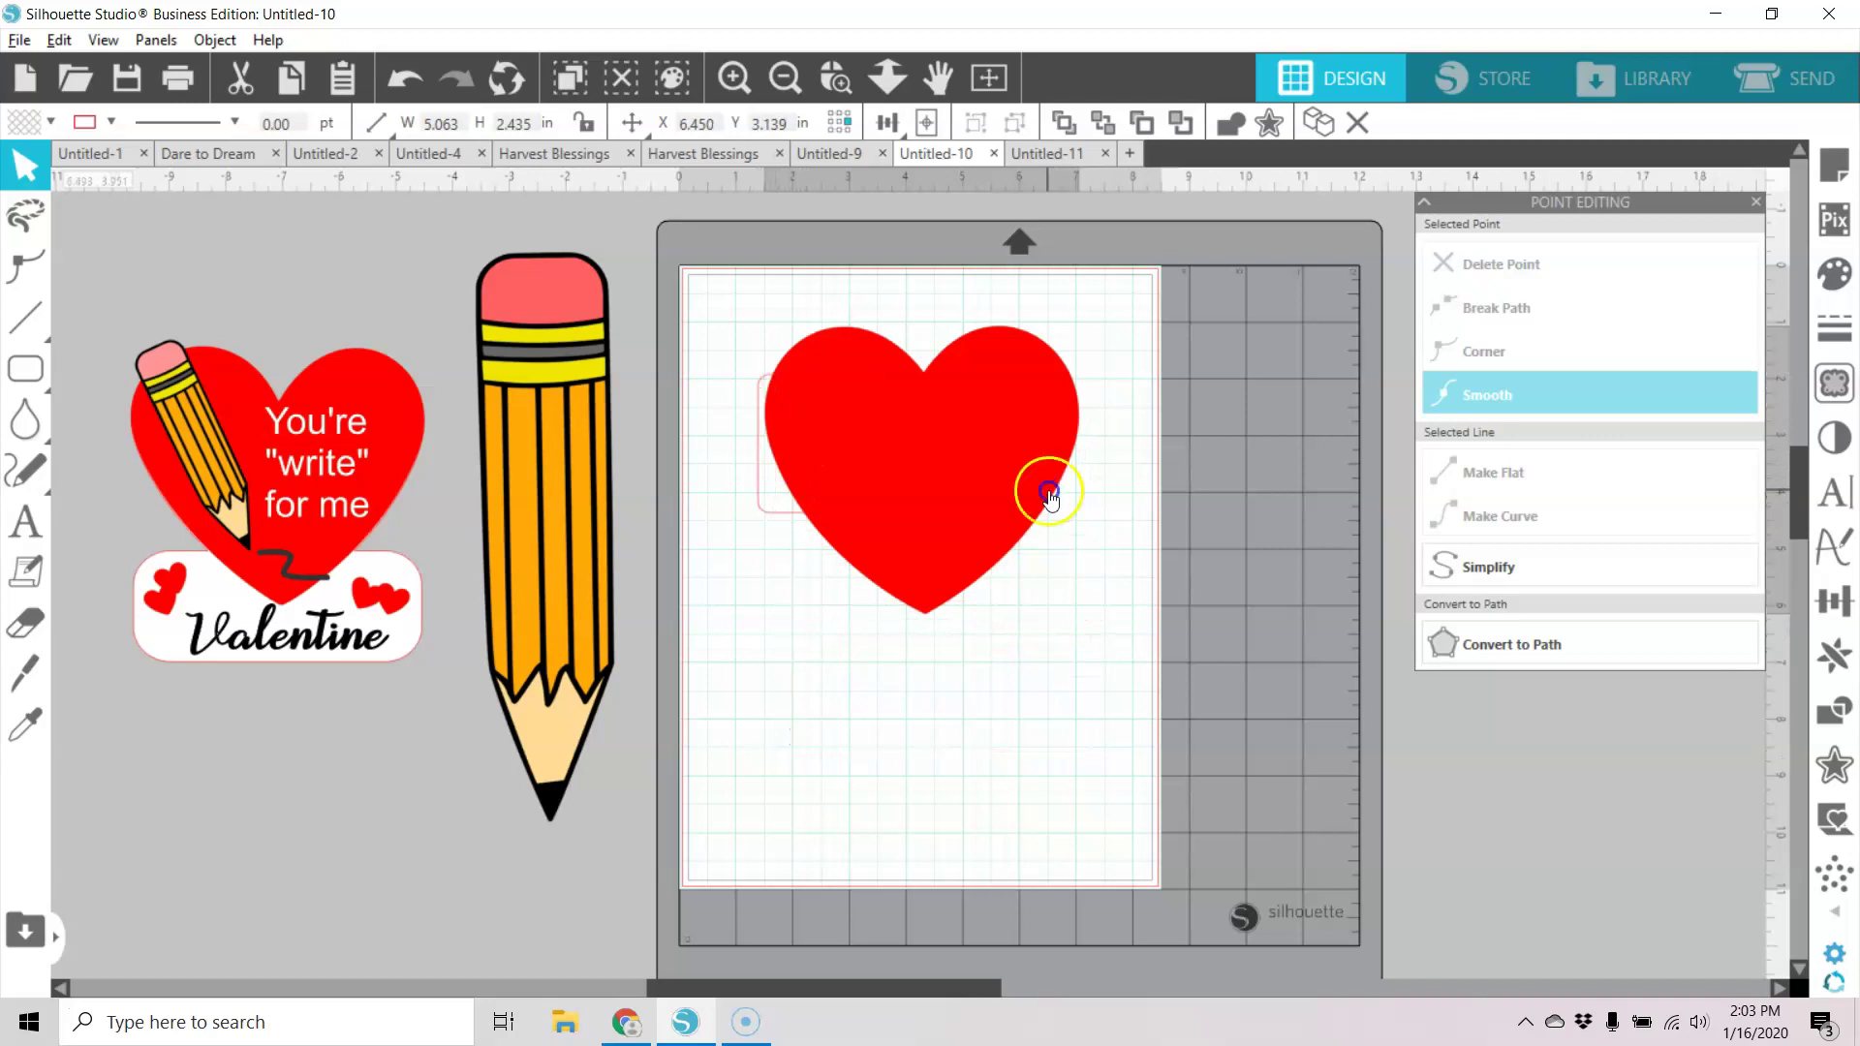
left_click(796, 513)
left_click(796, 513)
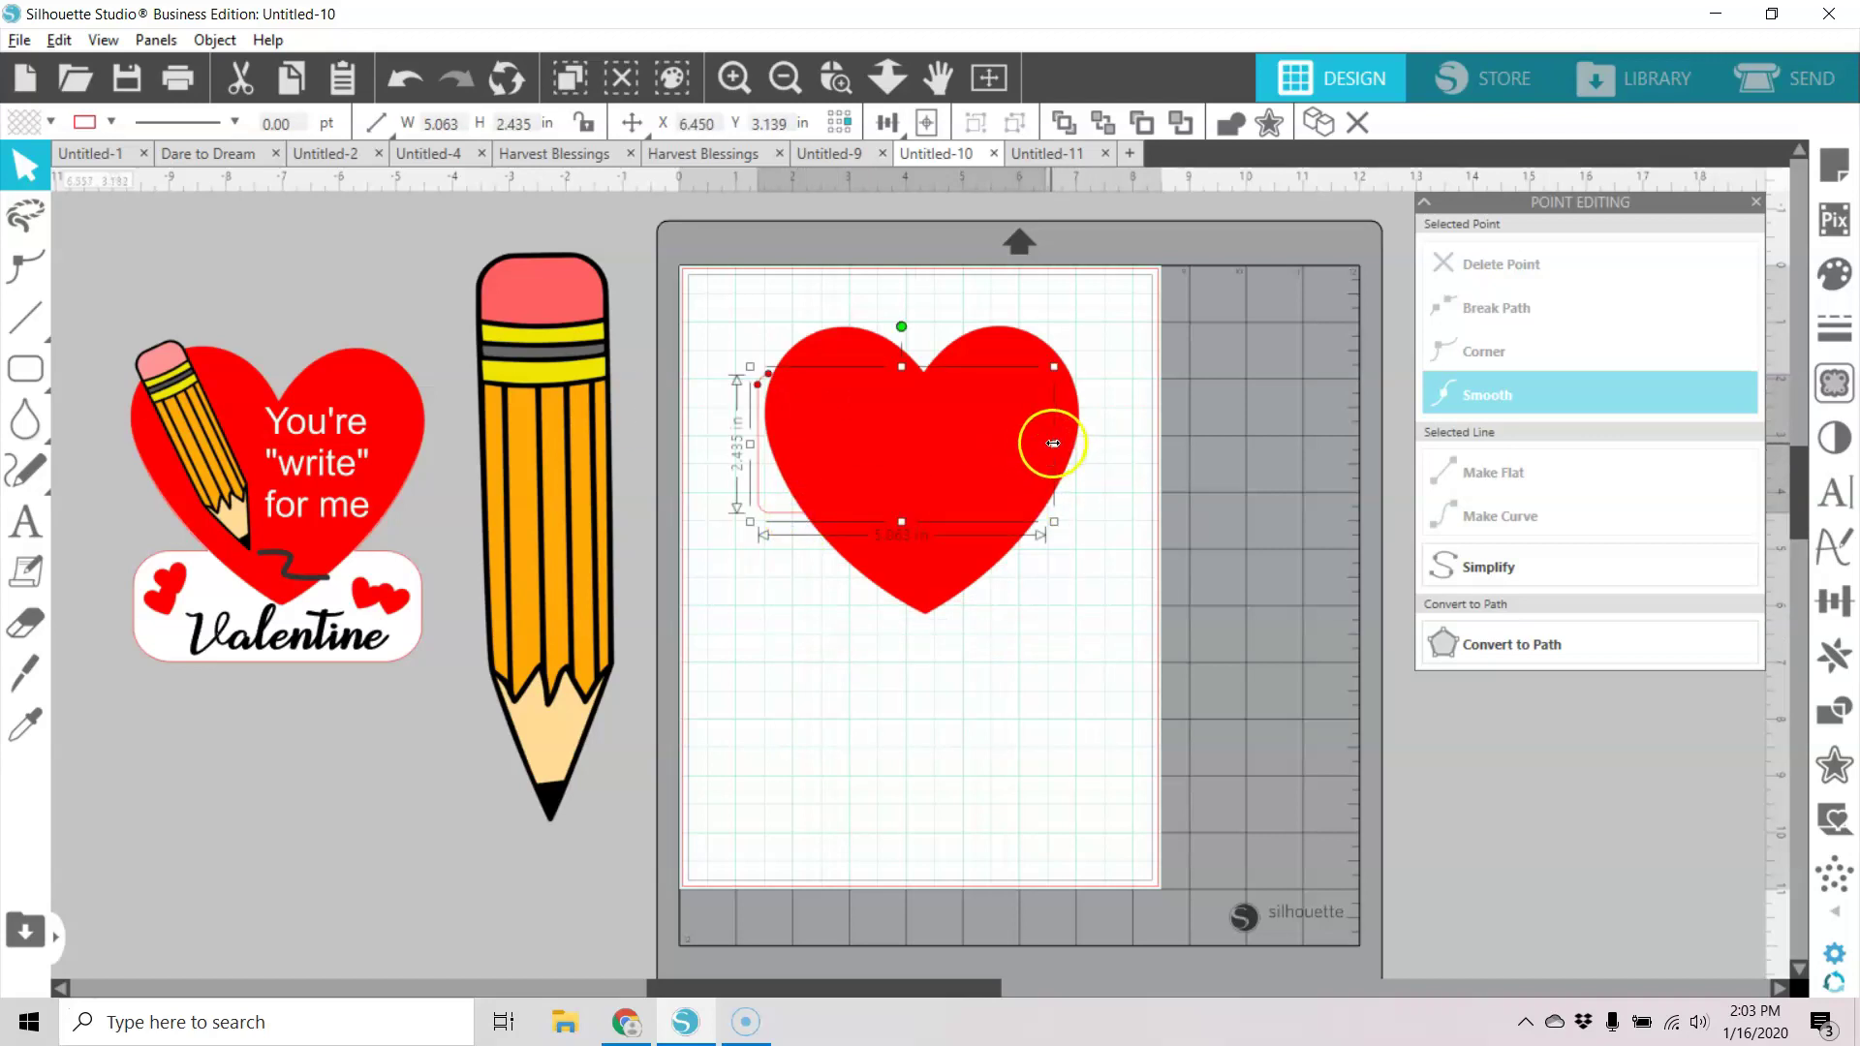
left_click_drag(1055, 441, 1066, 667)
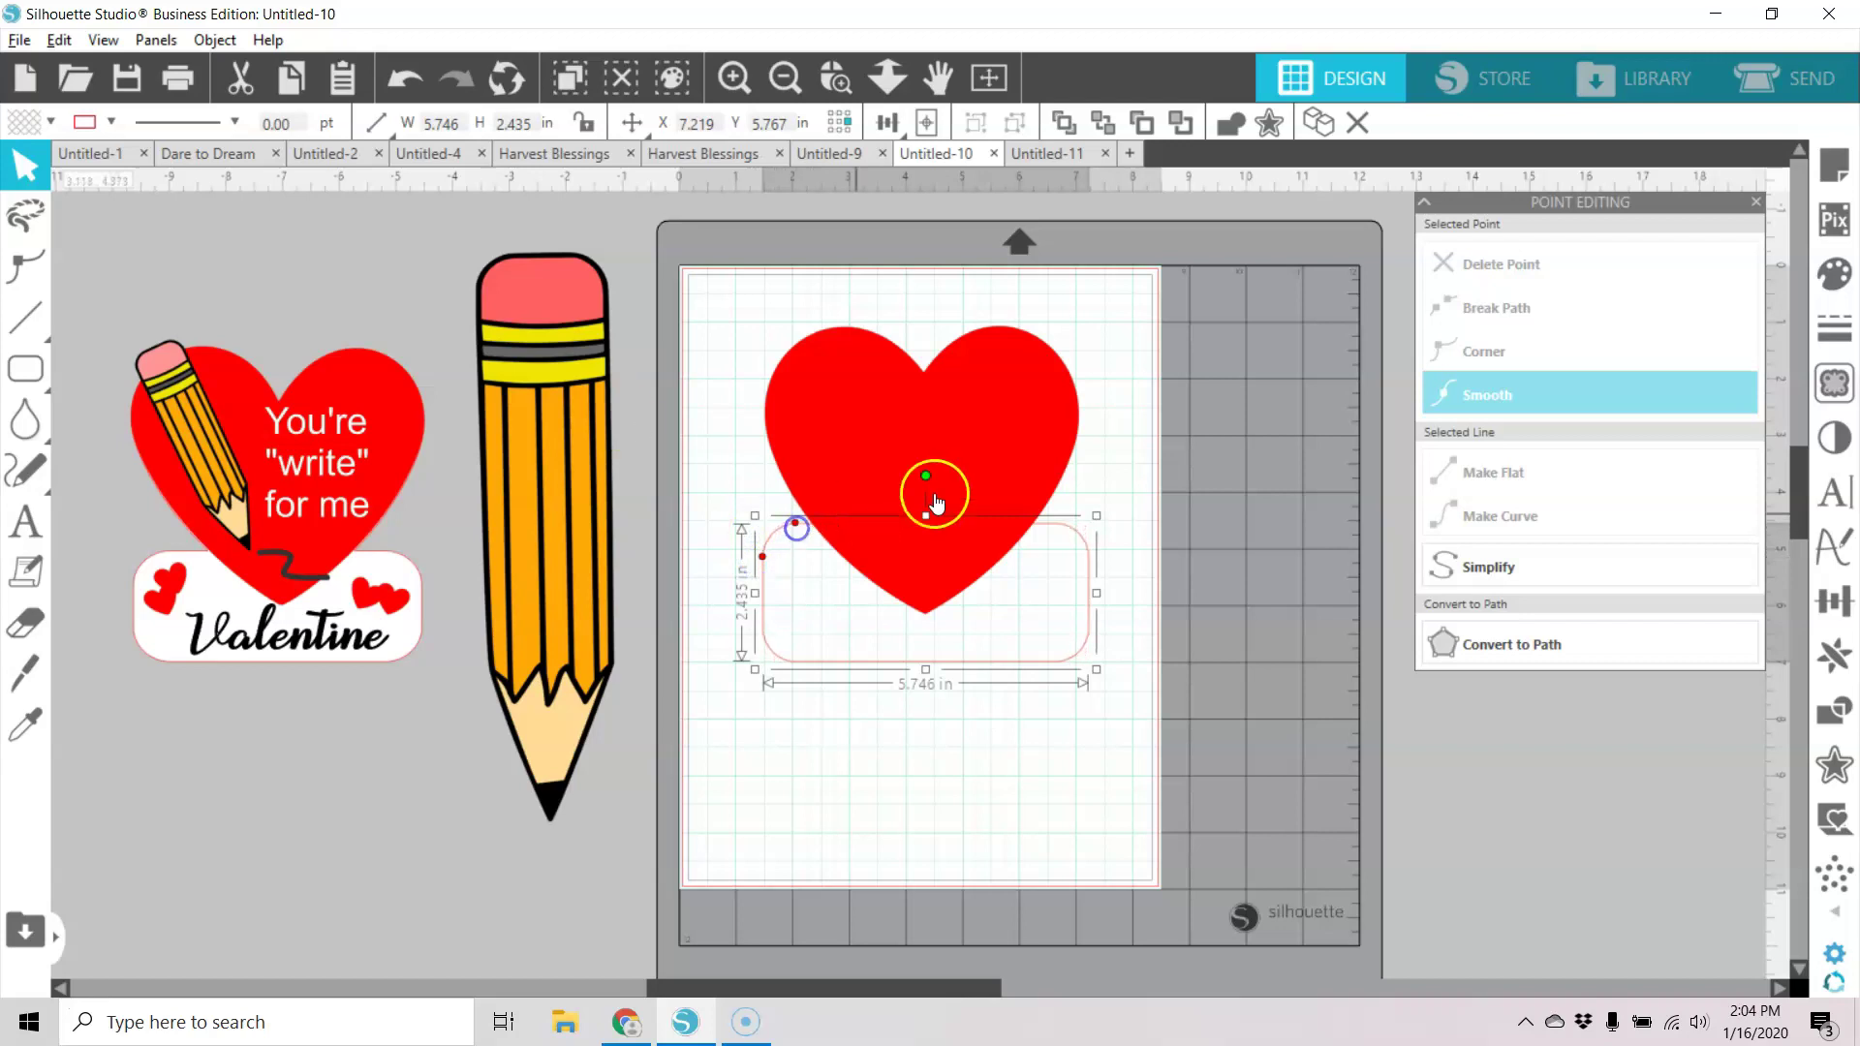
Remove the heart's red fill.
left_click(990, 460)
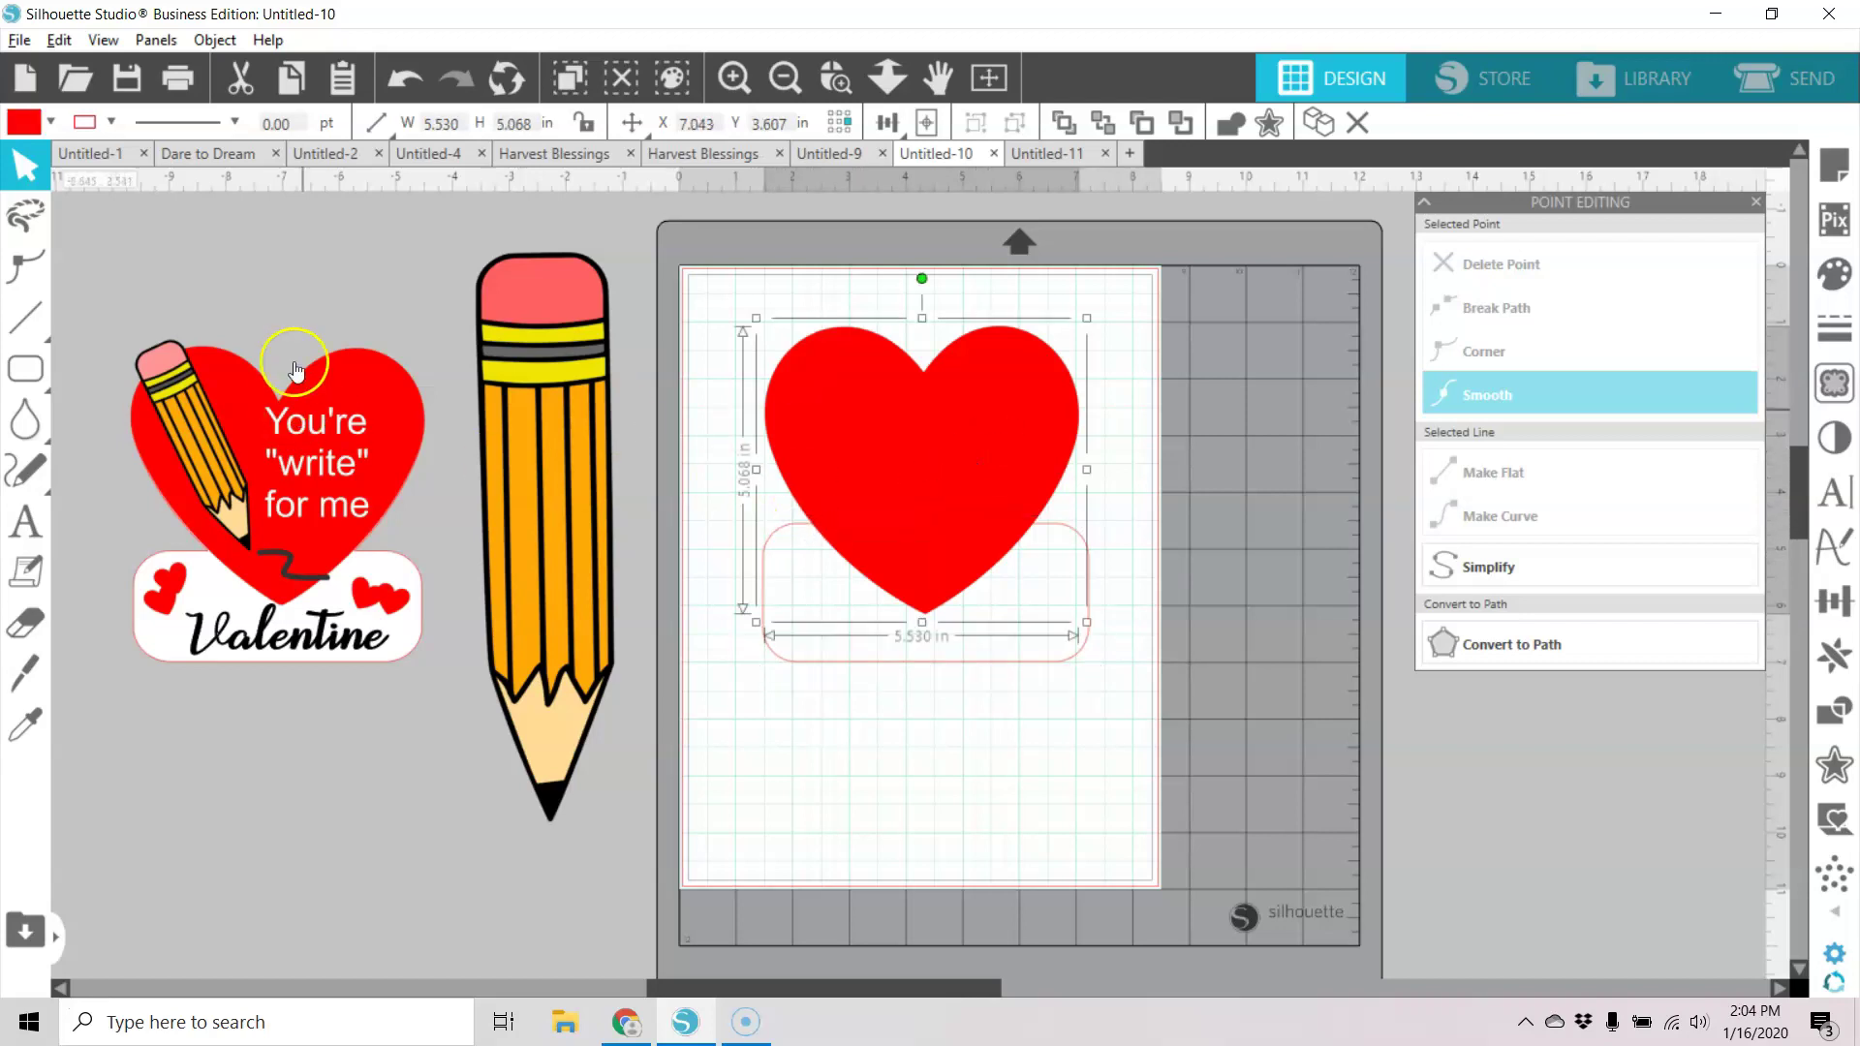
left_click(50, 123)
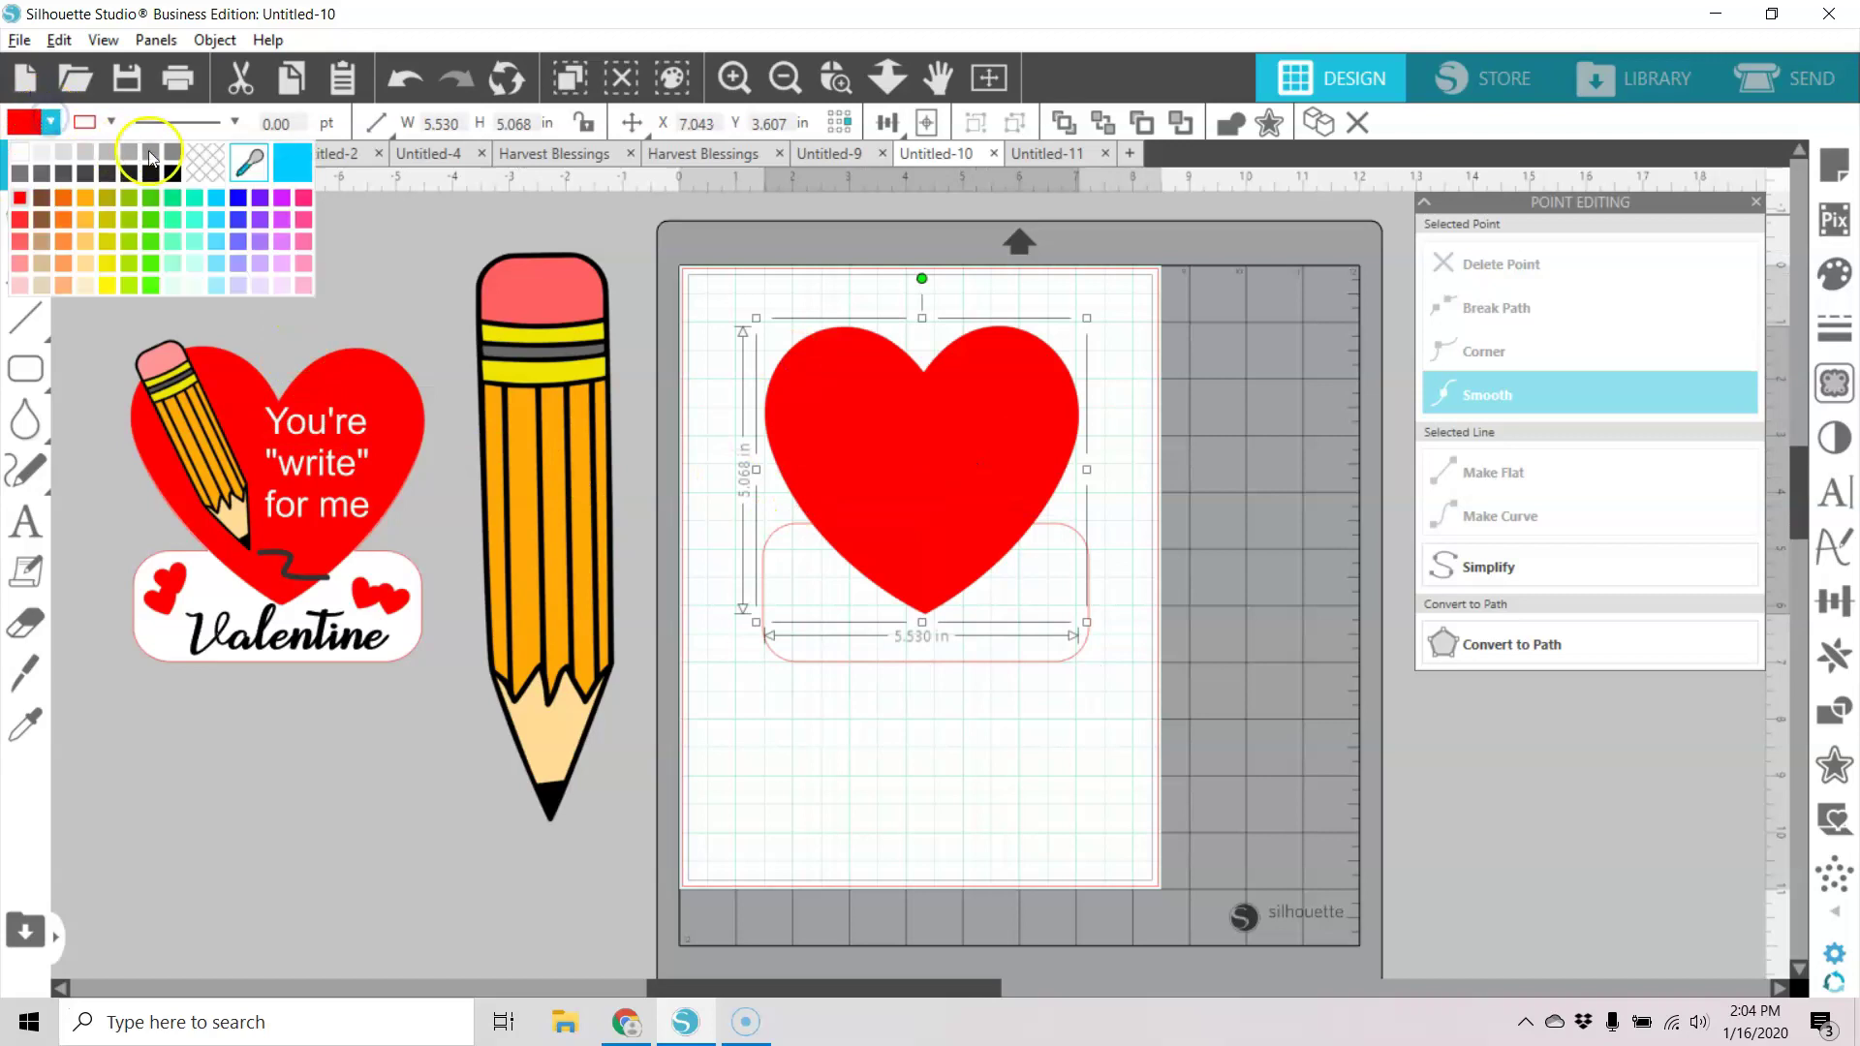
left_click(209, 166)
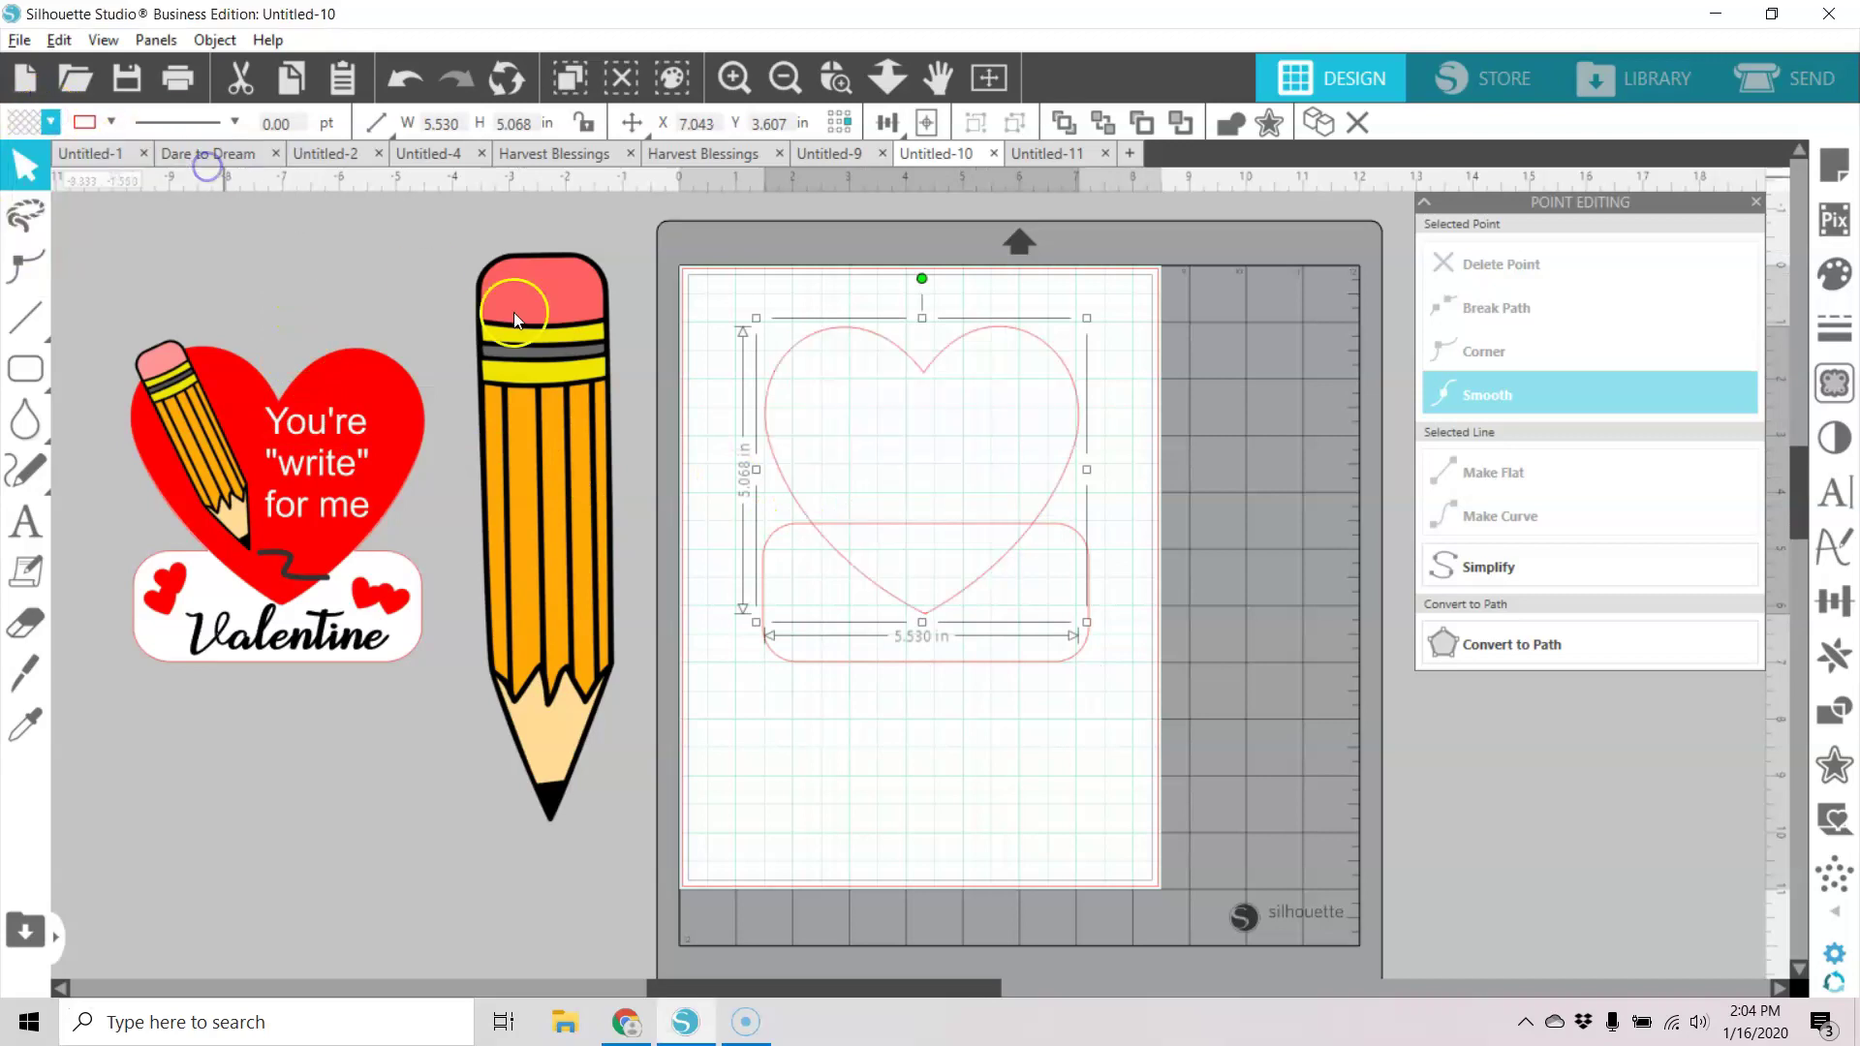
left_click(1123, 609)
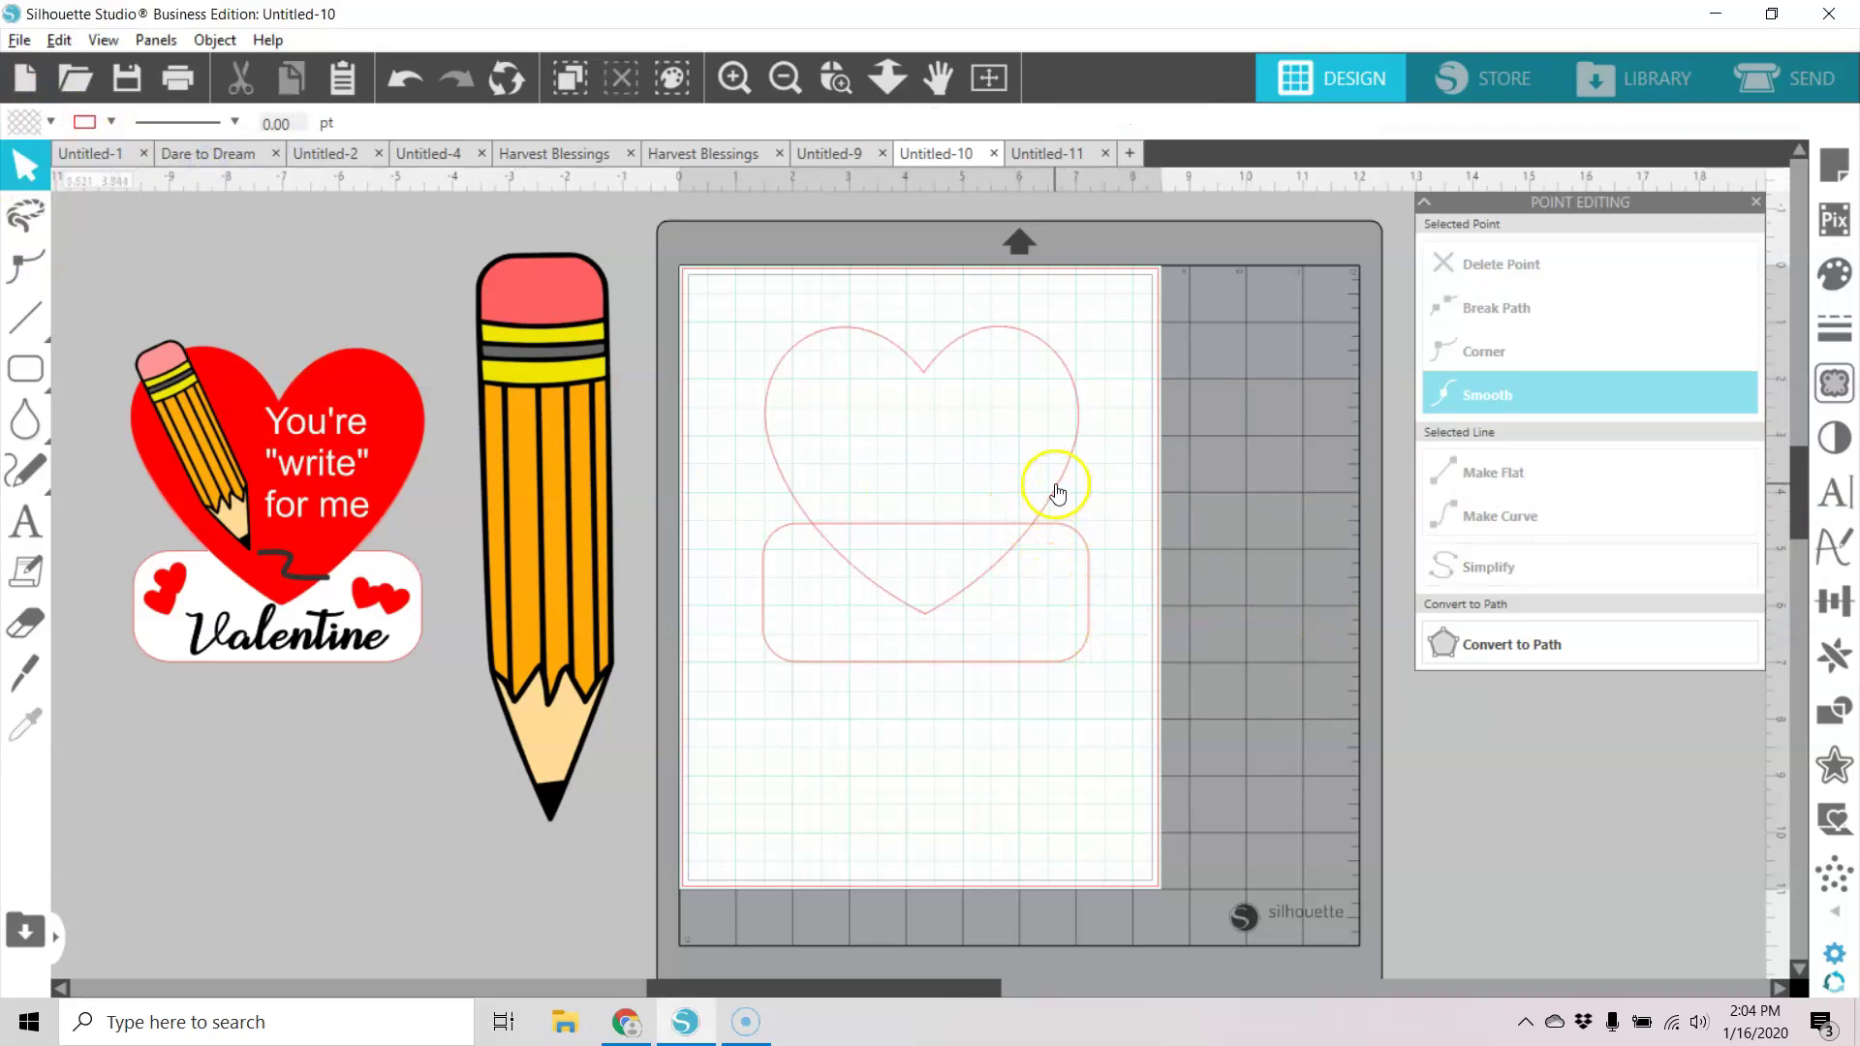
Move the rounded rectangle down slightly and convert it to a path.
left_click(1073, 533)
left_click_drag(1073, 532, 1074, 555)
left_click(1074, 556)
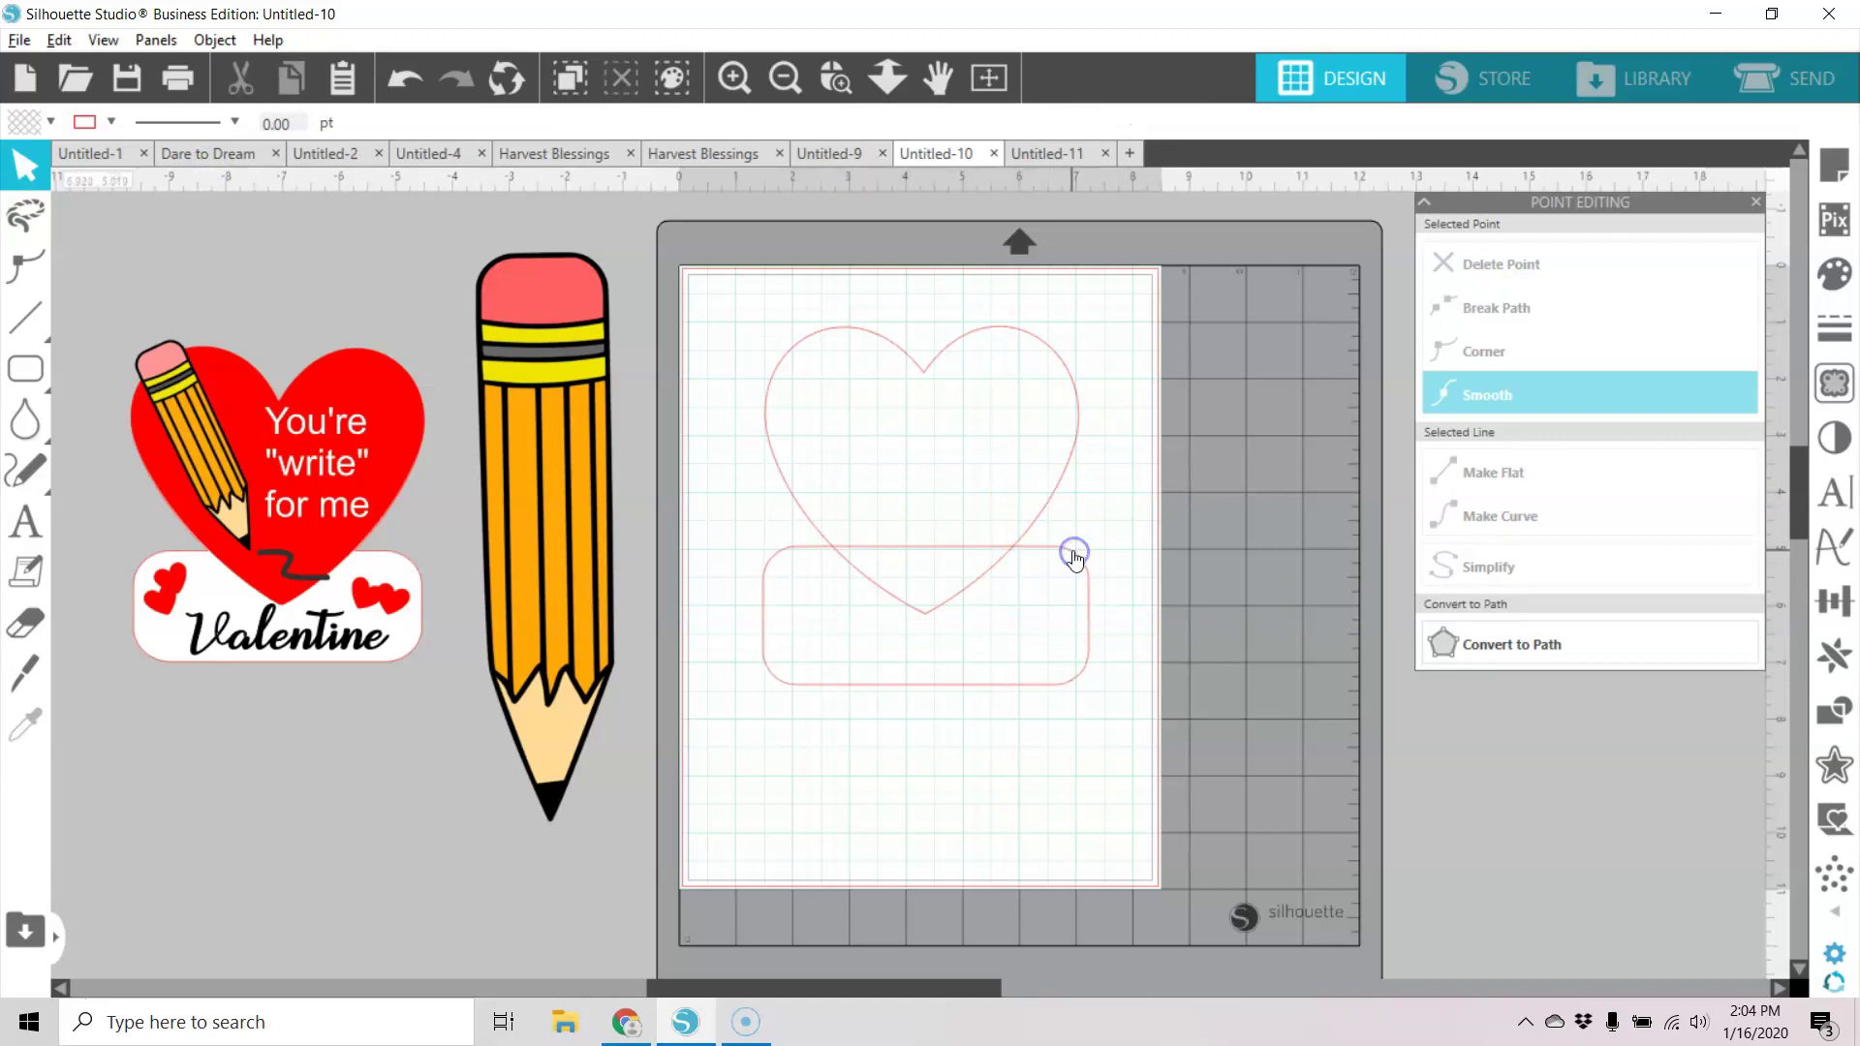
right_click(1073, 553)
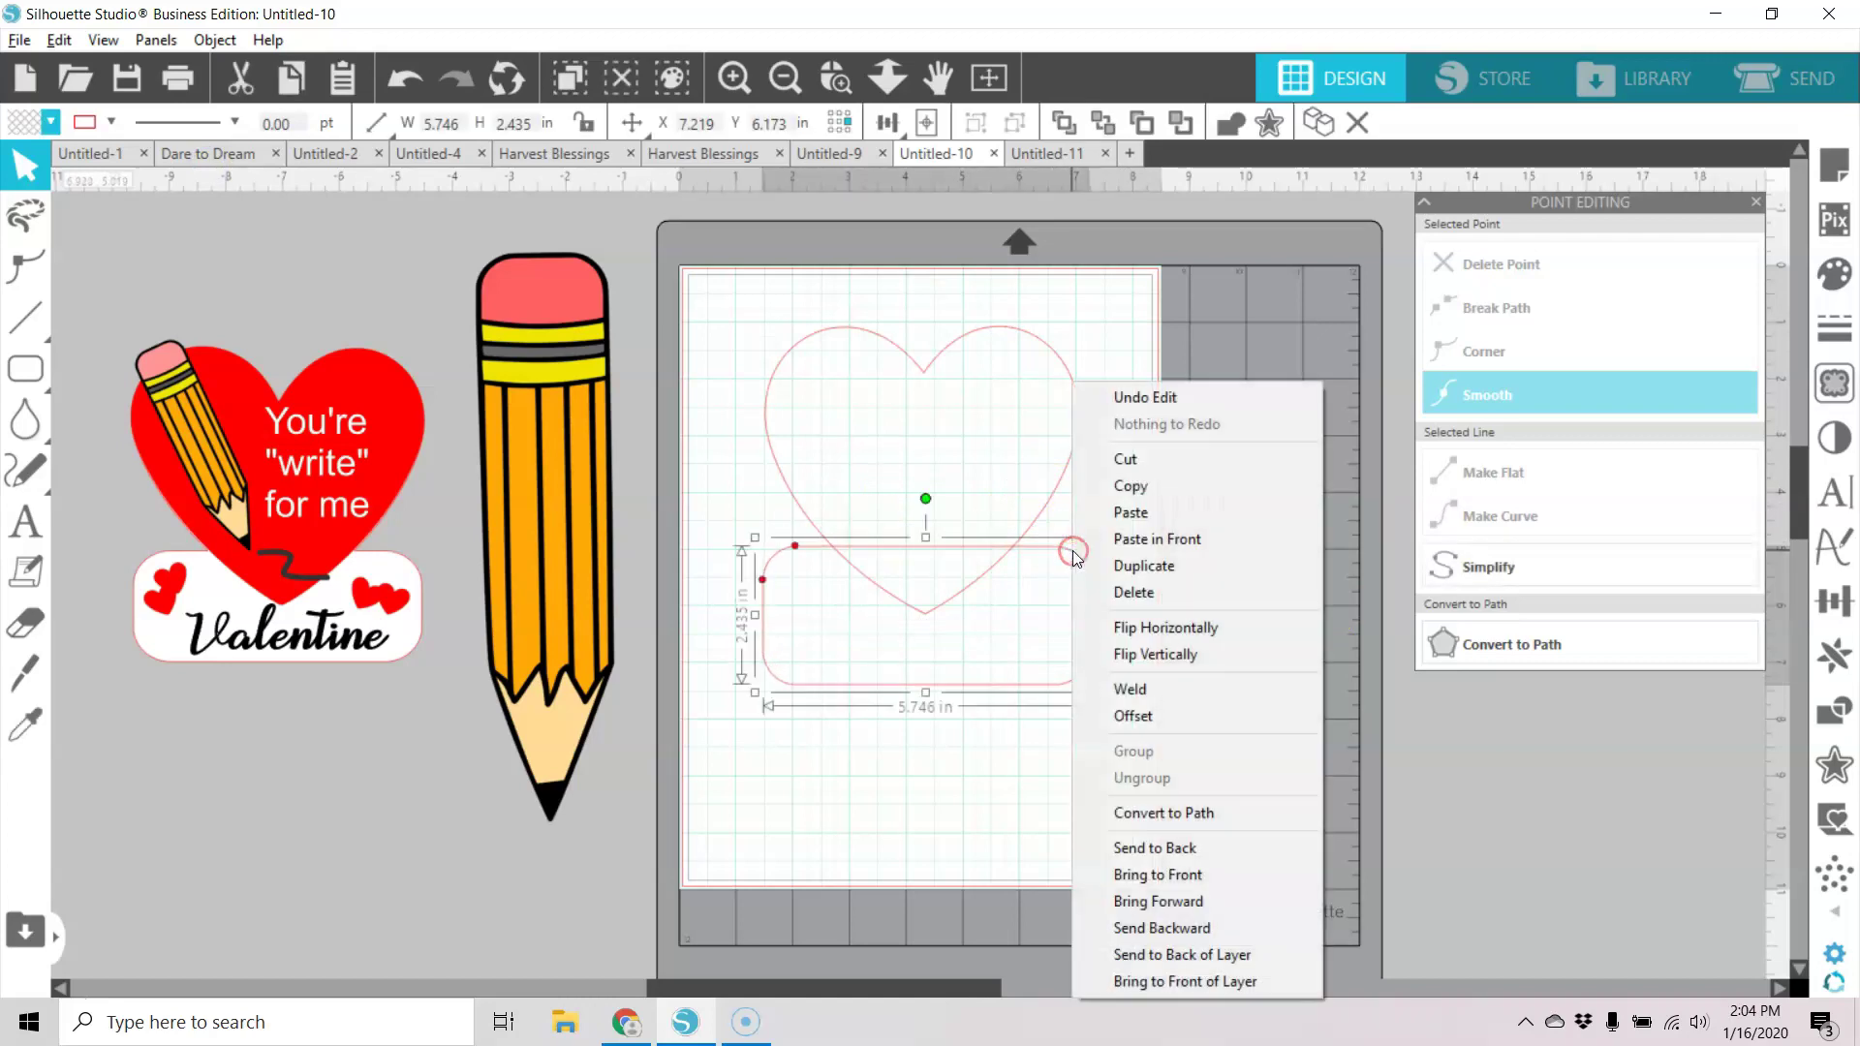
left_click(1176, 815)
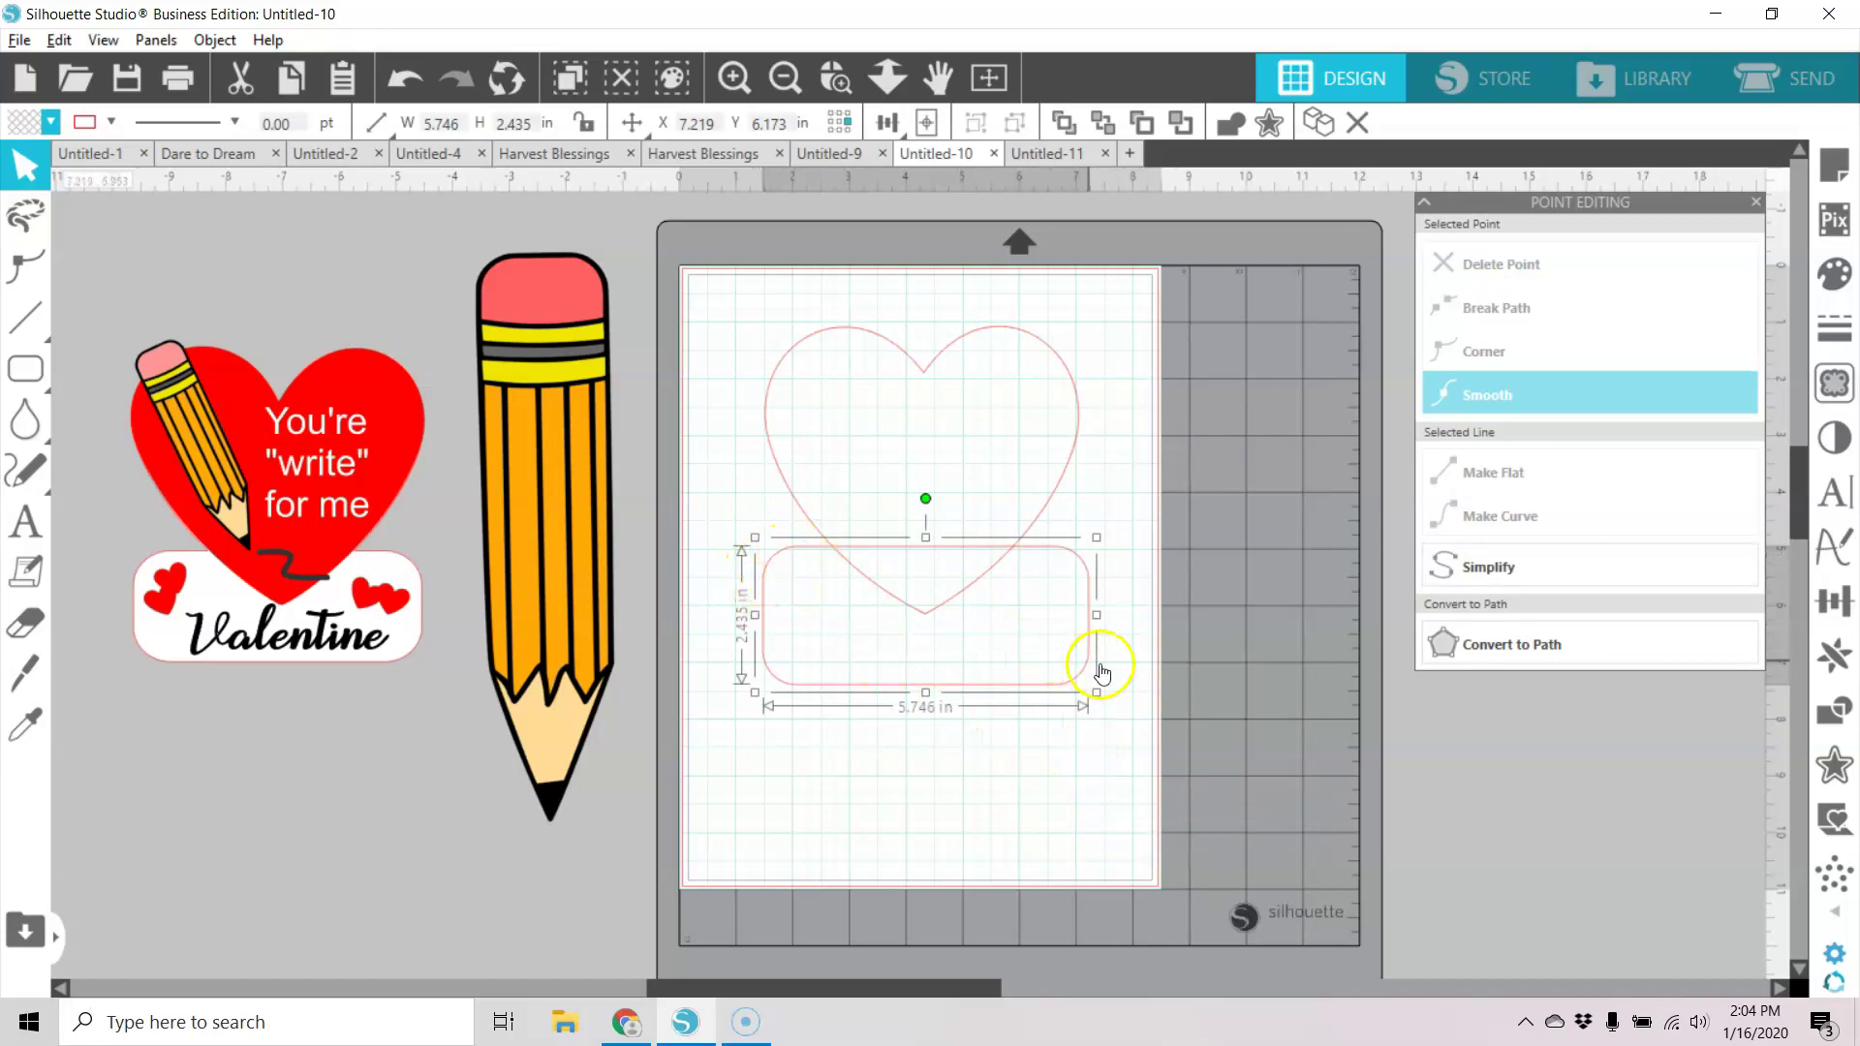
Nudge the rounded rectangle, then centre-align it horizontally with the heart outline.
left_click(1135, 686)
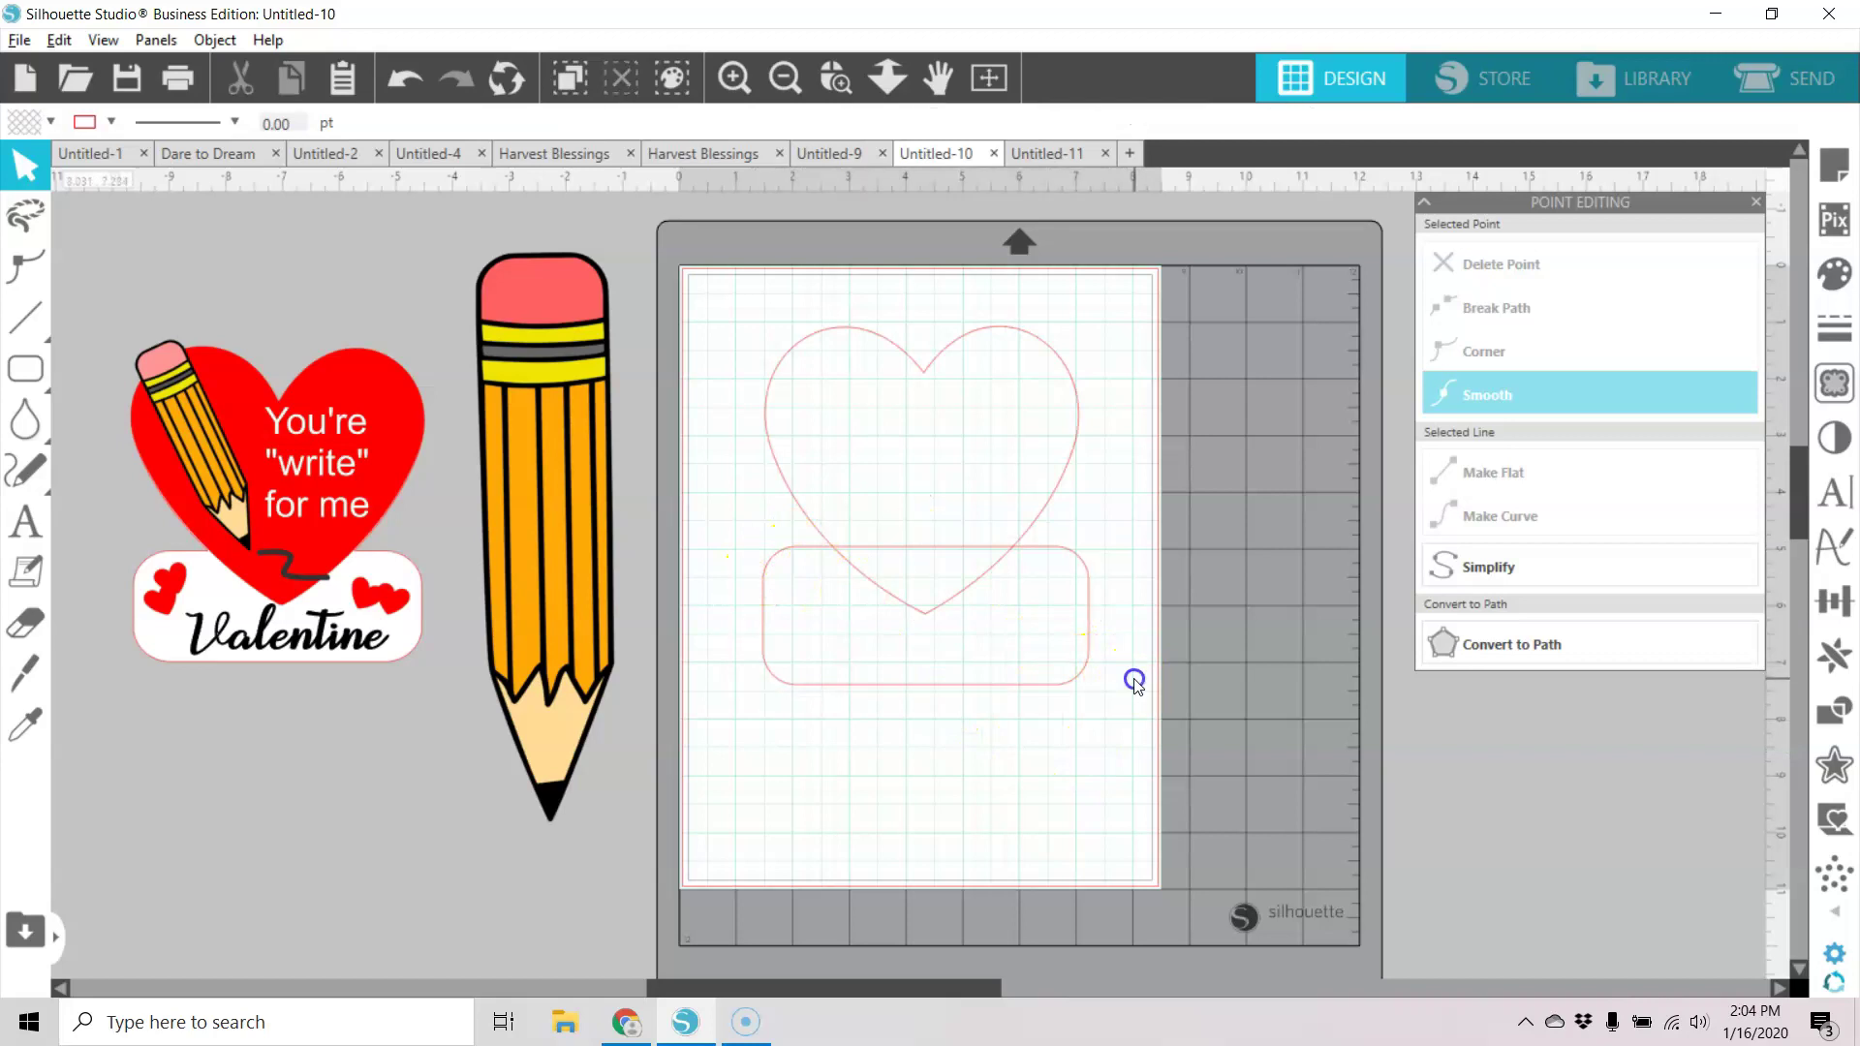
left_click(1073, 681)
left_click_drag(1073, 681, 1083, 641)
left_click_drag(746, 322, 1079, 747)
left_click(889, 126)
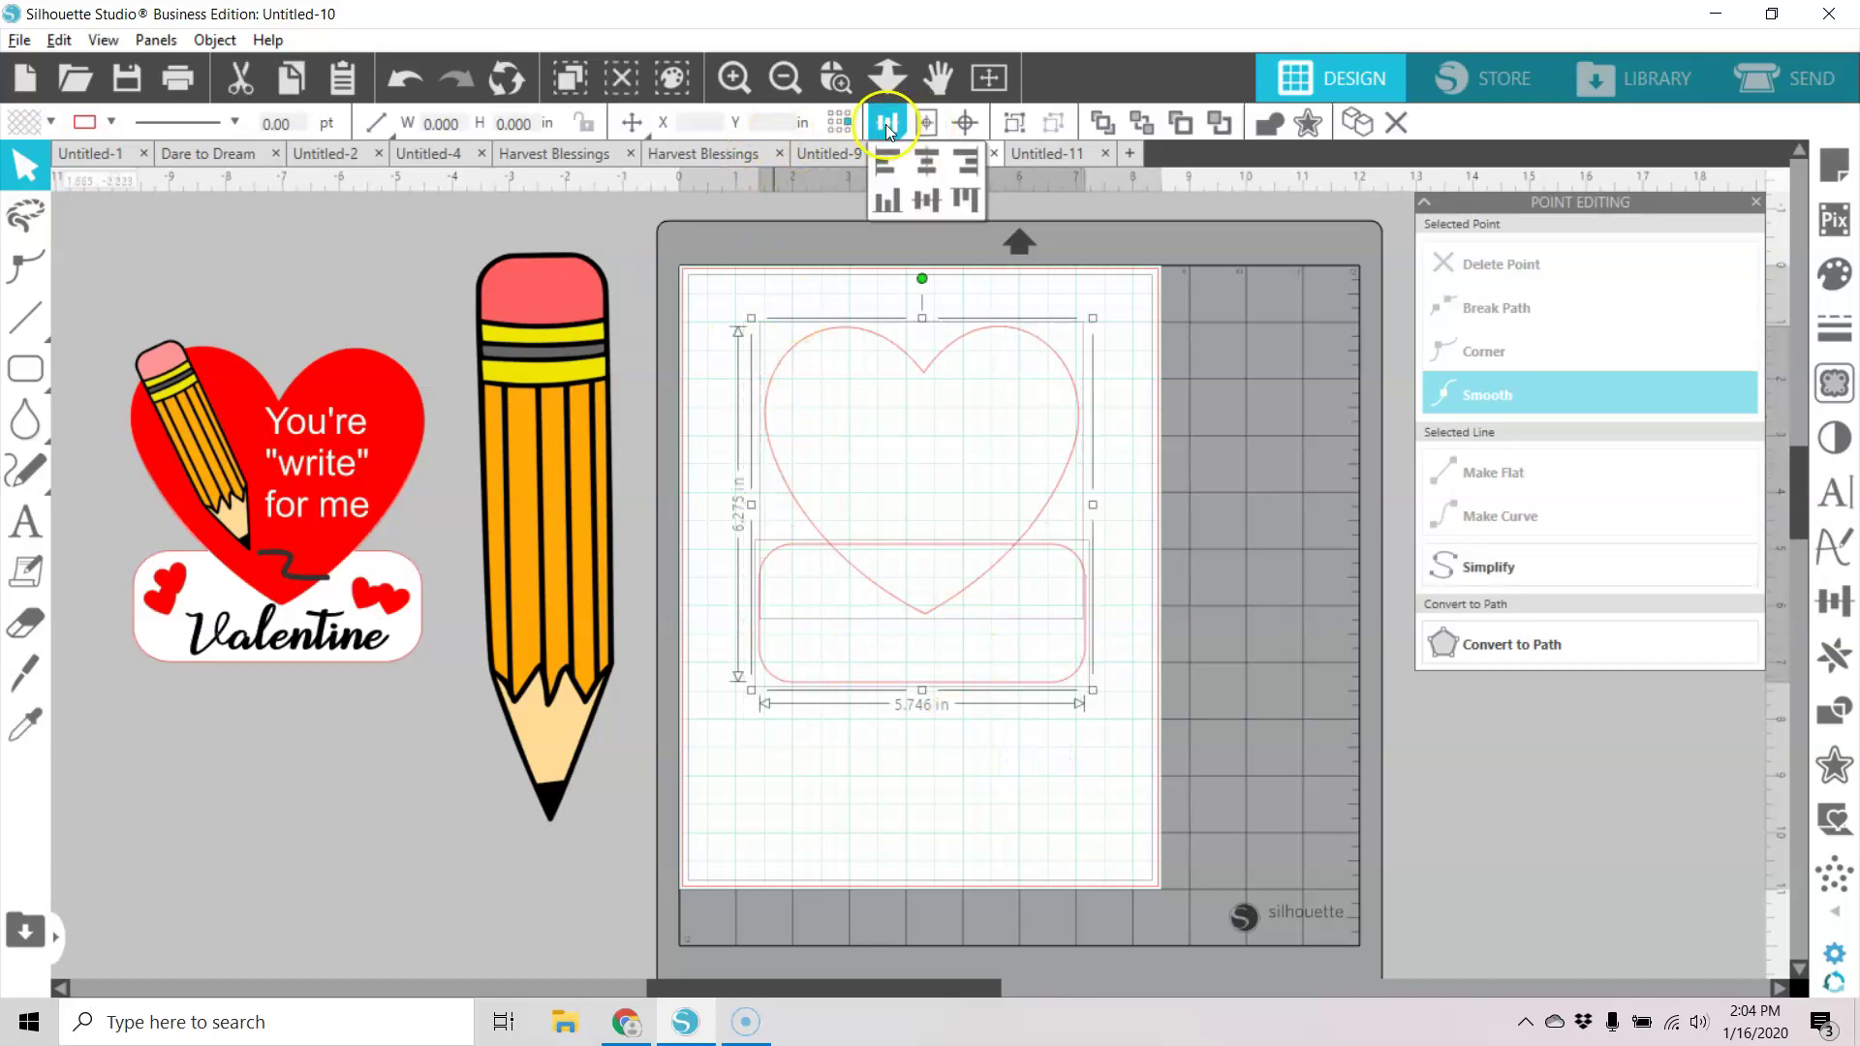
left_click(1117, 415)
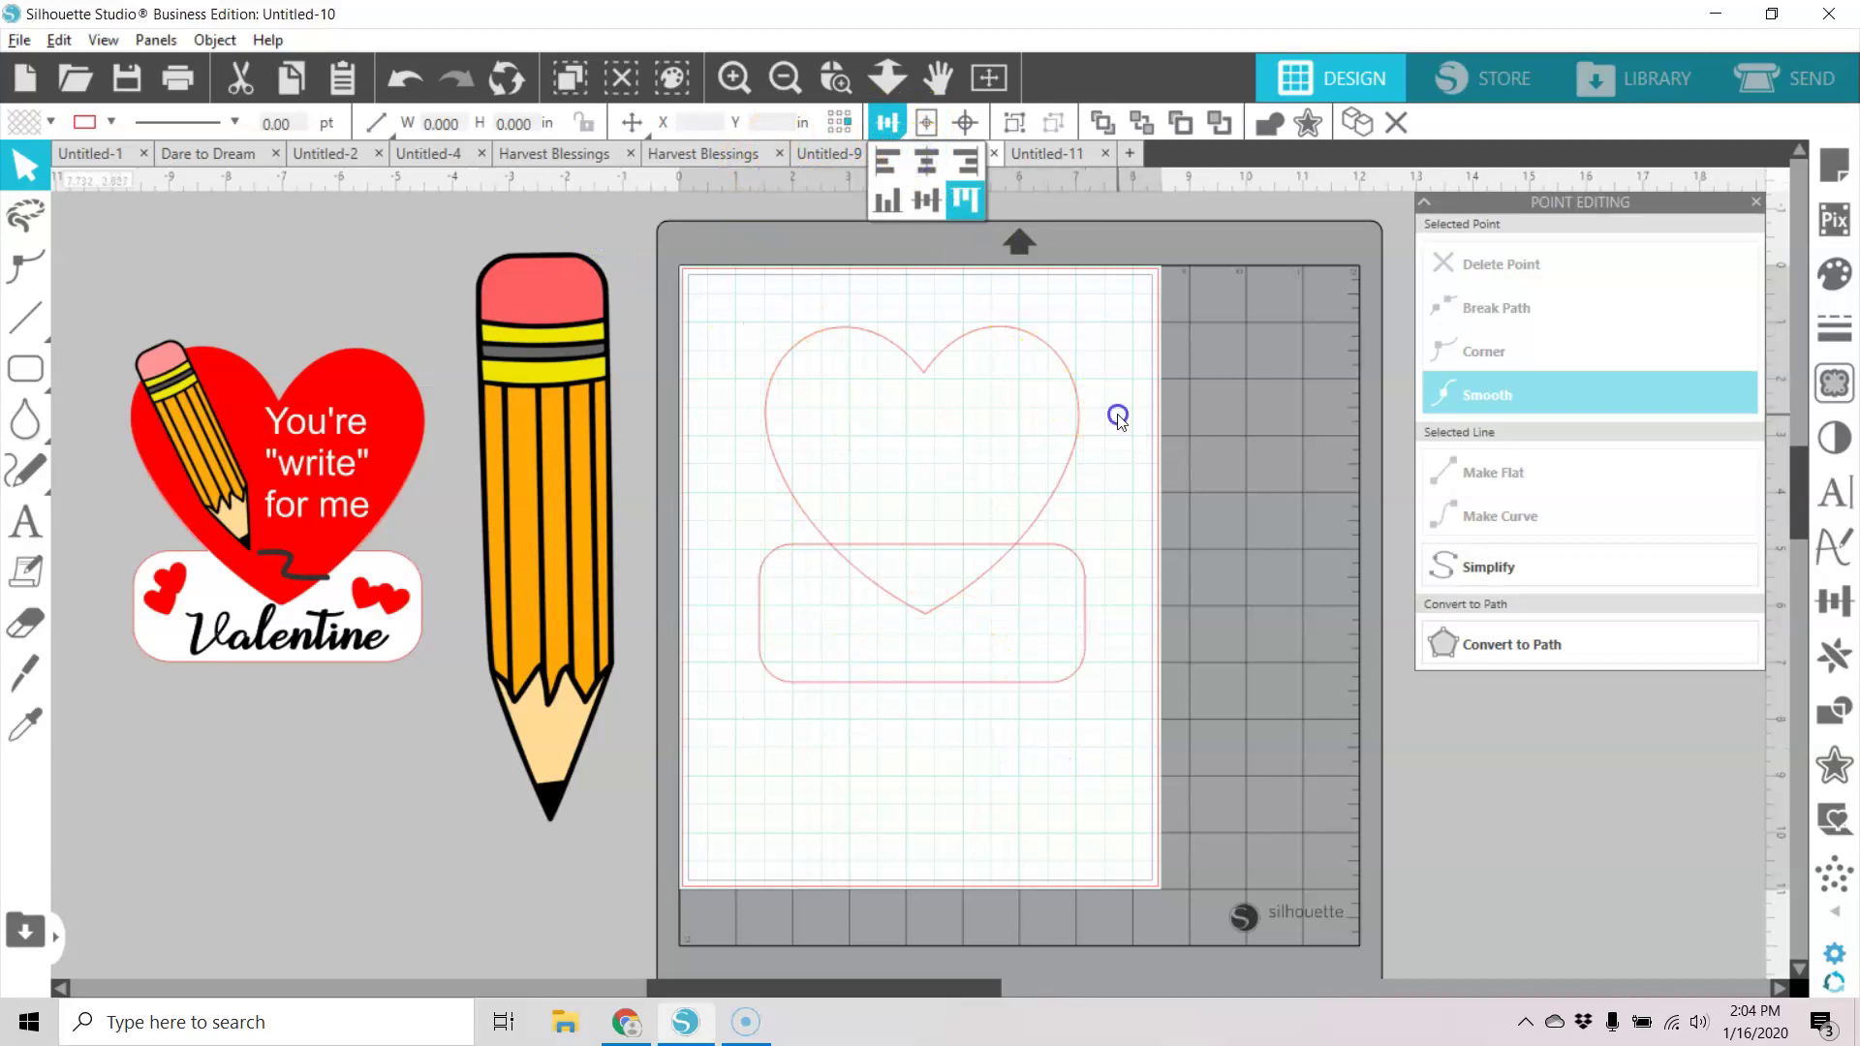
left_click(1046, 503)
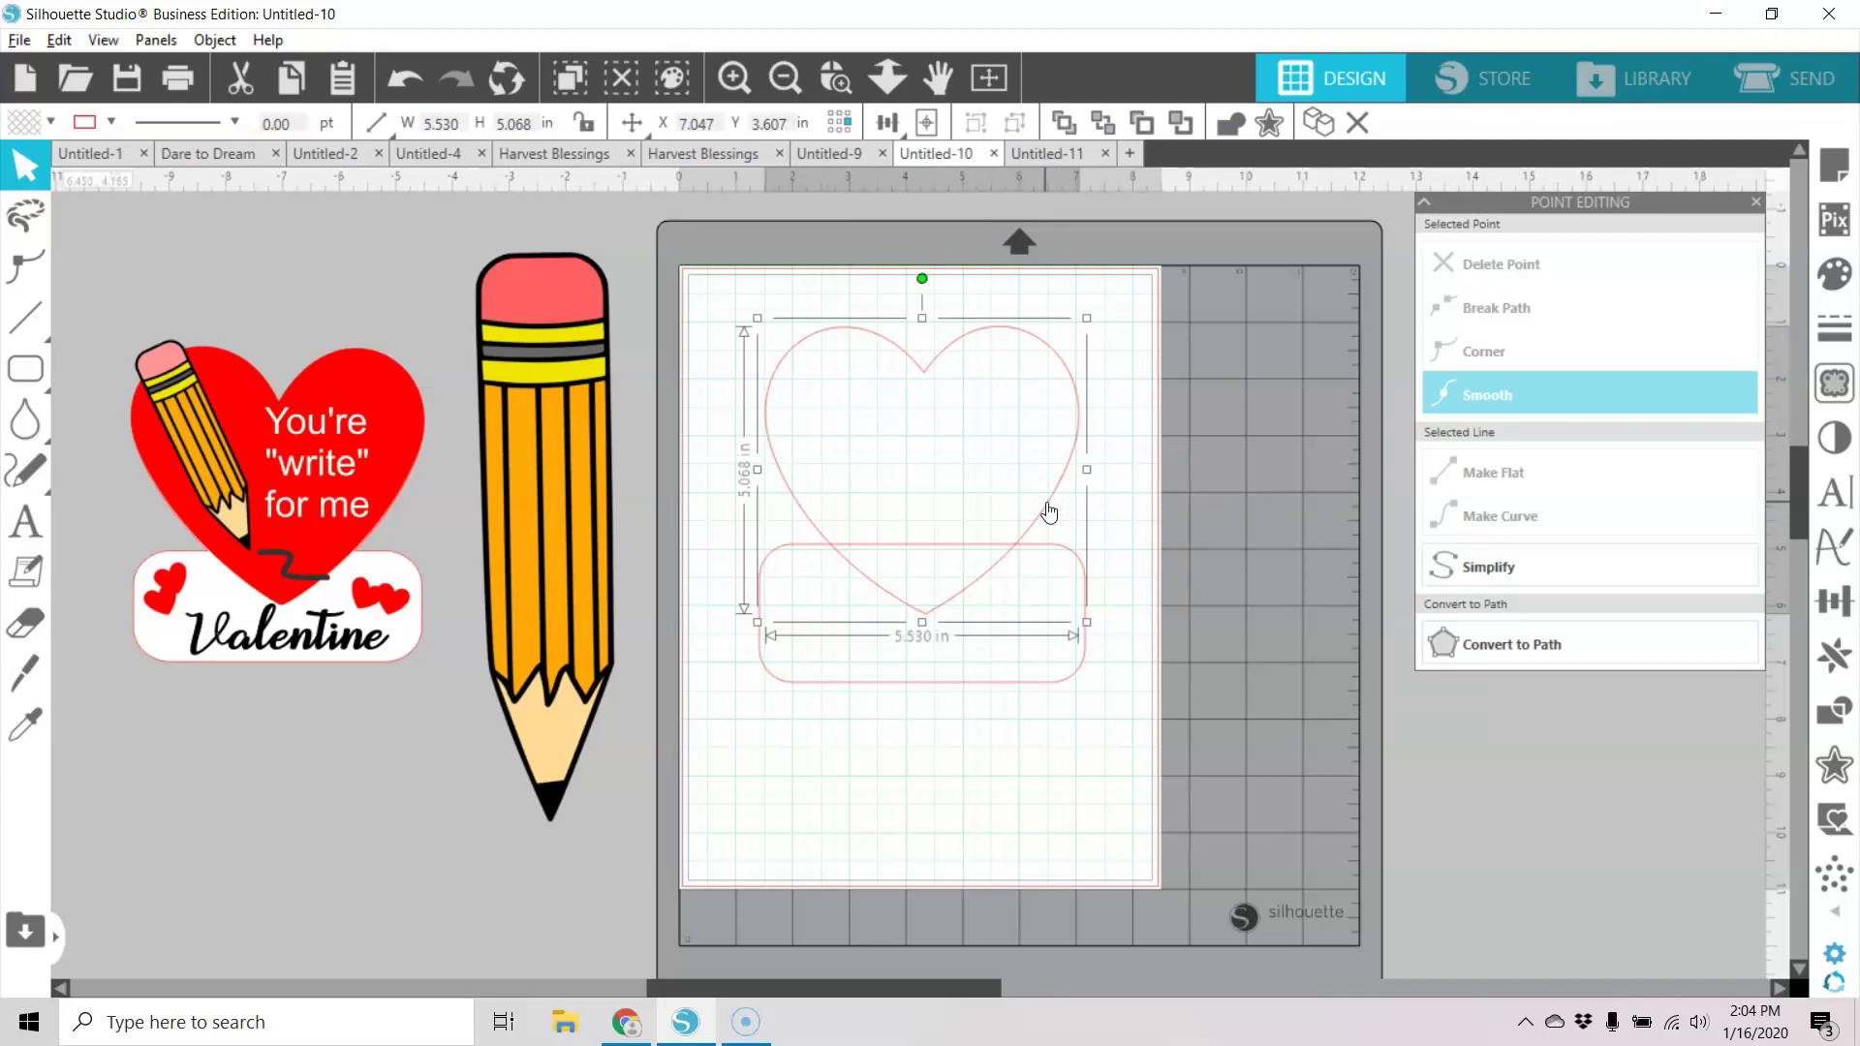
key("i")
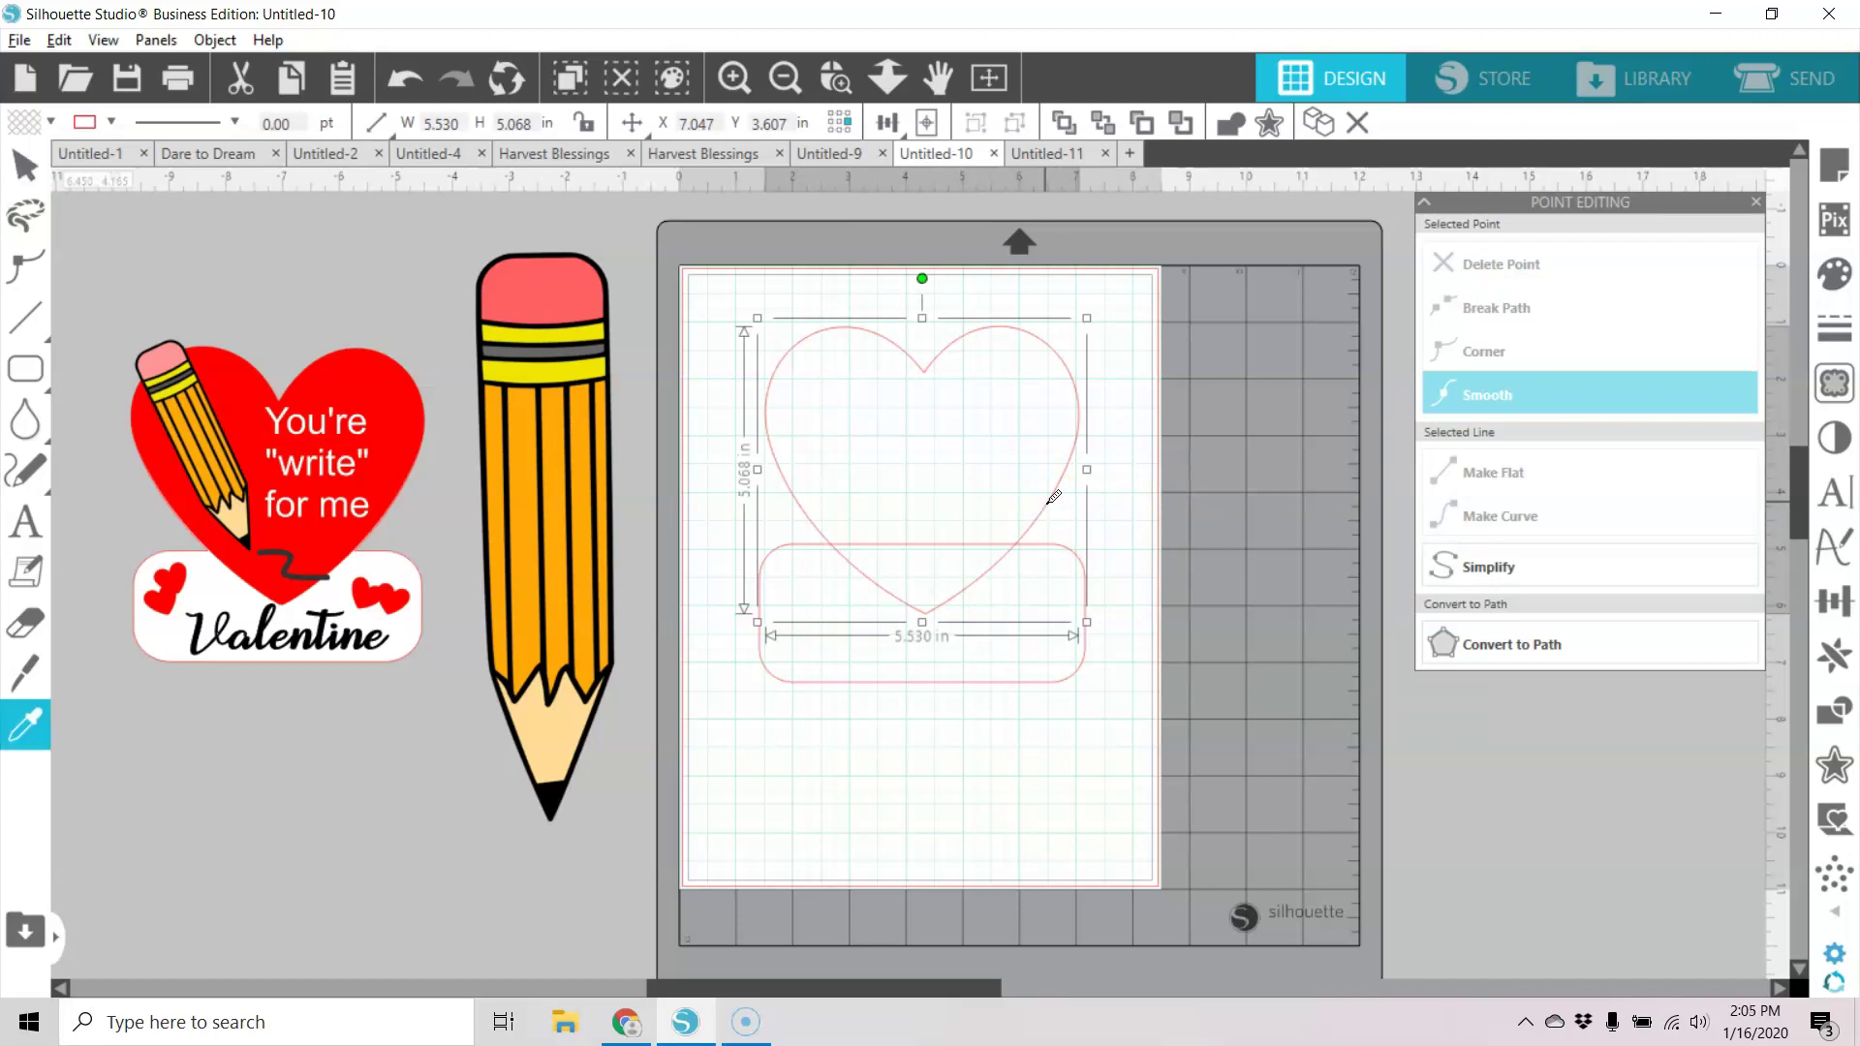
left_click(1054, 497)
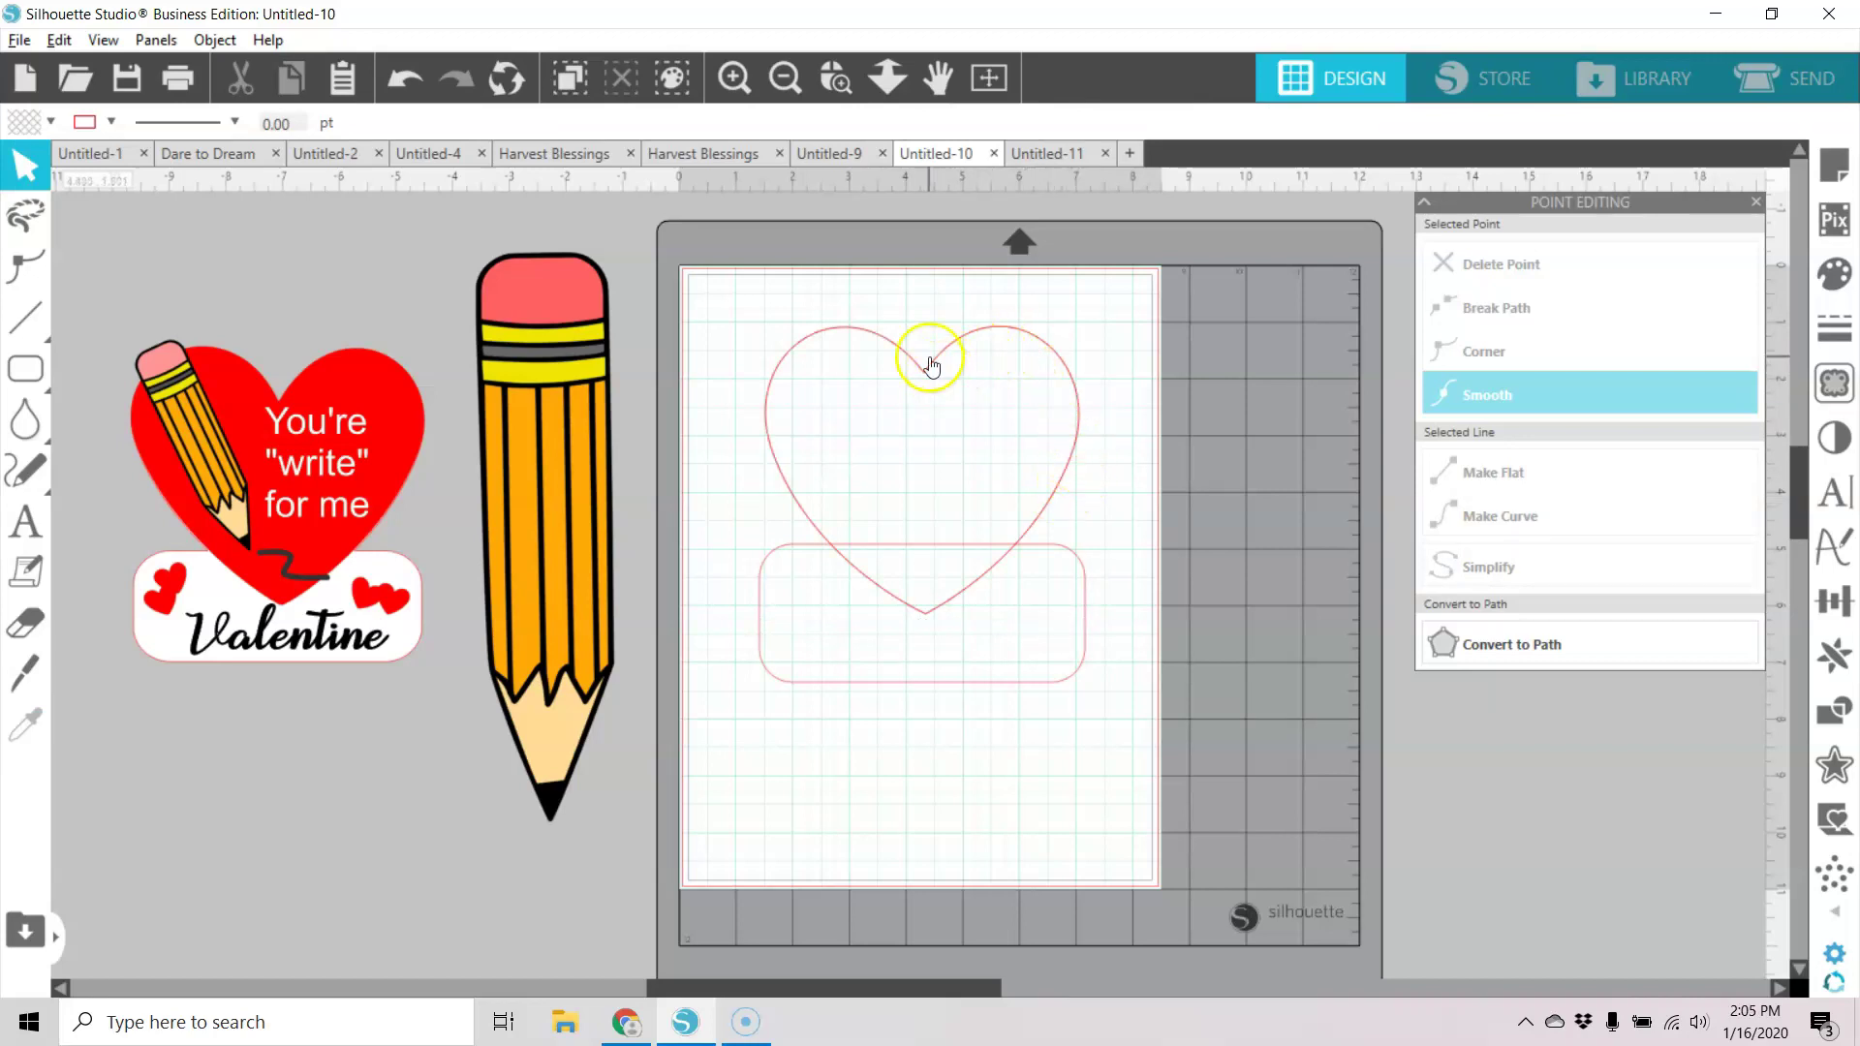
left_click(1075, 455)
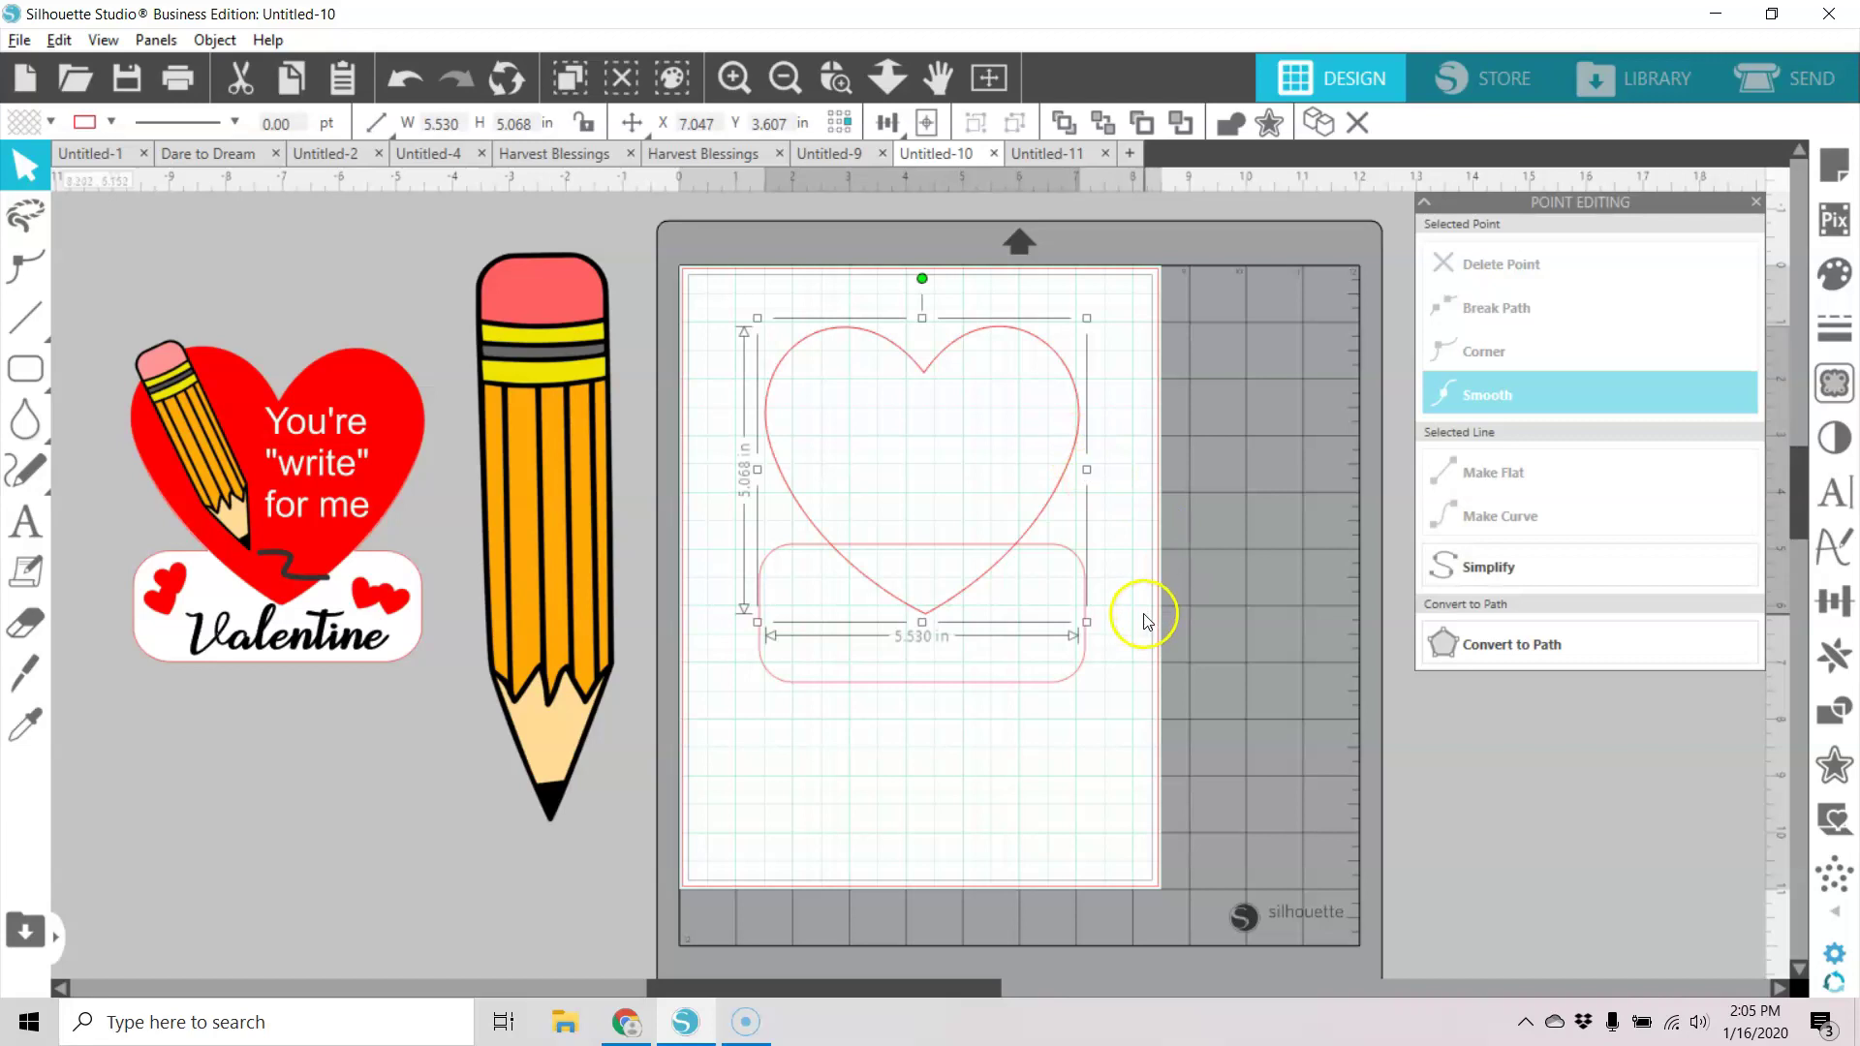
left_click(1047, 688, "shift")
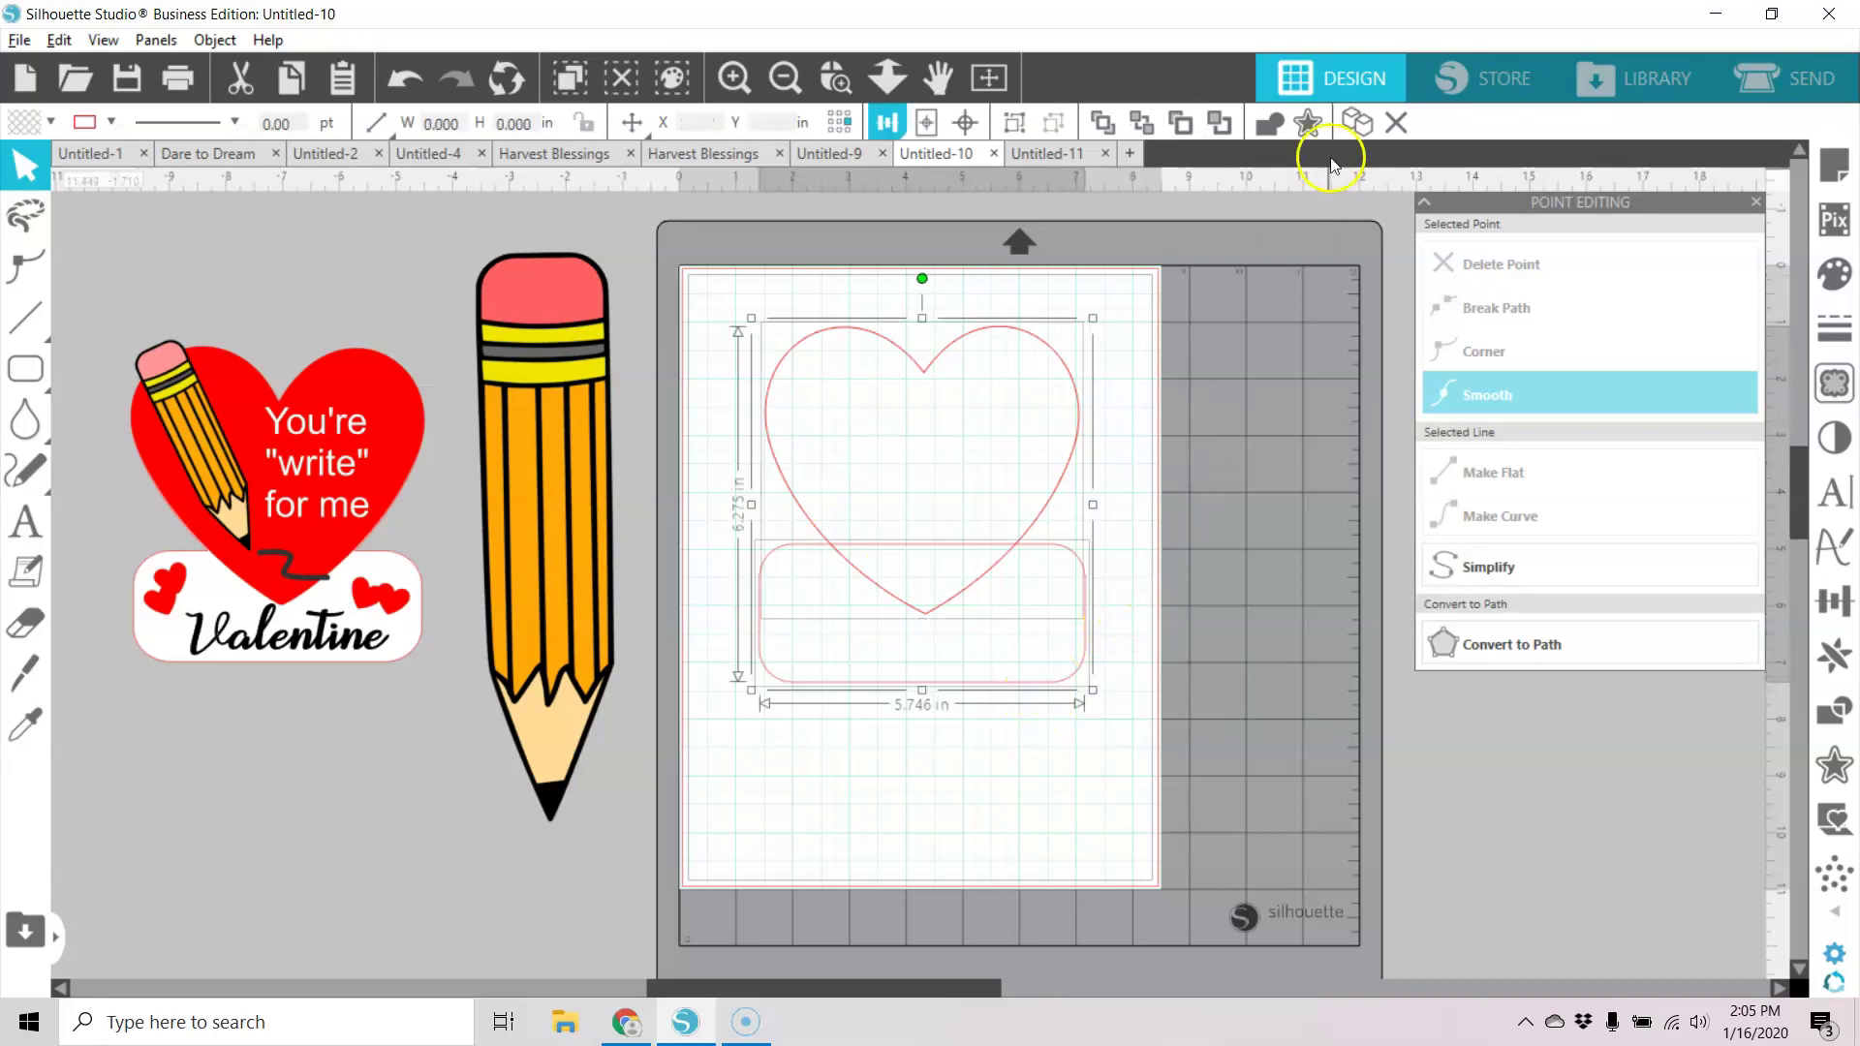
left_click(1271, 124)
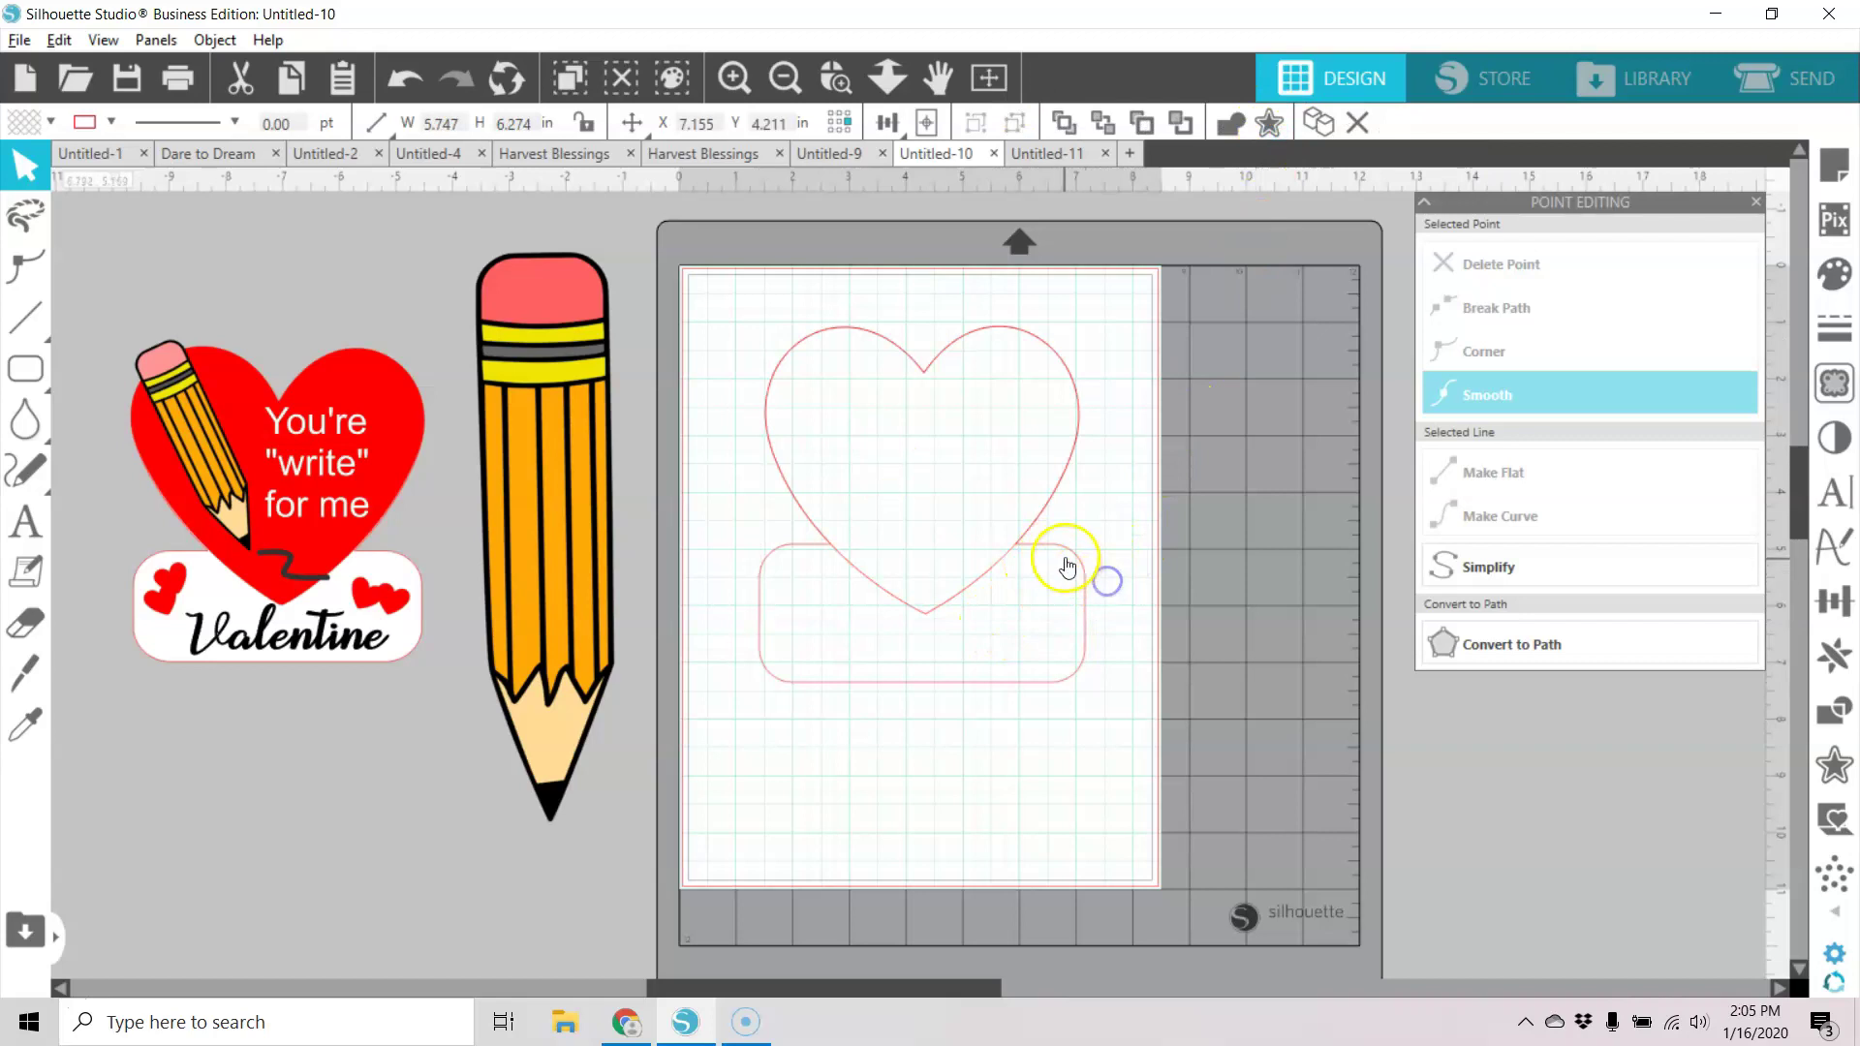
mouse_move(1067, 556)
left_mouse_down()
mouse_move(1108, 594)
mouse_move(1088, 553)
mouse_move(1113, 607)
mouse_move(1088, 577)
left_mouse_up()
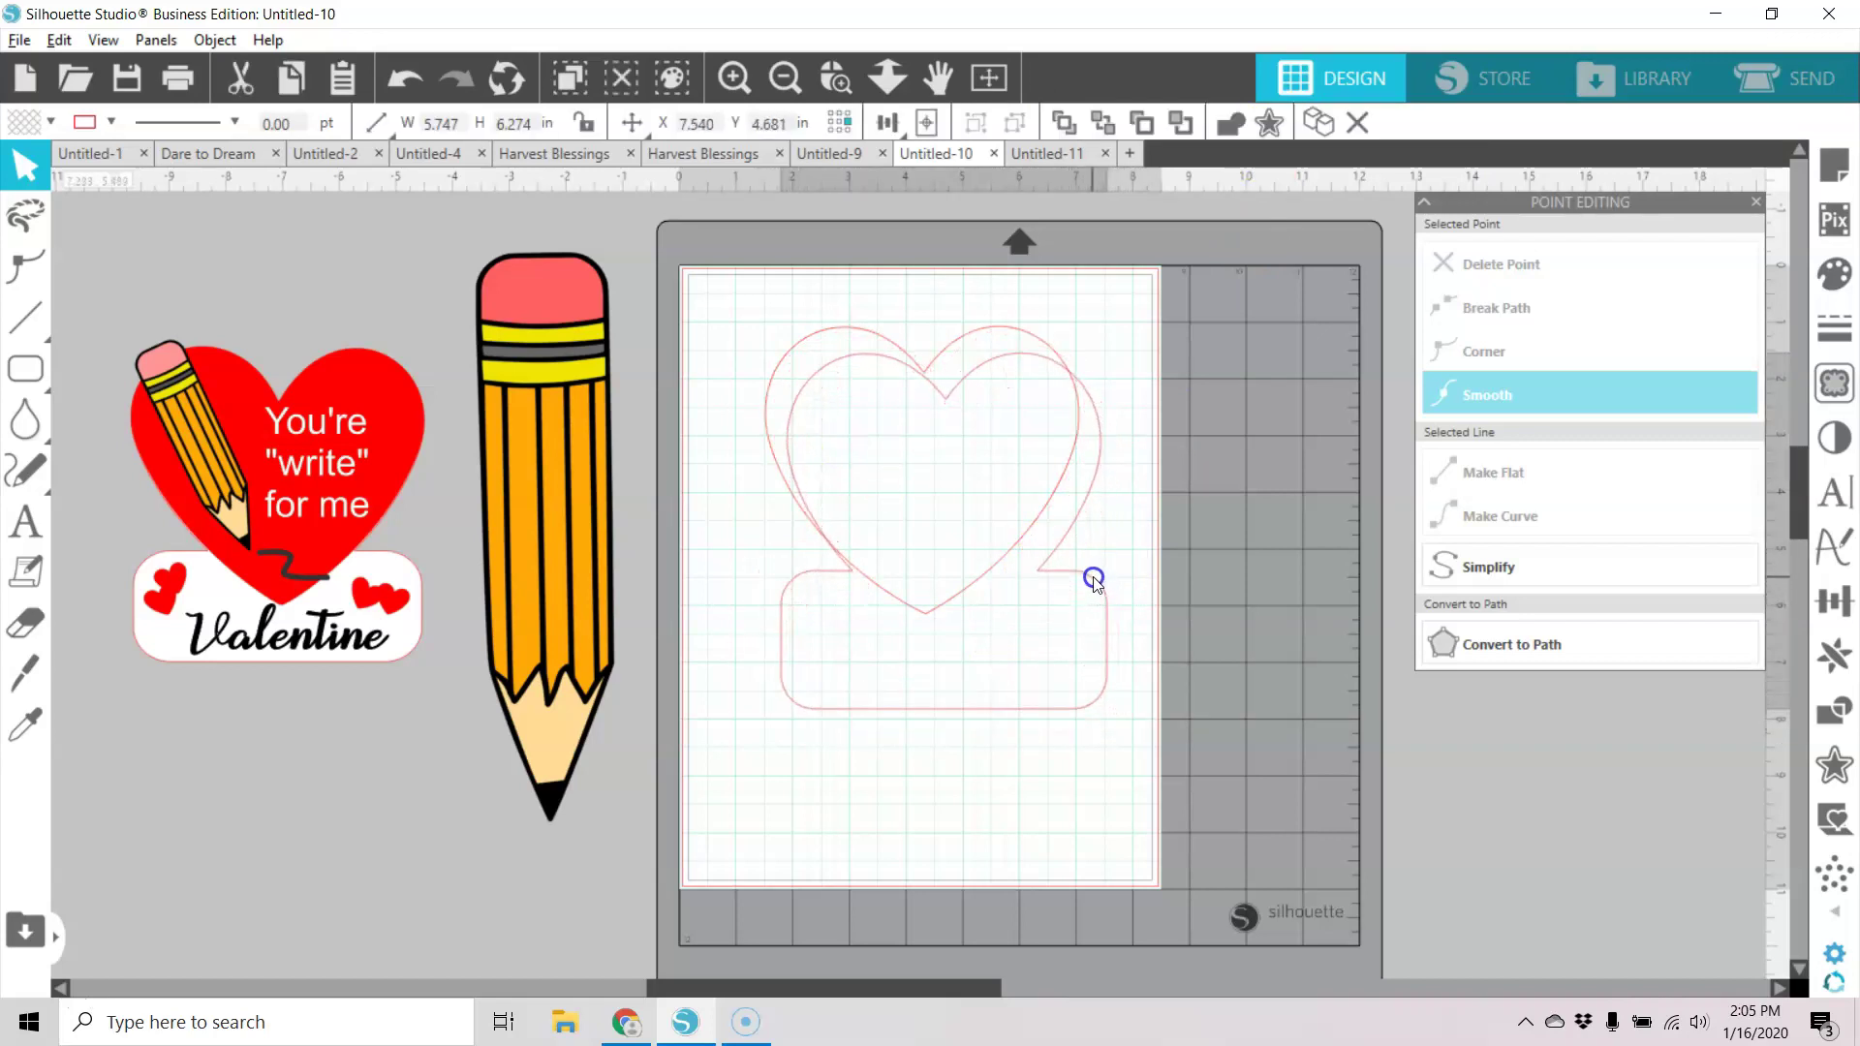
left_click(1048, 591)
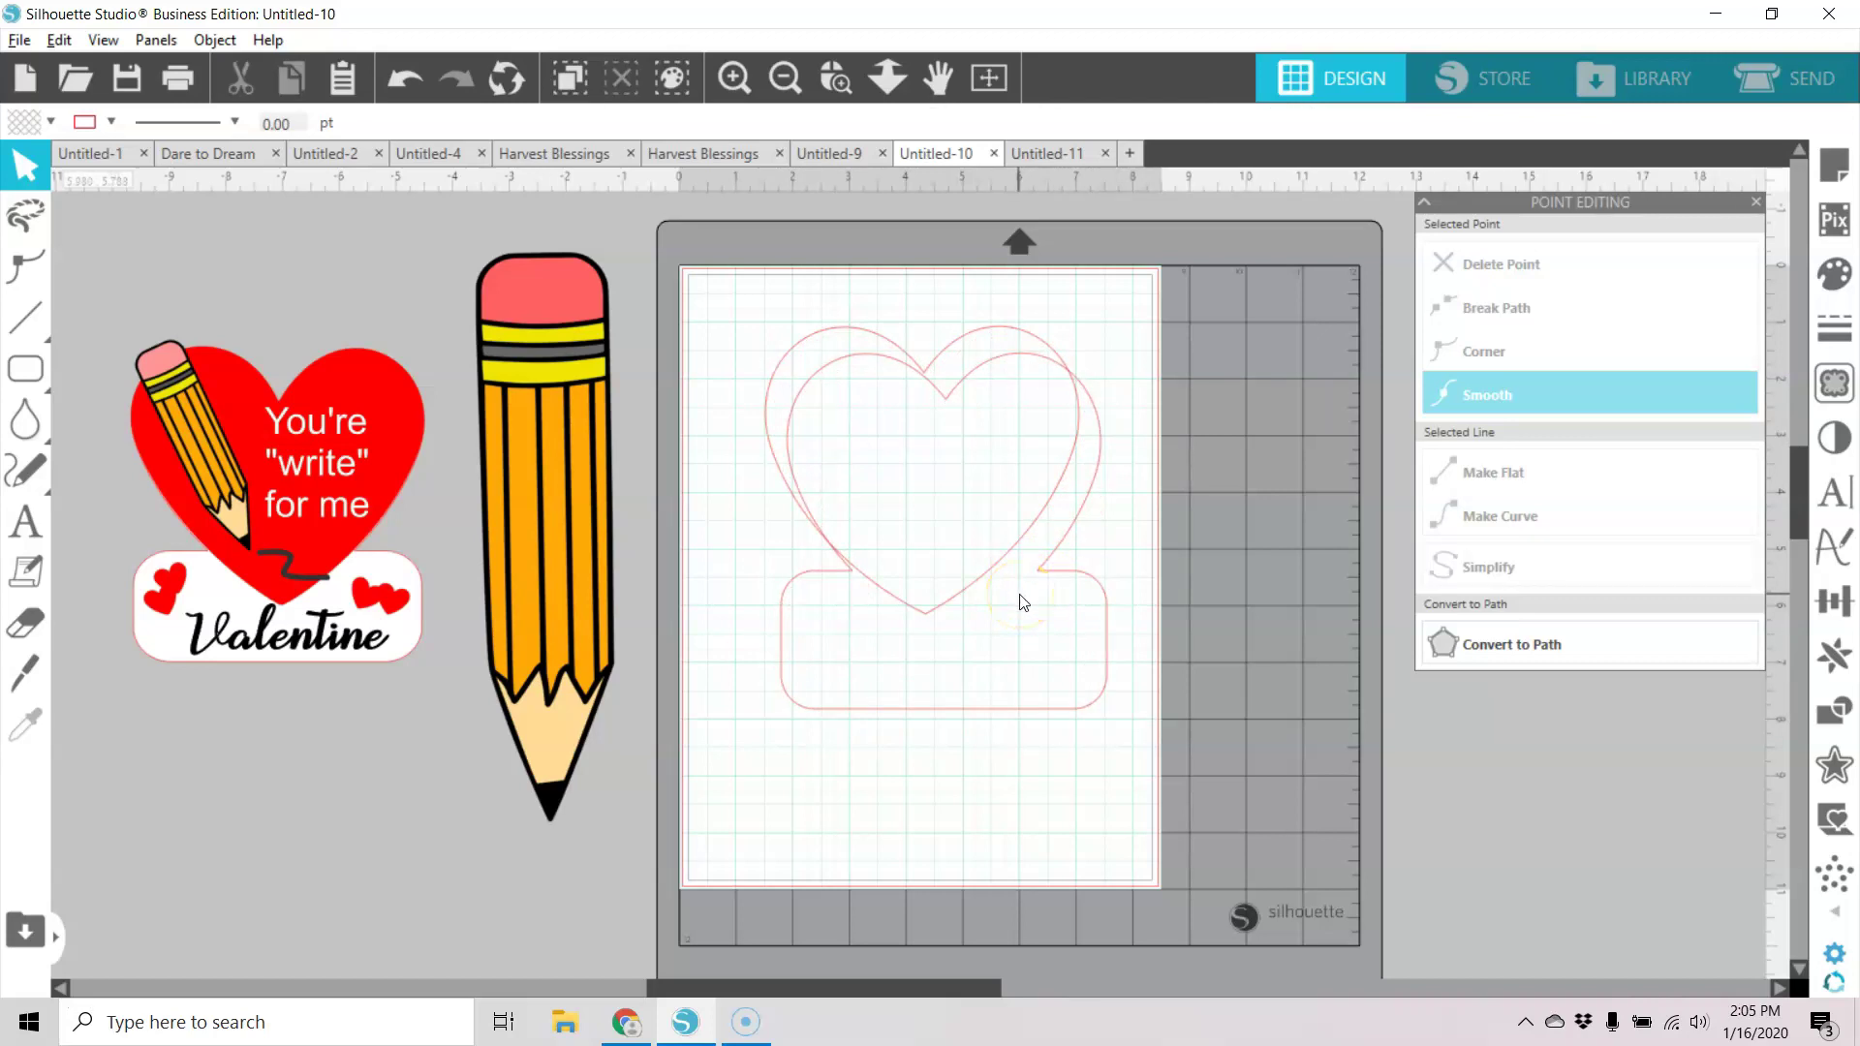
left_click(1066, 583)
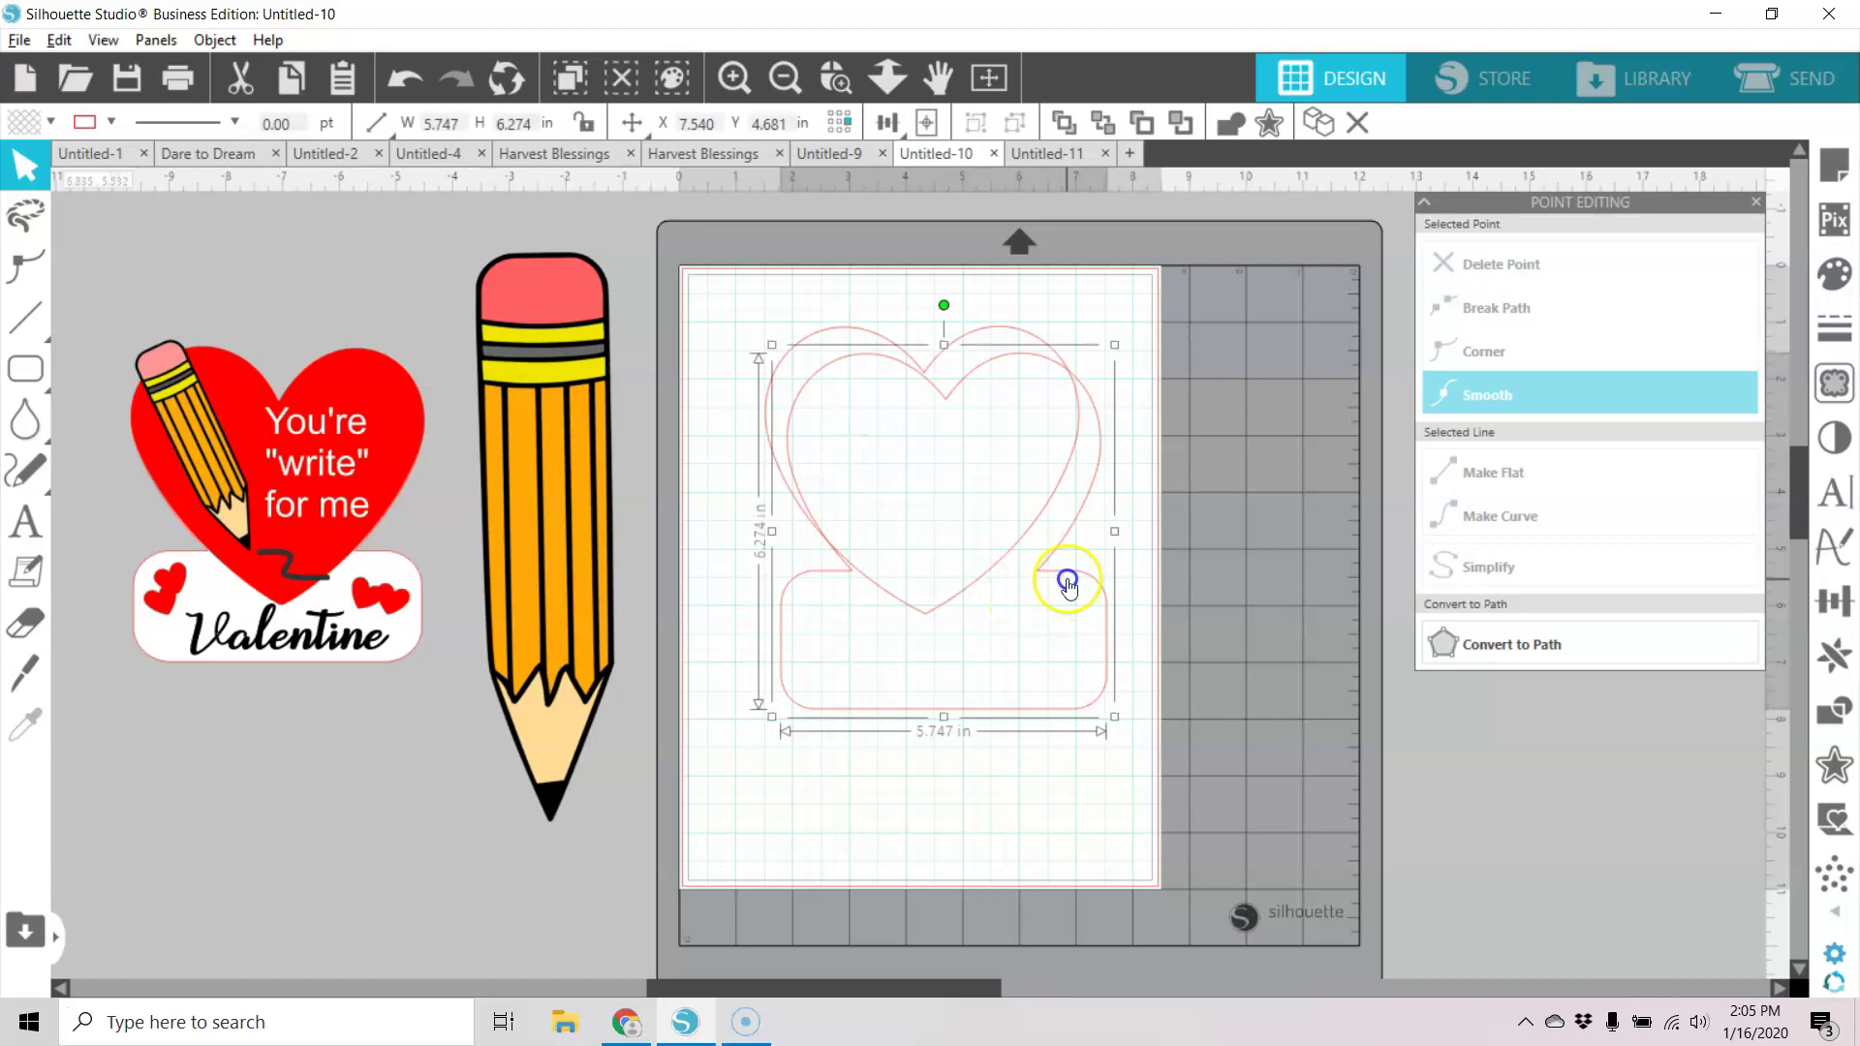
left_click(409, 83)
left_click(409, 83)
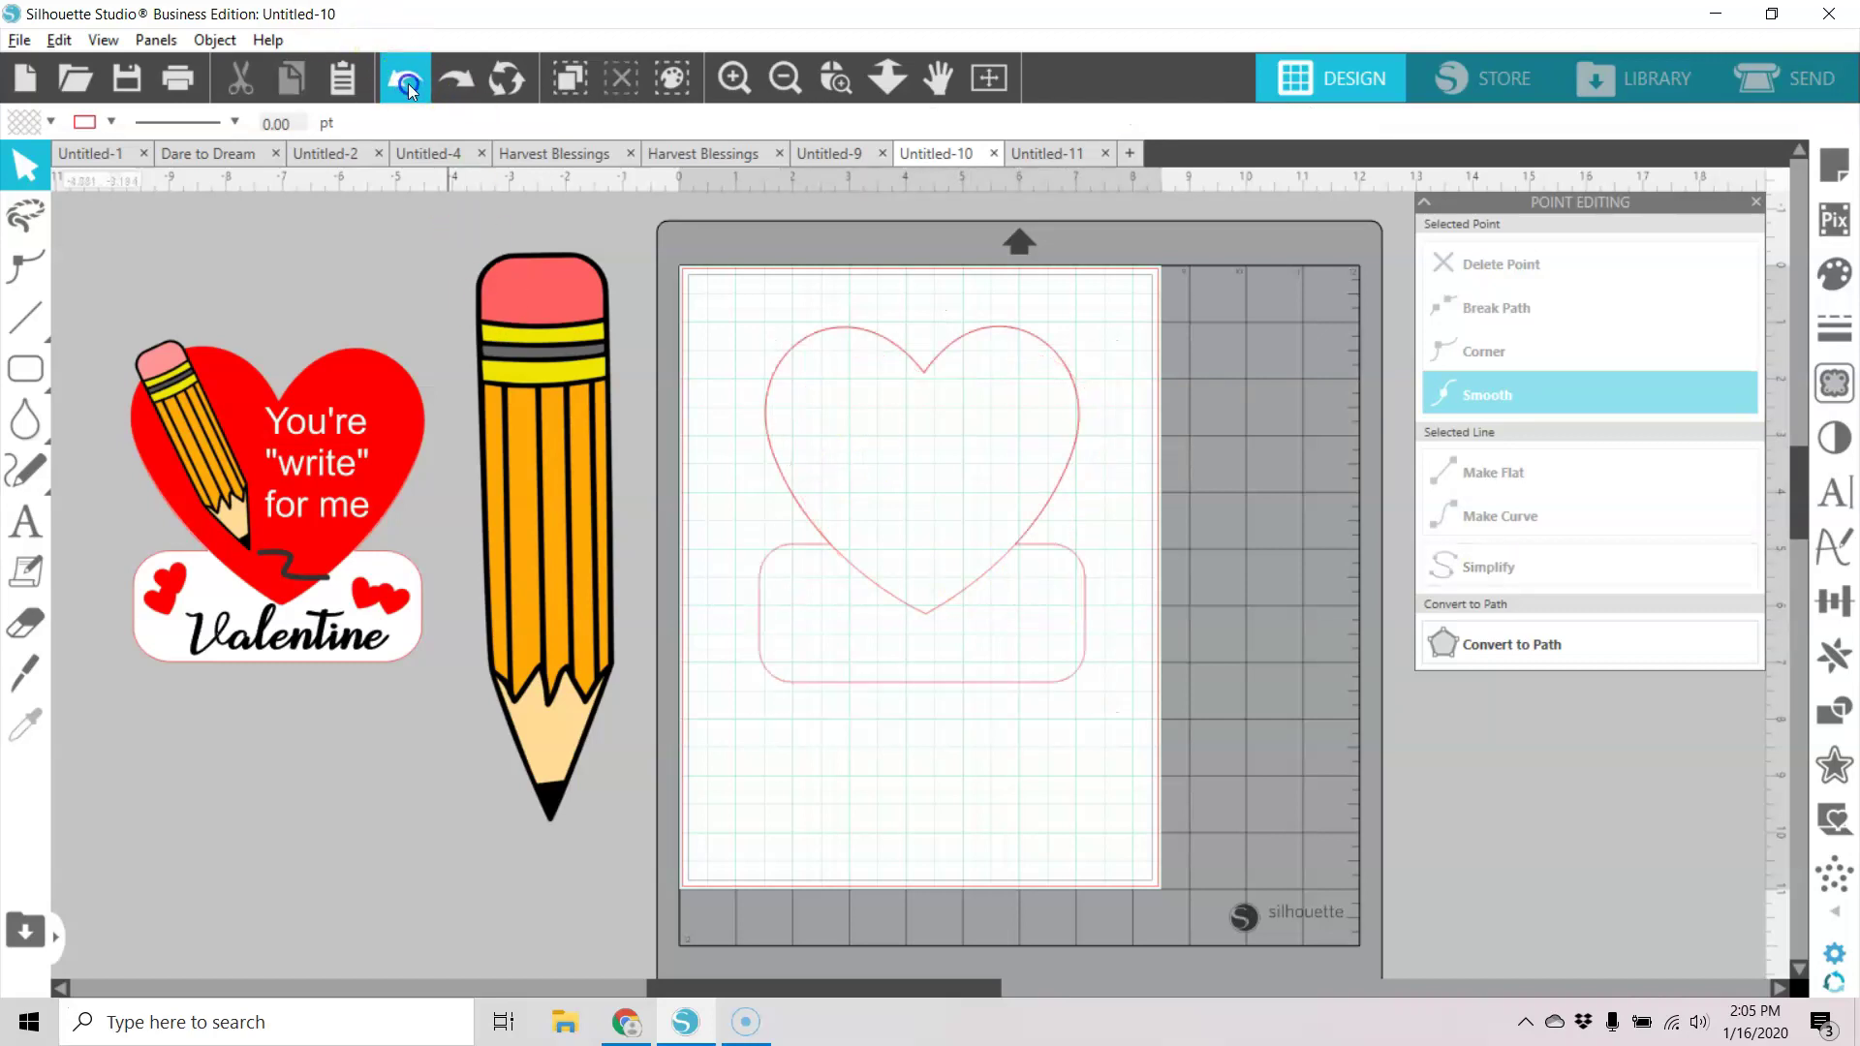
Fill the heart outline red.
left_click(980, 579)
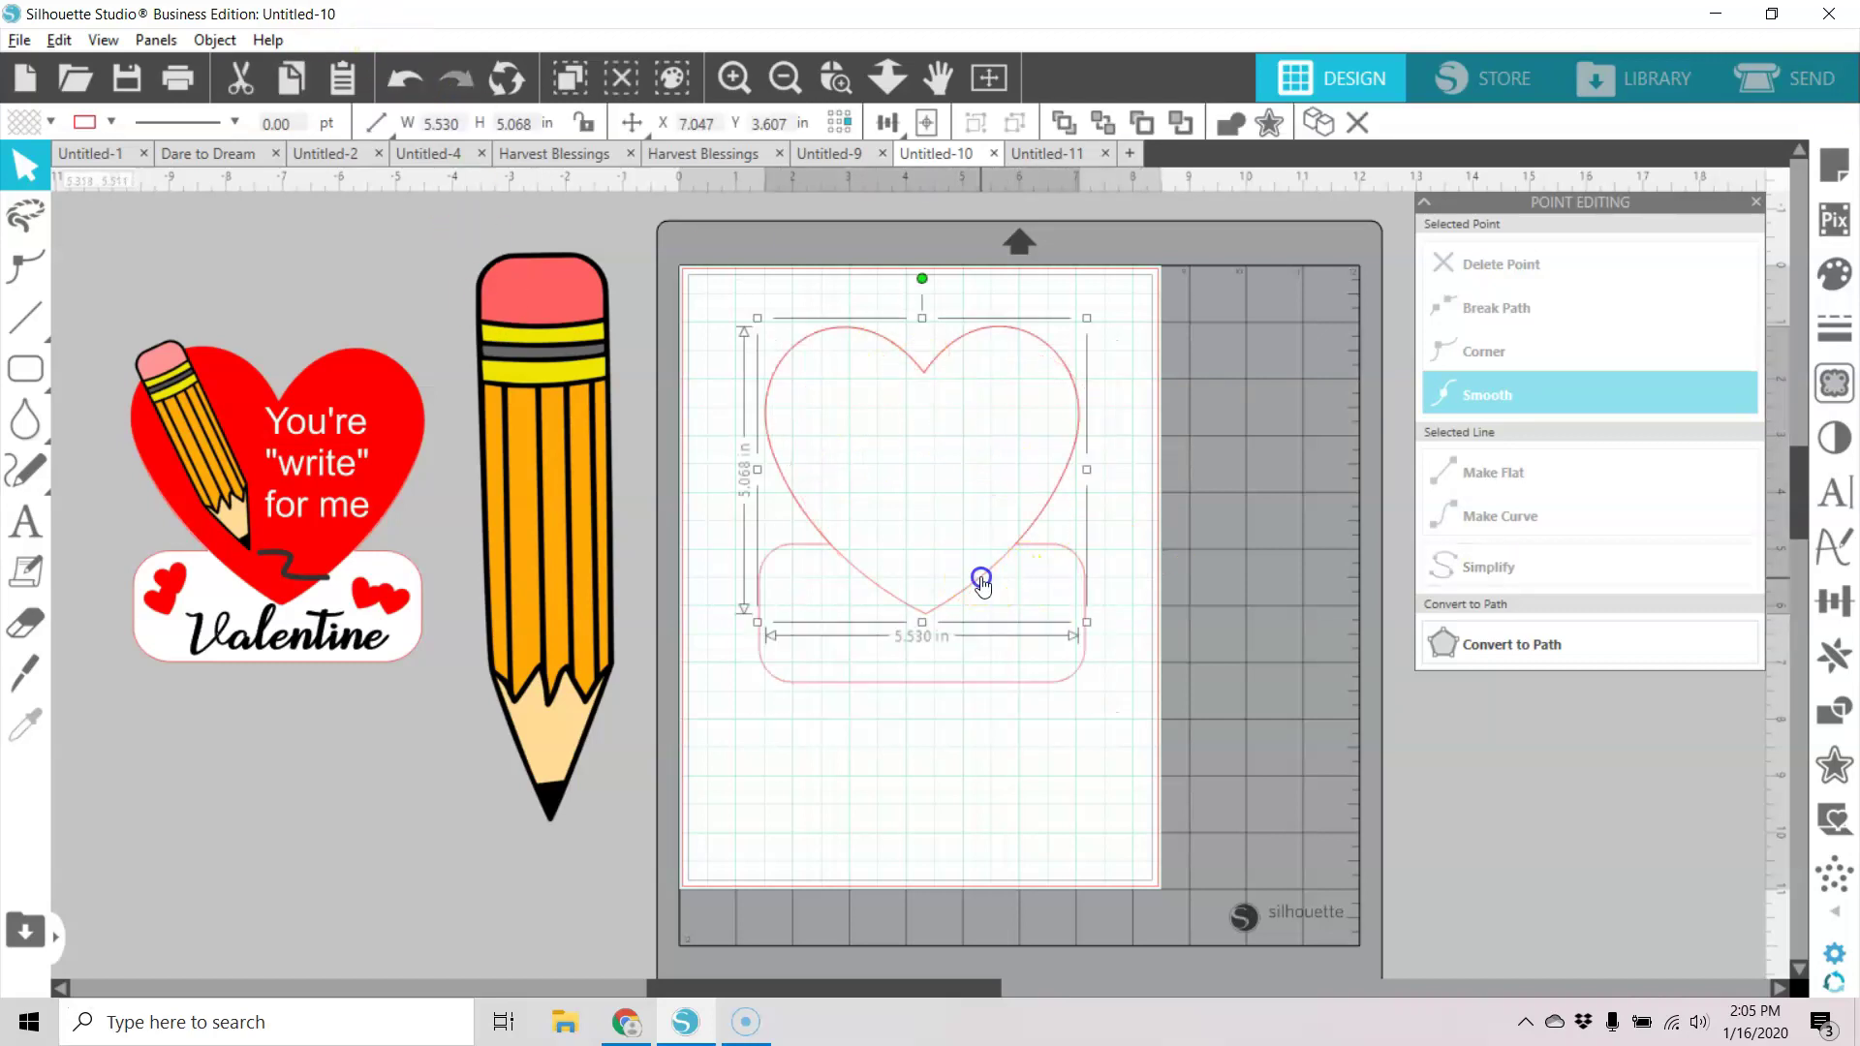
left_click(53, 123)
left_click(18, 207)
left_click(976, 809)
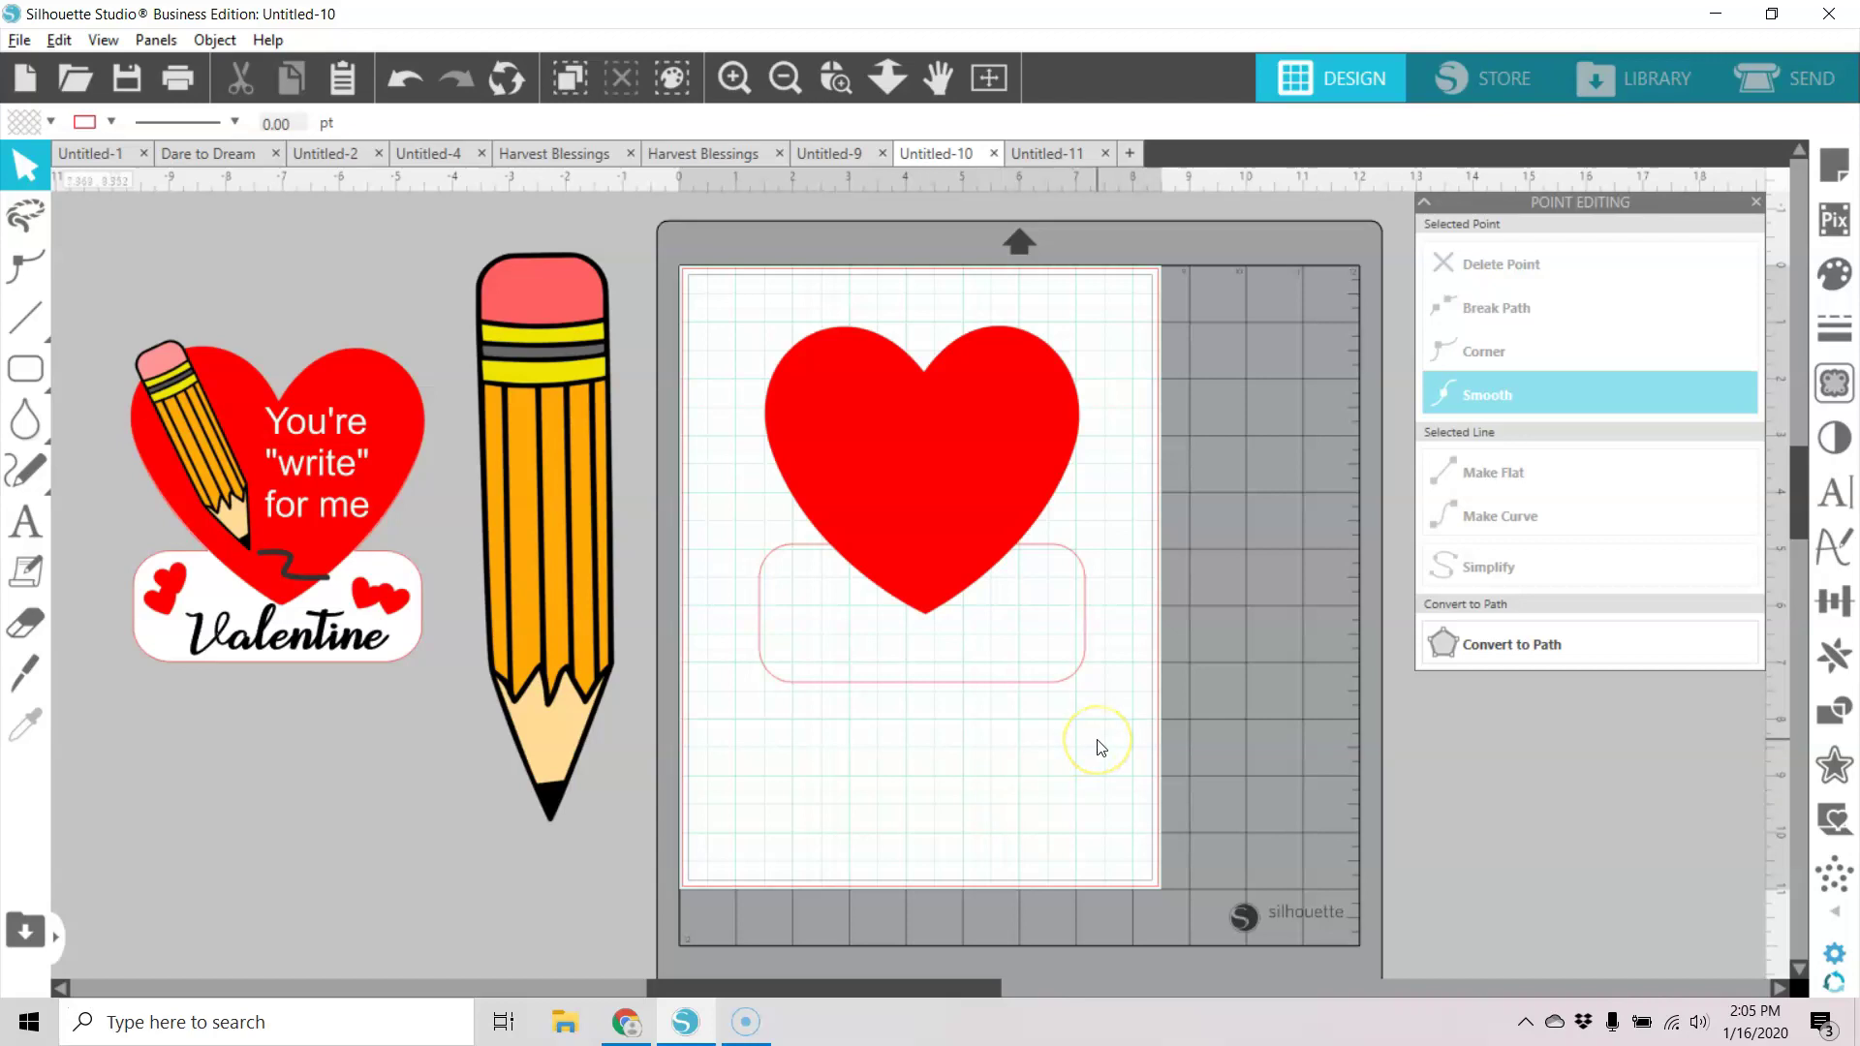
Fill the rounded banner white and send it behind the red heart.
left_click(850, 538)
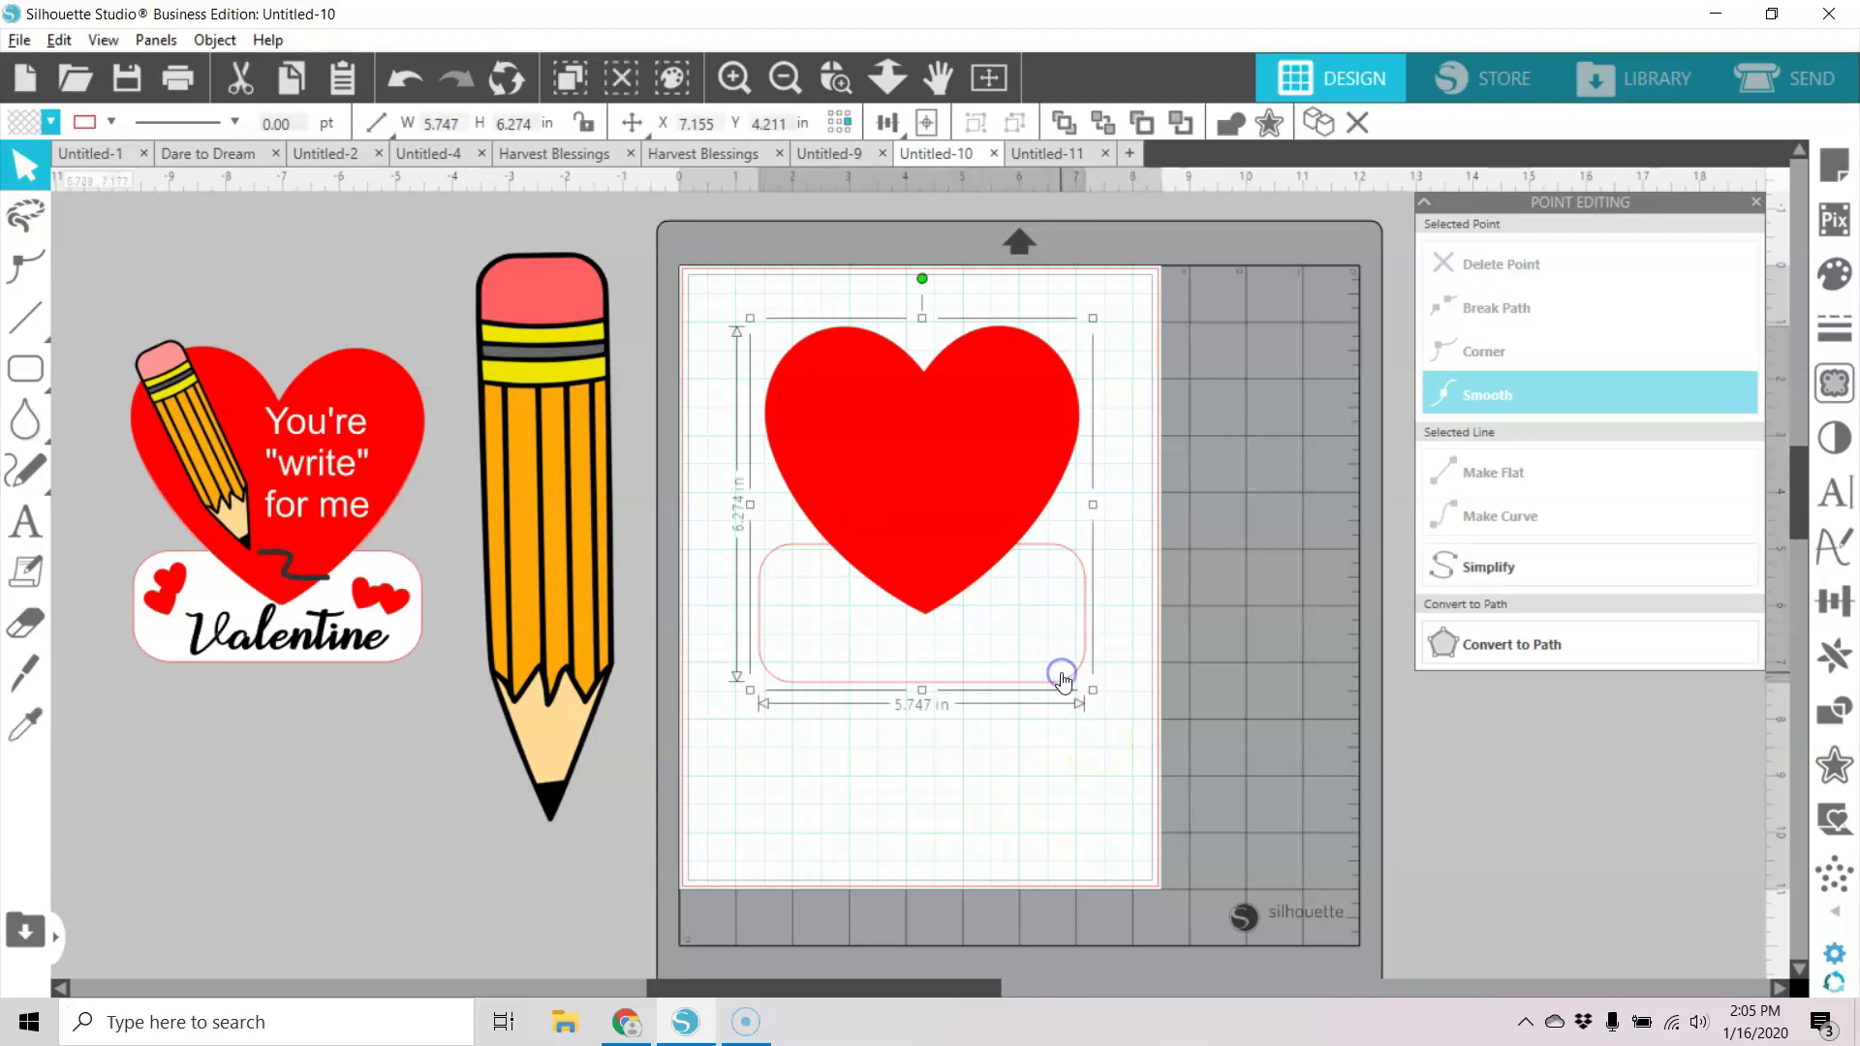
left_click(50, 122)
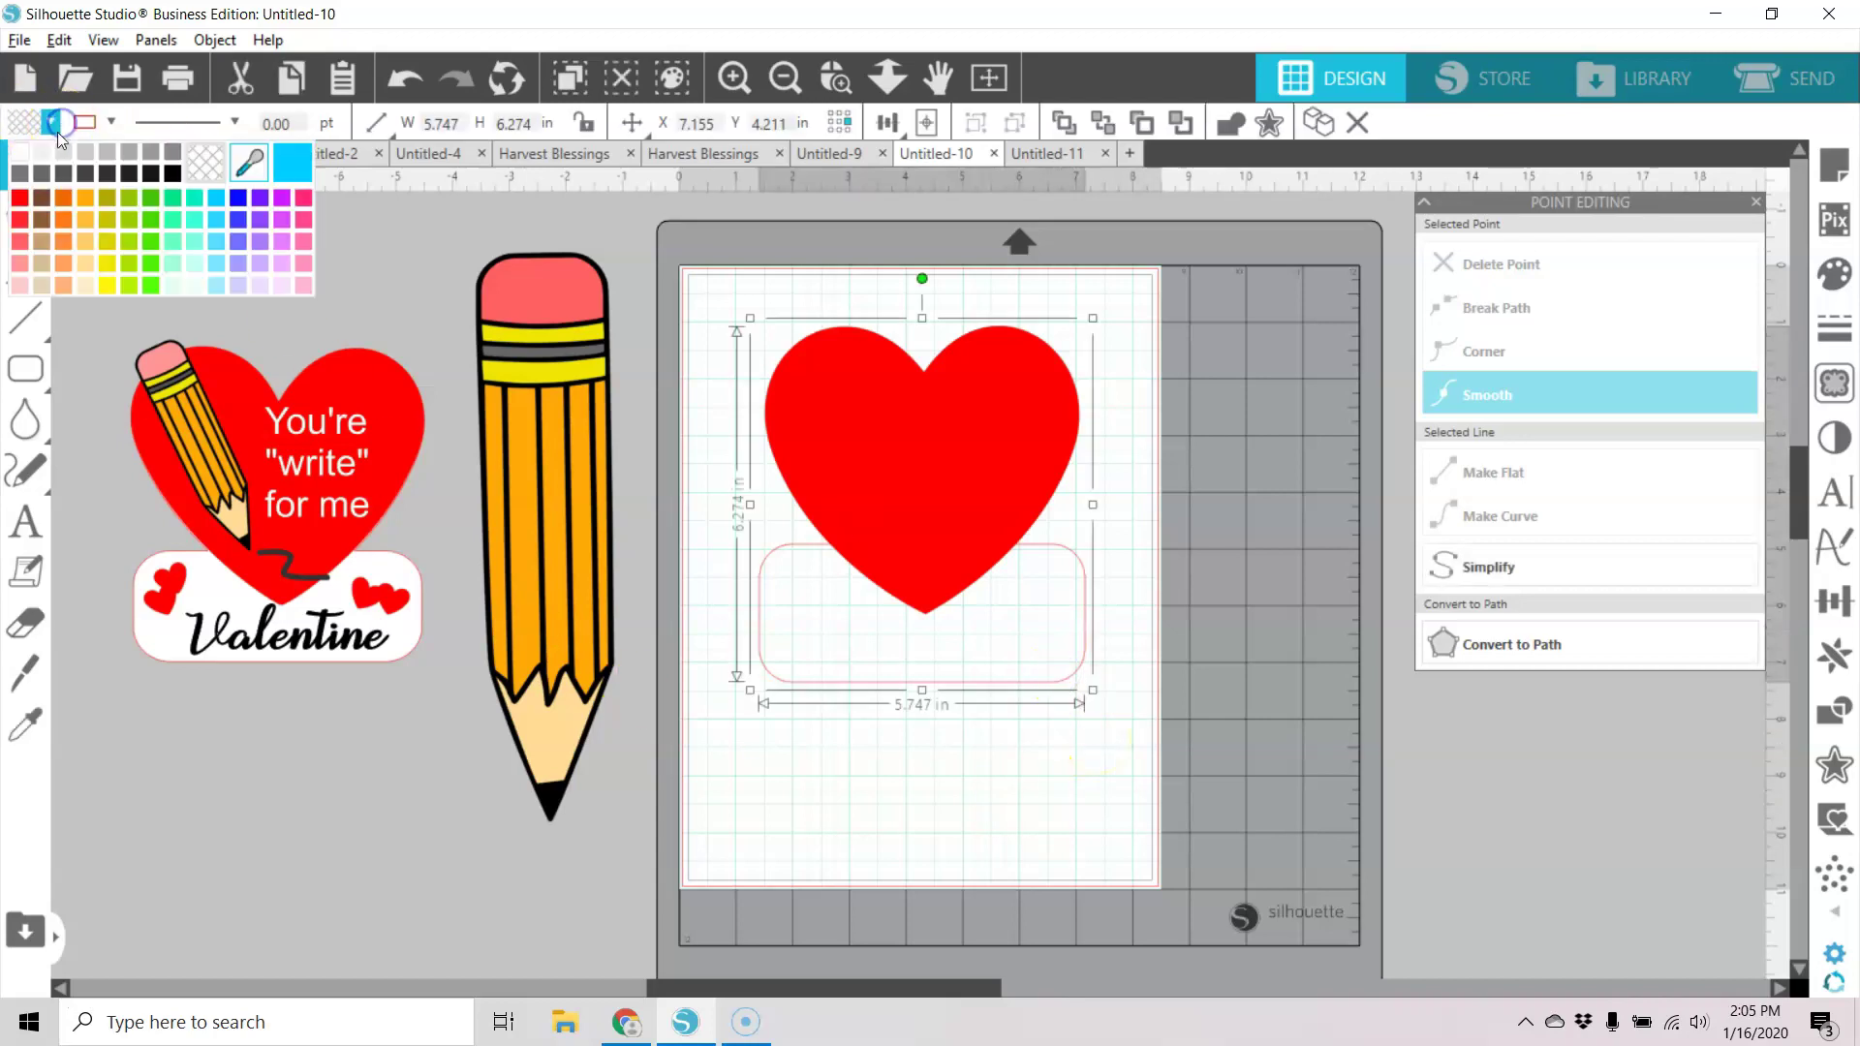
left_click(23, 160)
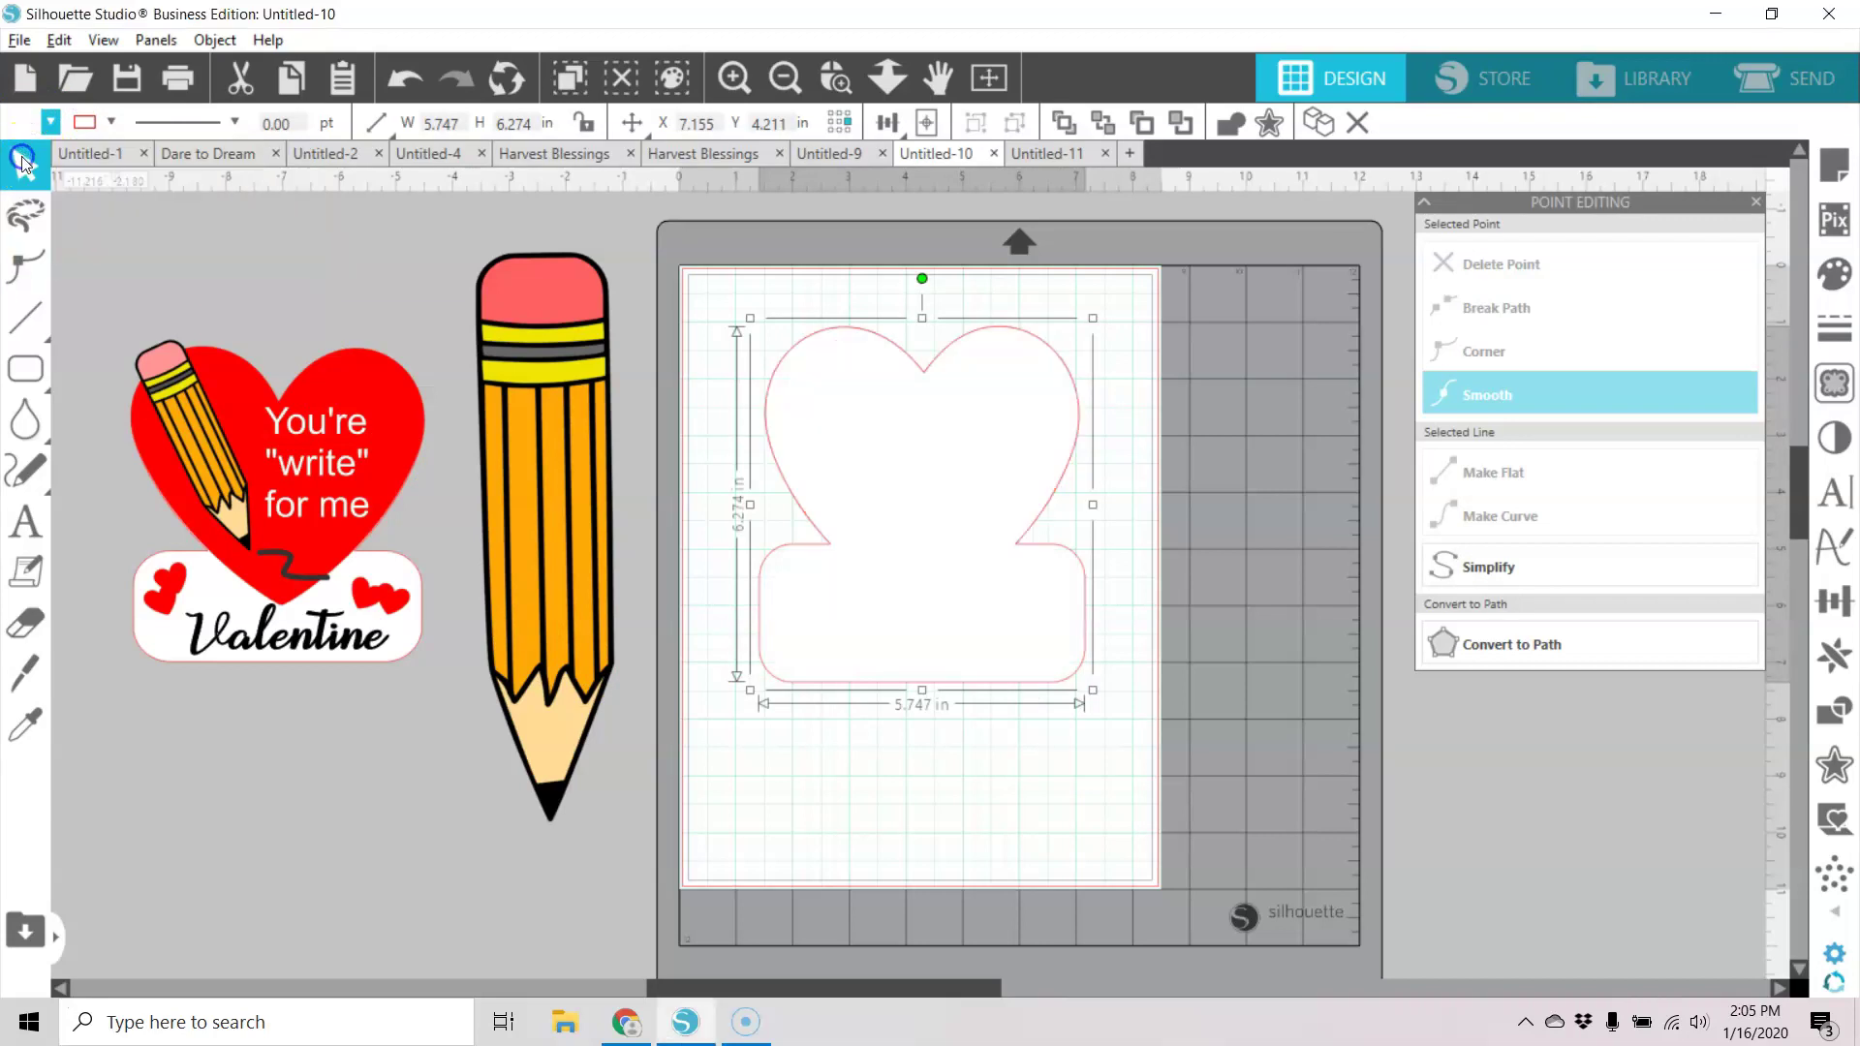
right_click(942, 662)
left_click(1070, 508)
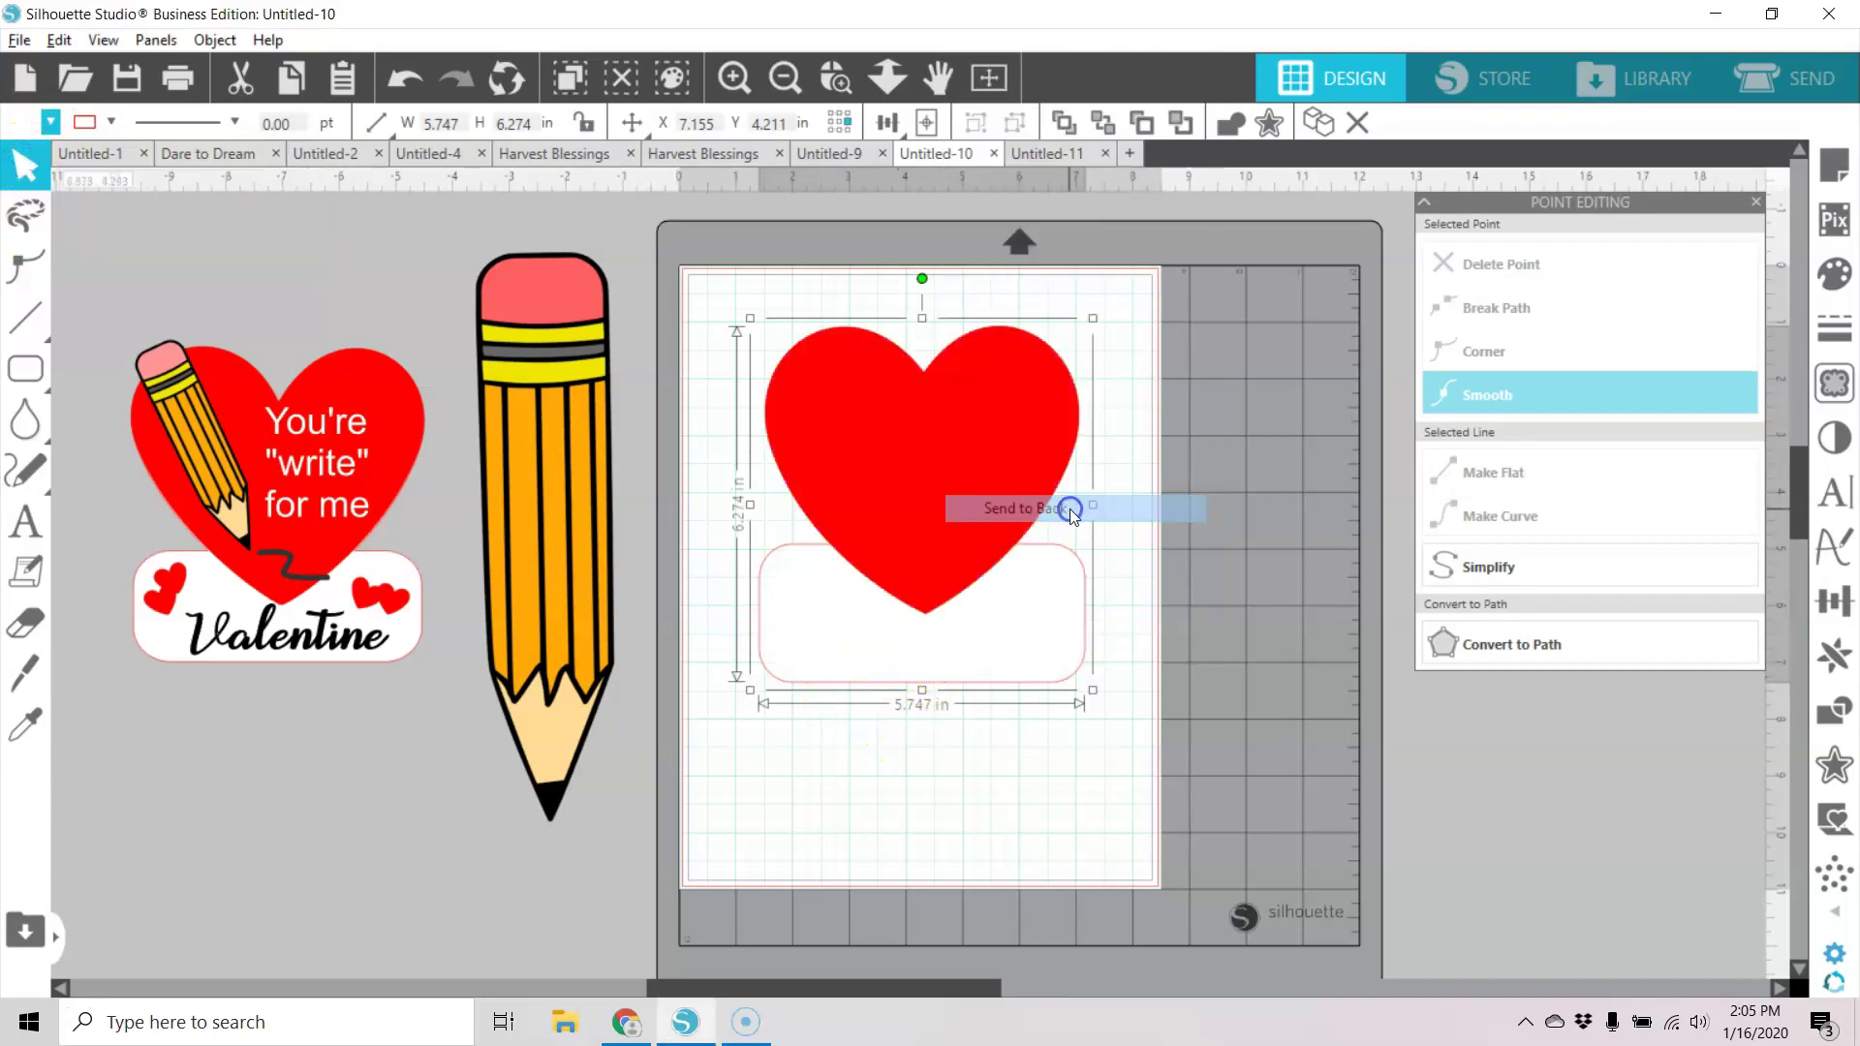
left_click(1121, 750)
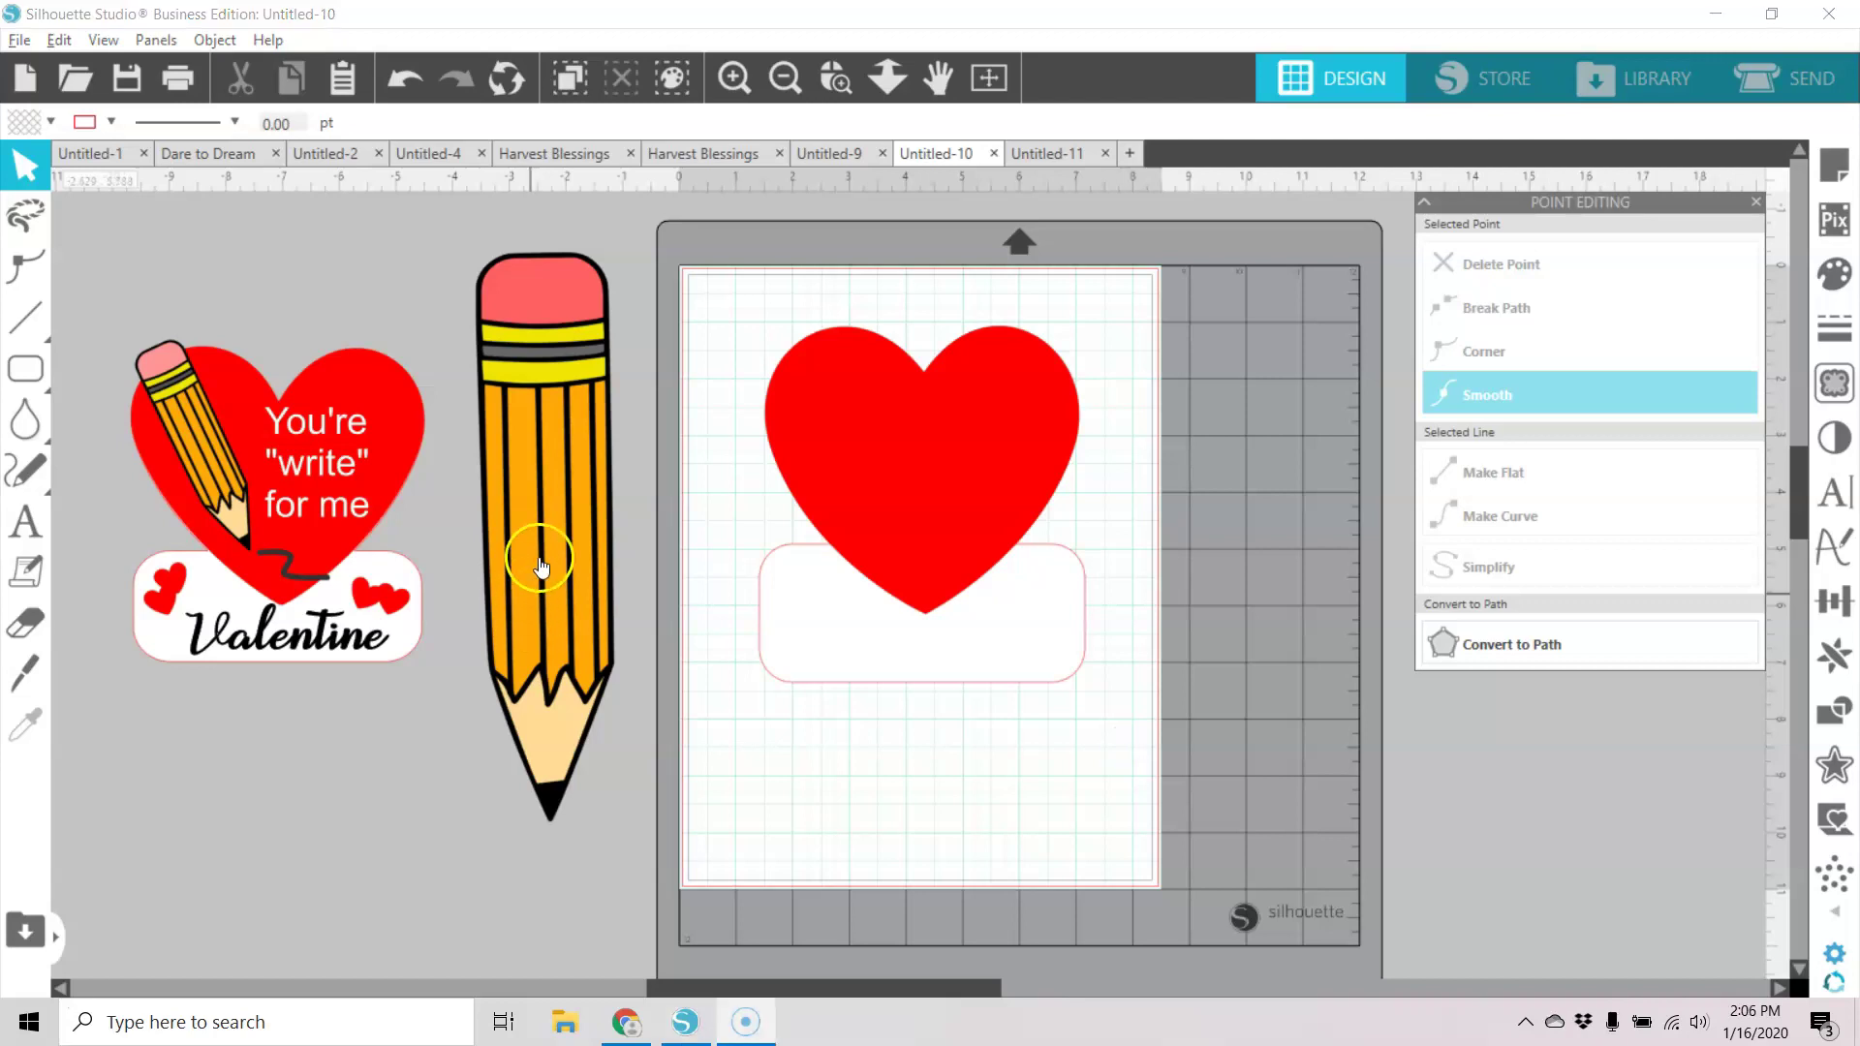
Move the large pencil onto the heart and bring it to the front.
left_click(569, 496)
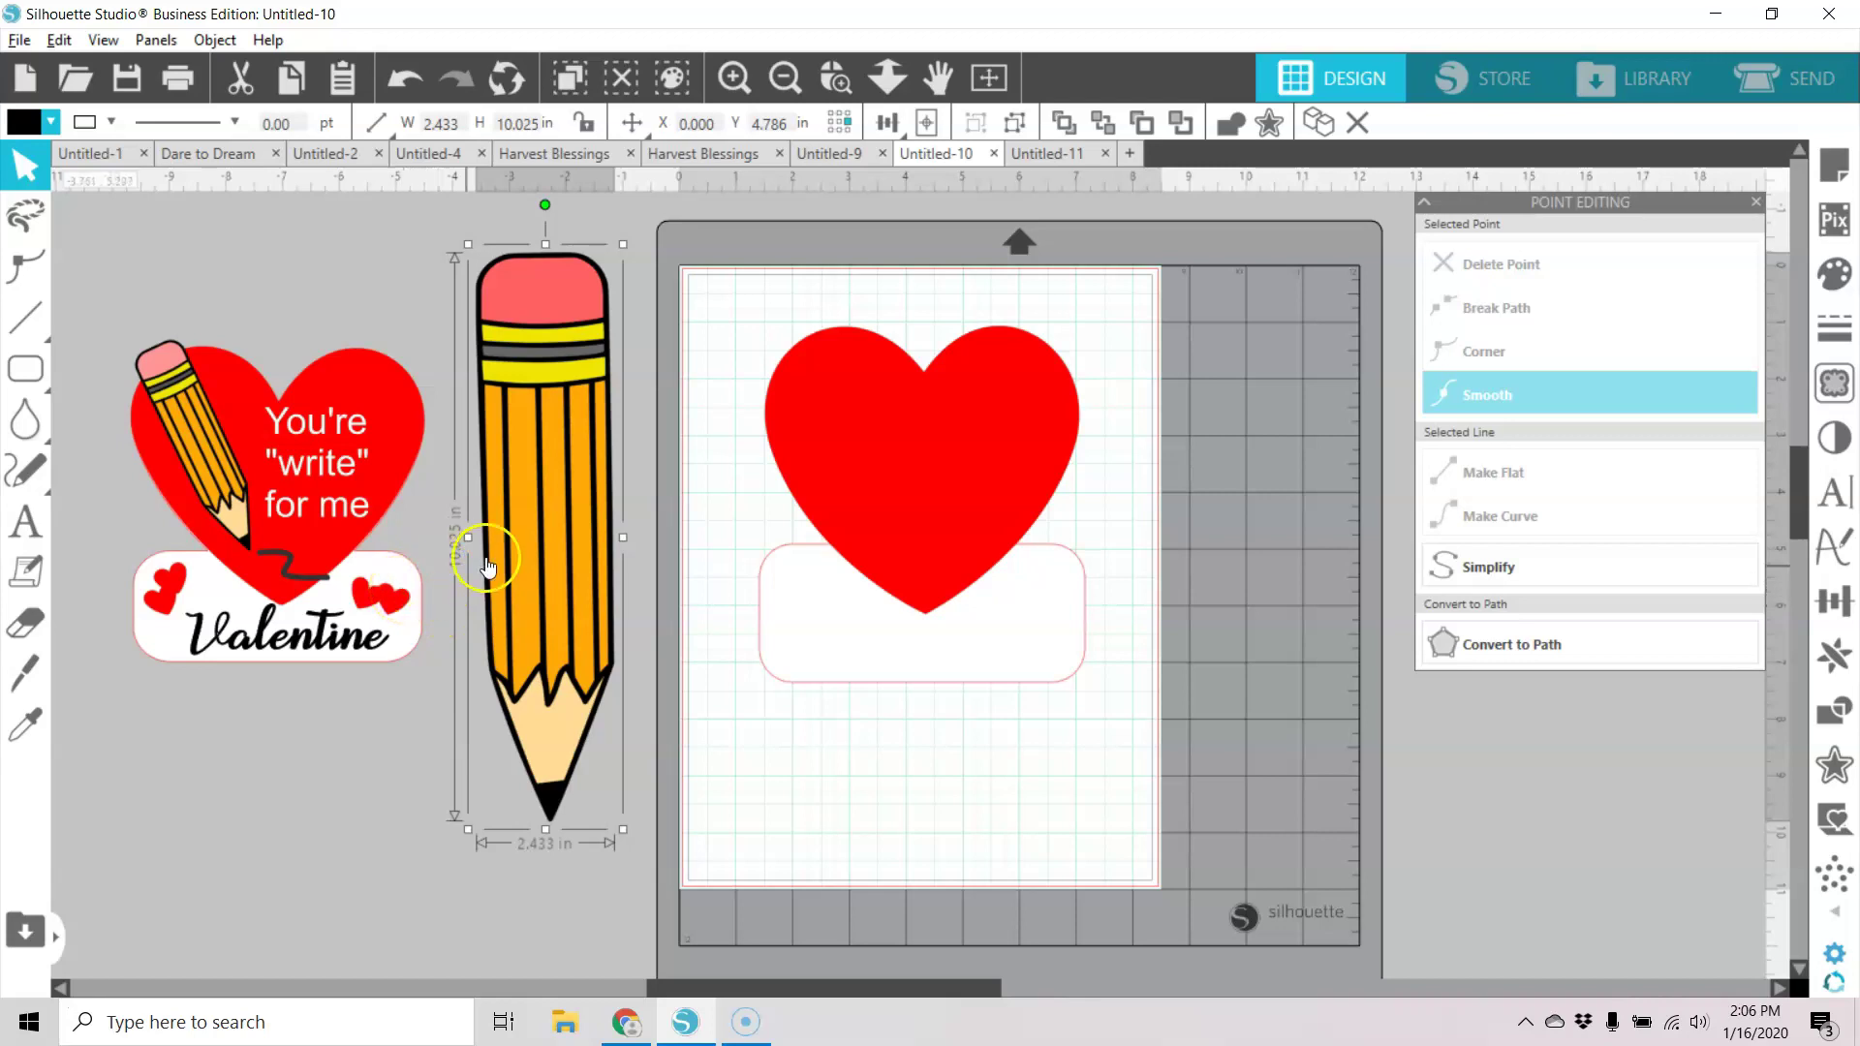
mouse_move(487, 567)
left_mouse_down()
mouse_move(501, 545)
mouse_move(573, 616)
mouse_move(802, 650)
mouse_move(744, 673)
mouse_move(660, 638)
mouse_move(857, 641)
mouse_move(533, 594)
left_mouse_up()
right_click(560, 602)
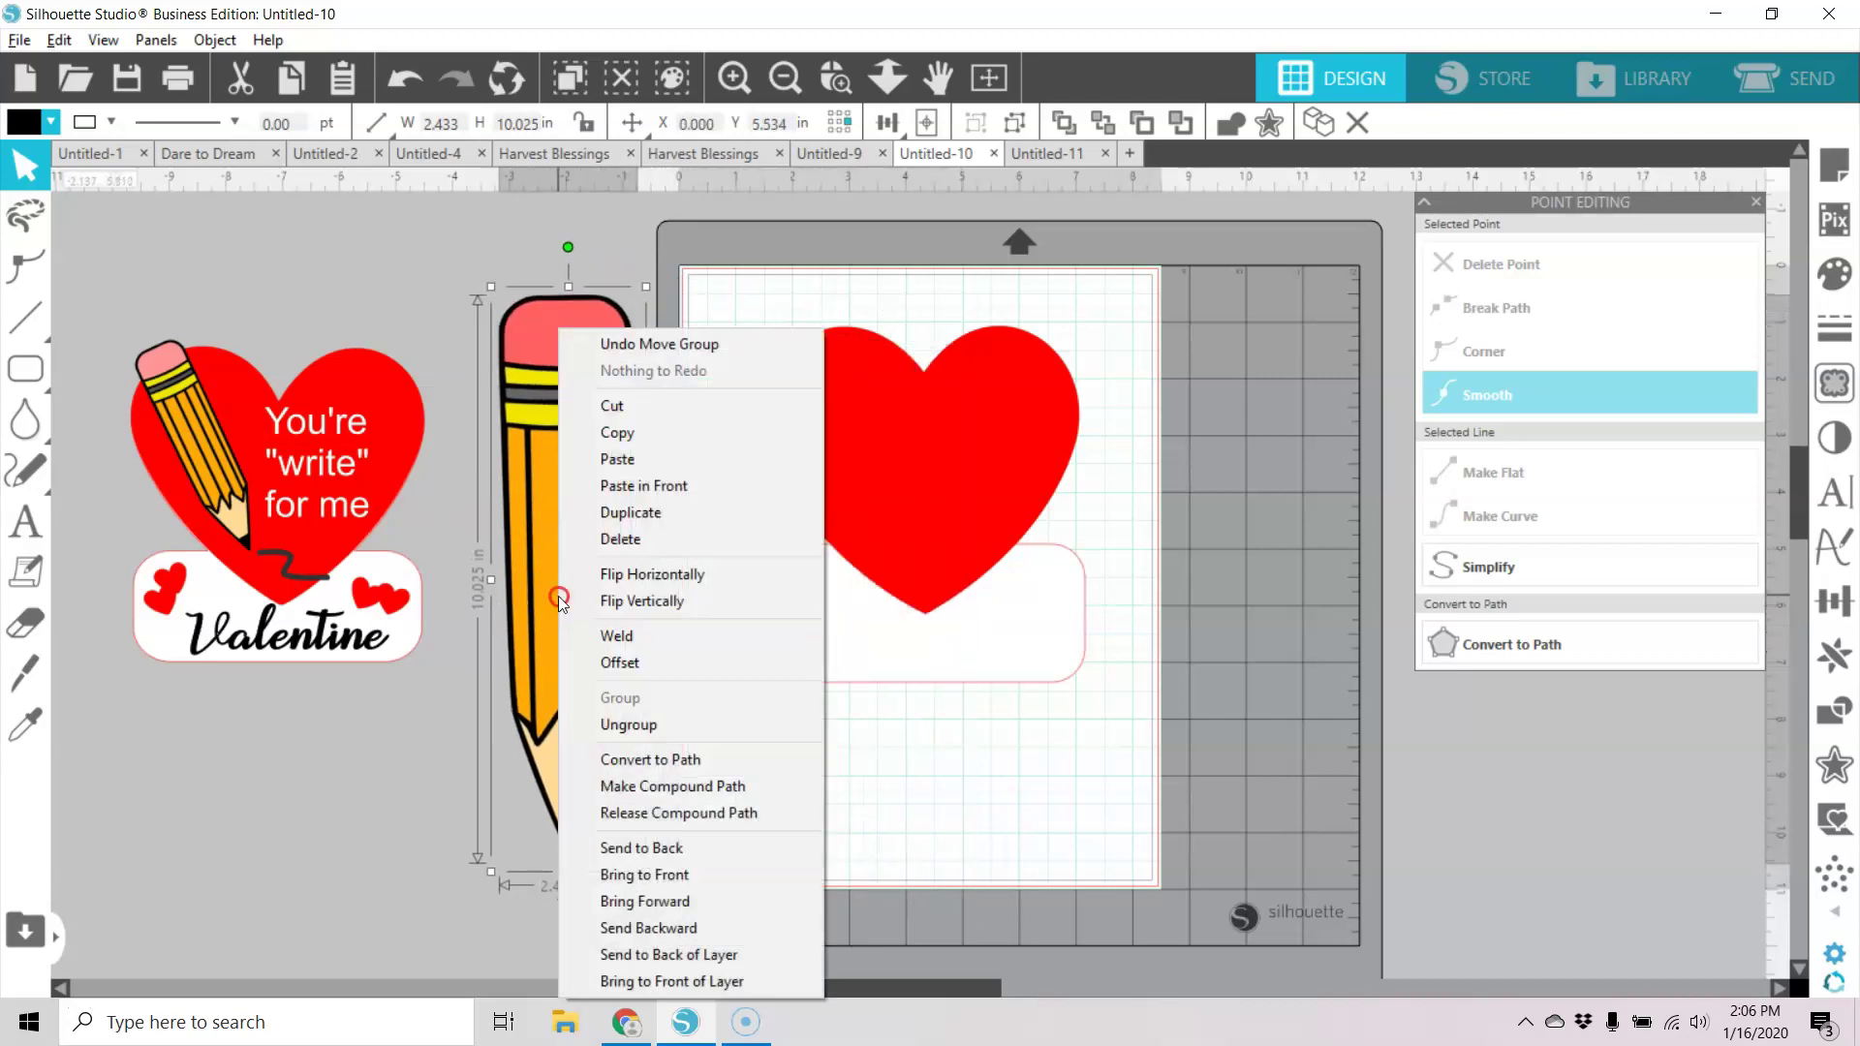
left_click(678, 878)
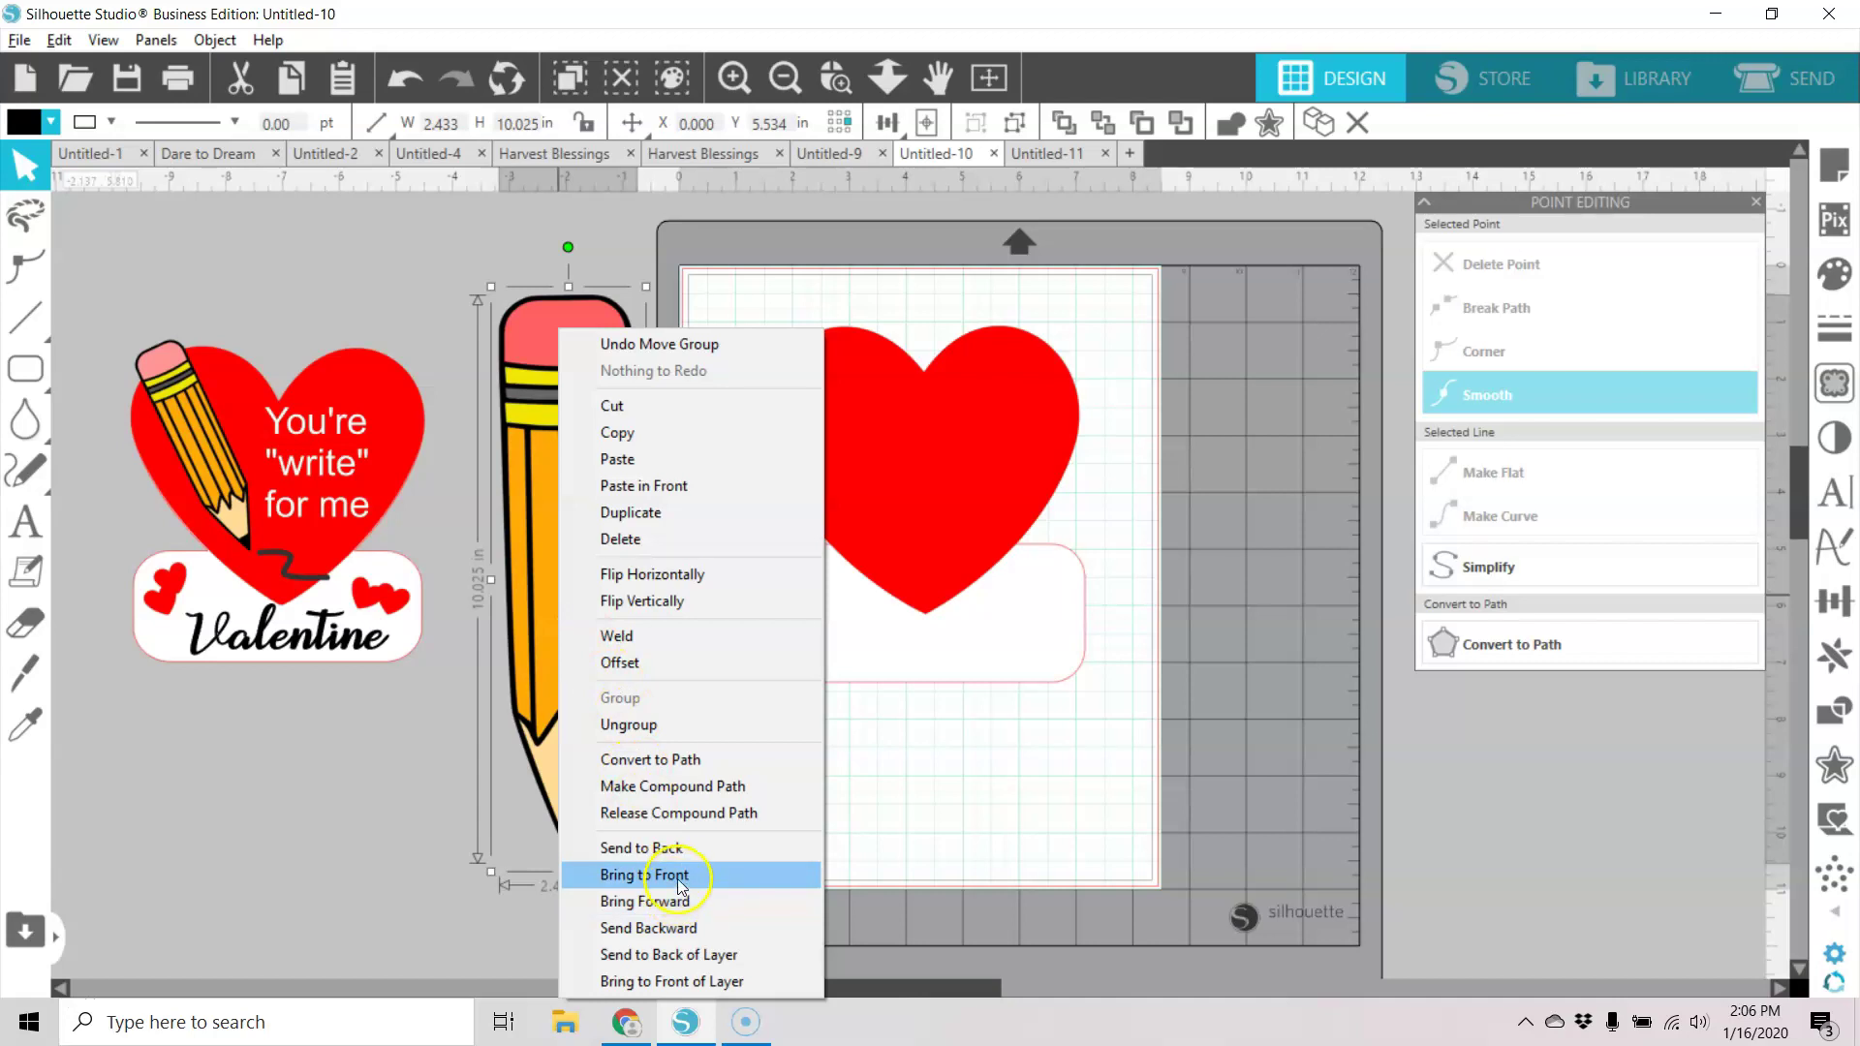
Tilt and resize the pencil across the heart's left side to about 1.349 × 5.560 in.
mouse_move(523, 533)
left_mouse_down()
mouse_move(857, 545)
mouse_move(863, 521)
mouse_move(846, 537)
left_mouse_up()
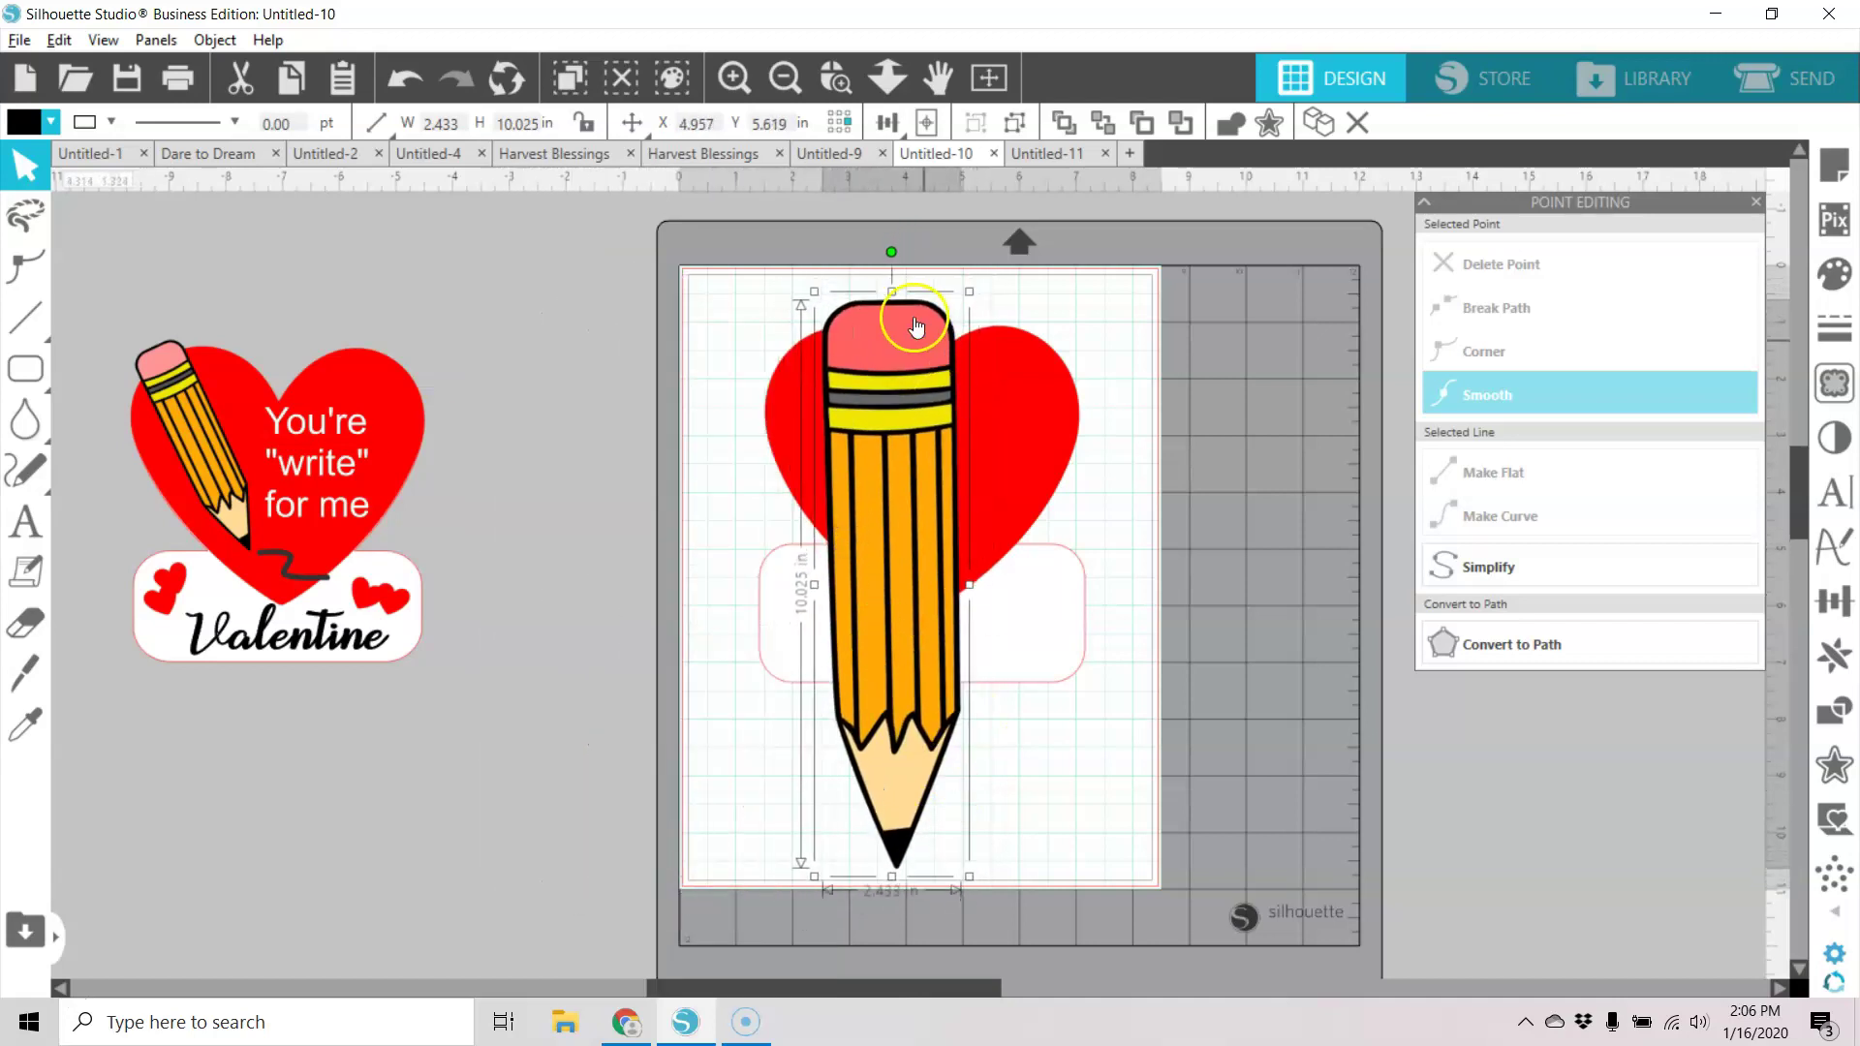
left_click_drag(889, 262, 862, 277)
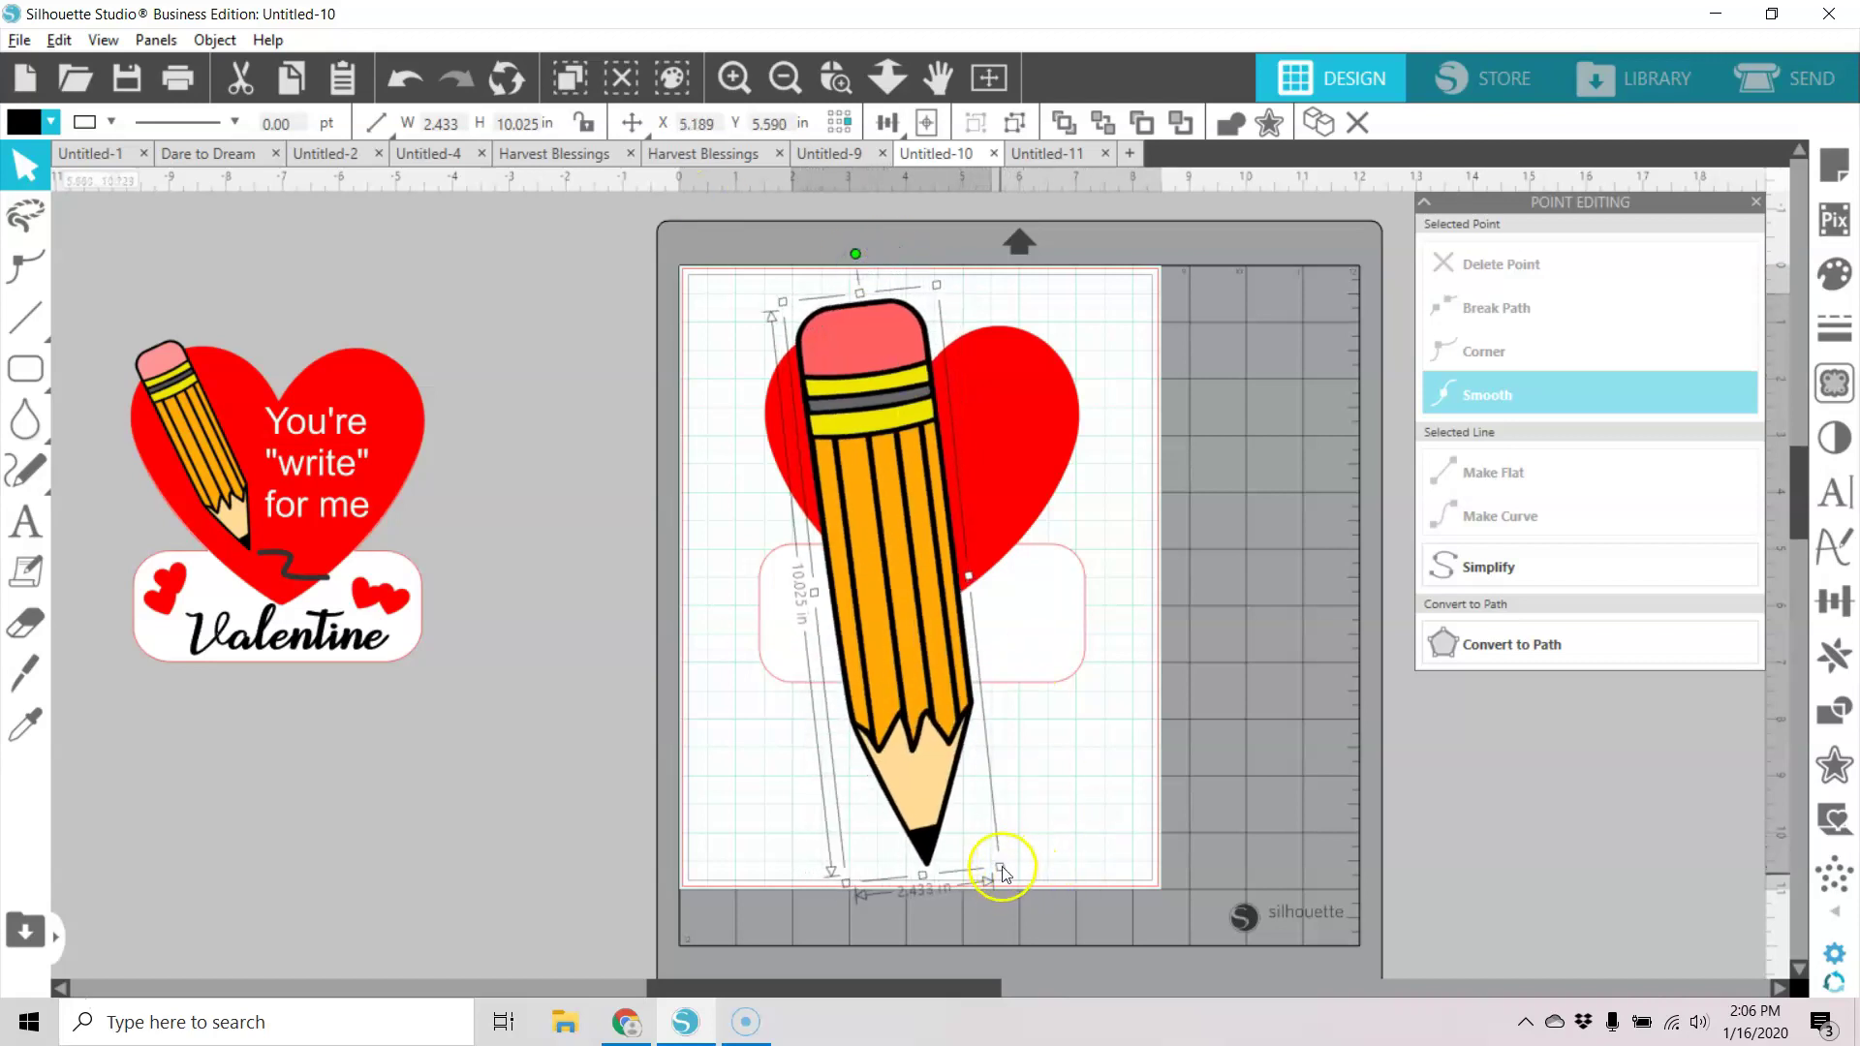
mouse_move(1003, 865)
left_mouse_down()
mouse_move(846, 617)
mouse_move(854, 496)
left_mouse_up()
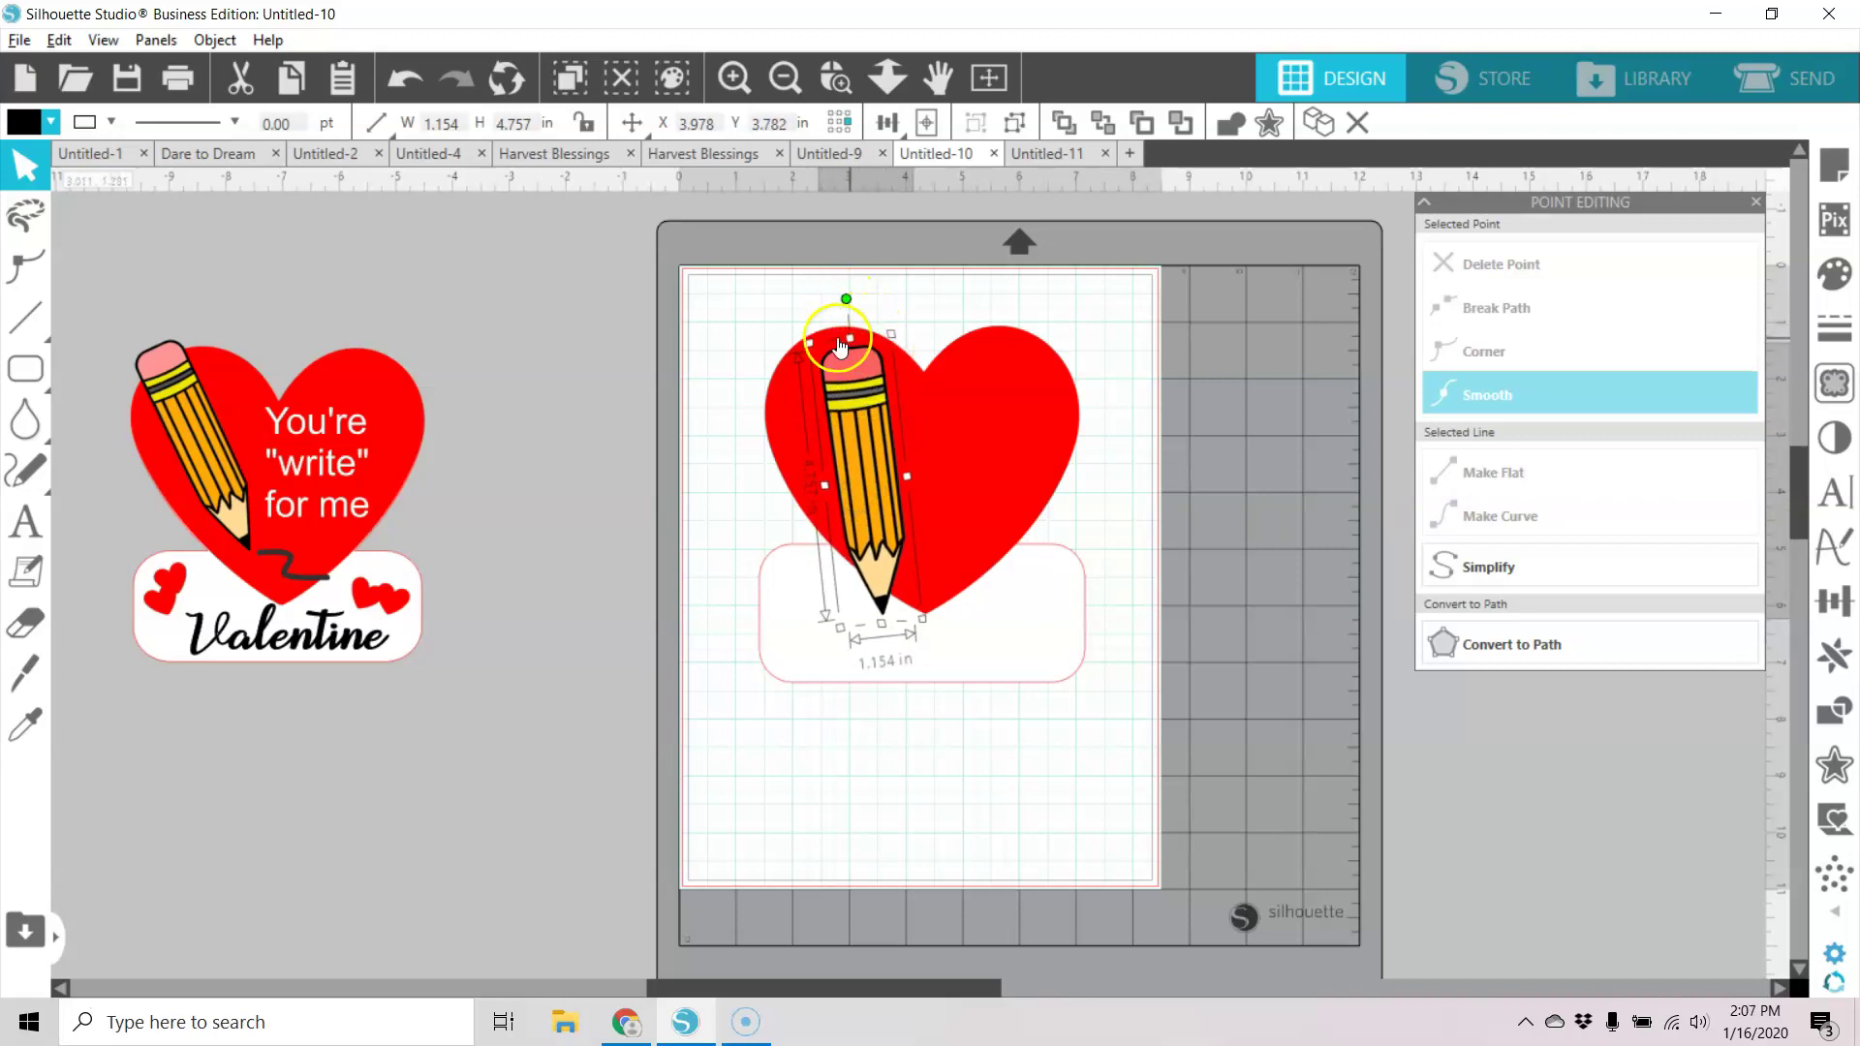
left_click_drag(810, 343, 787, 312)
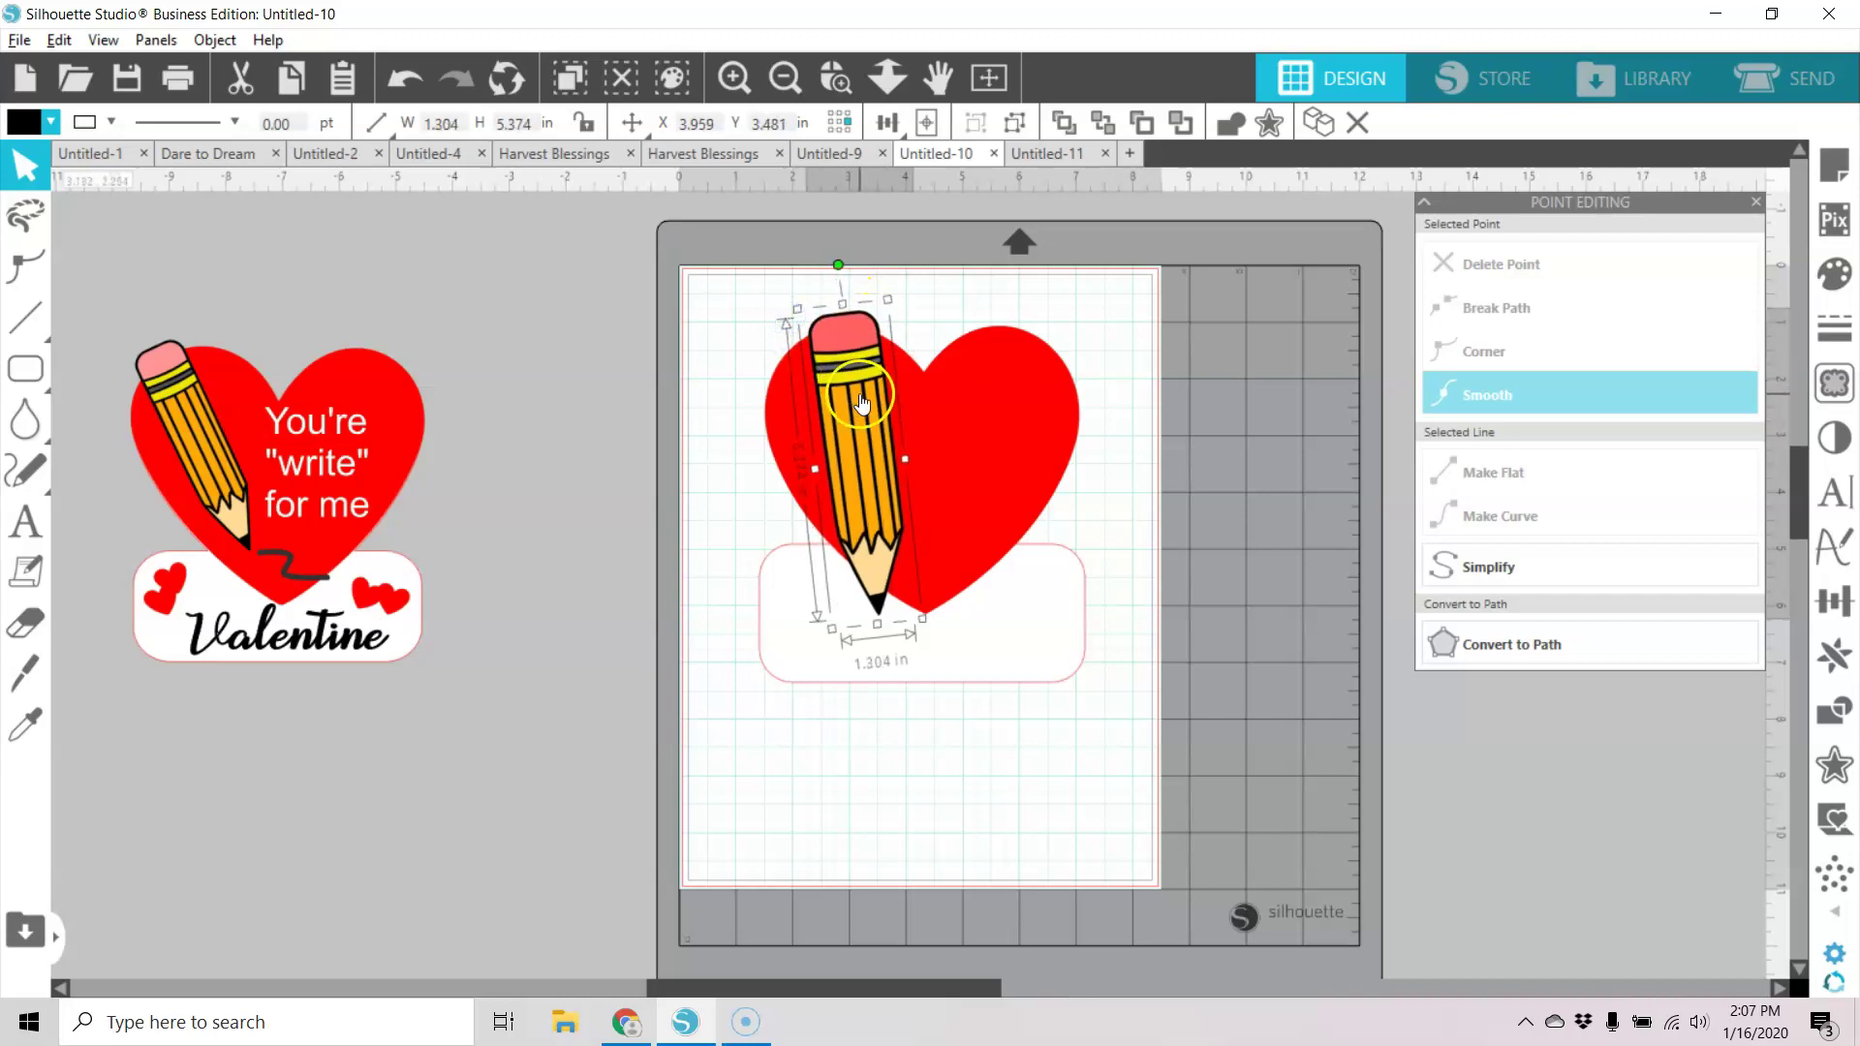
left_click_drag(838, 266, 809, 272)
left_click_drag(868, 422, 863, 432)
left_click_drag(854, 310, 859, 303)
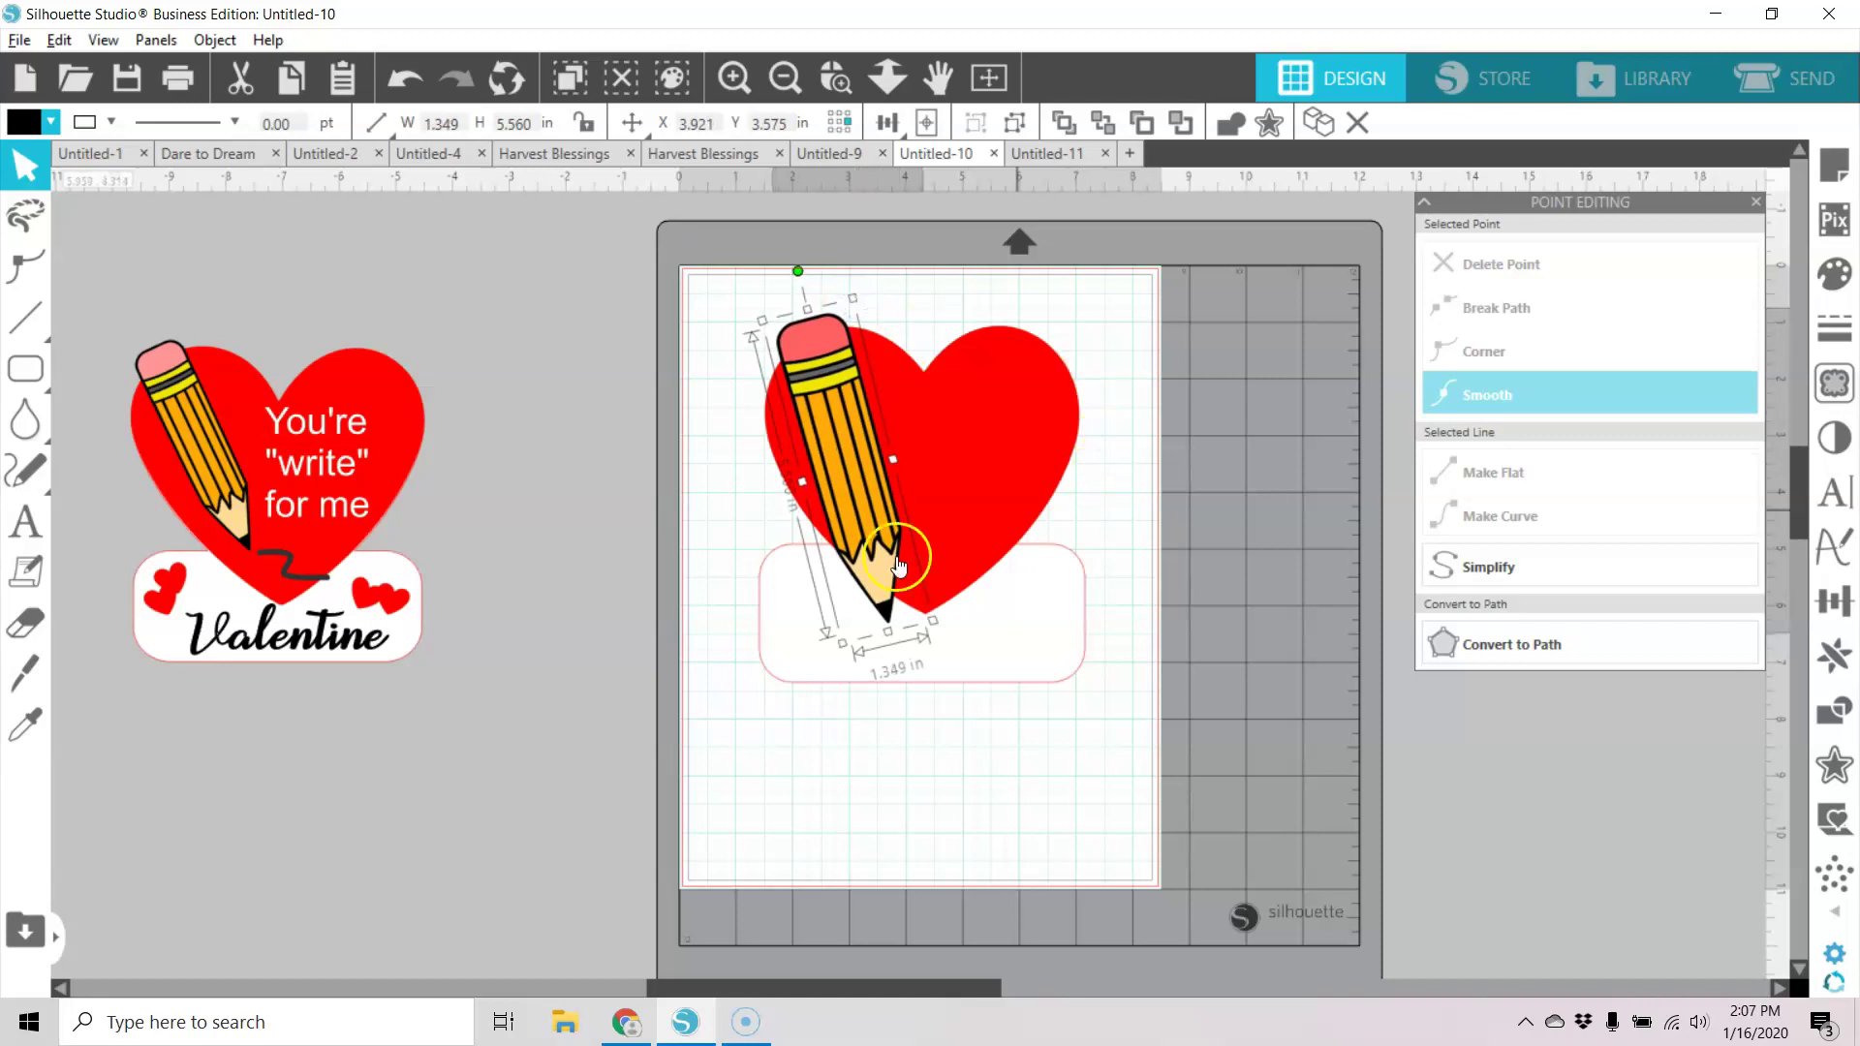
left_click(466, 760)
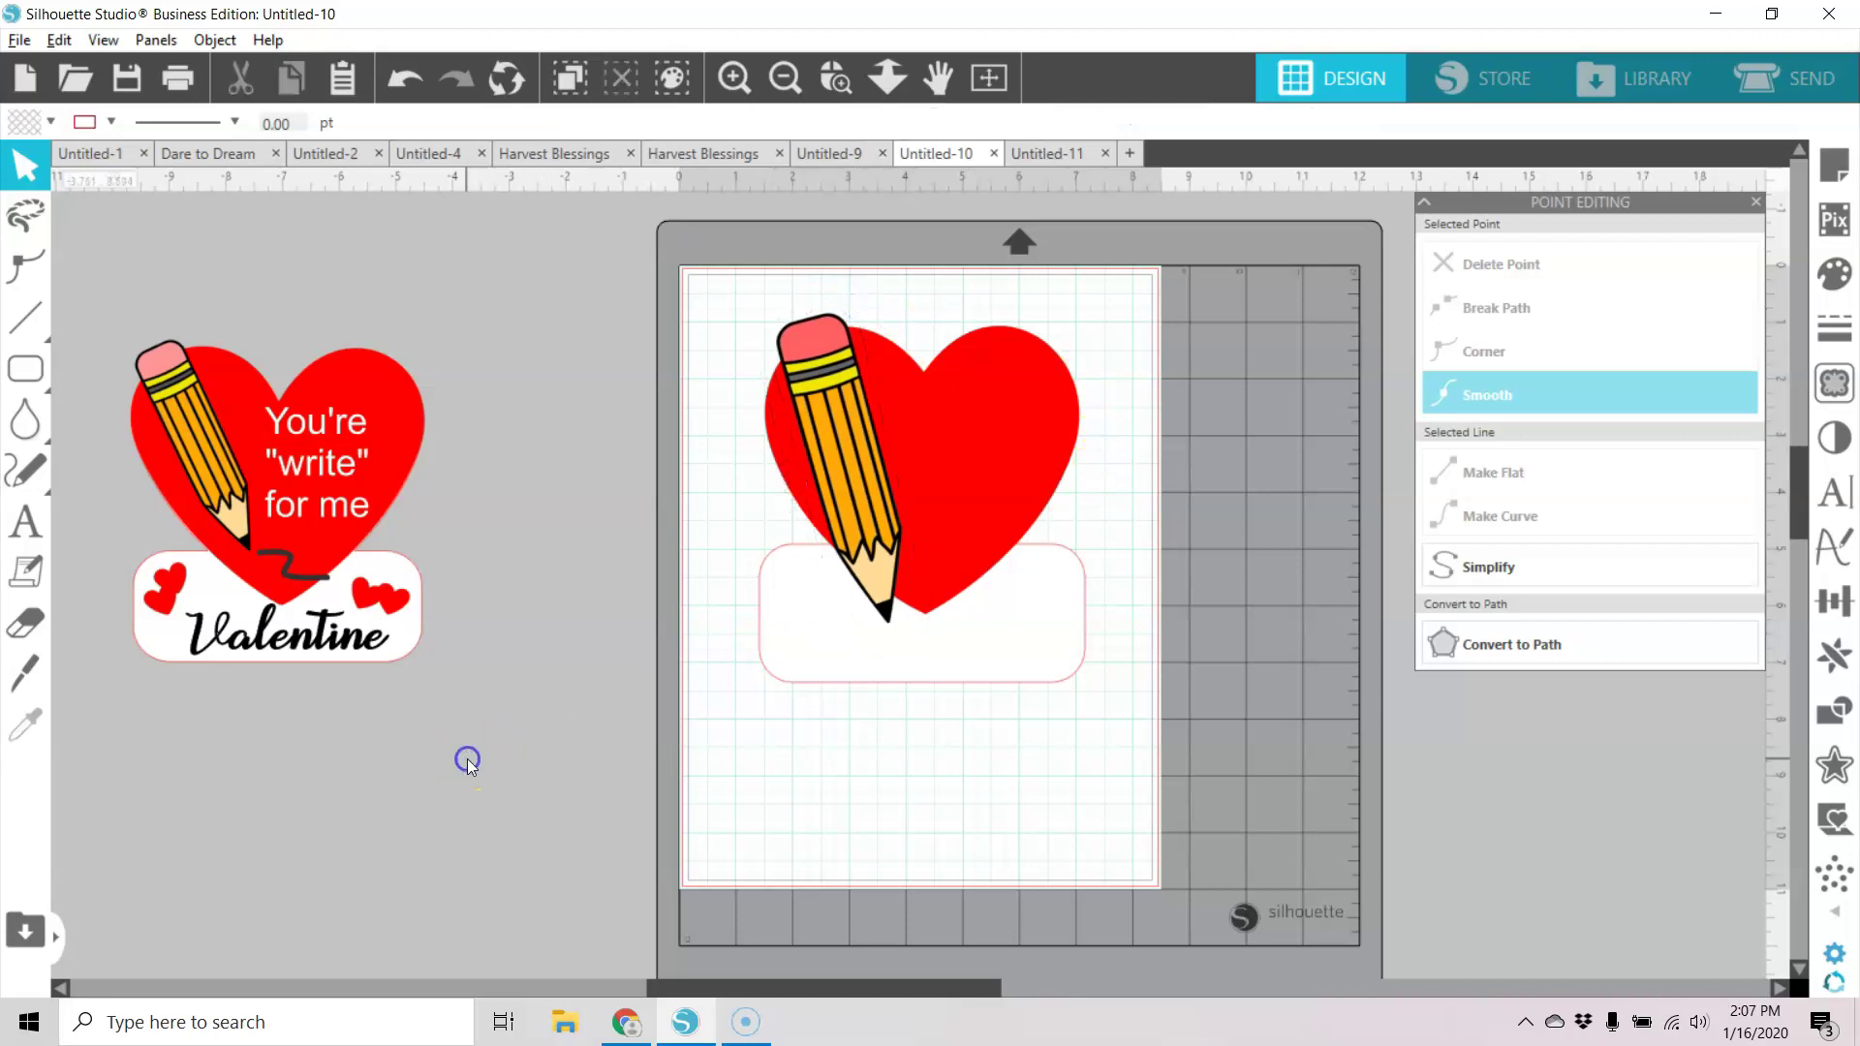
Draw smooth freehand squiggles from the pencil tip across the white banner.
left_click(319, 581)
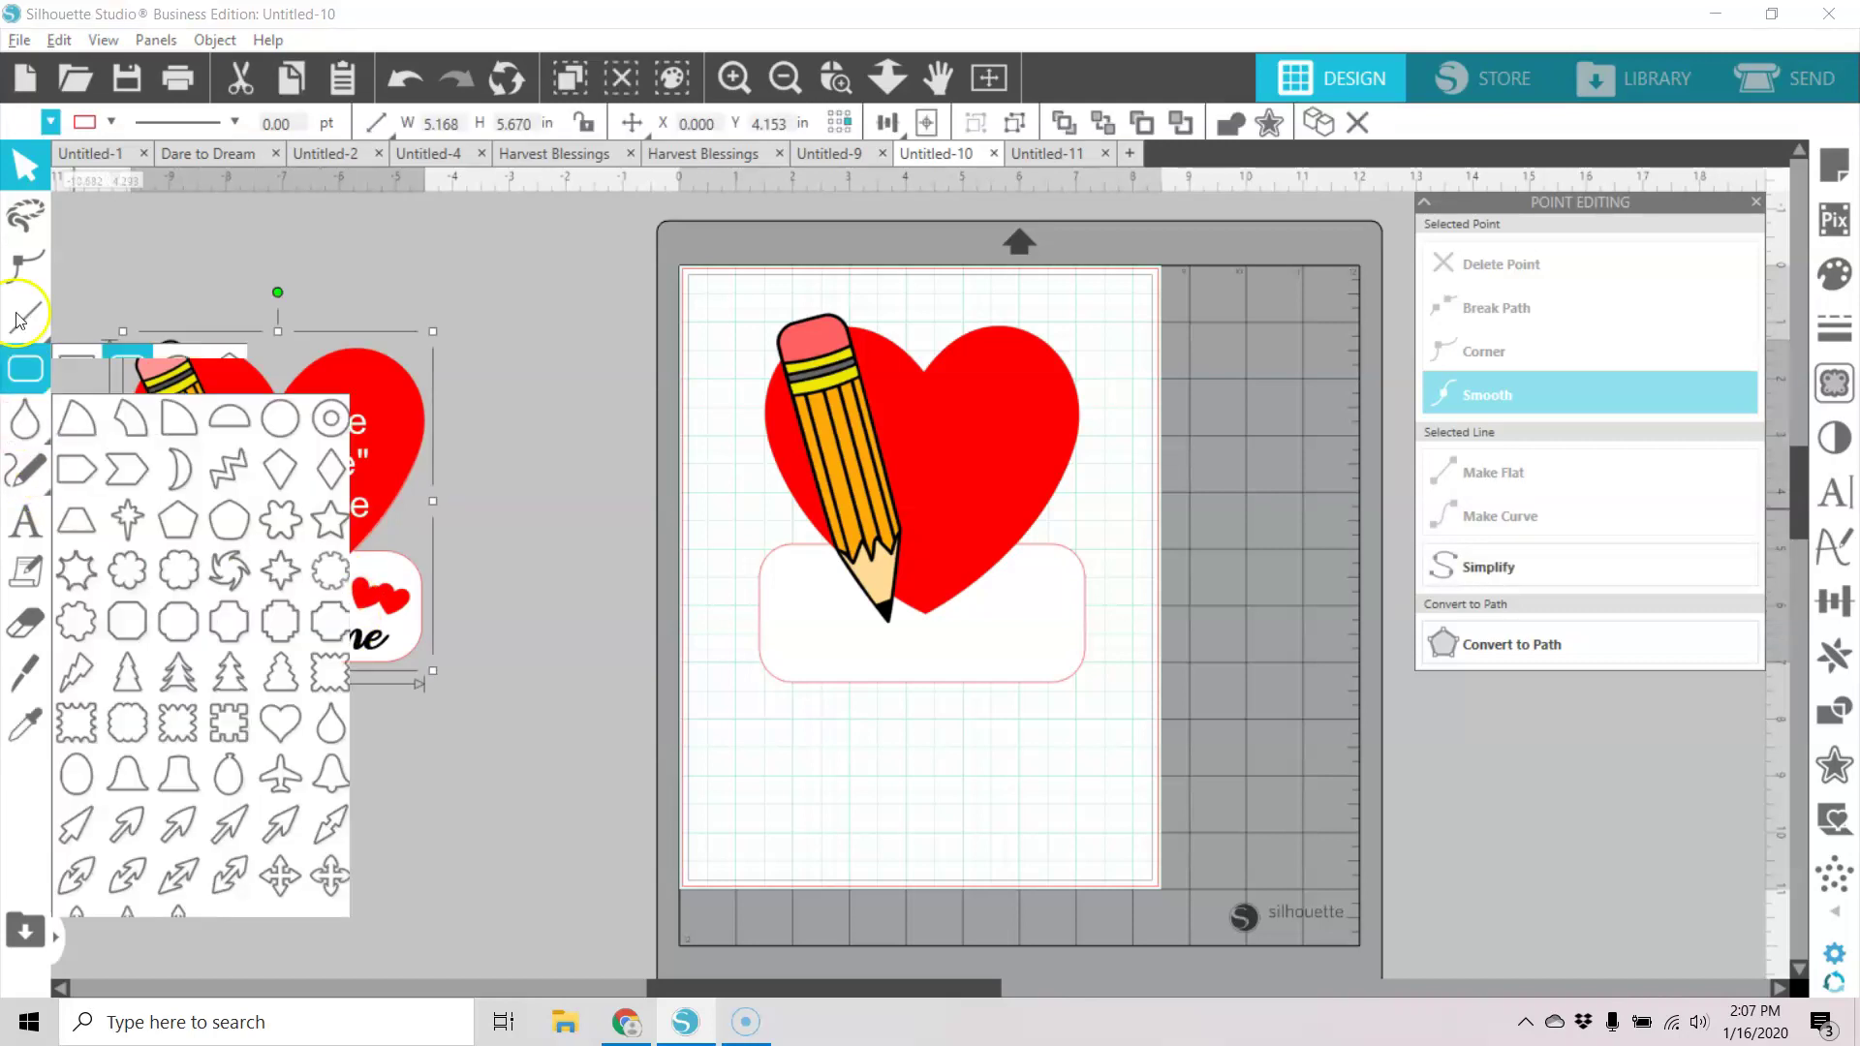
mouse_move(20, 308)
mouse_move(41, 488)
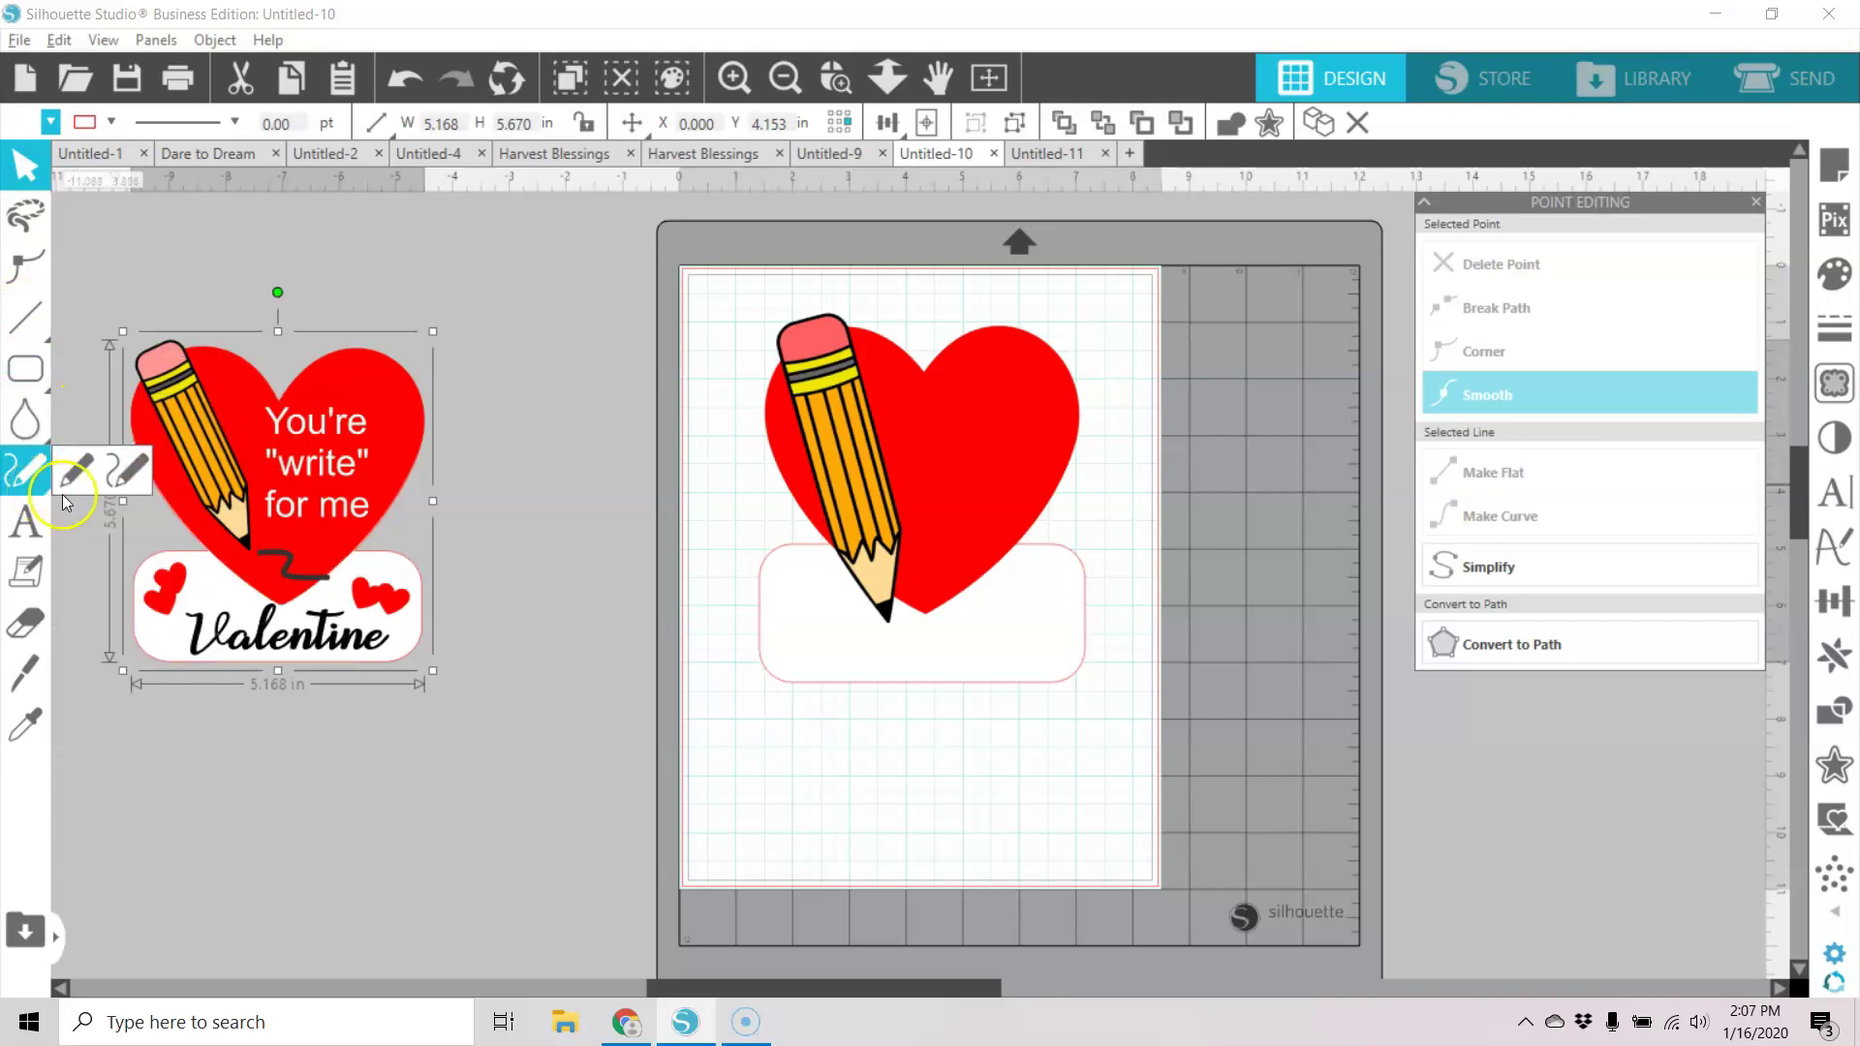
left_click(126, 469)
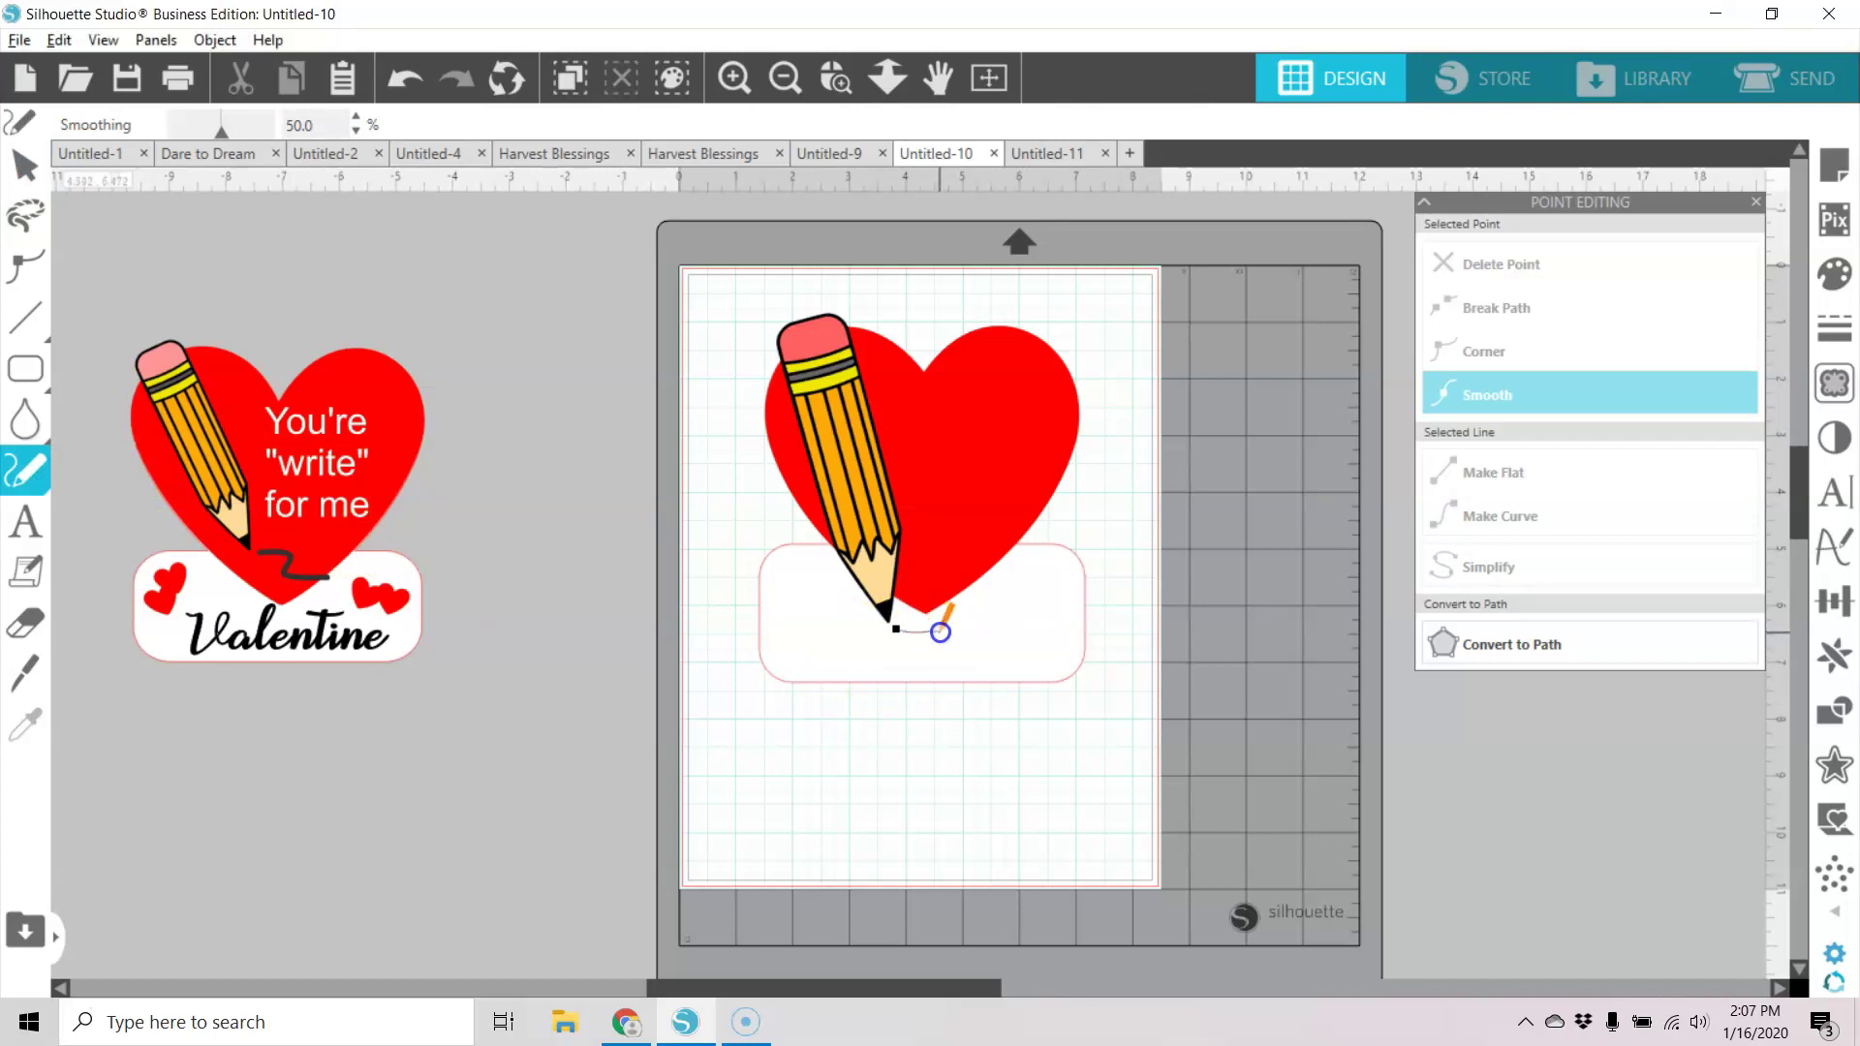
left_click_drag(939, 633, 953, 656)
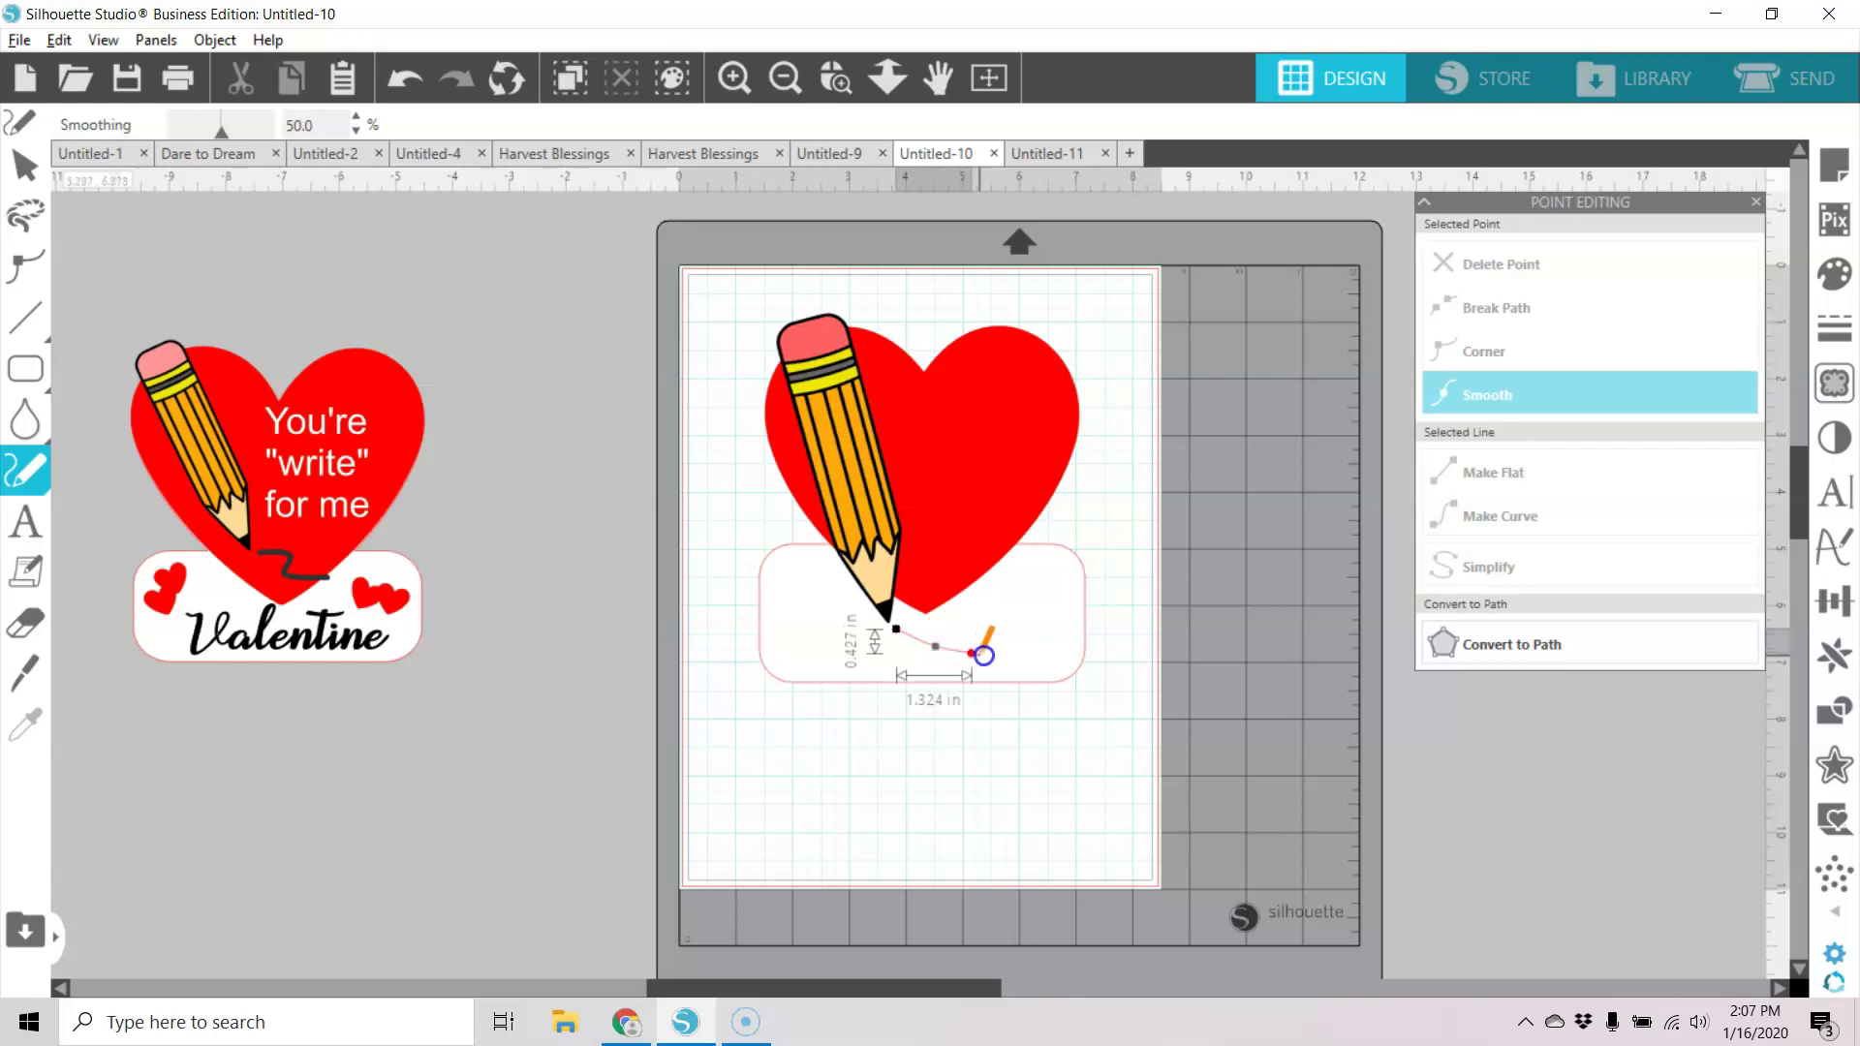
mouse_move(981, 651)
left_mouse_down()
mouse_move(998, 603)
mouse_move(1040, 616)
mouse_move(1007, 636)
mouse_move(1052, 641)
left_mouse_up()
left_click(947, 665)
left_click(852, 690)
Delete the unwanted stroke near the pencil tip, keeping the banner squiggle.
left_click(18, 166)
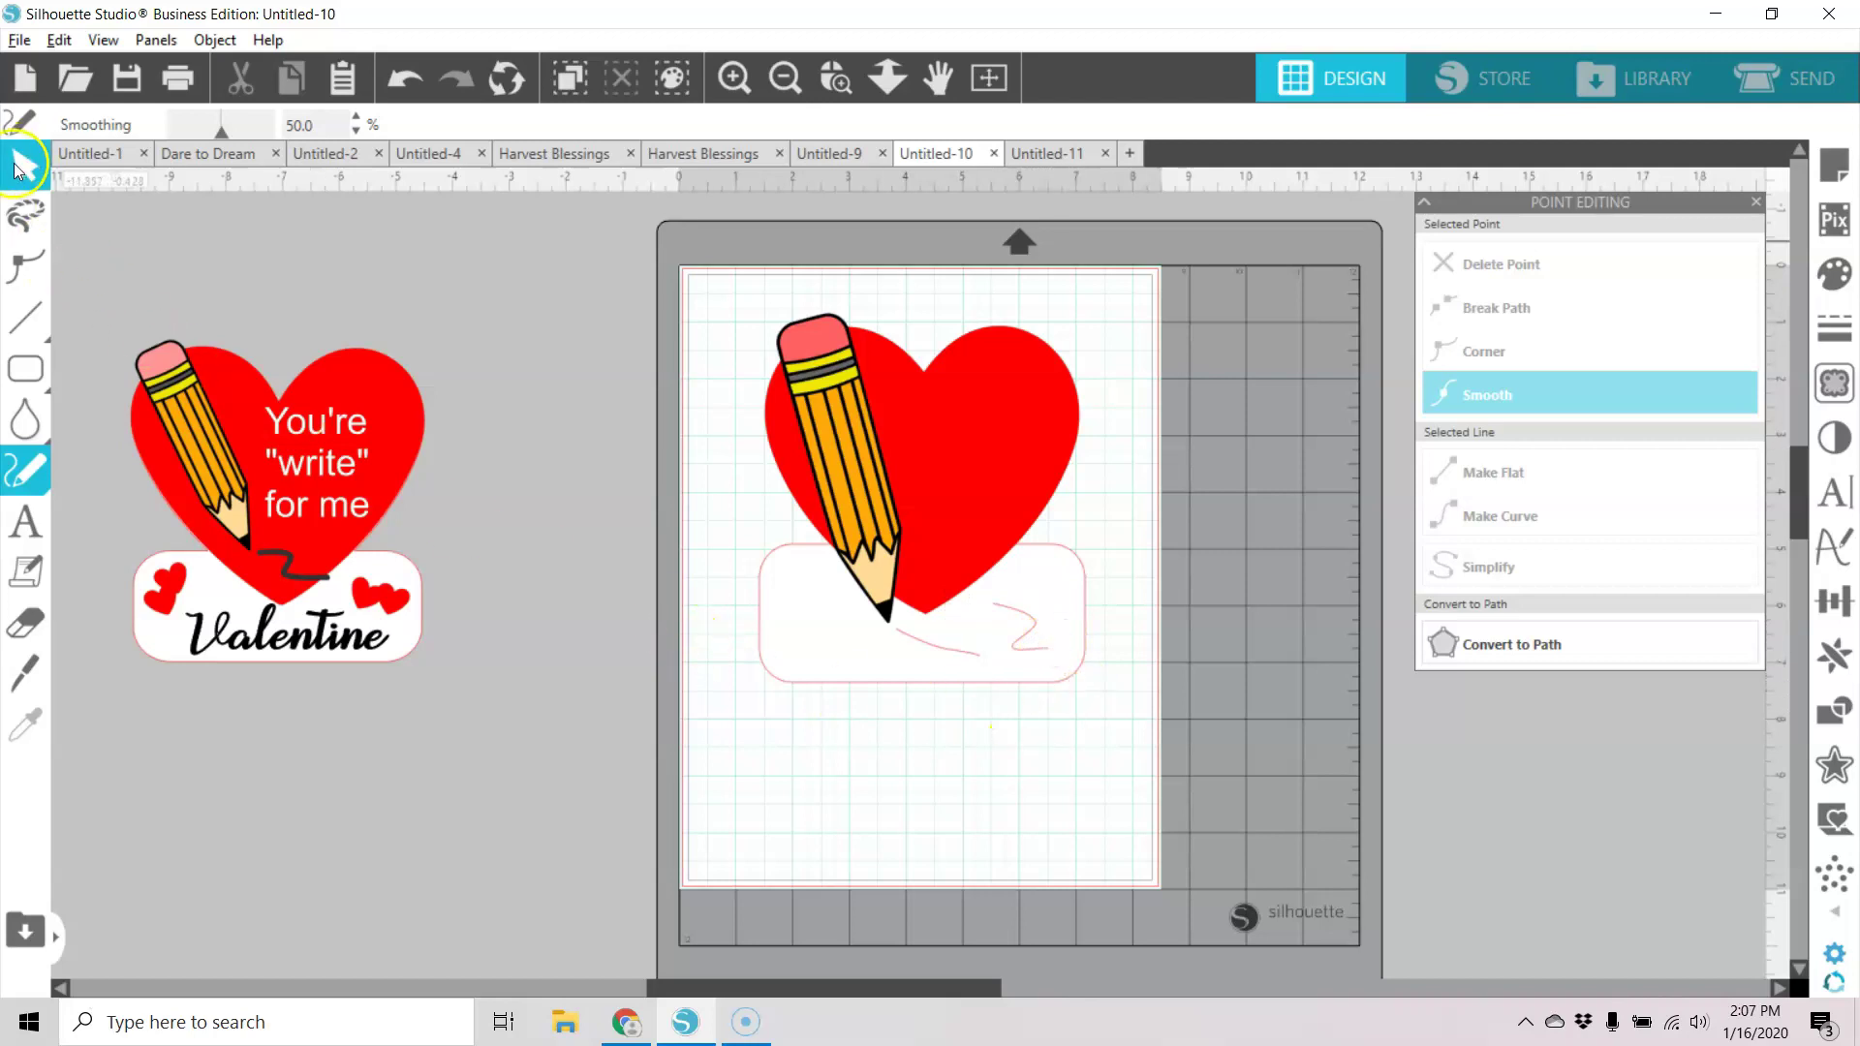
left_click(946, 654)
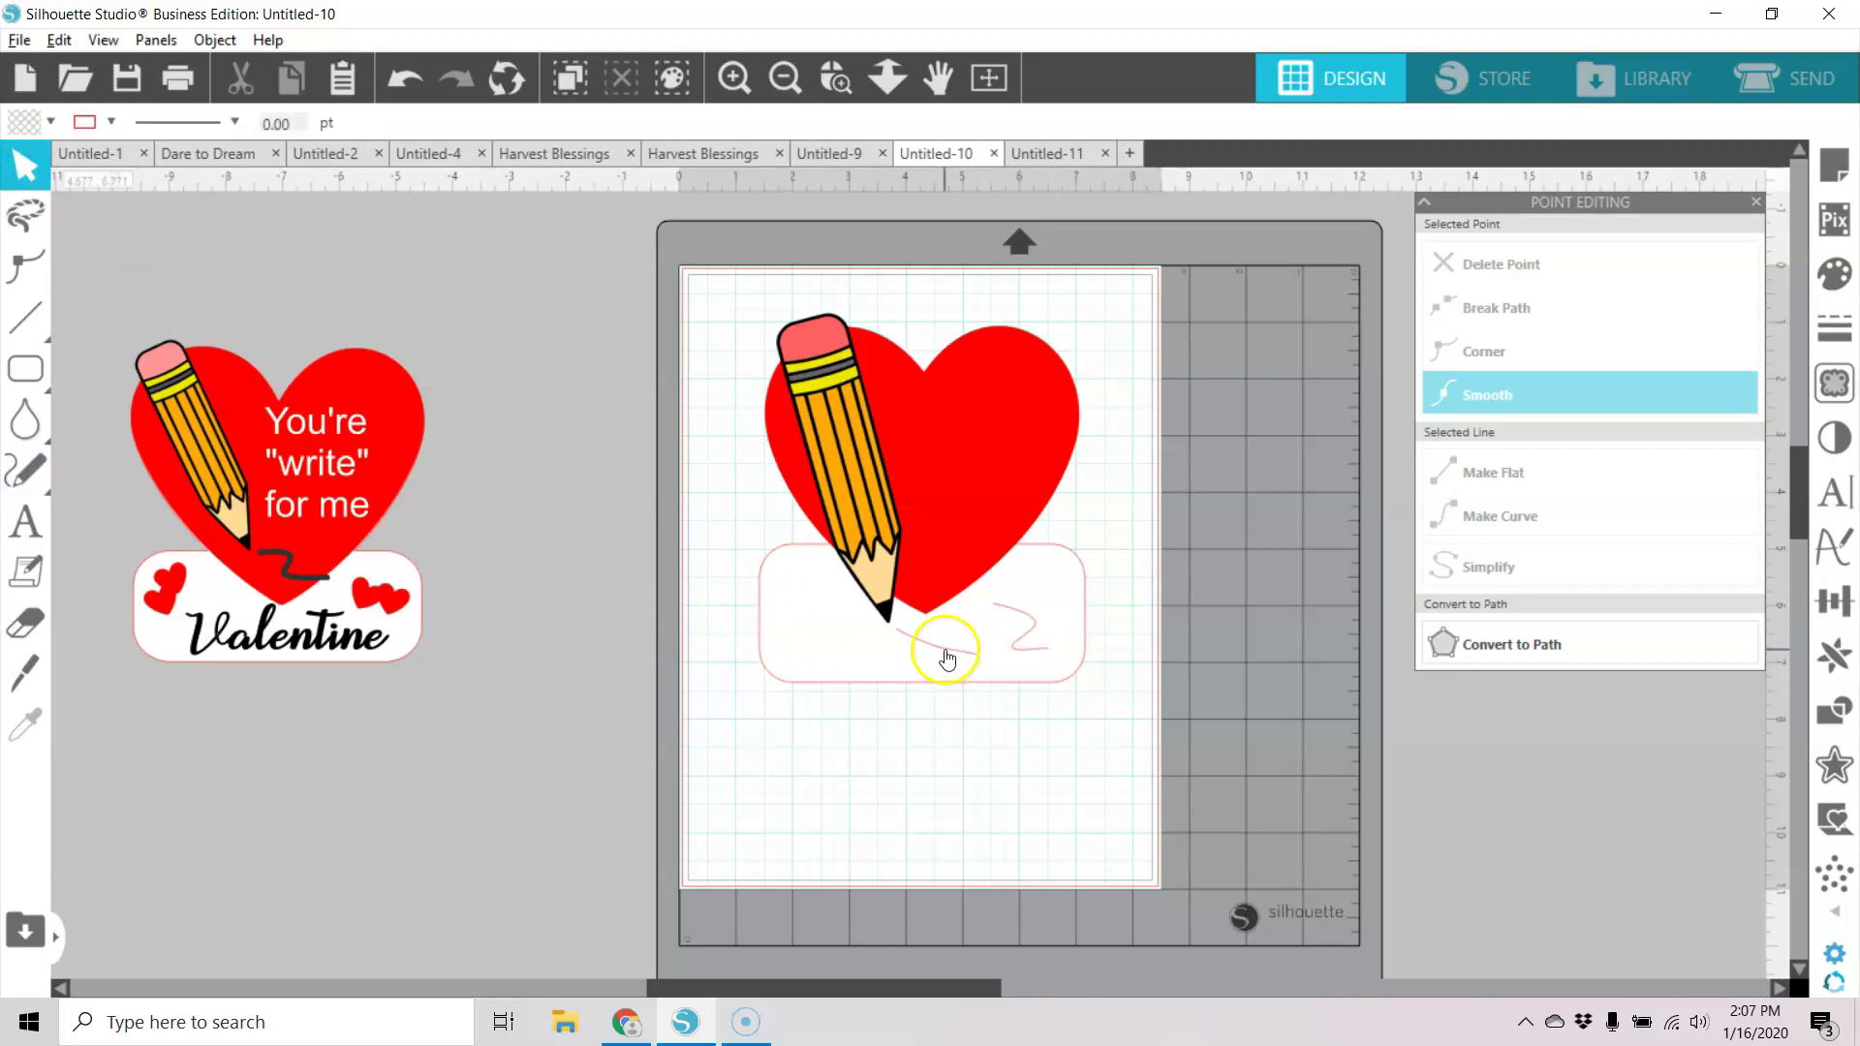
key("Delete")
left_click(986, 628)
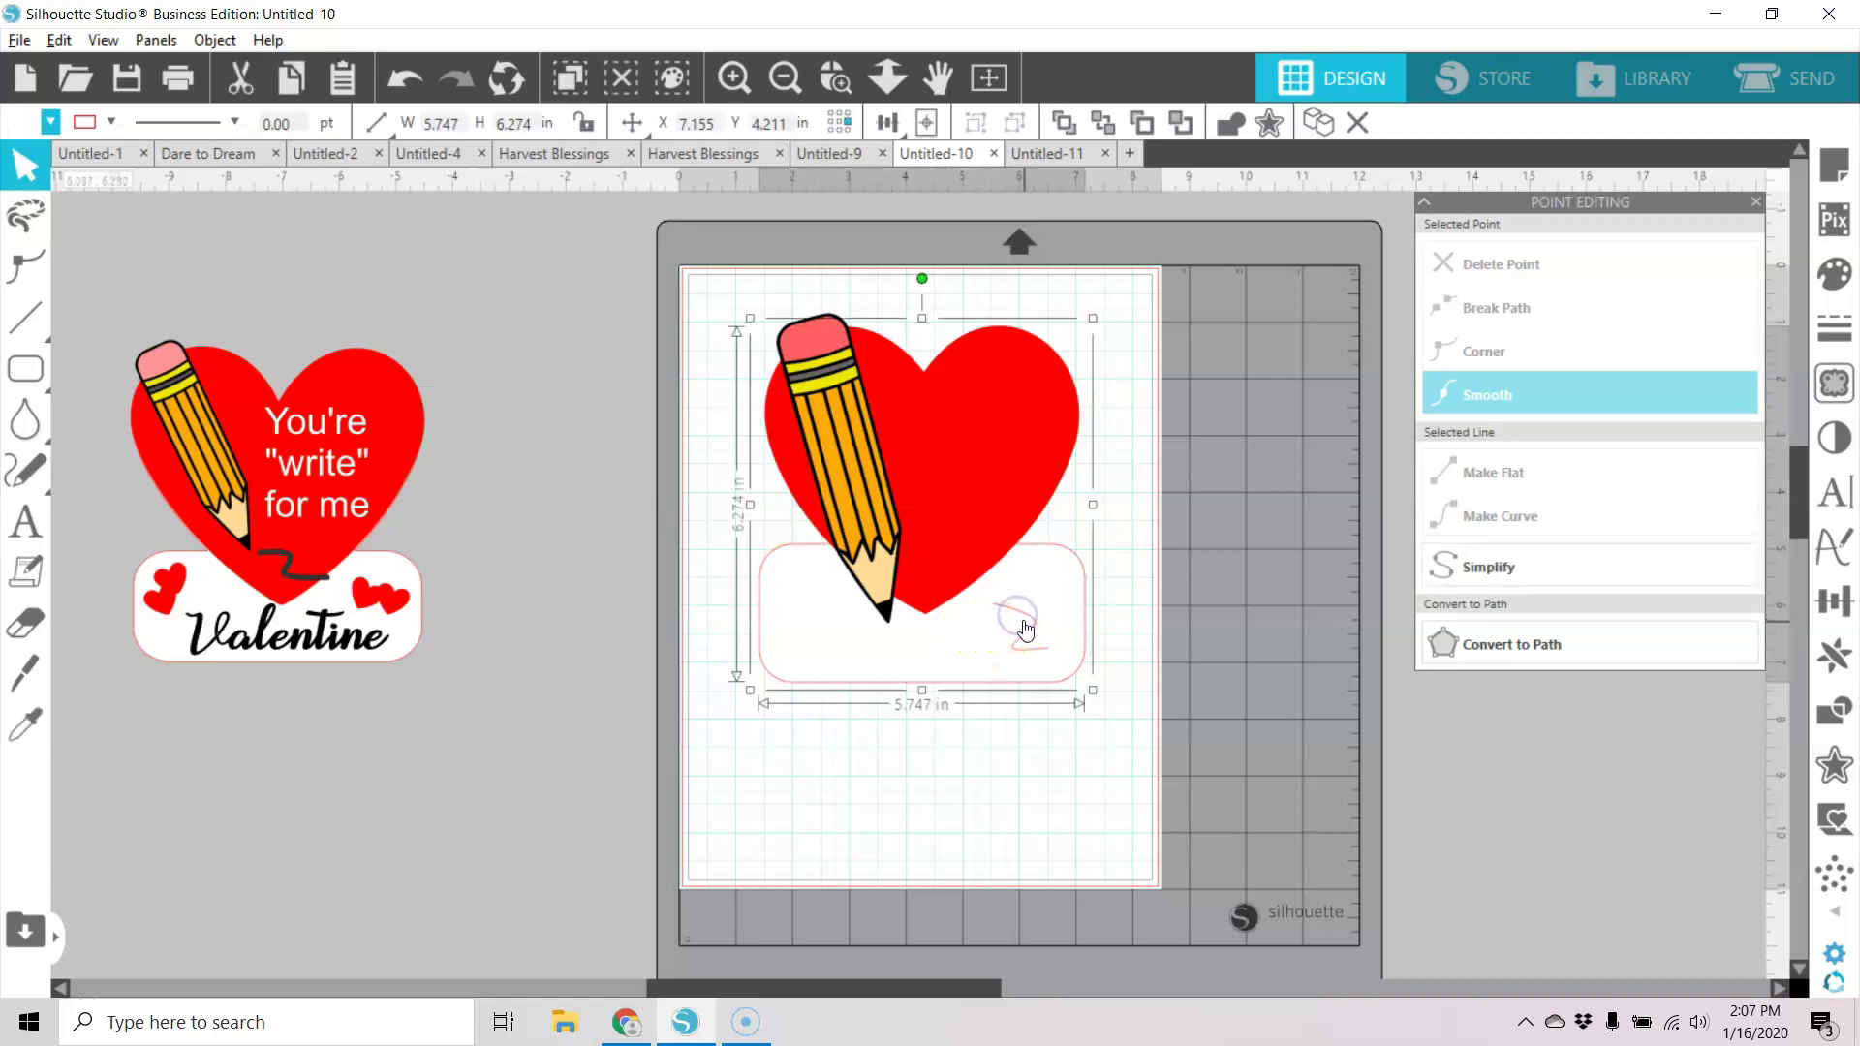
Move the squiggle below the banner and make its fill and outline dark grey.
left_click(1034, 631)
left_click_drag(1033, 629, 934, 762)
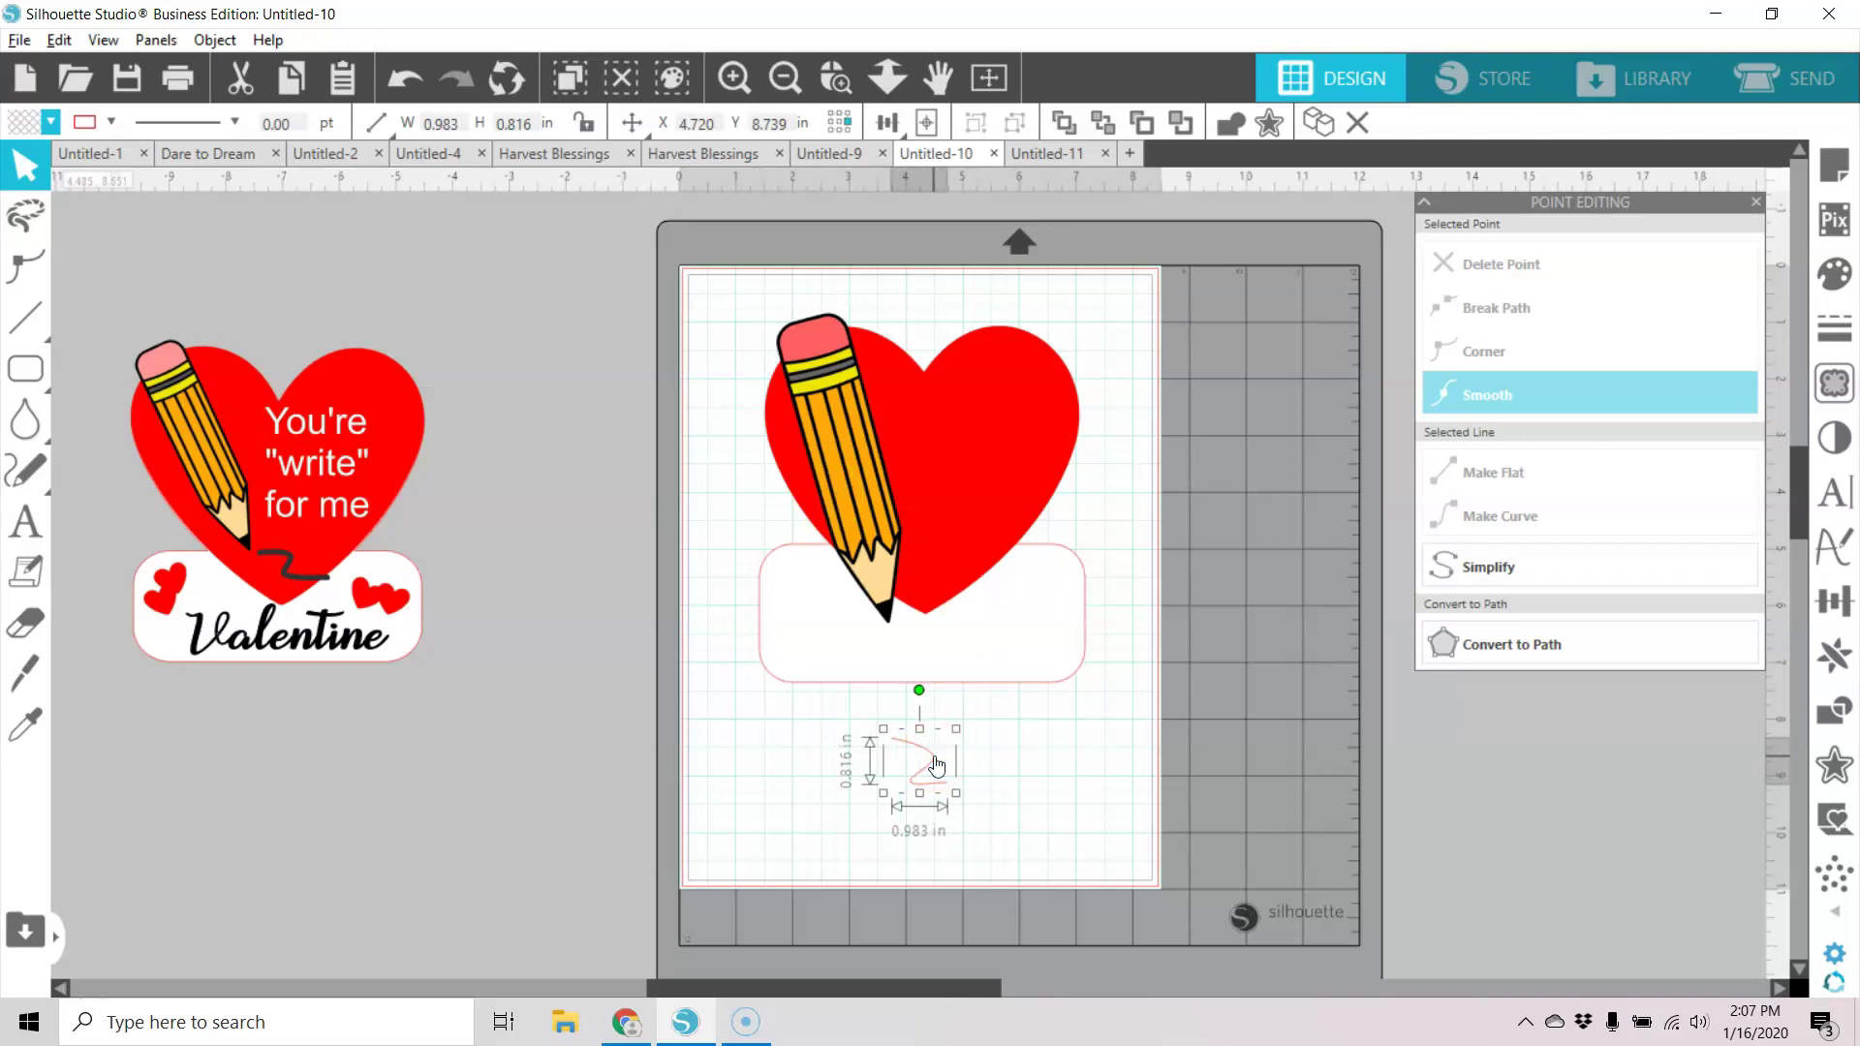
left_click(51, 123)
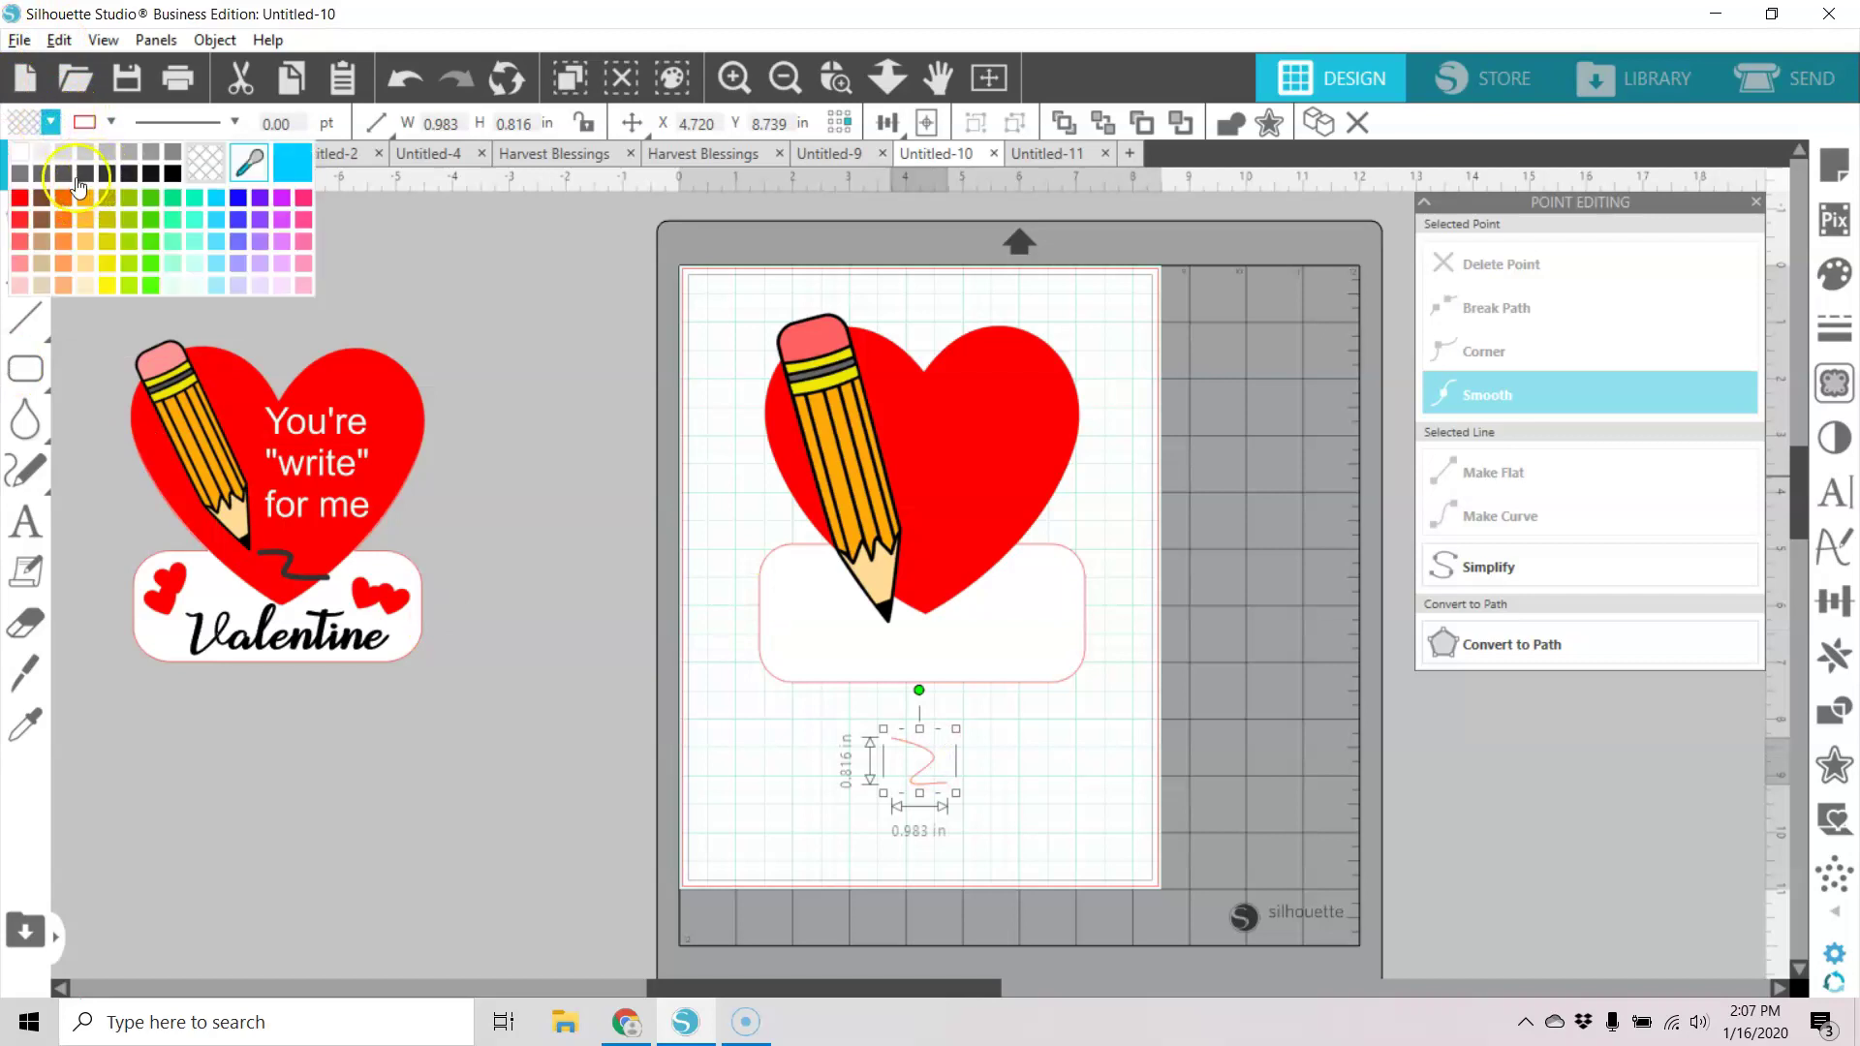
left_click(63, 173)
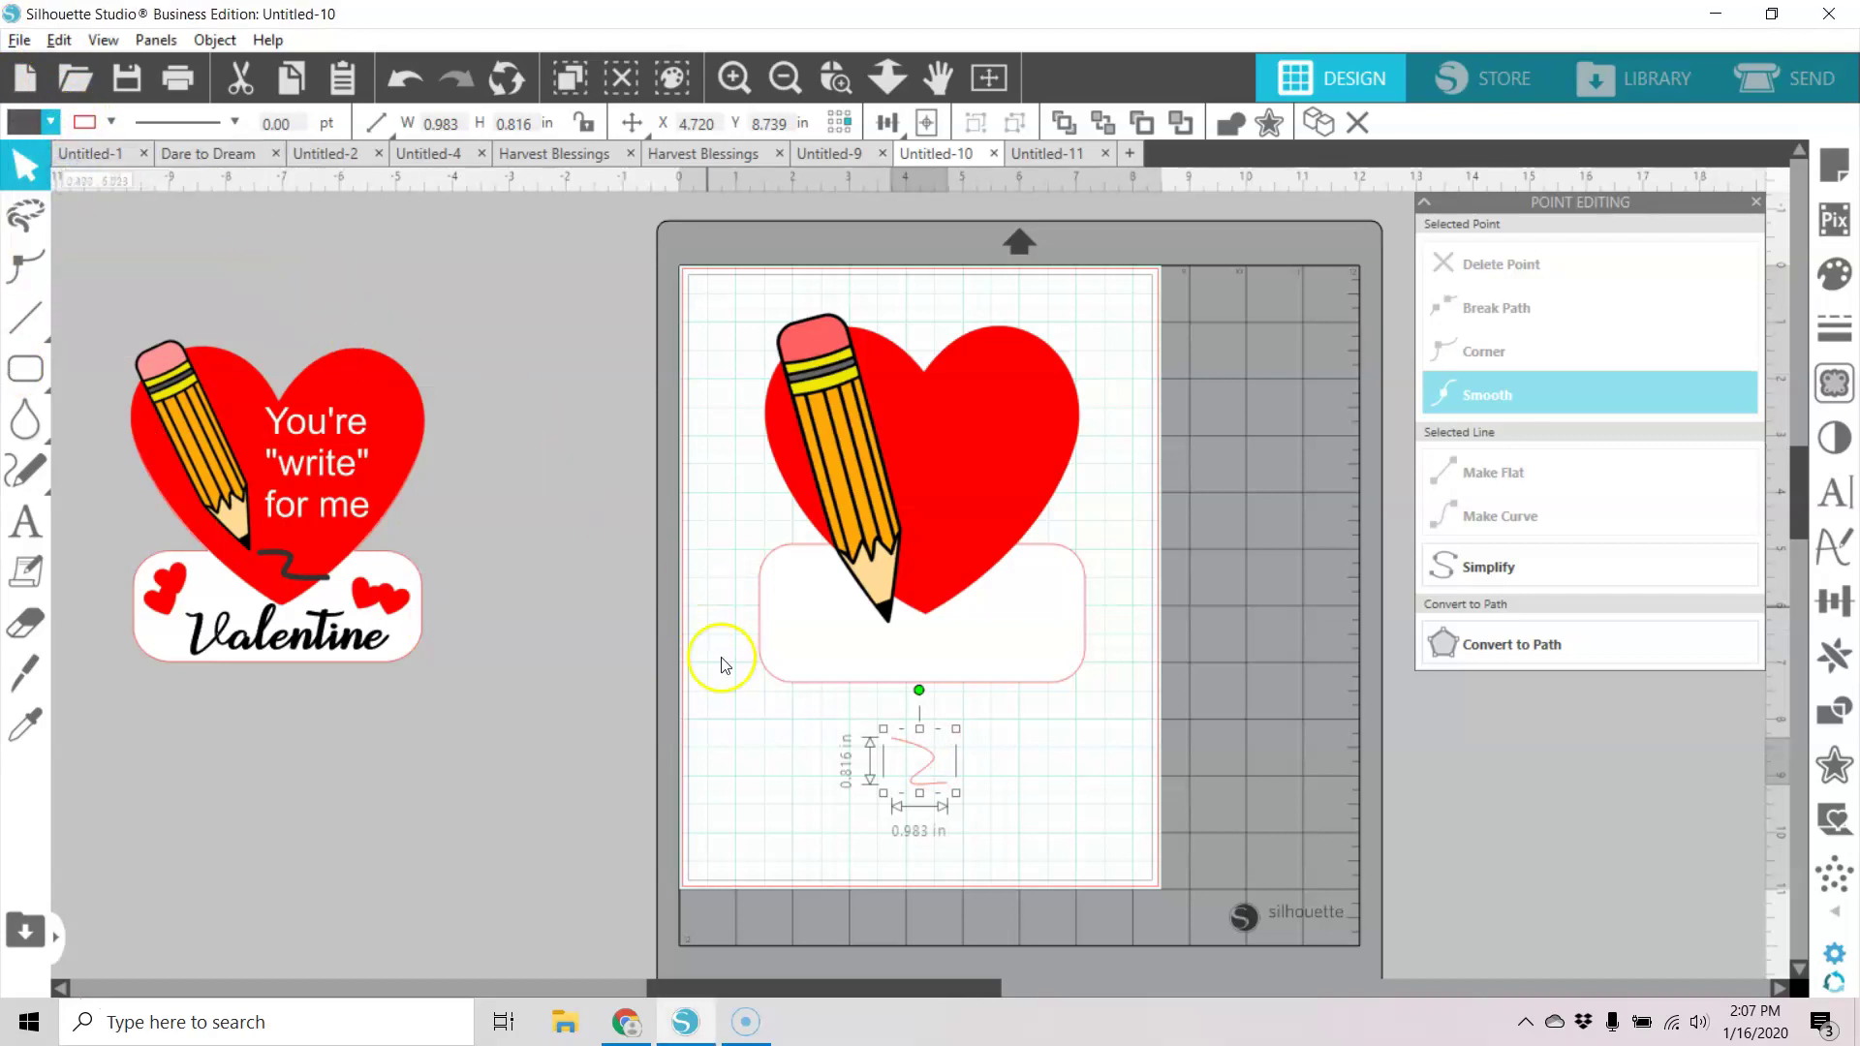
left_click(109, 122)
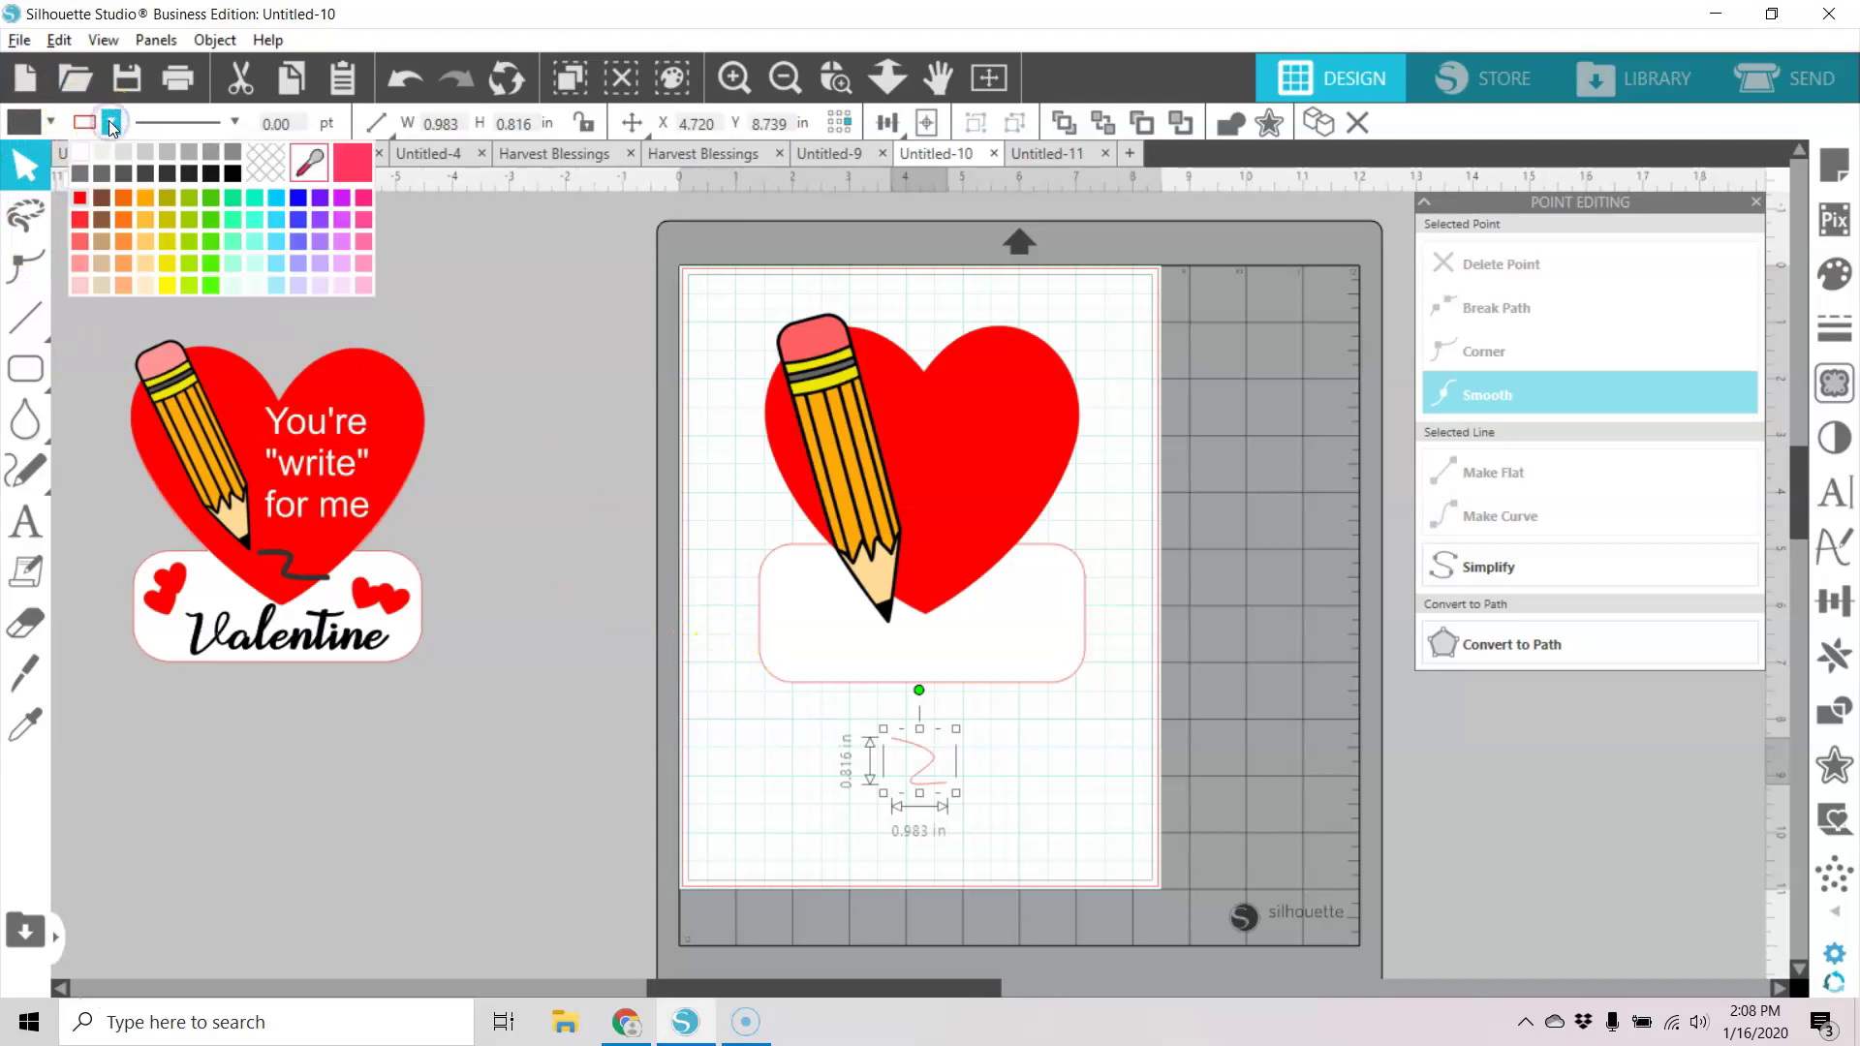
left_click(124, 172)
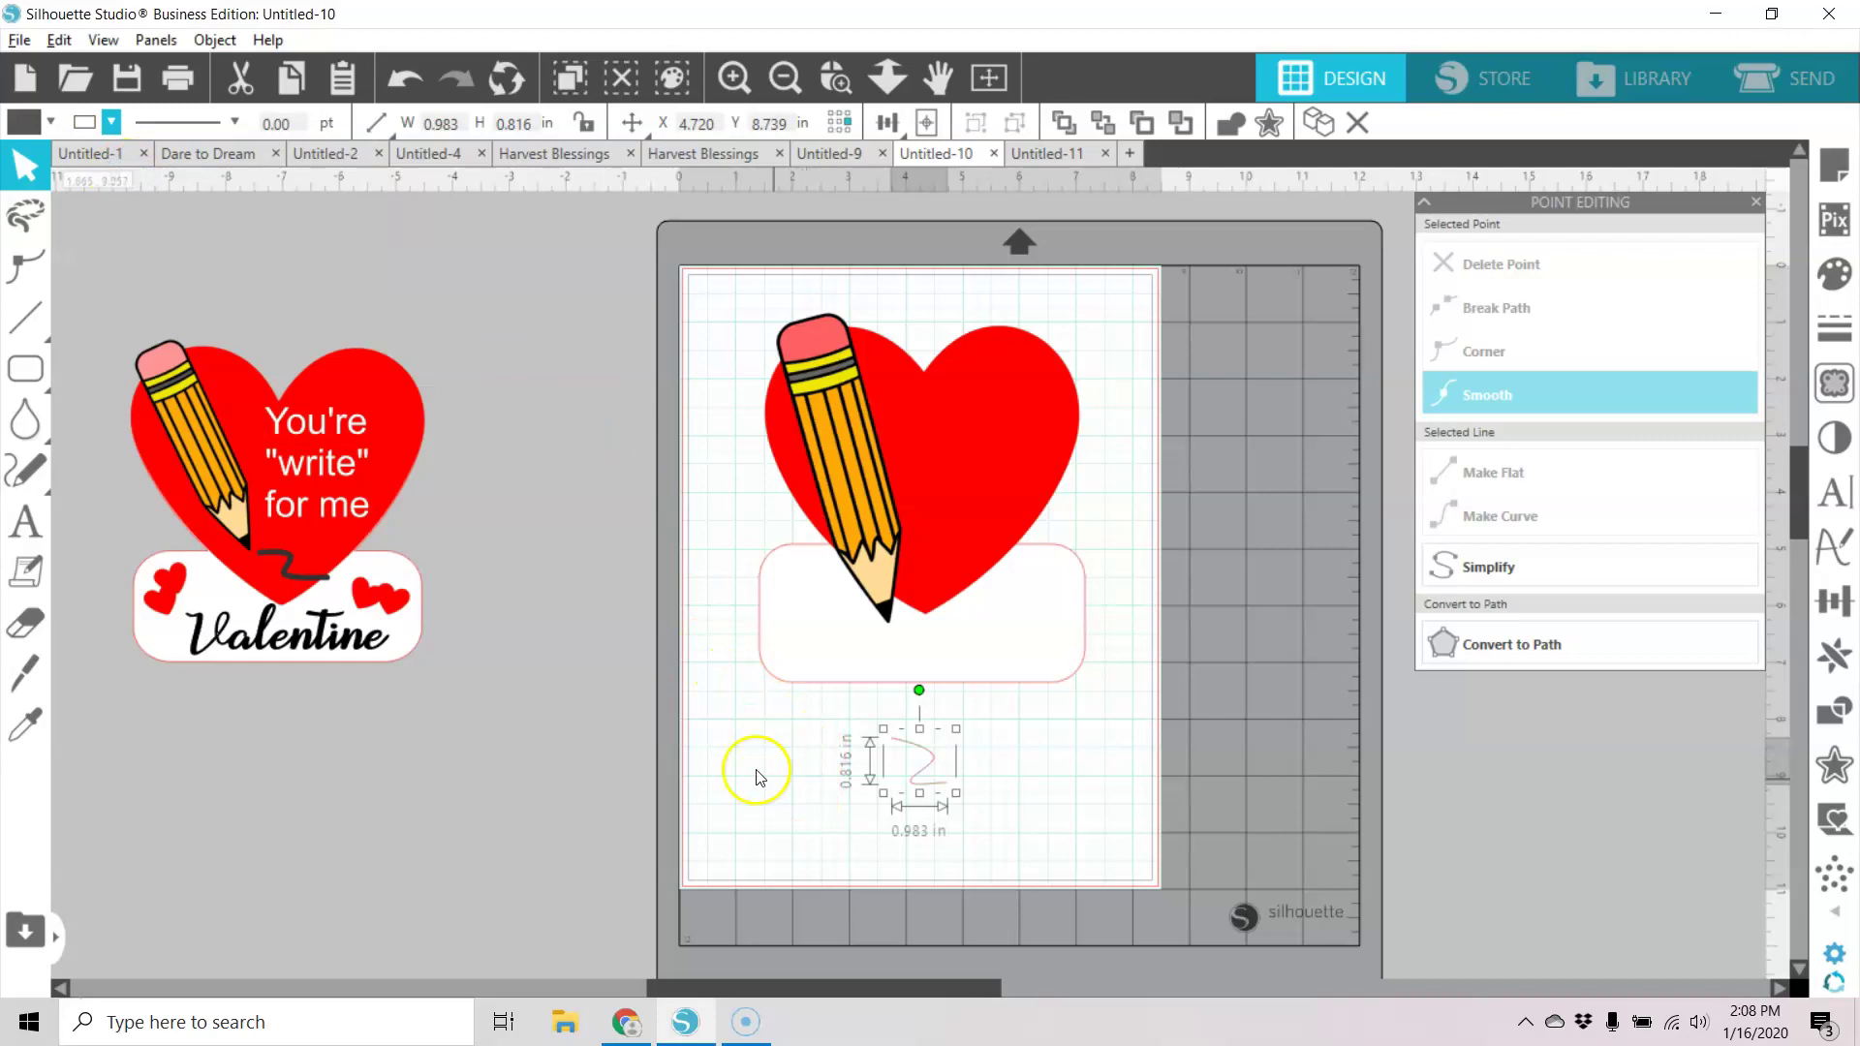
Enlarge the squiggle to about 1.6 in wide and thicken its line to about 8 pt.
left_click_drag(956, 794, 992, 821)
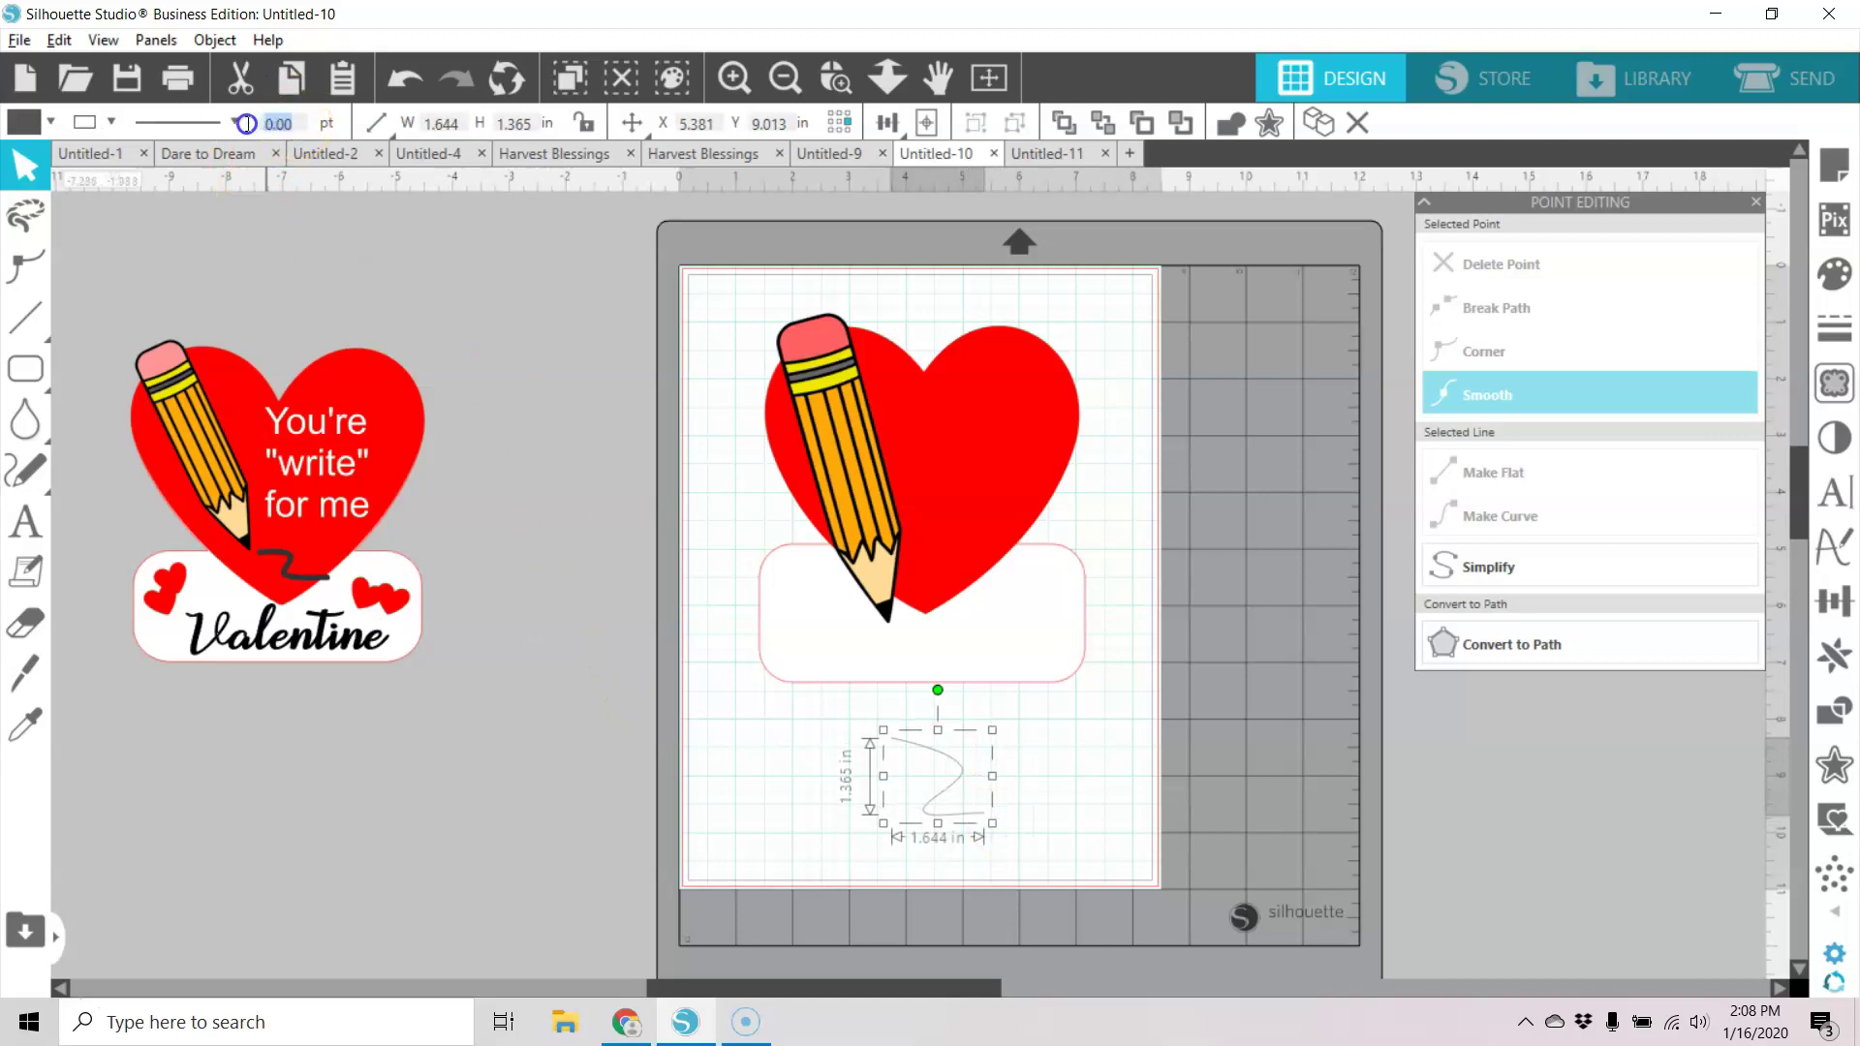
double_click(288, 134)
left_click_drag(287, 135, 270, 131)
type("1.001.75")
key("Return")
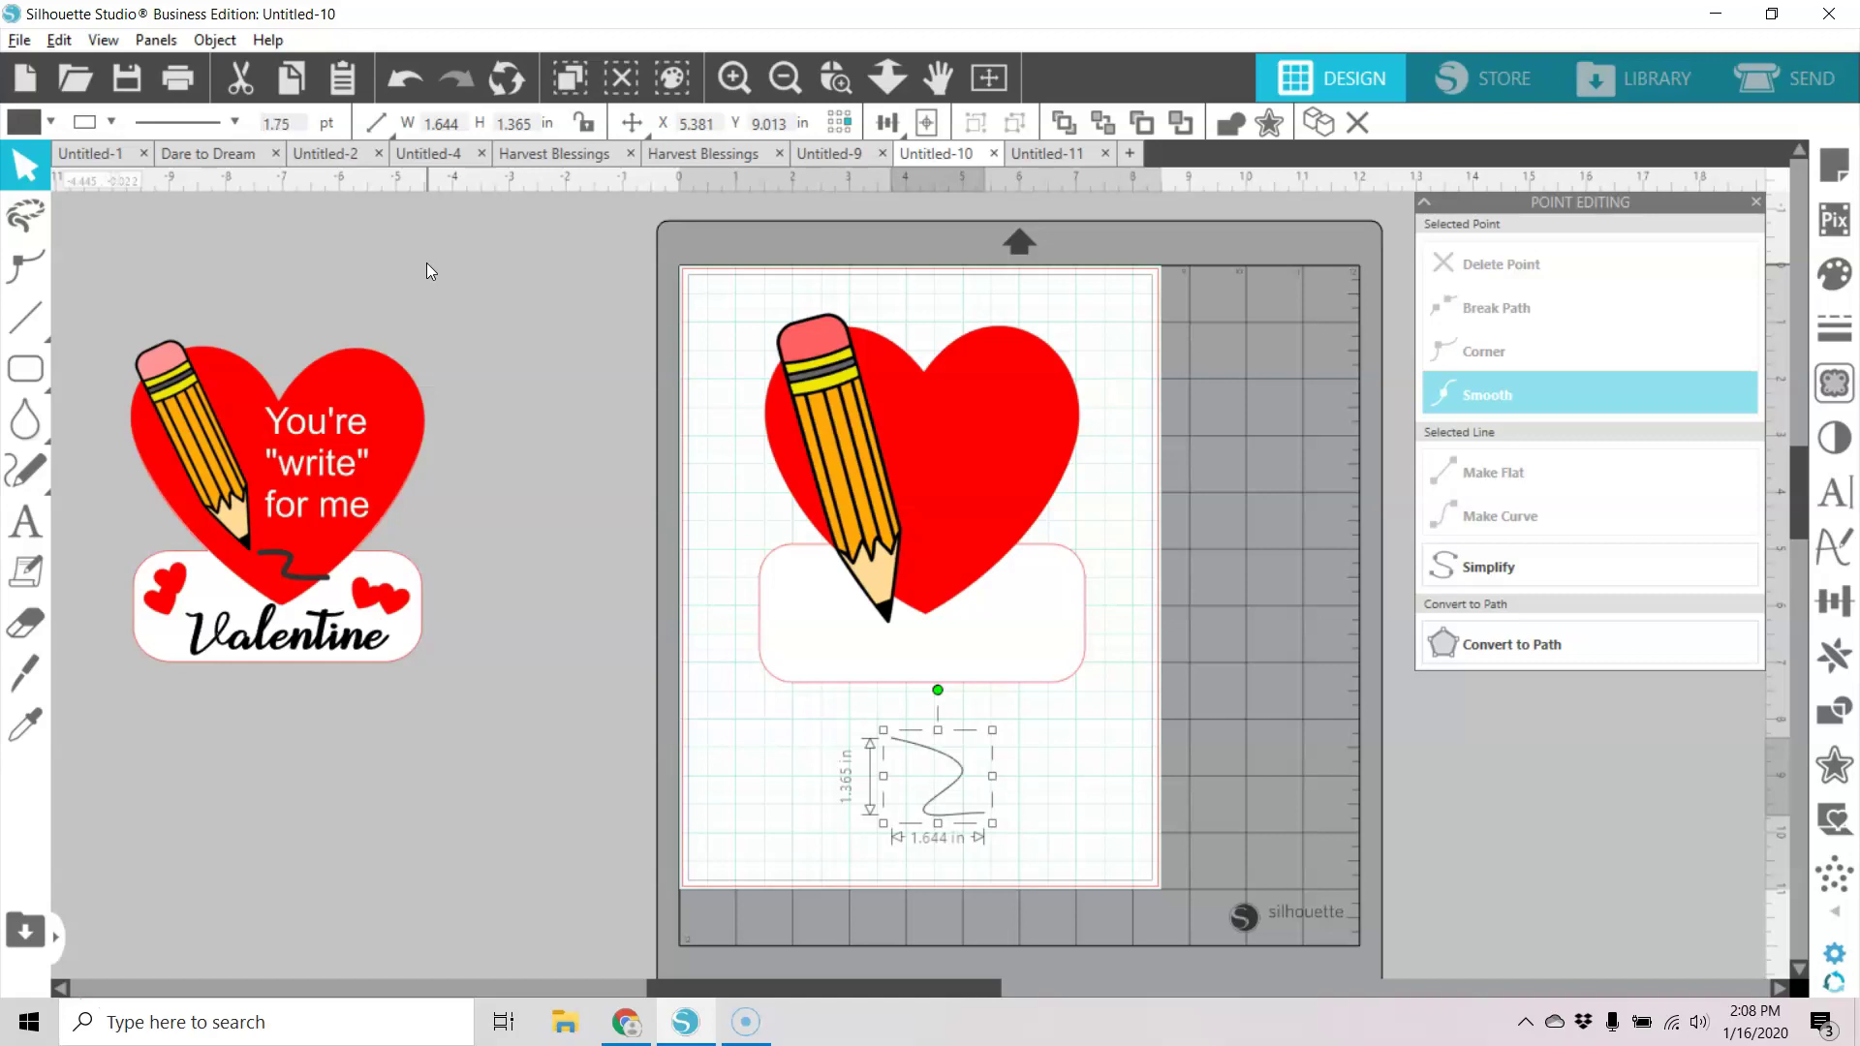
type("4.00")
key("Return")
key("Up")
key("Up")
key("Up")
key("Up")
key("Up")
key("Up")
key("Up")
key("Up")
key("Up")
key("Up")
key("Up")
key("Up")
key("Up")
key("Up")
key("Up")
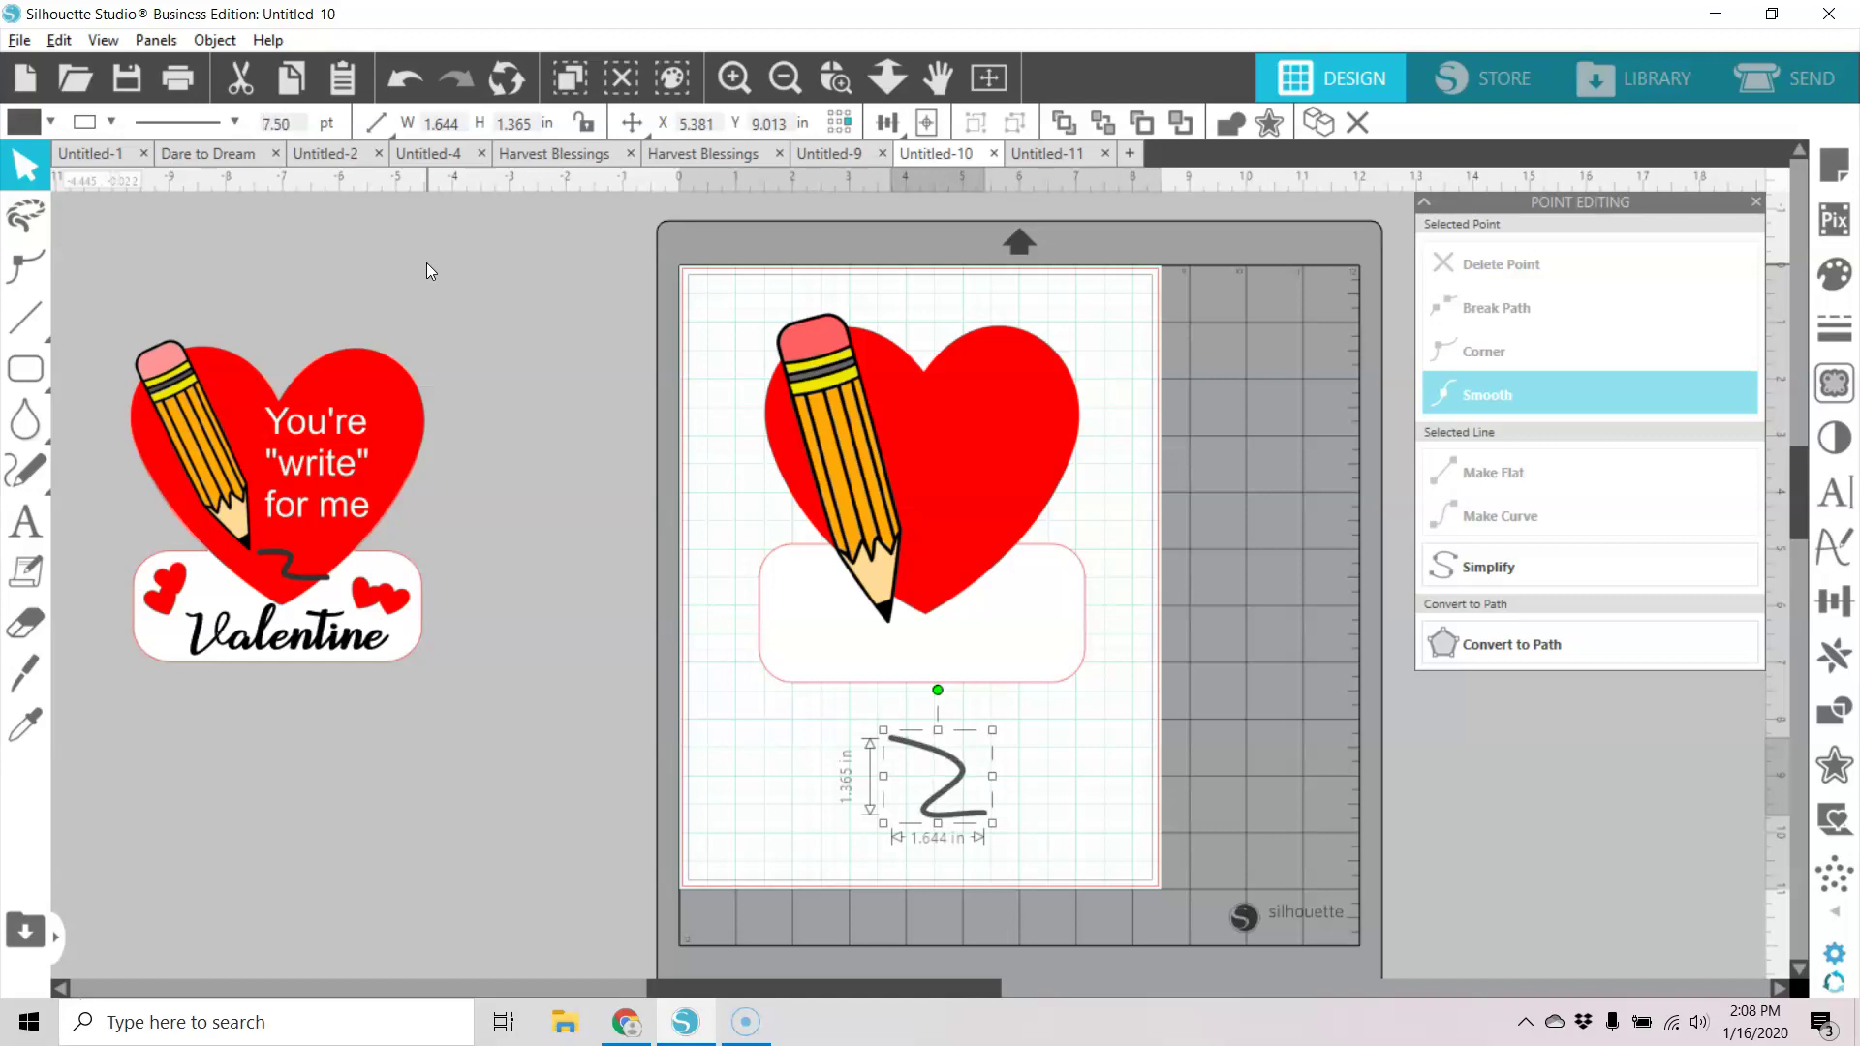
key("Up")
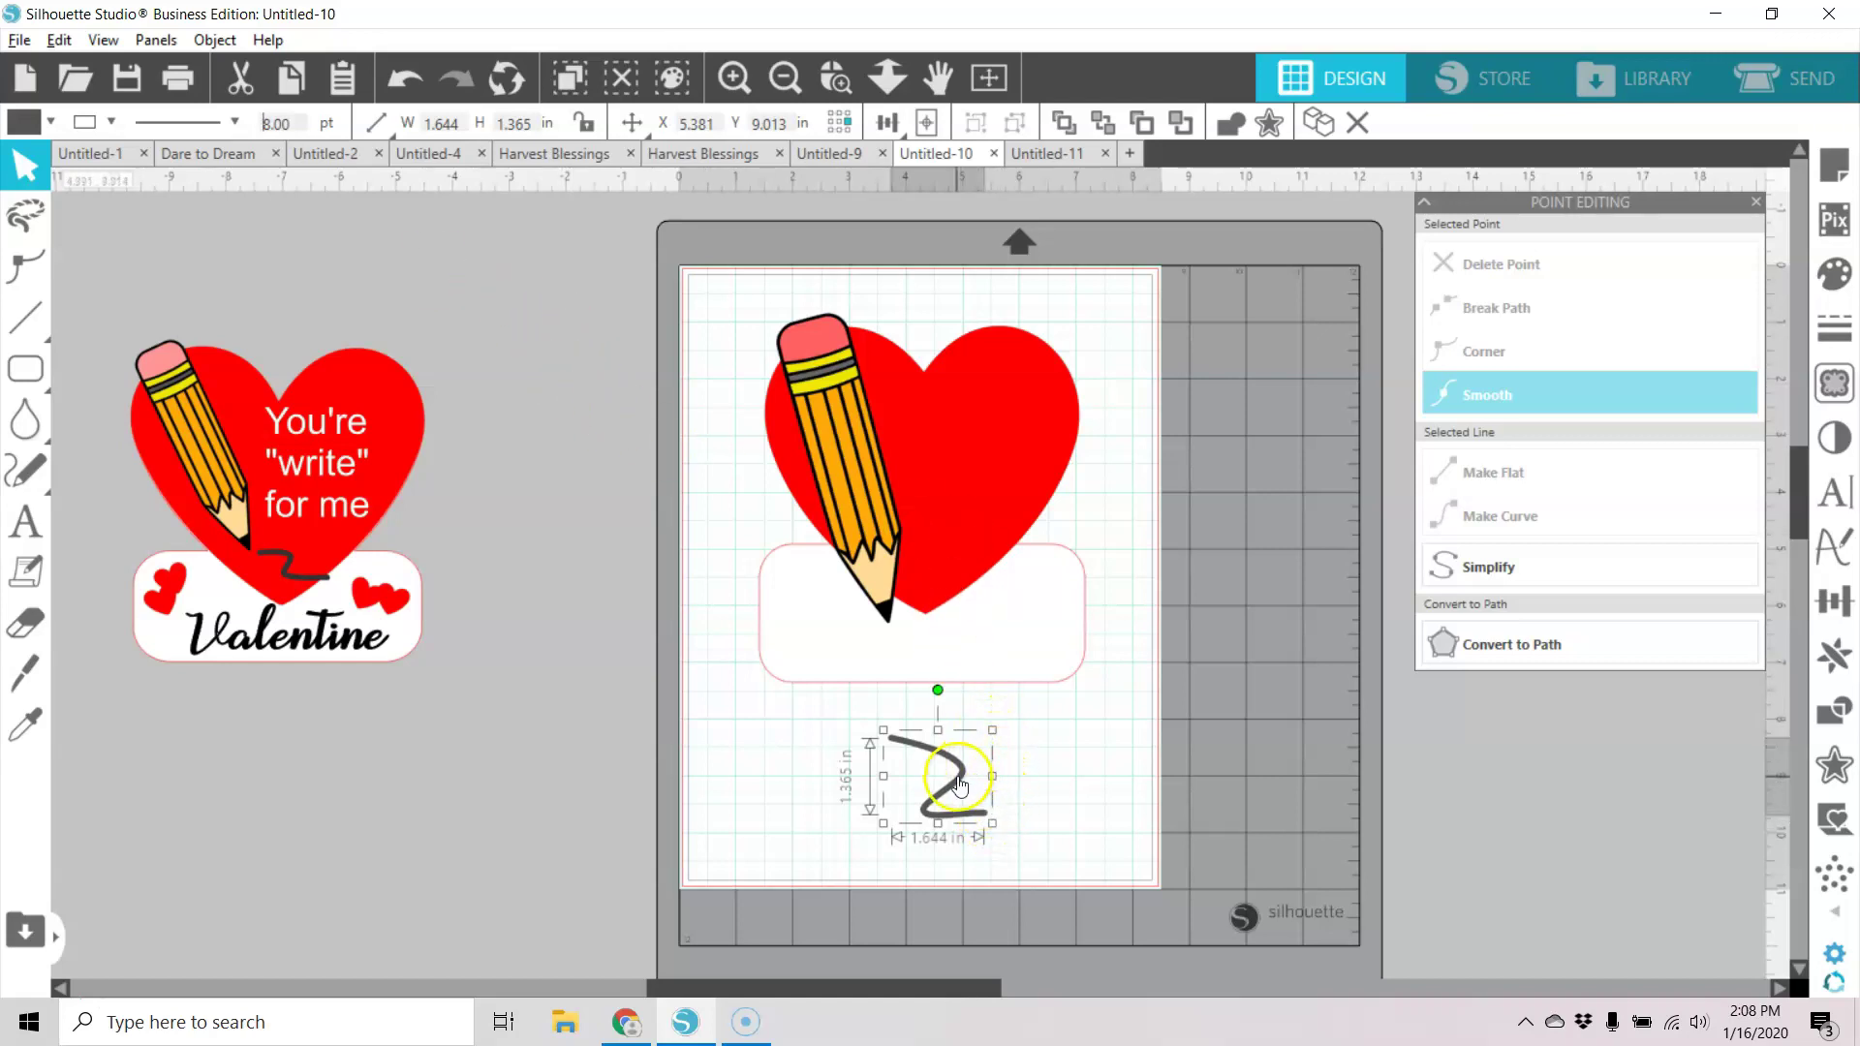
Rotate and place the squiggle under the pencil tip, and shrink the pencil slightly.
mouse_move(958, 783)
left_mouse_down()
mouse_move(976, 647)
mouse_move(1012, 703)
mouse_move(965, 696)
mouse_move(975, 674)
left_mouse_up()
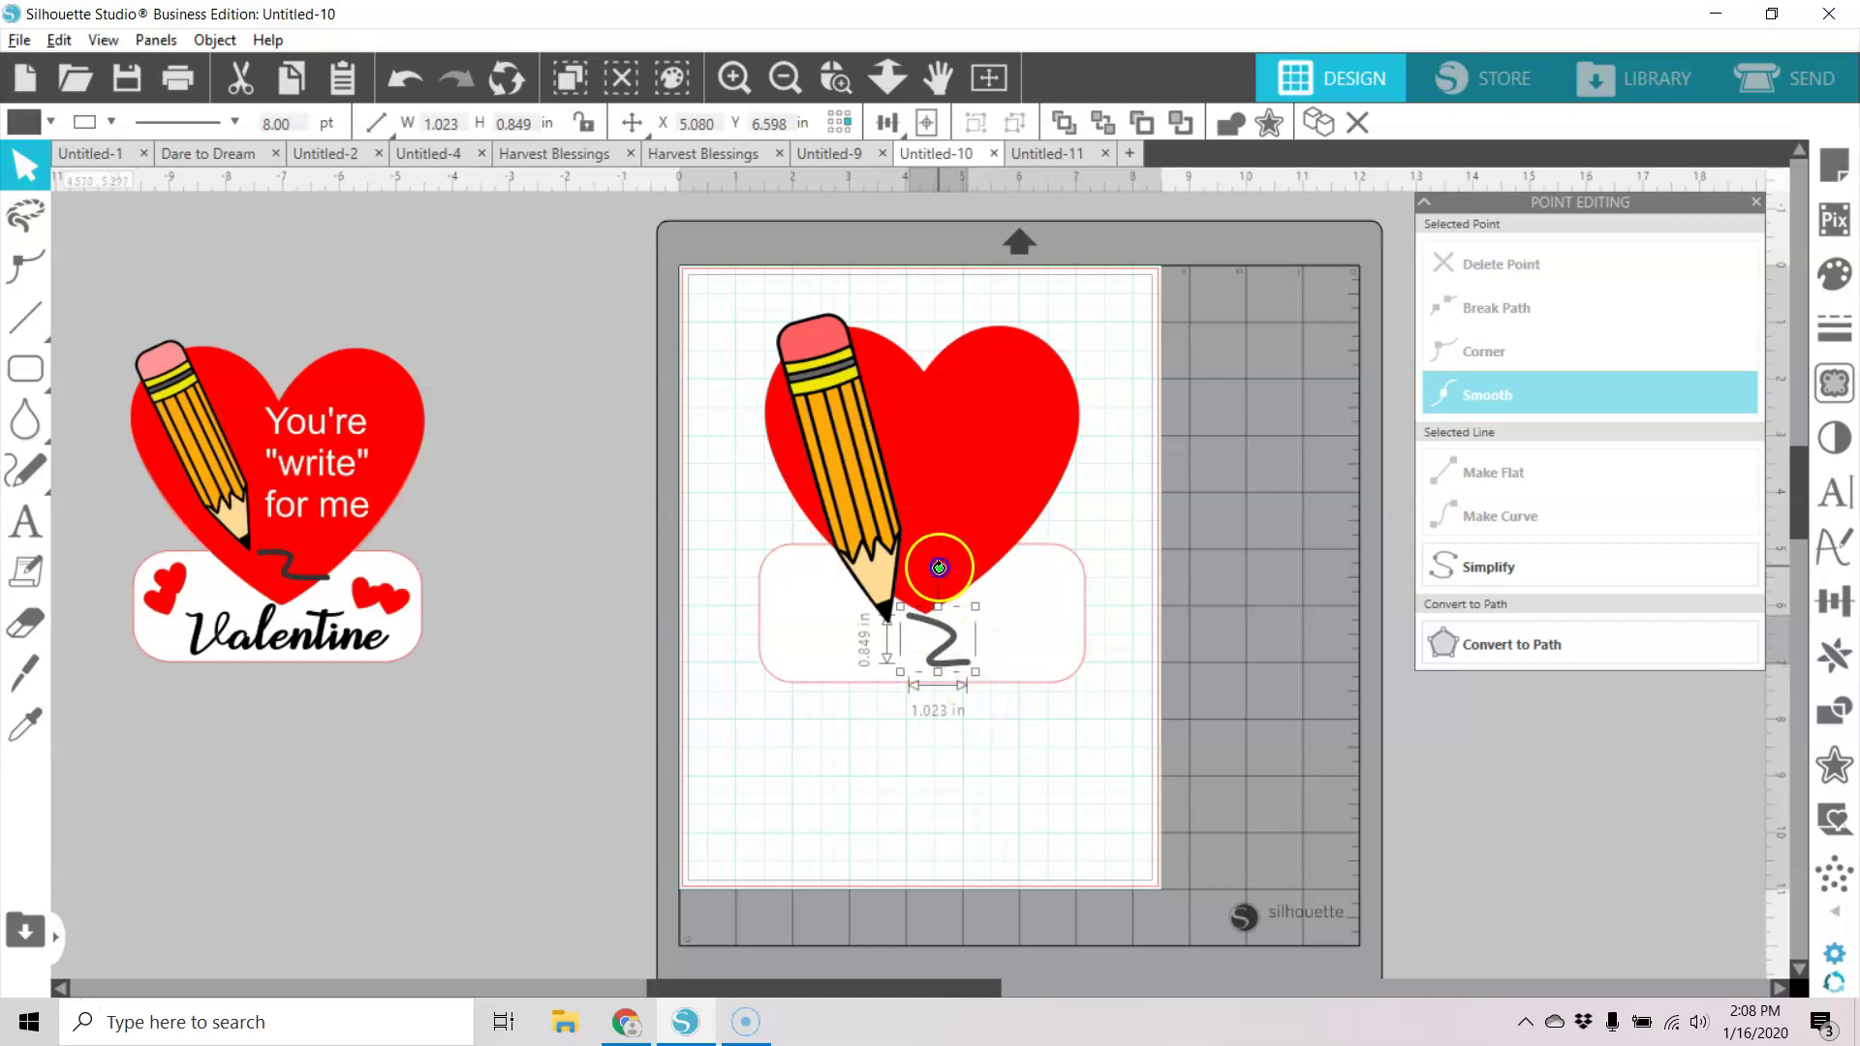
left_click_drag(938, 566, 921, 573)
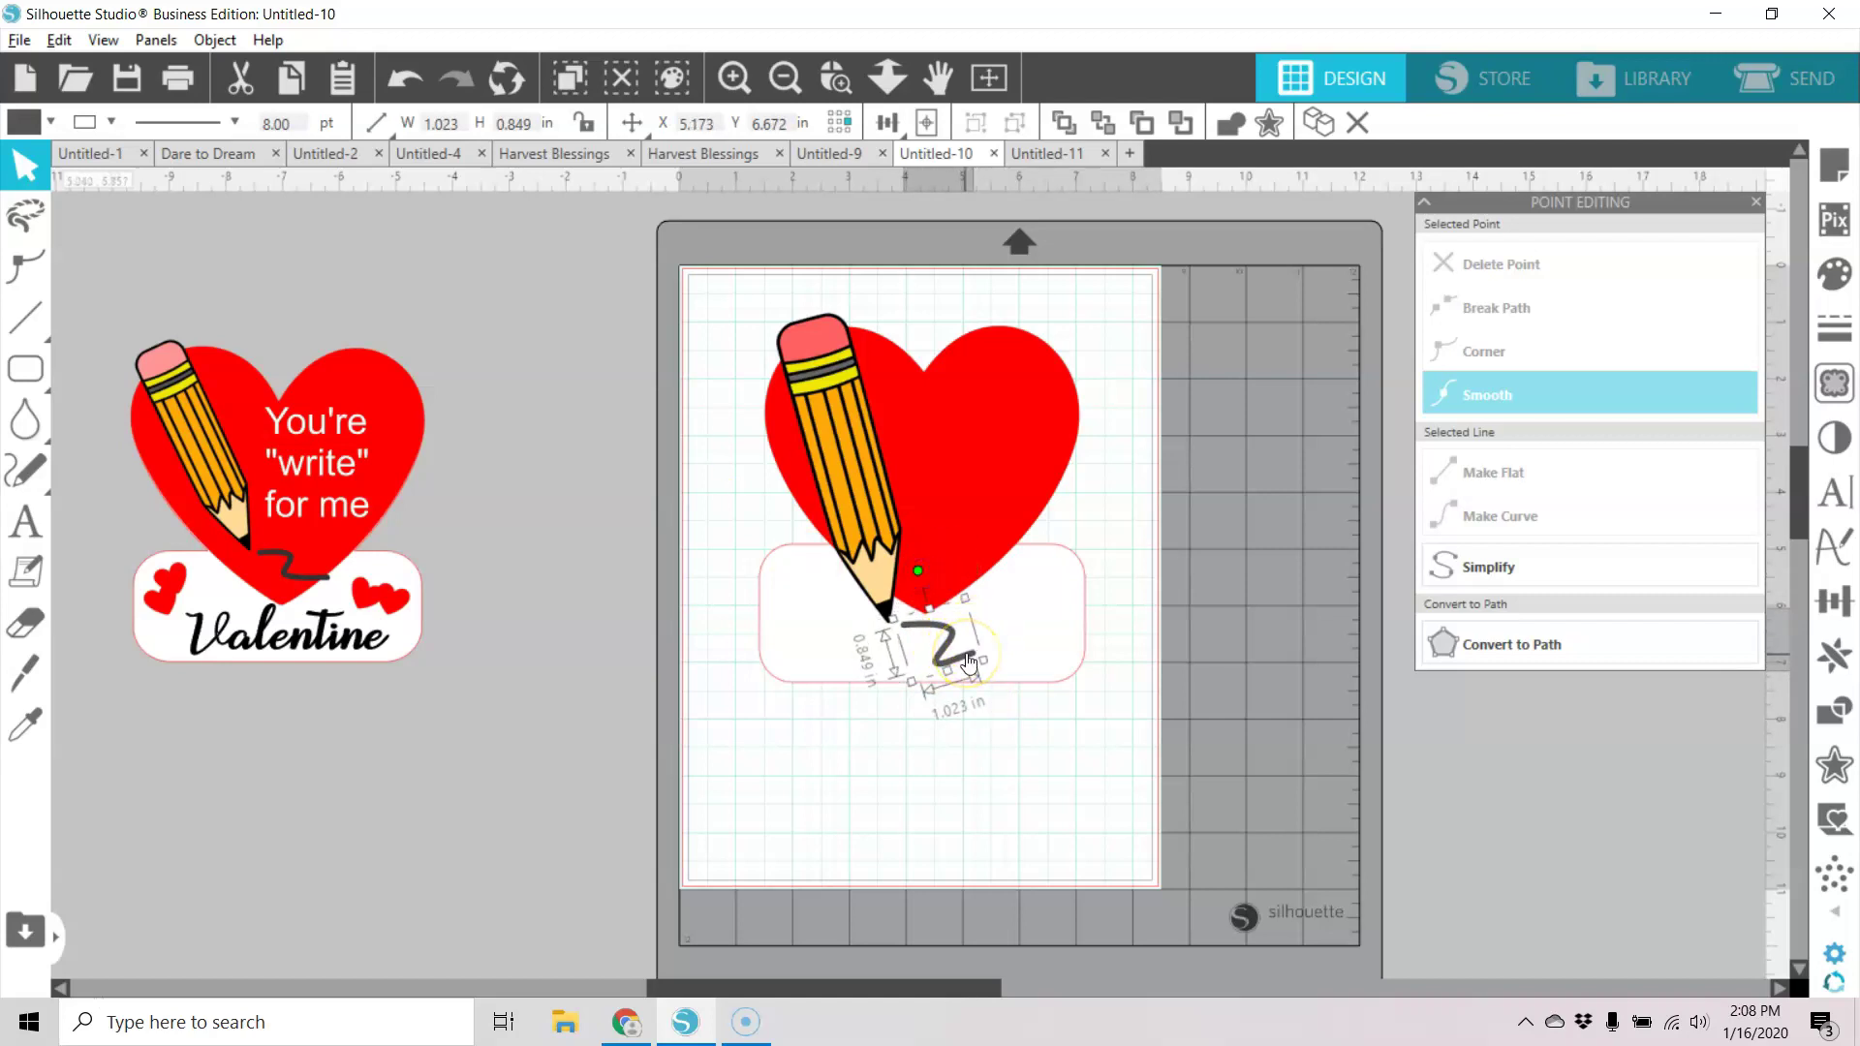
left_click_drag(968, 660, 994, 599)
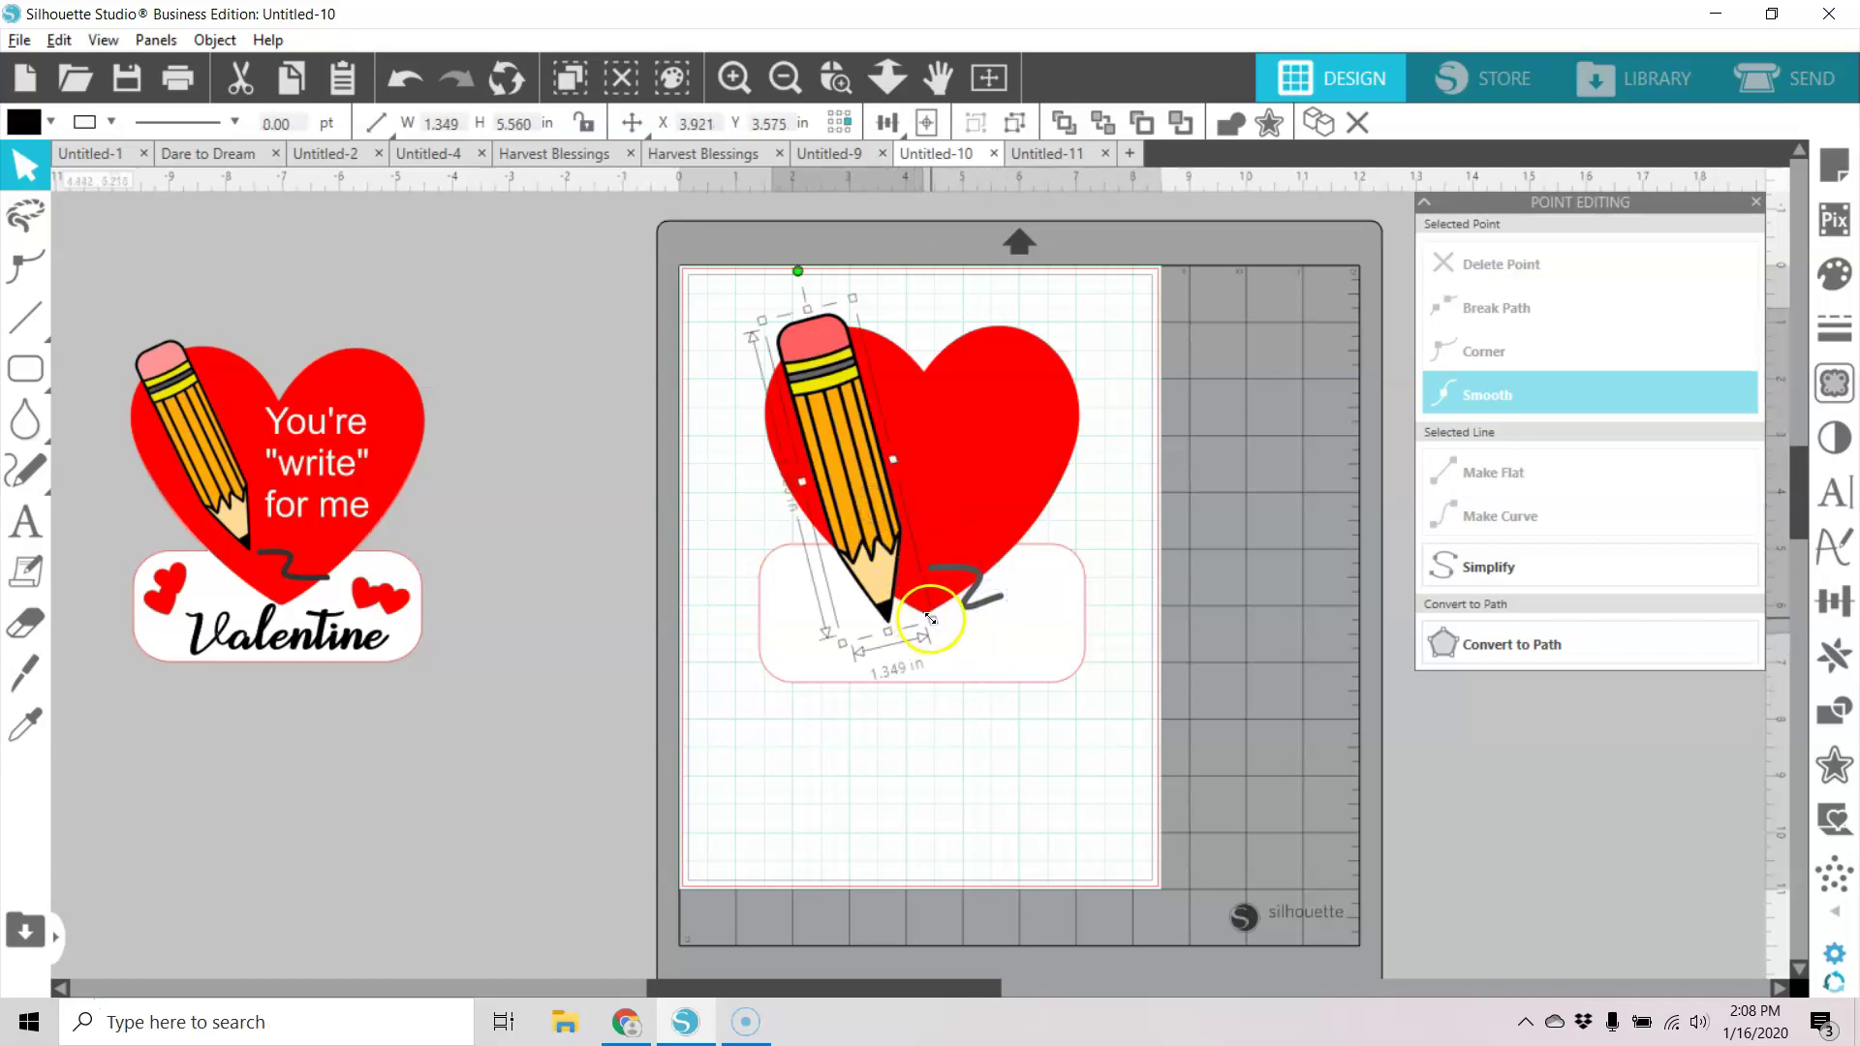
left_click(900, 583)
mouse_move(900, 583)
left_mouse_down()
mouse_move(892, 540)
mouse_move(961, 602)
mouse_move(1012, 610)
left_mouse_up()
left_click(974, 605)
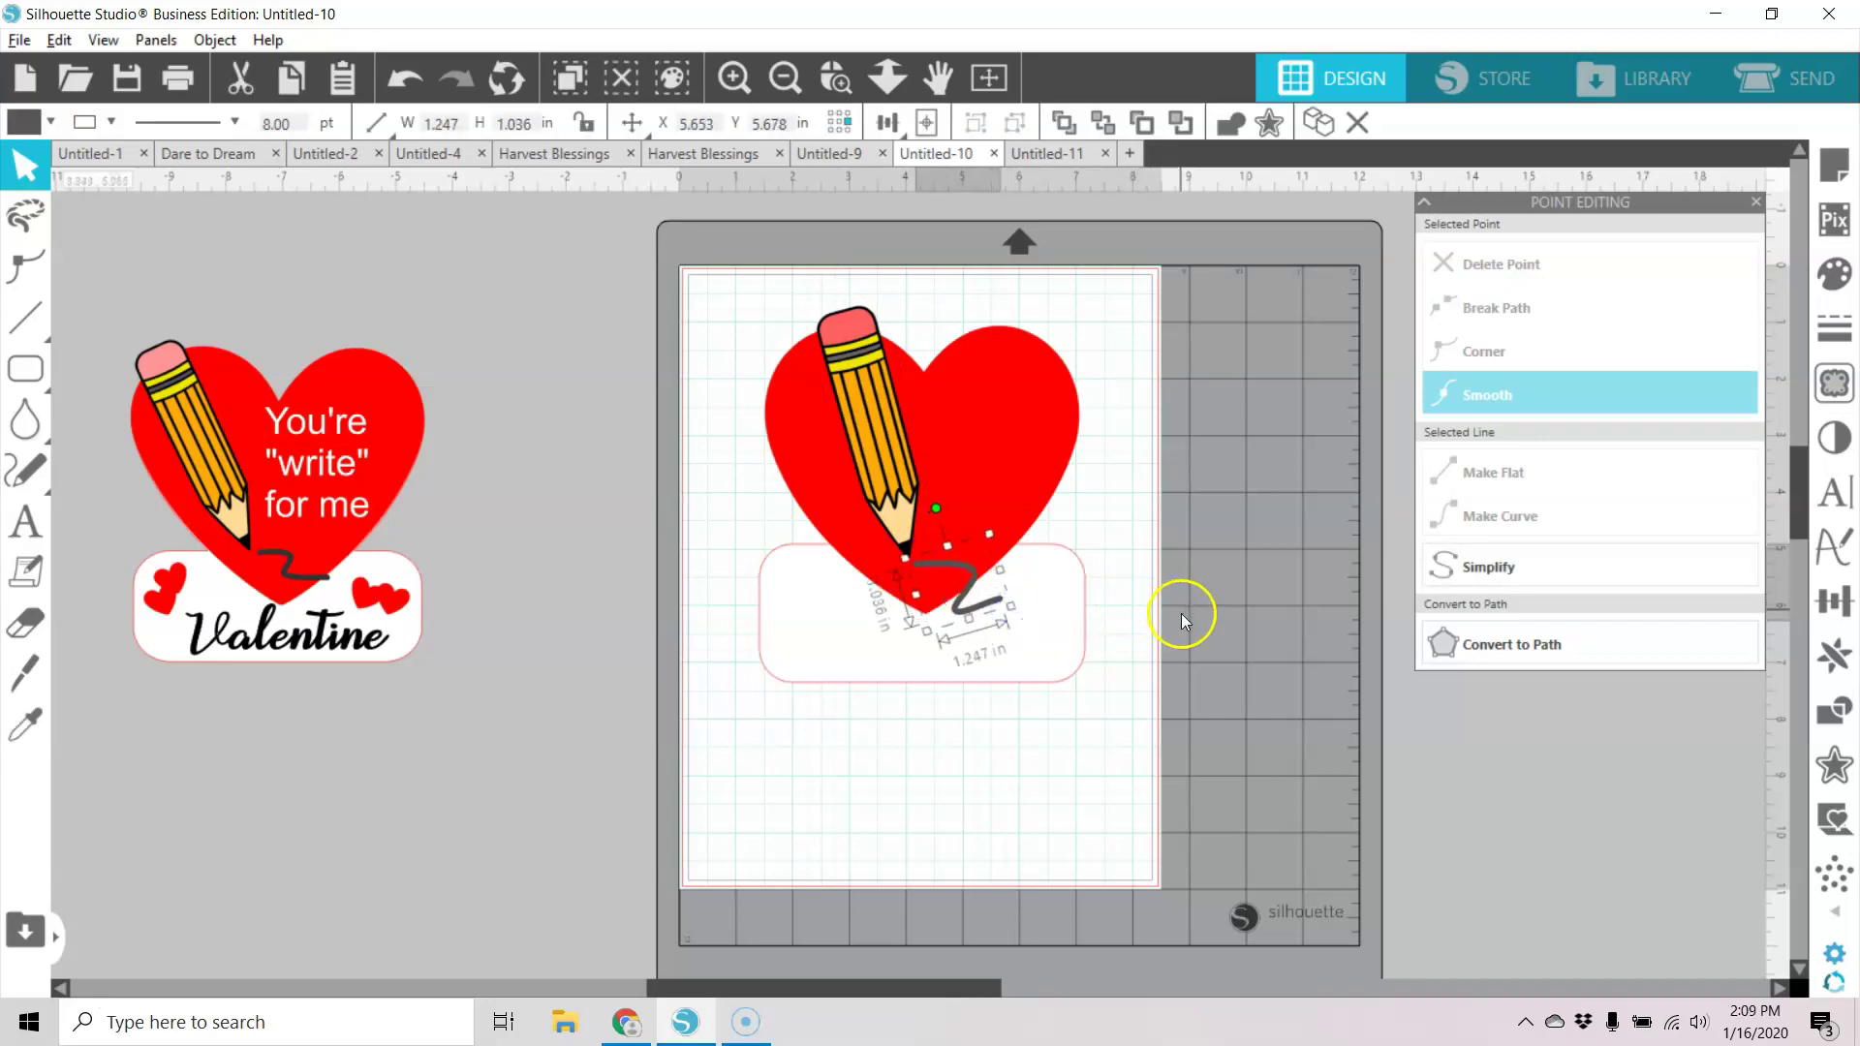
left_click(980, 501)
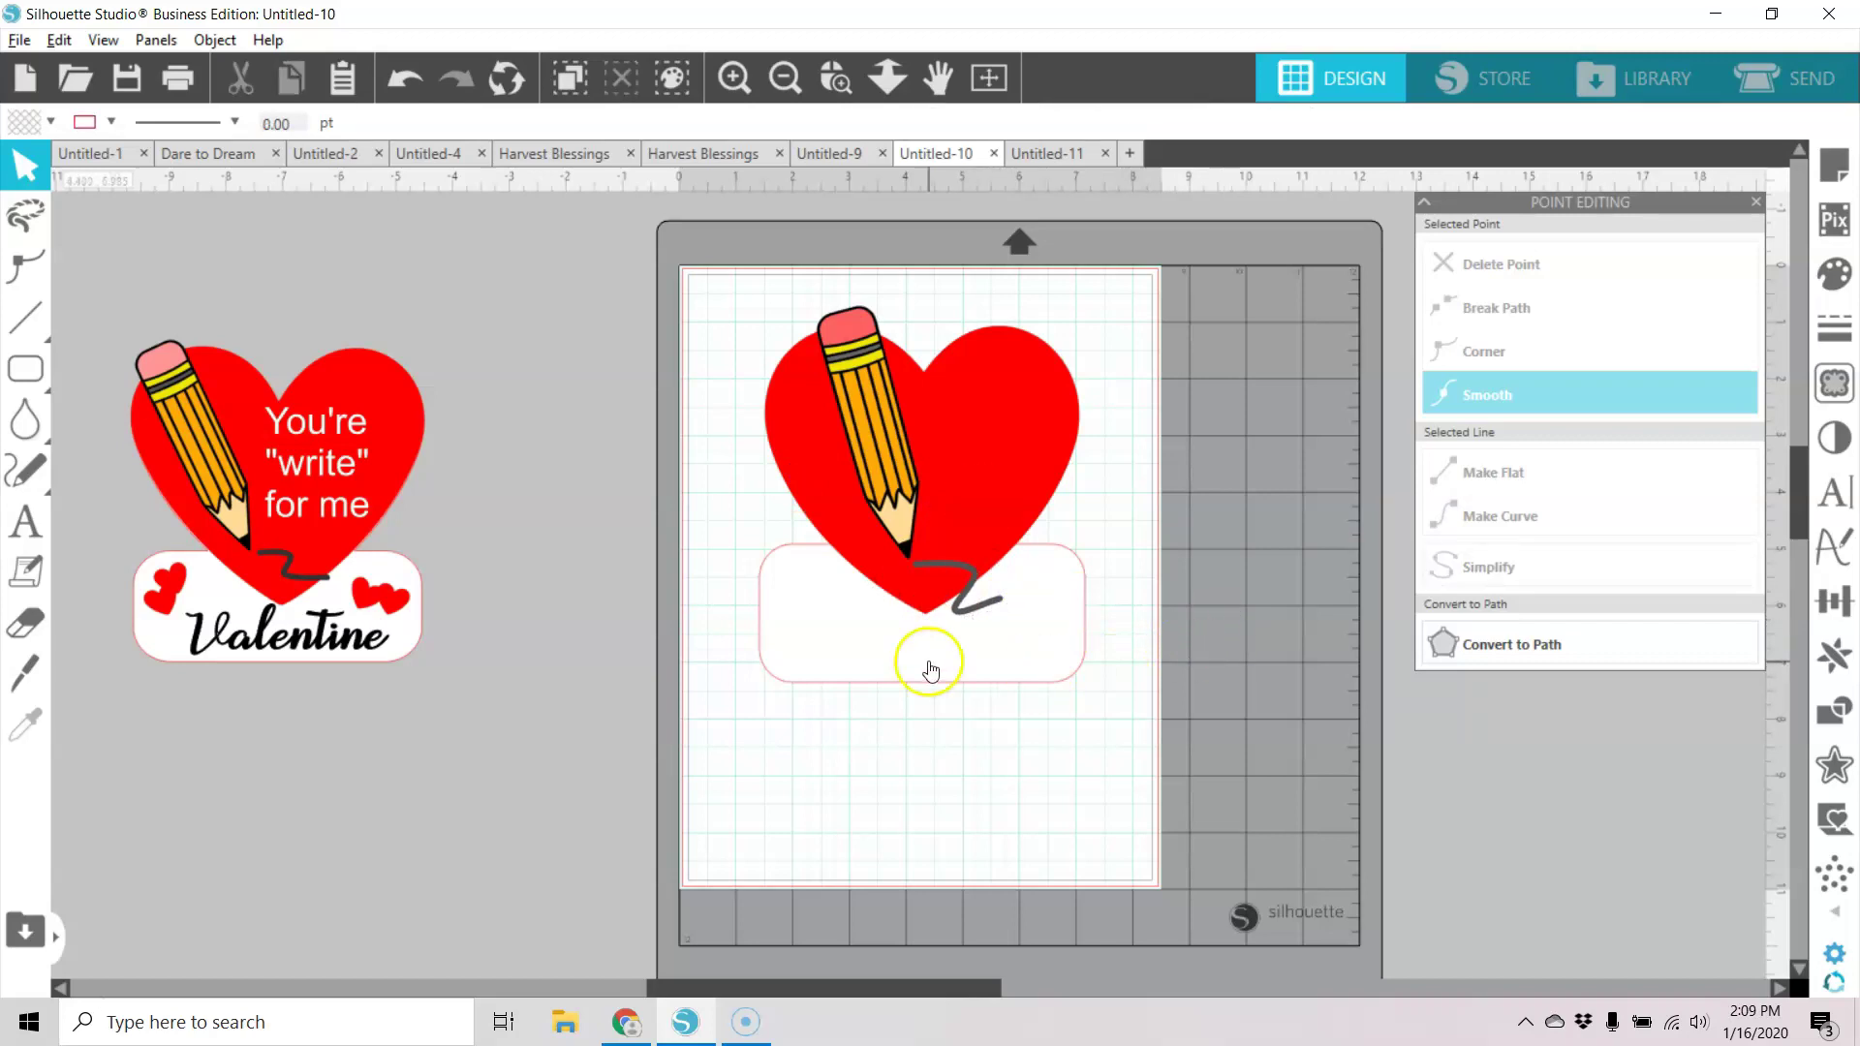
left_click(985, 613)
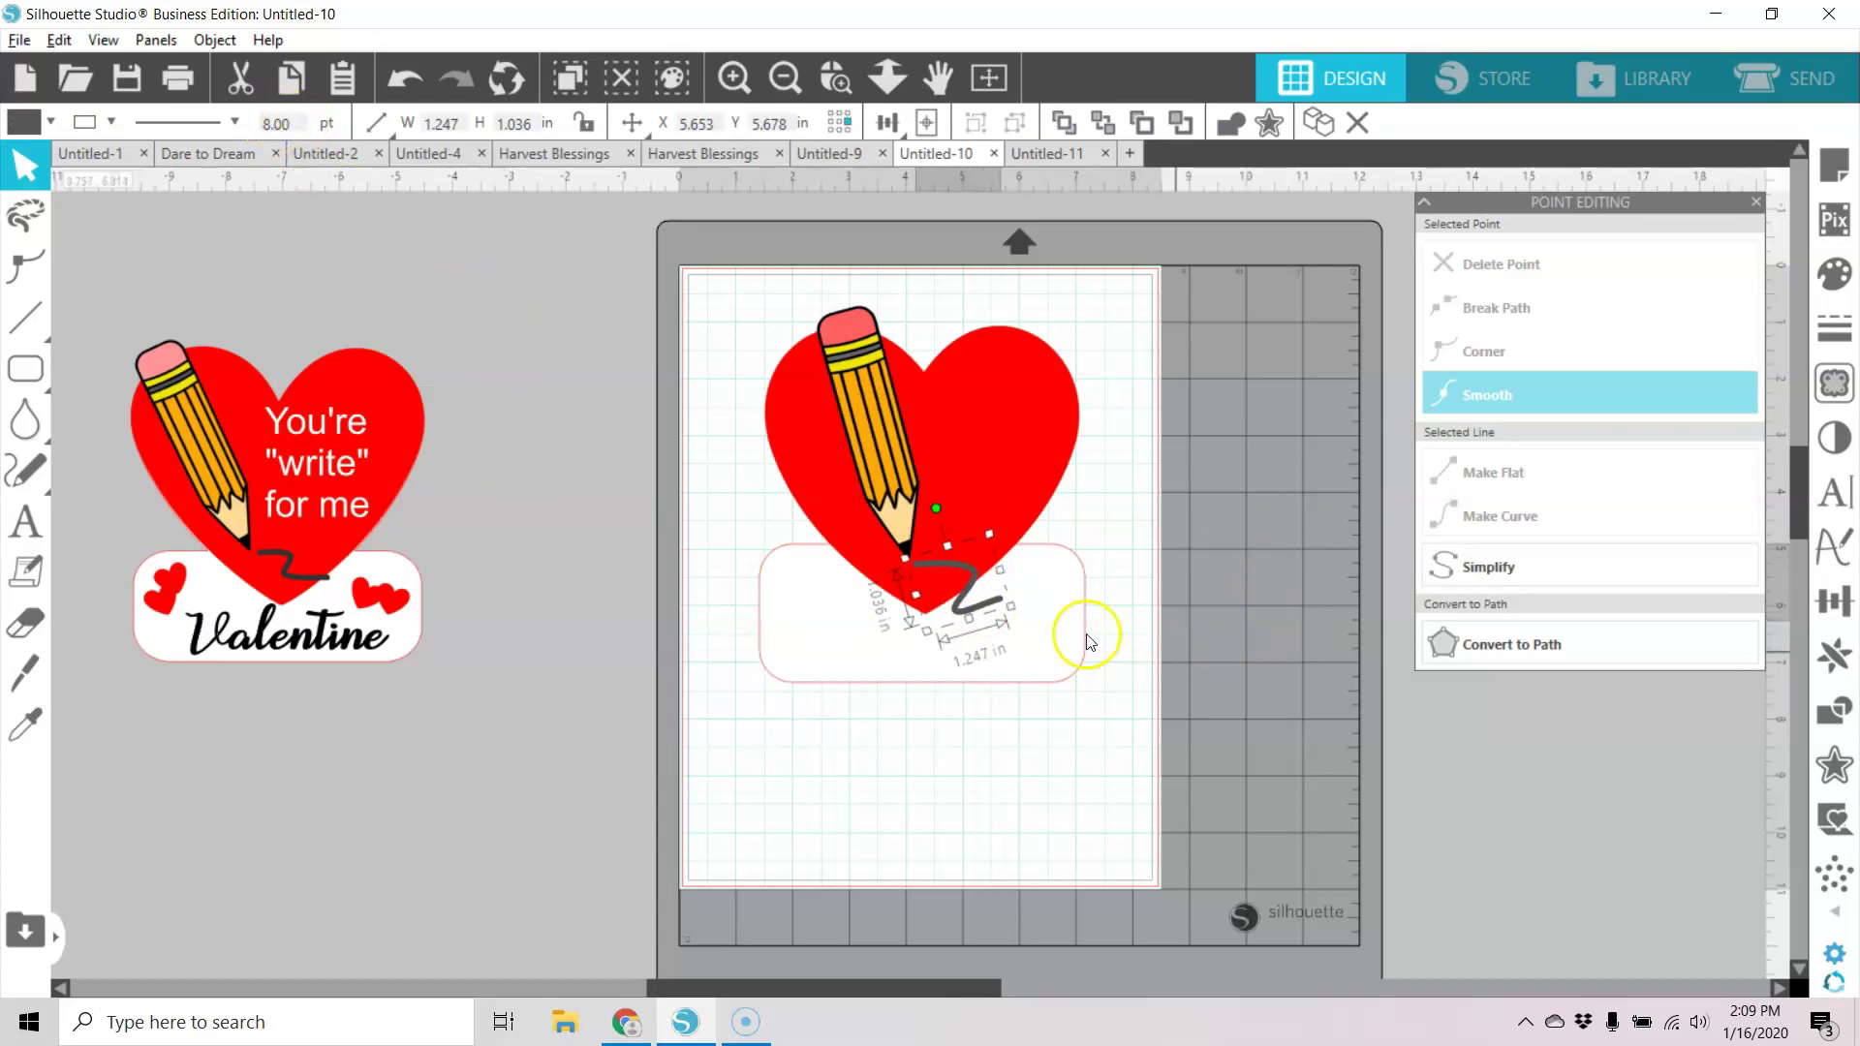
left_click_drag(983, 612, 984, 617)
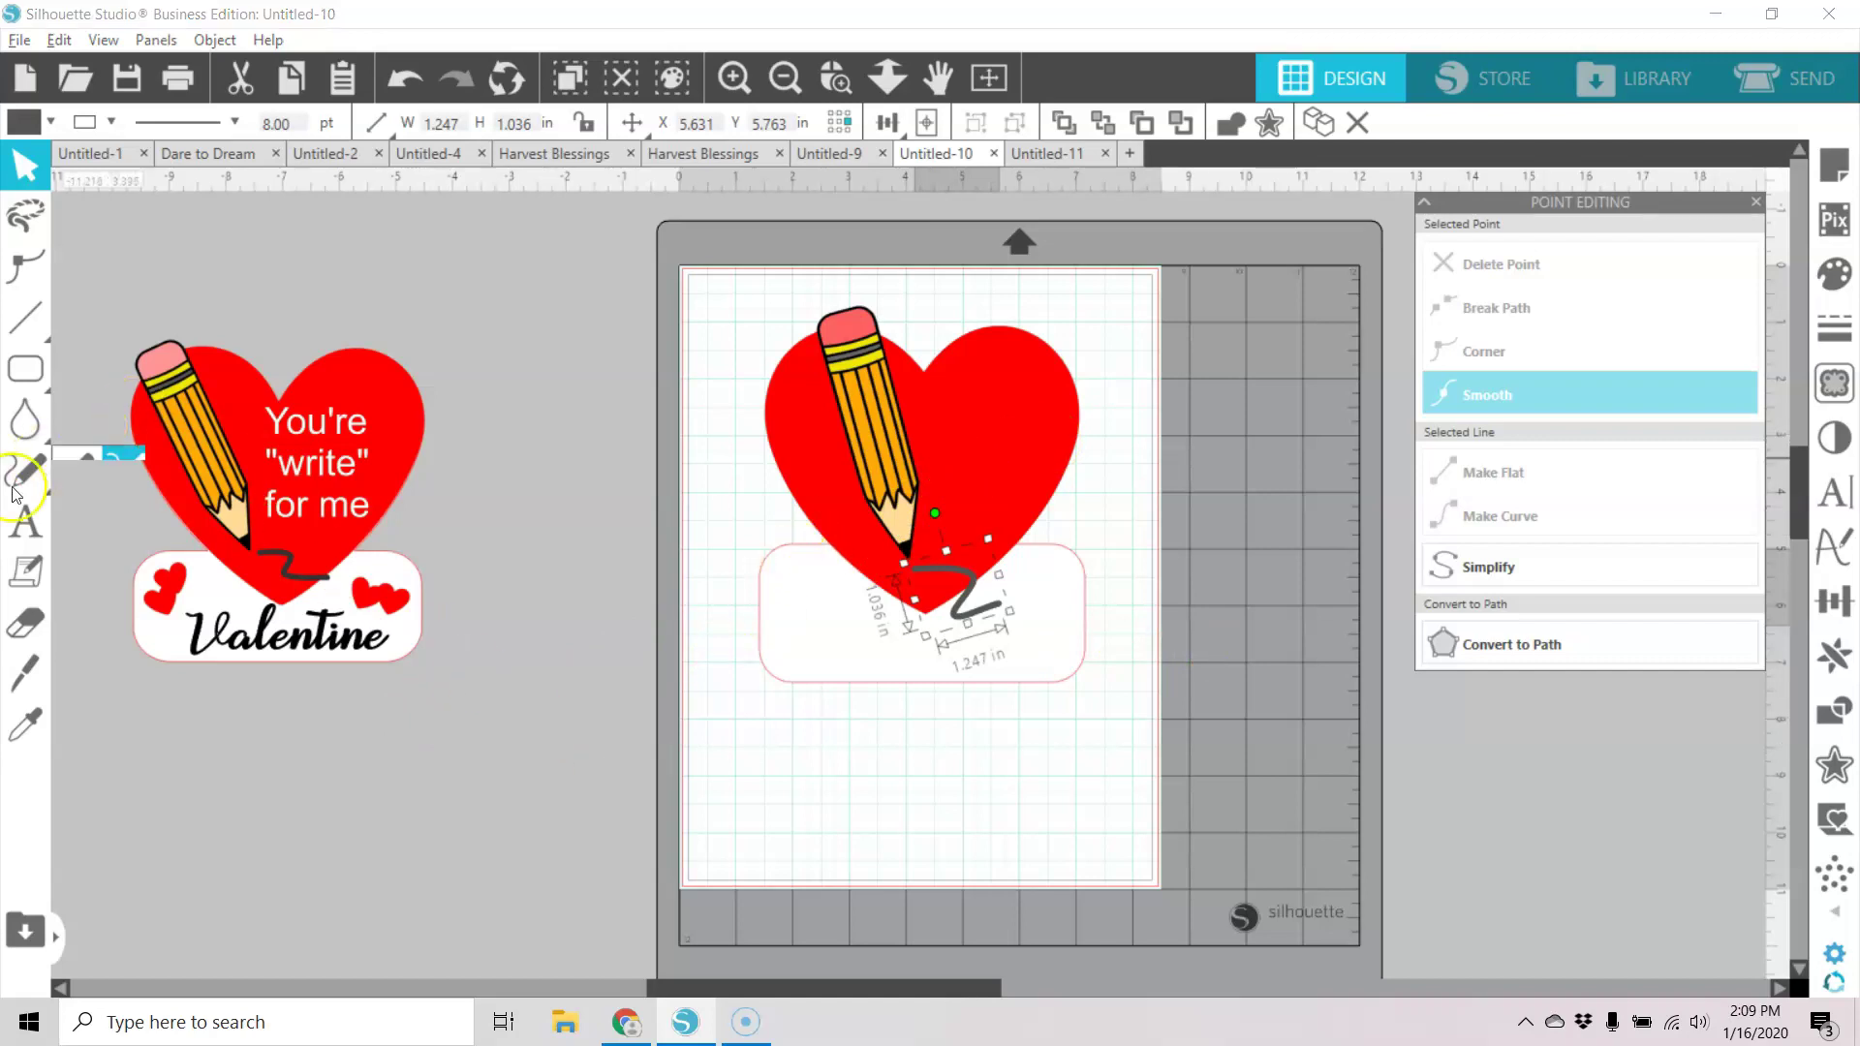
left_click(26, 523)
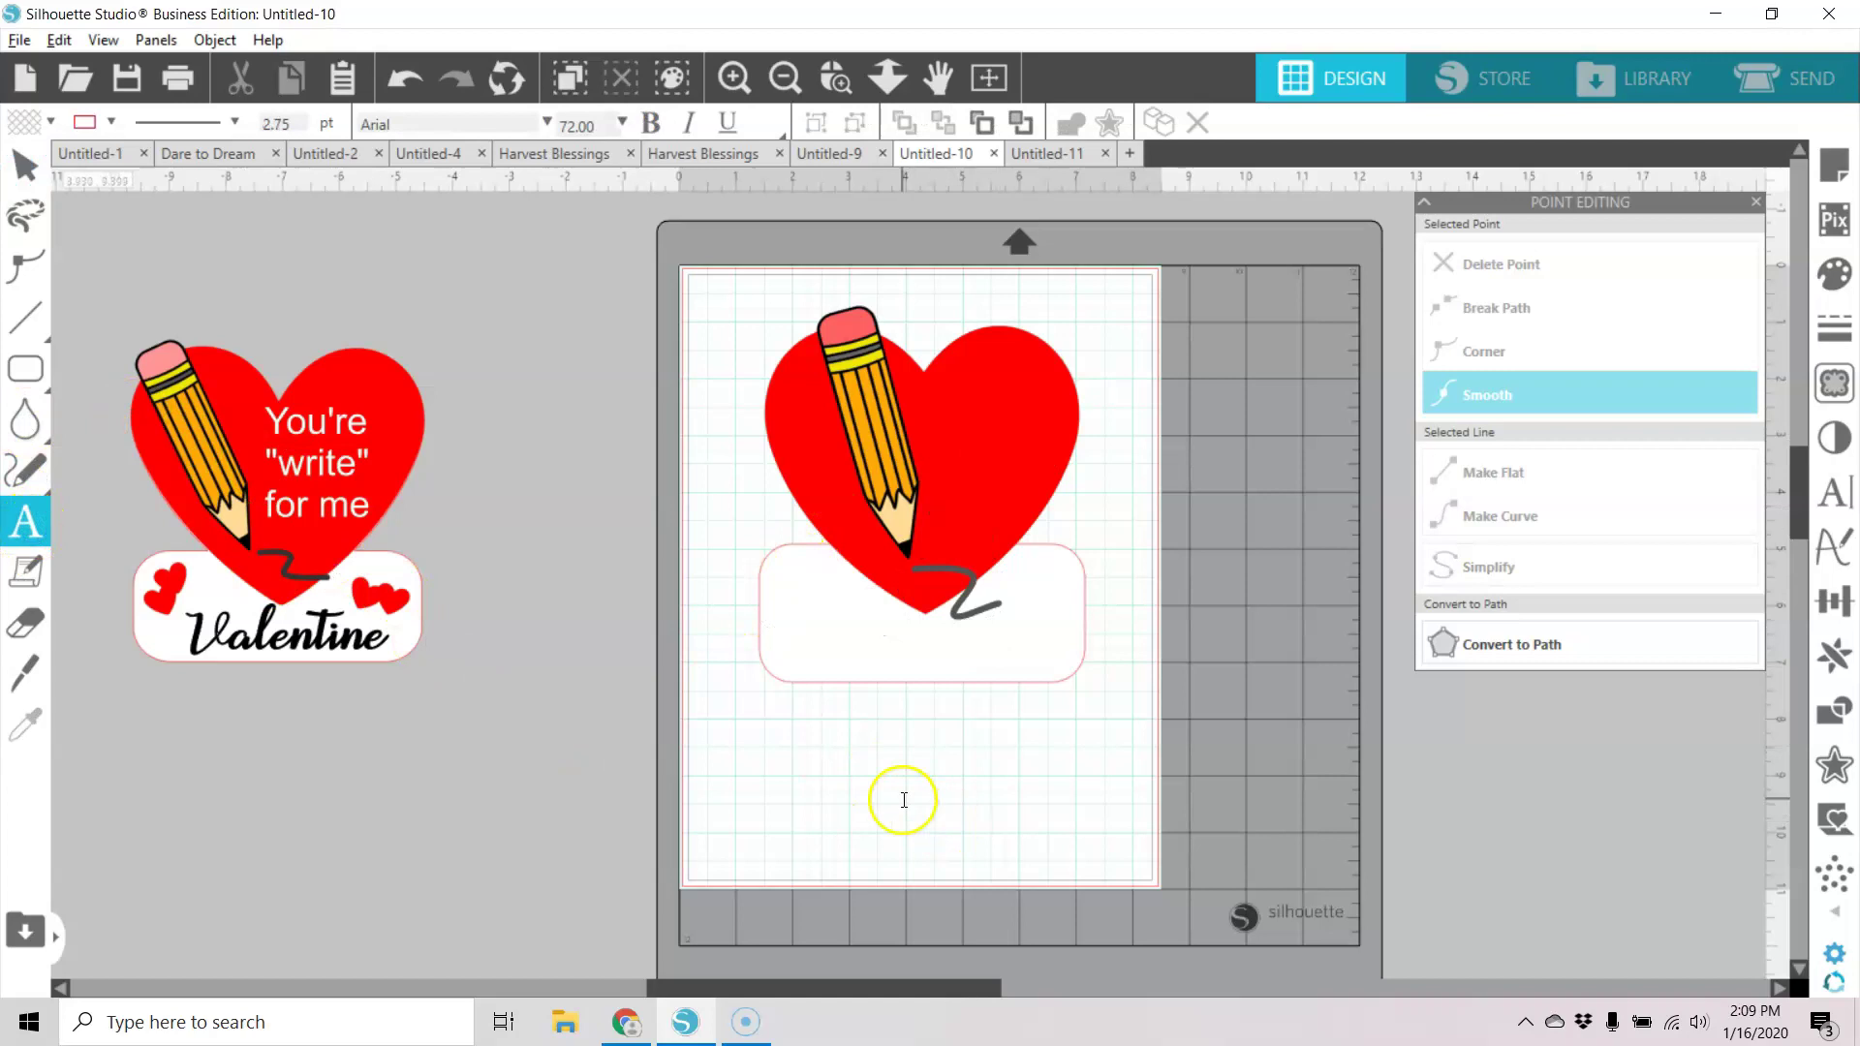
Create three-line text reading You're "write" for me beside the page.
left_click(1208, 563)
key("Escape")
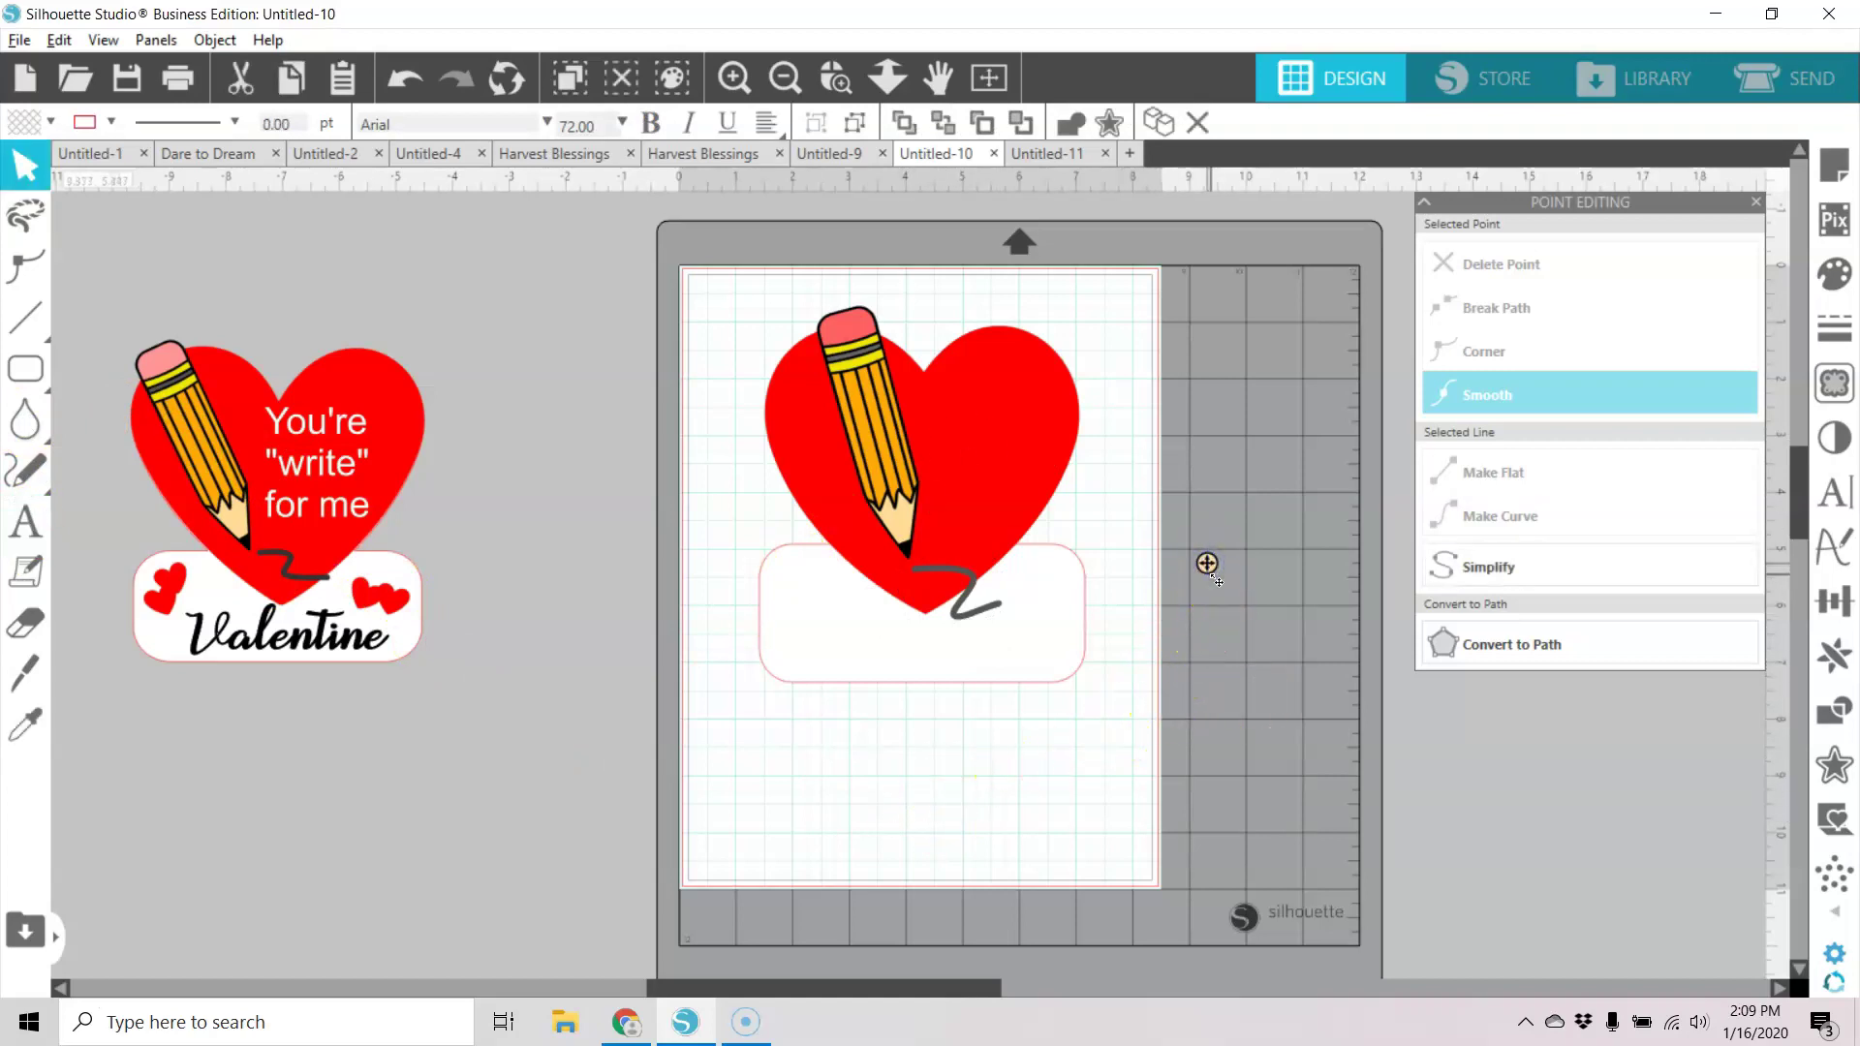
type("Yo")
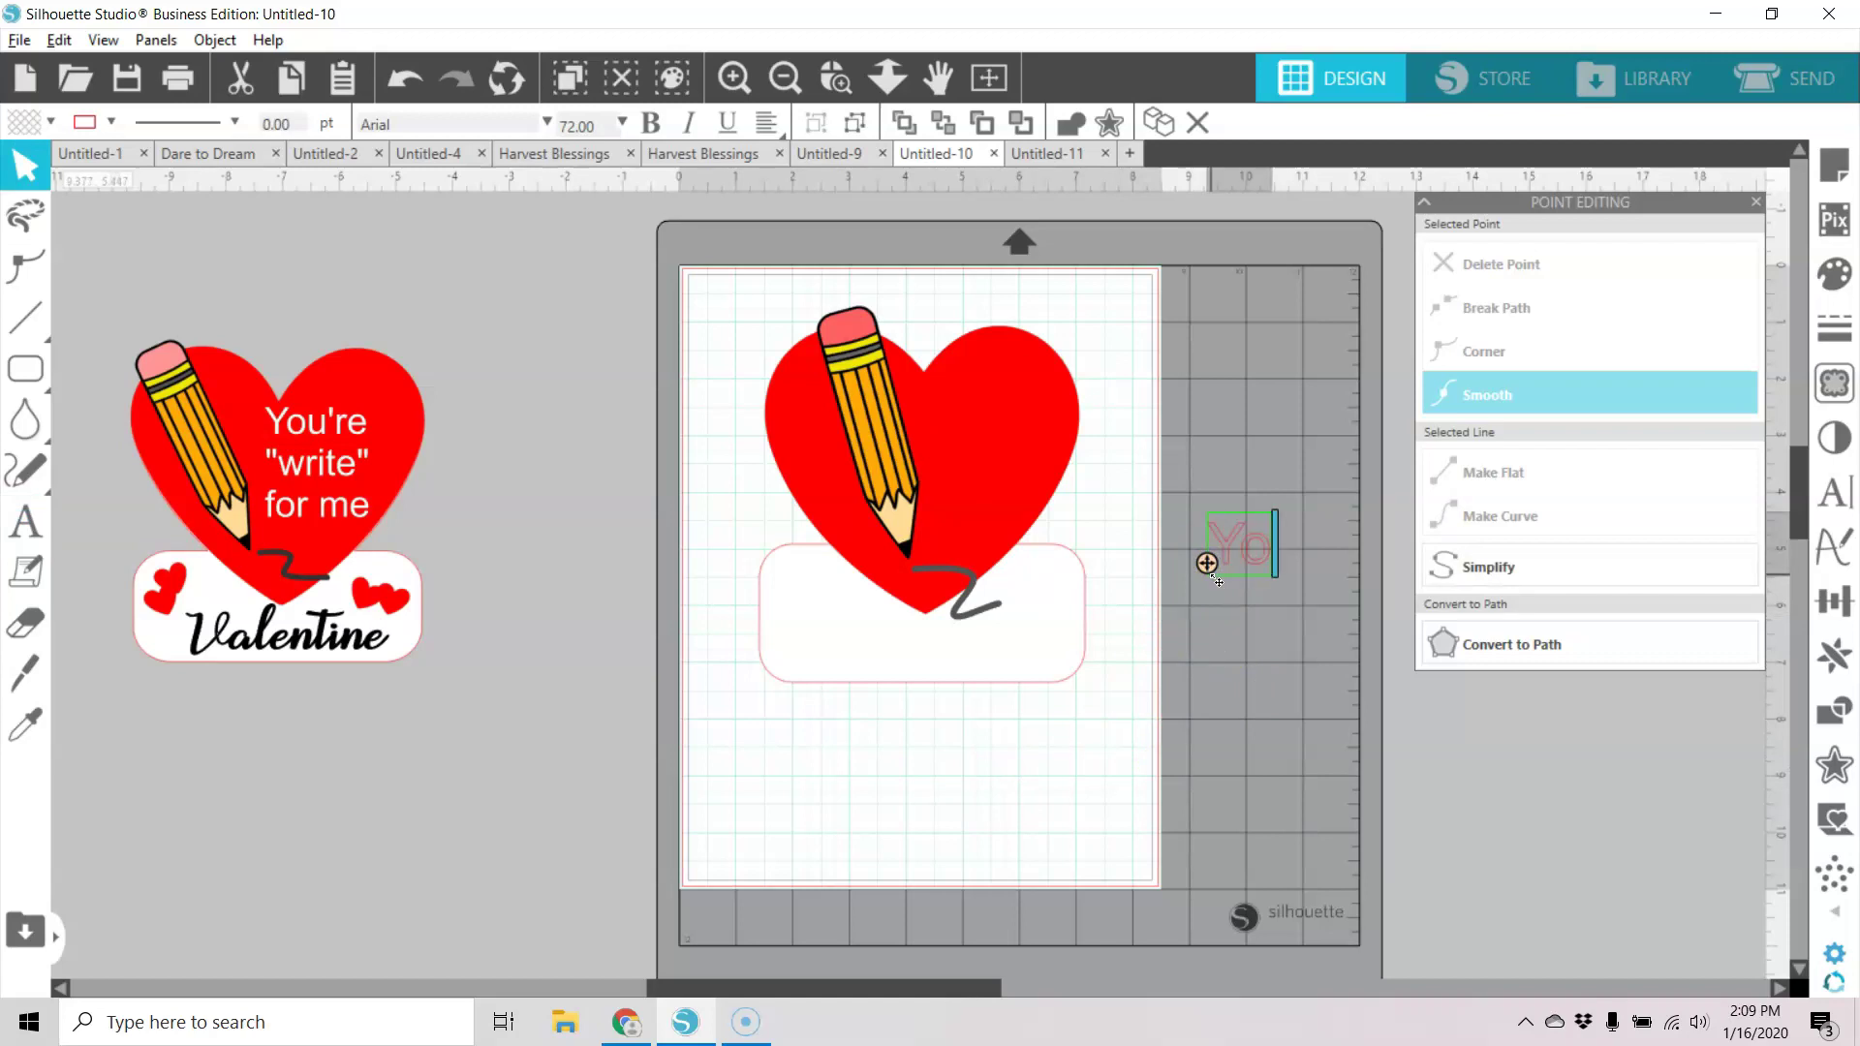
type("u're")
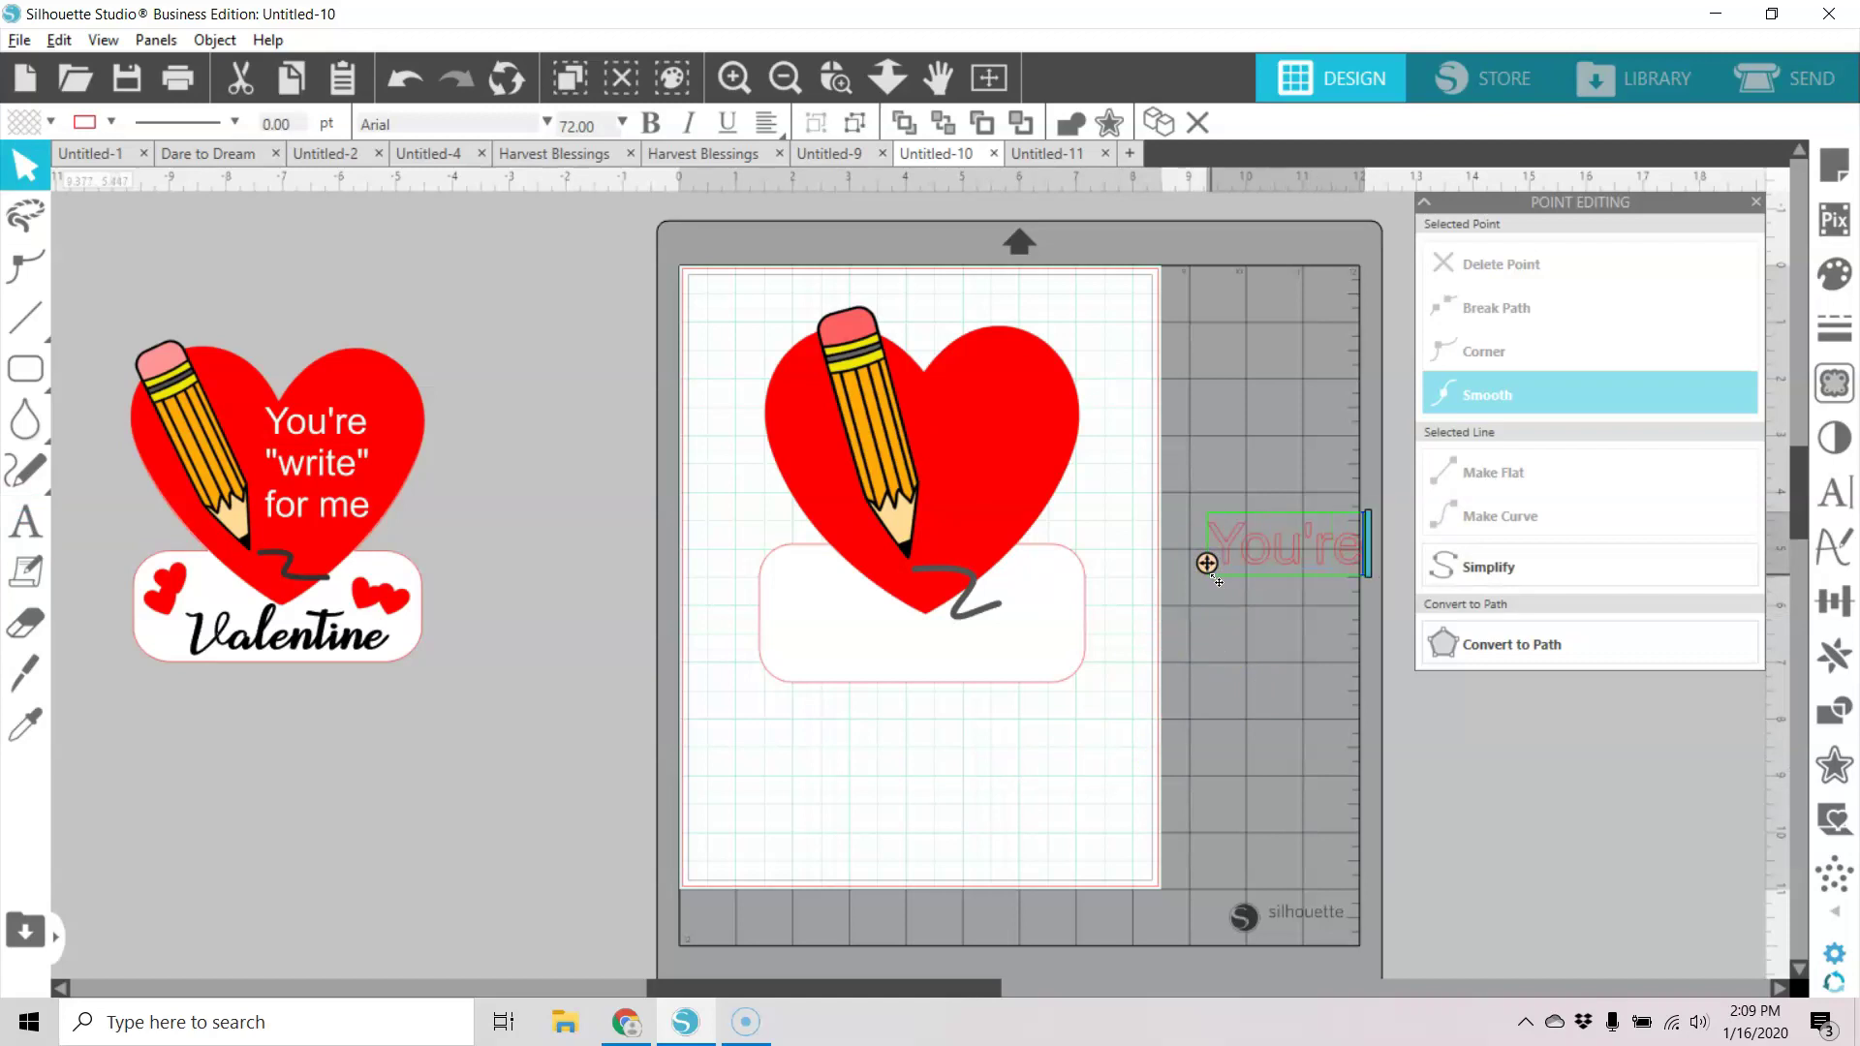
key("Return")
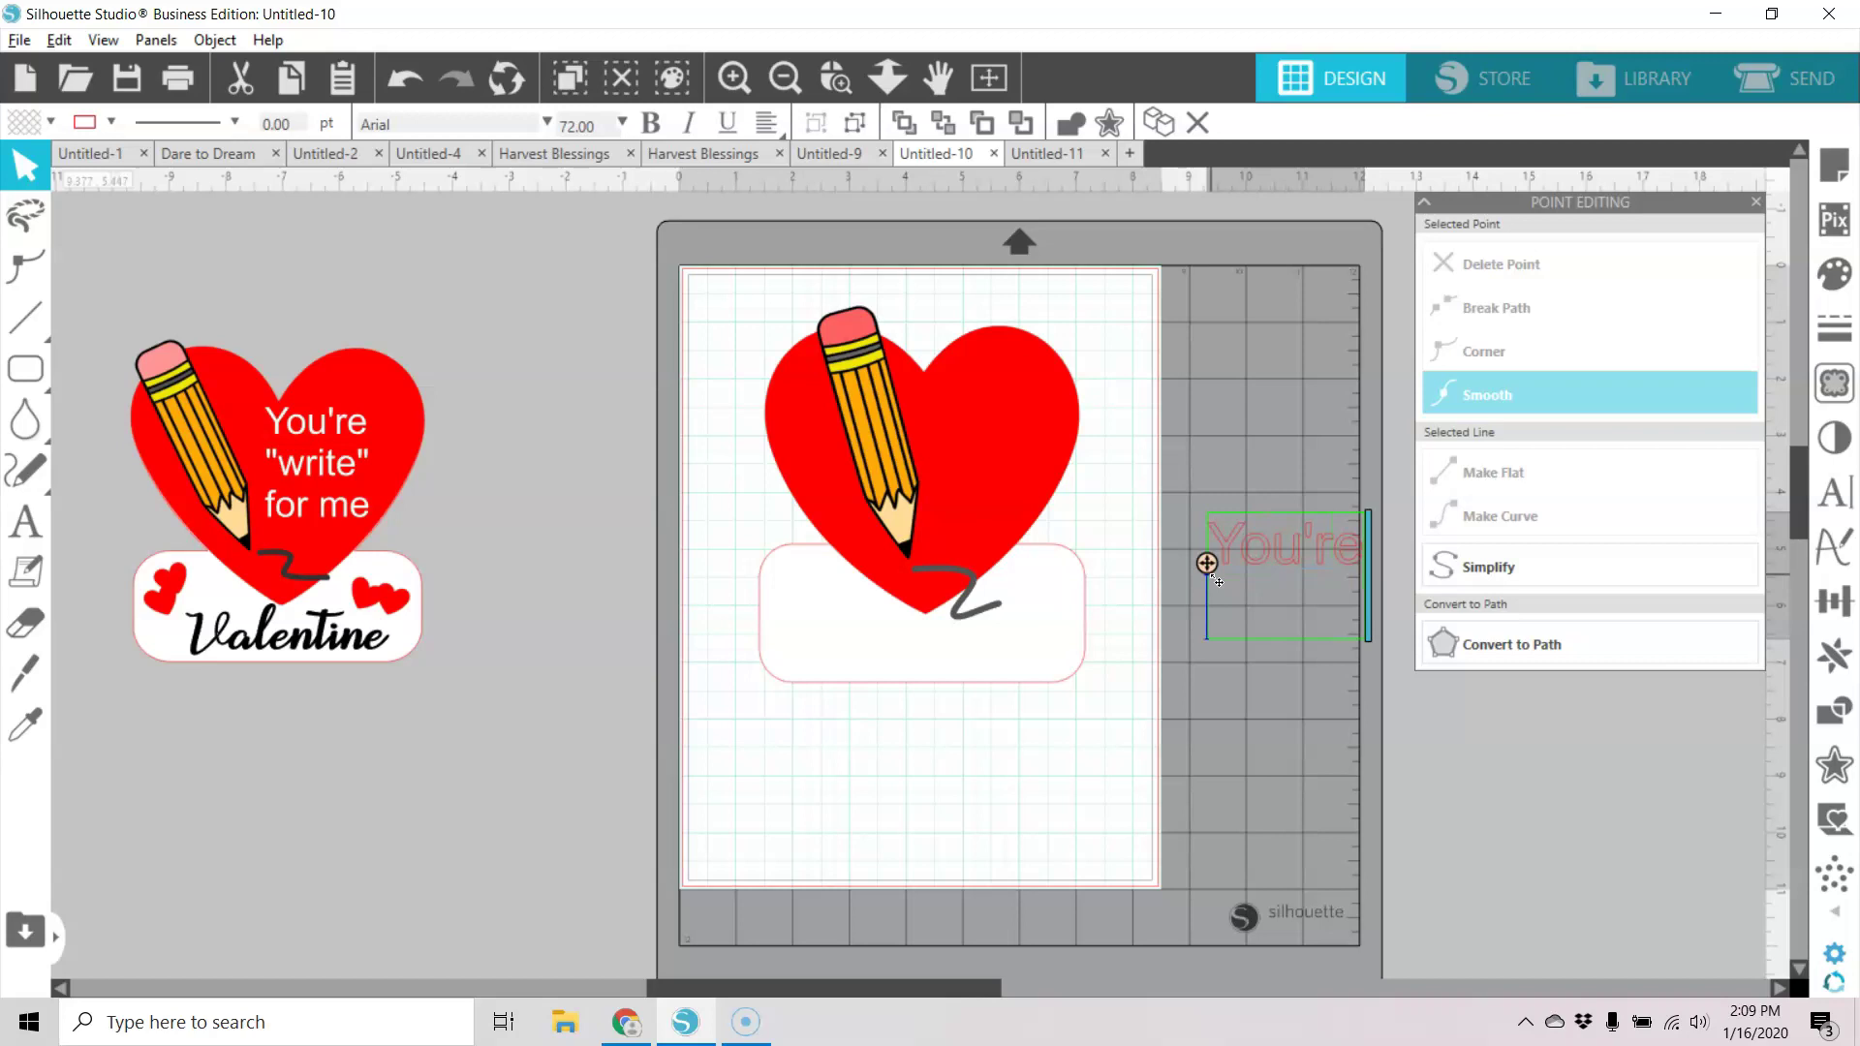
type("\"write")
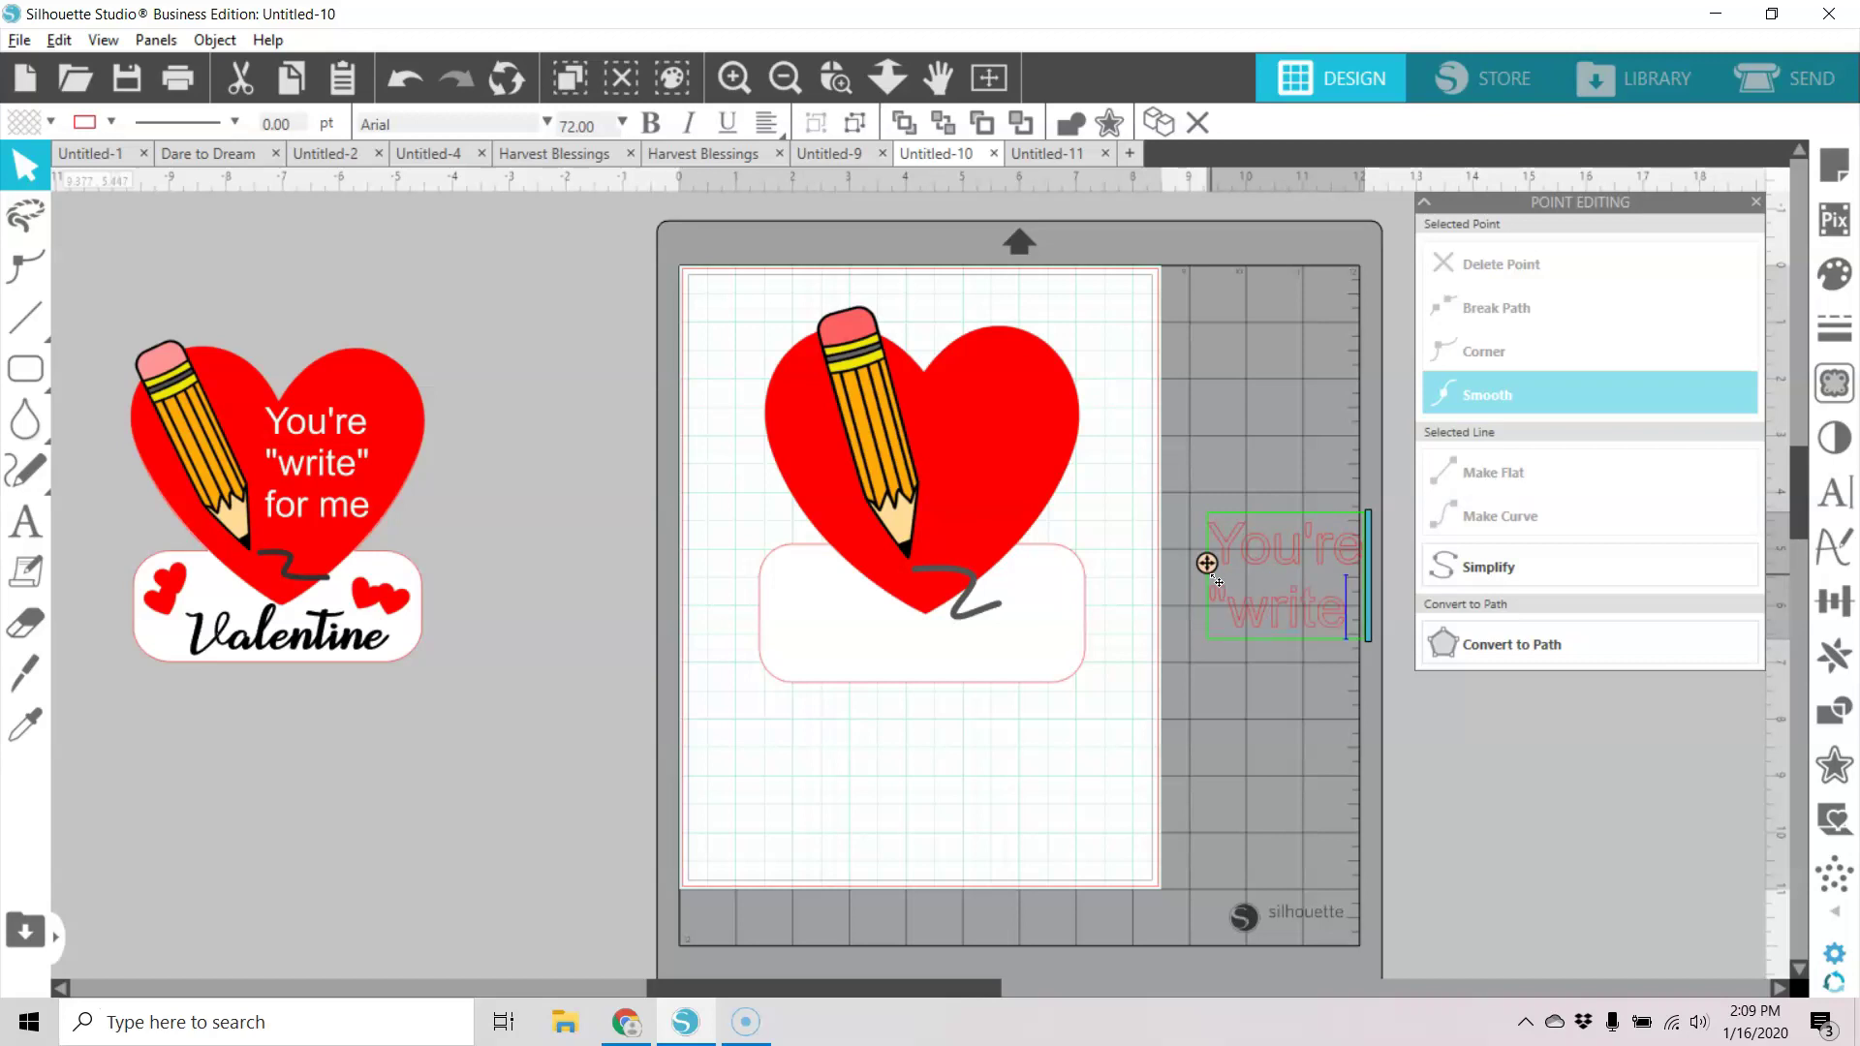
type("\"")
key("Return")
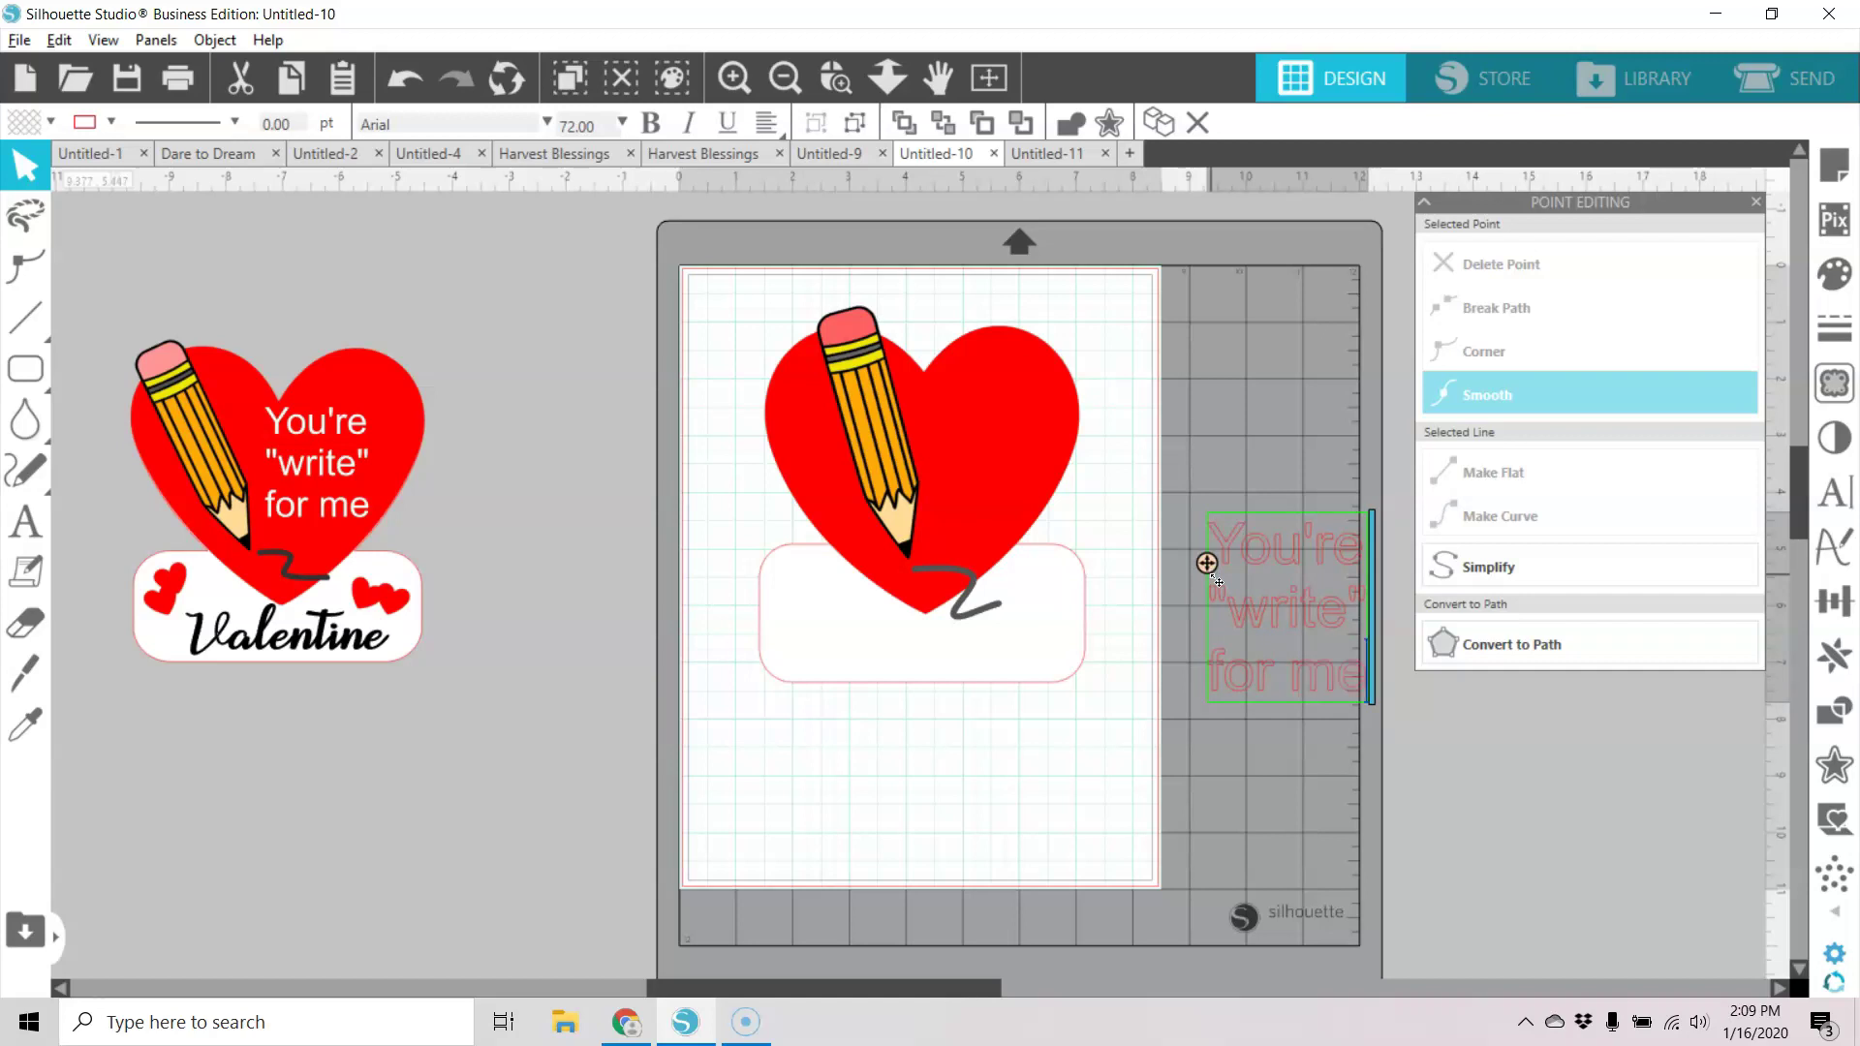
left_click(1266, 752)
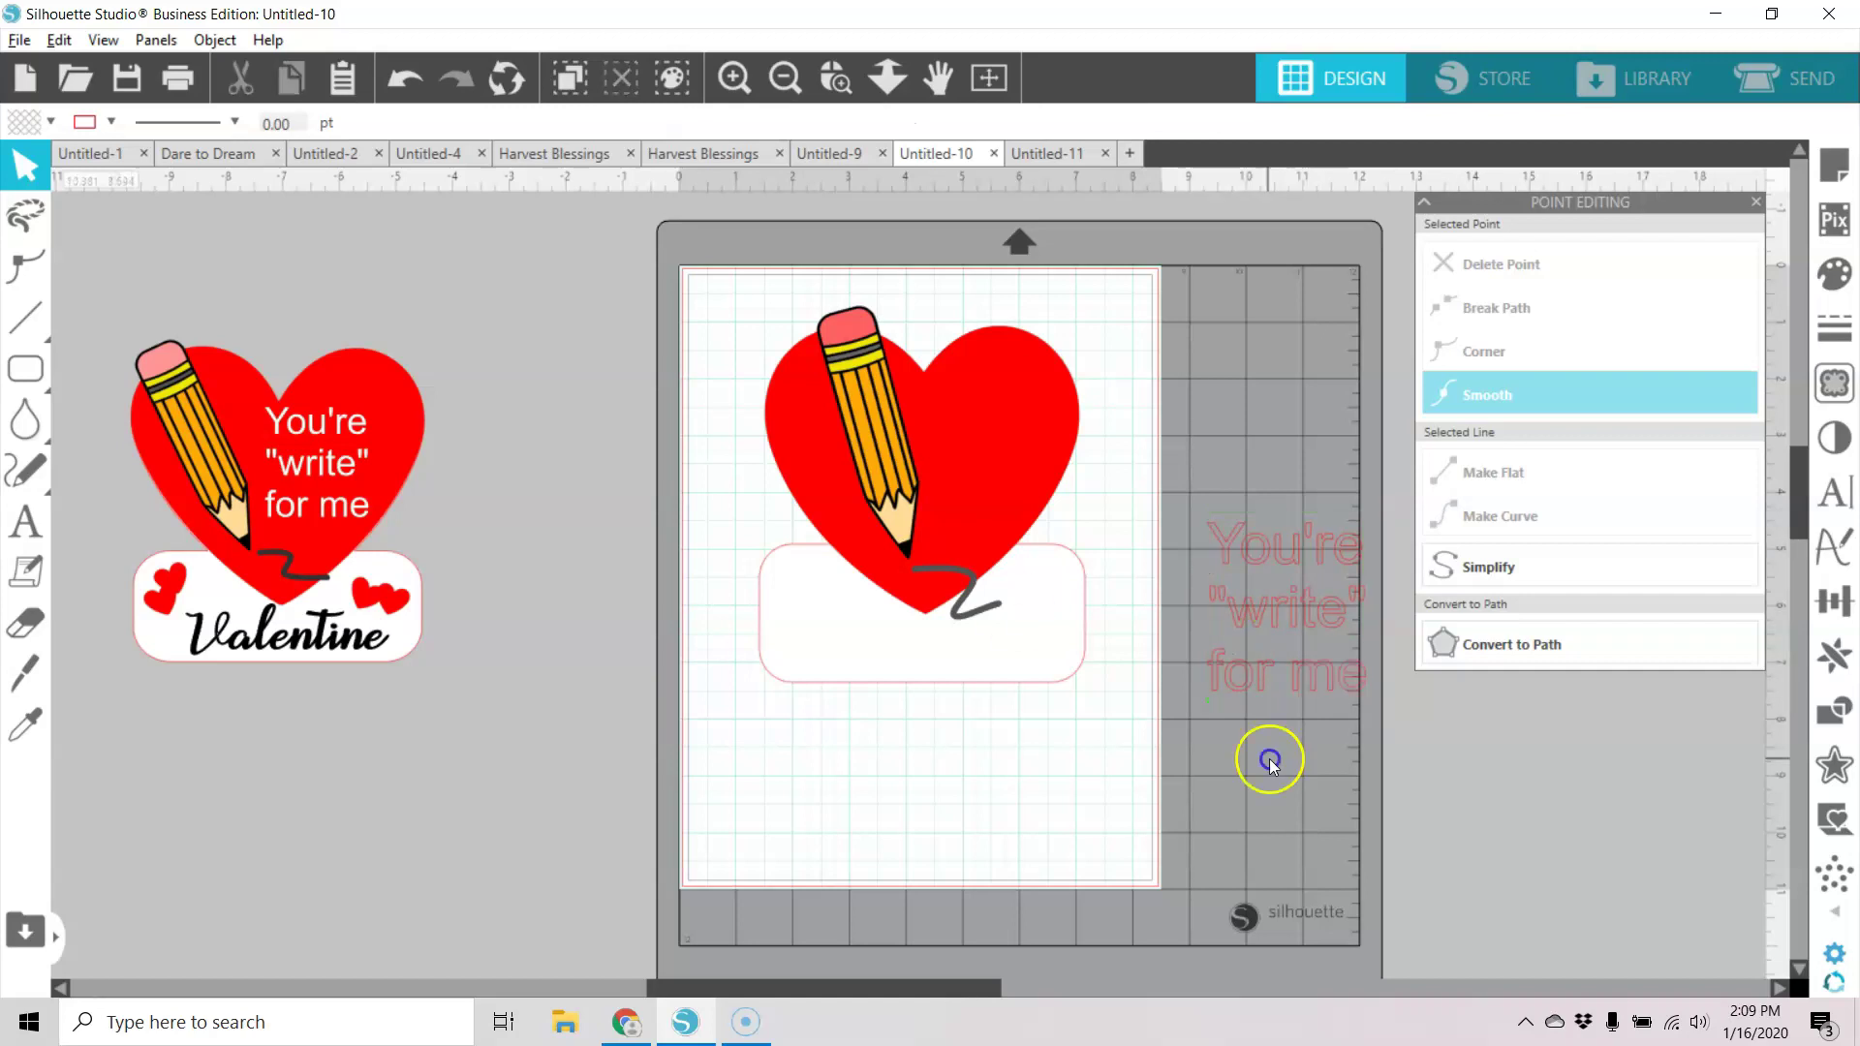
Make the text white with no outline, then shrink it onto the heart's right side.
left_click(1303, 607)
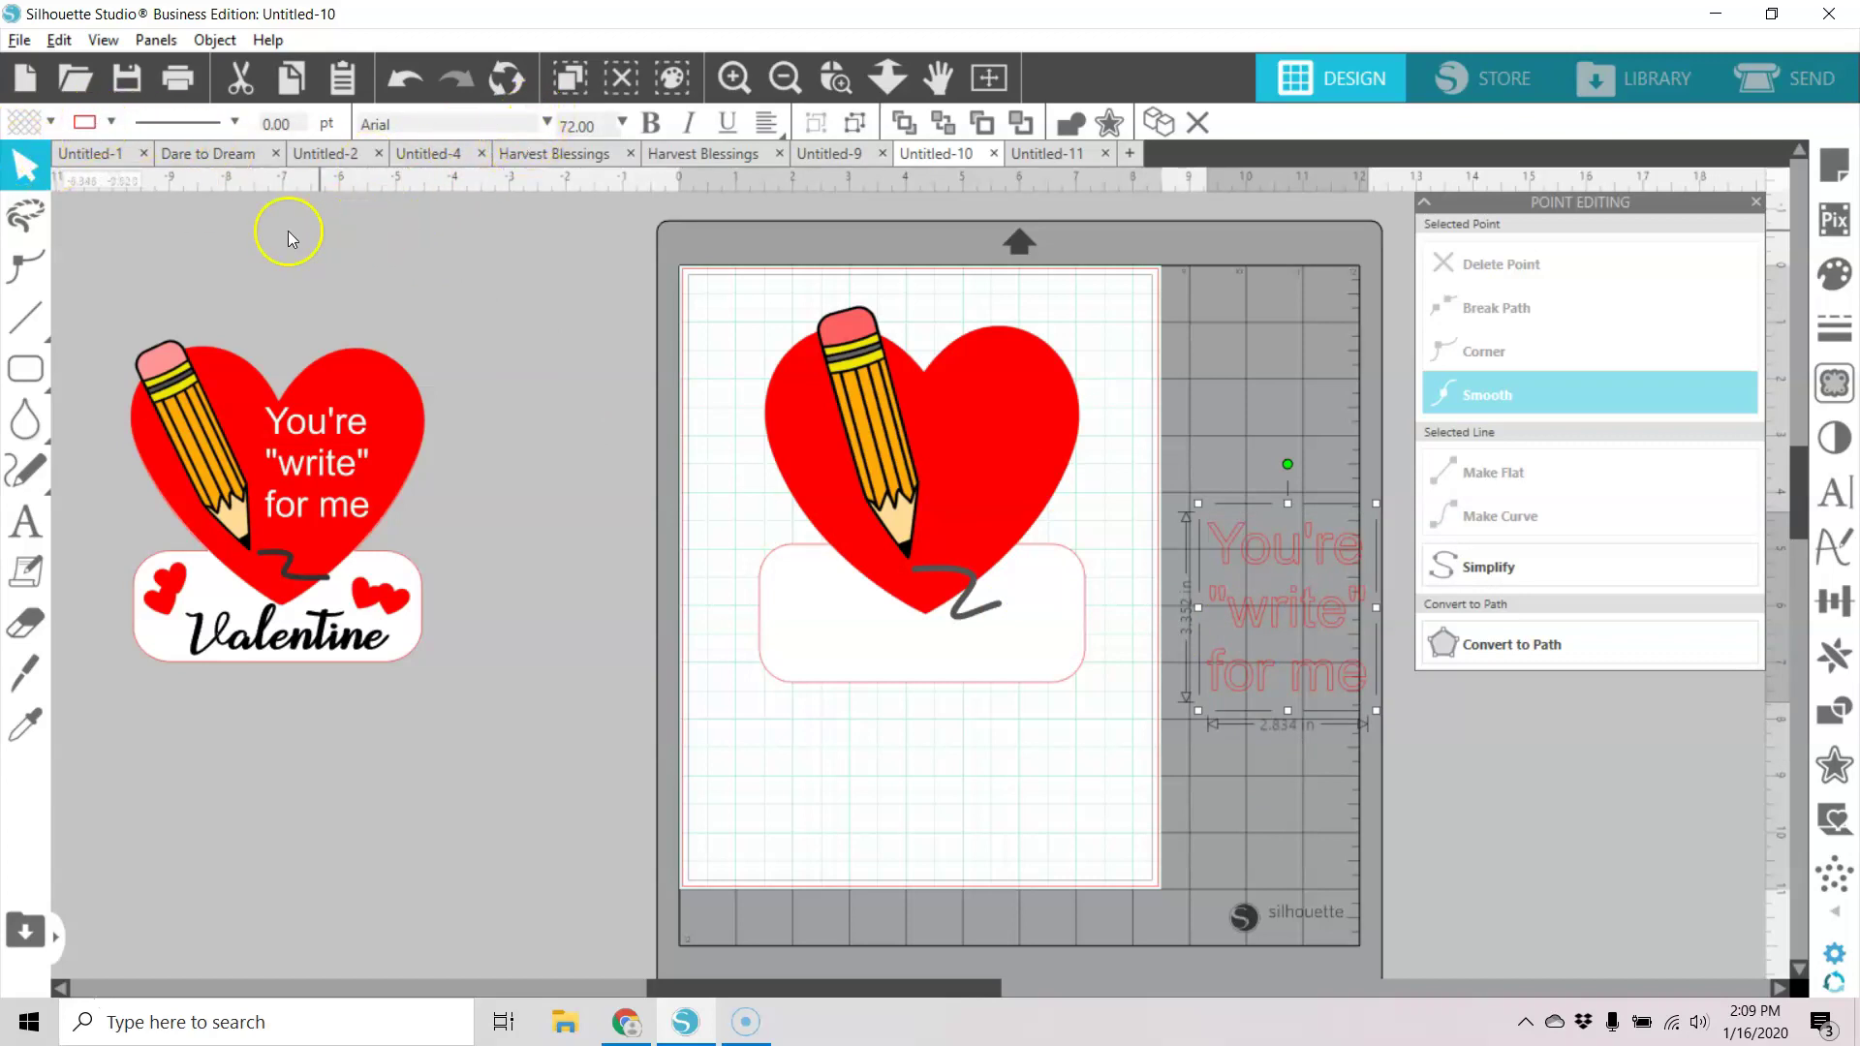
left_click(48, 123)
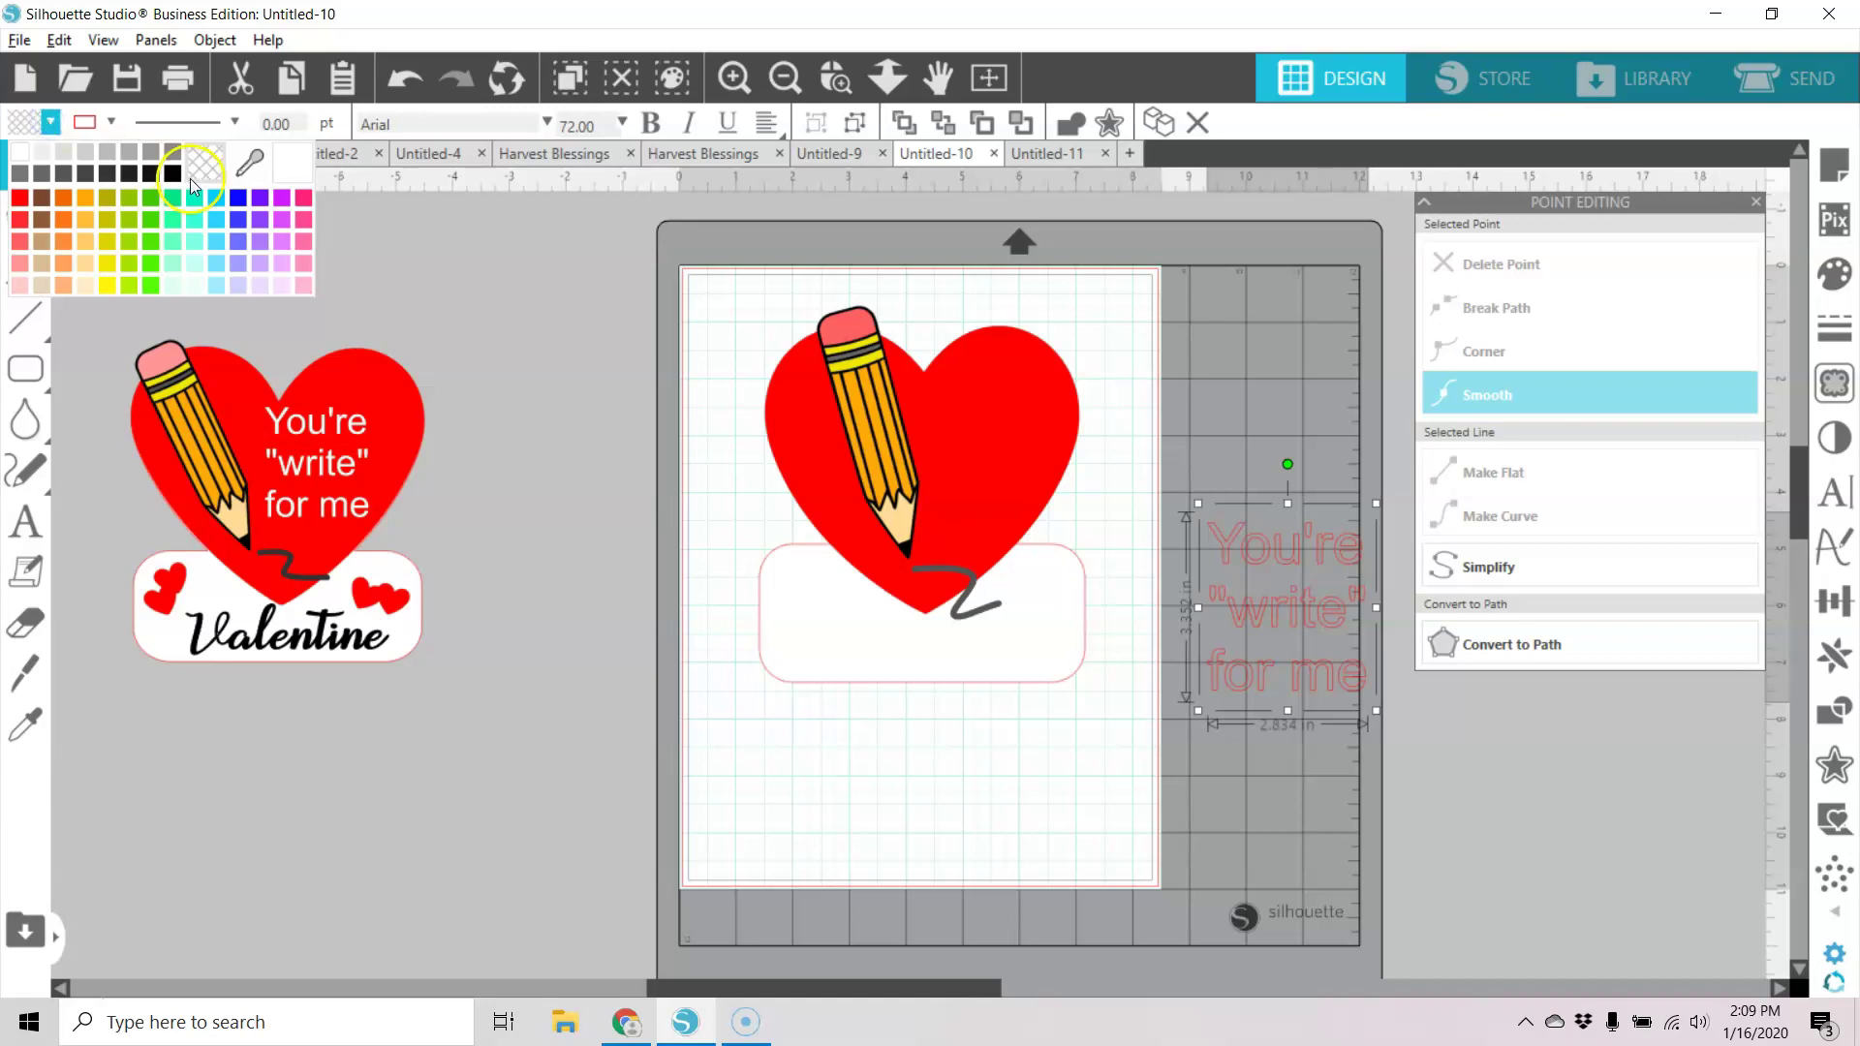
left_click(17, 162)
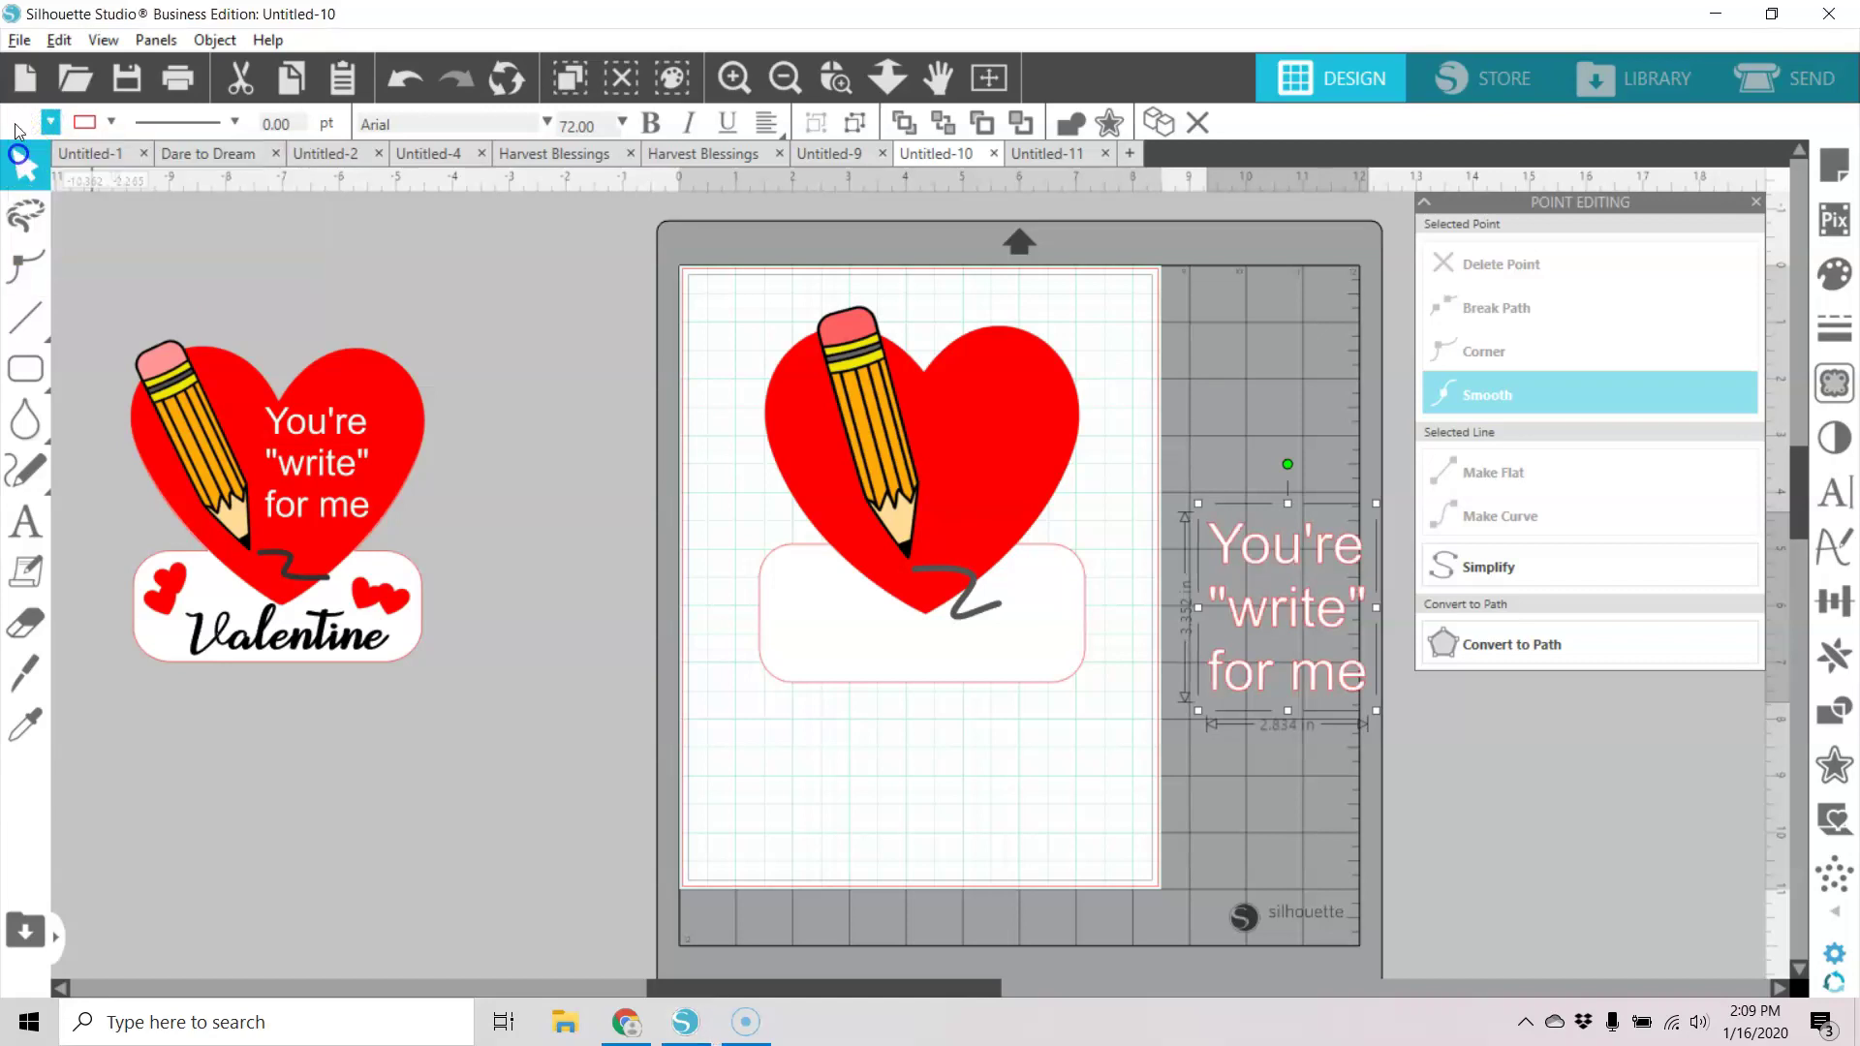
left_click(103, 124)
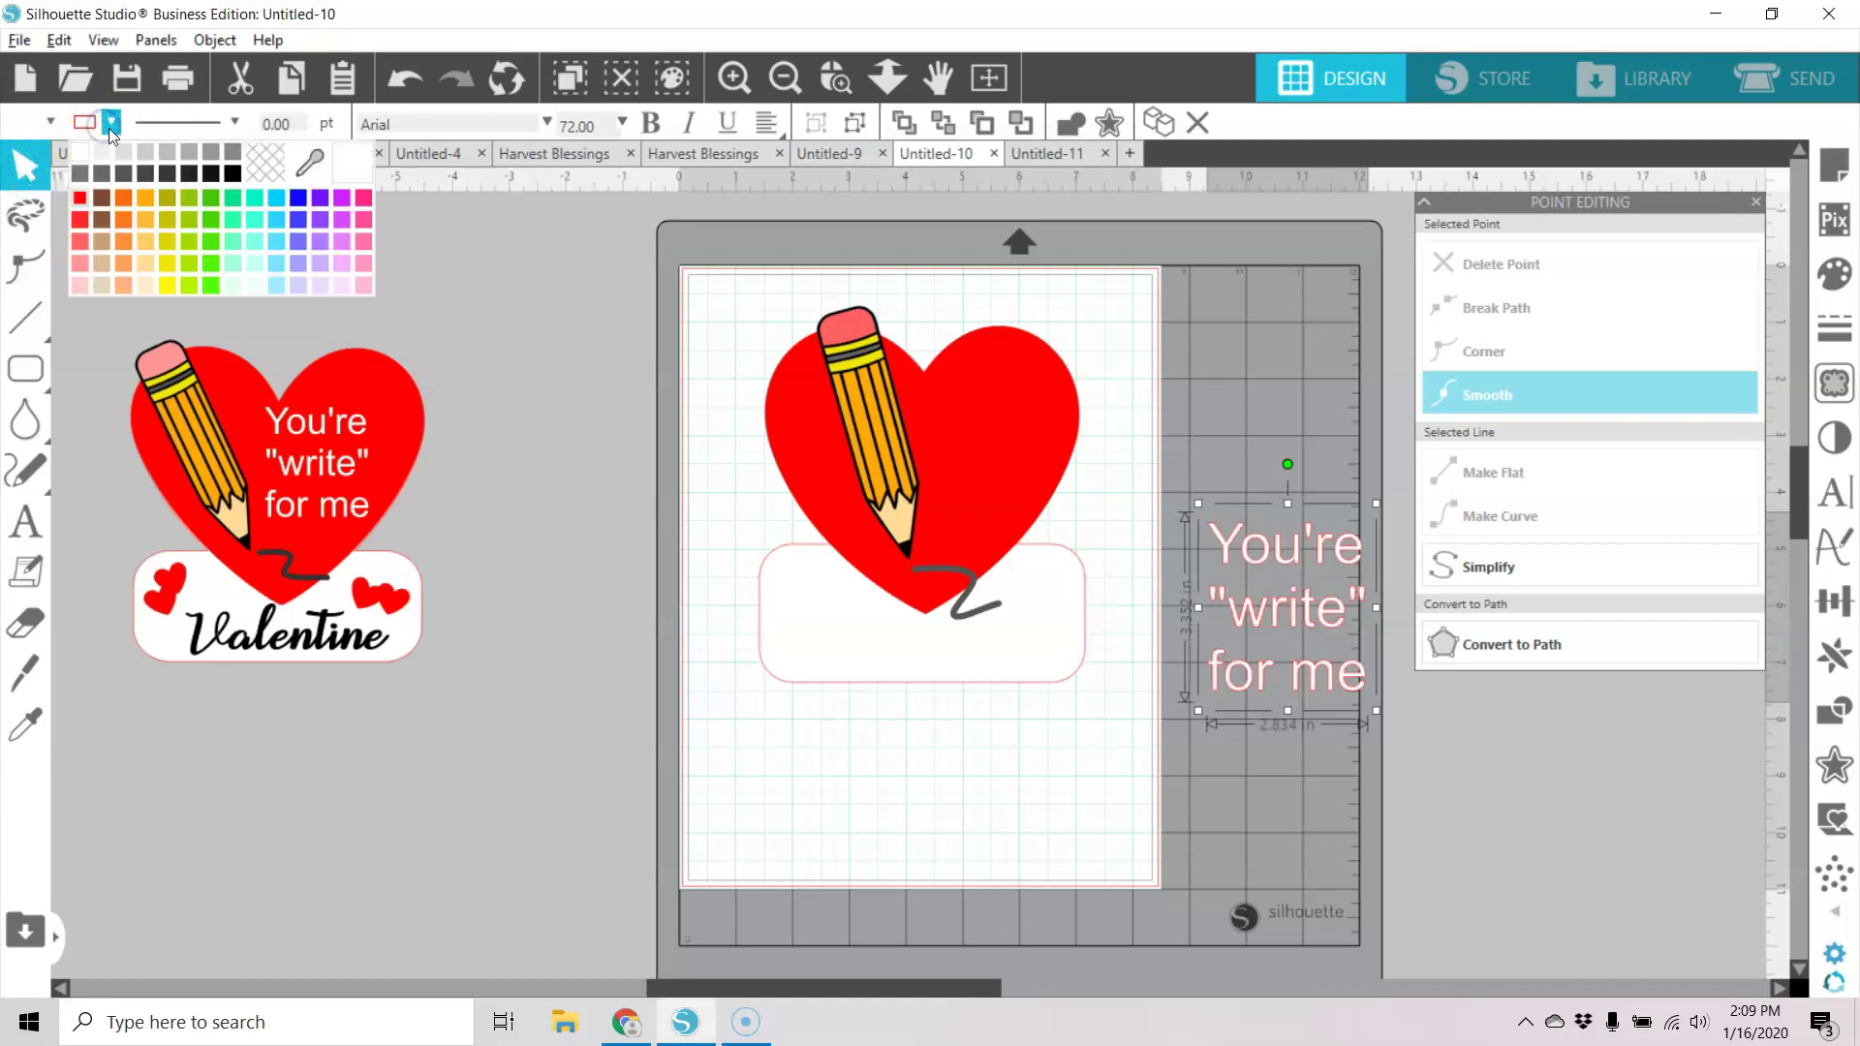
left_click(259, 173)
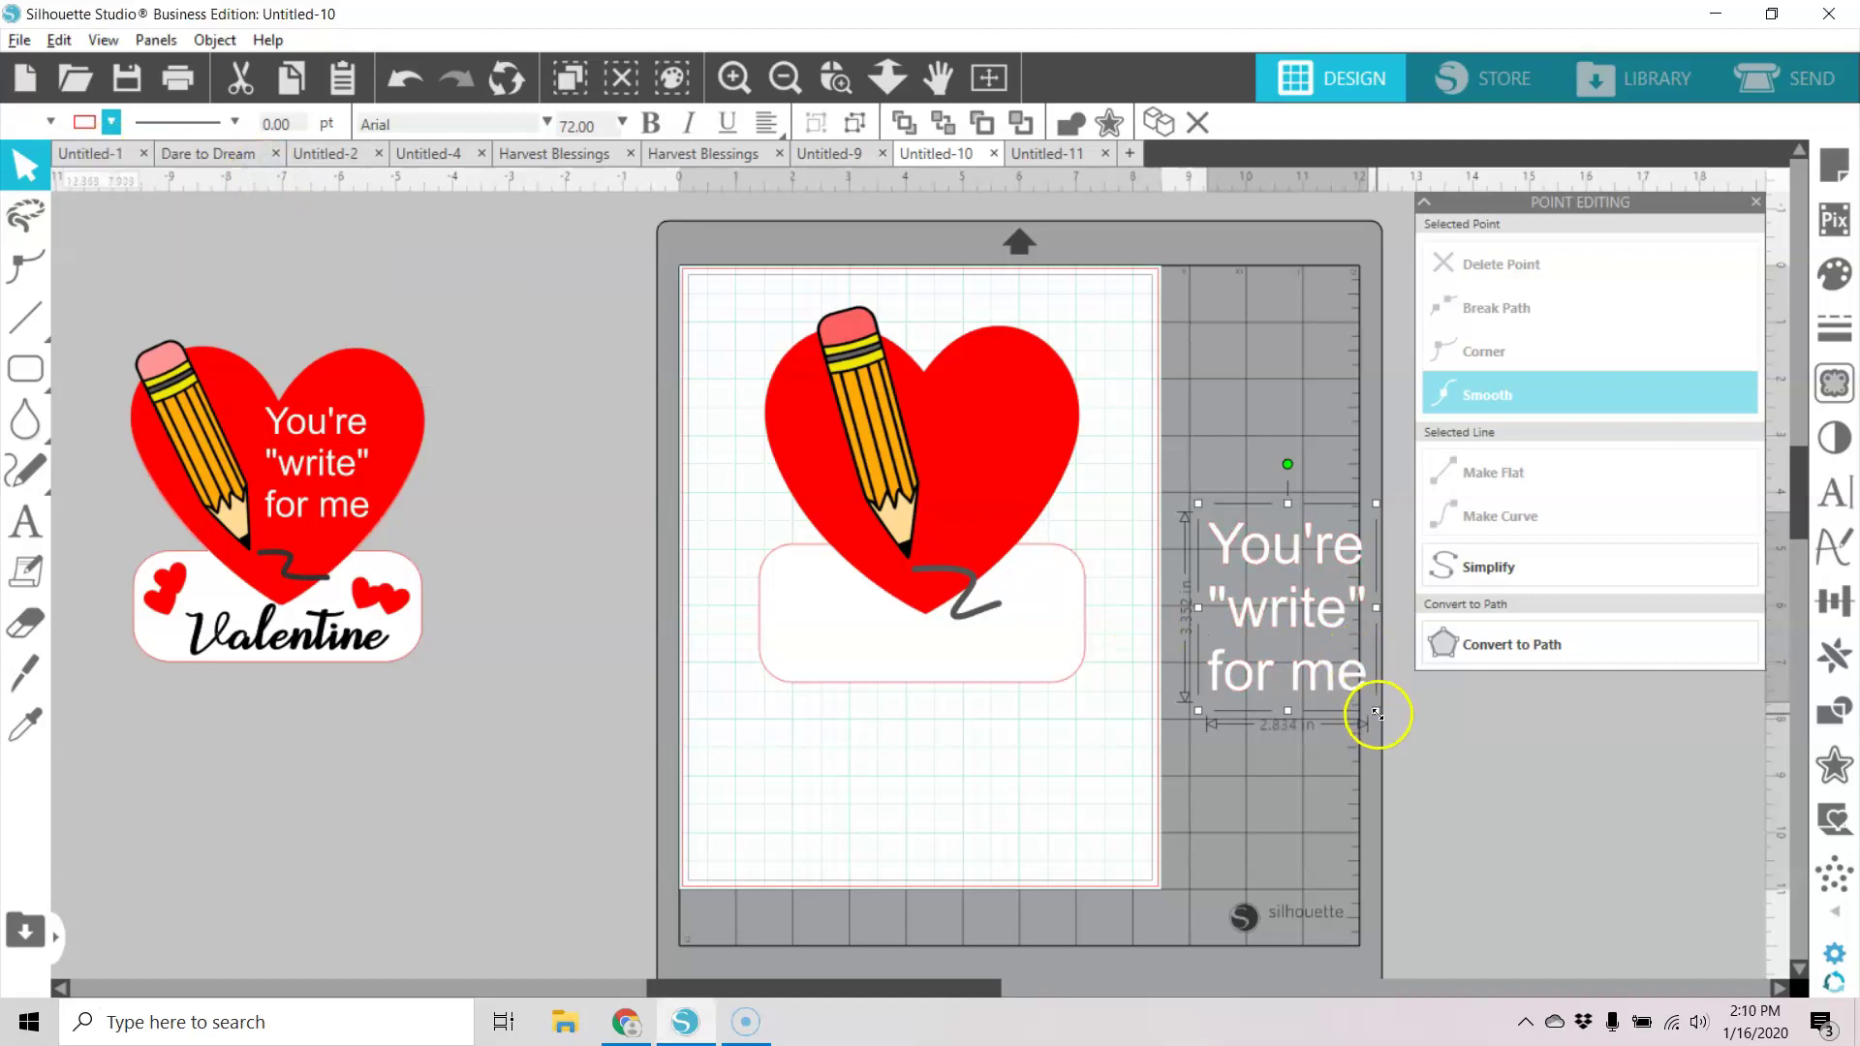
left_click_drag(1375, 710, 1031, 510)
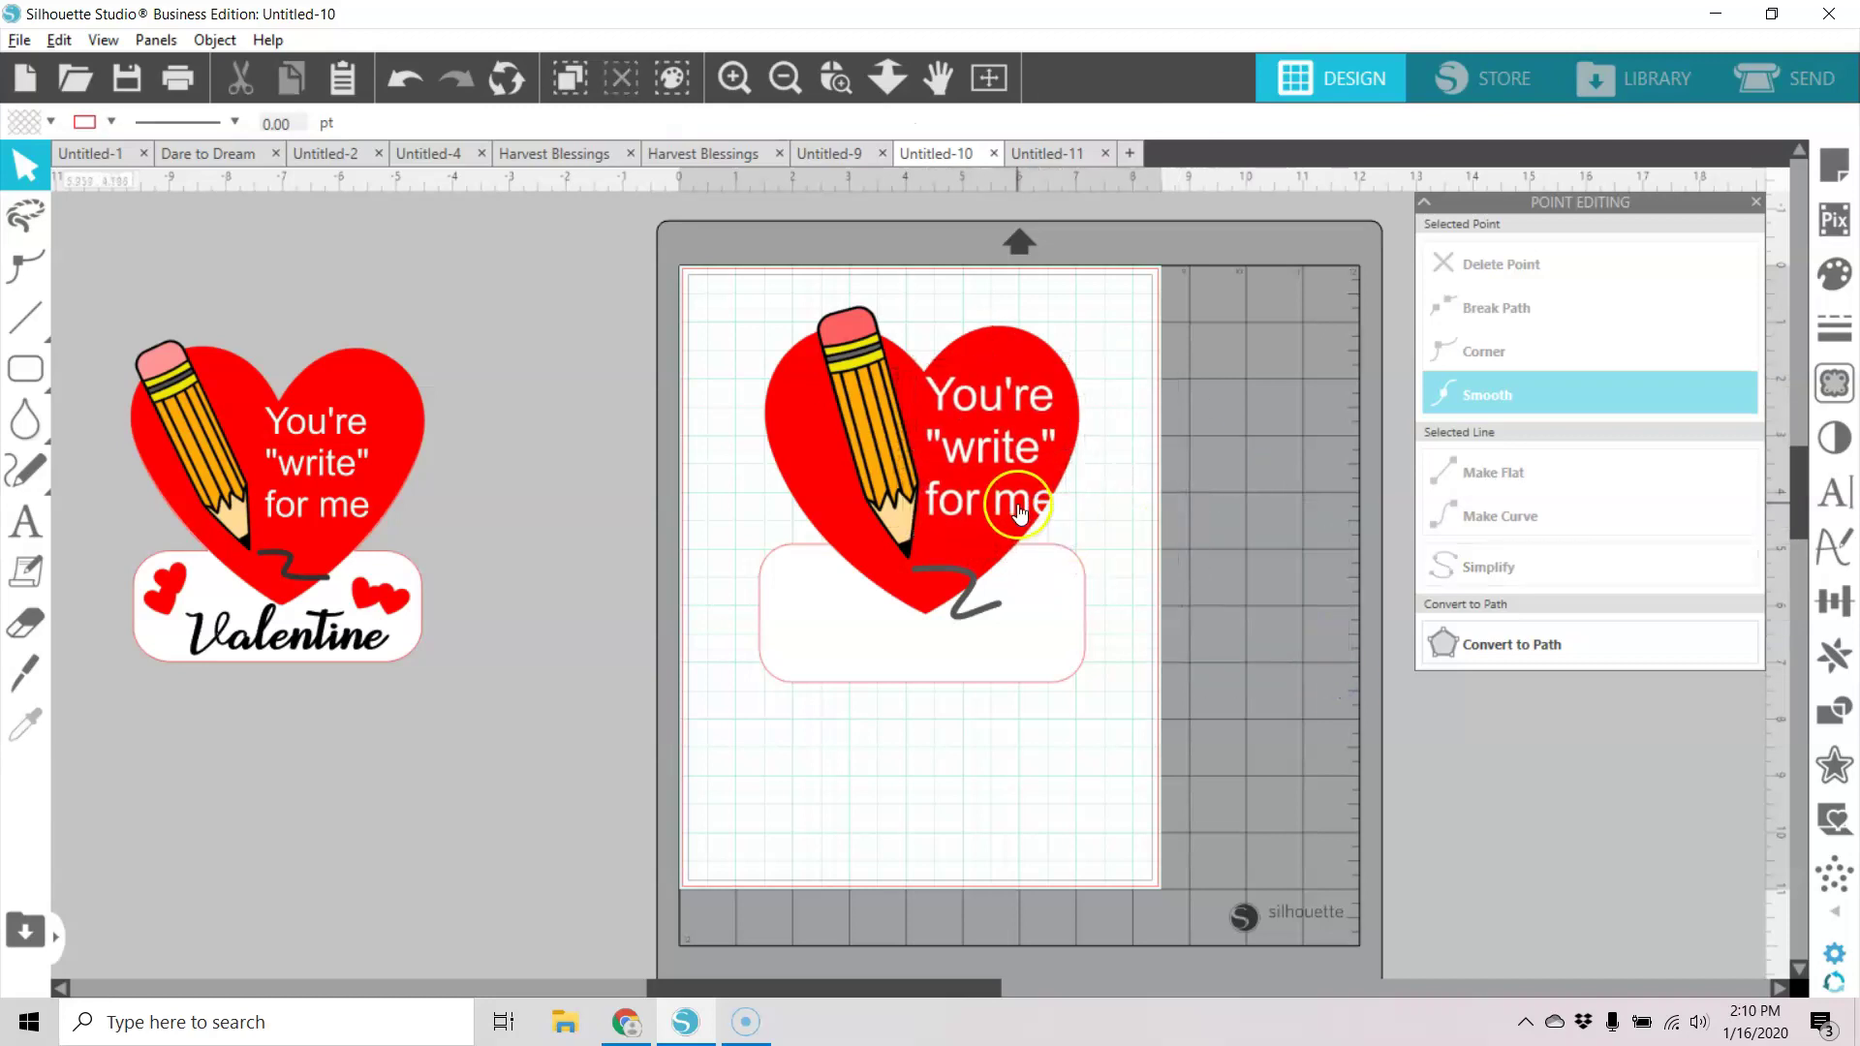
Convert the You're "write" for me text to paths and shrink it.
left_click(1039, 511)
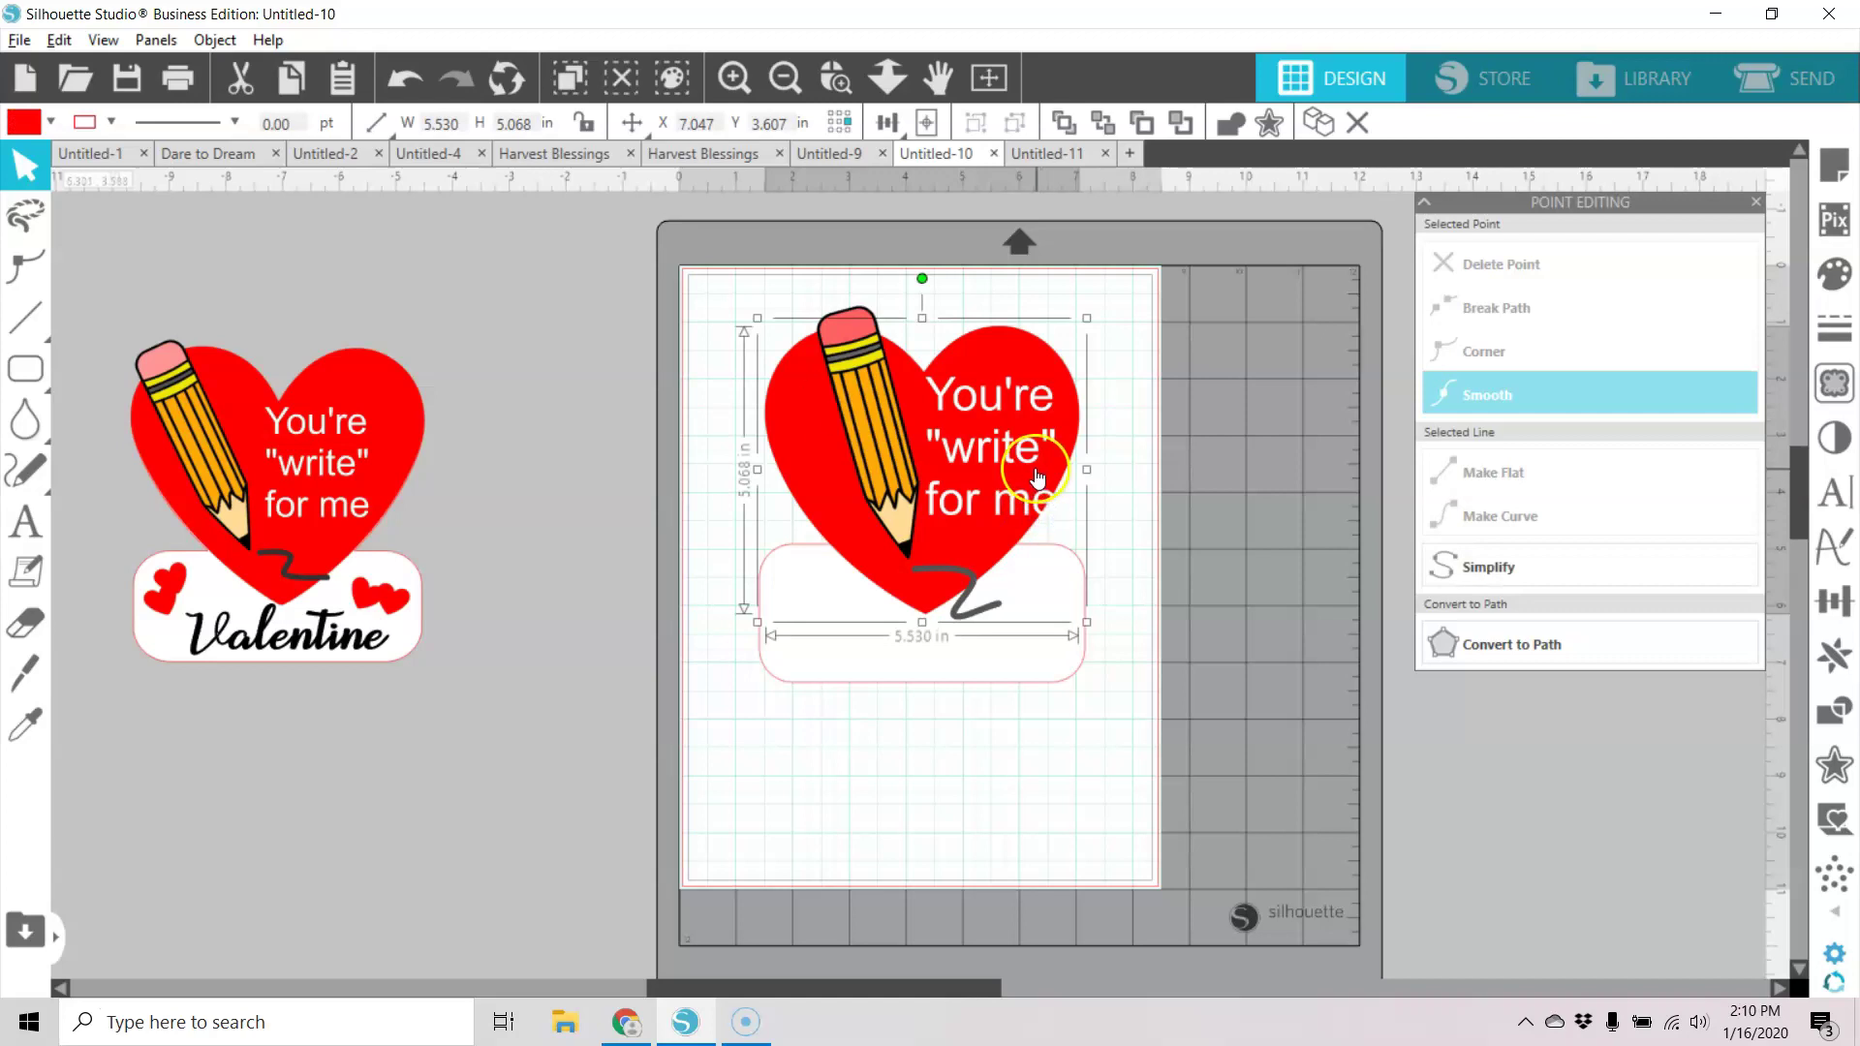
left_click(1033, 467)
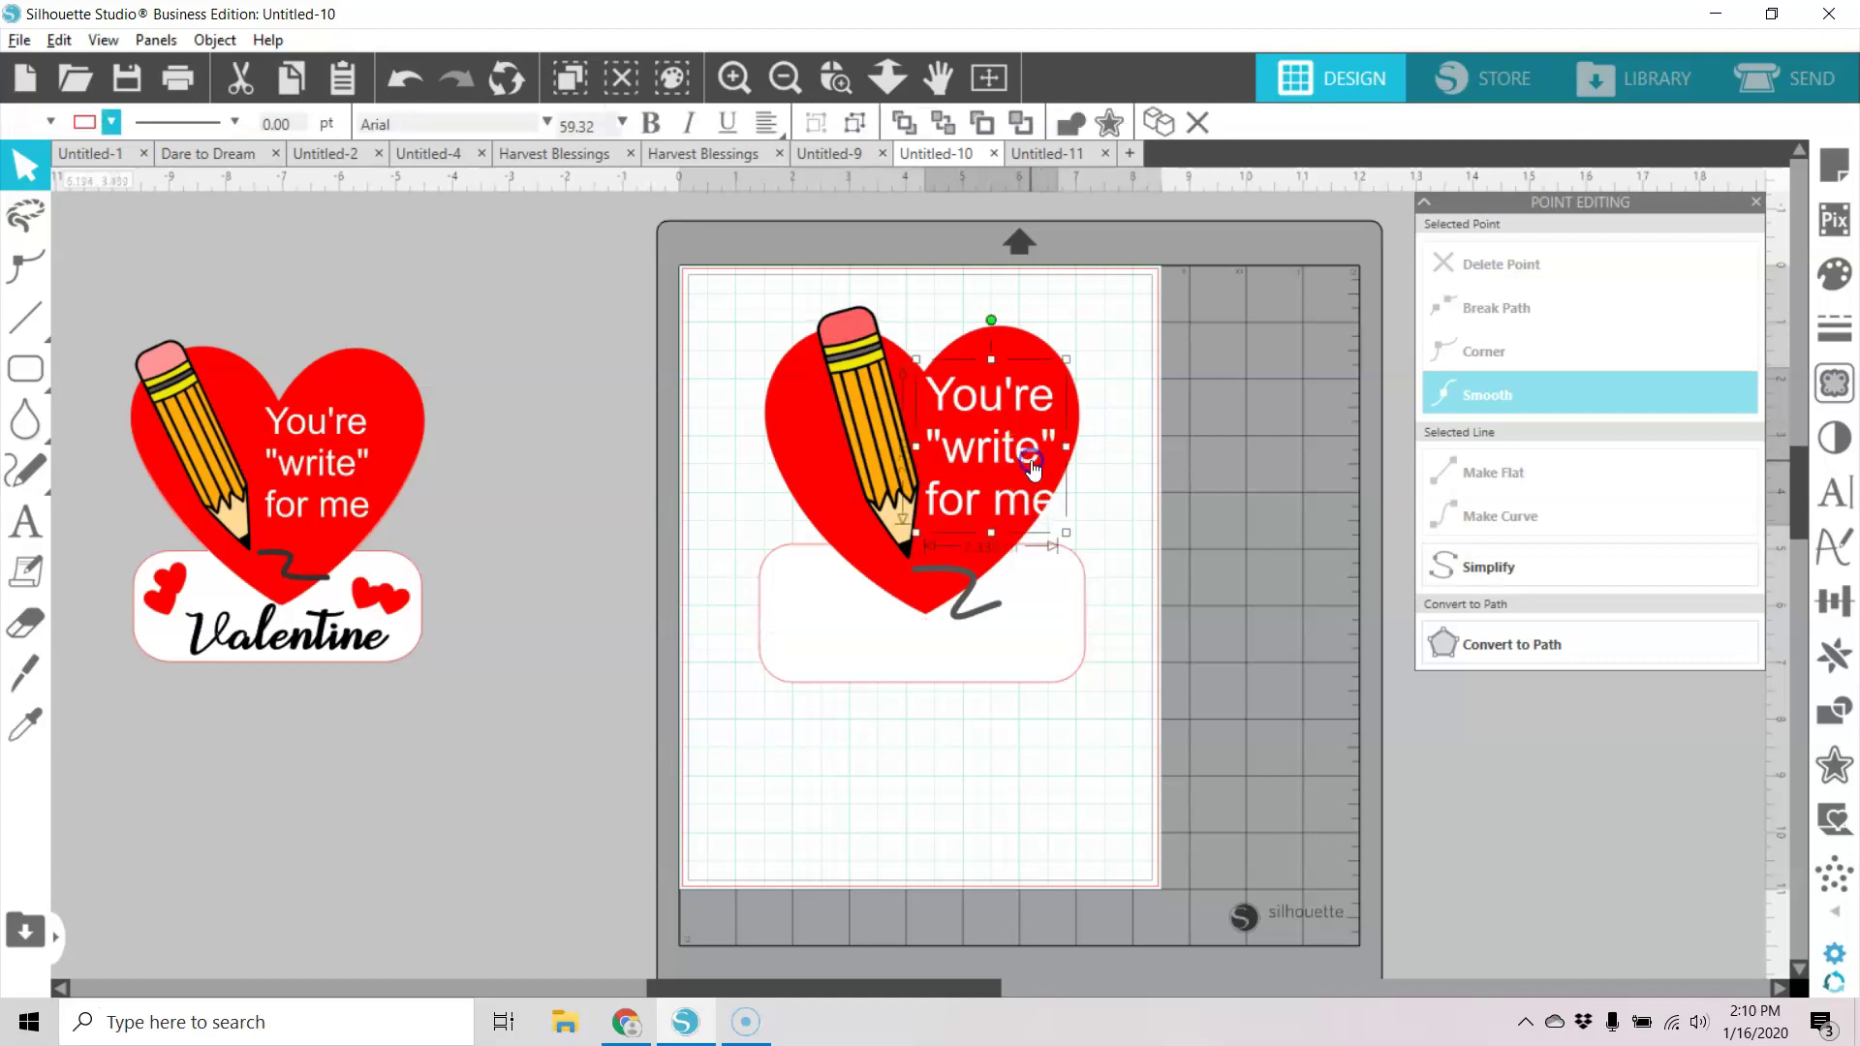
right_click(1053, 514)
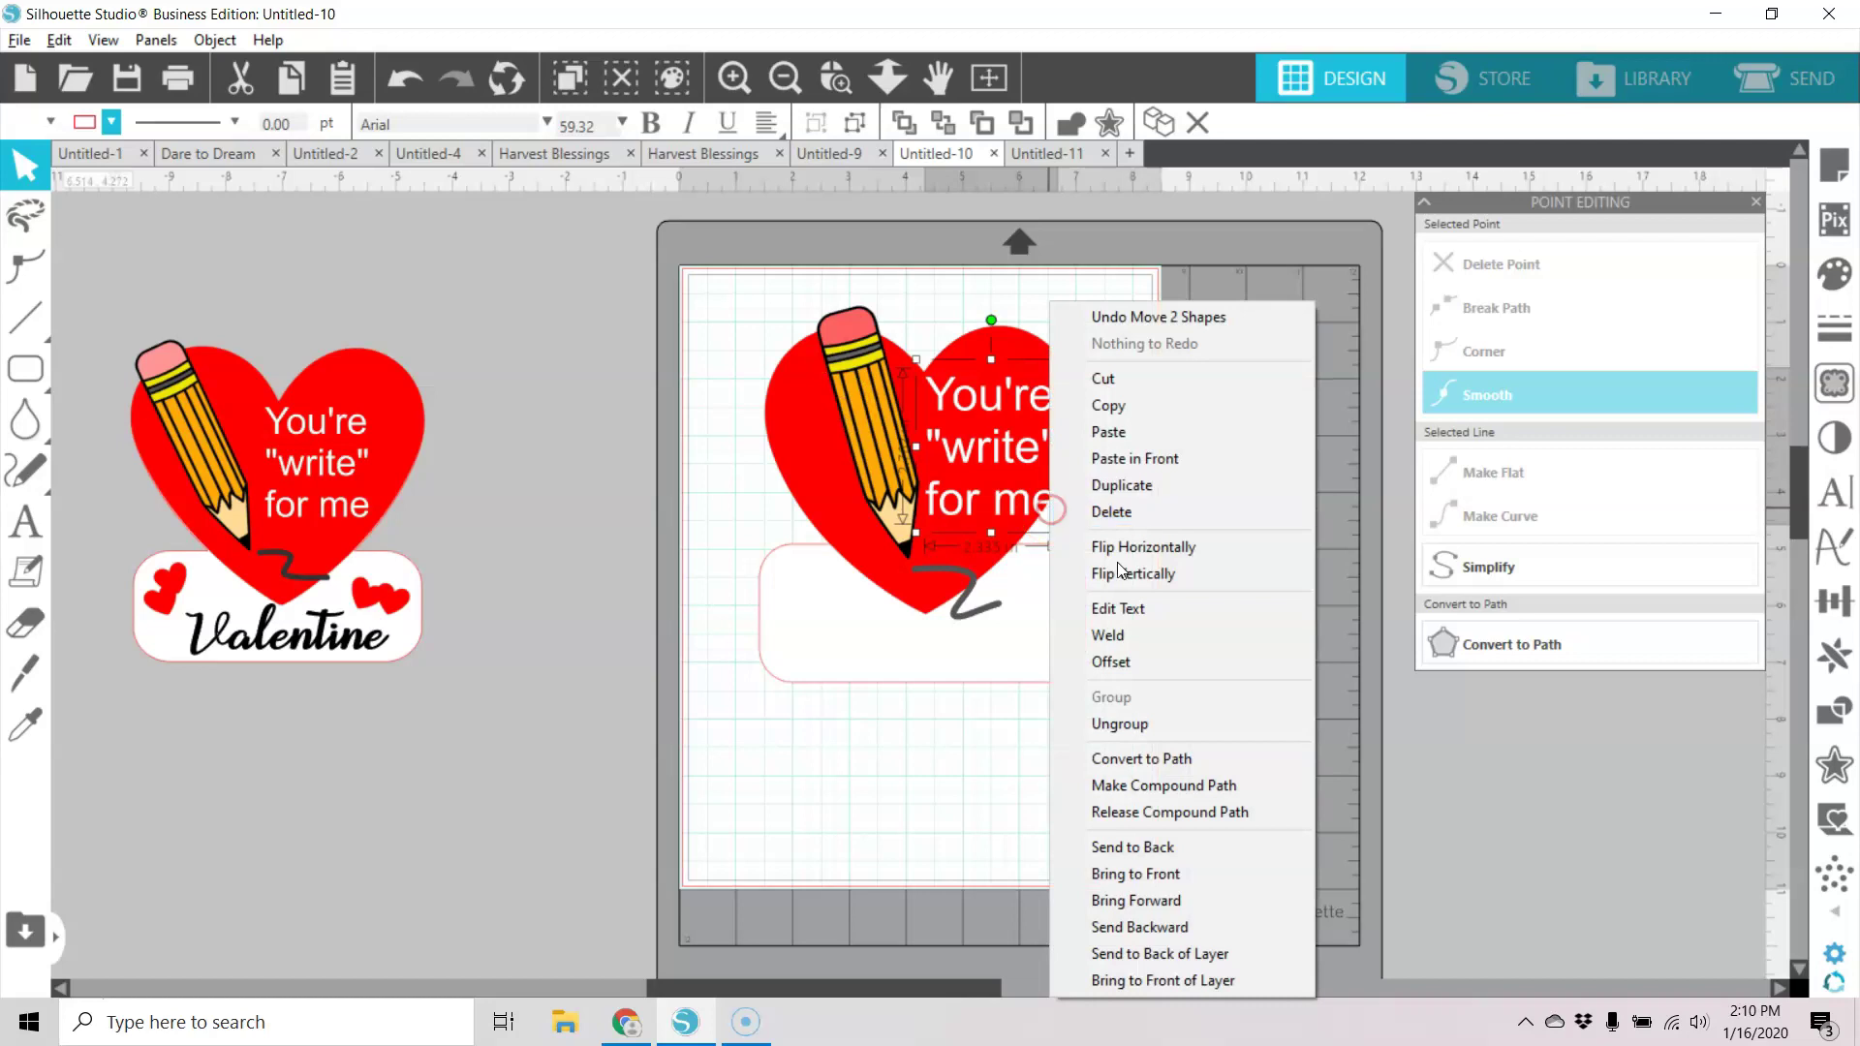
left_click(1201, 760)
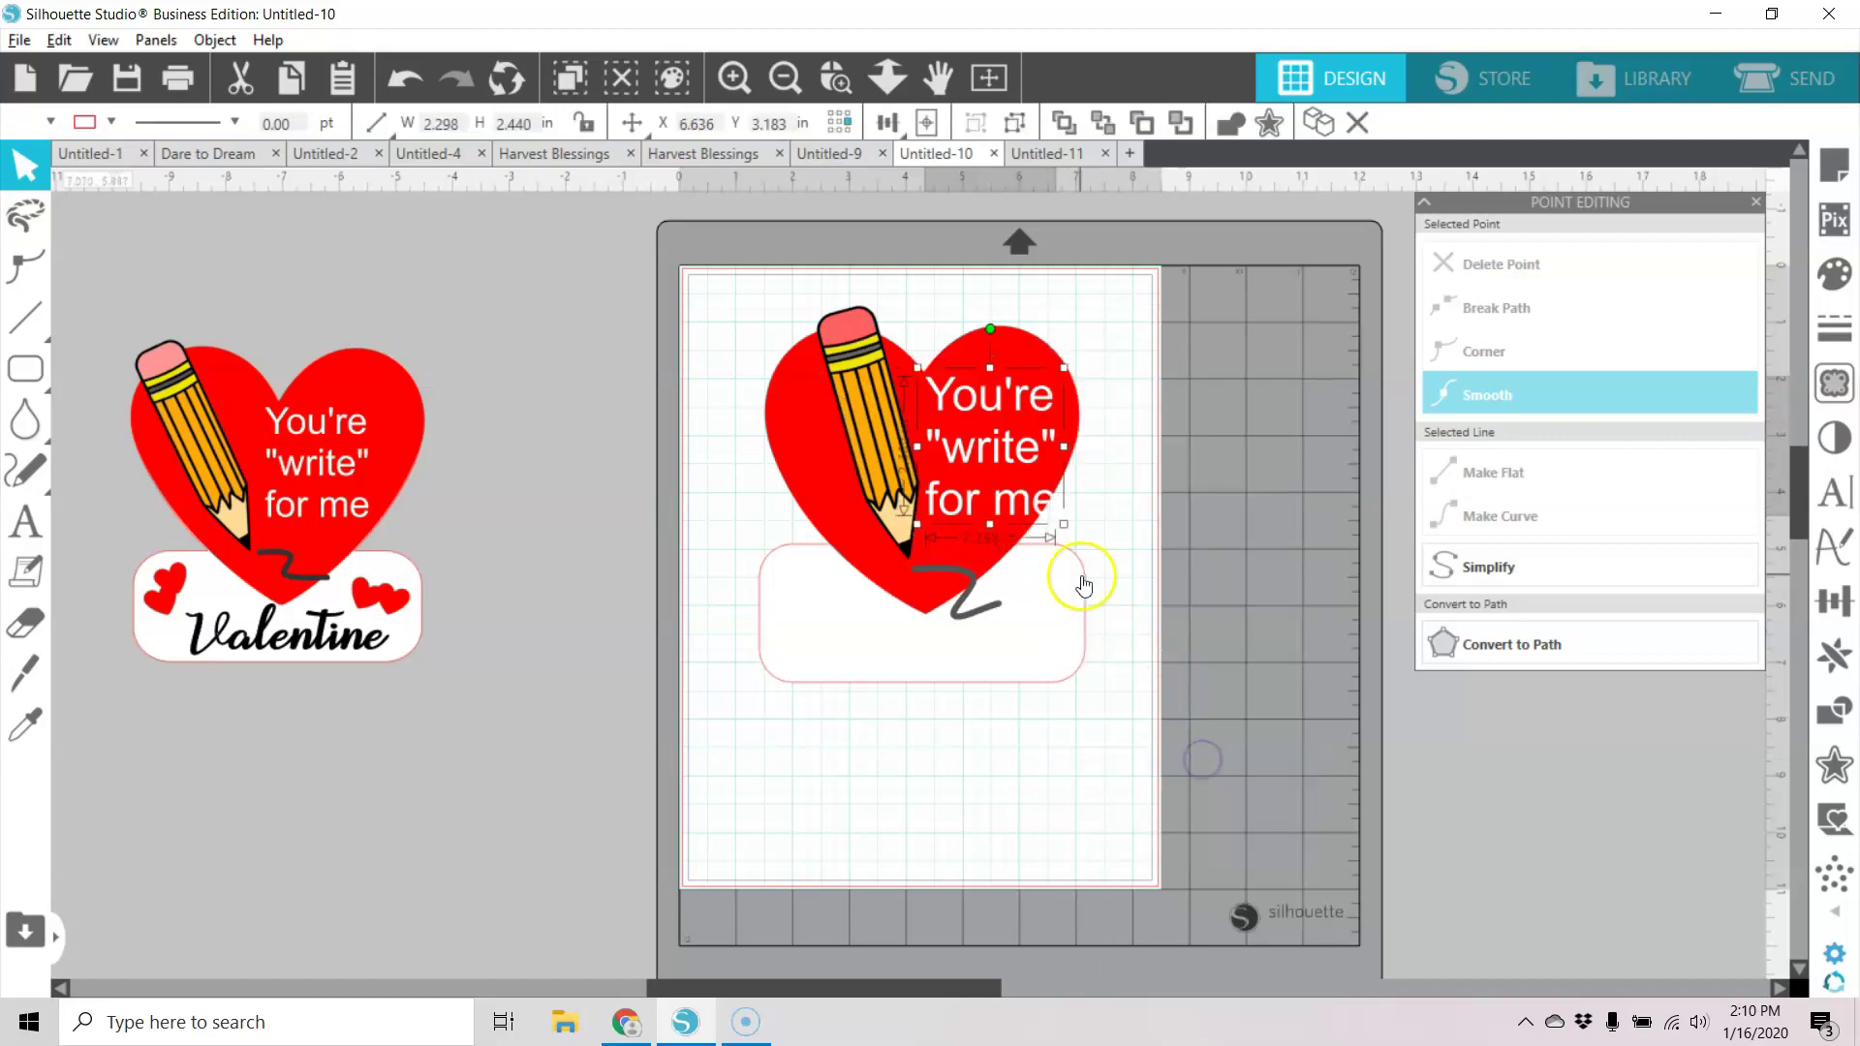
left_click_drag(1063, 524, 988, 480)
Fine-tune the wording's position on the heart and nudge the pencil slightly left.
left_click(989, 479)
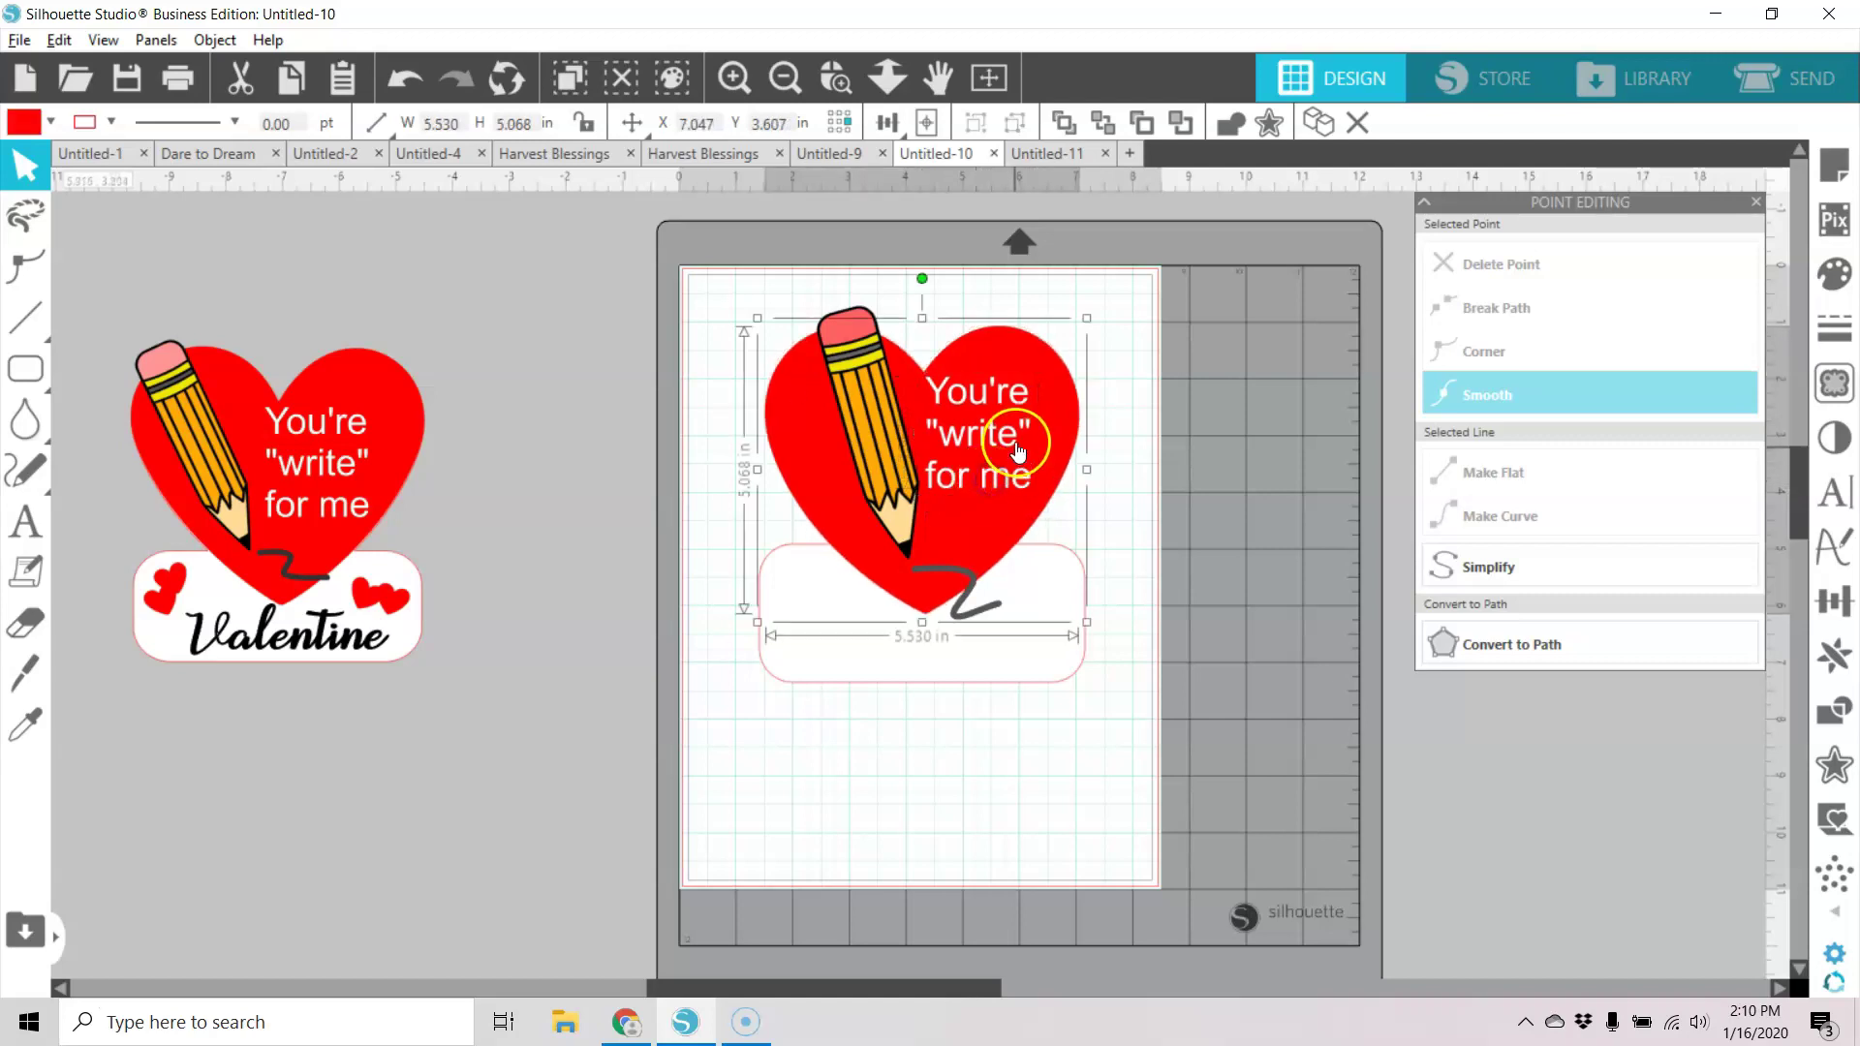
left_click(1014, 441)
left_click_drag(1014, 442, 1020, 450)
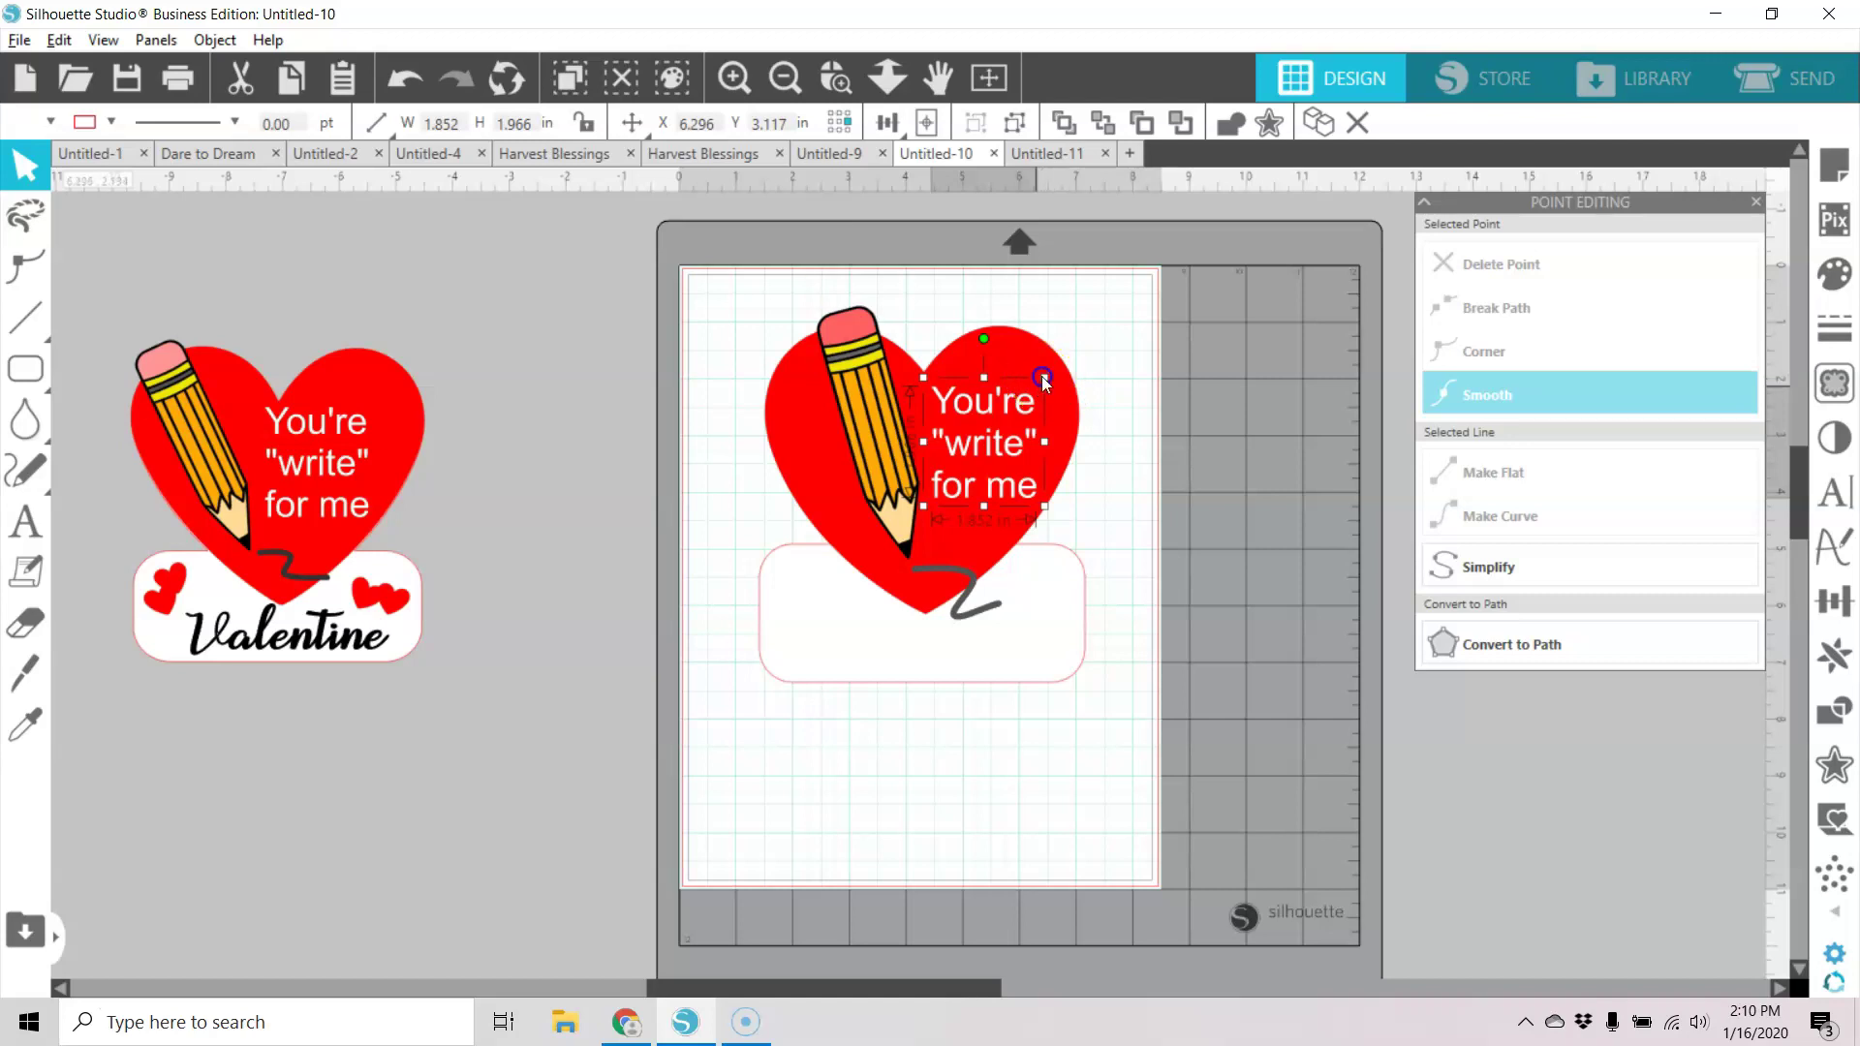
left_click(1031, 405)
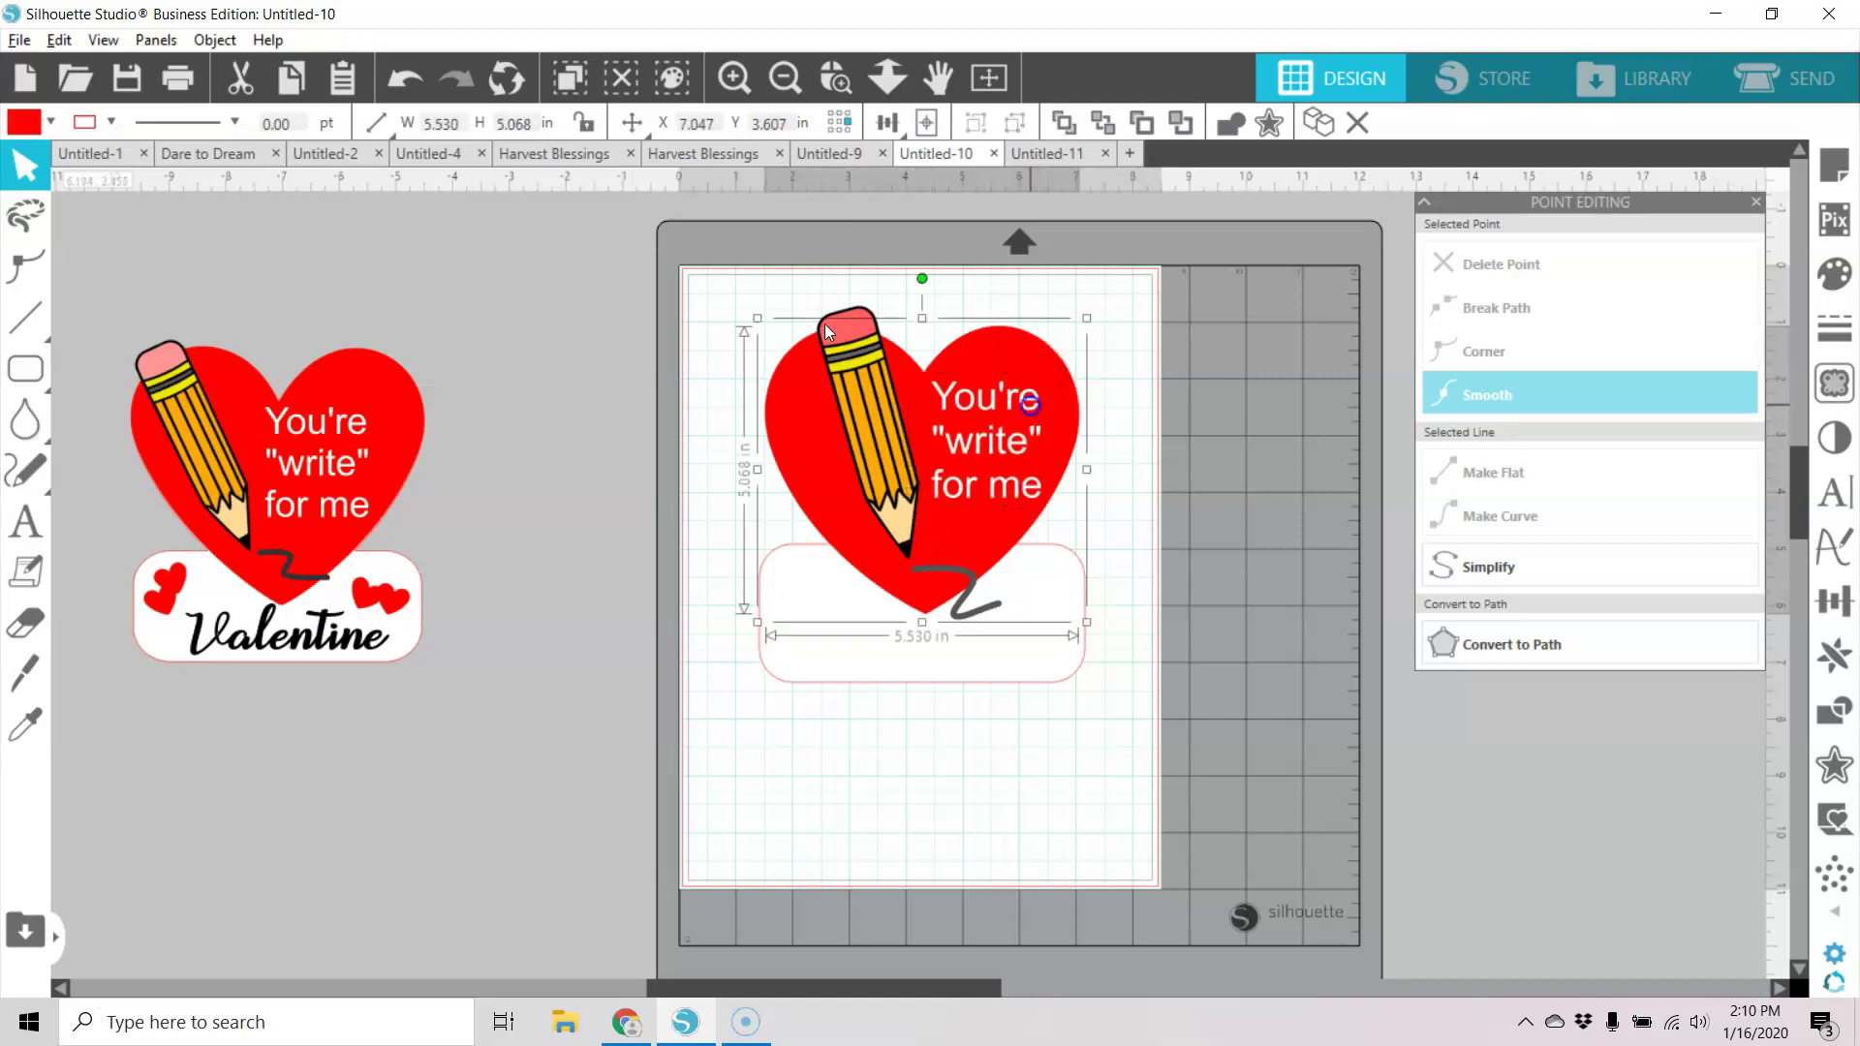
left_click(1025, 408)
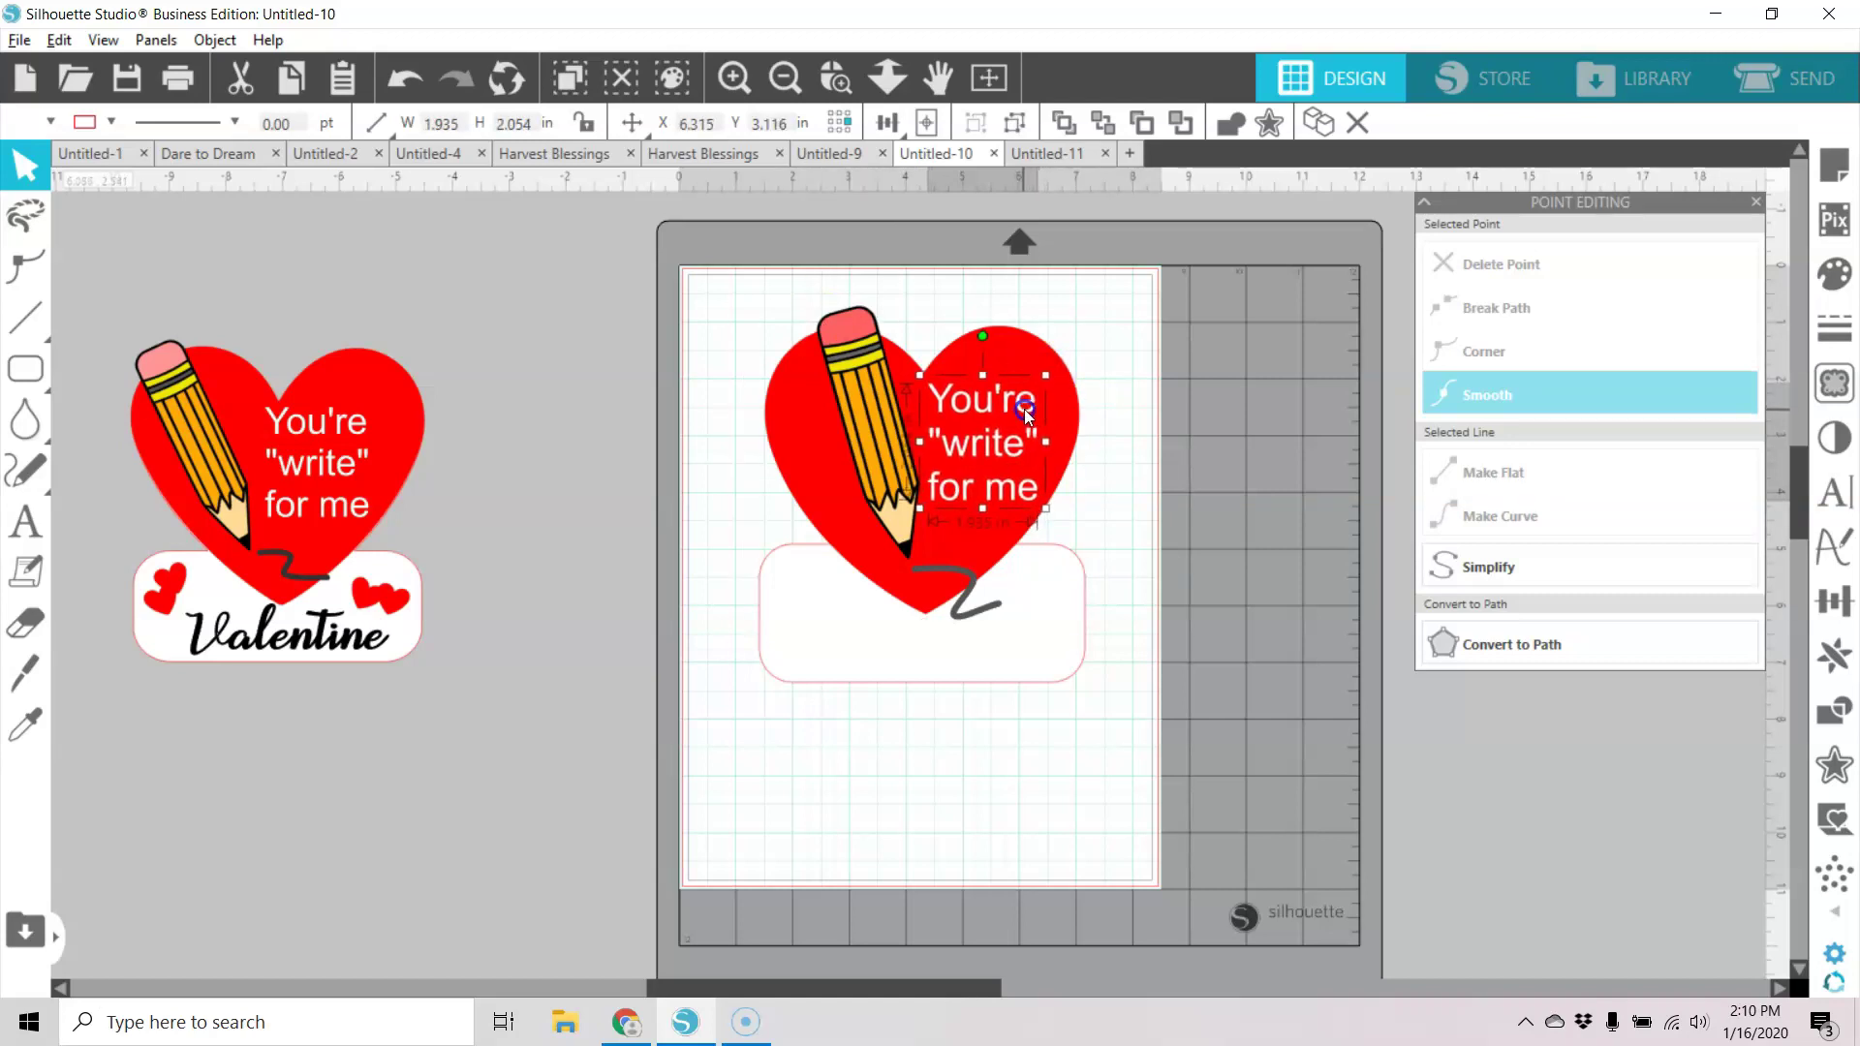
left_click_drag(1024, 409, 1024, 404)
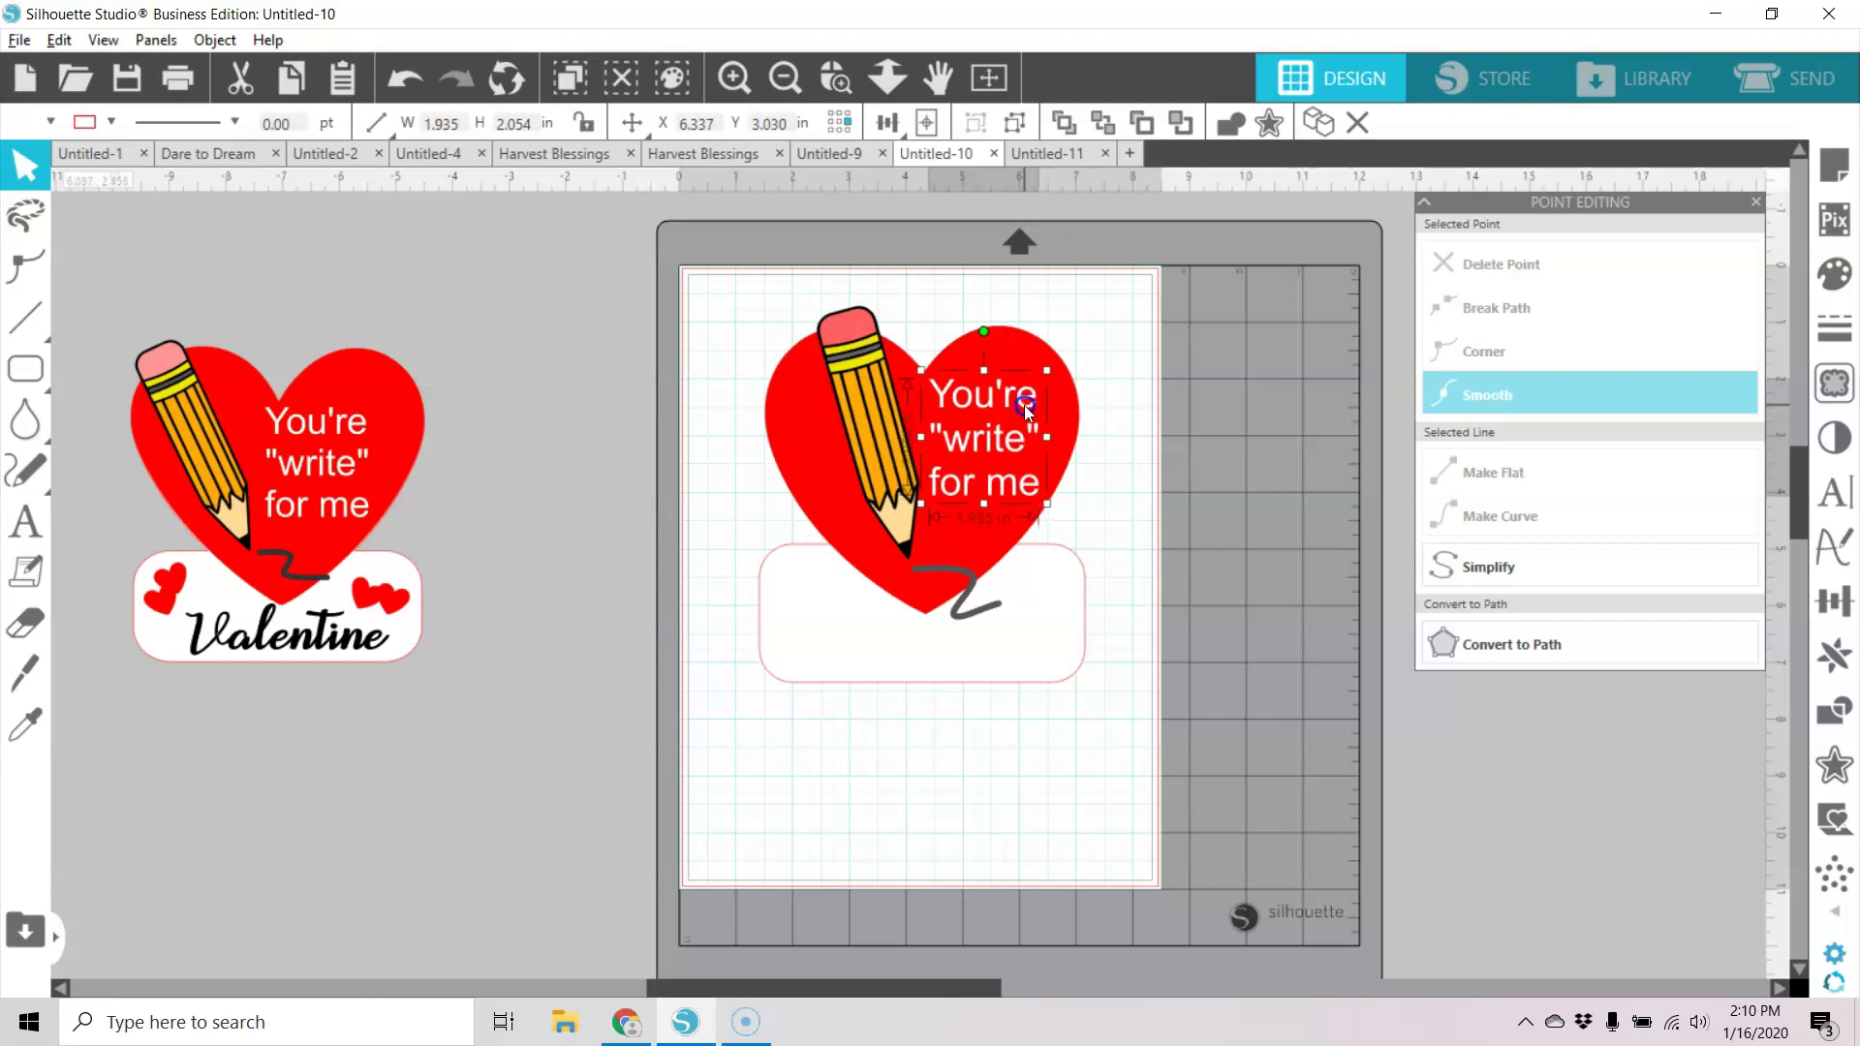
left_click(1189, 449)
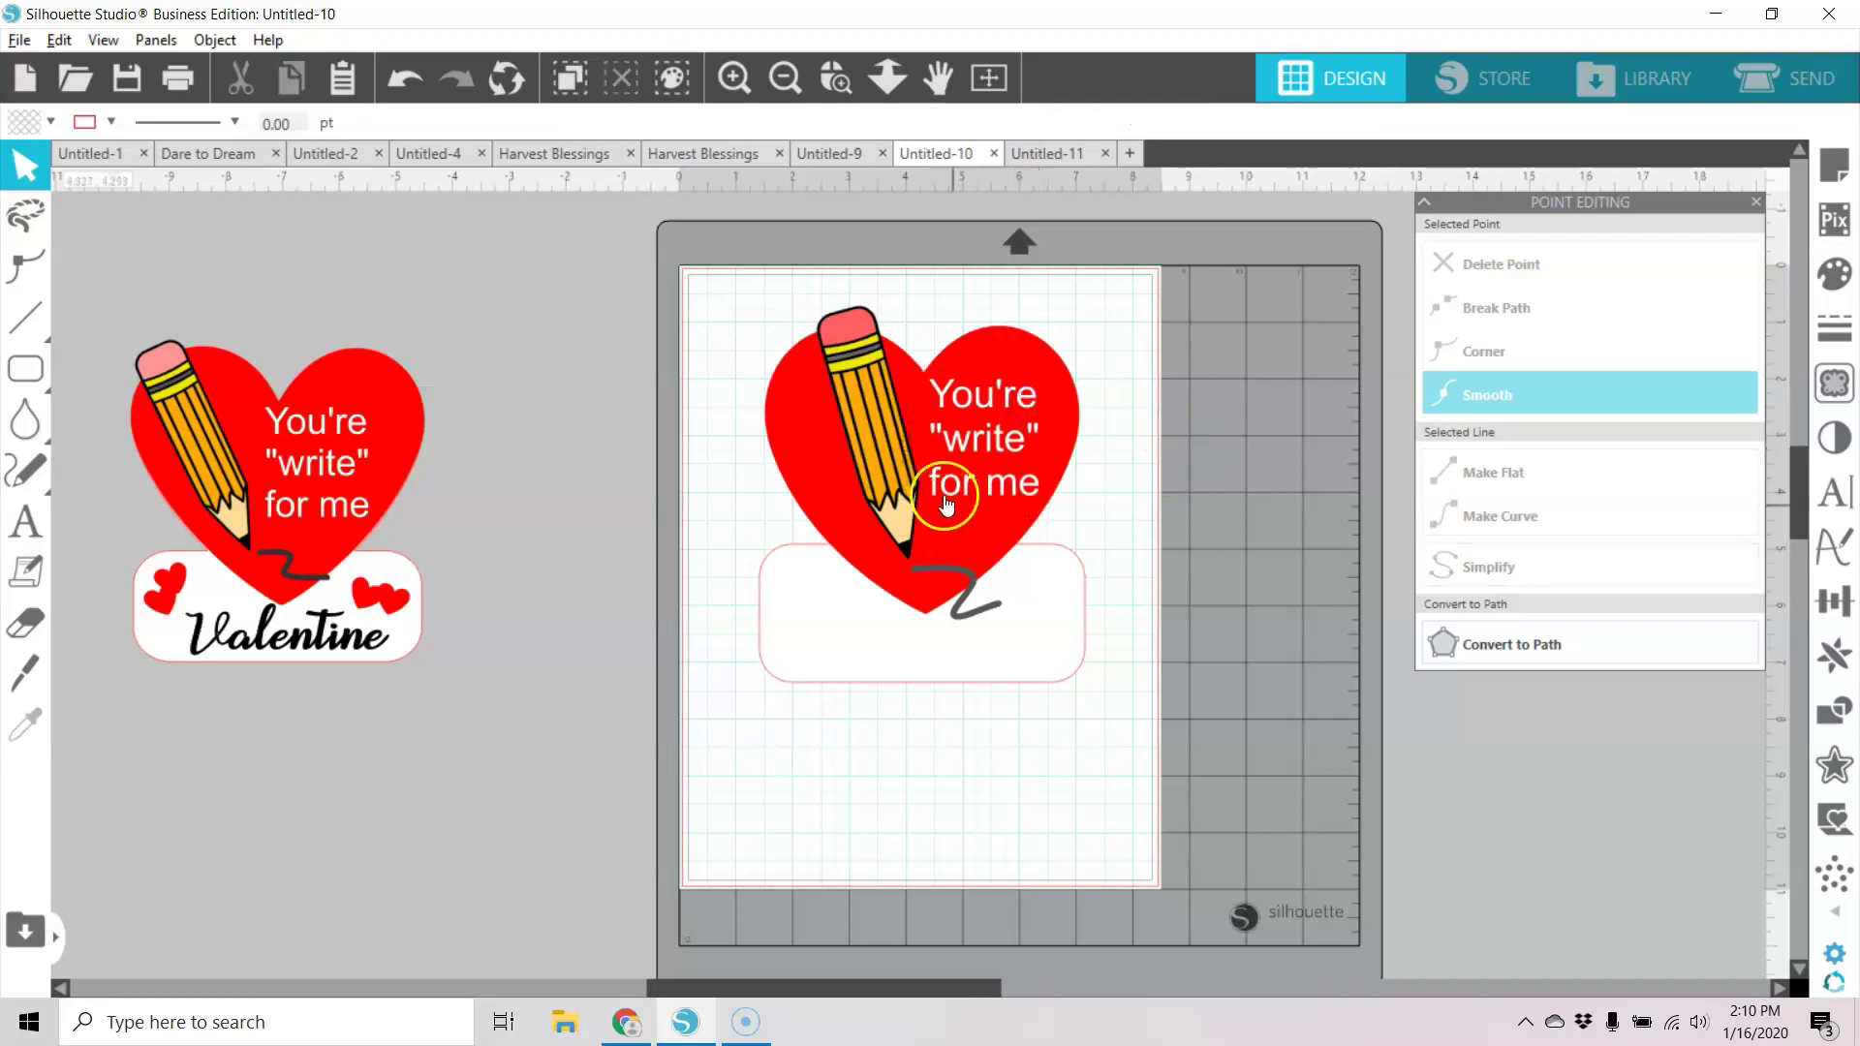
left_click(891, 447)
left_click_drag(891, 447, 885, 446)
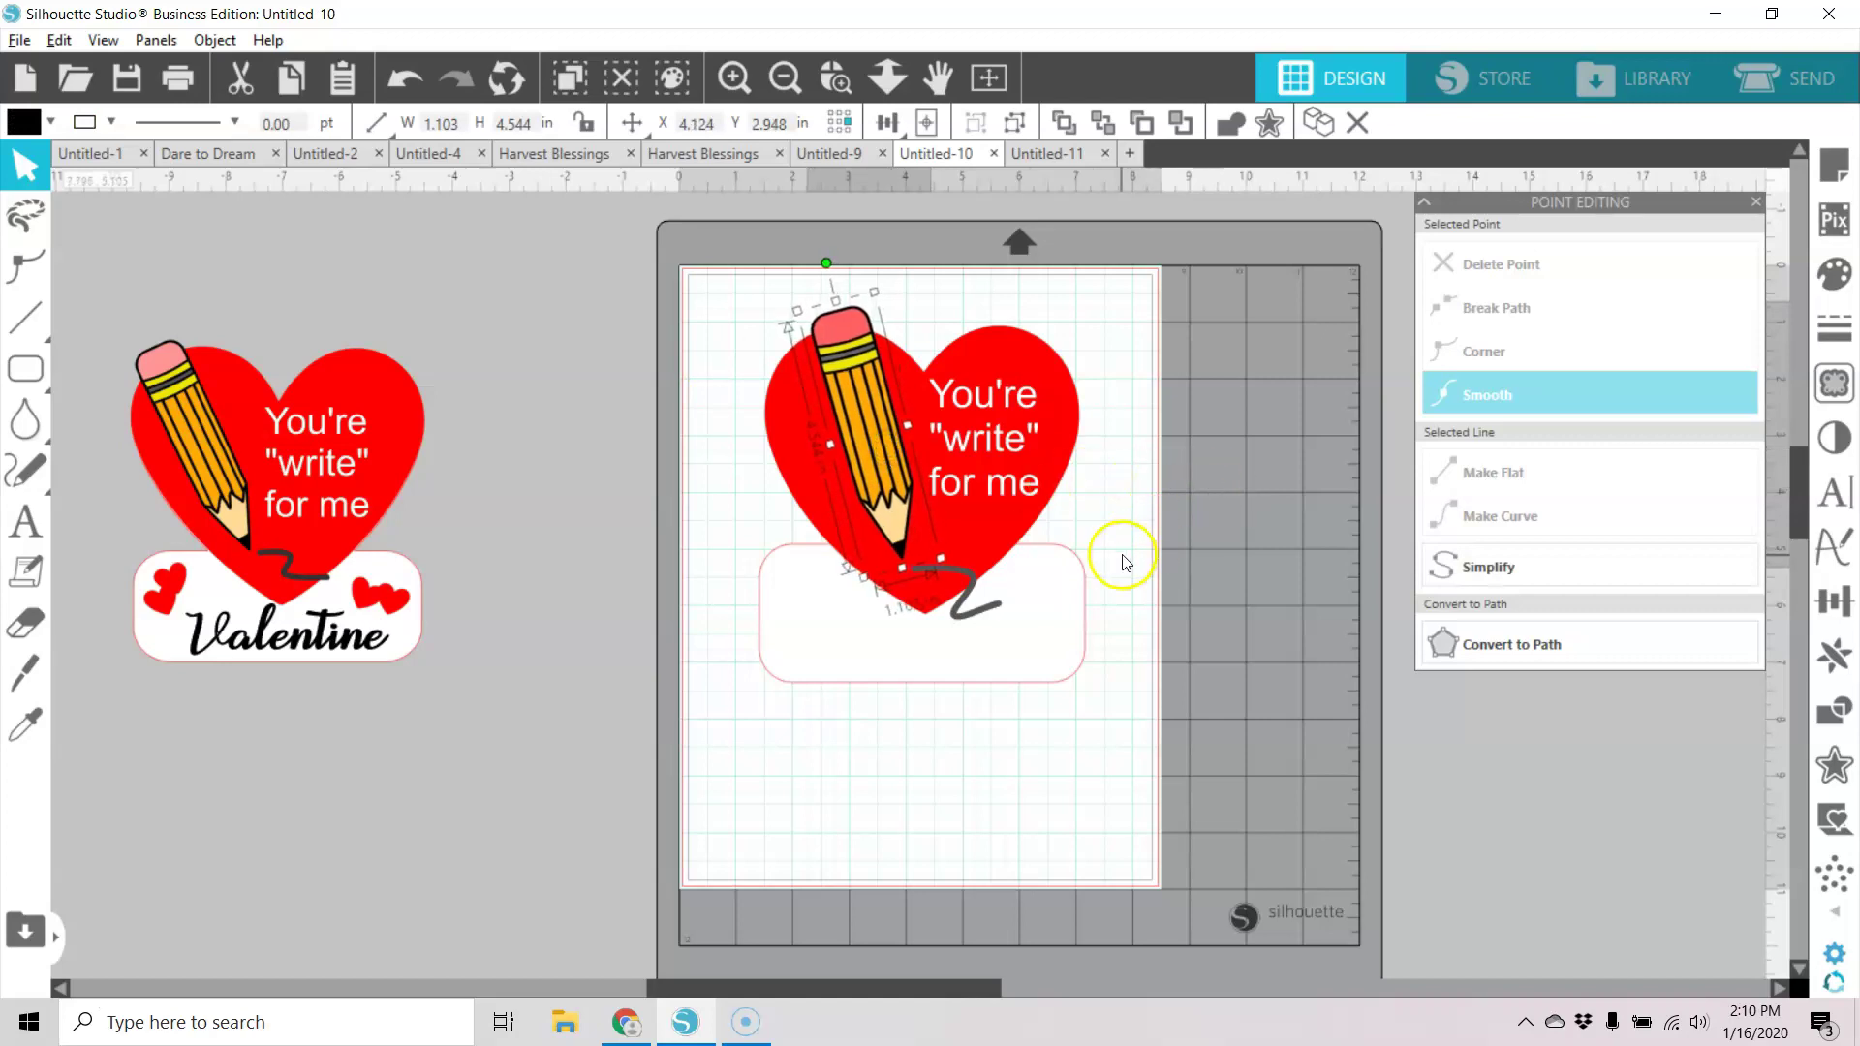
left_click(25, 521)
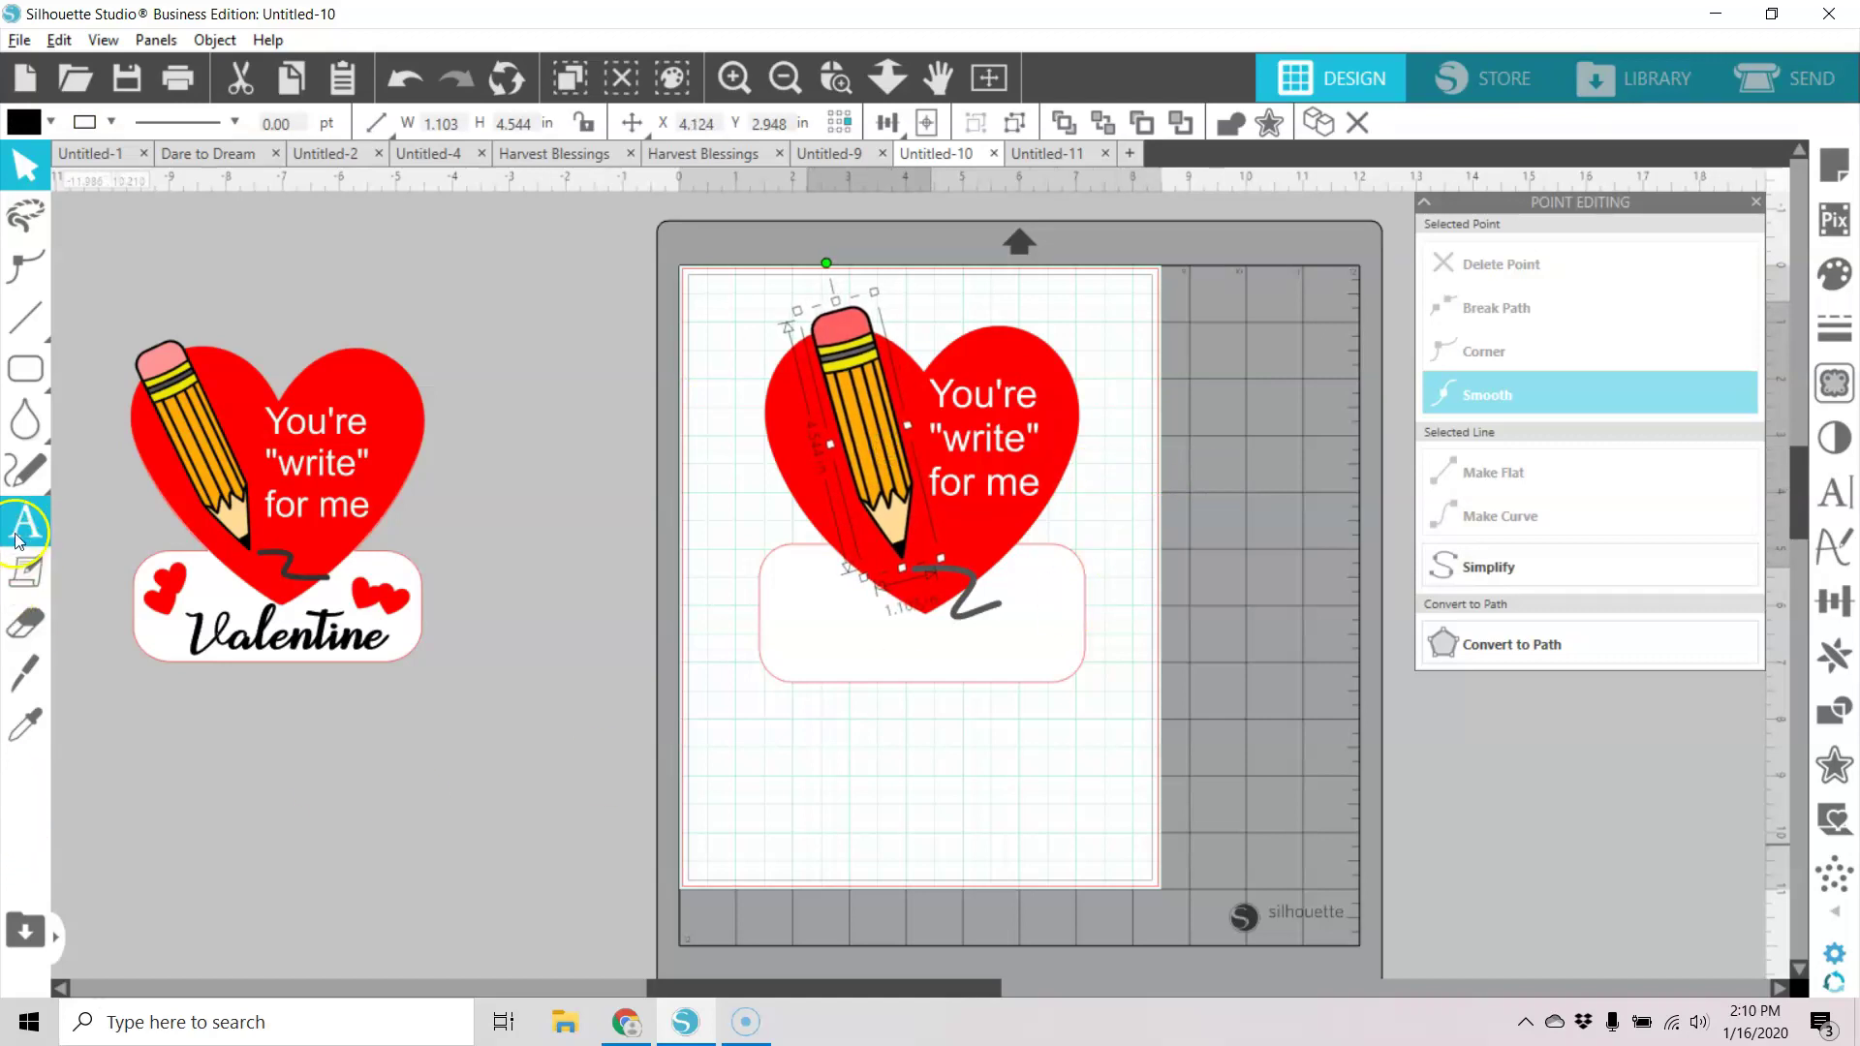
Add the text Valentine below the design in the Bold Messy Marker font.
left_click(800, 775)
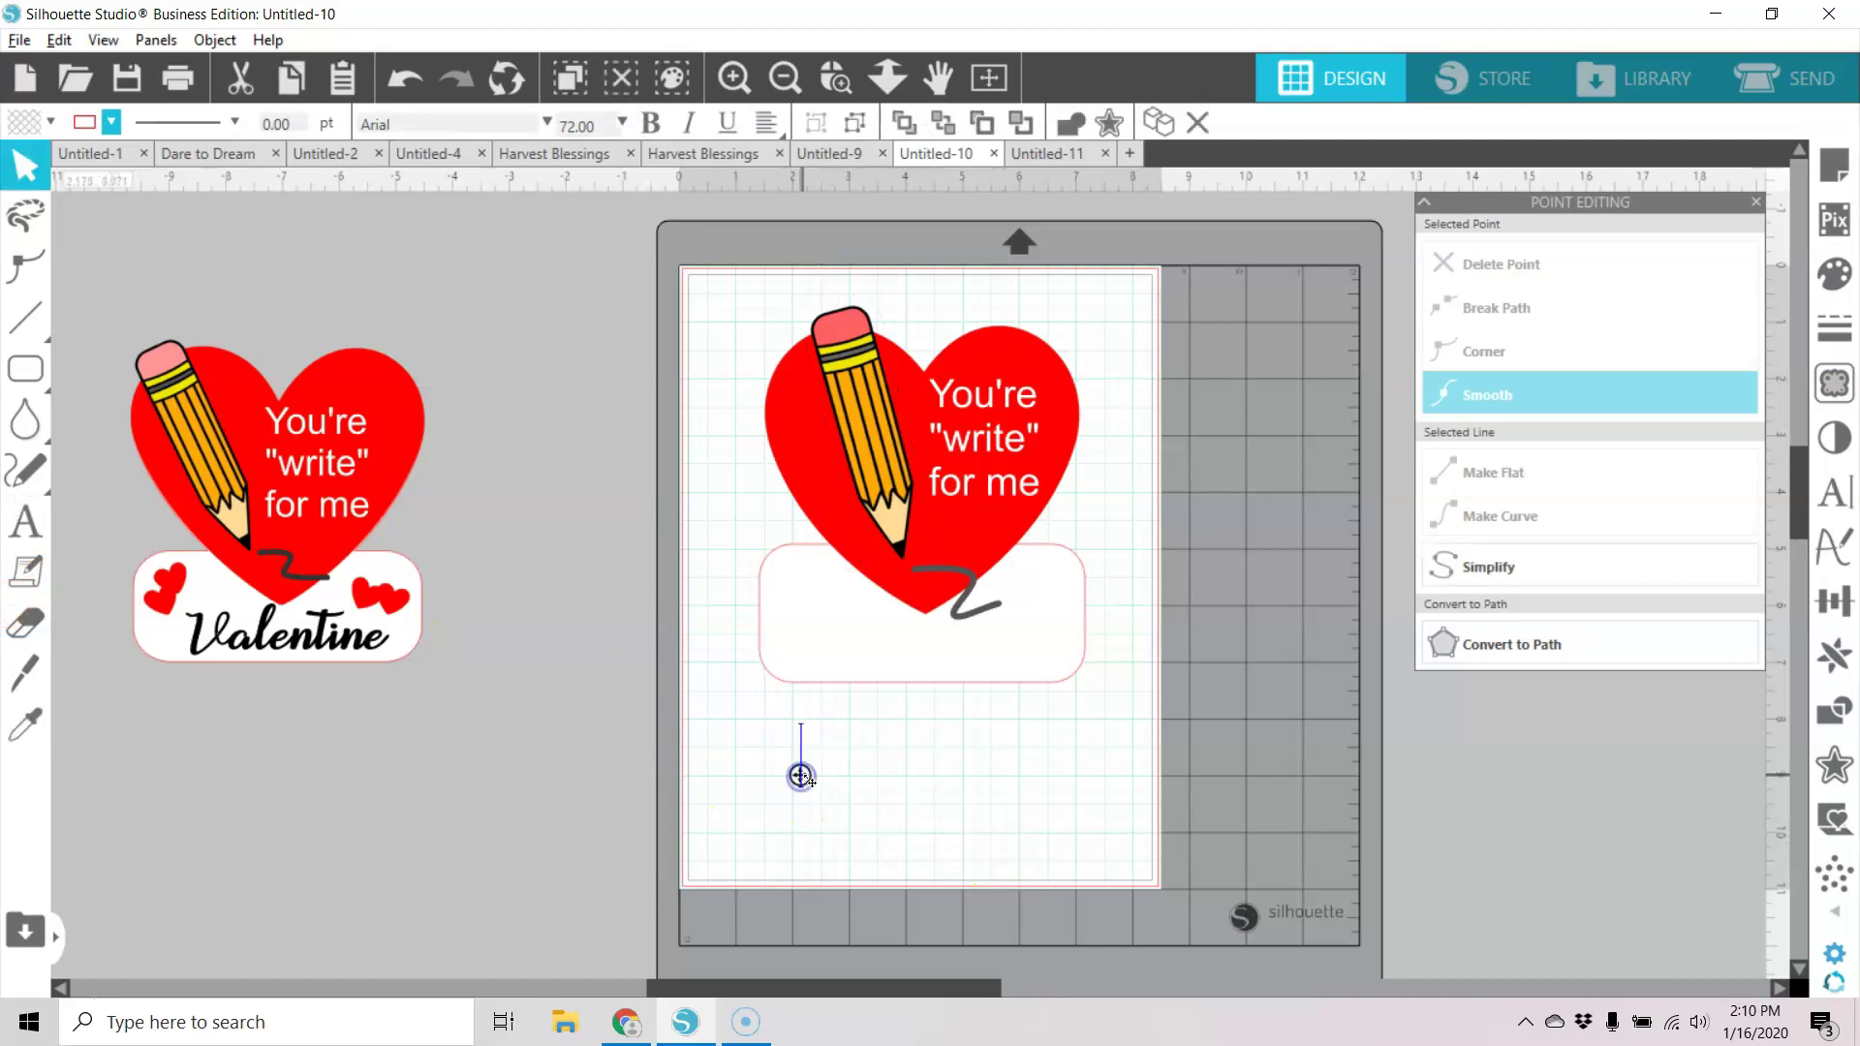
type("V")
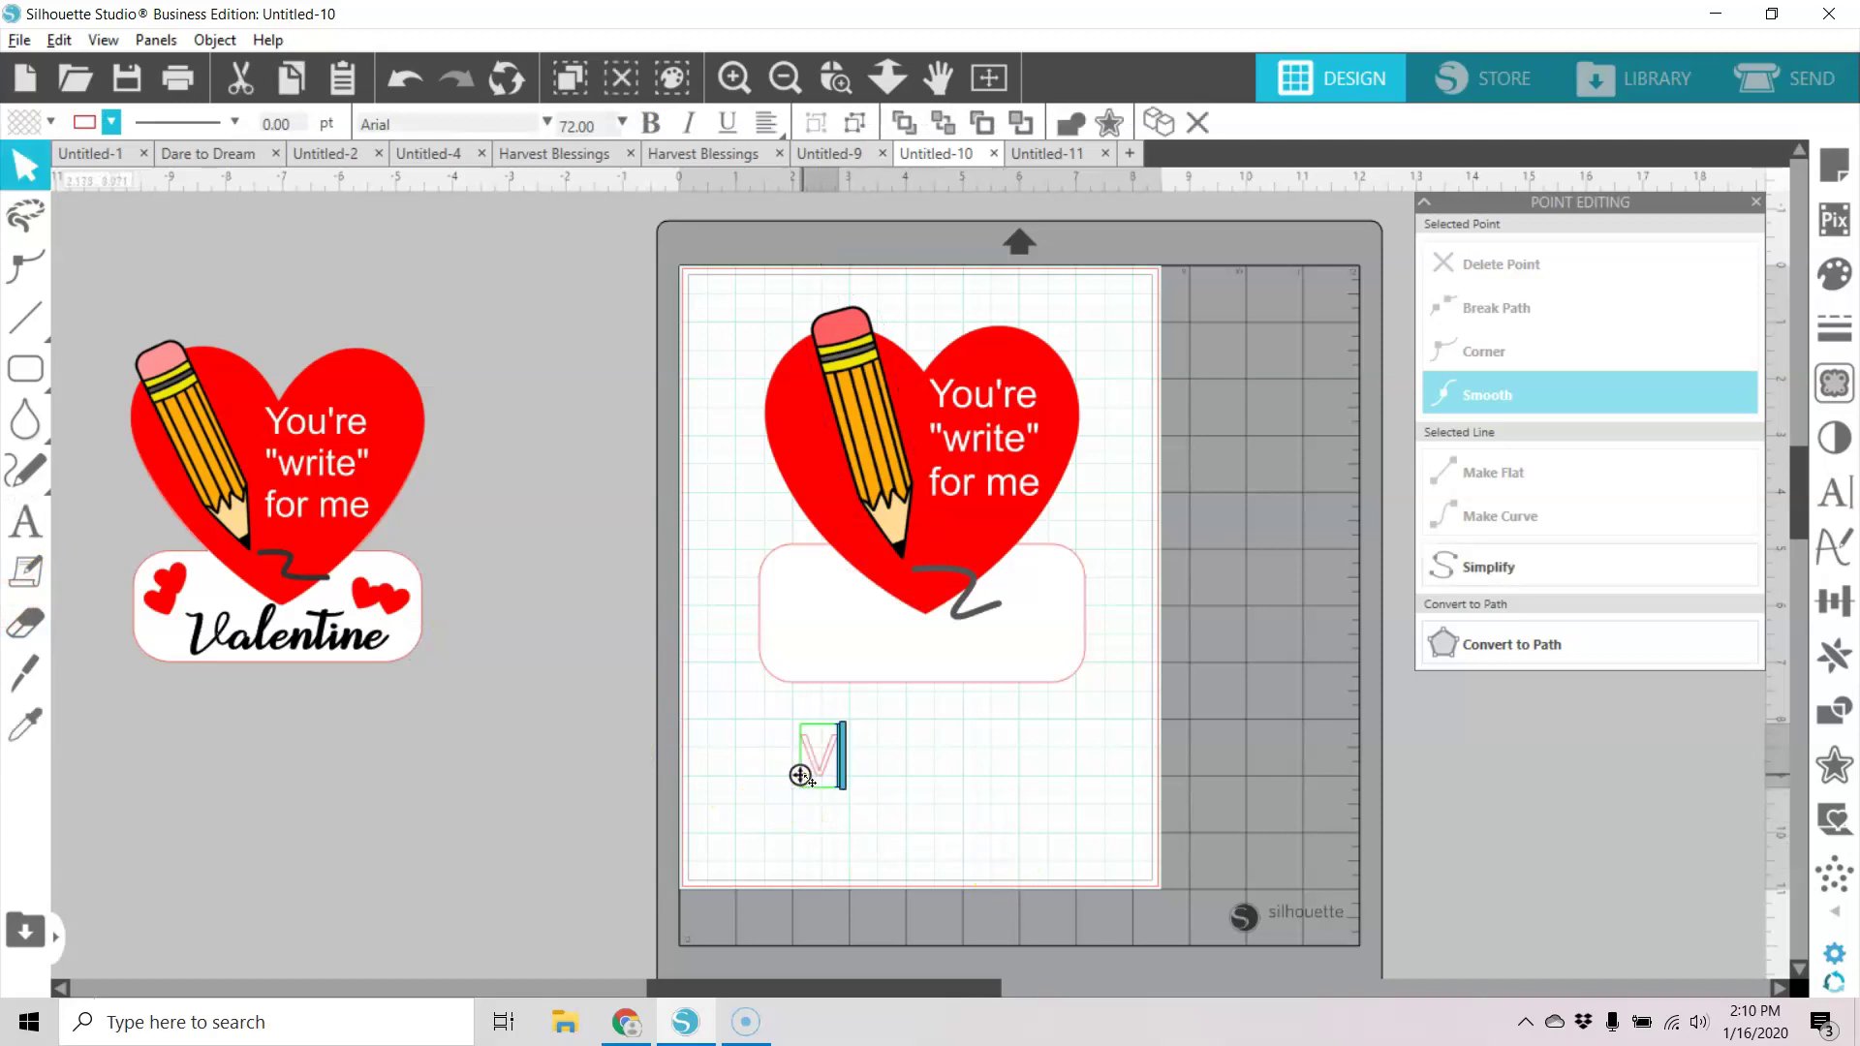
type("alentine")
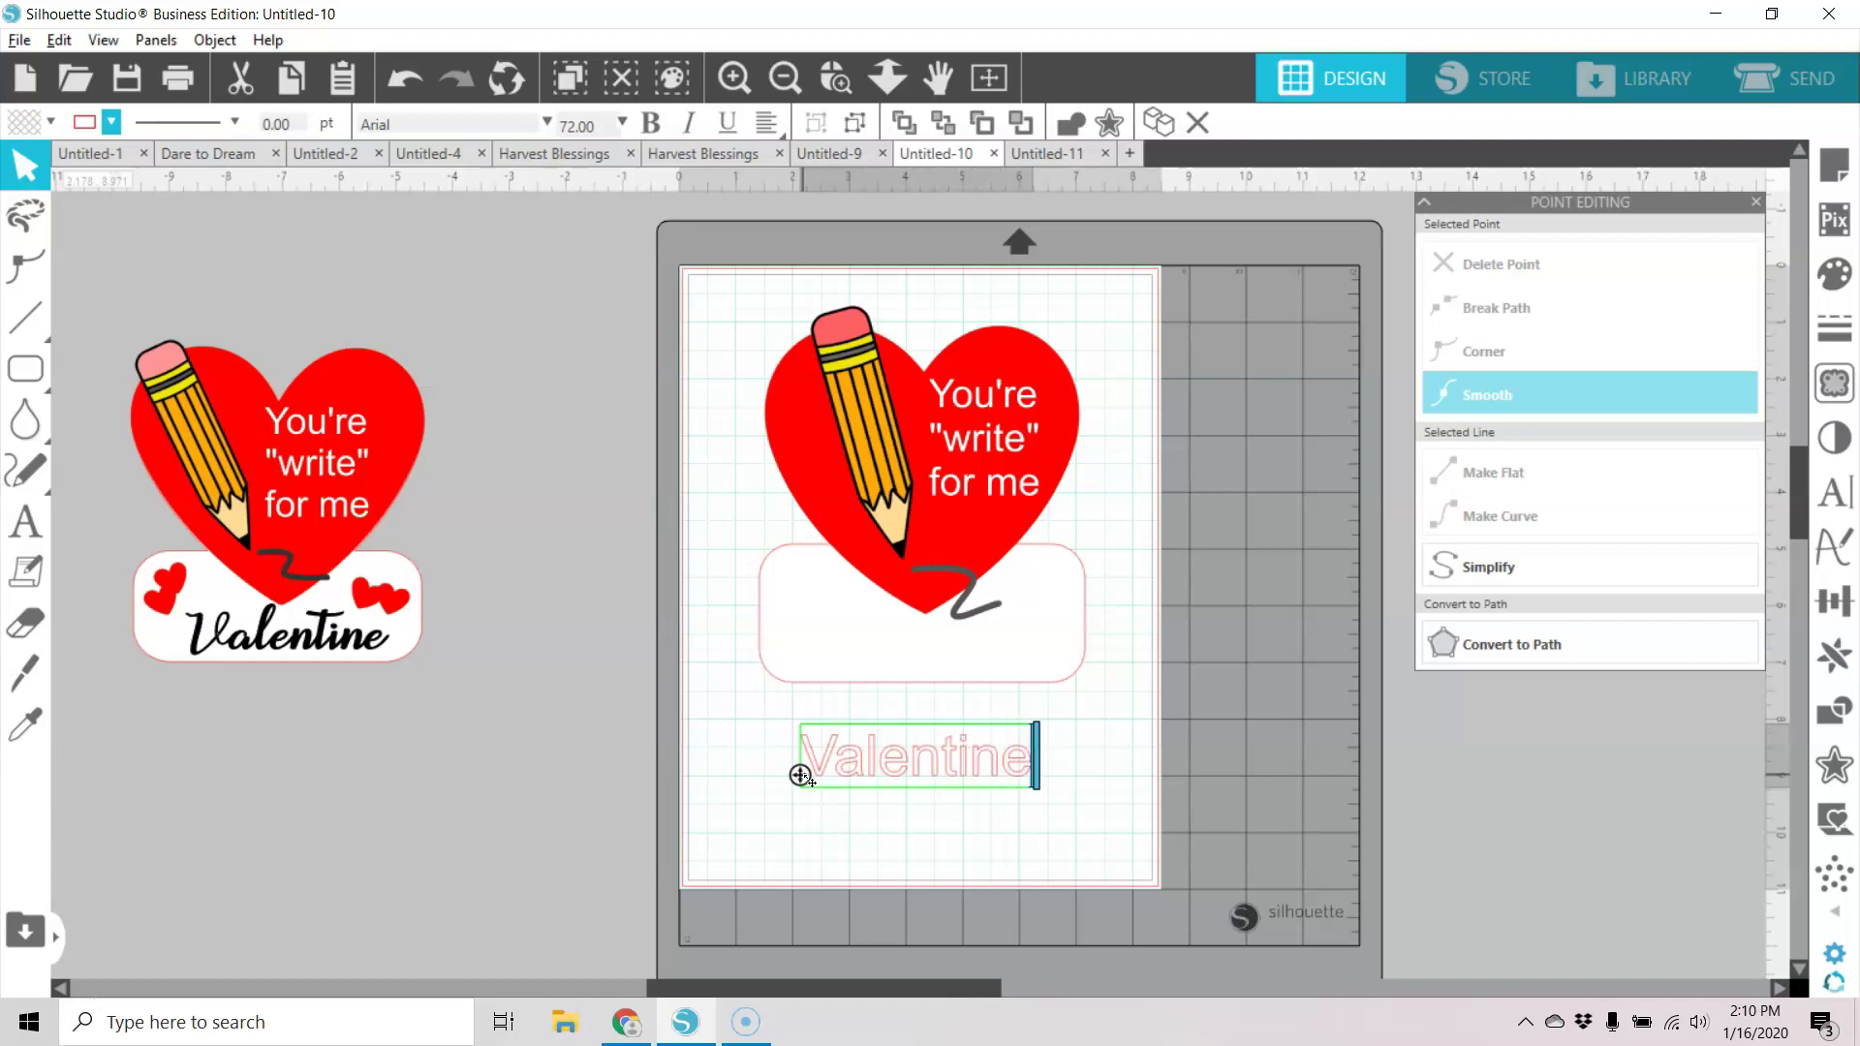
left_click(871, 871)
left_click(927, 762)
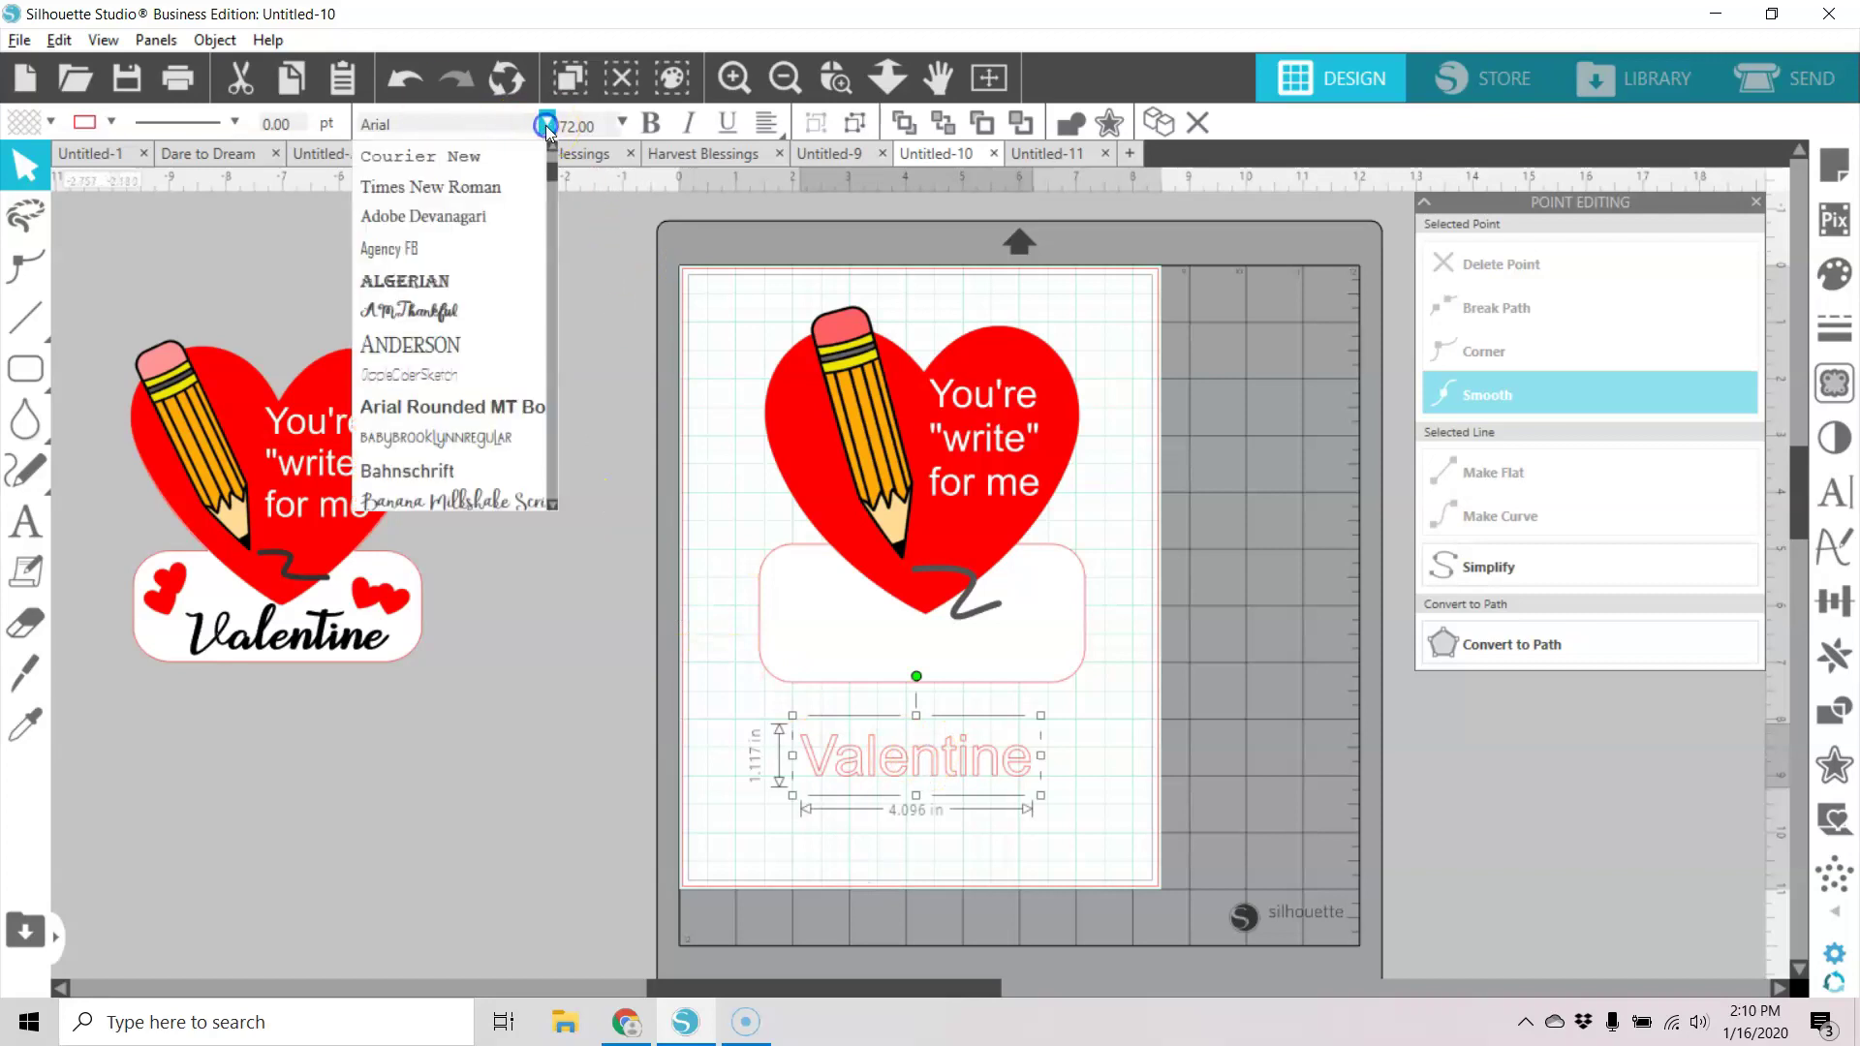
scroll(519, 288, "down", 2)
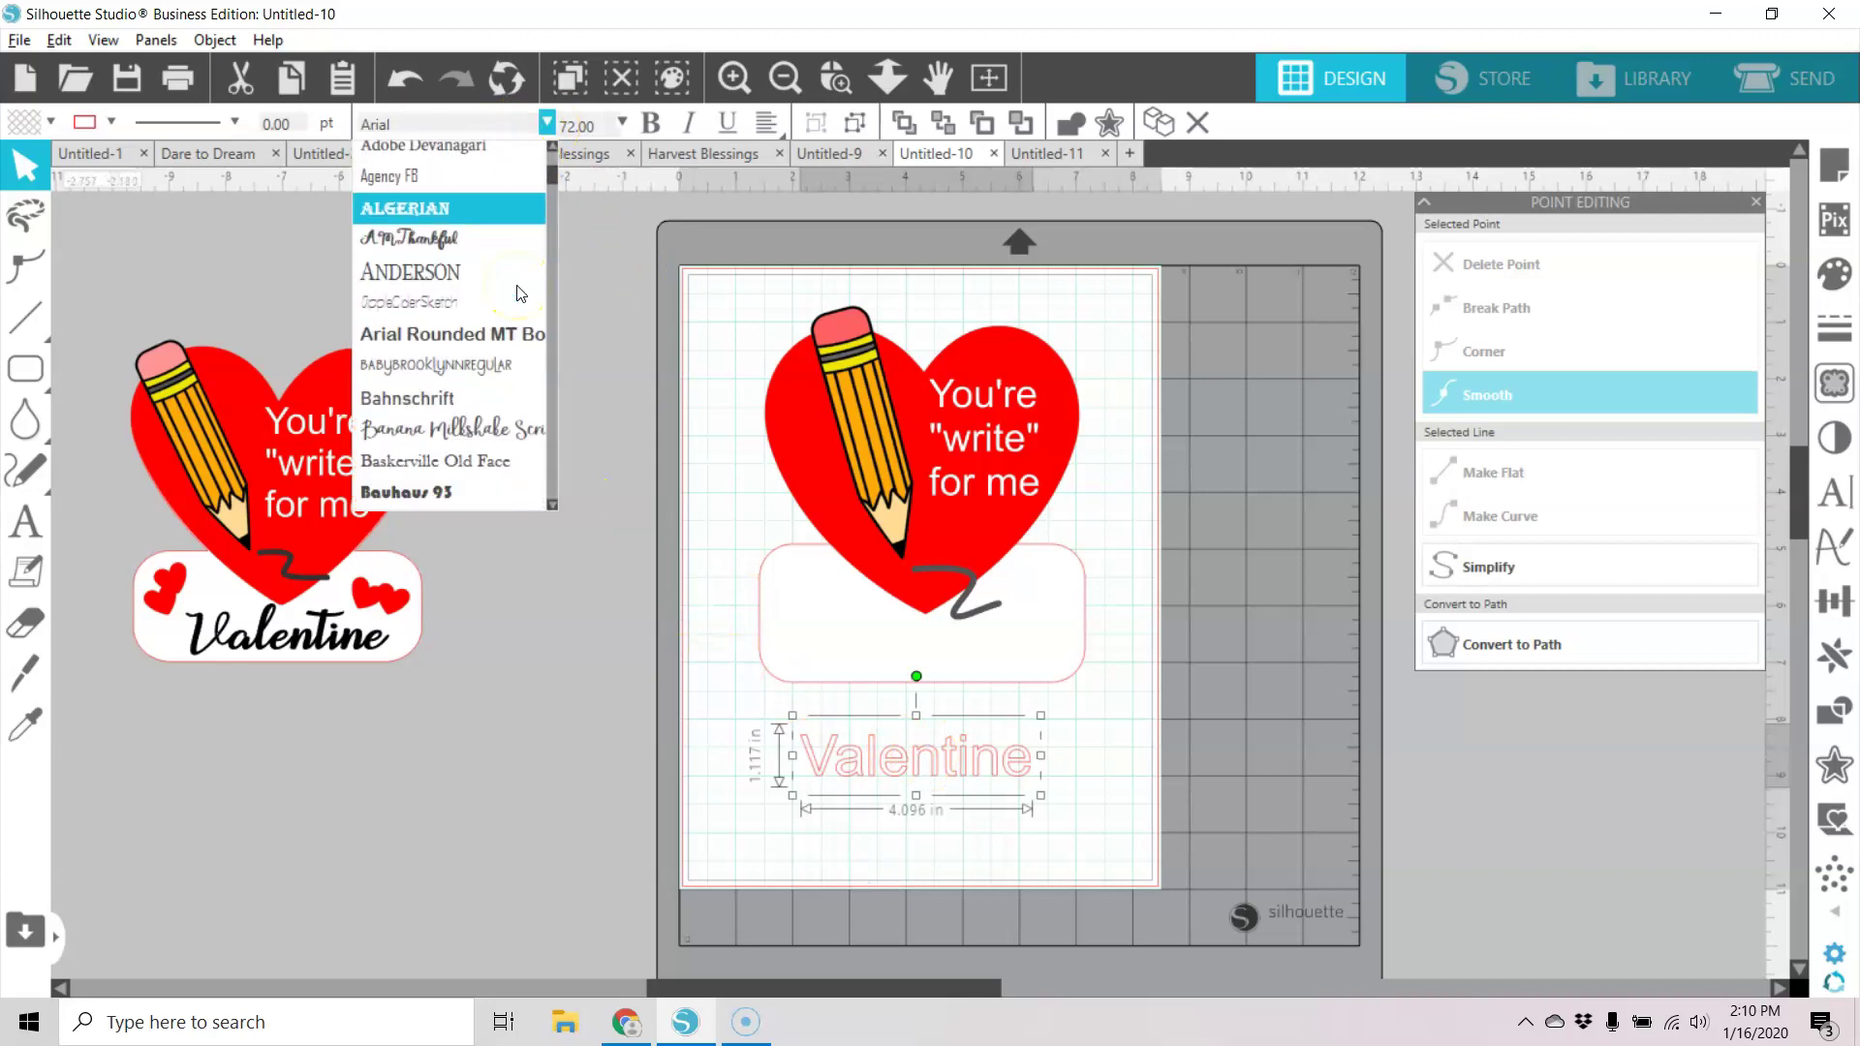
scroll(518, 293, "down", 7)
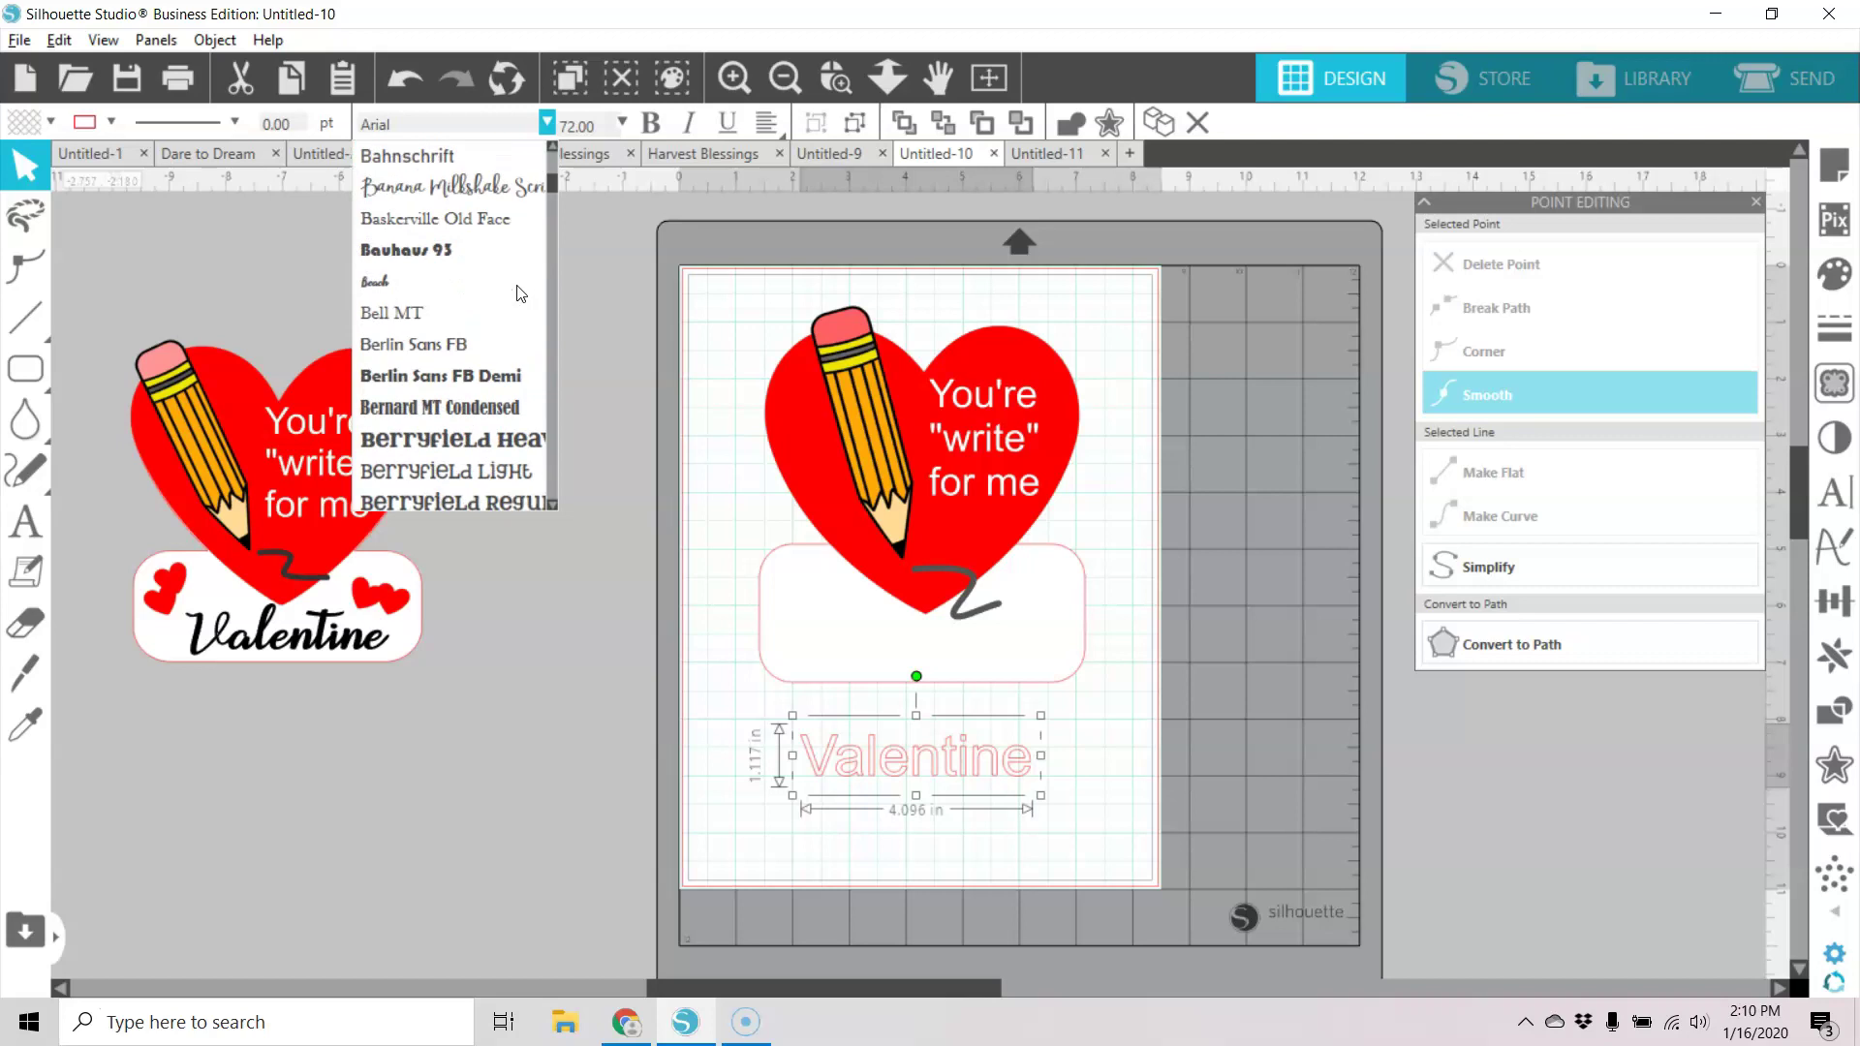
scroll(520, 292, "down", 10)
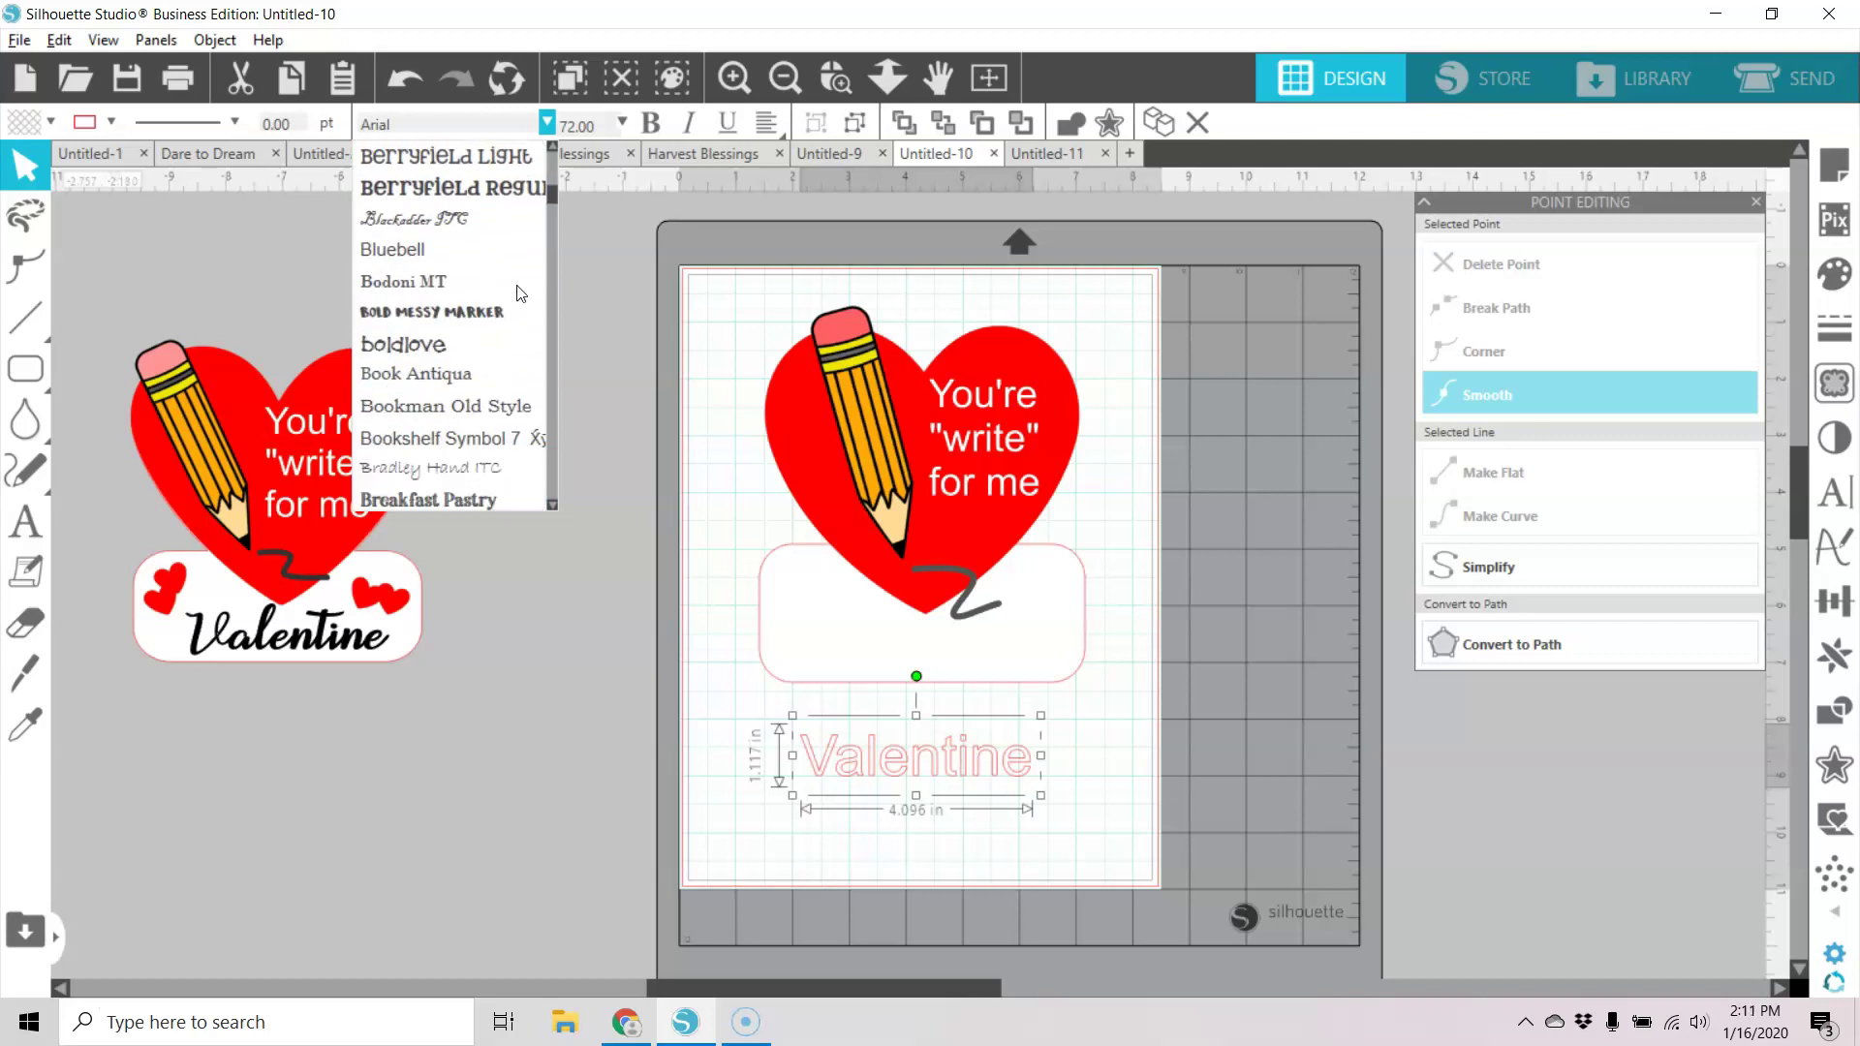
left_click(504, 311)
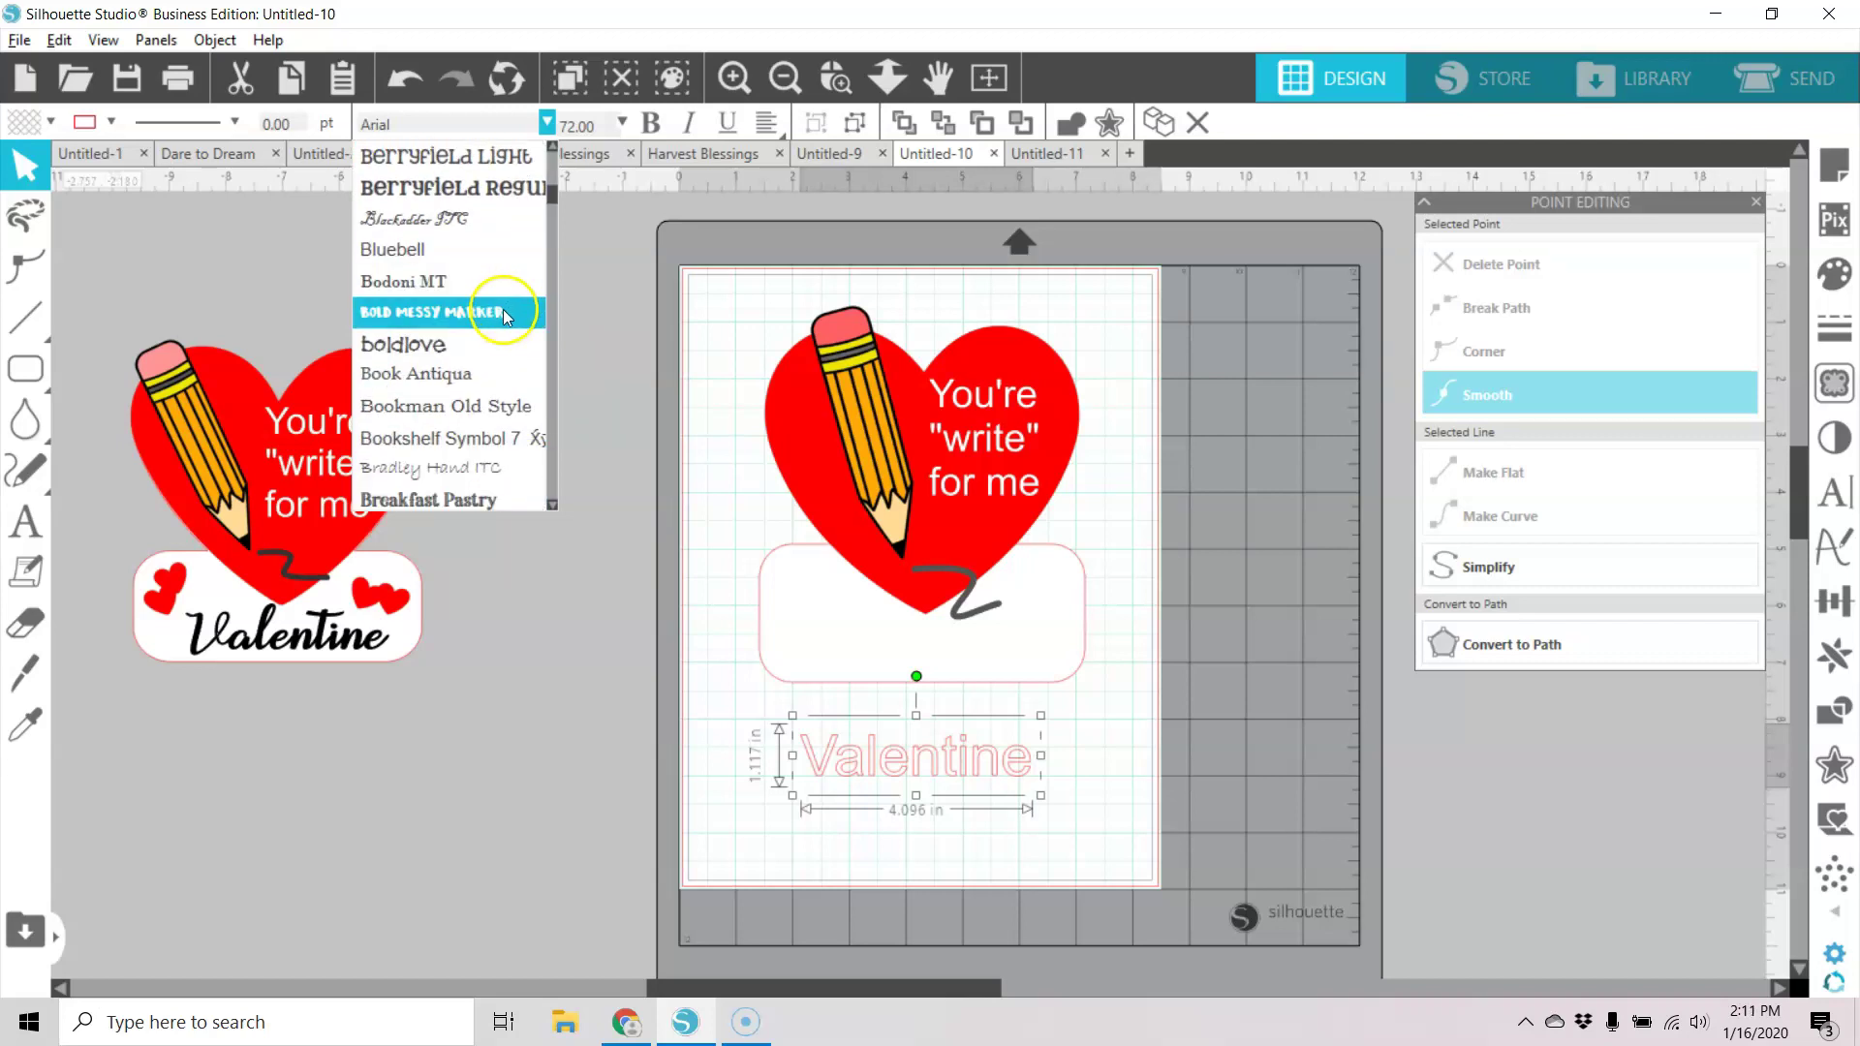
left_click(1220, 744)
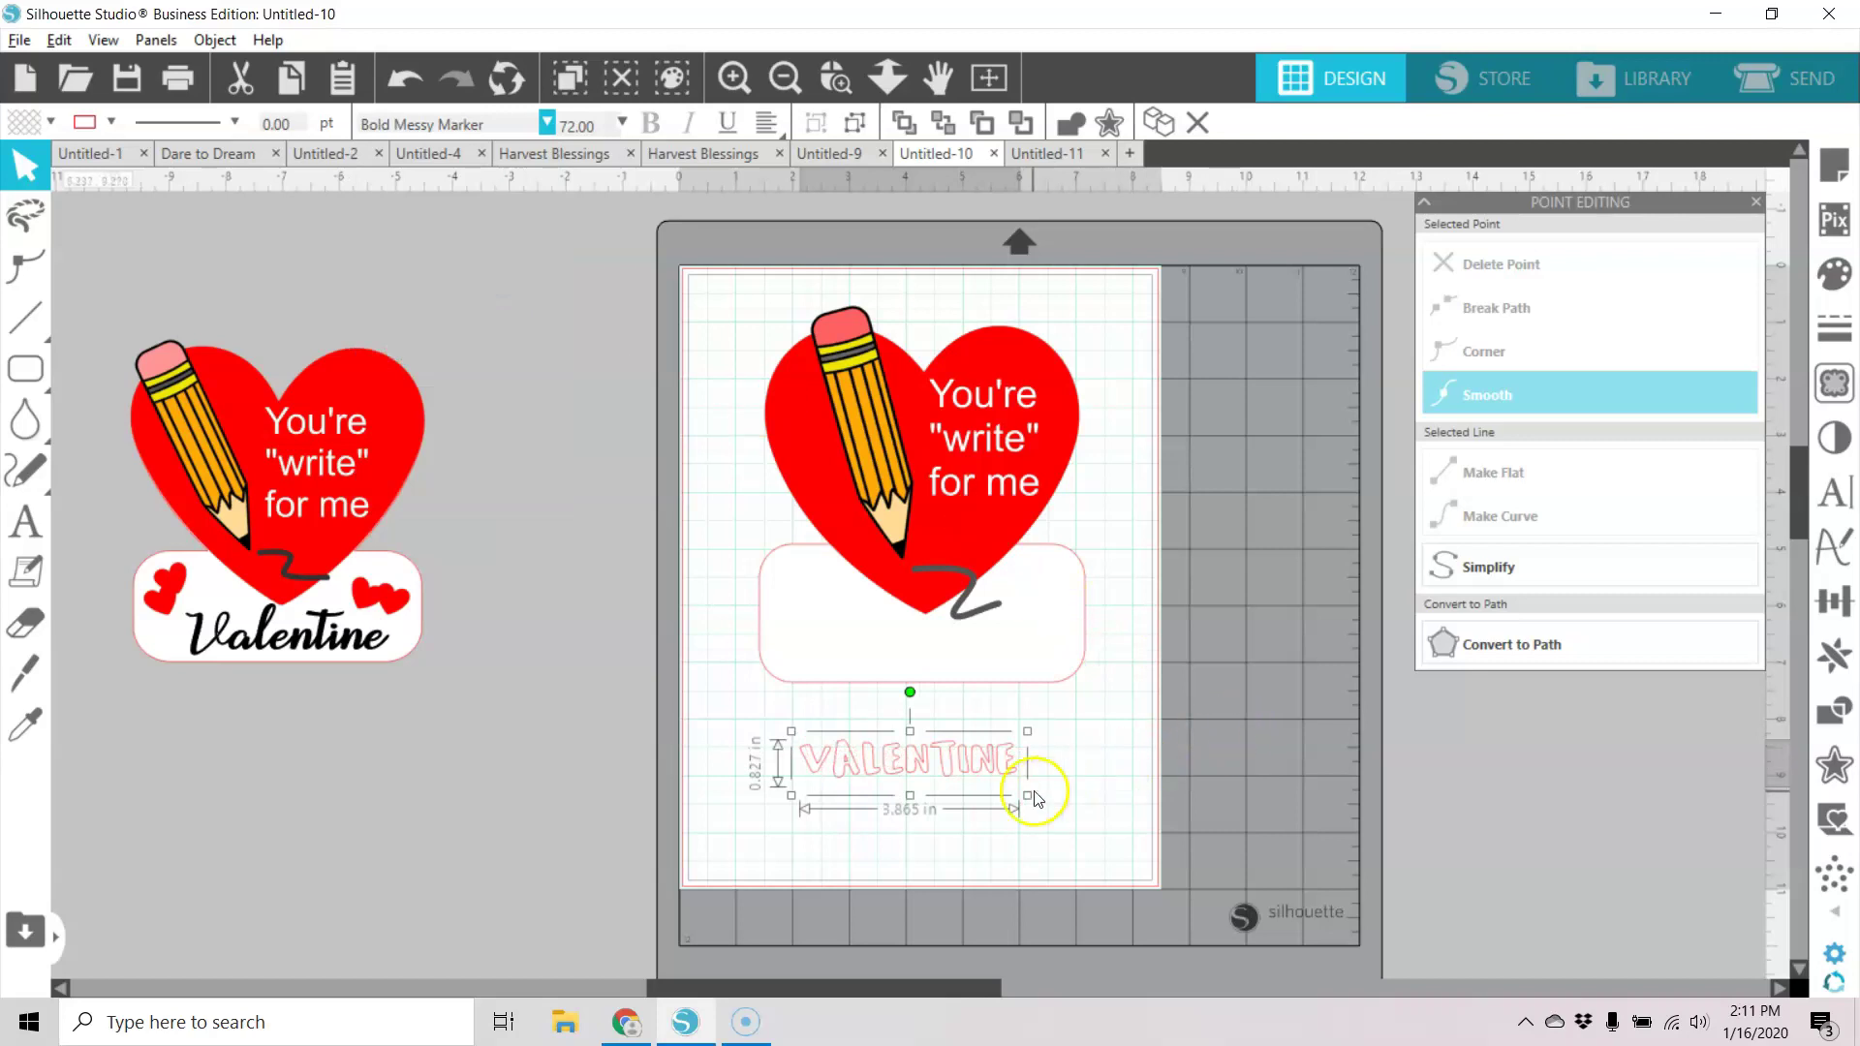
Make VALENTINE black in outline and fill, enlarged to about 4.6 in across the label.
left_click(112, 122)
left_click(233, 175)
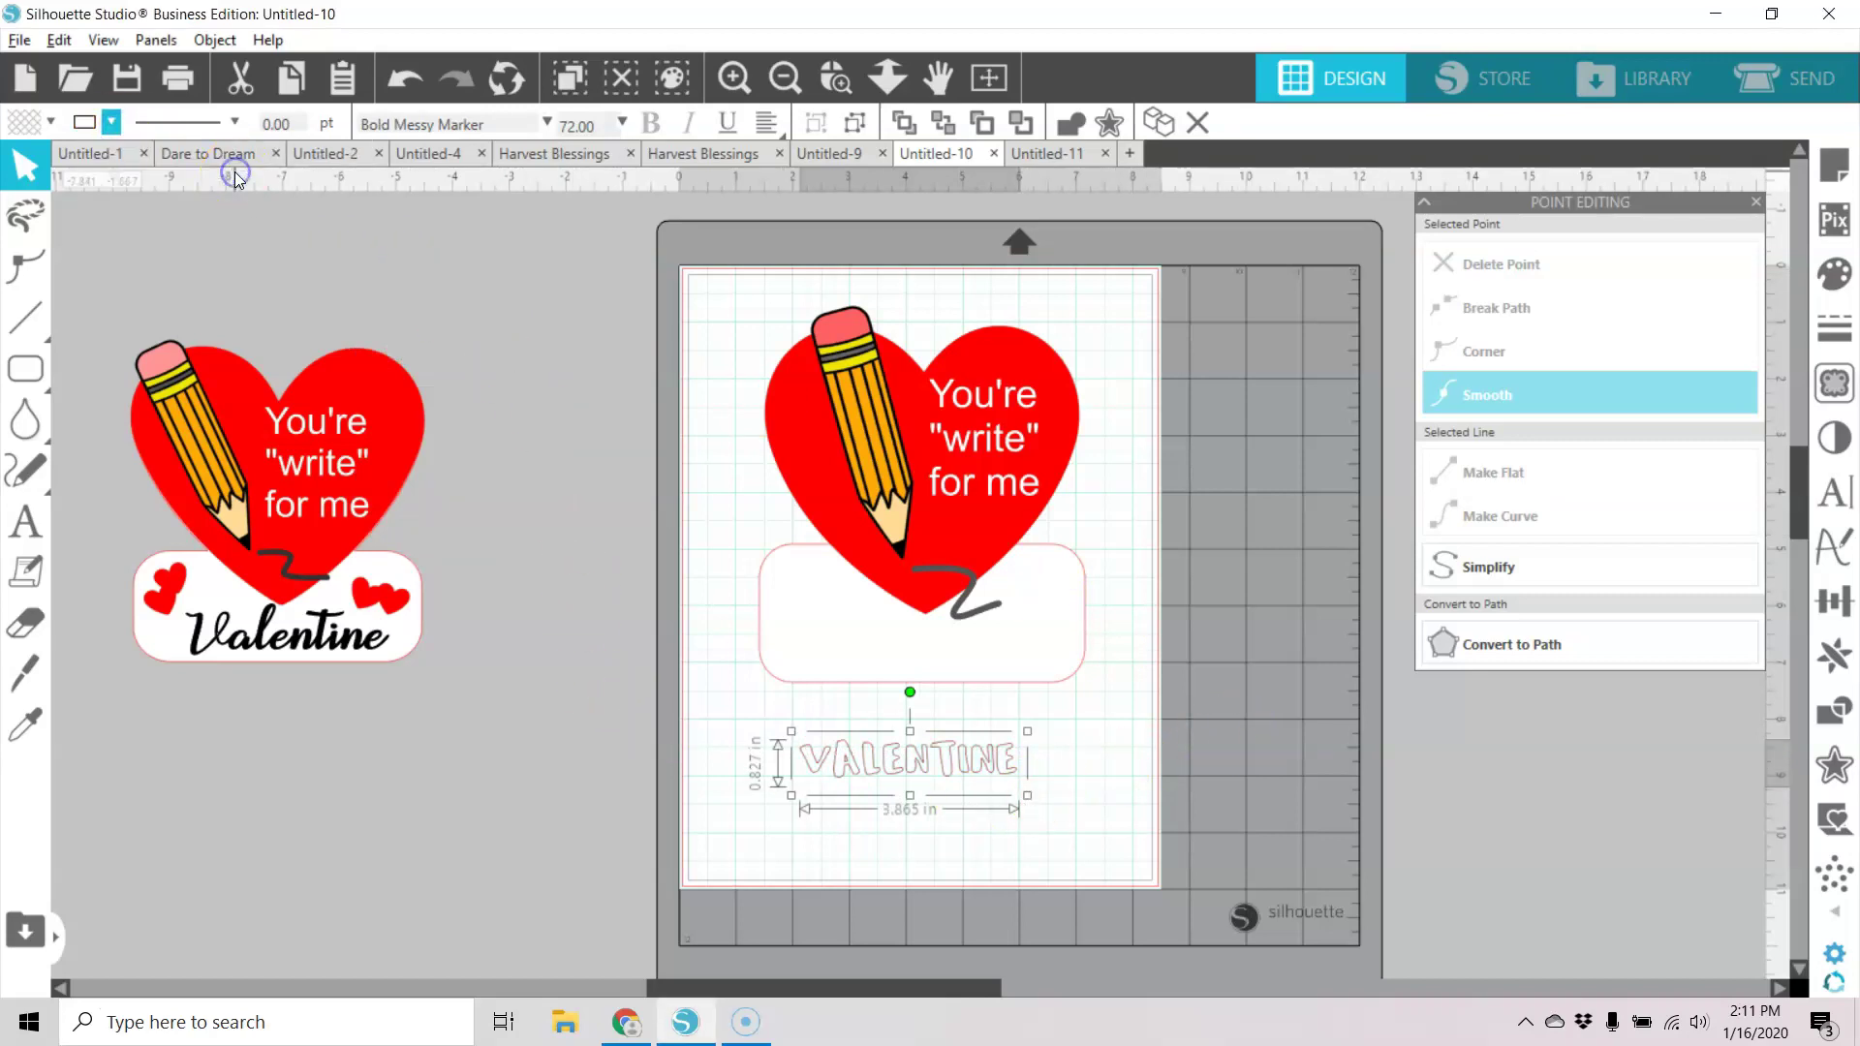
left_click(49, 124)
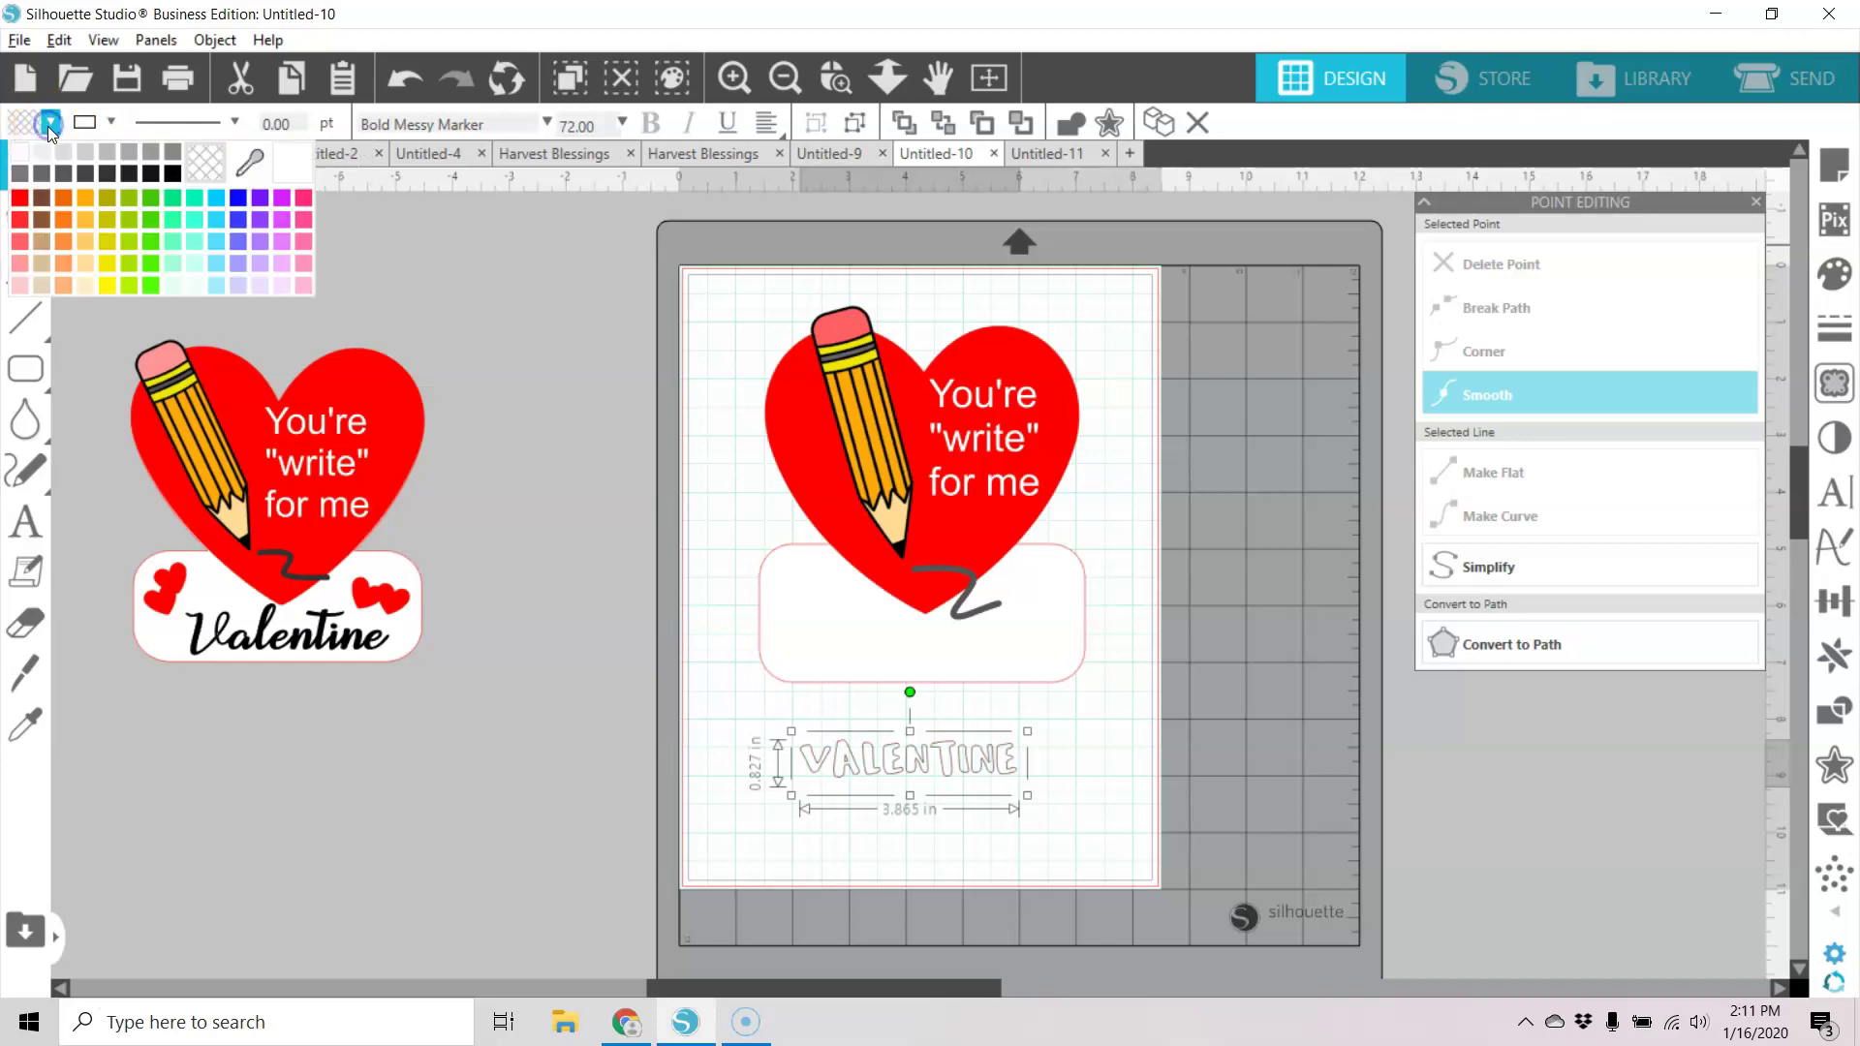
left_click(174, 174)
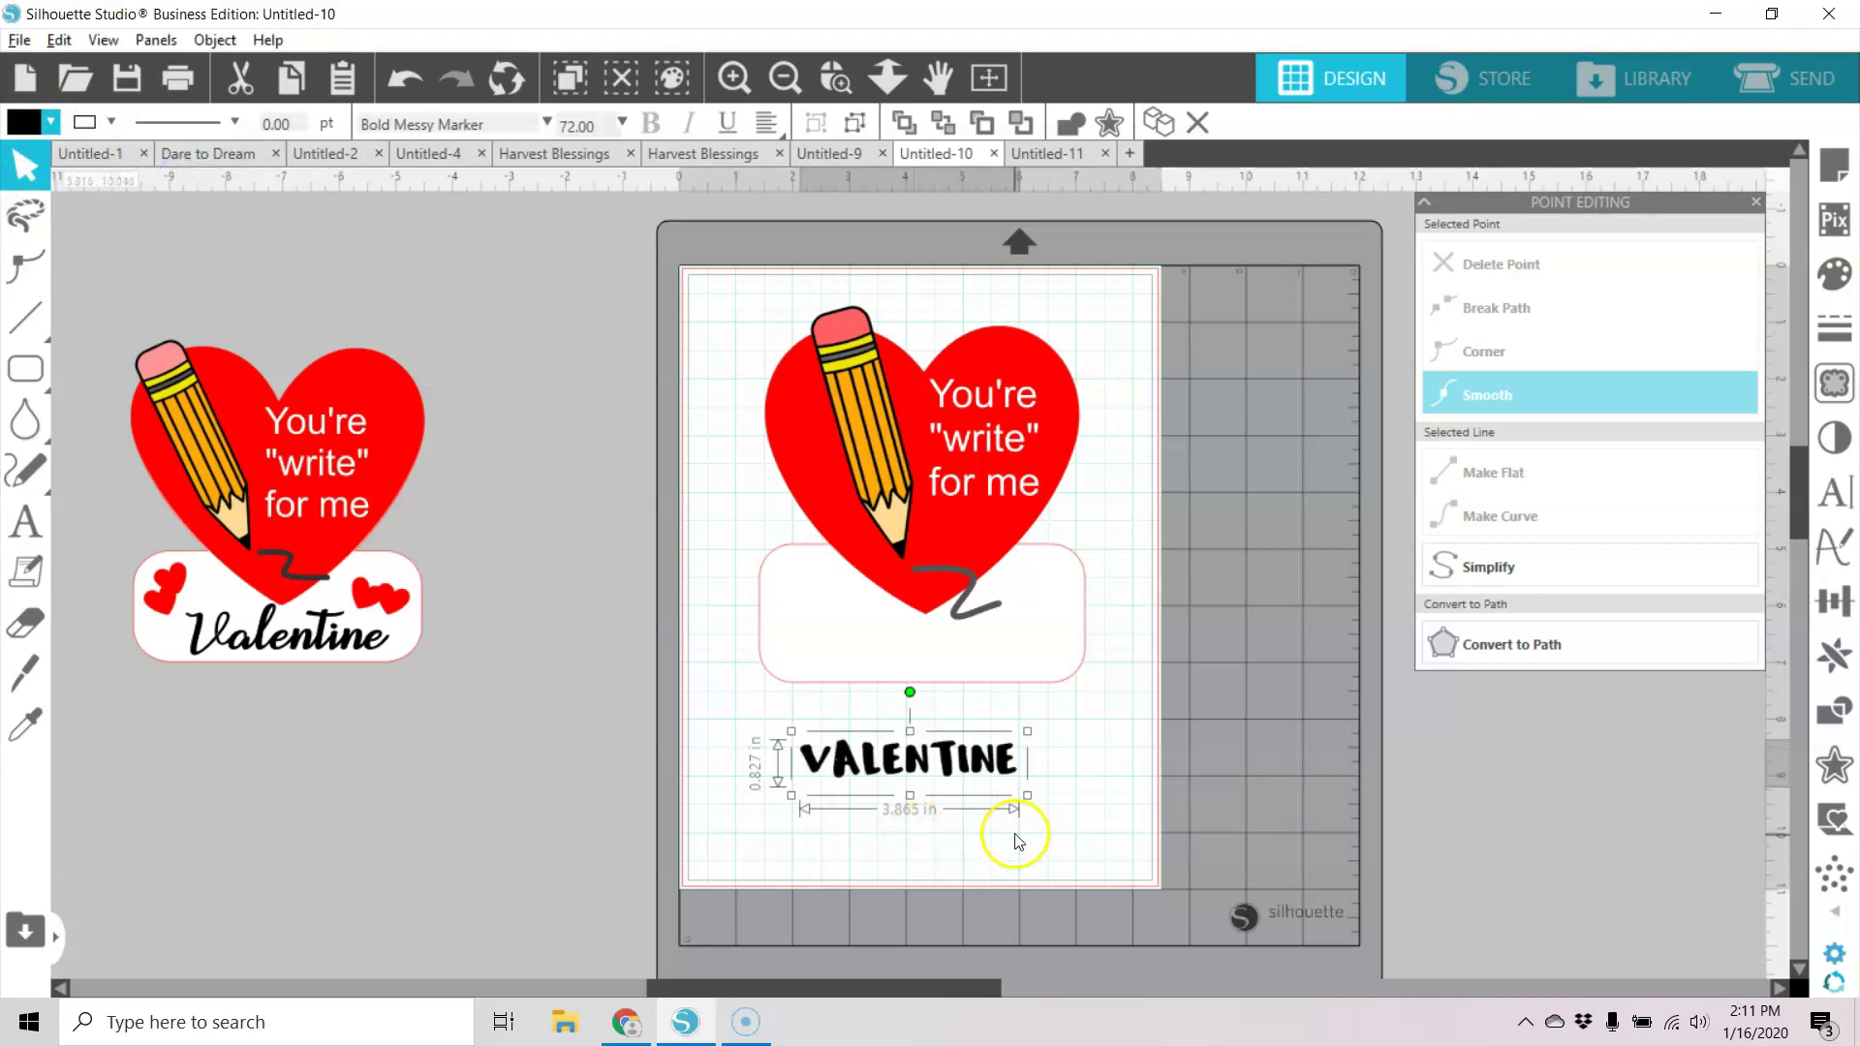
left_click_drag(1027, 795, 1008, 674)
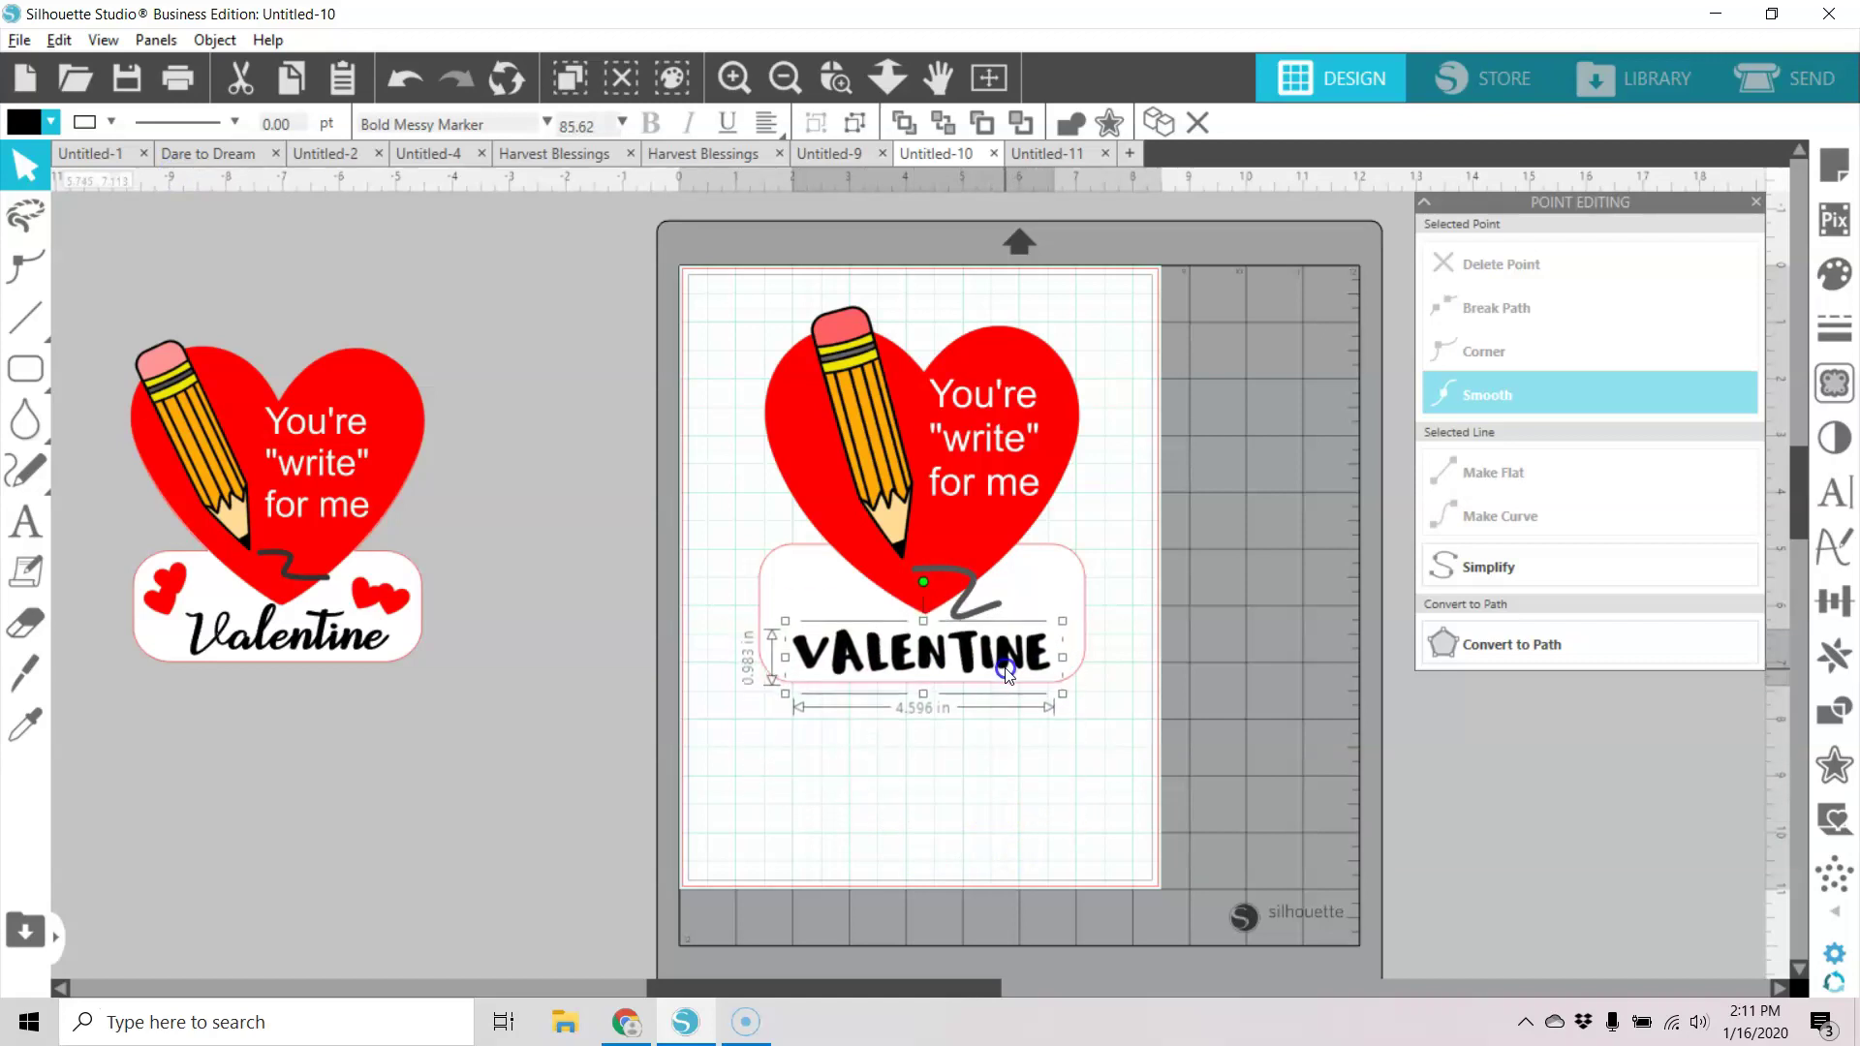
left_click(1139, 701)
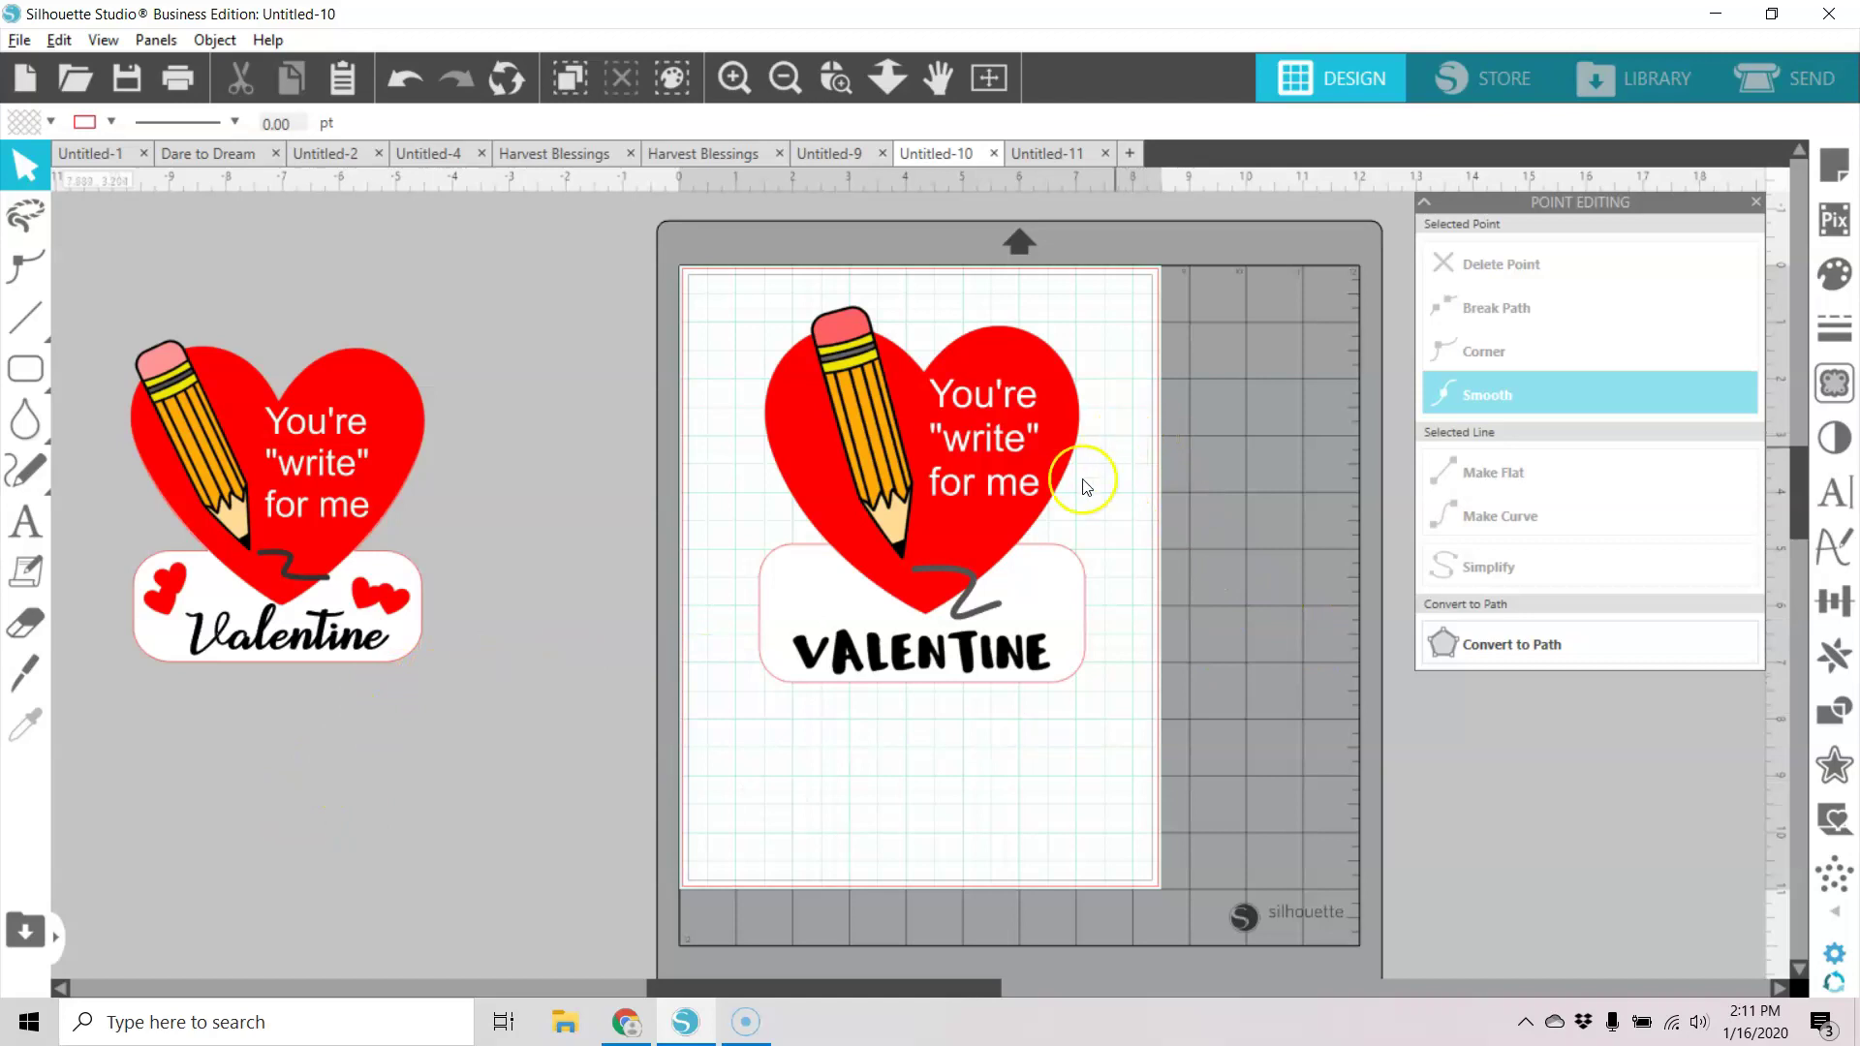
left_click(1065, 414)
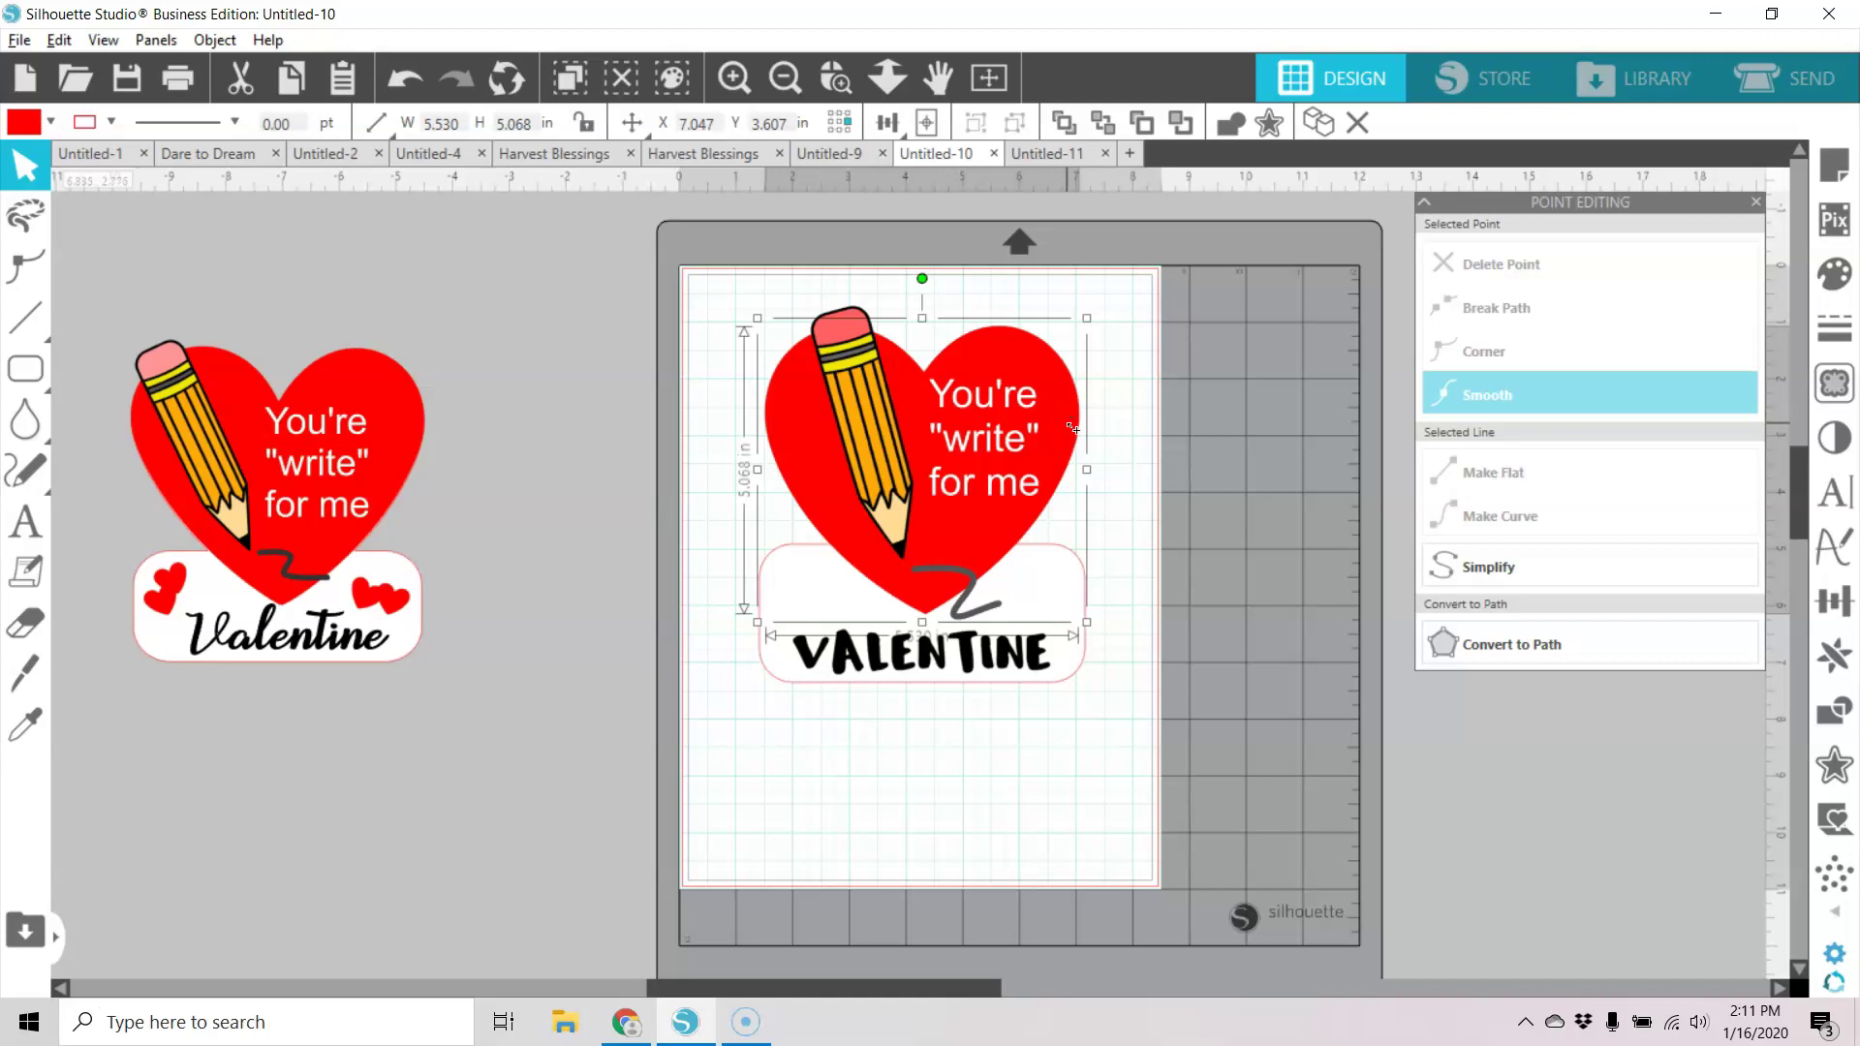
Copy the red heart, shrink and duplicate it, and set a tilted 0.66 in heart on the label's top-right corner.
left_click(1071, 412)
left_click(1064, 426)
left_click_drag(1070, 428, 1389, 711)
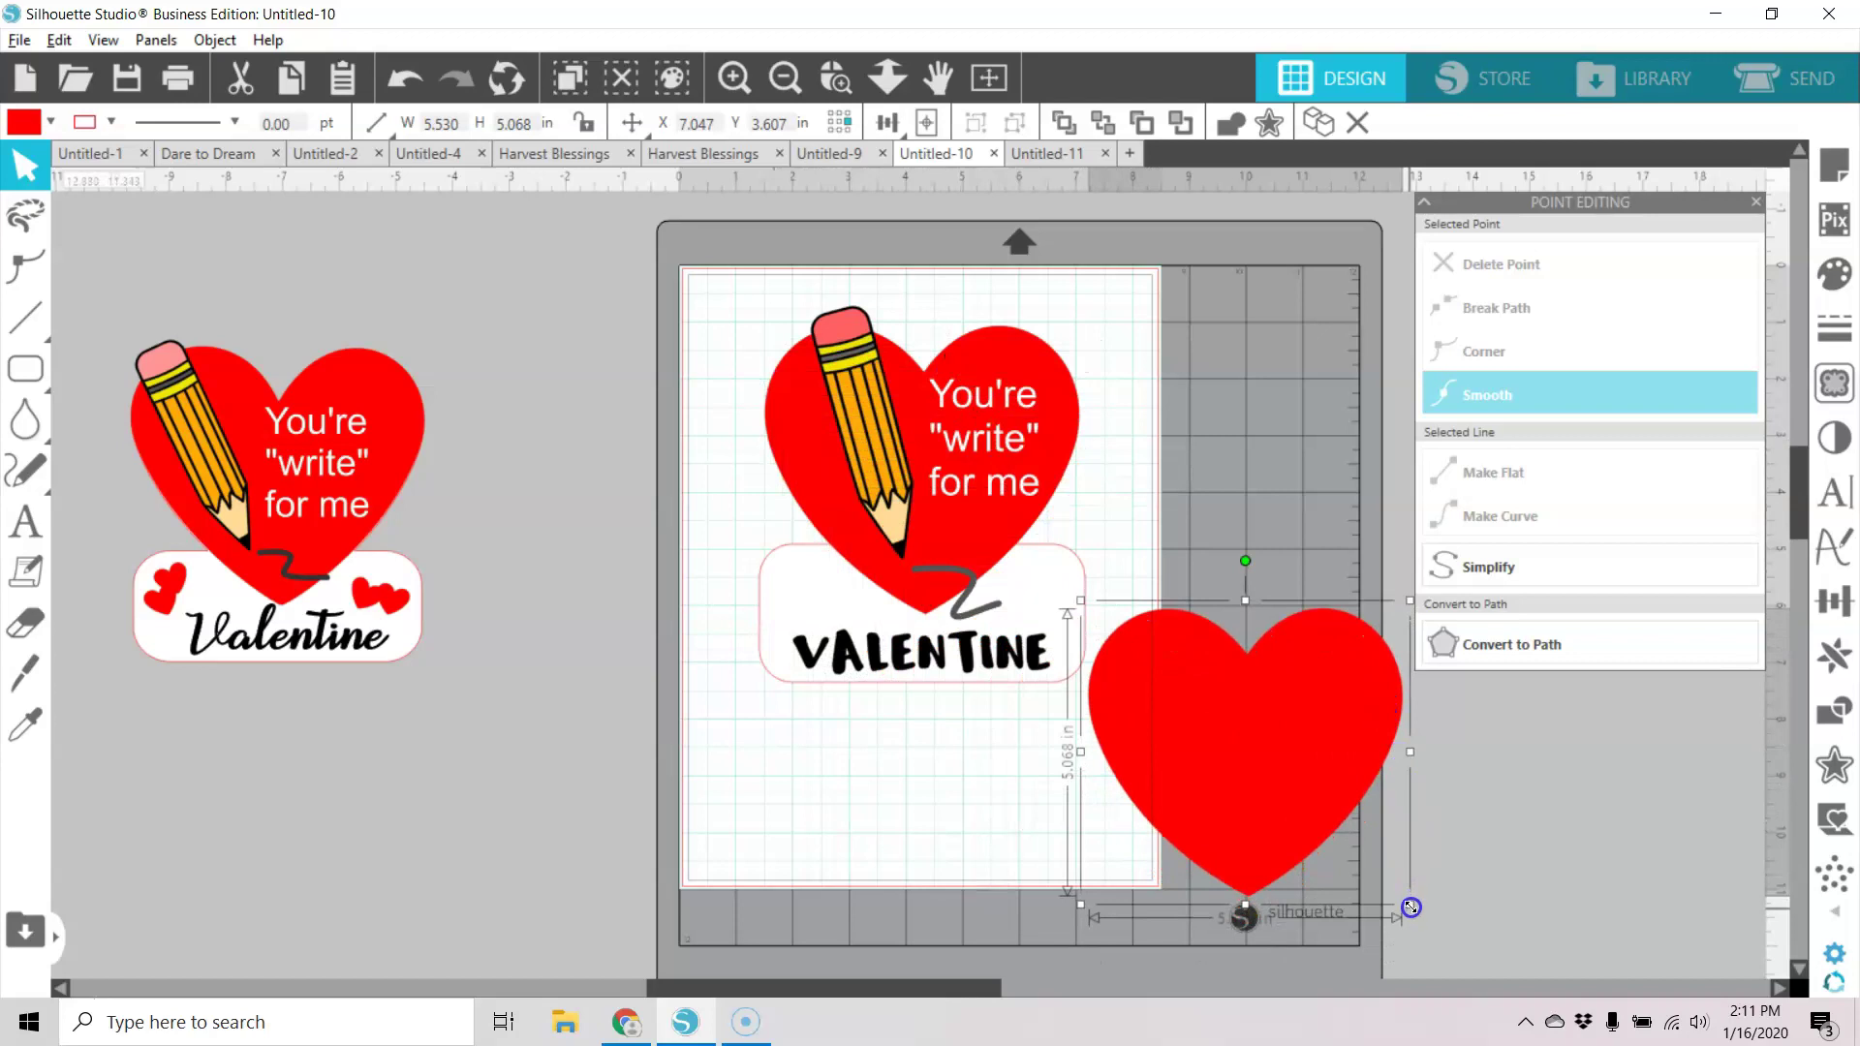
left_click_drag(1411, 907, 1191, 648)
left_click(1123, 695)
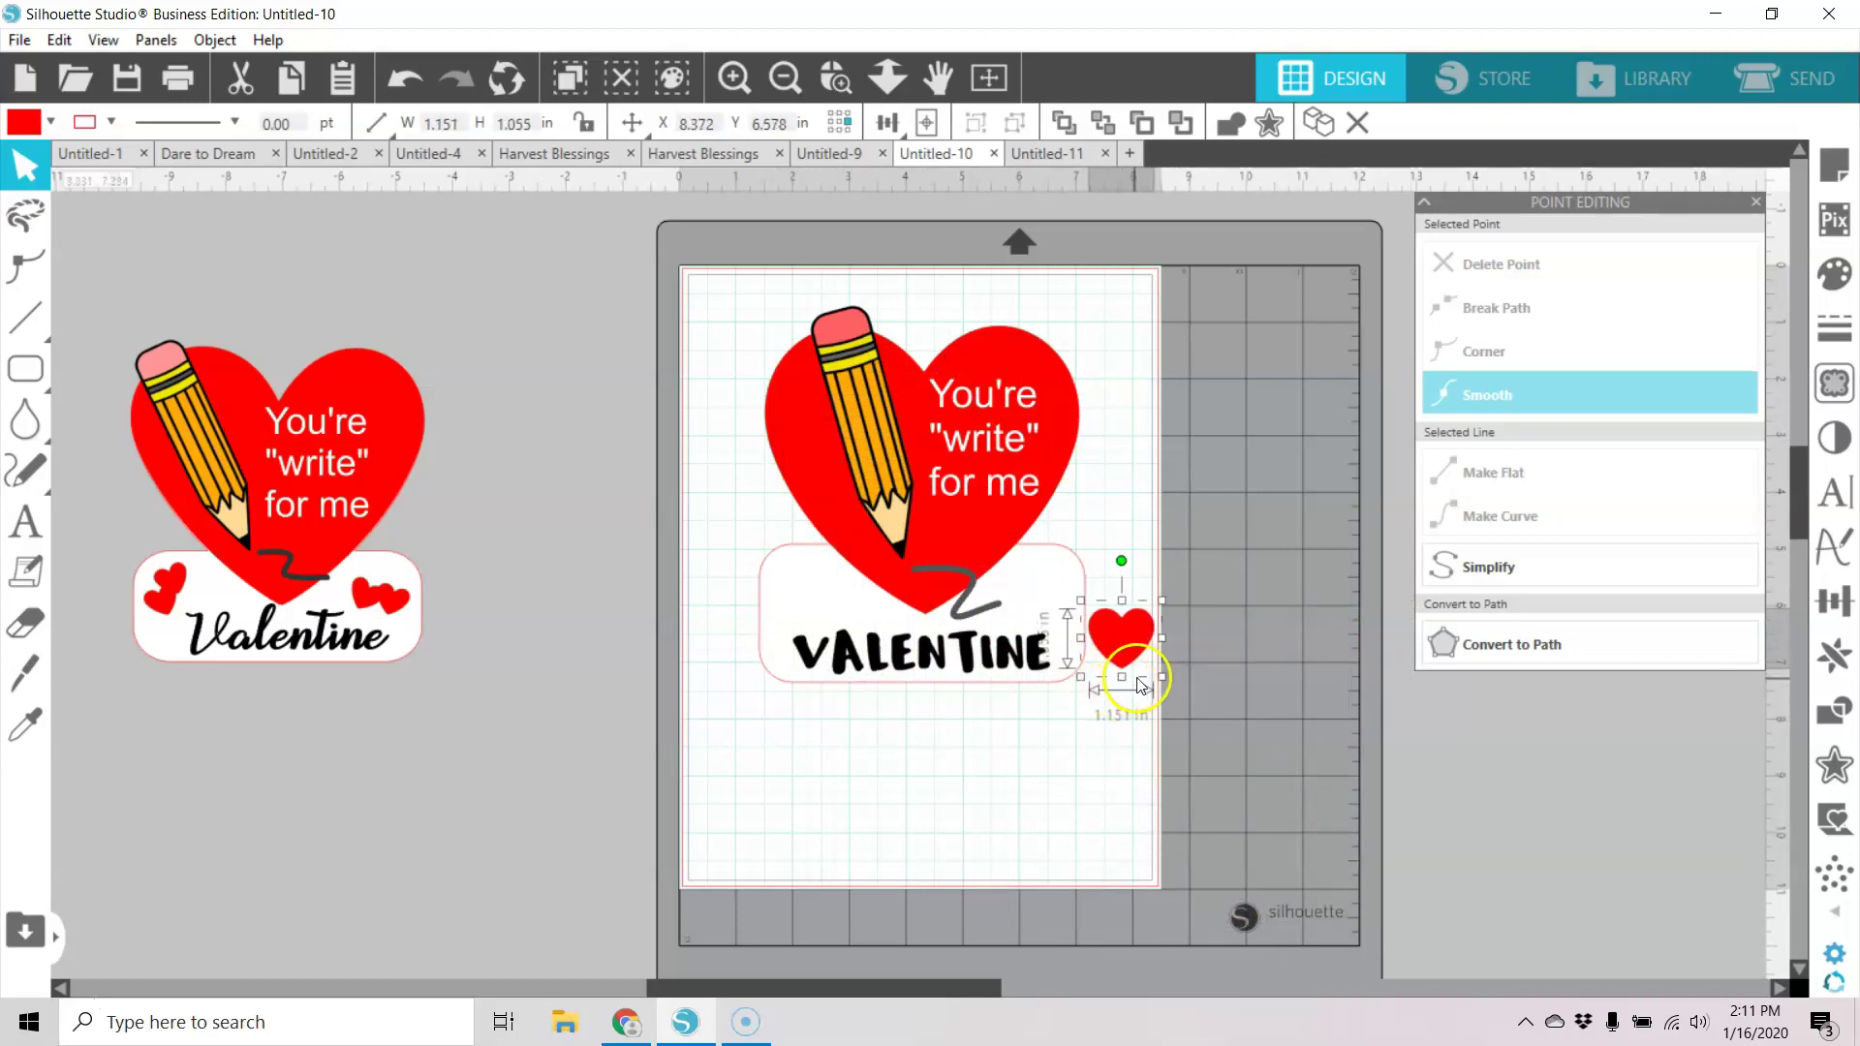
left_click_drag(1135, 639, 1119, 807)
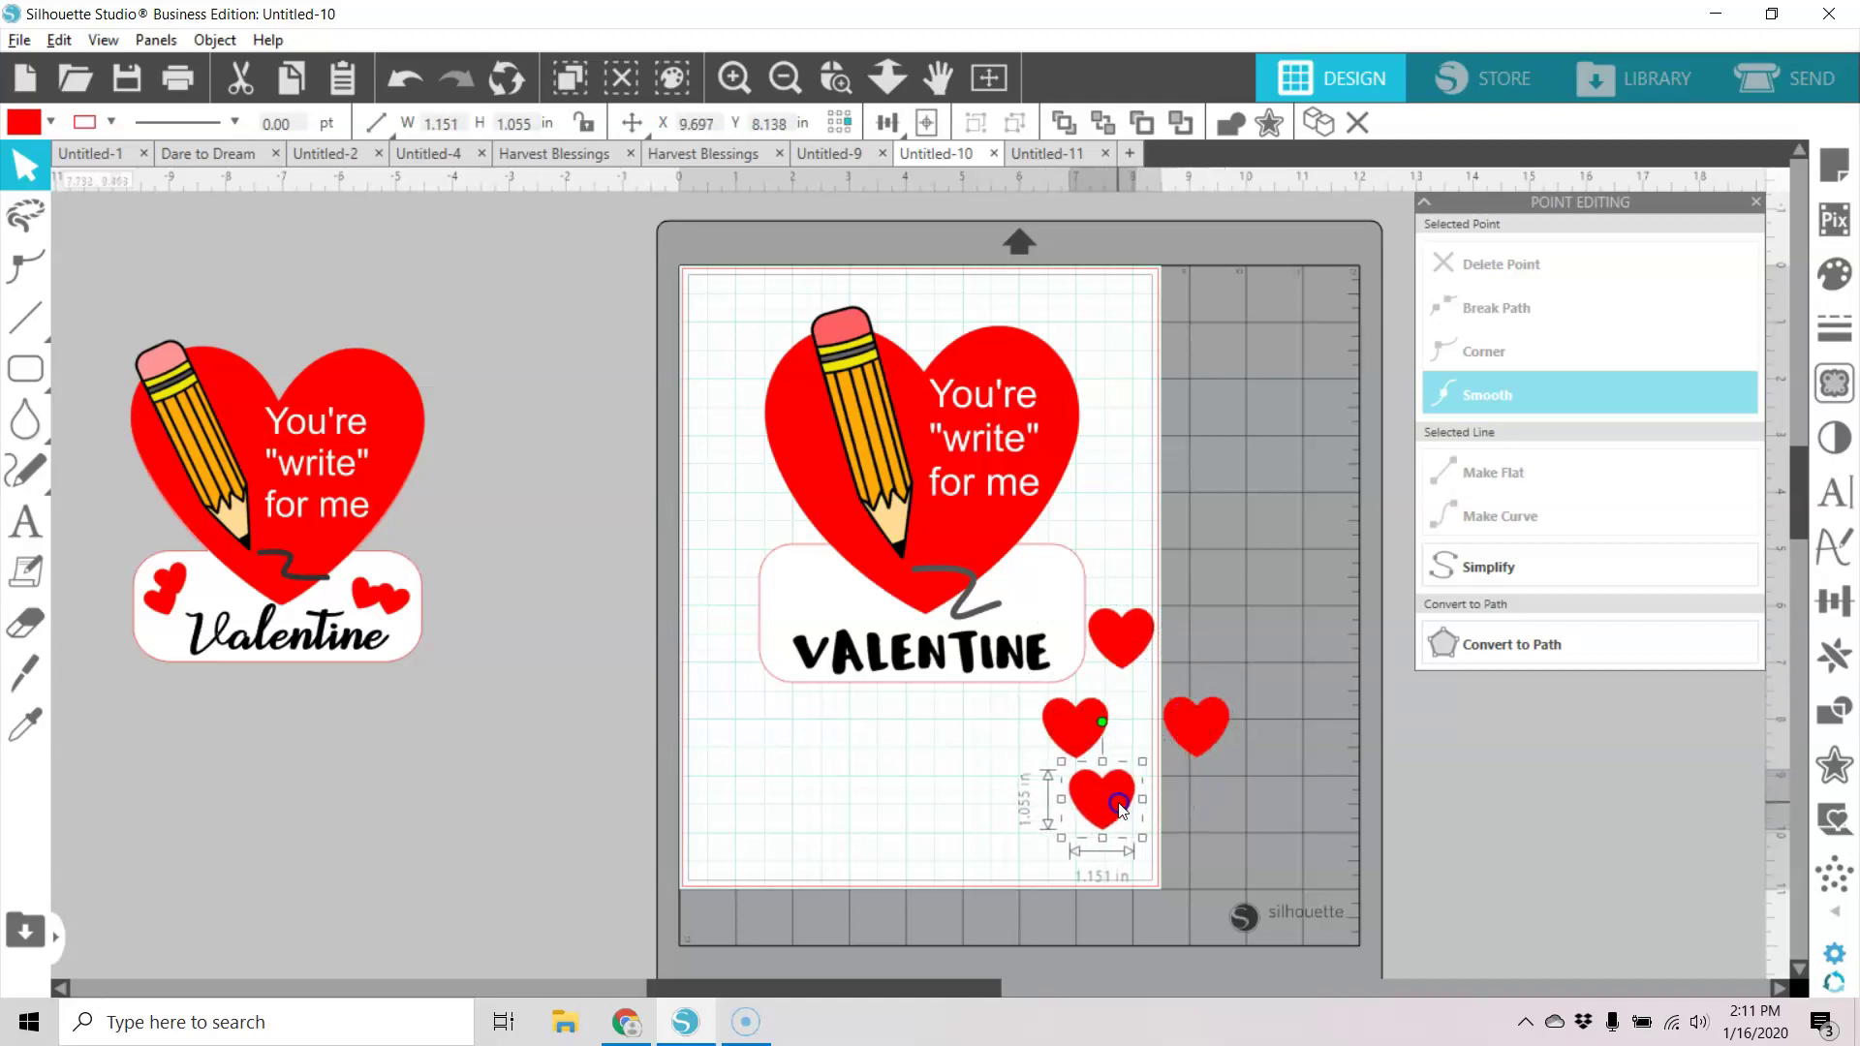
left_click(1093, 731)
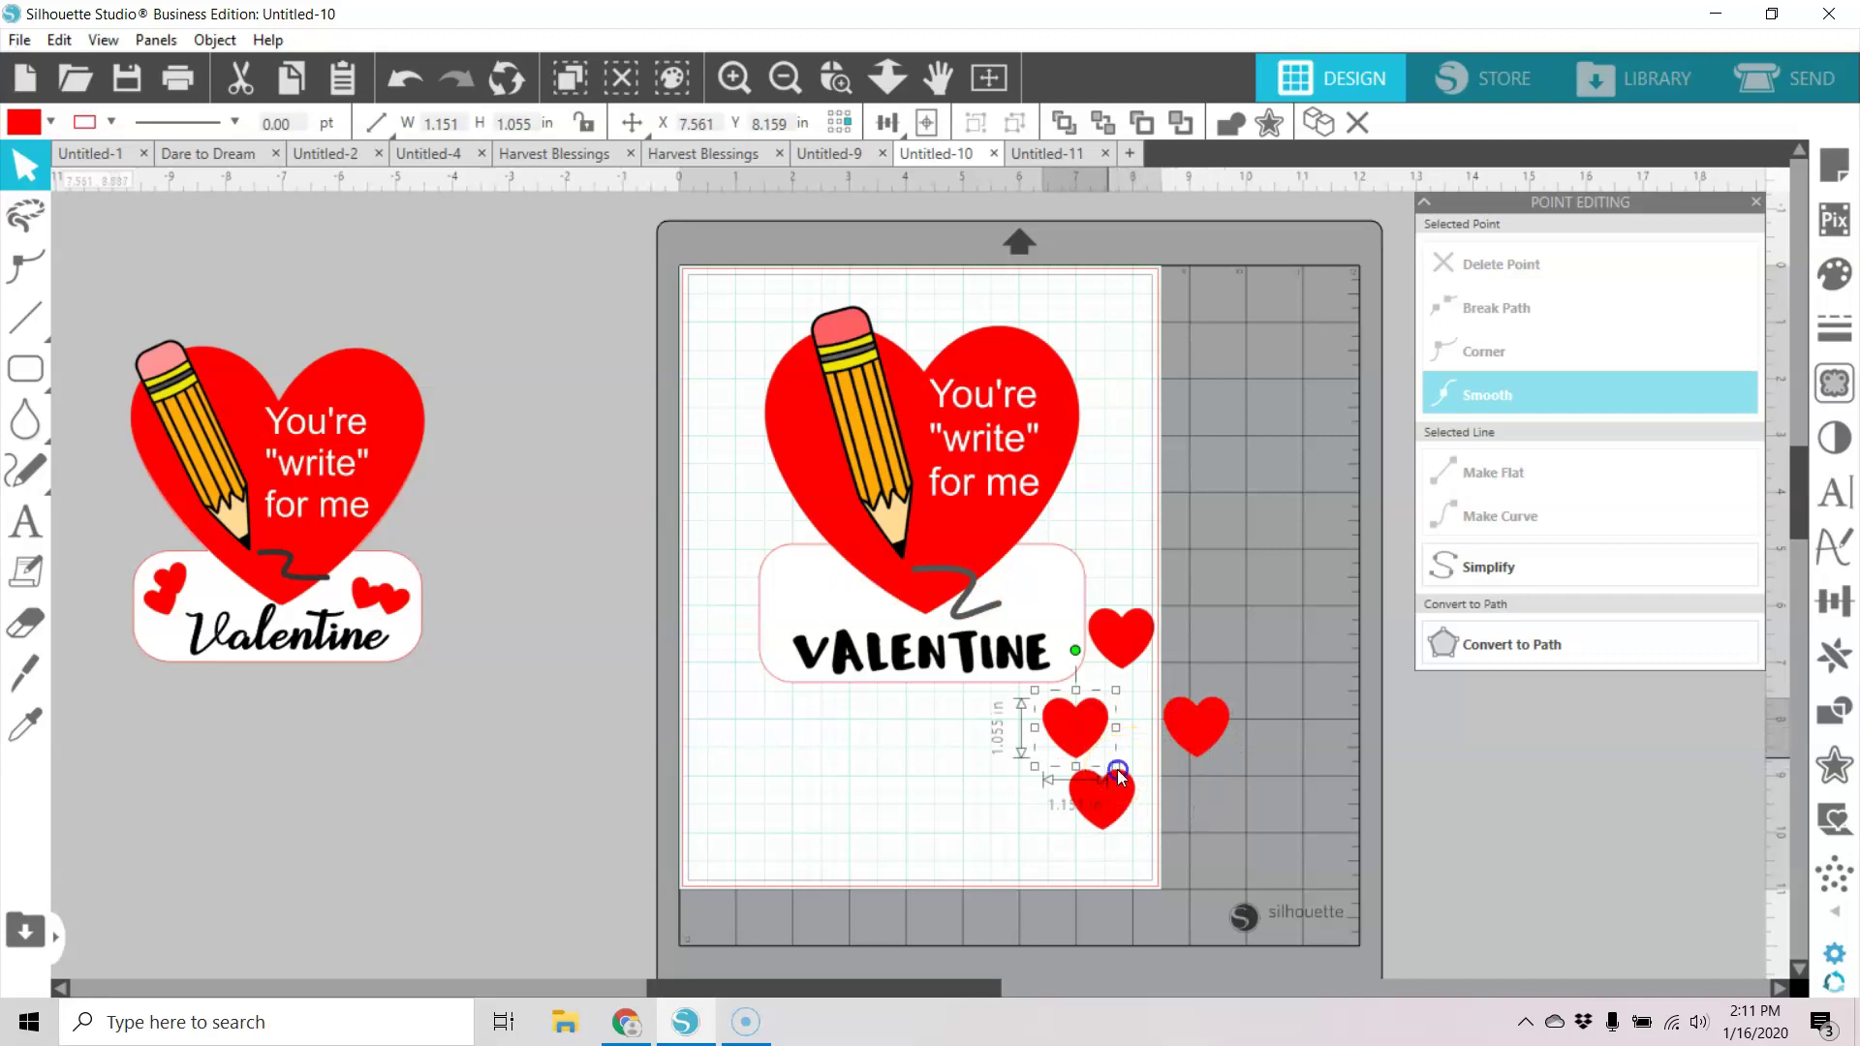
left_click_drag(1118, 775, 1095, 746)
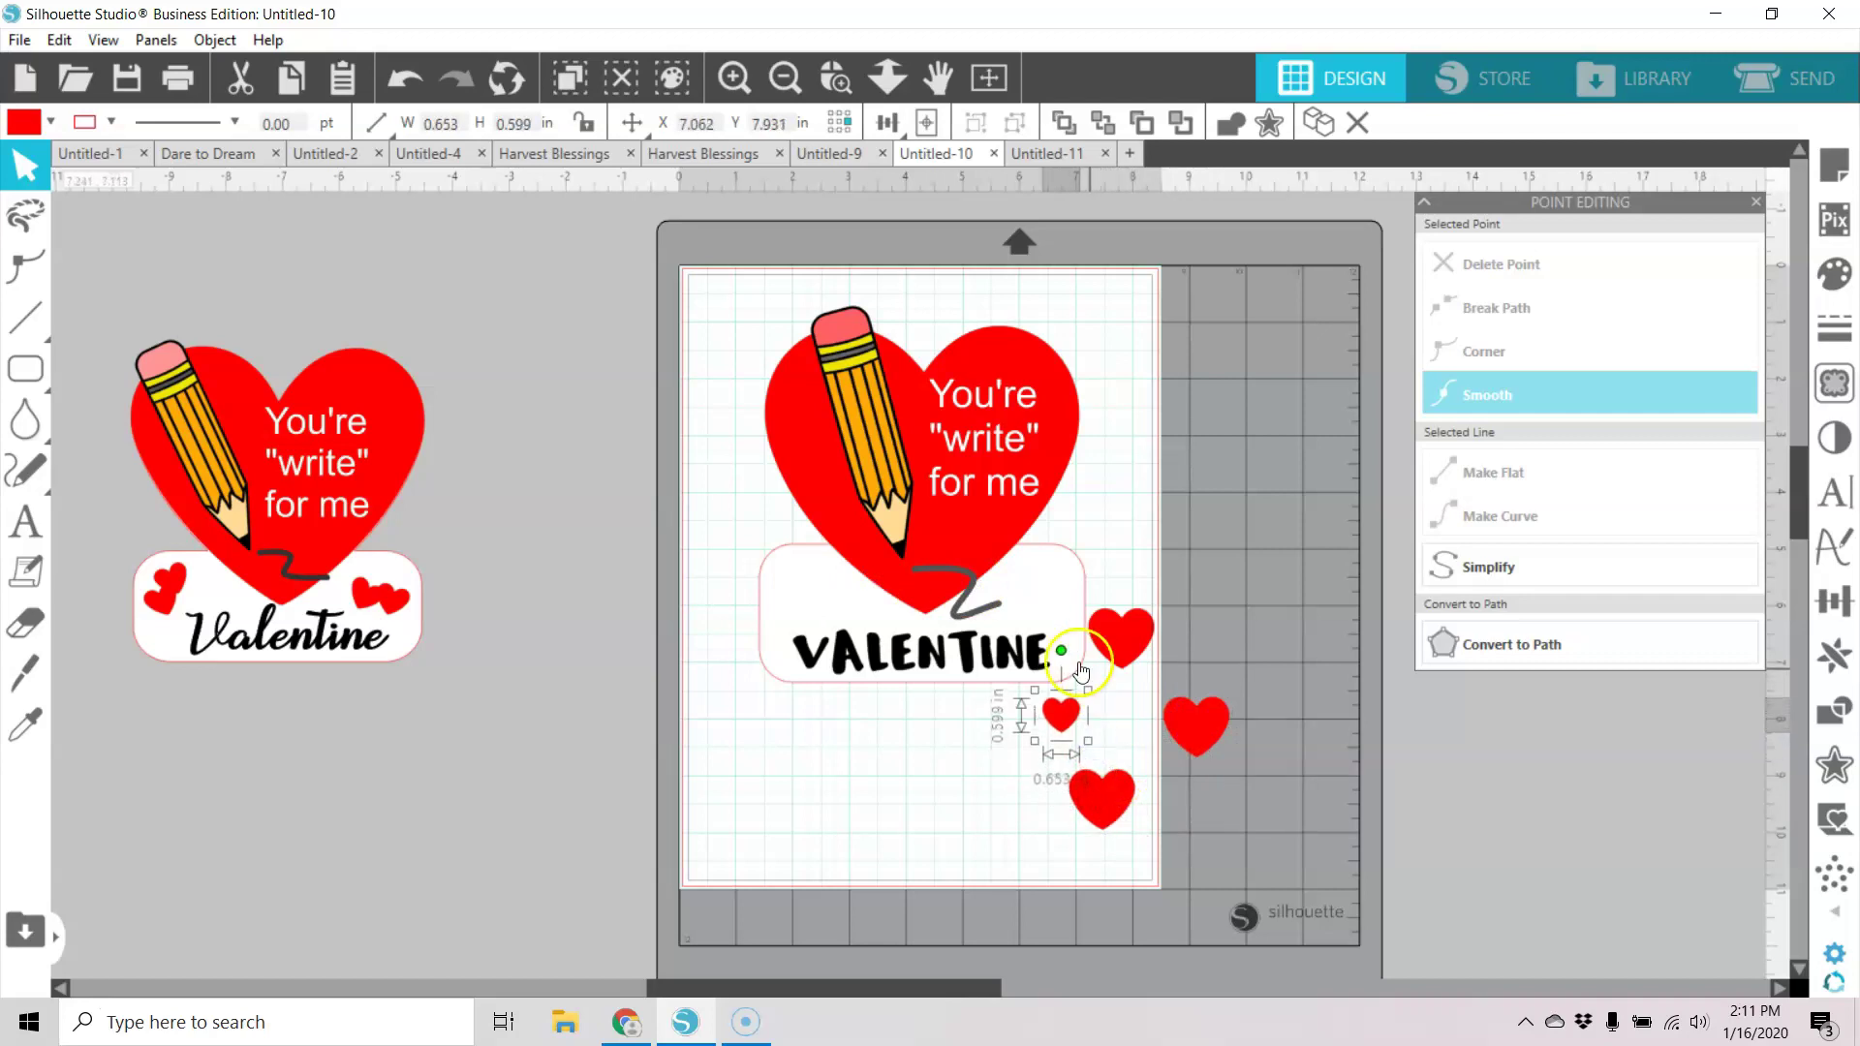
left_click_drag(1062, 649, 1072, 649)
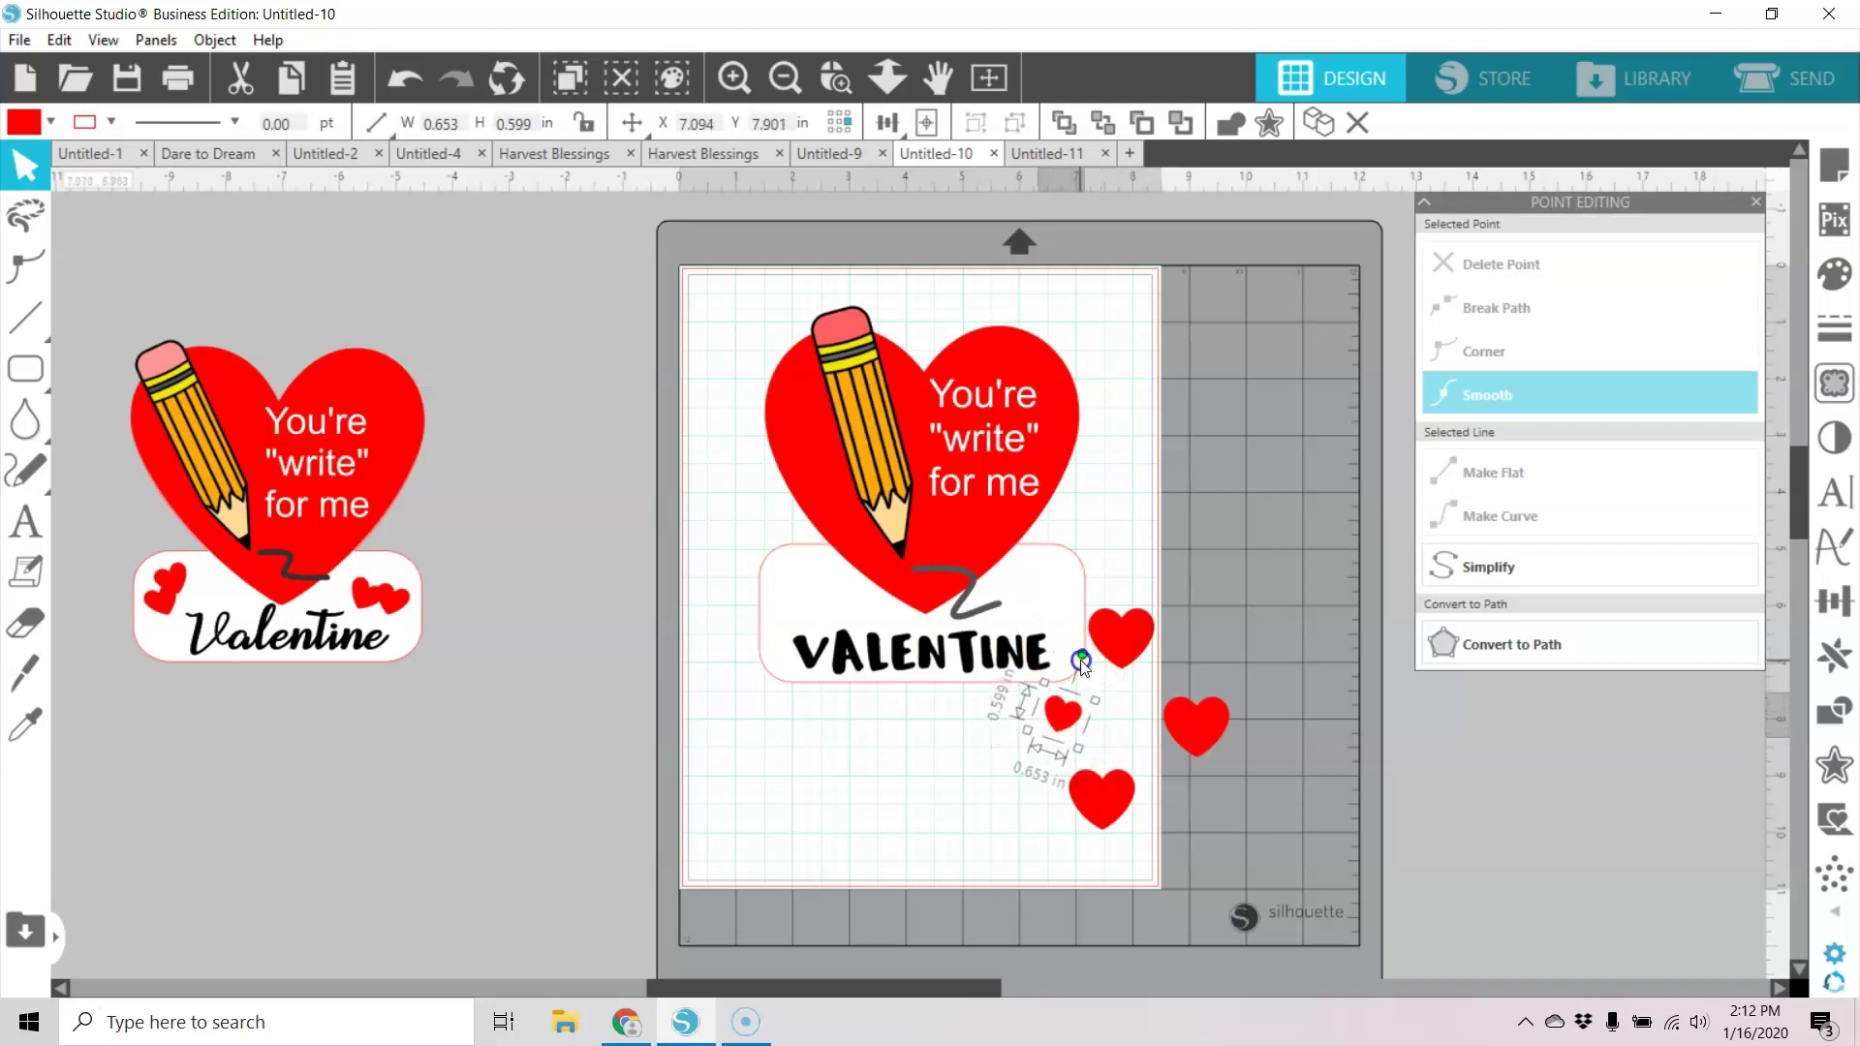
left_click_drag(1063, 715, 1043, 597)
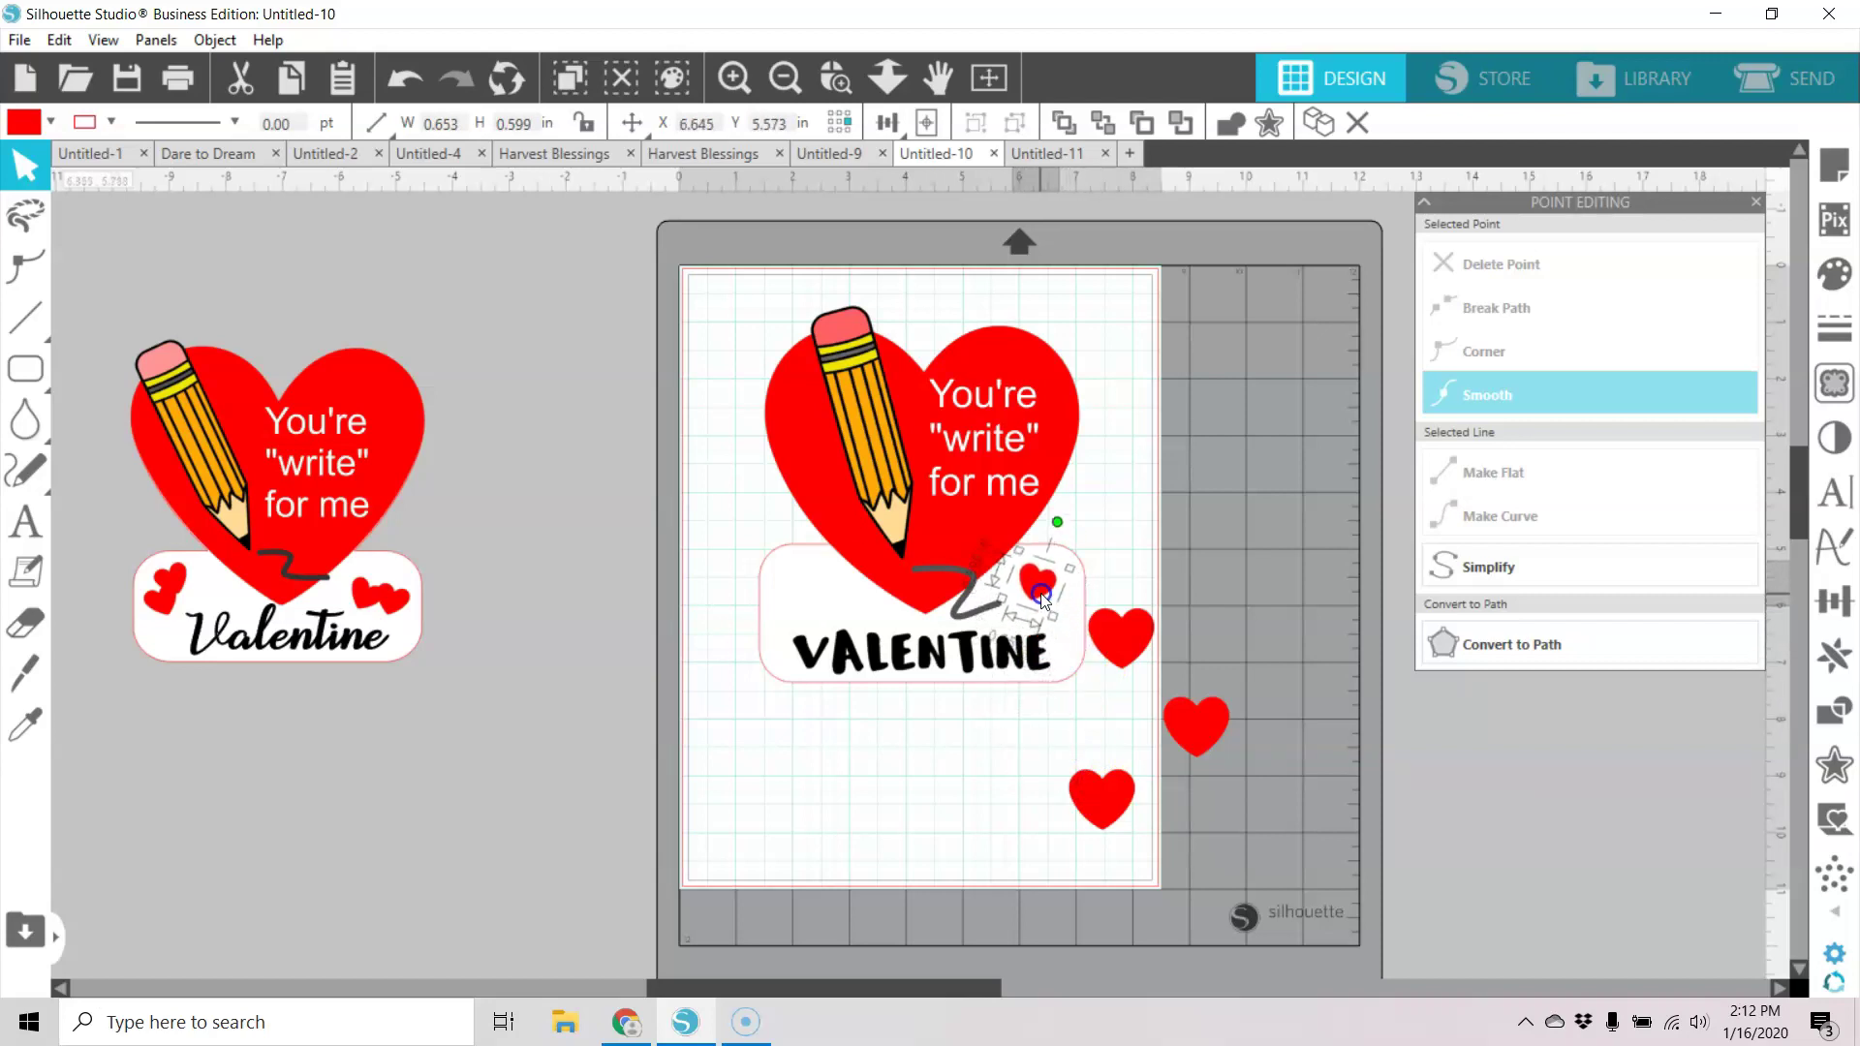
Rotate and shrink the larger loose heart beside the small one, and adjust the small heart on the label.
left_click(1135, 640)
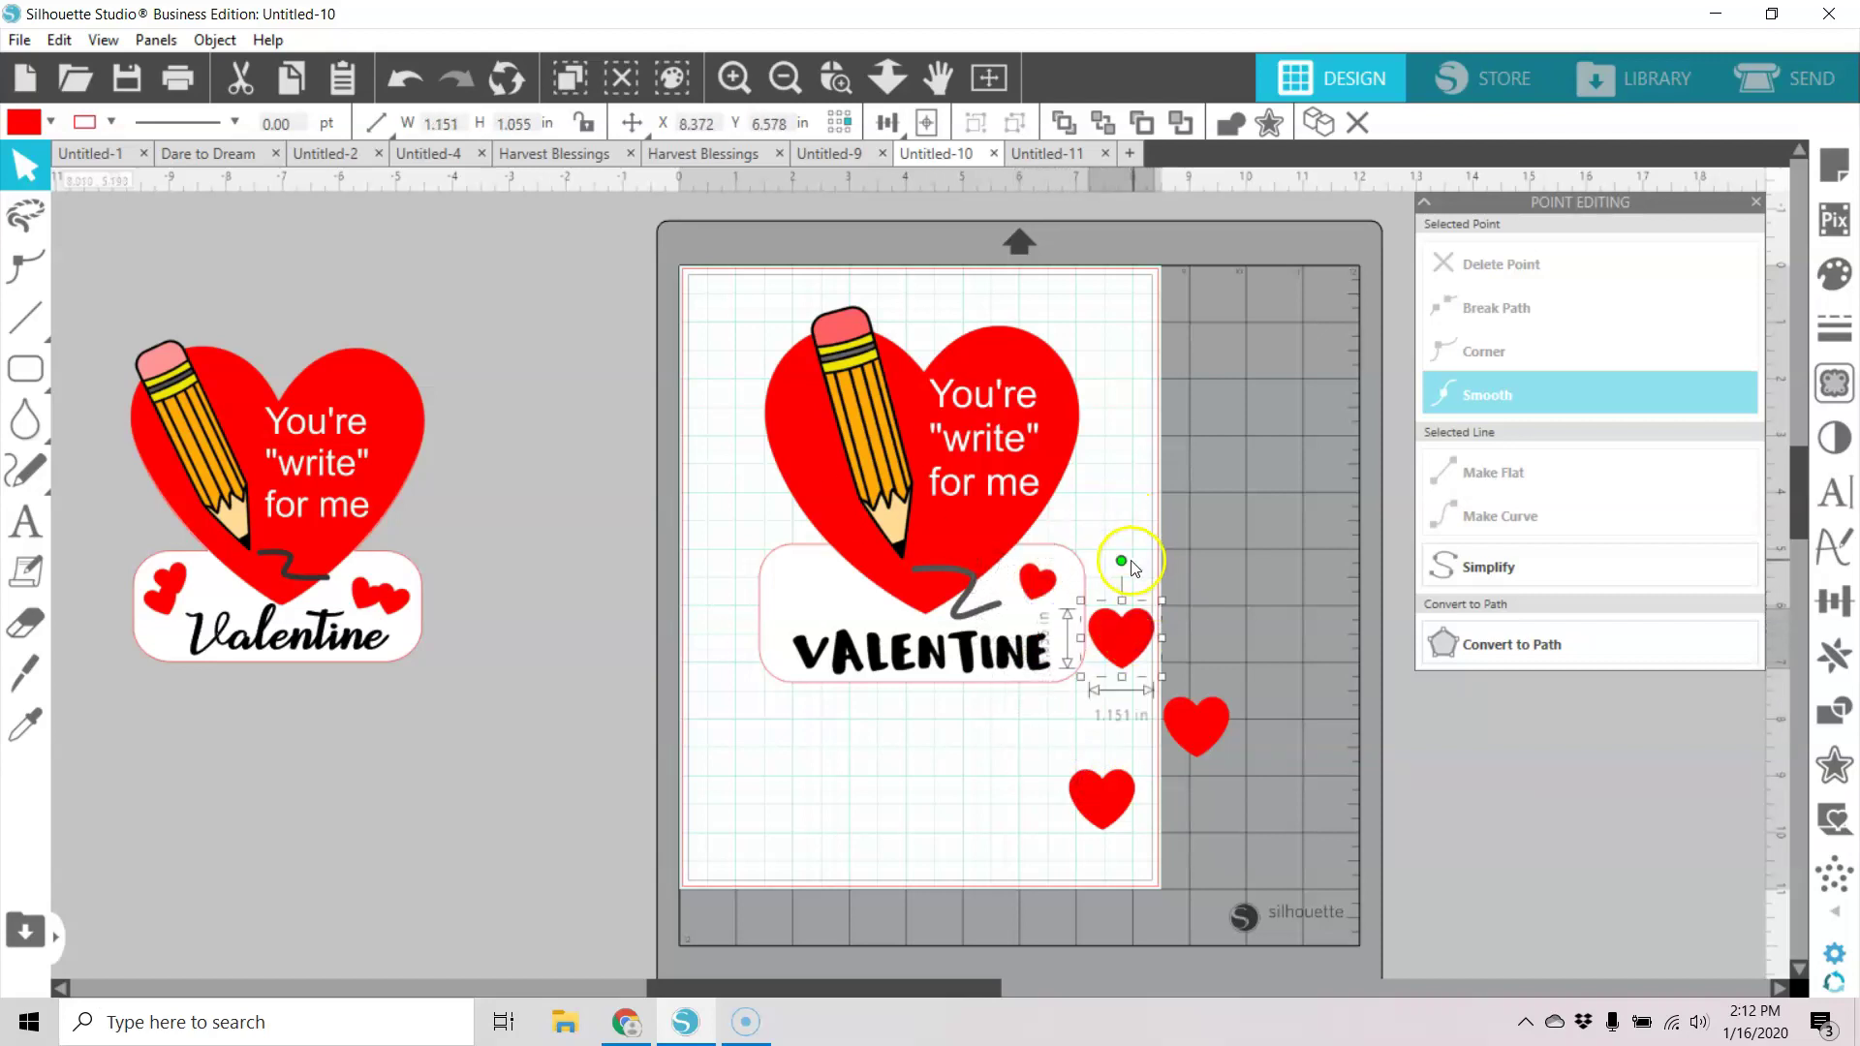
left_click_drag(1124, 562, 1102, 546)
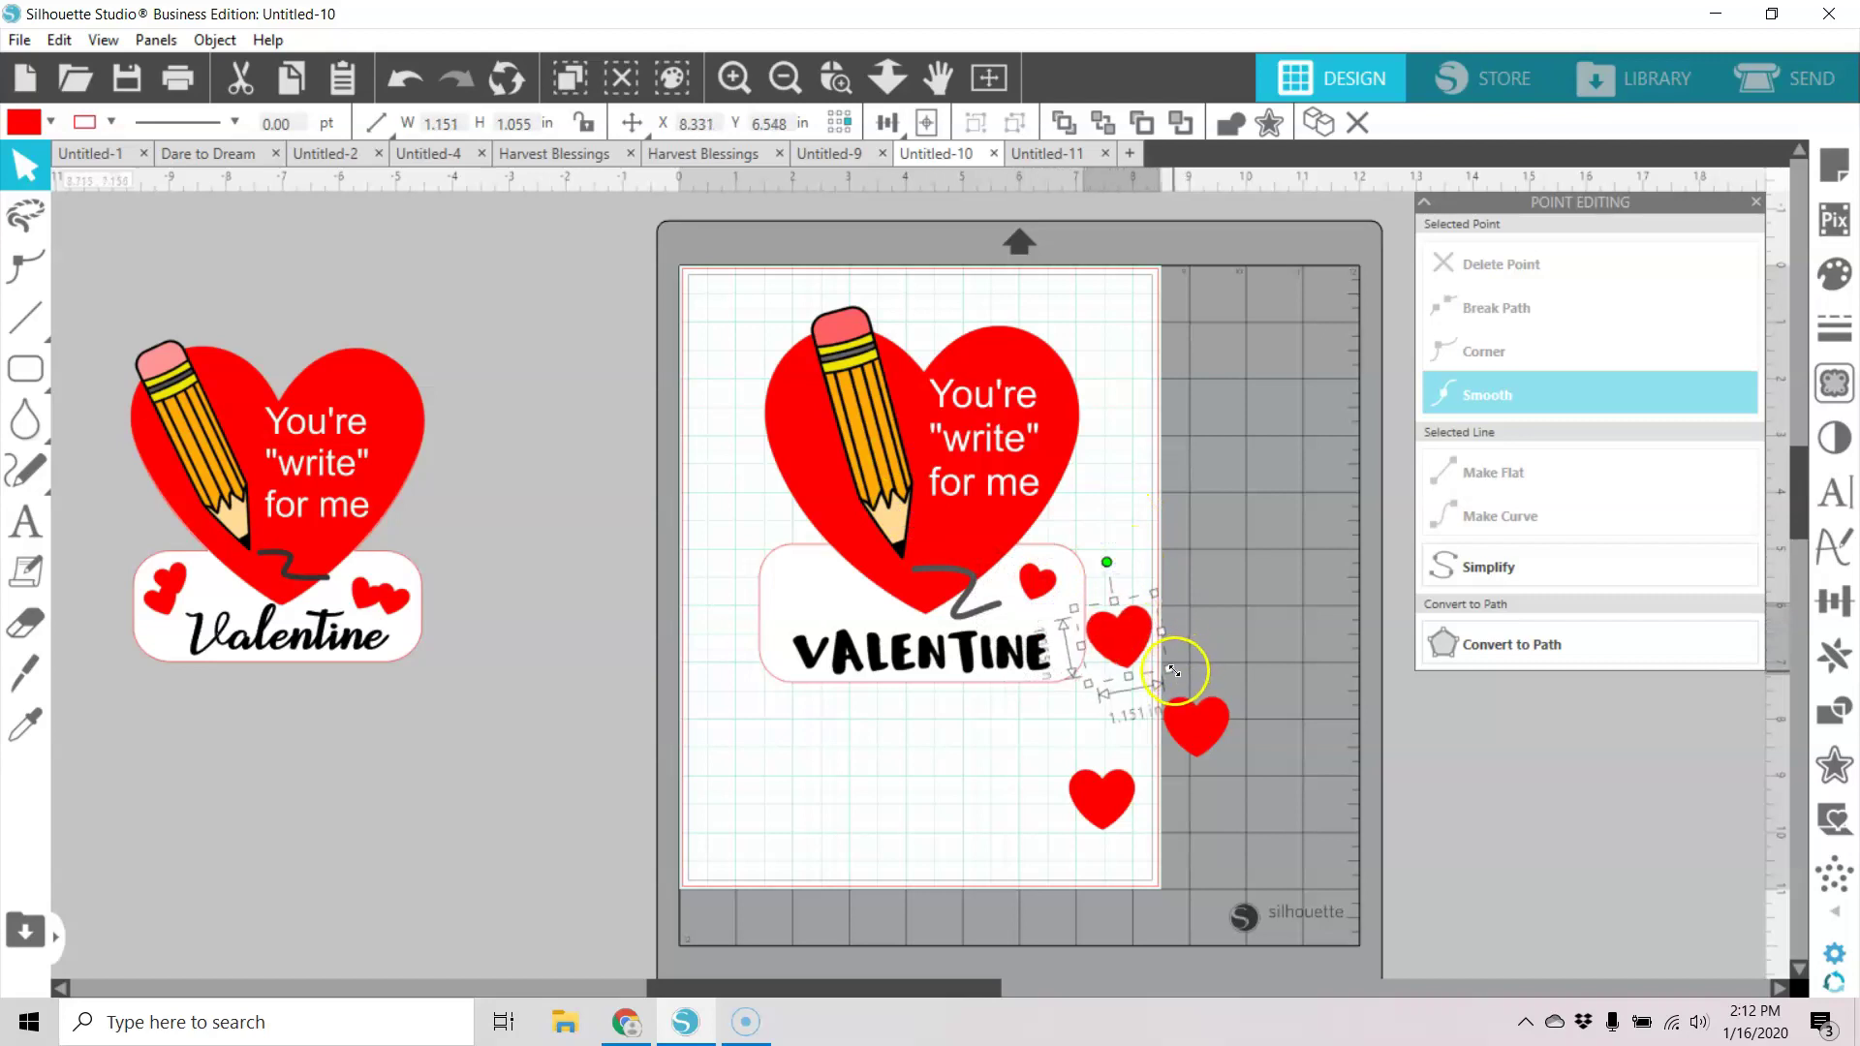
left_click_drag(1164, 670, 1063, 618)
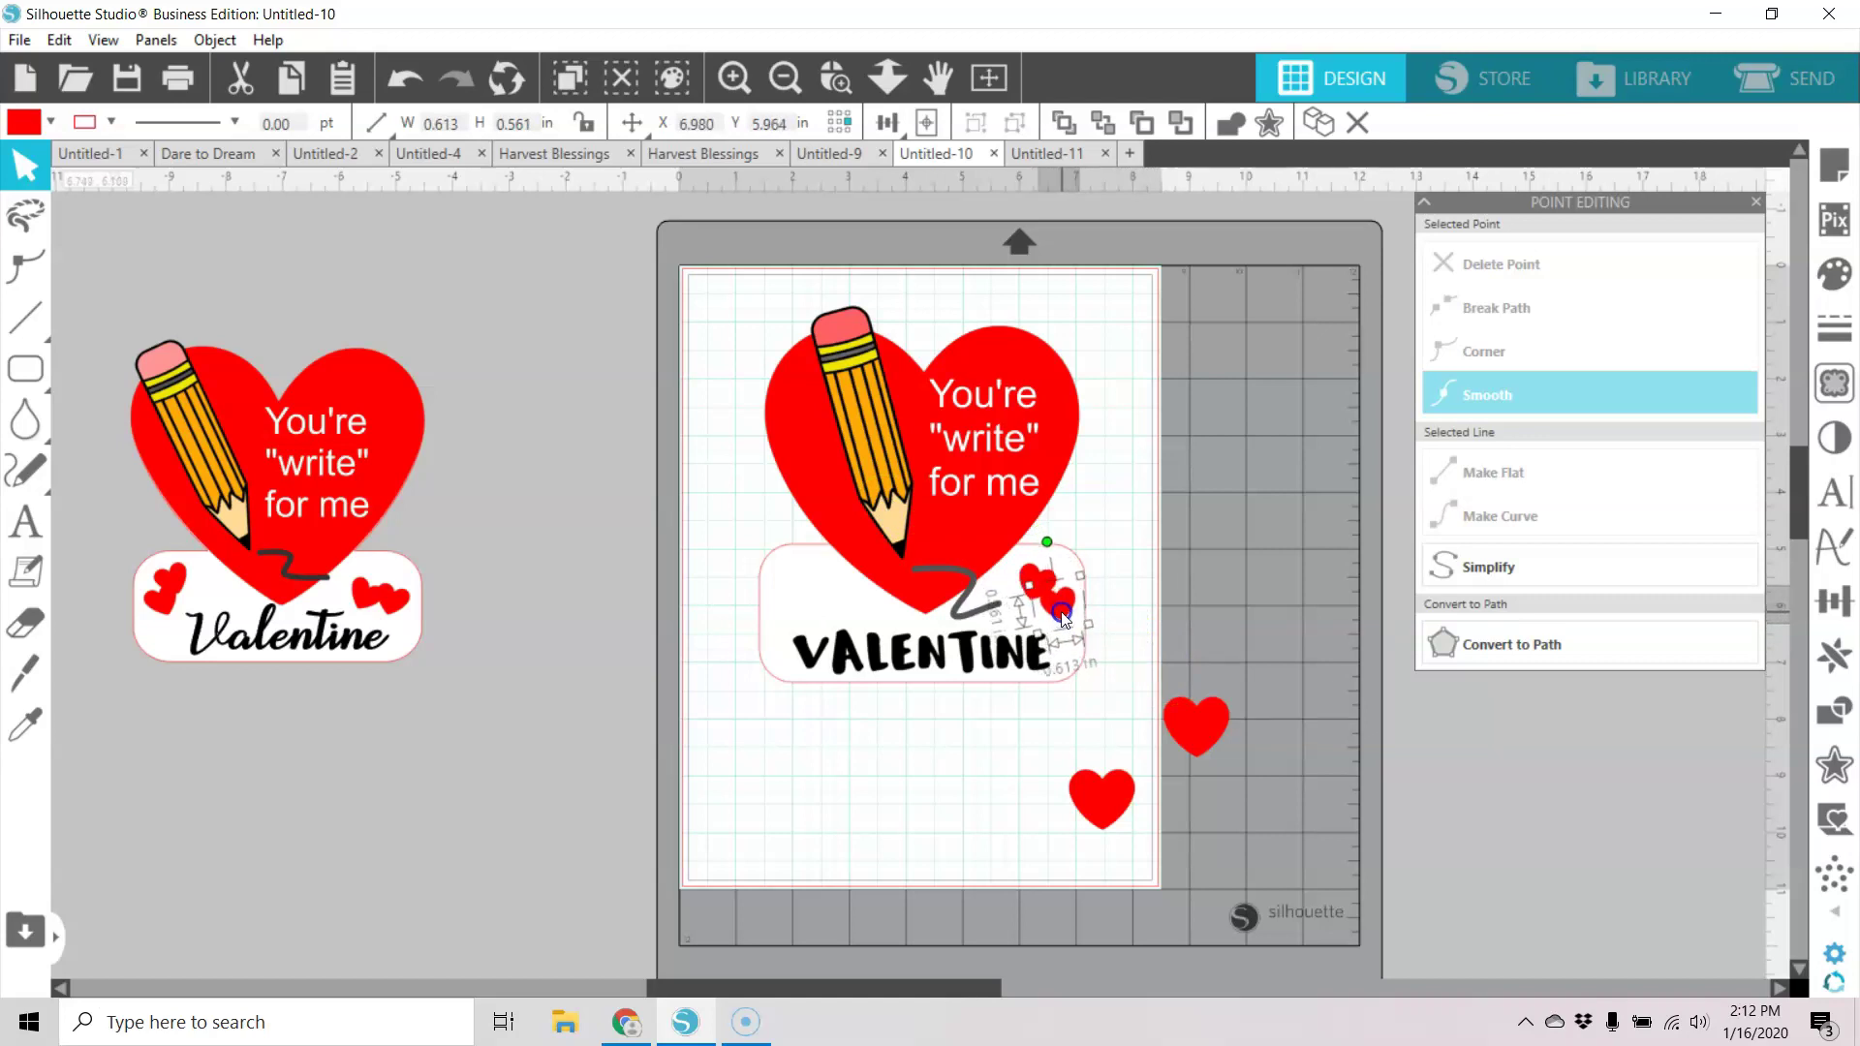
left_click_drag(1224, 712, 786, 524)
left_click(805, 536)
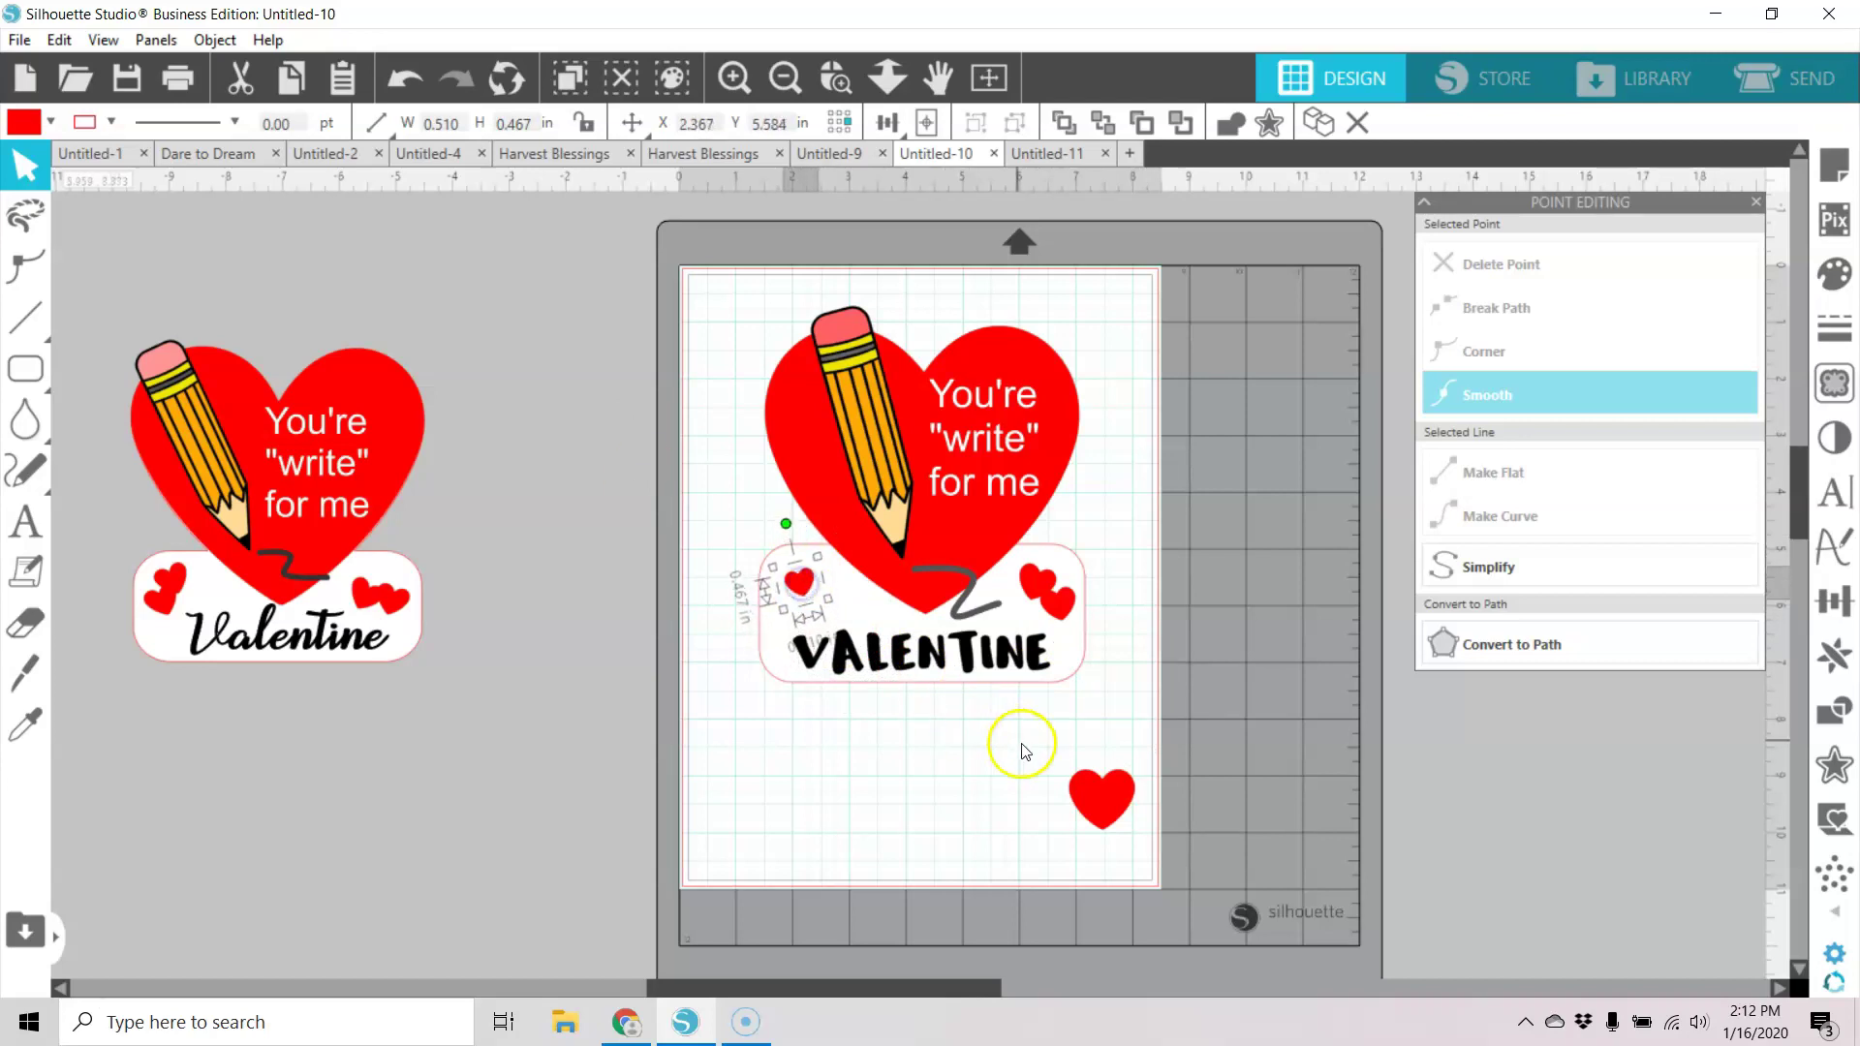
Rotate and shrink the bottom-right heart to about 0.84 in, then shift the left heart pair into place.
left_click(1089, 786)
left_click_drag(1111, 741, 1131, 735)
left_click(1130, 860)
left_click_drag(1133, 865, 810, 607)
left_click(1083, 741)
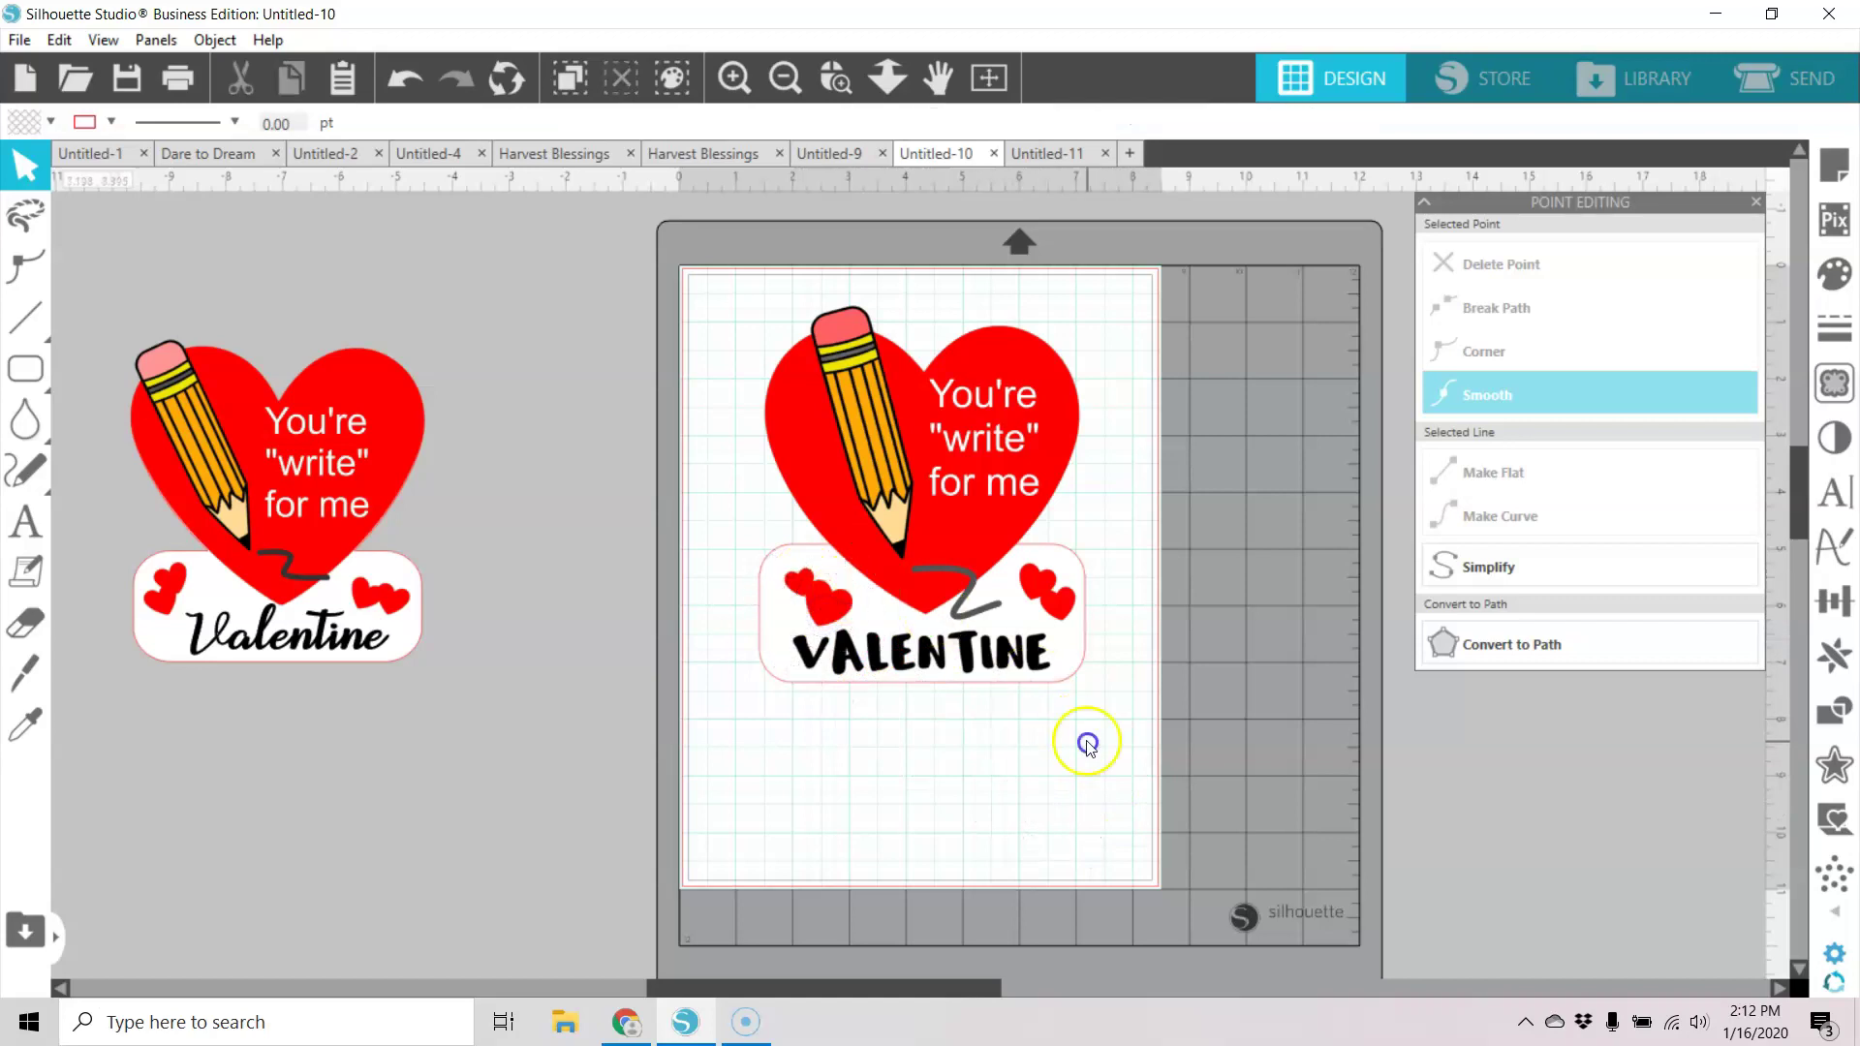
left_click(798, 593)
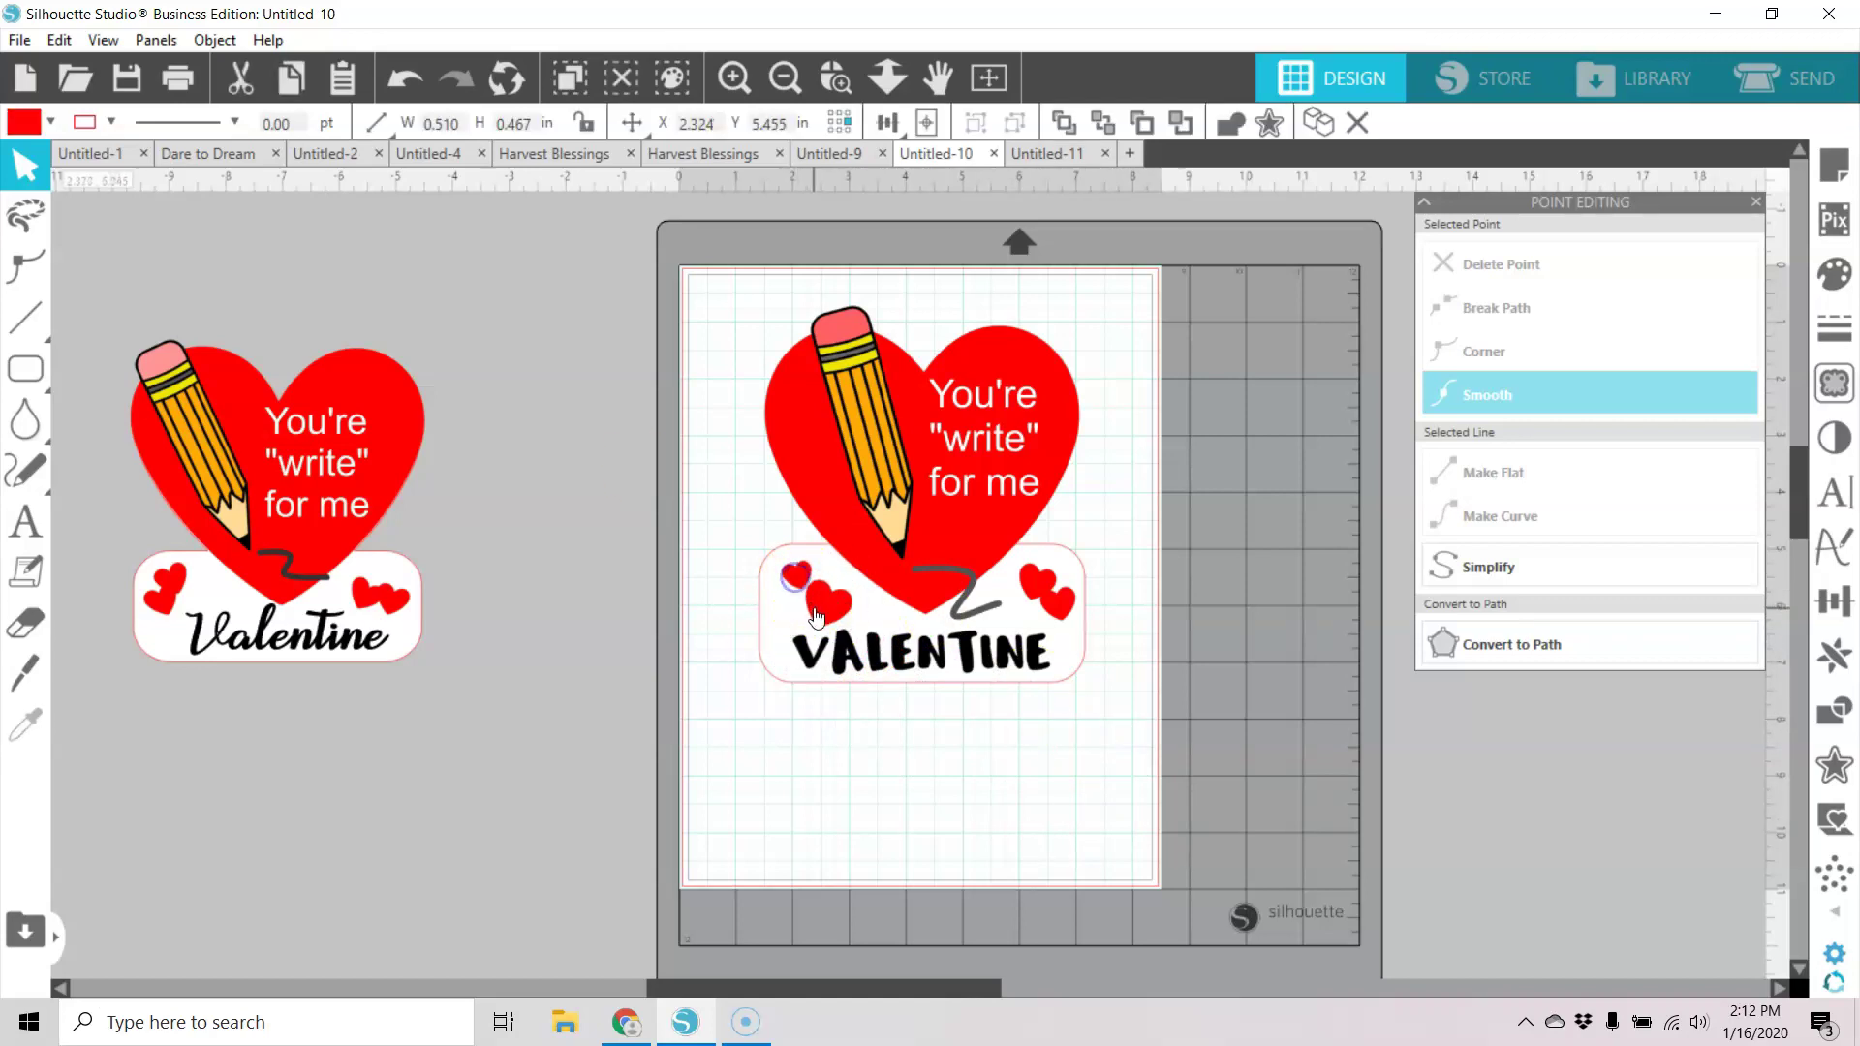
left_click_drag(797, 593, 809, 603)
left_click(1105, 749)
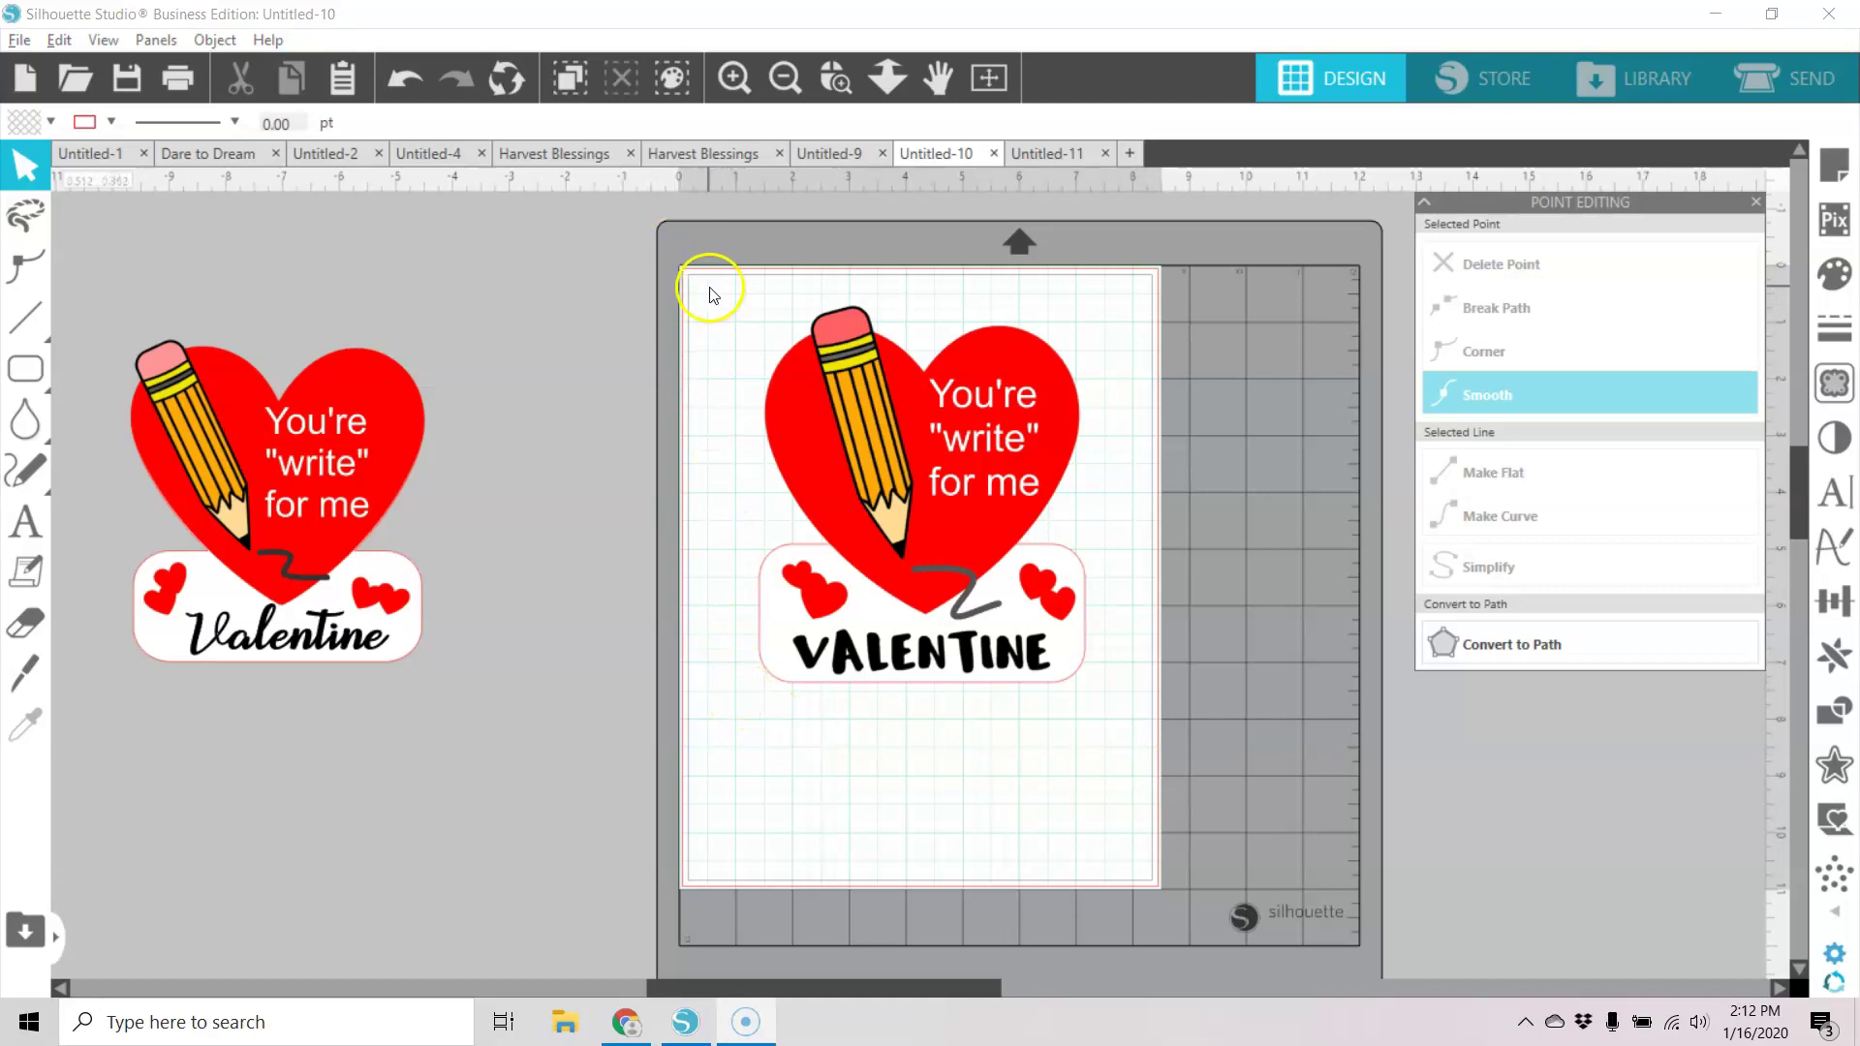
Group all valentine parts and scale the group to 3.320 × 3.862 in at the page's top-left.
left_click_drag(727, 284, 1147, 752)
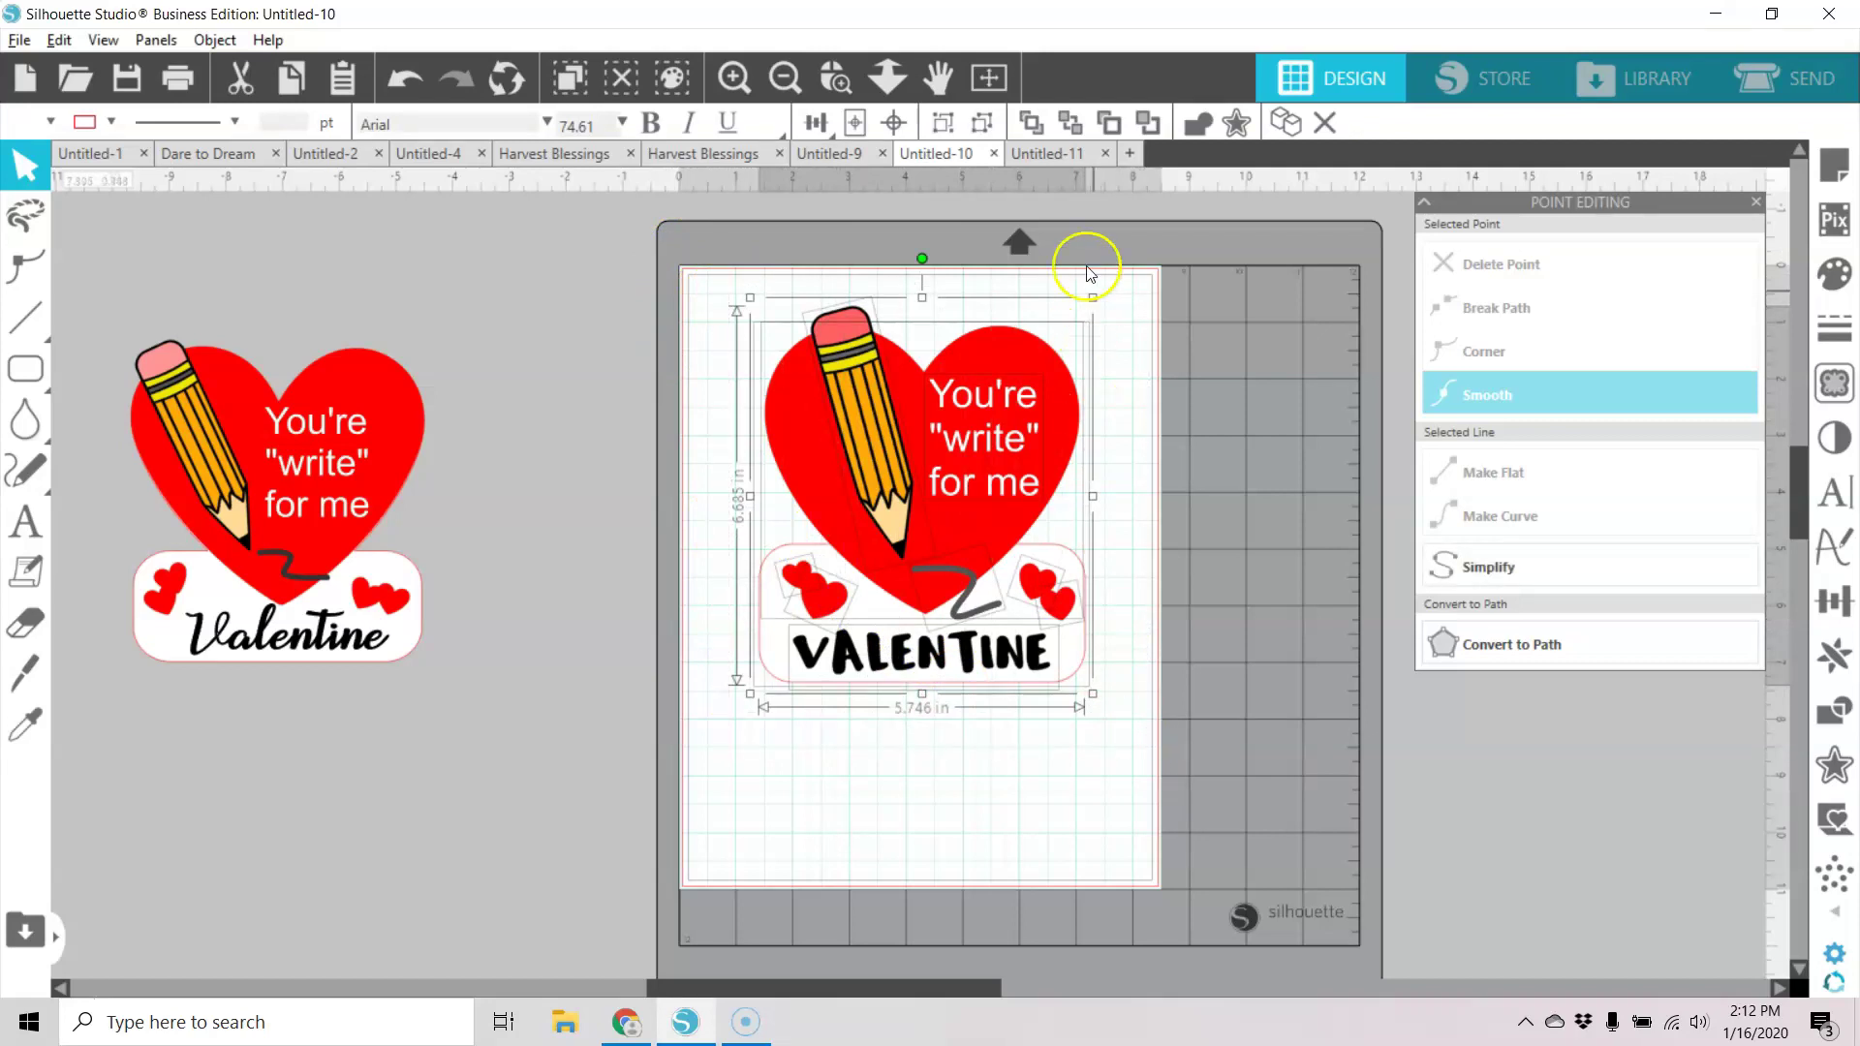
left_click(950, 124)
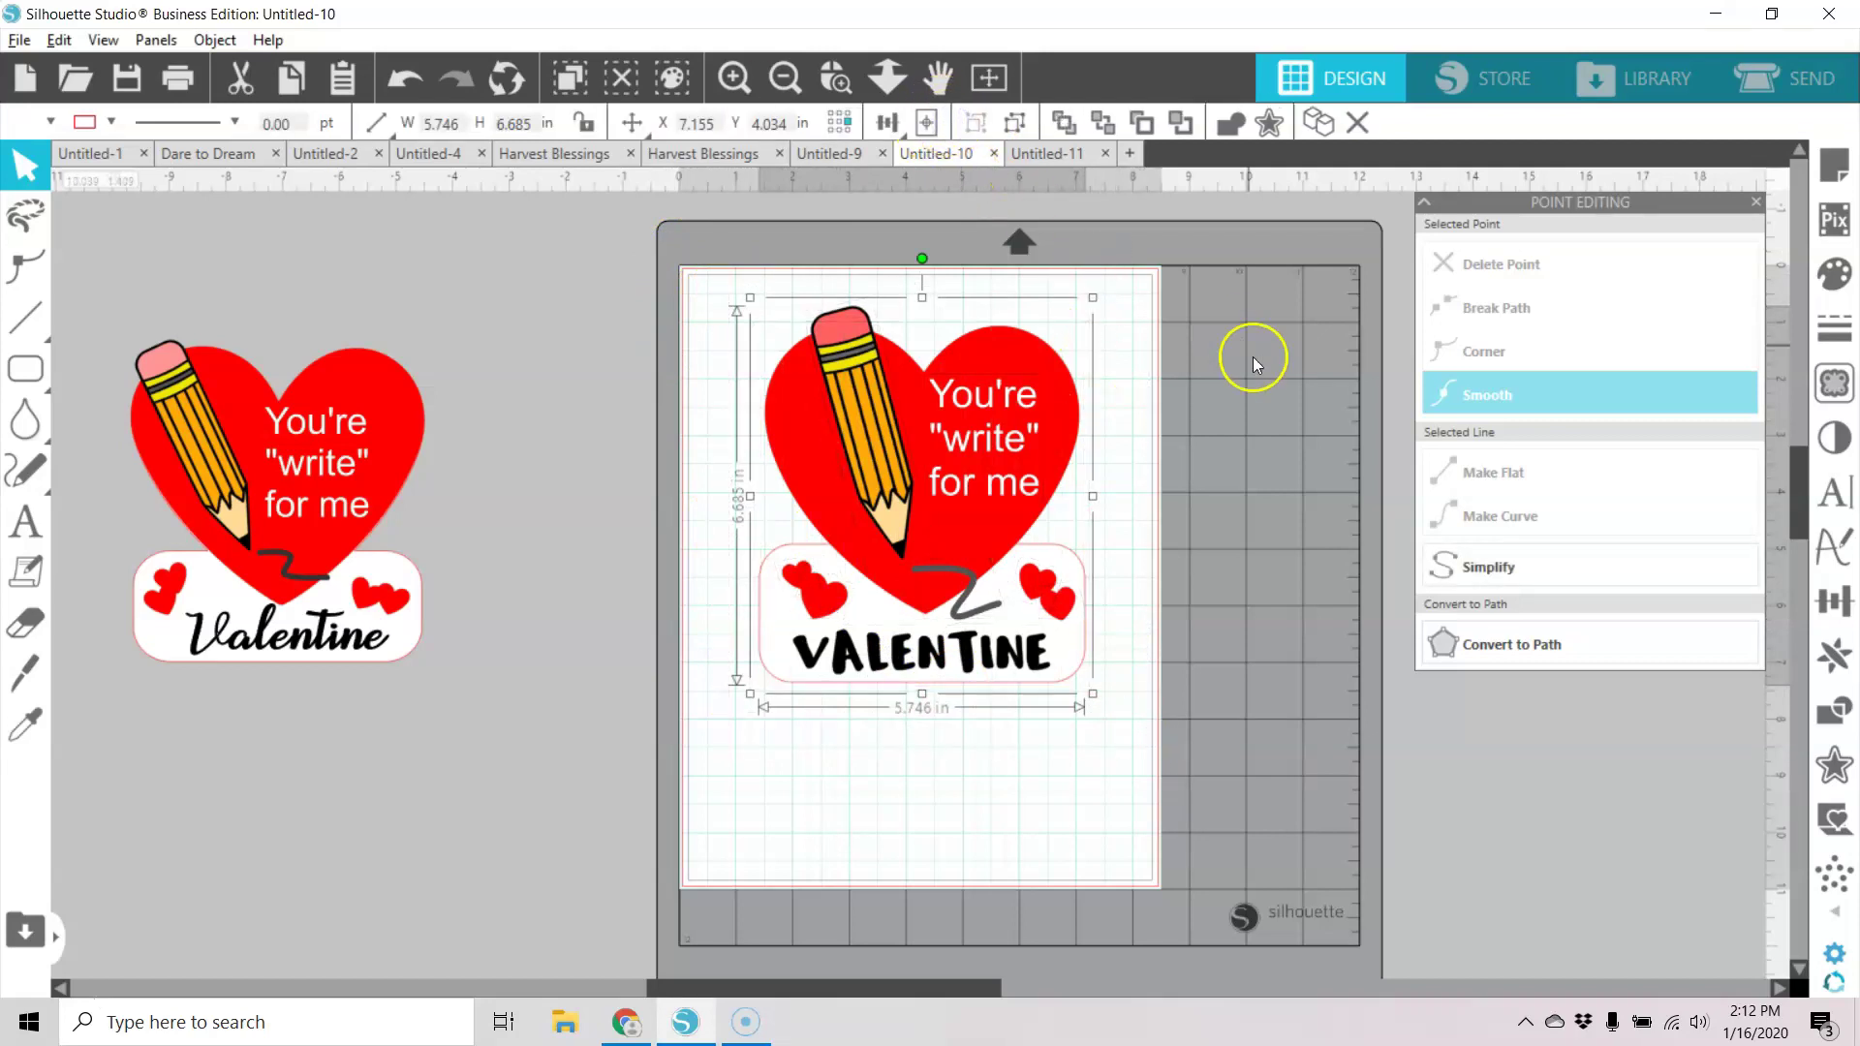
left_click_drag(1042, 513, 935, 479)
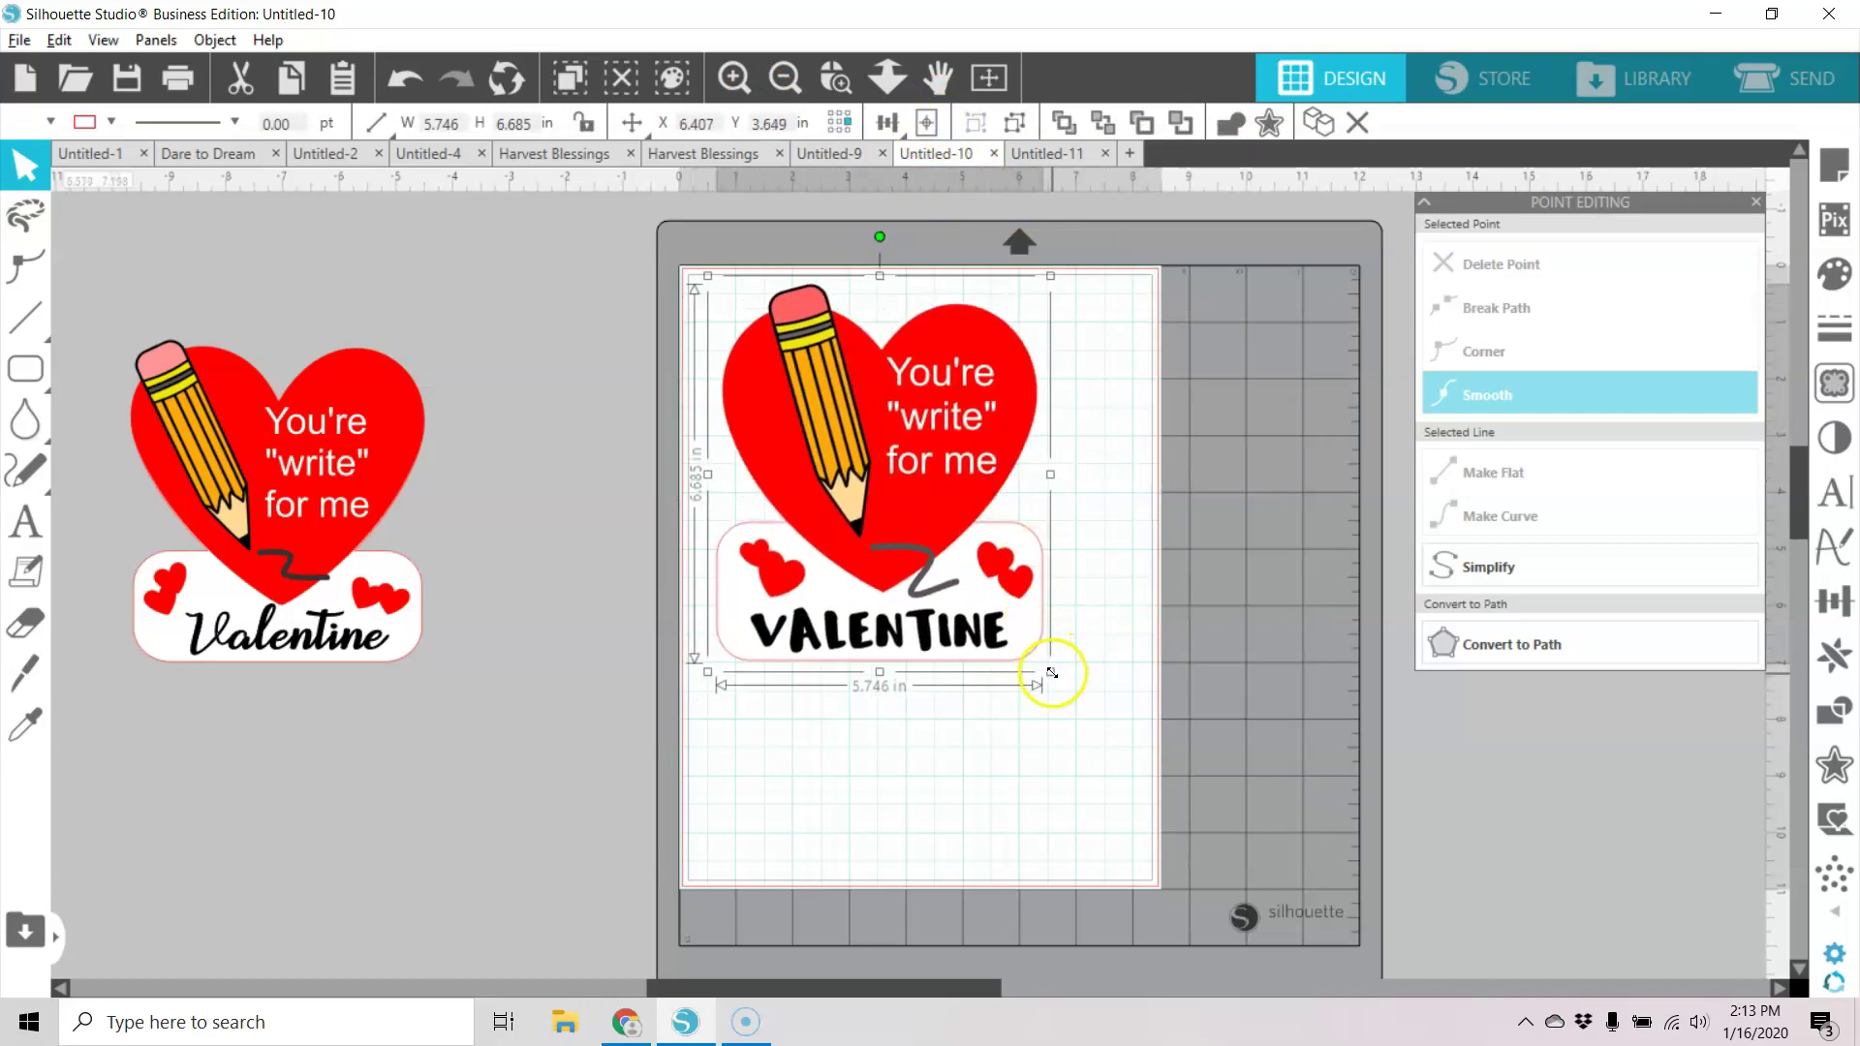
left_click_drag(1051, 671, 939, 494)
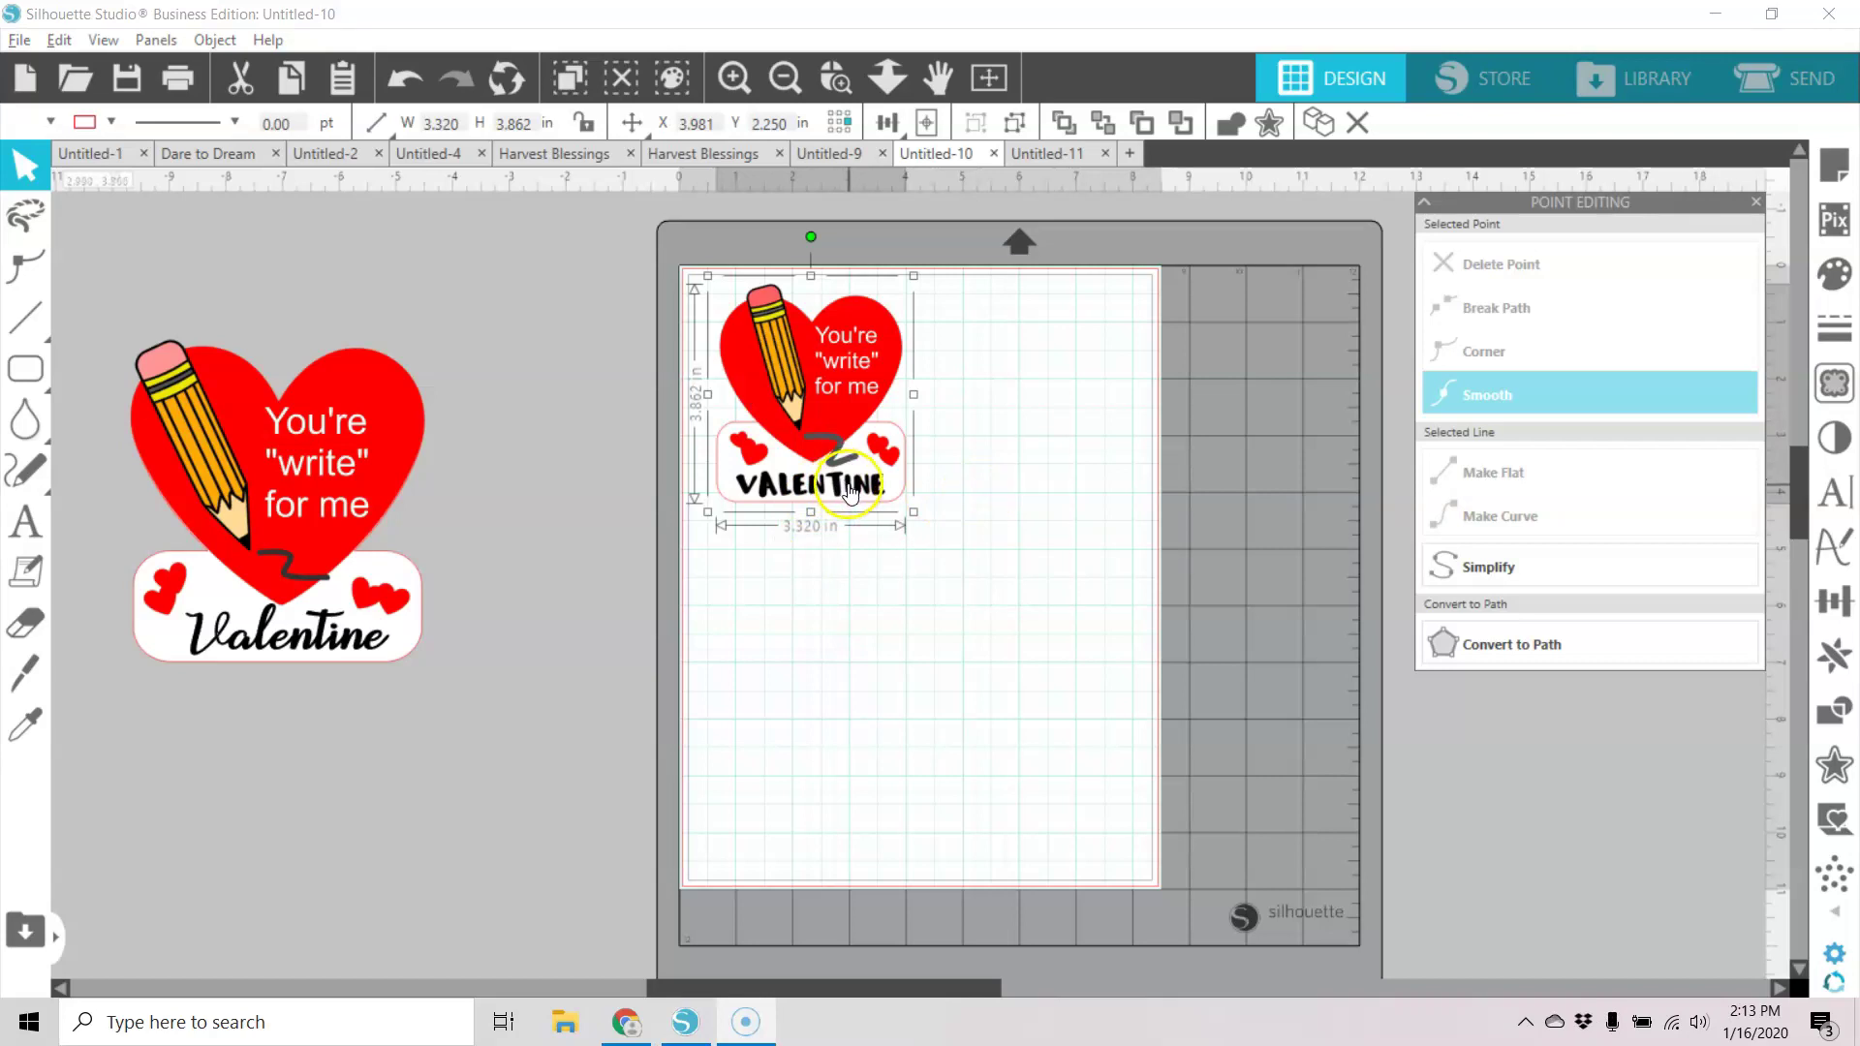
left_click_drag(858, 360, 906, 419)
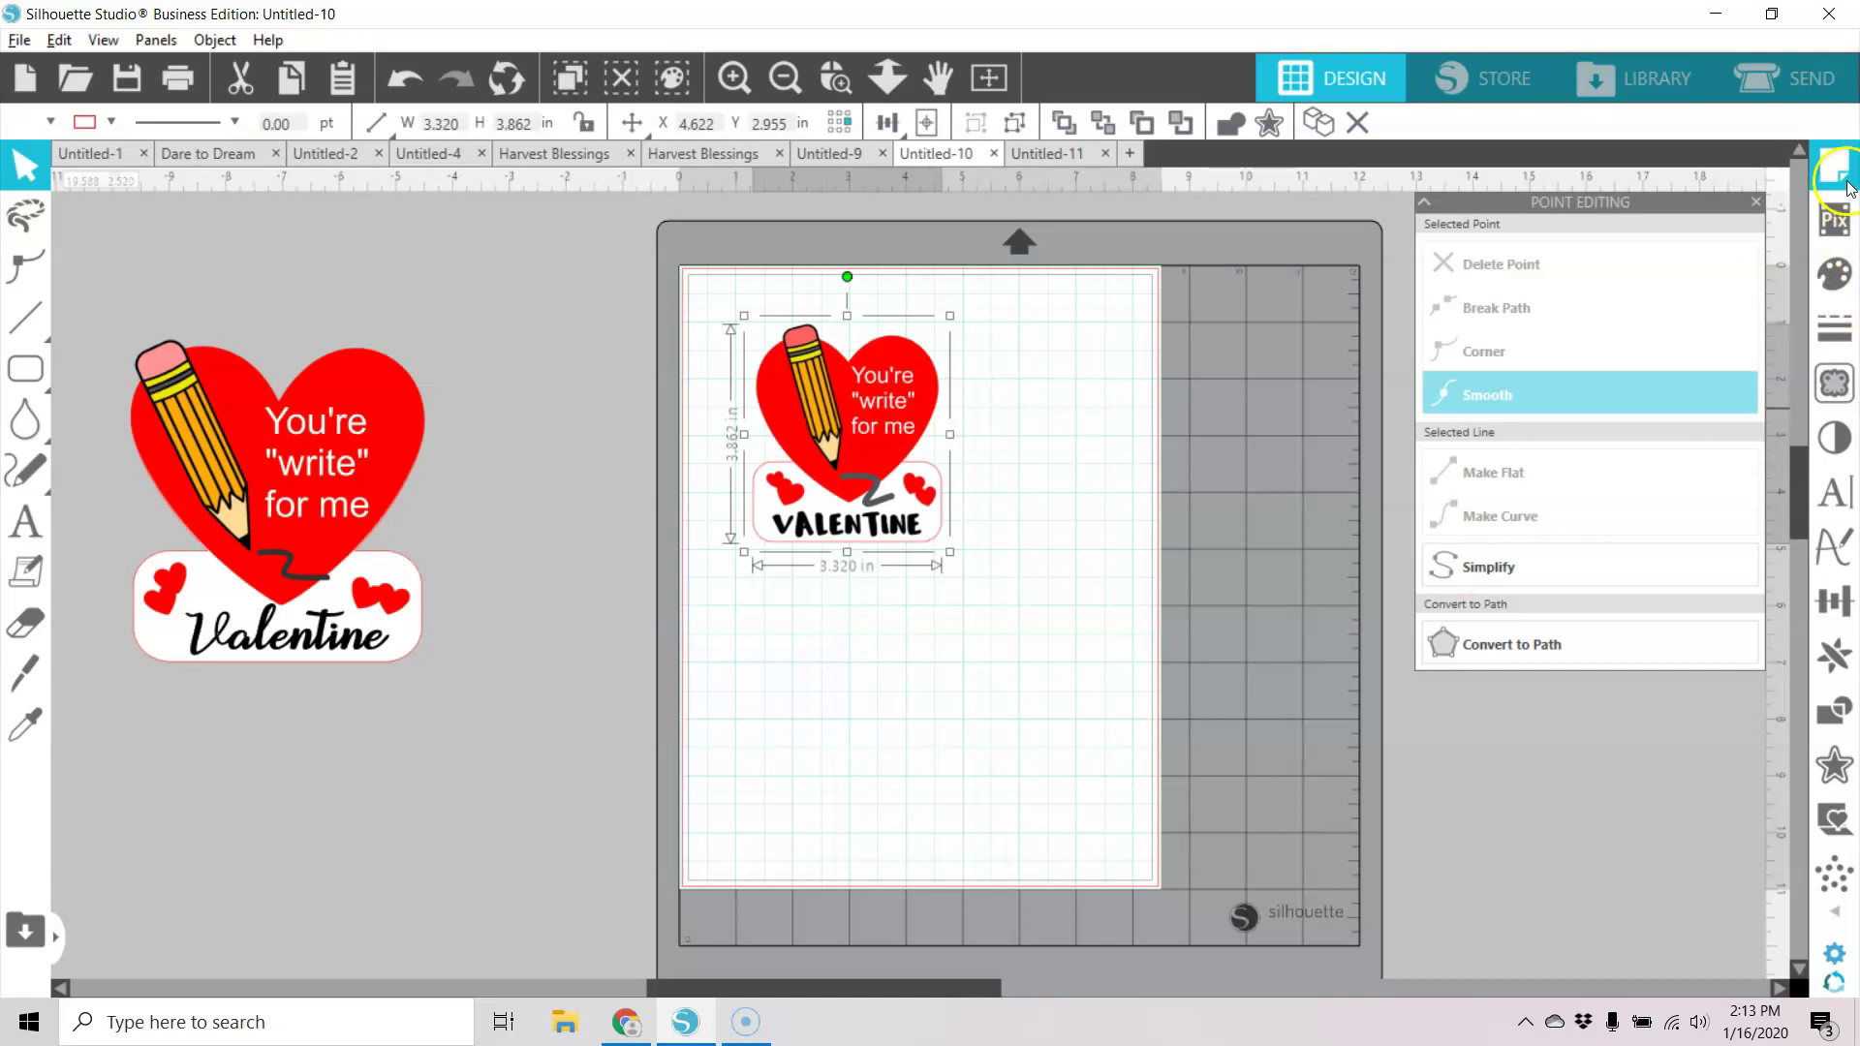
Enable Type 1 registration marks with 0.375 in length and nudge the tag inside them.
left_click(1833, 165)
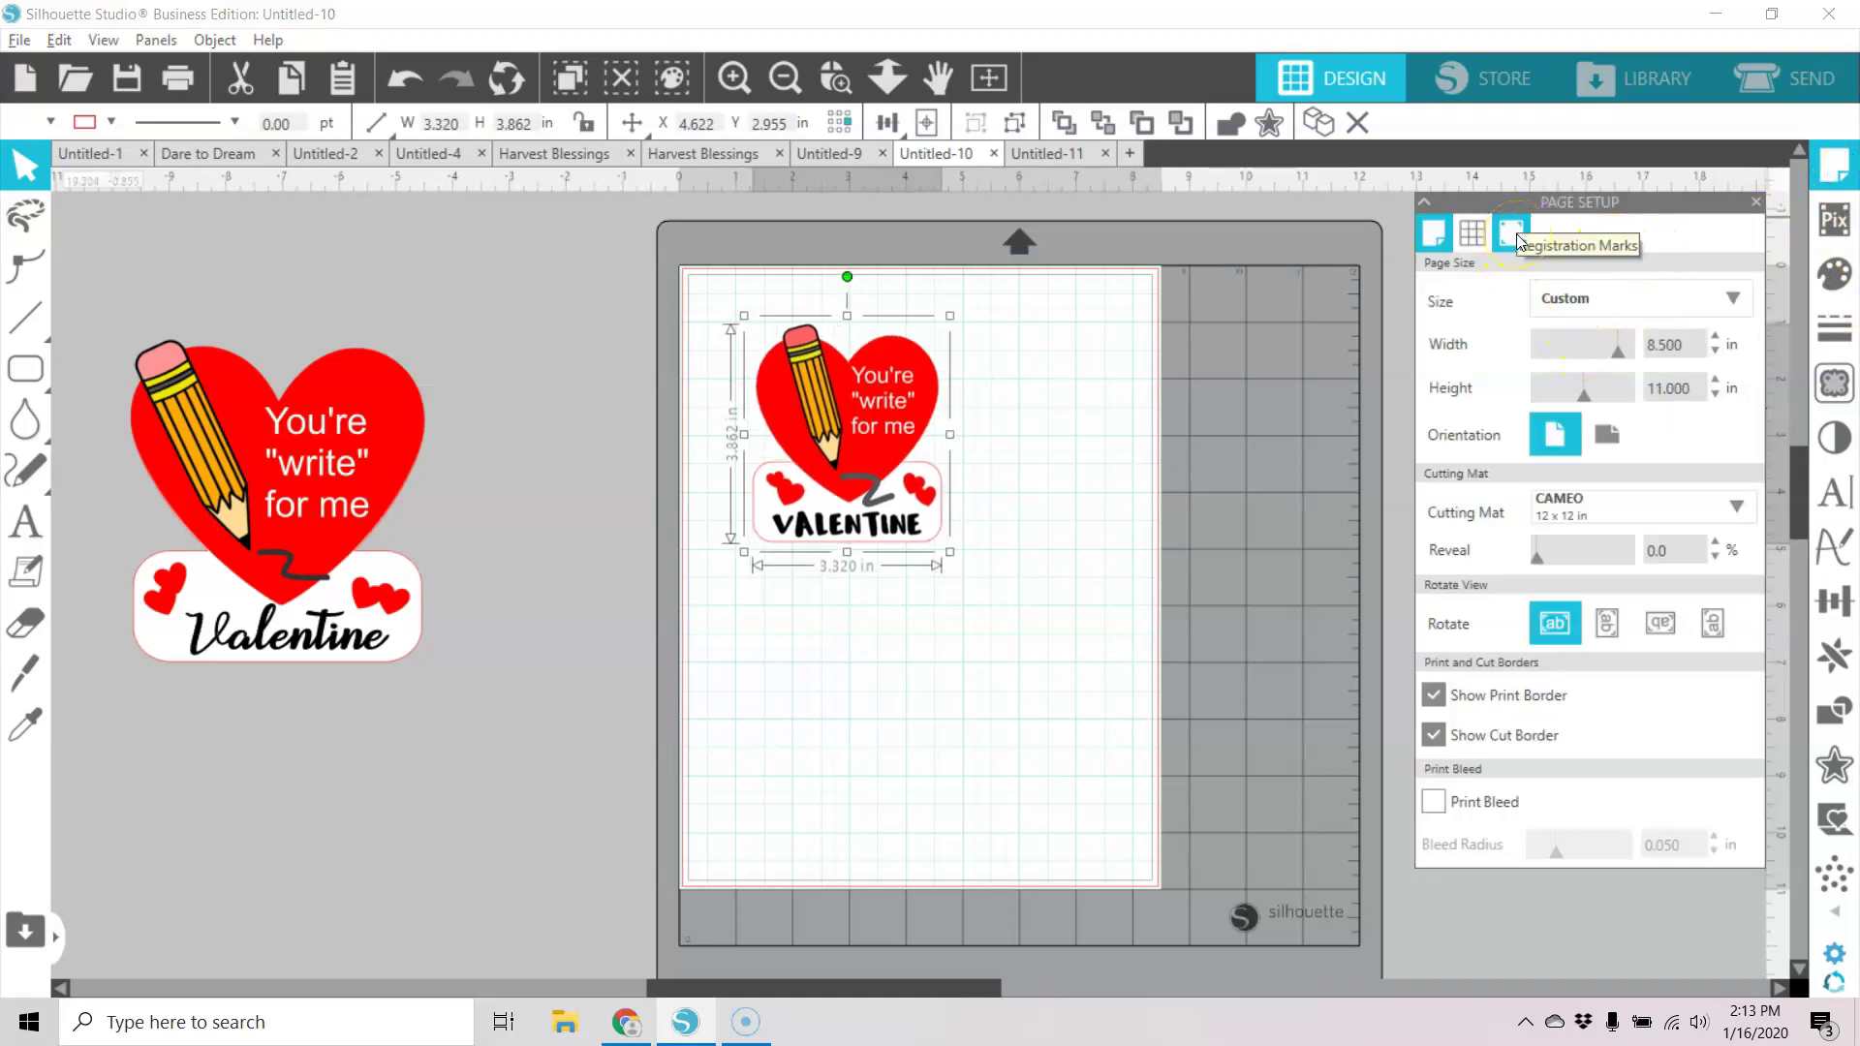
left_click(1517, 237)
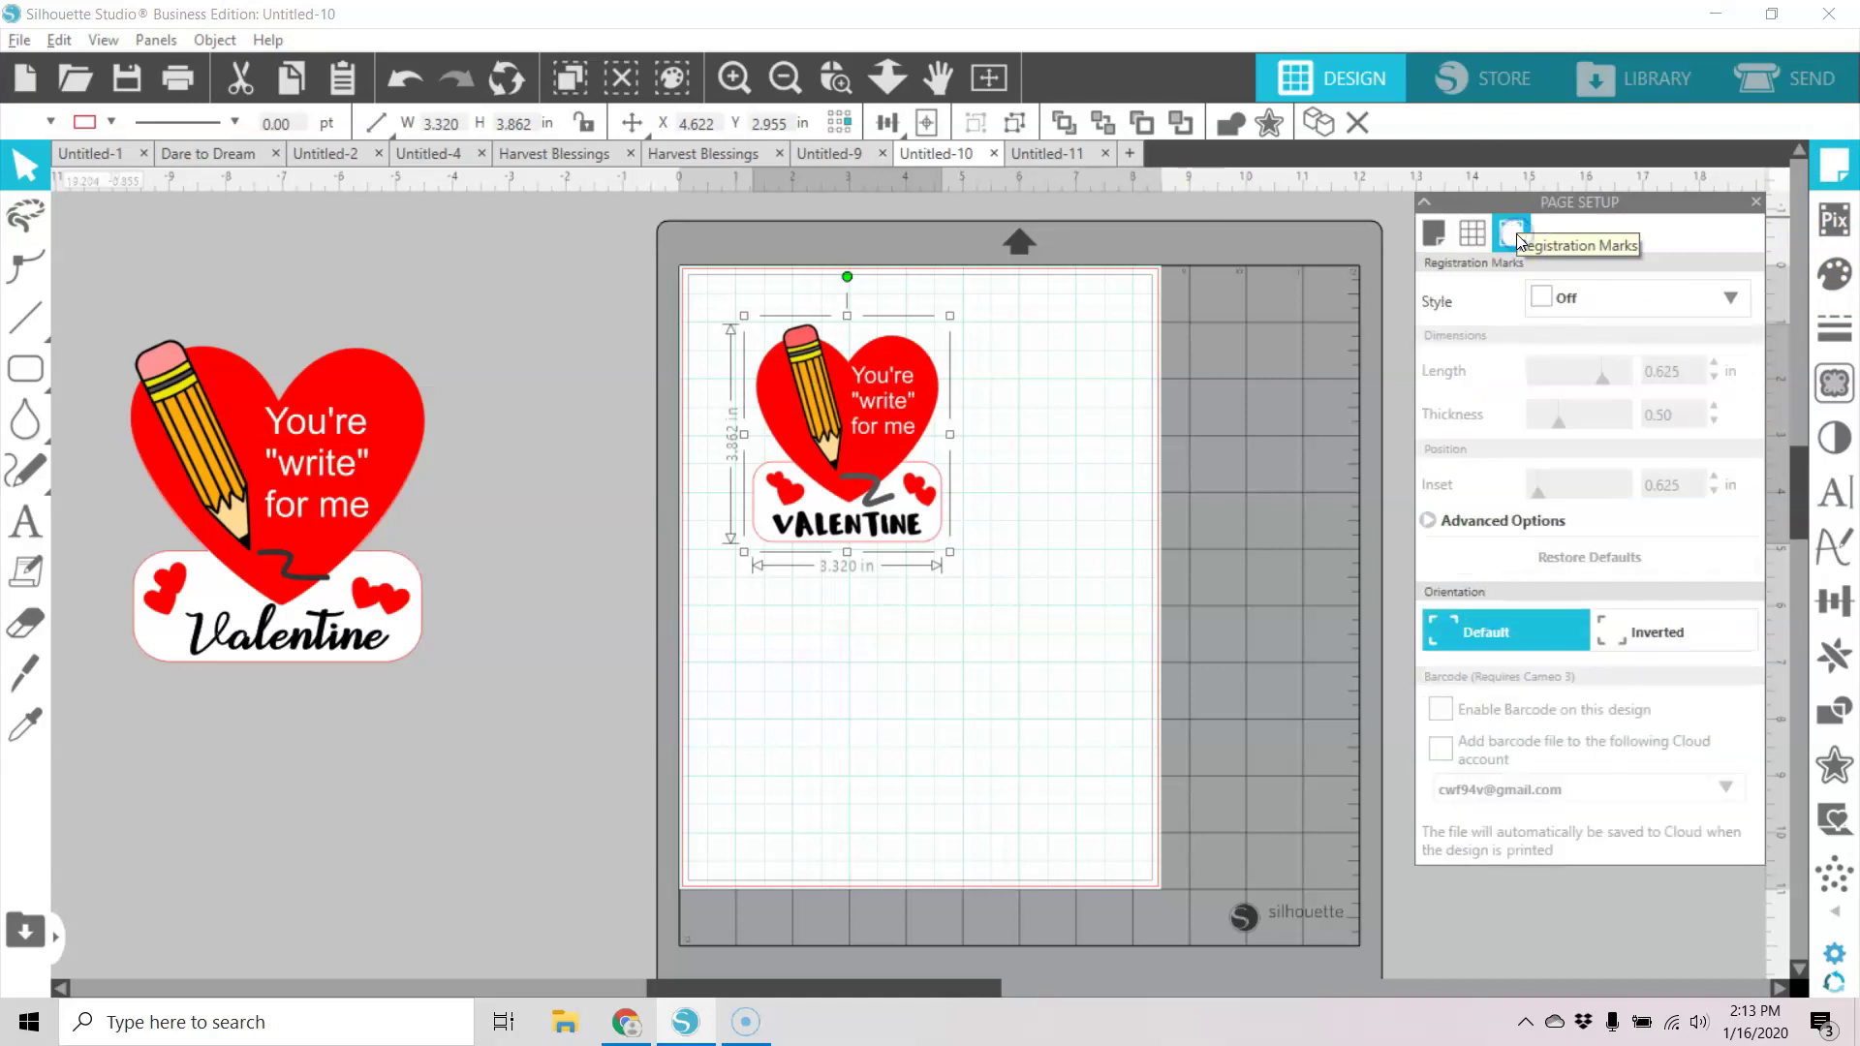
left_click(1732, 300)
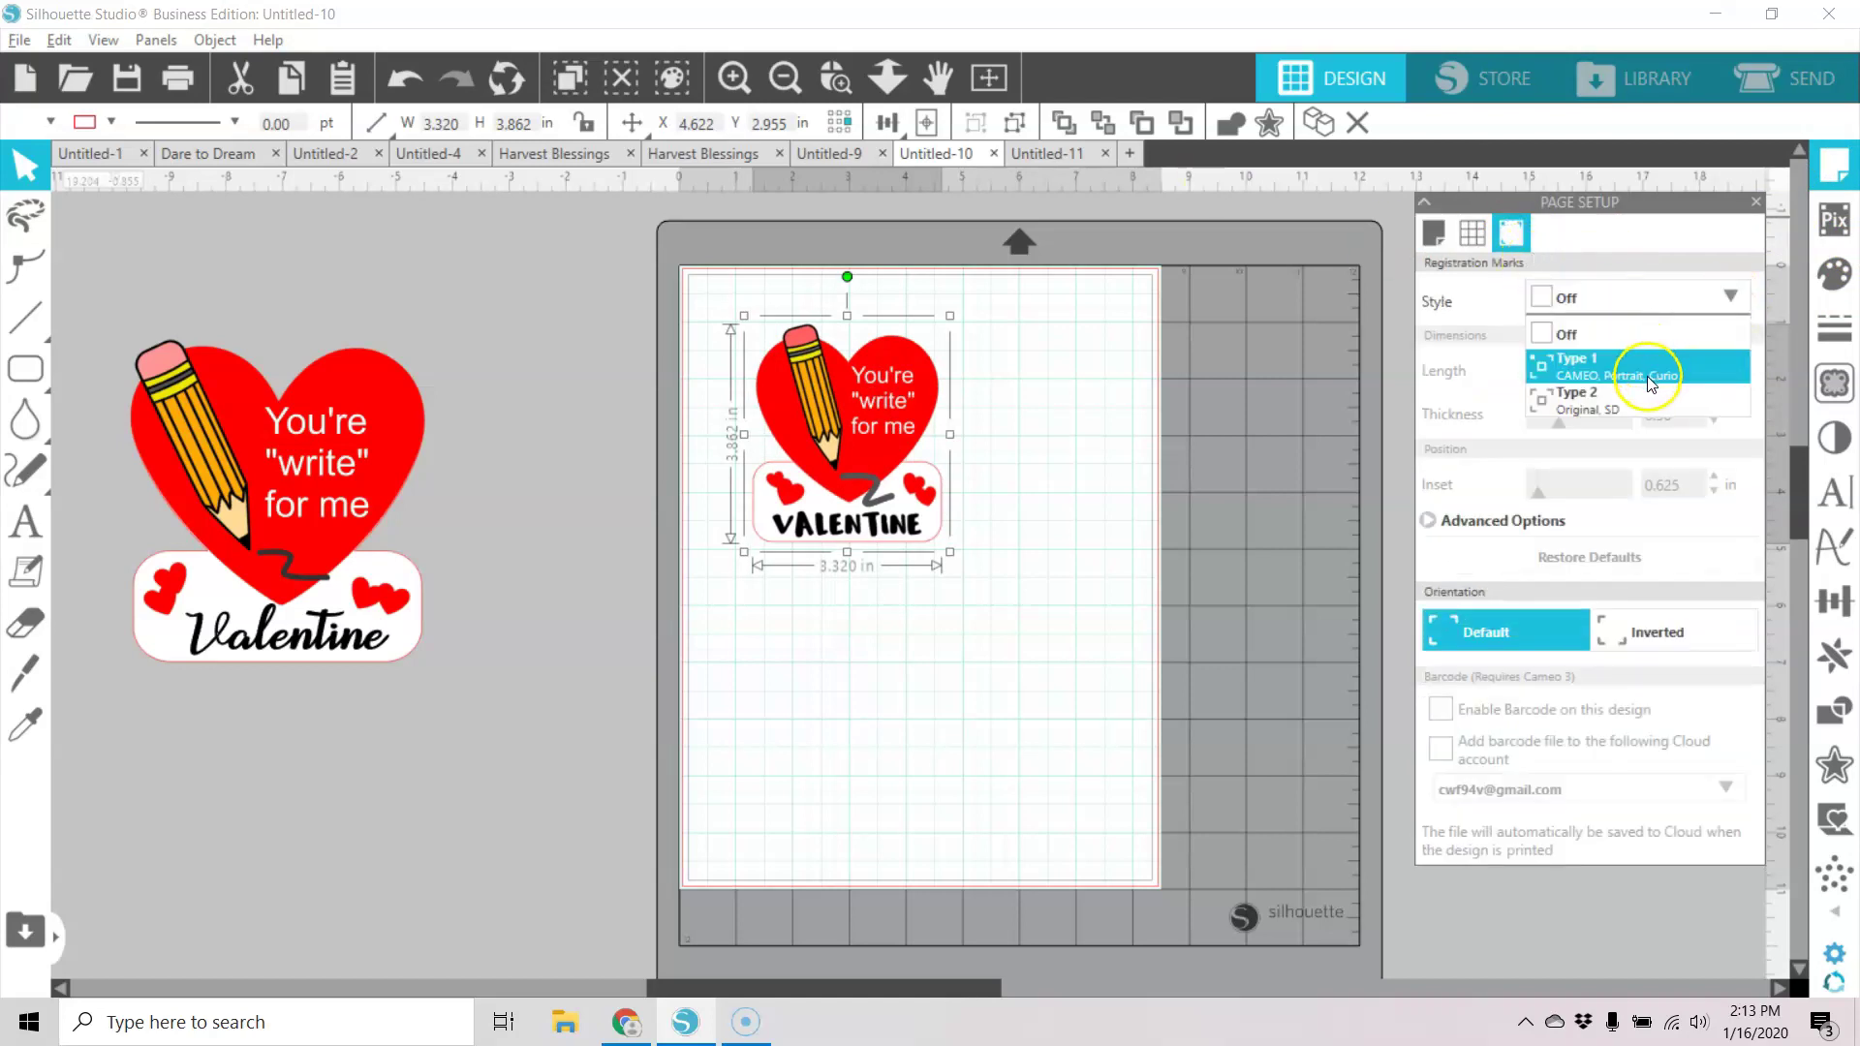
left_click(1649, 385)
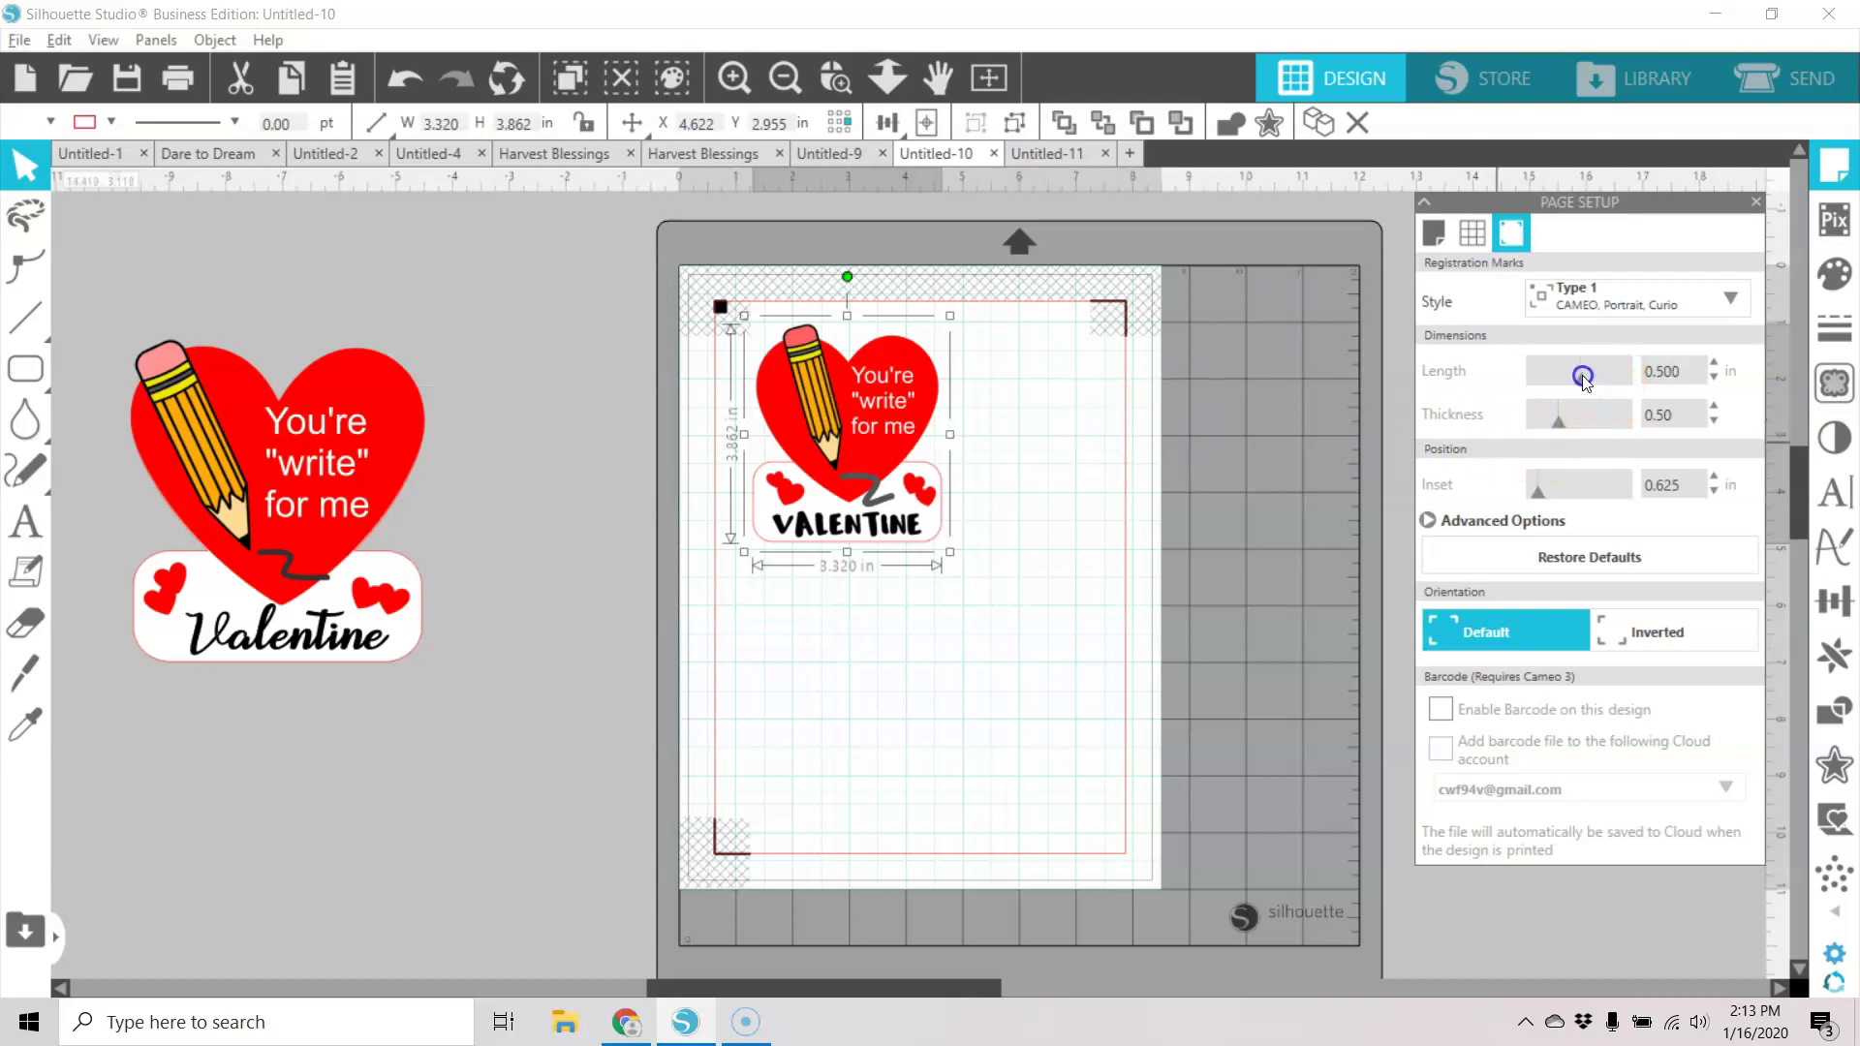
left_click_drag(1582, 378, 1564, 376)
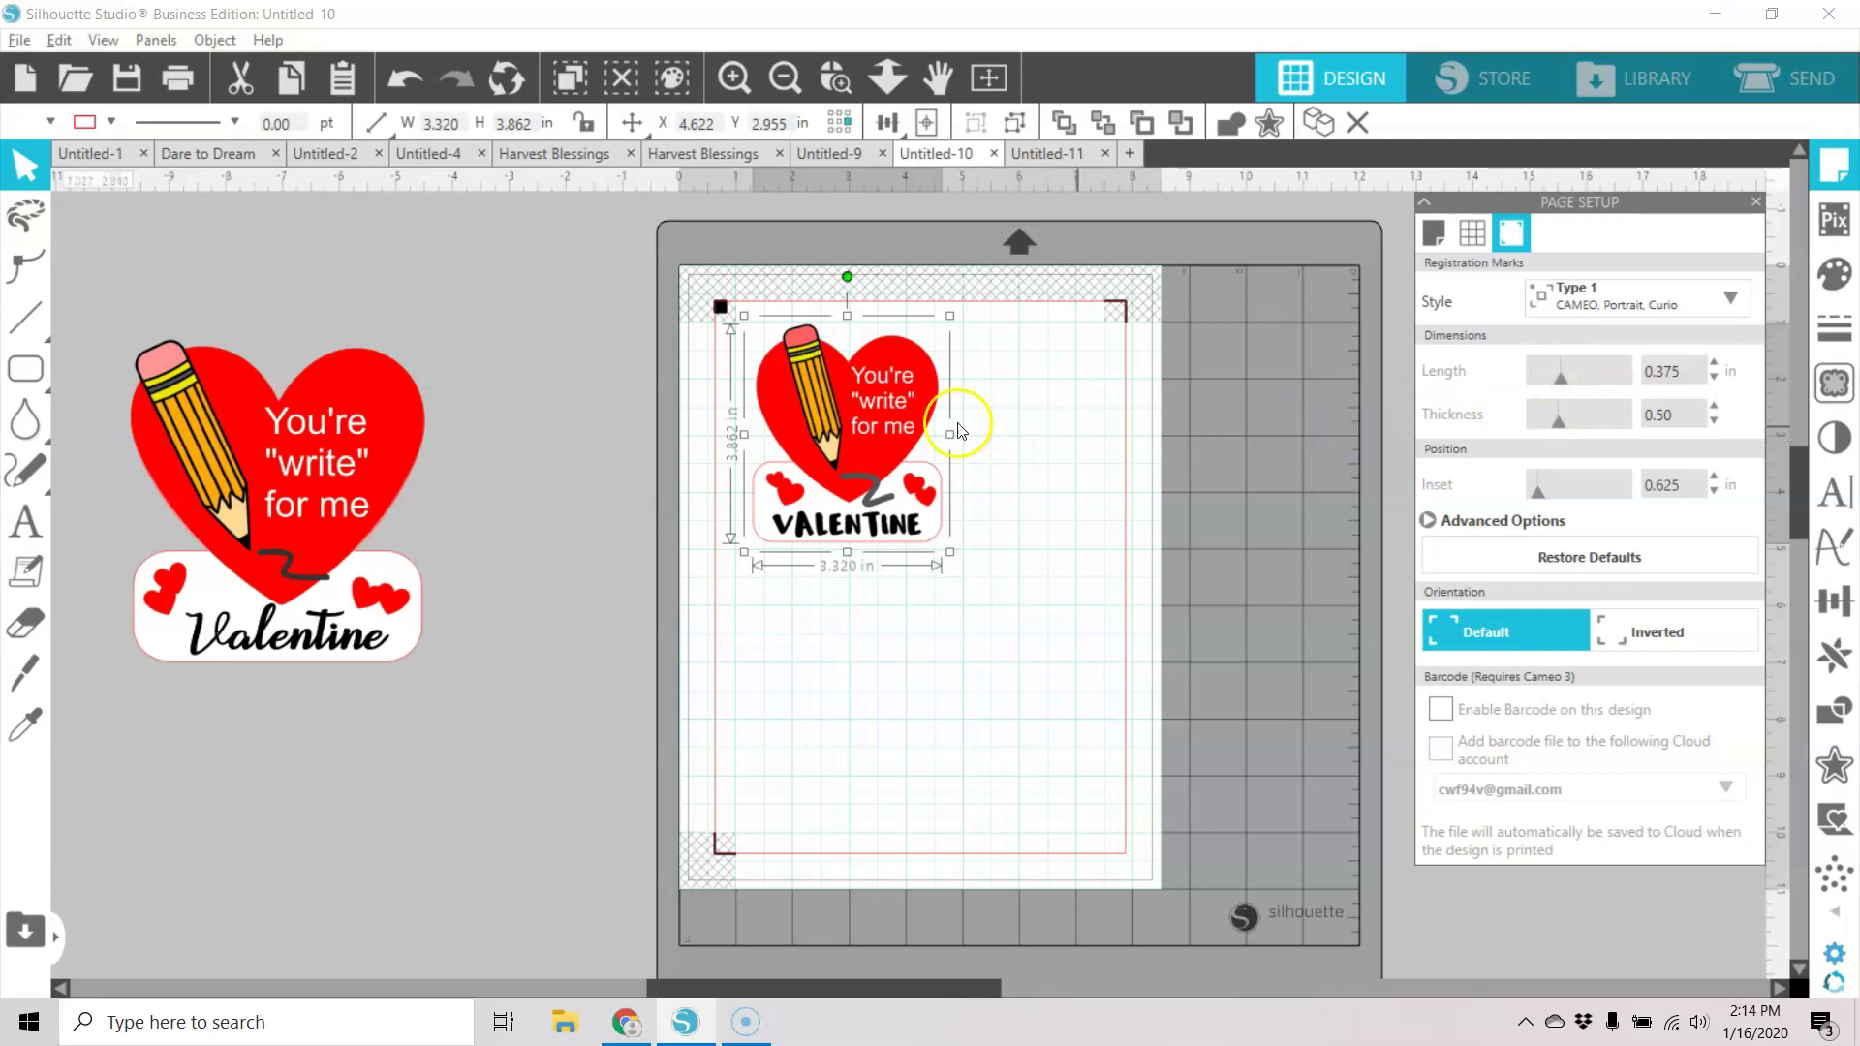
left_click(963, 456)
left_click_drag(861, 417, 844, 404)
key("Escape")
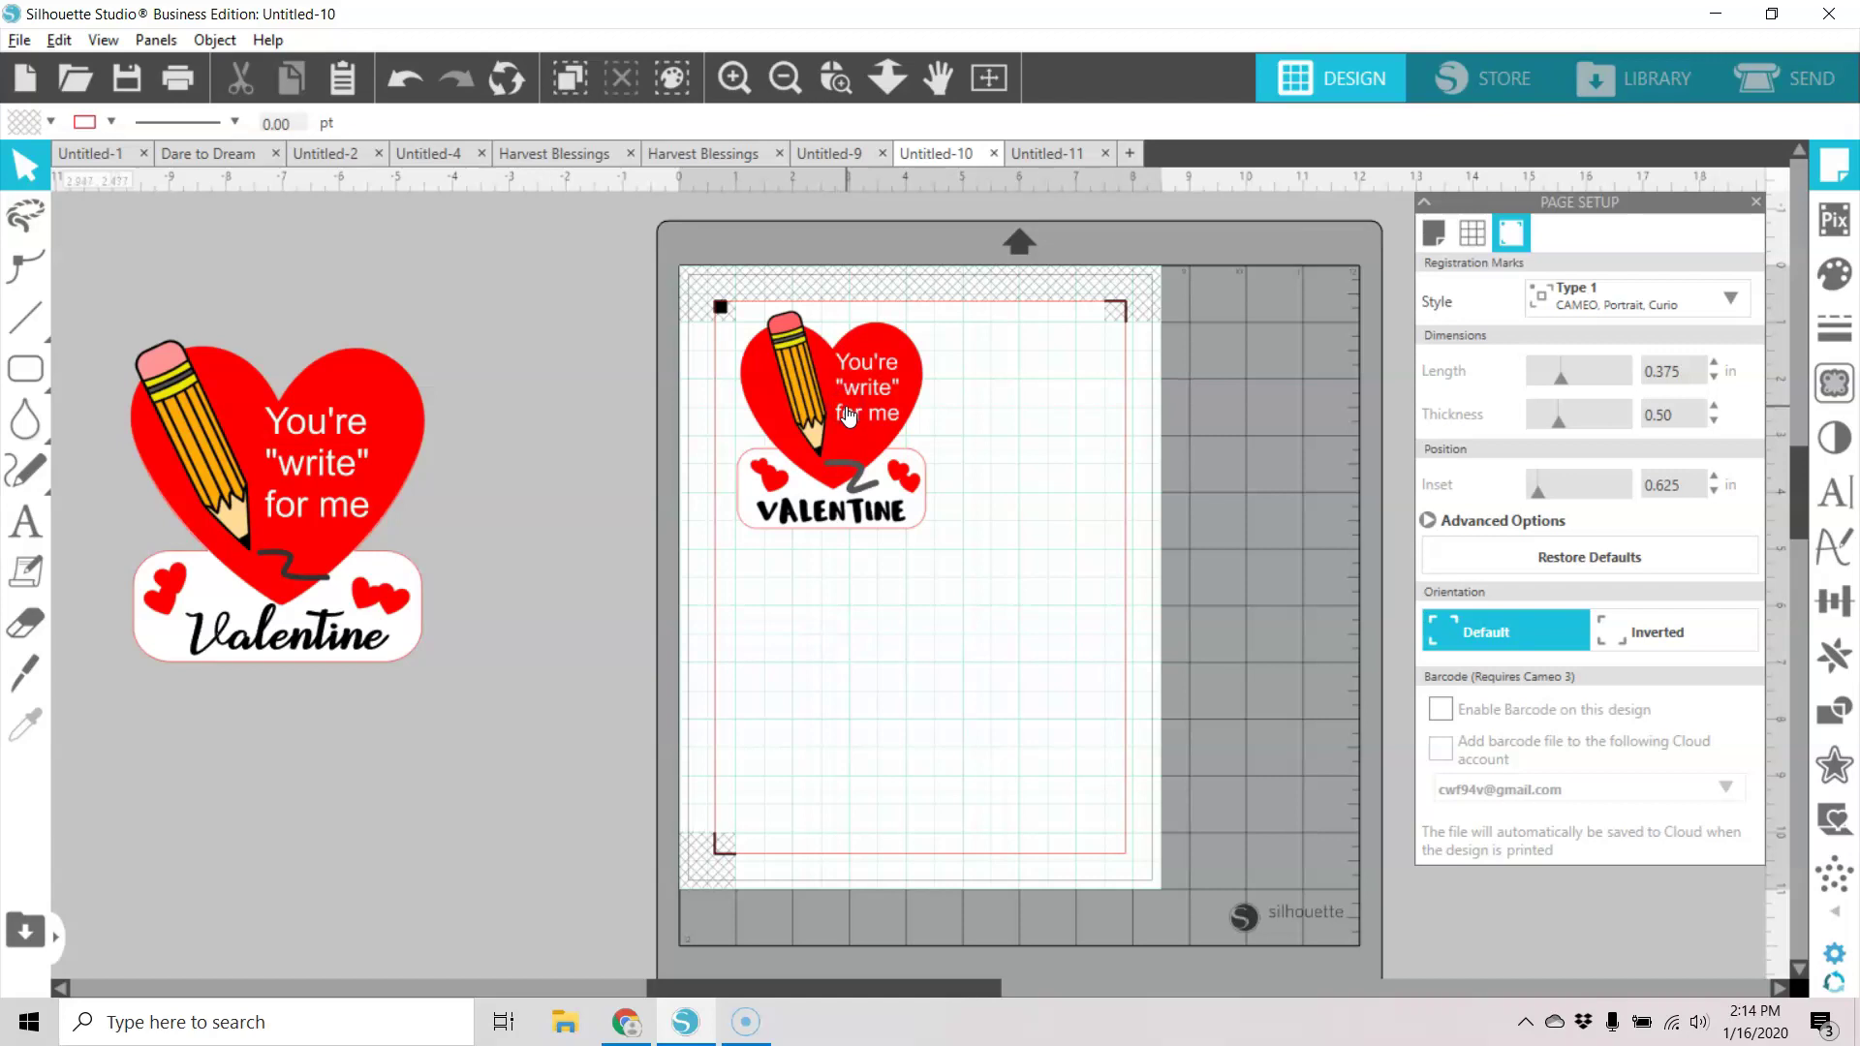
Duplicate the tag into an aligned 2×2 grid of four, then bring up the Send screen.
left_click_drag(862, 442, 1054, 647)
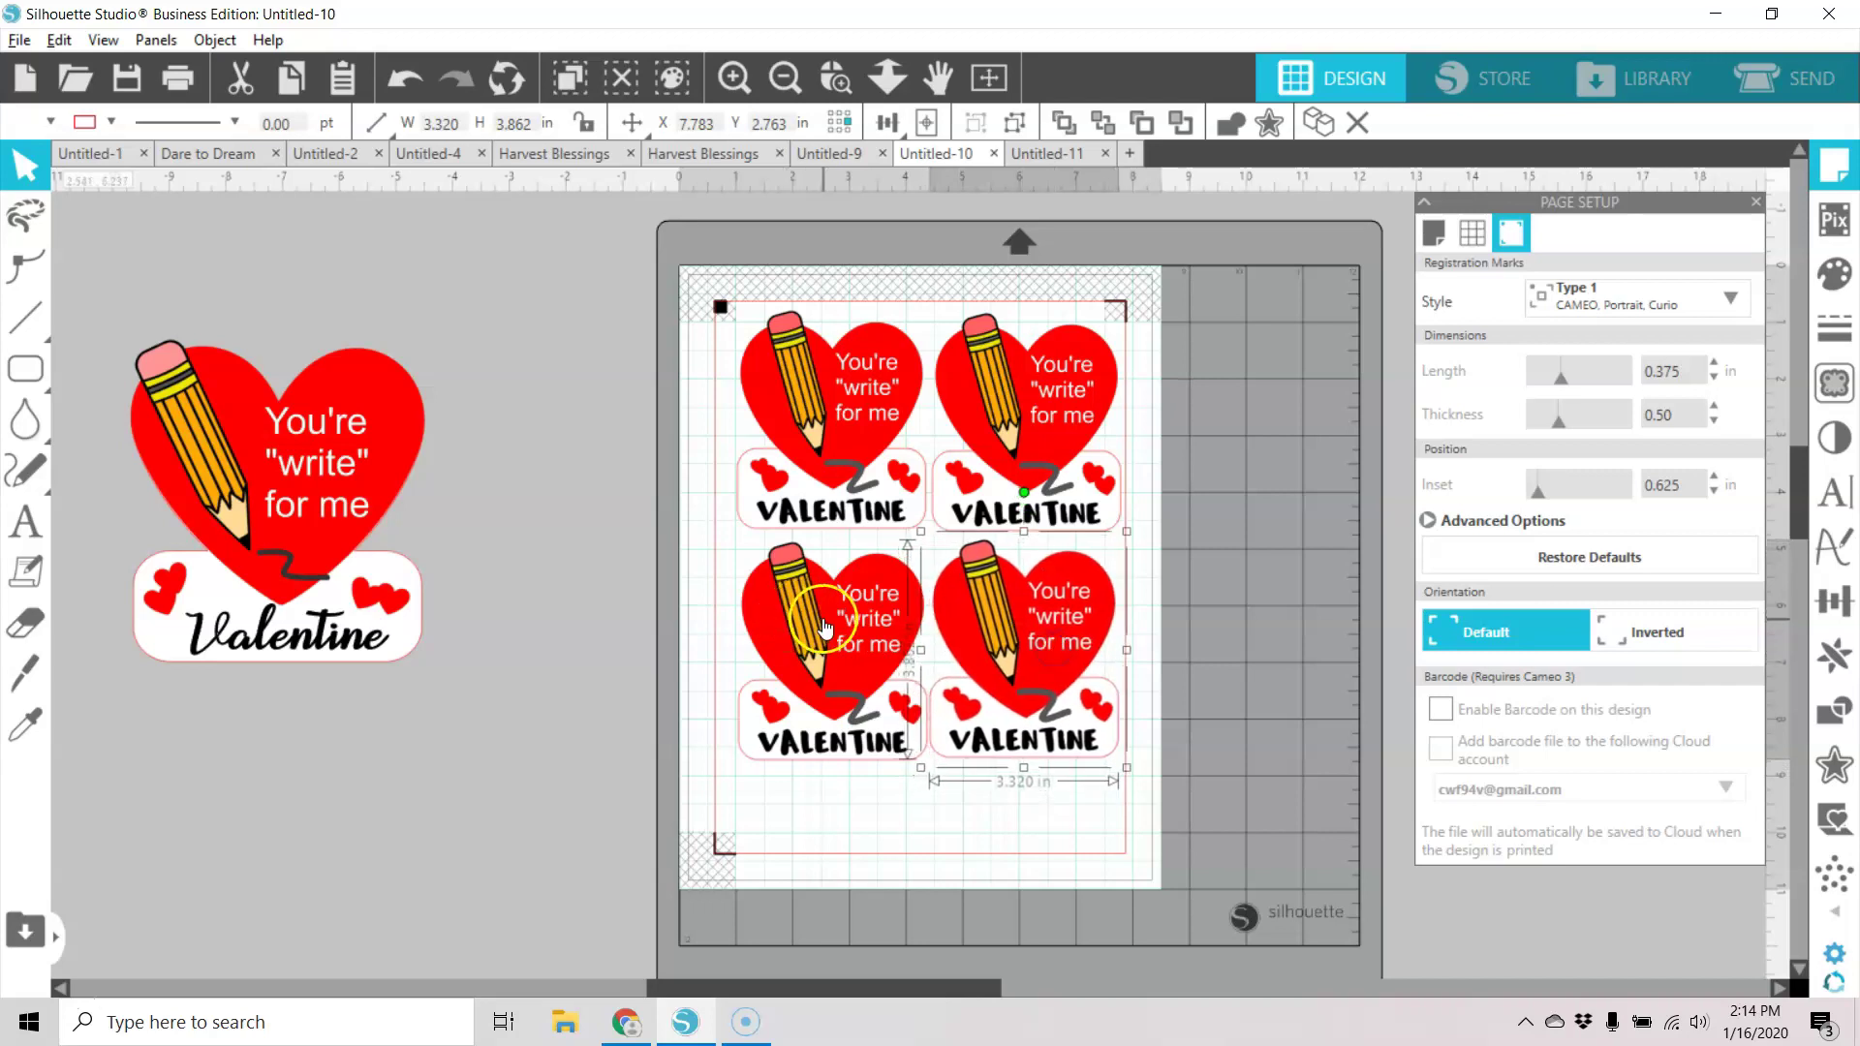
left_click_drag(825, 618, 816, 618)
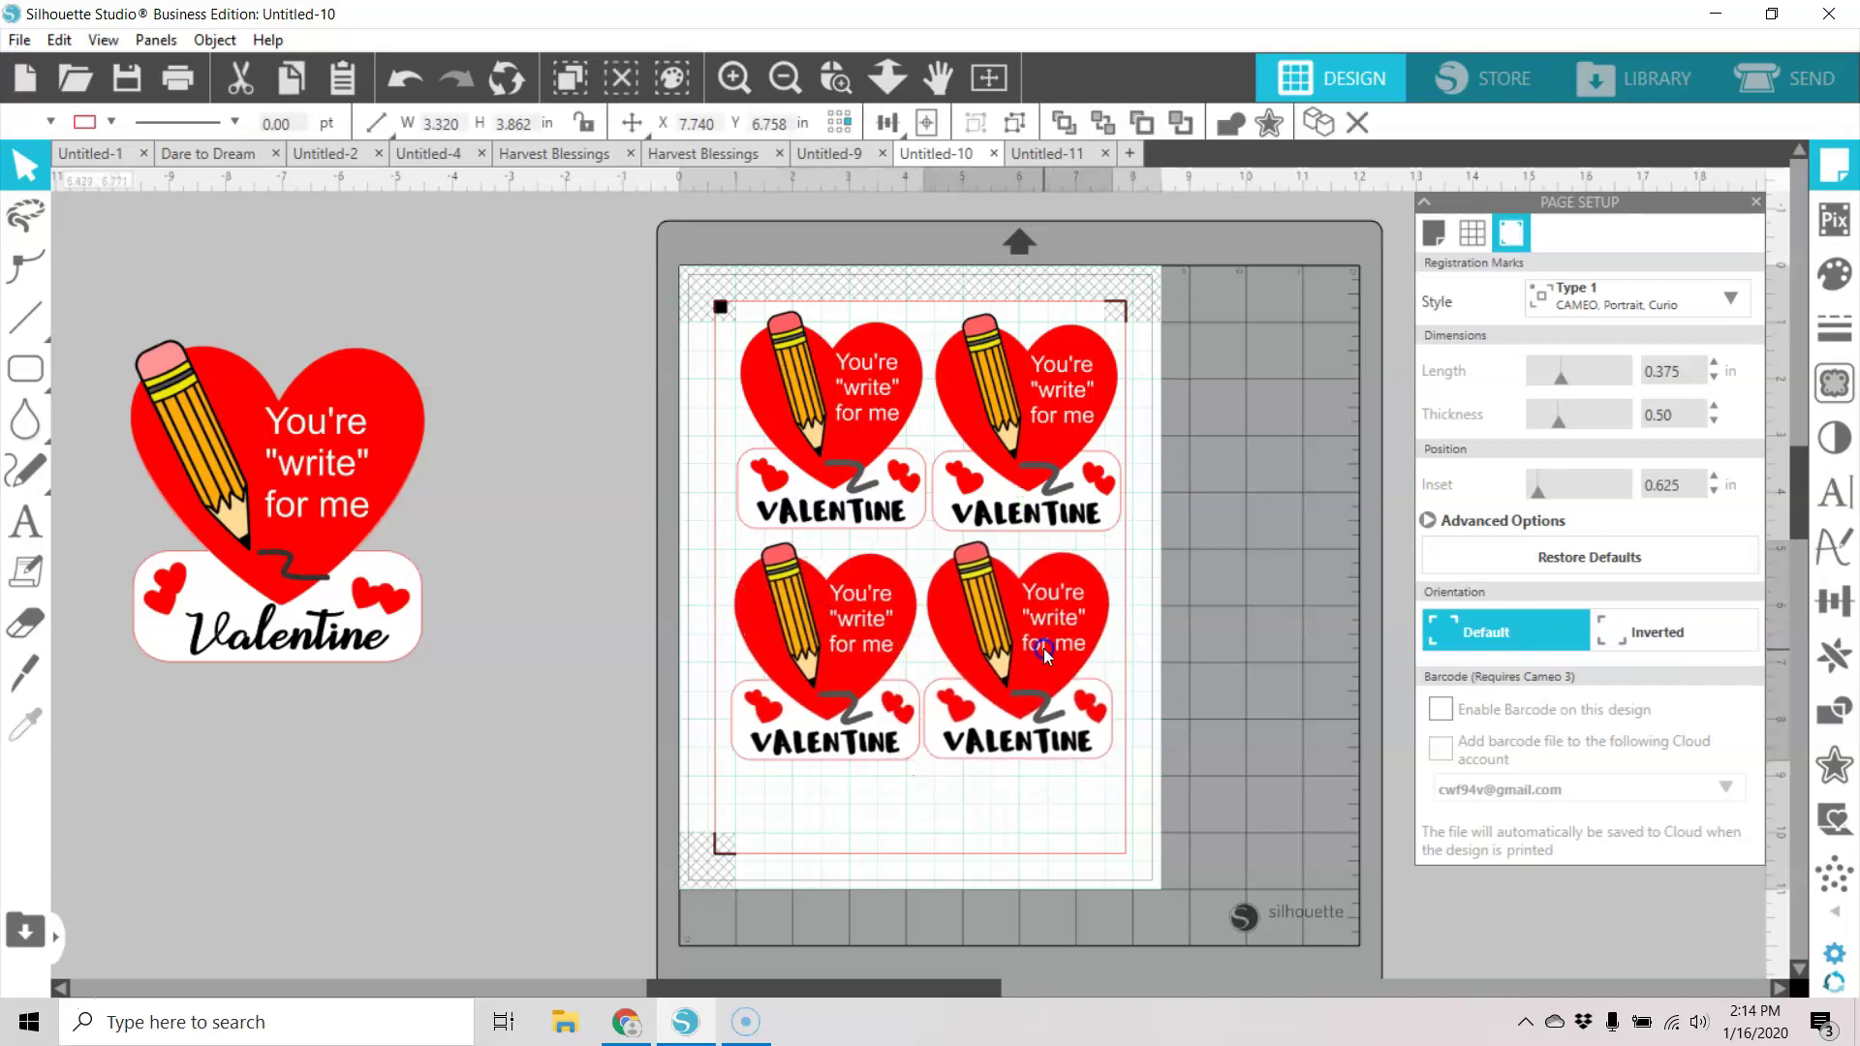
left_click(1190, 655)
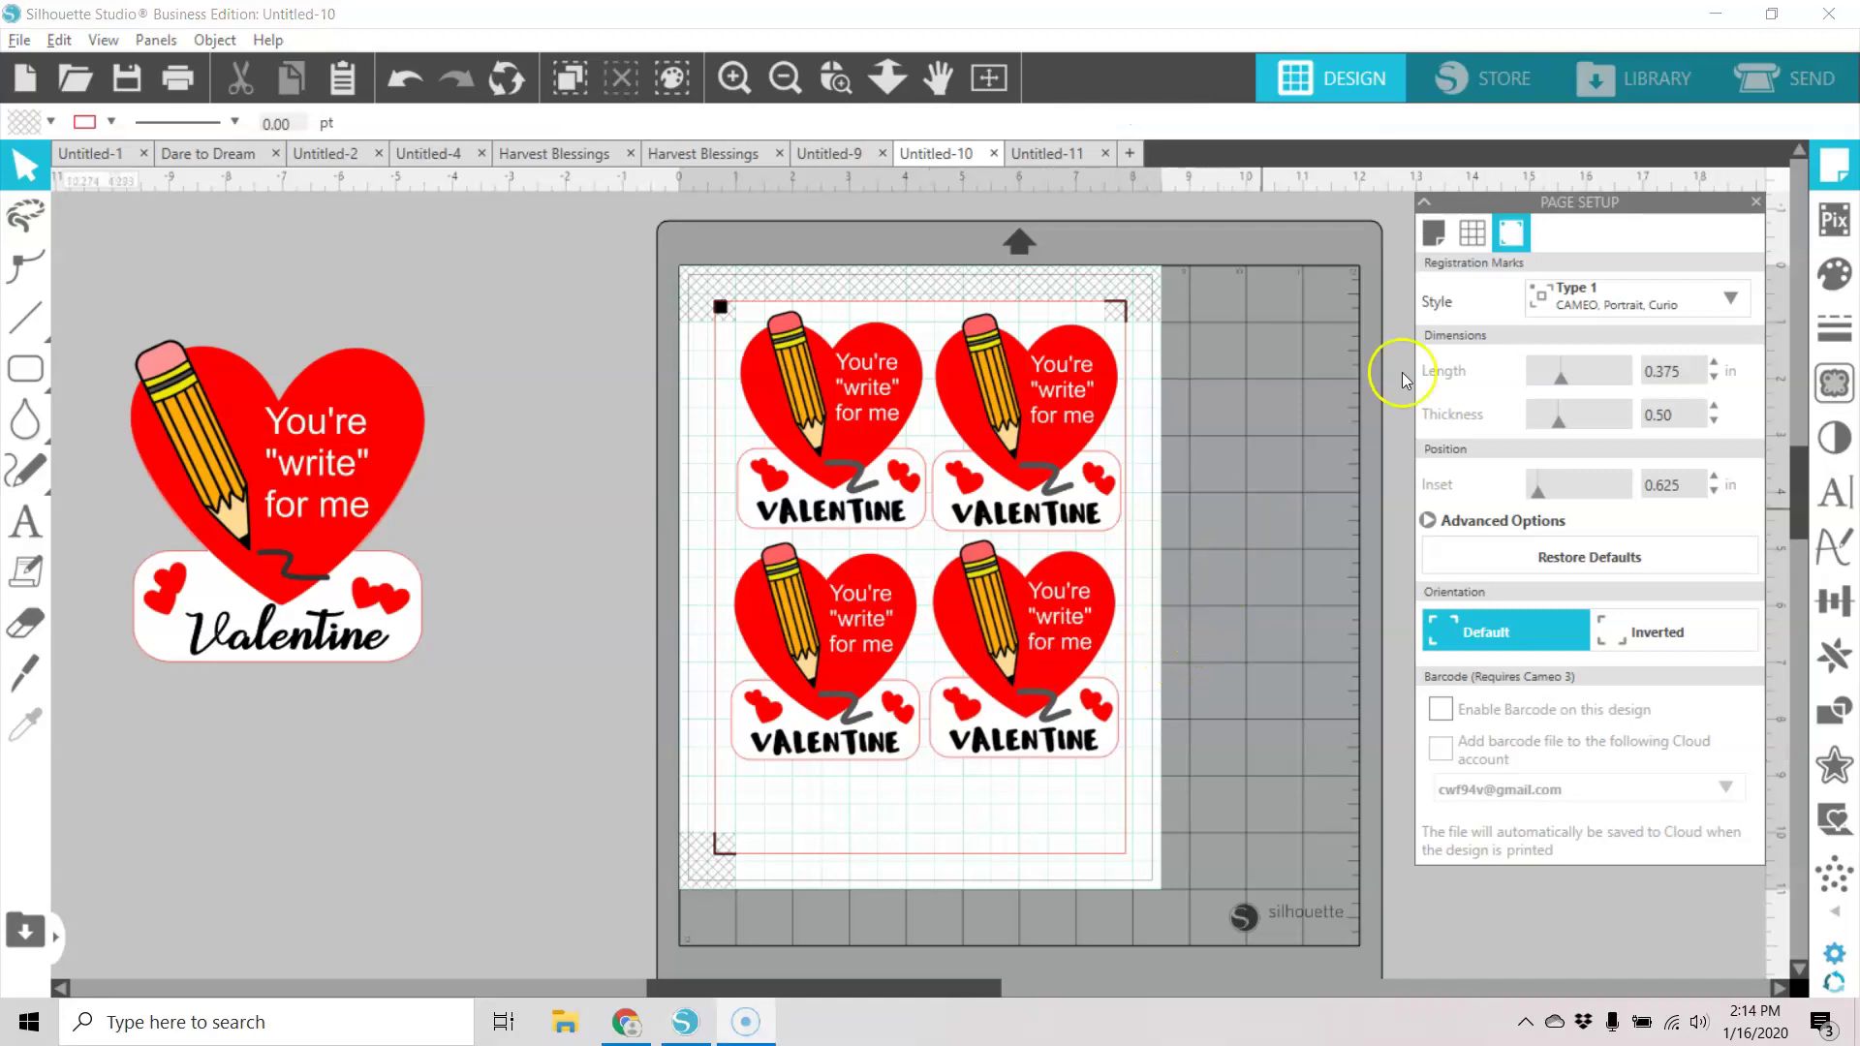
left_click(1775, 92)
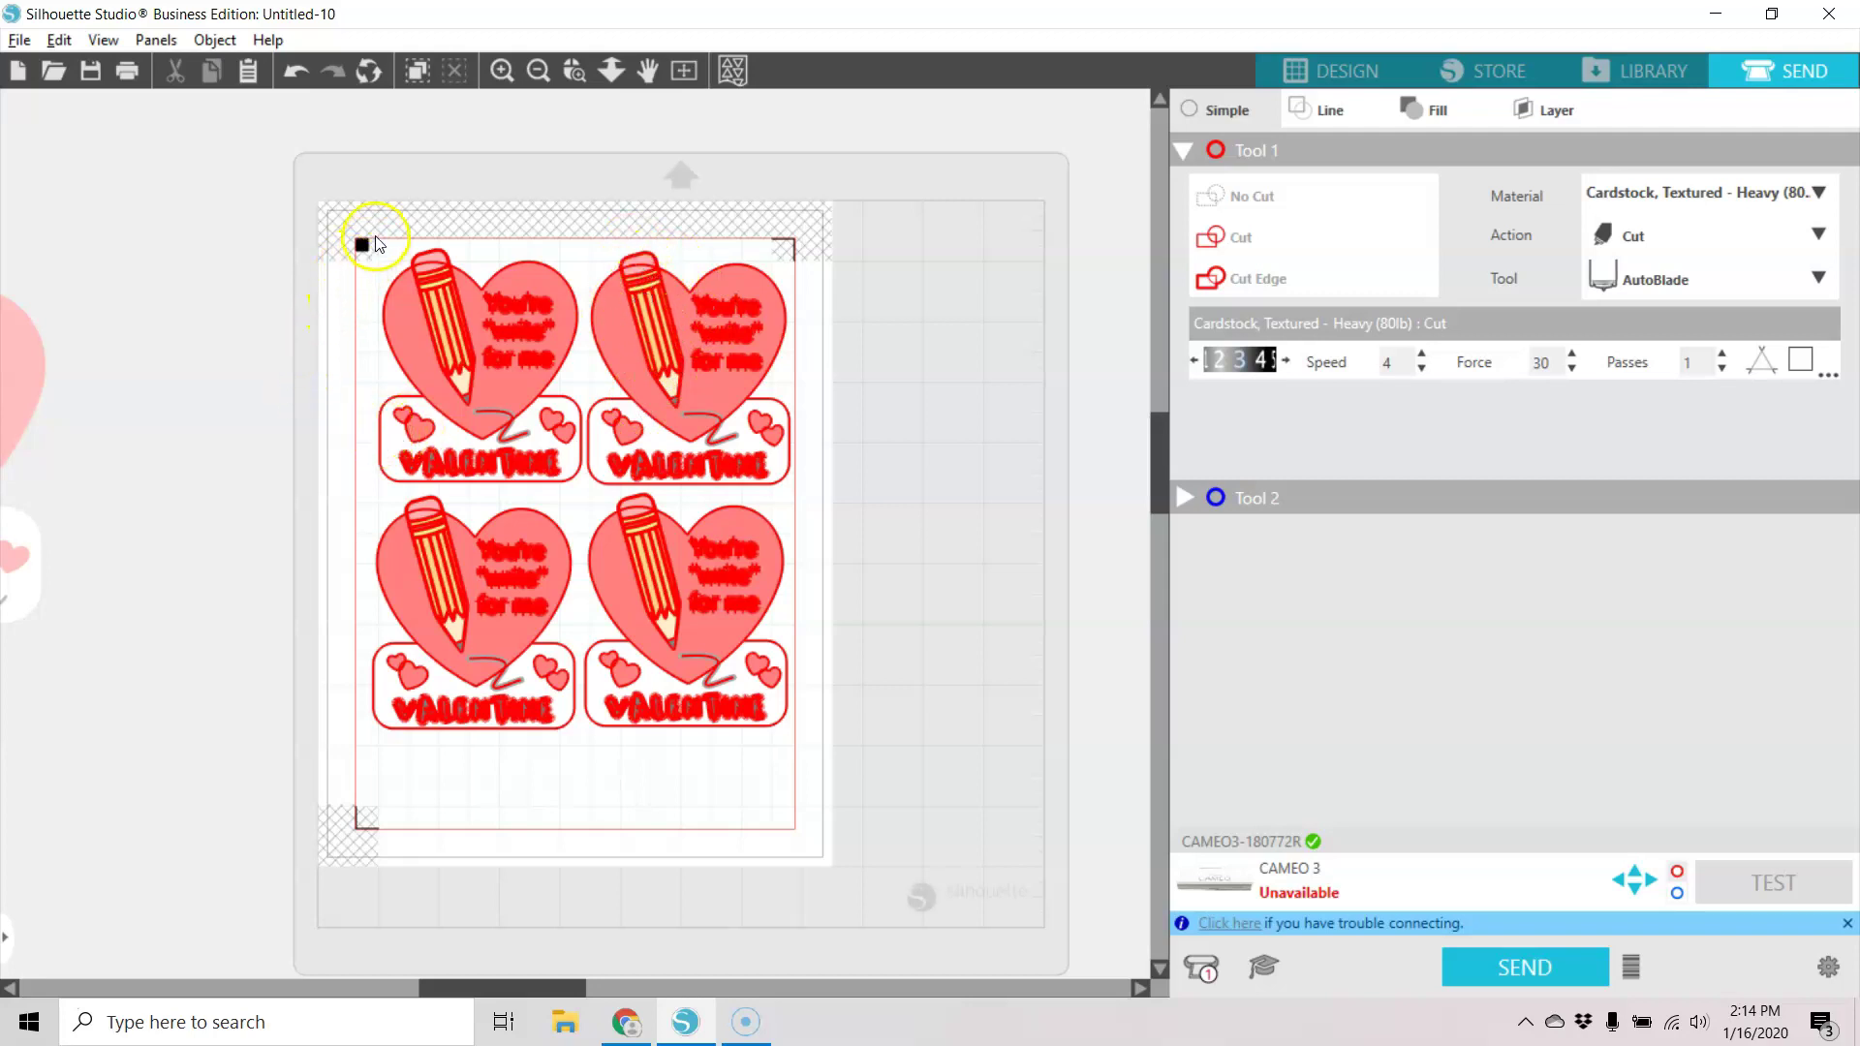
Select all four valentines and set their Tool 1 cut style to Cut Edge.
left_click_drag(354, 320, 834, 810)
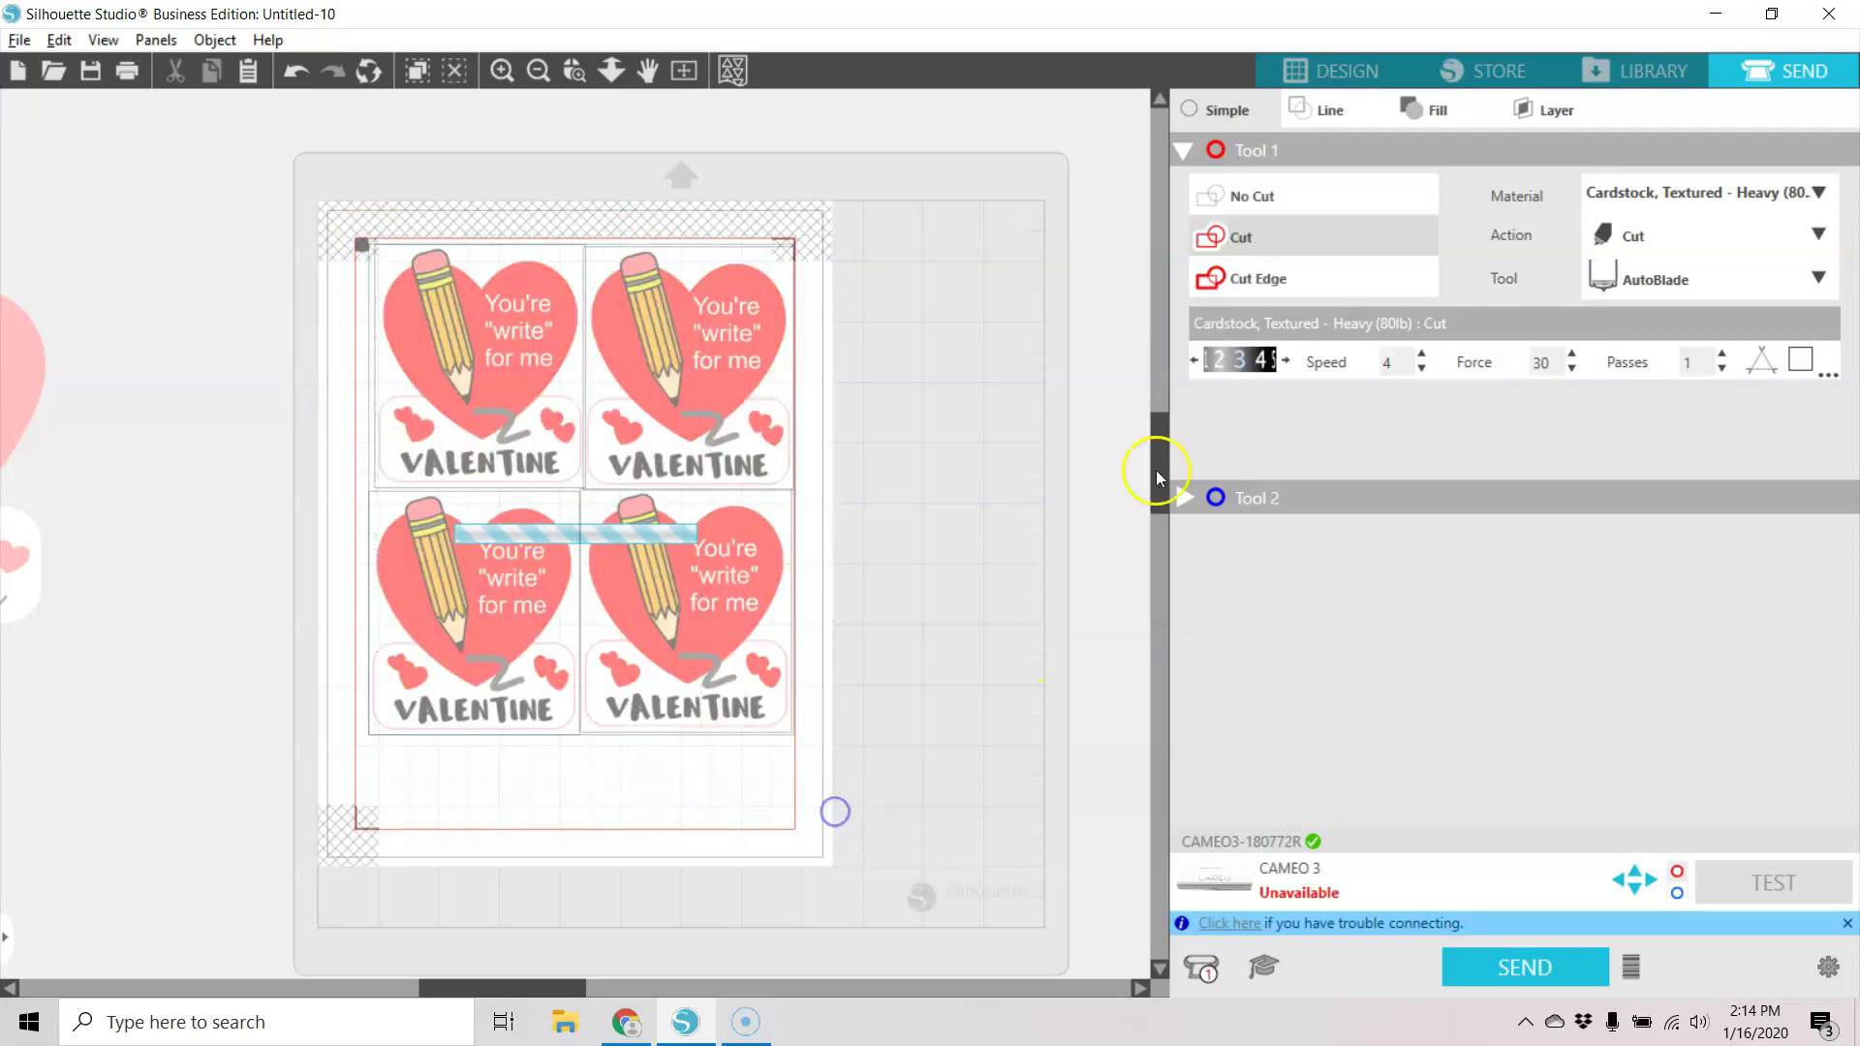
left_click(1236, 284)
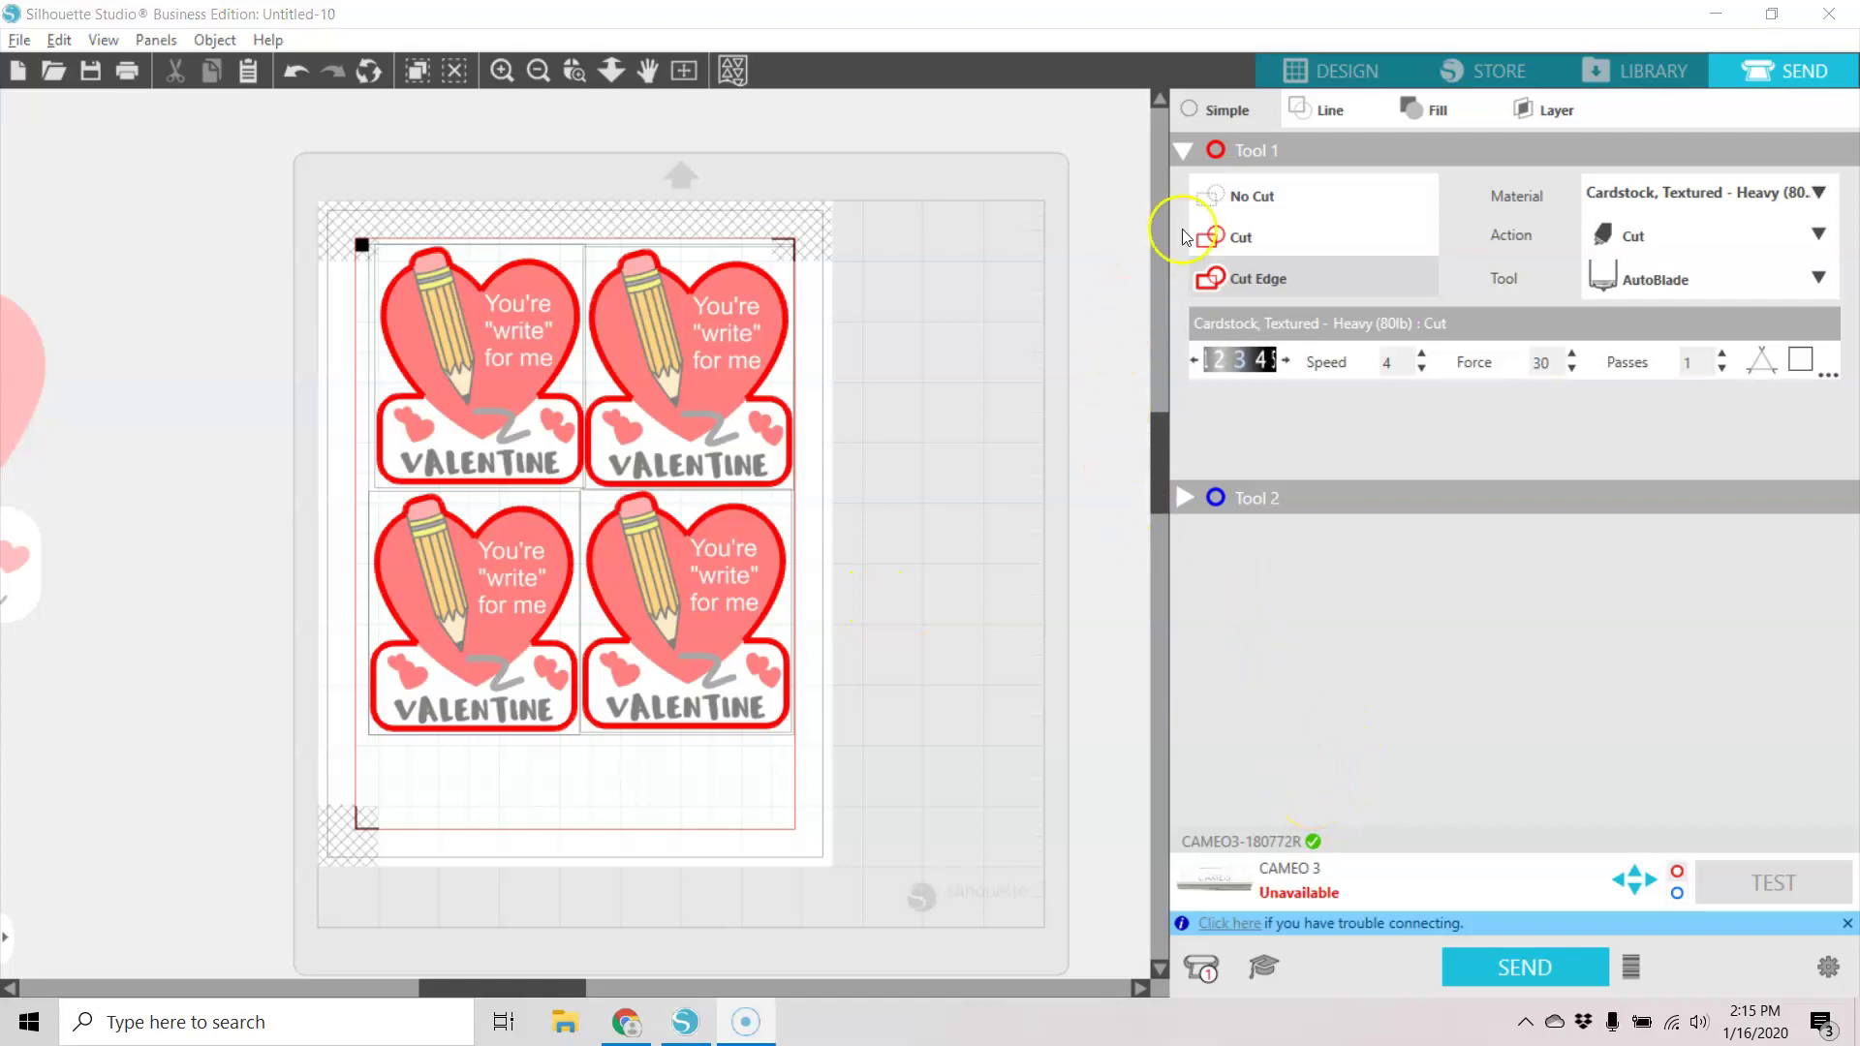
left_click(1269, 198)
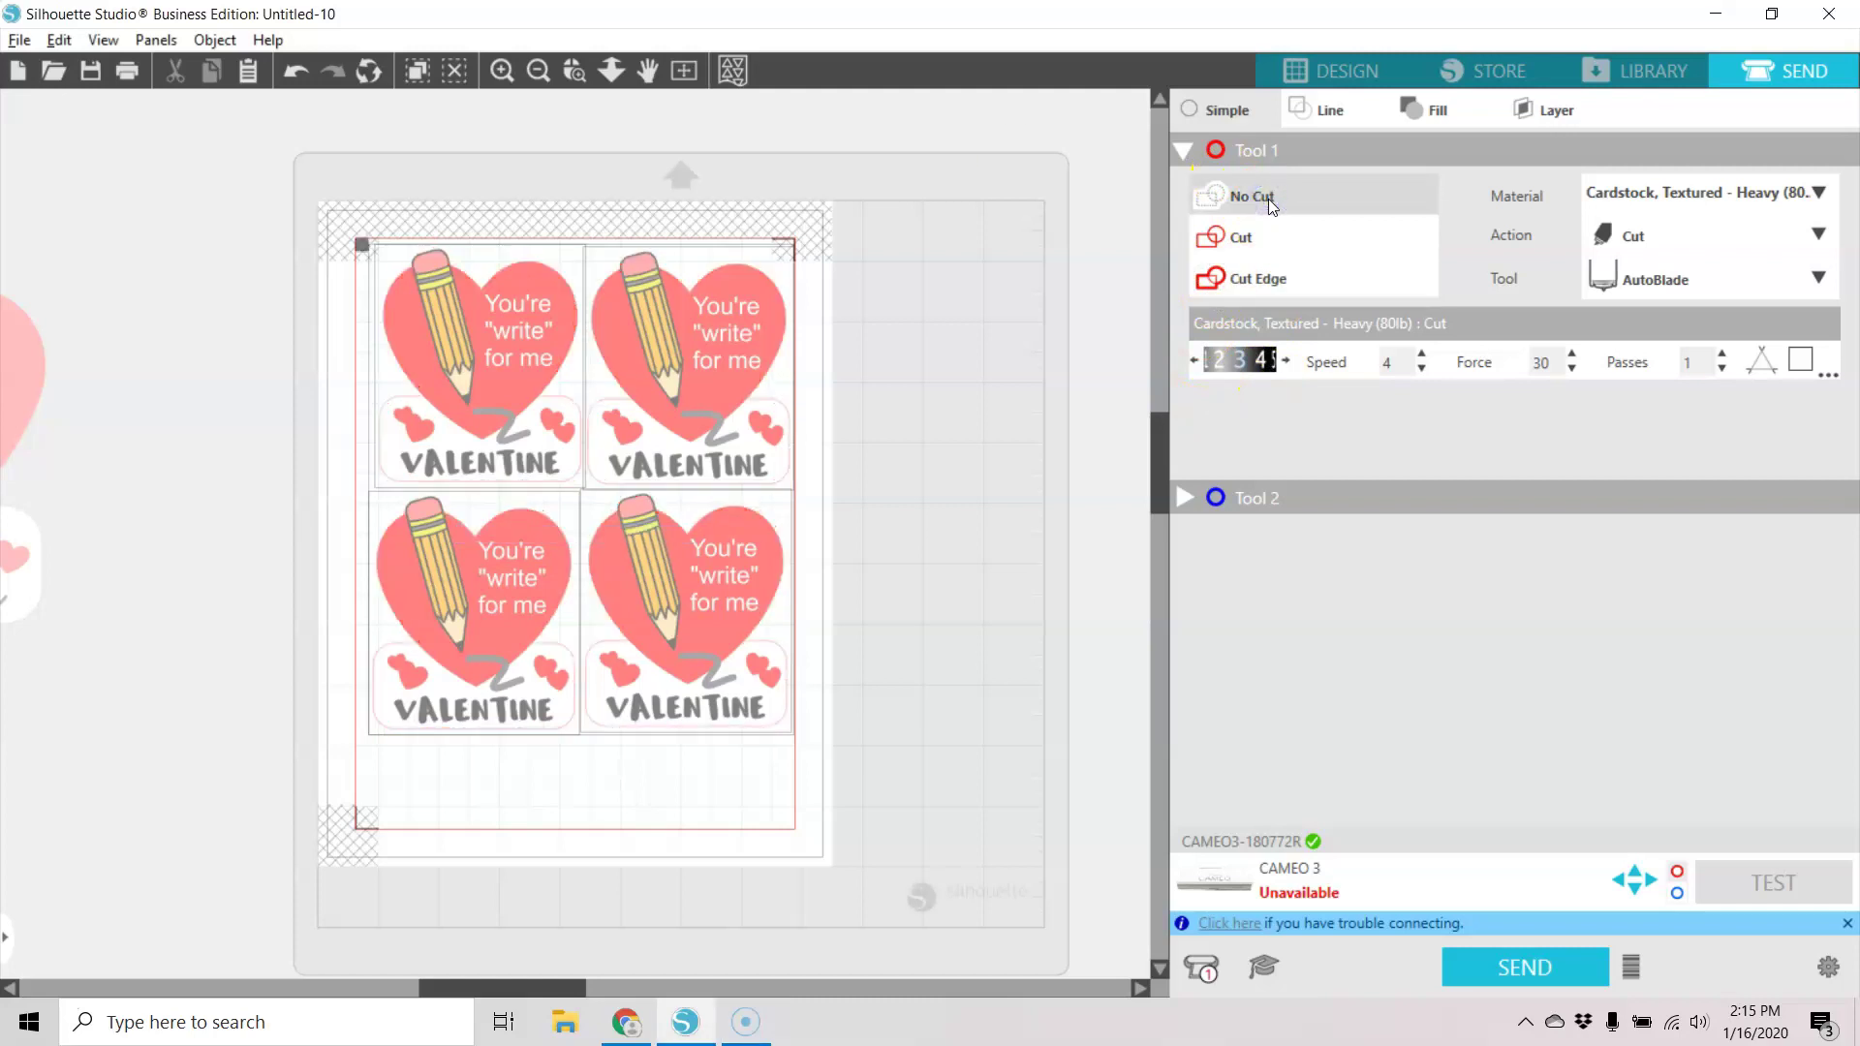
left_click(1265, 238)
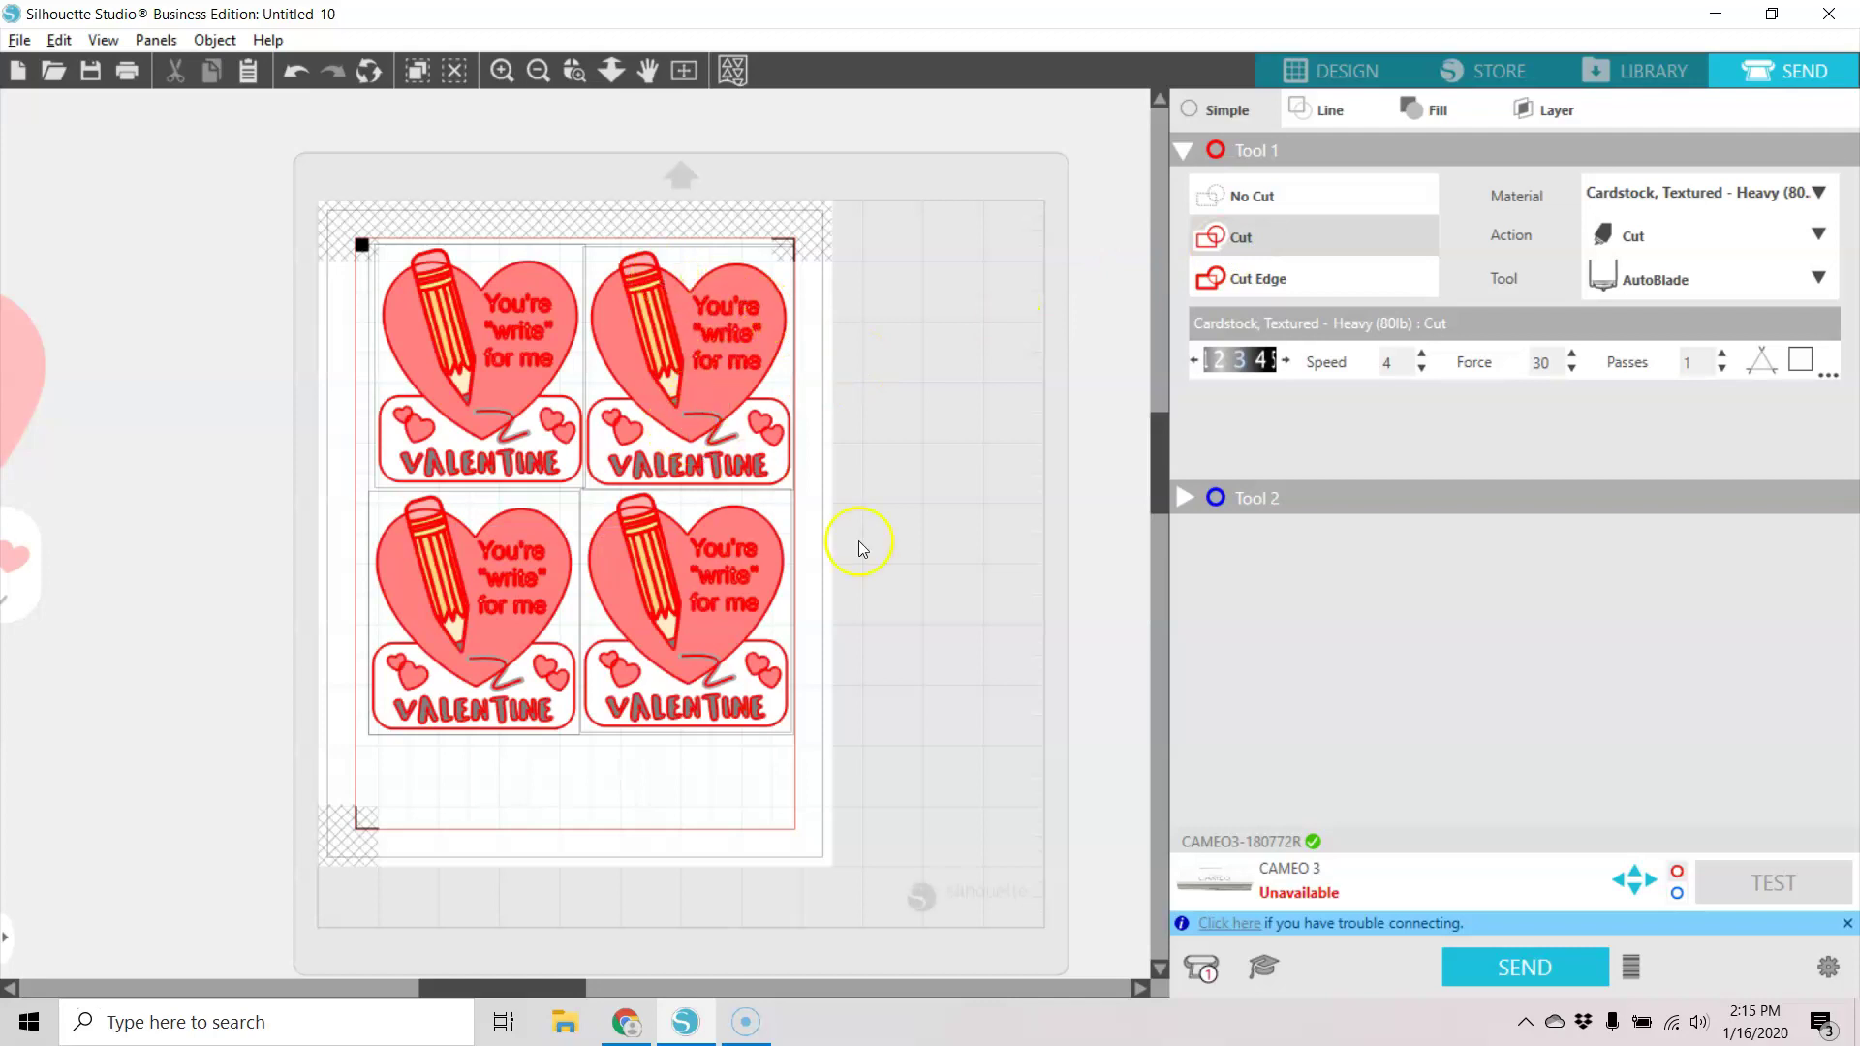
left_click(1288, 283)
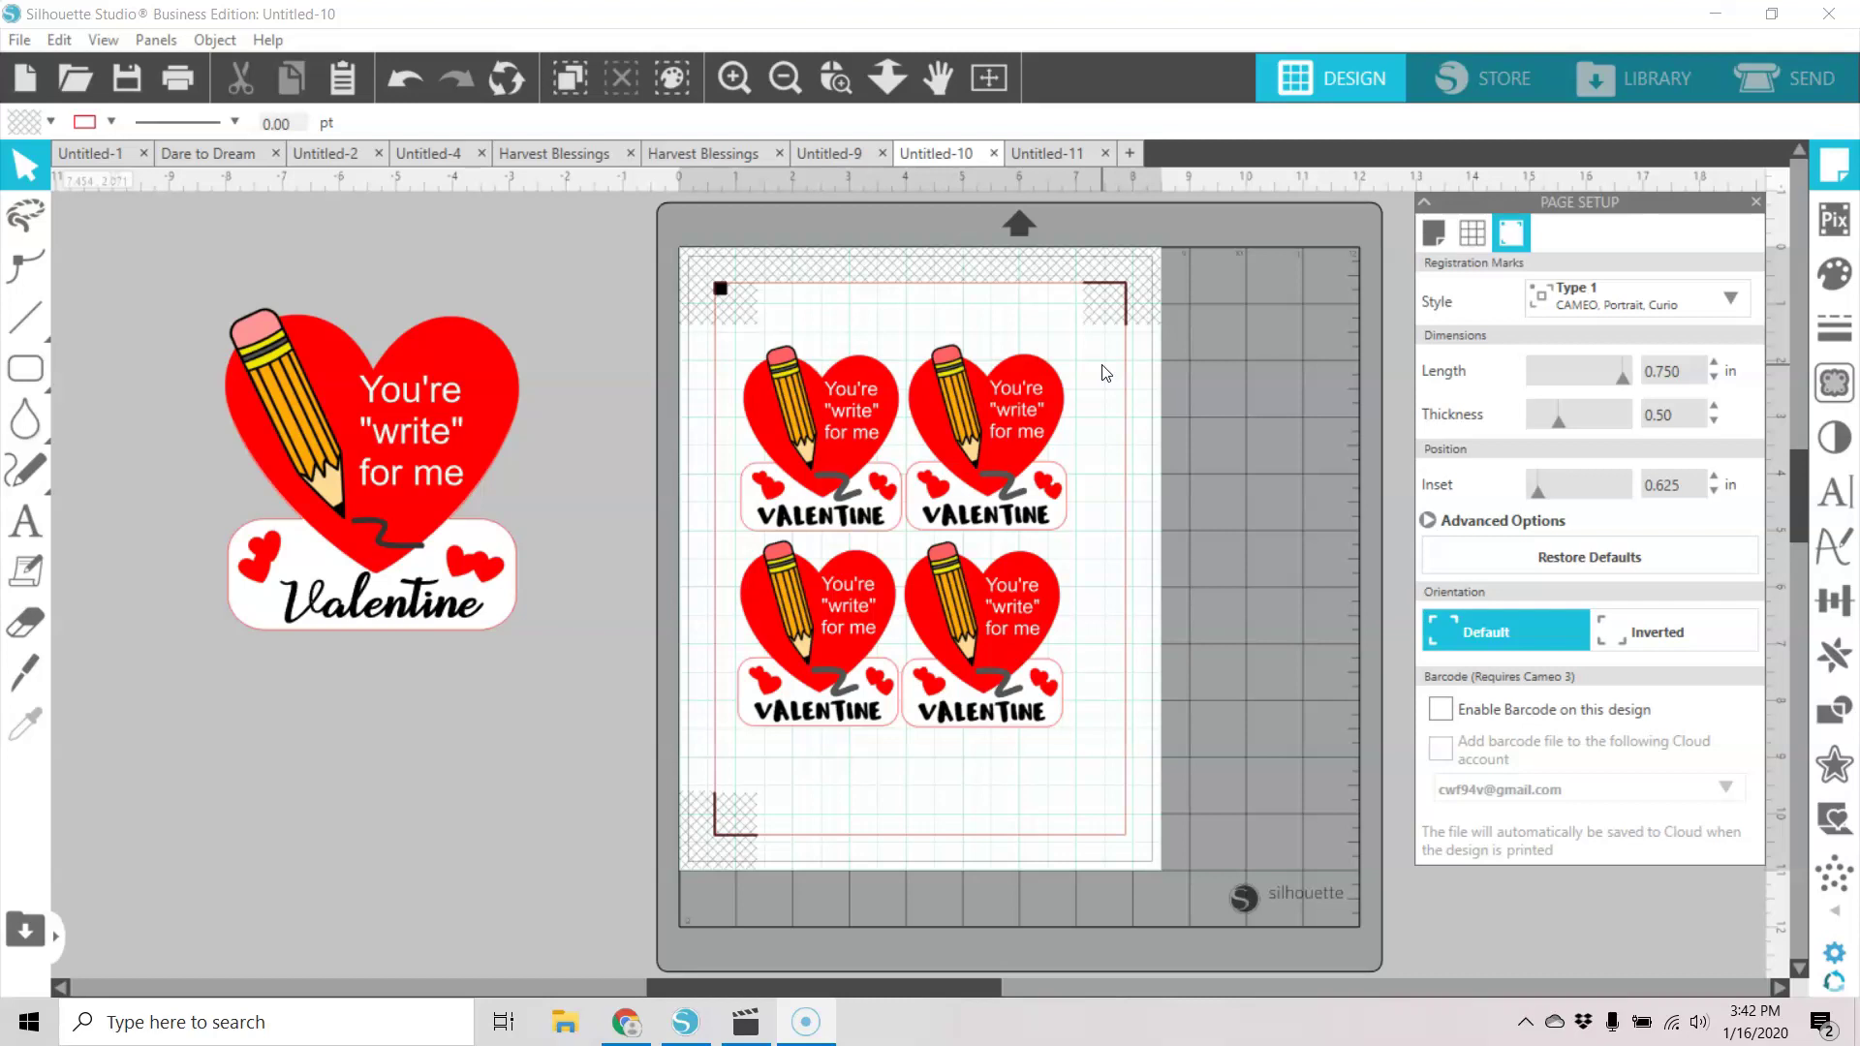
left_click(1095, 352)
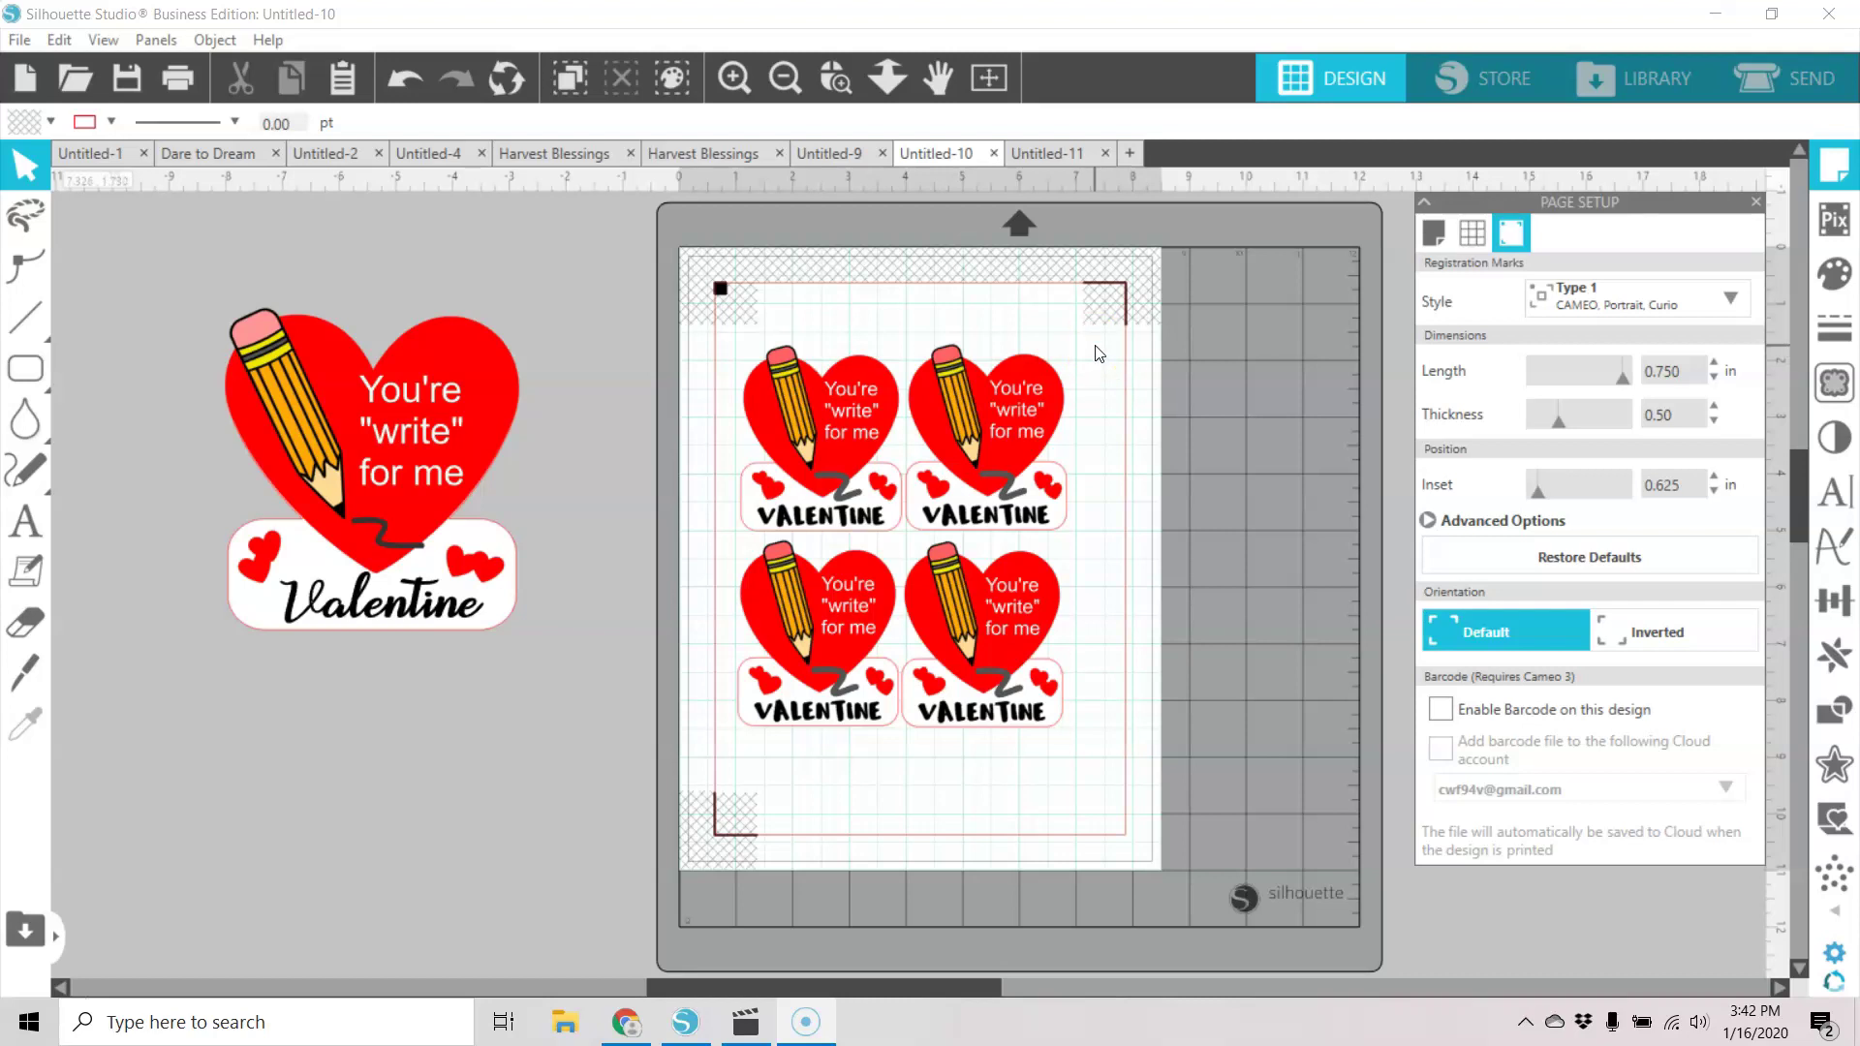